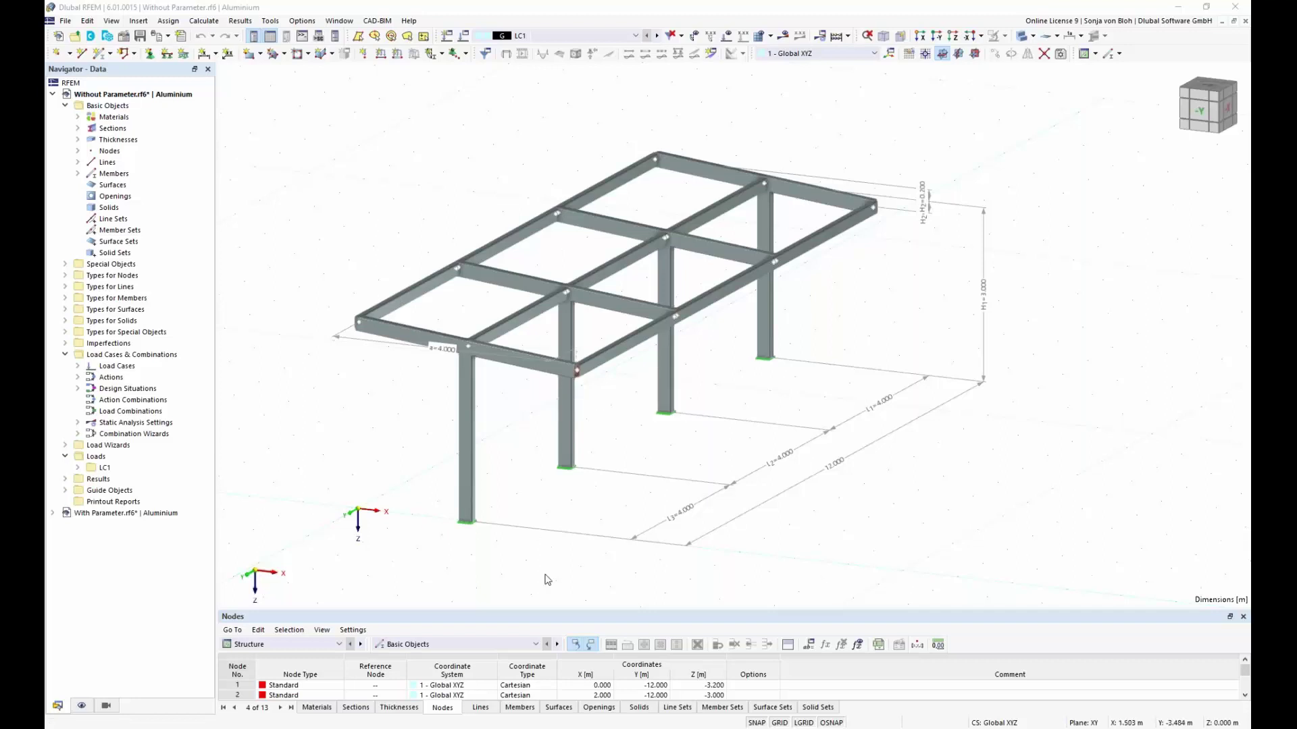
Step: Select the entire canopy frame and save it as a block named Without Parameter in the Beams model category
click(592, 685)
click(592, 685)
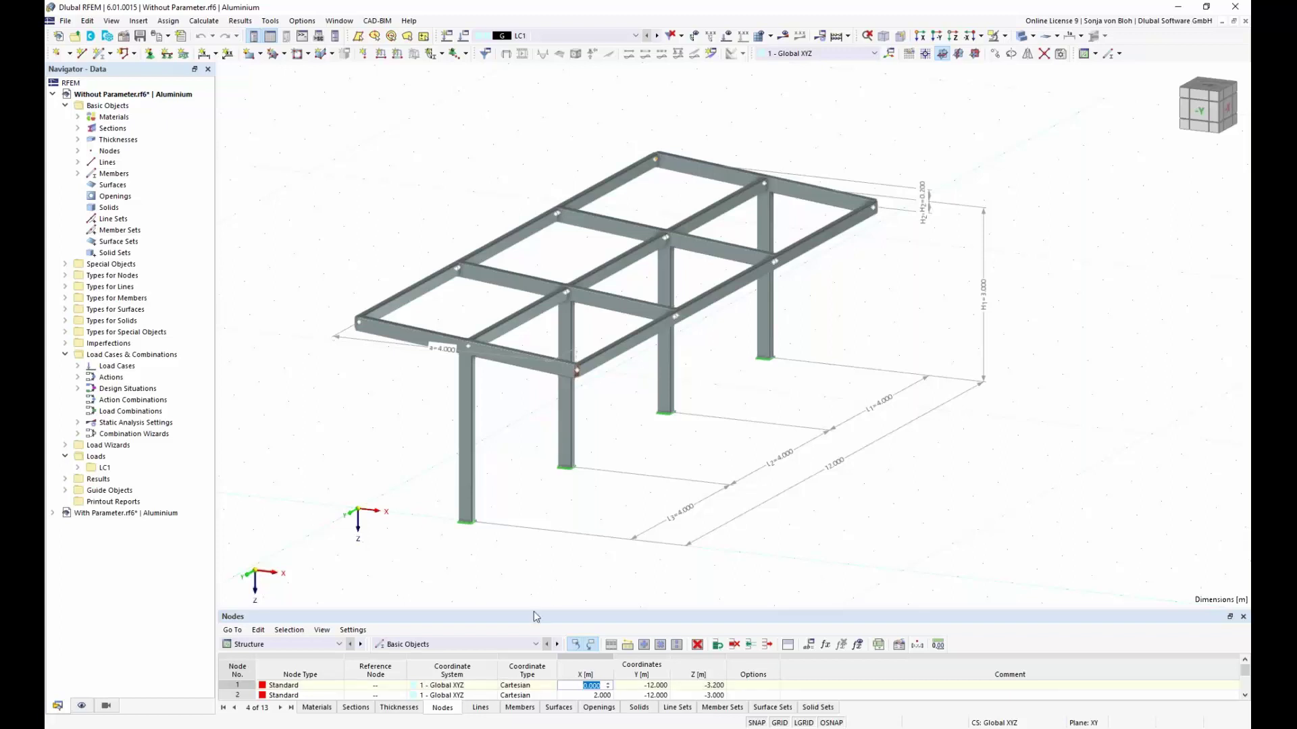
drag(283, 134, 1065, 547)
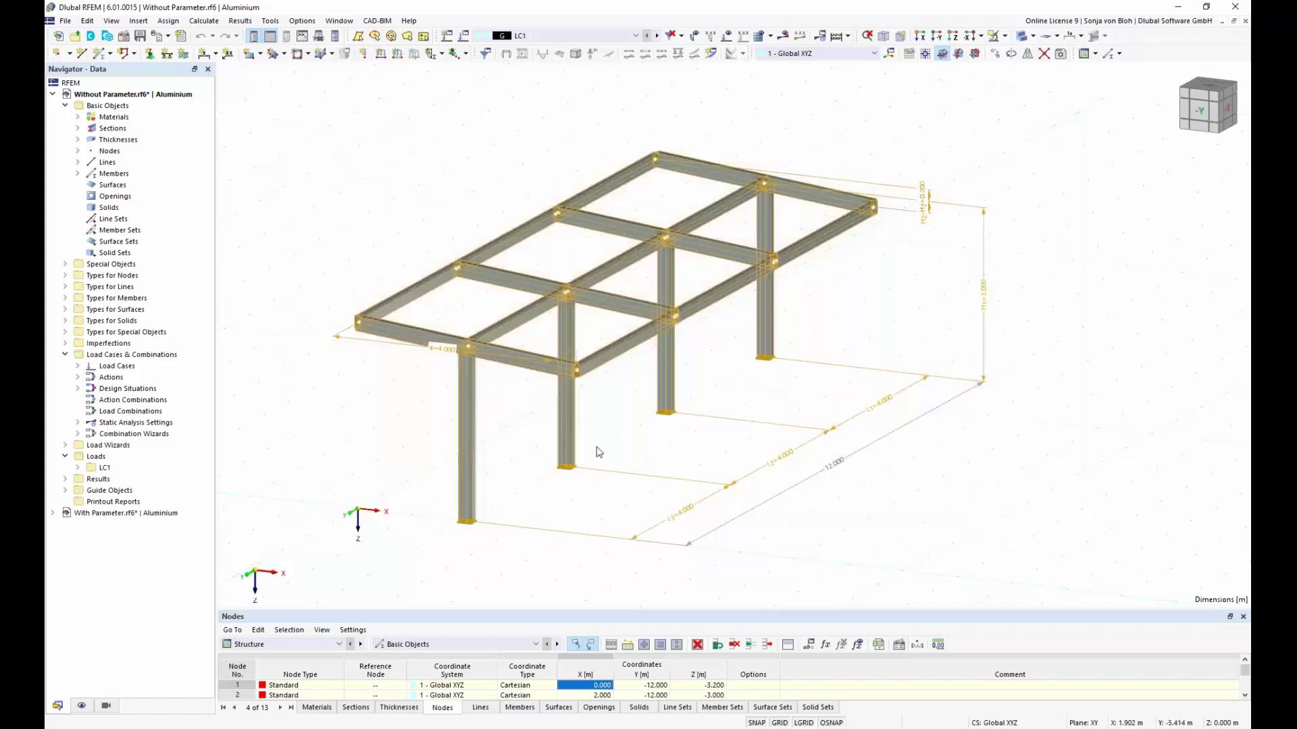
click(66, 21)
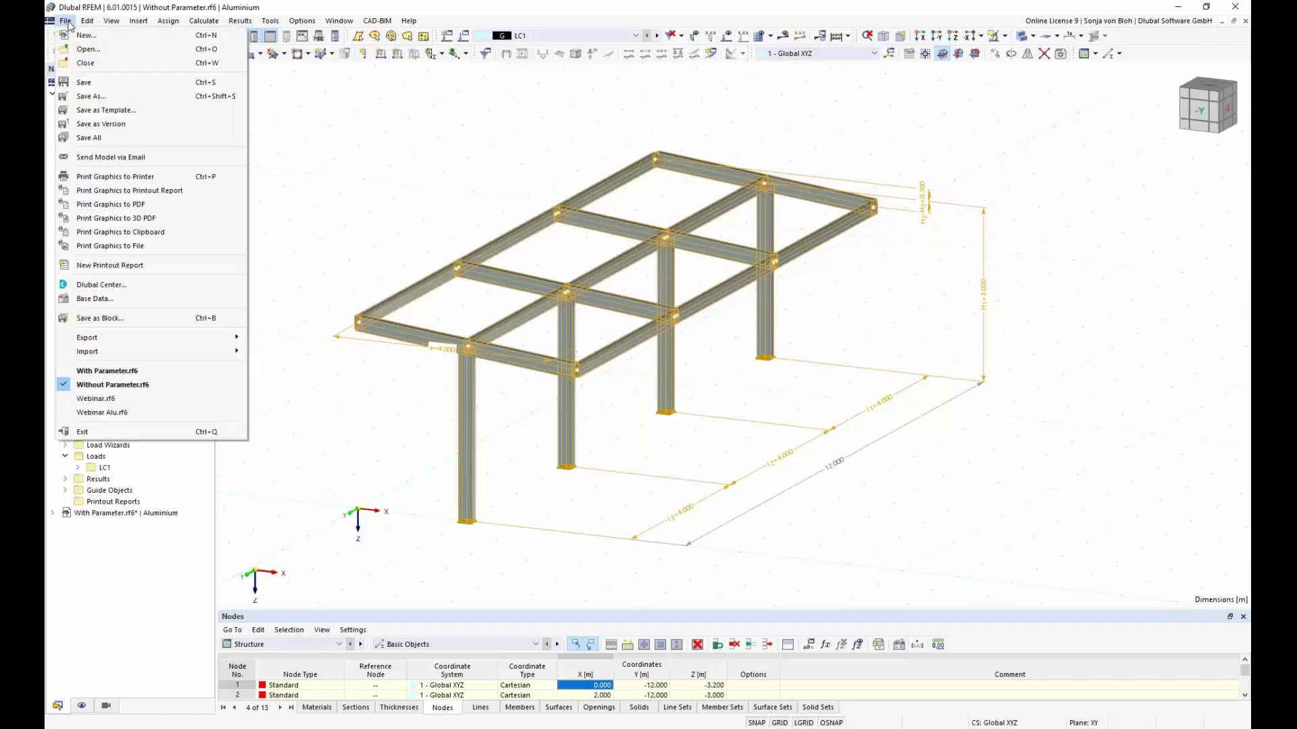
click(110, 318)
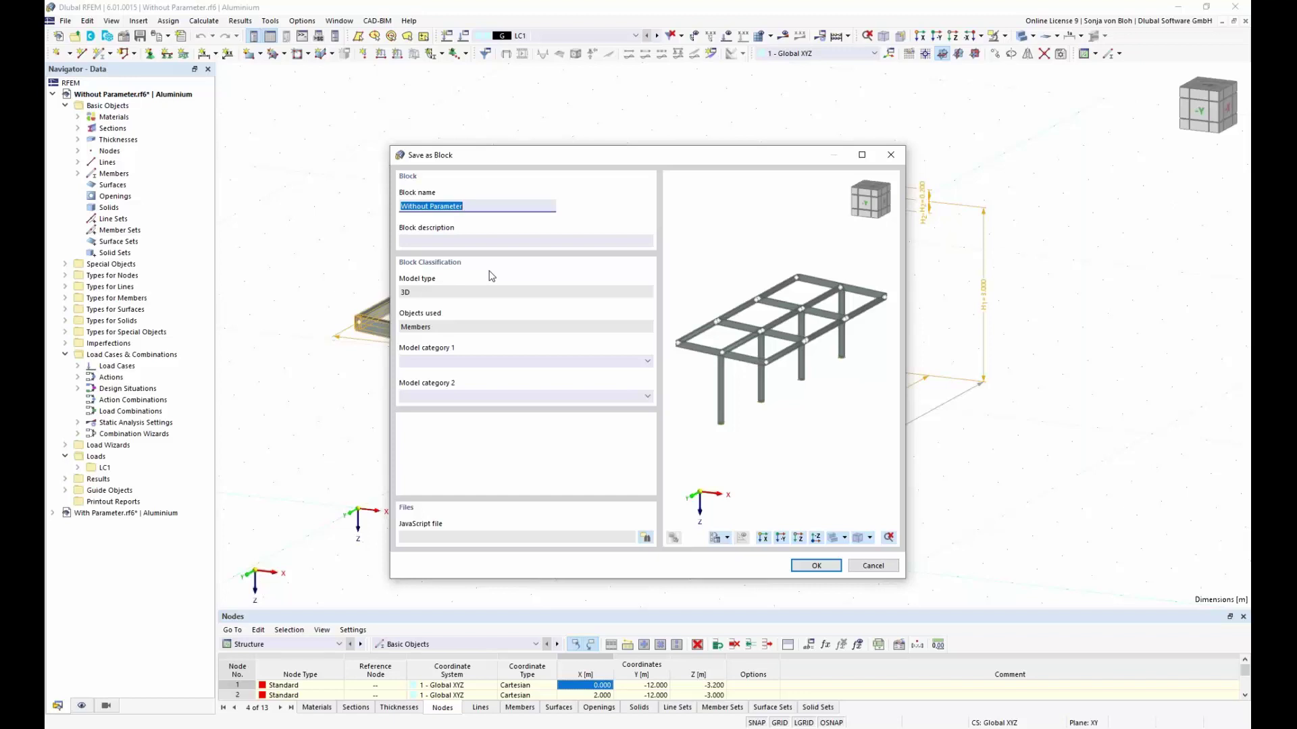
click(647, 363)
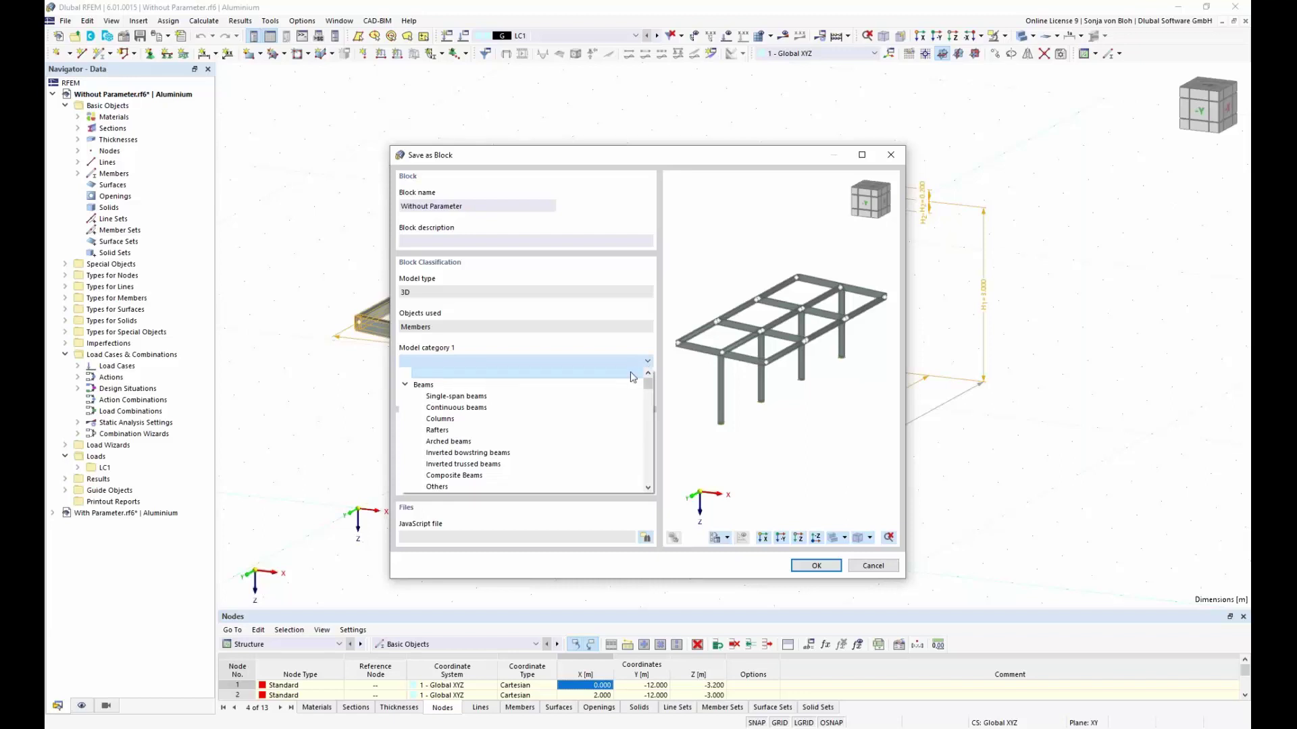
click(588, 387)
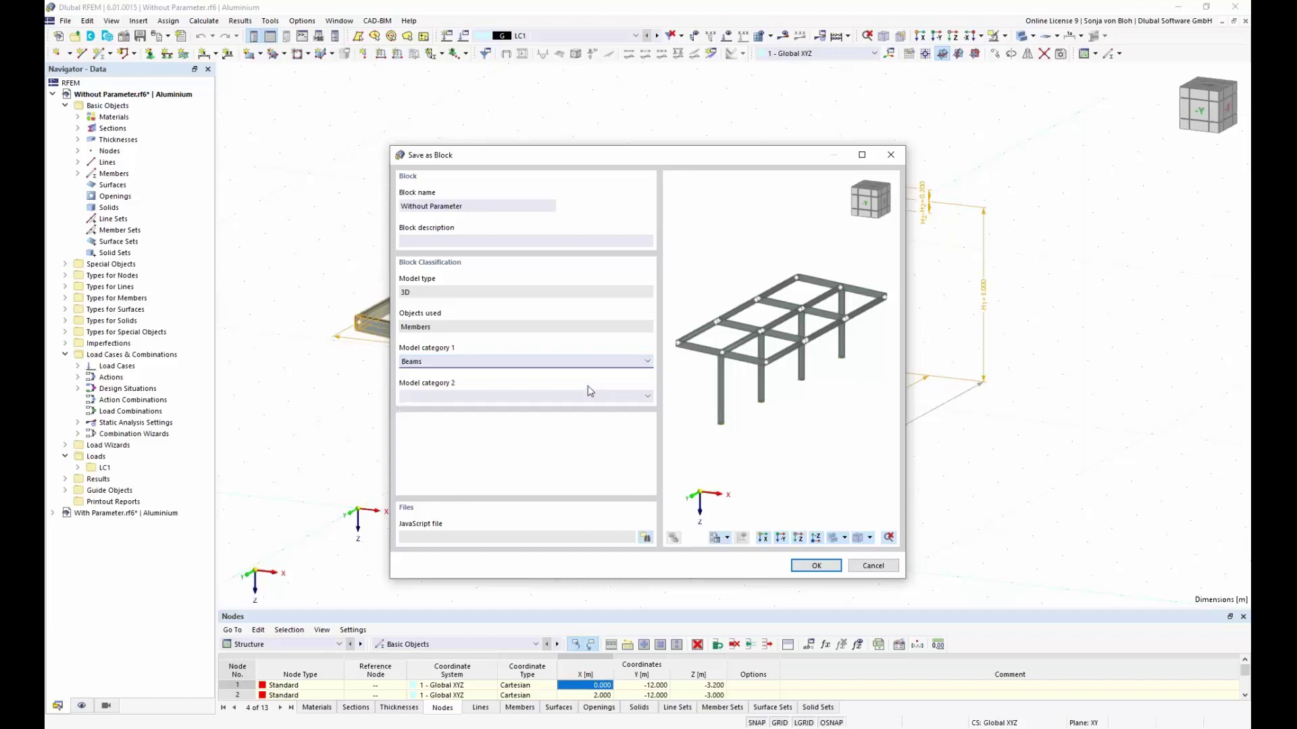
click(813, 566)
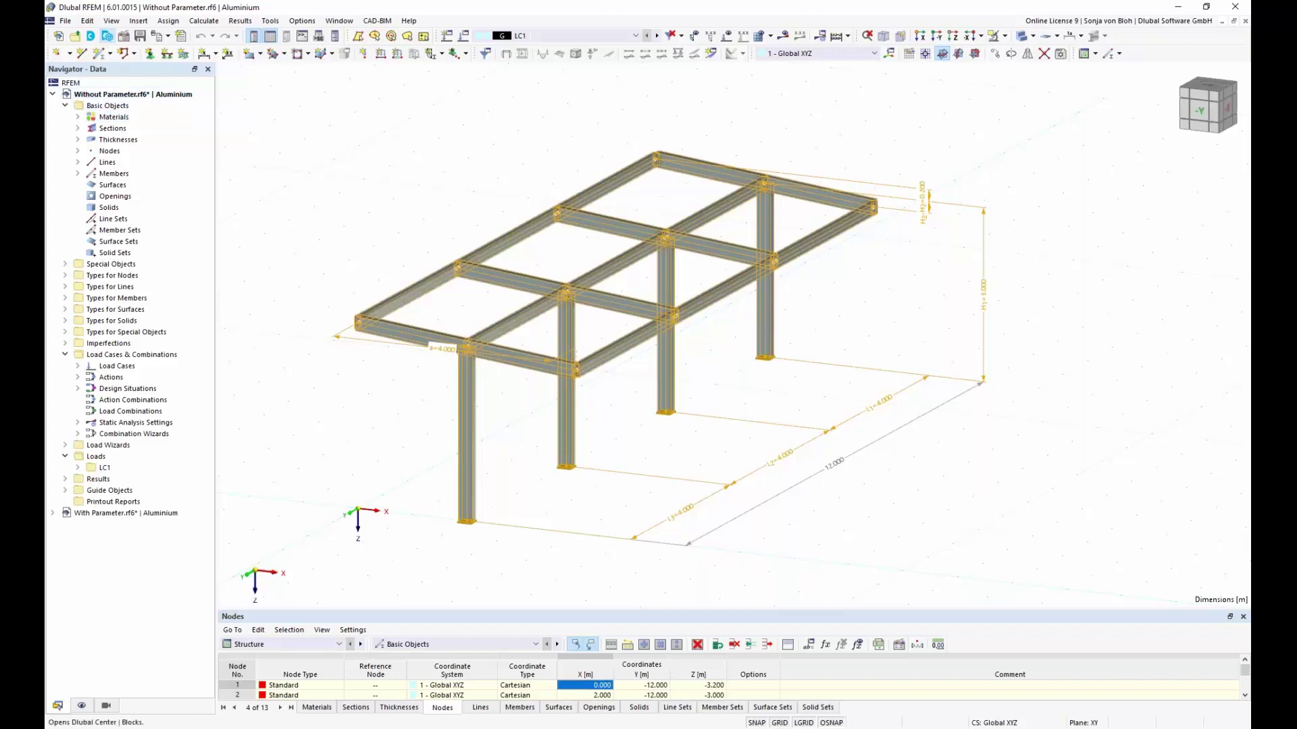
Step: Browse the block library's Towers and Masts and Beams categories and choose the saved Without Parameter block for insertion
click(107, 36)
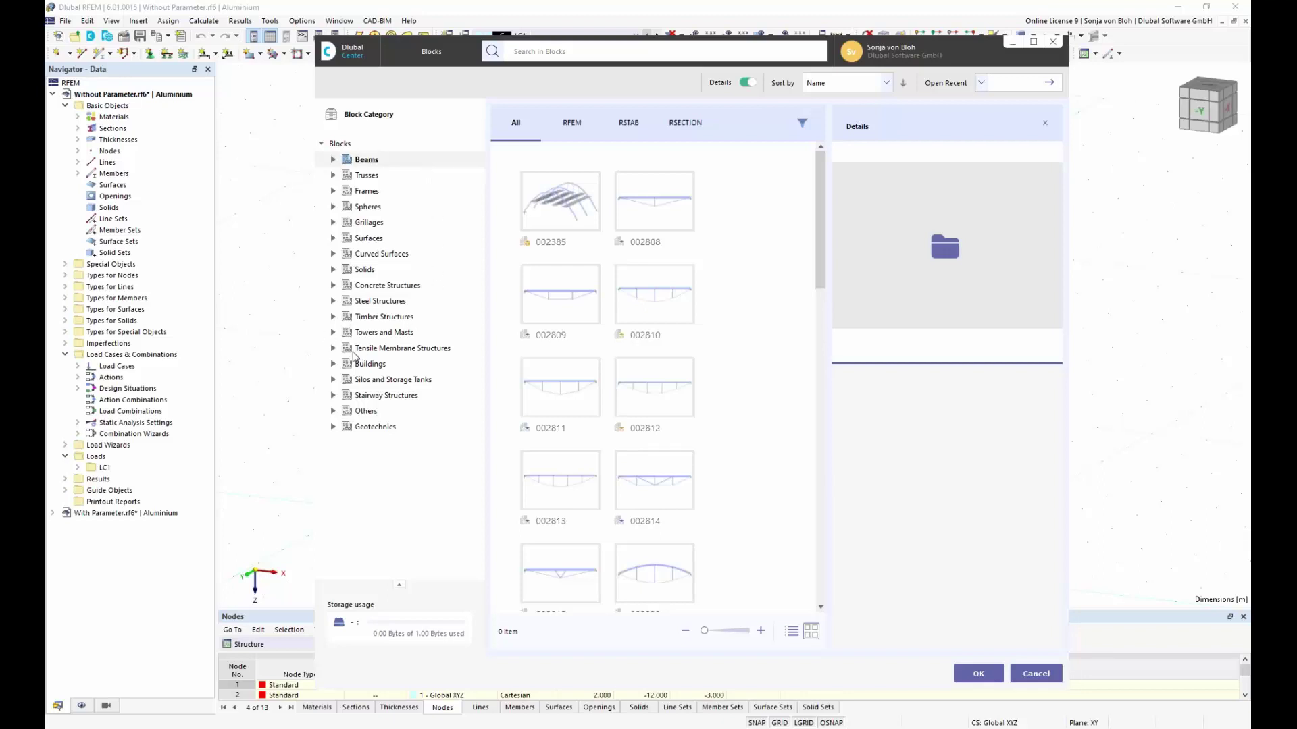
click(333, 333)
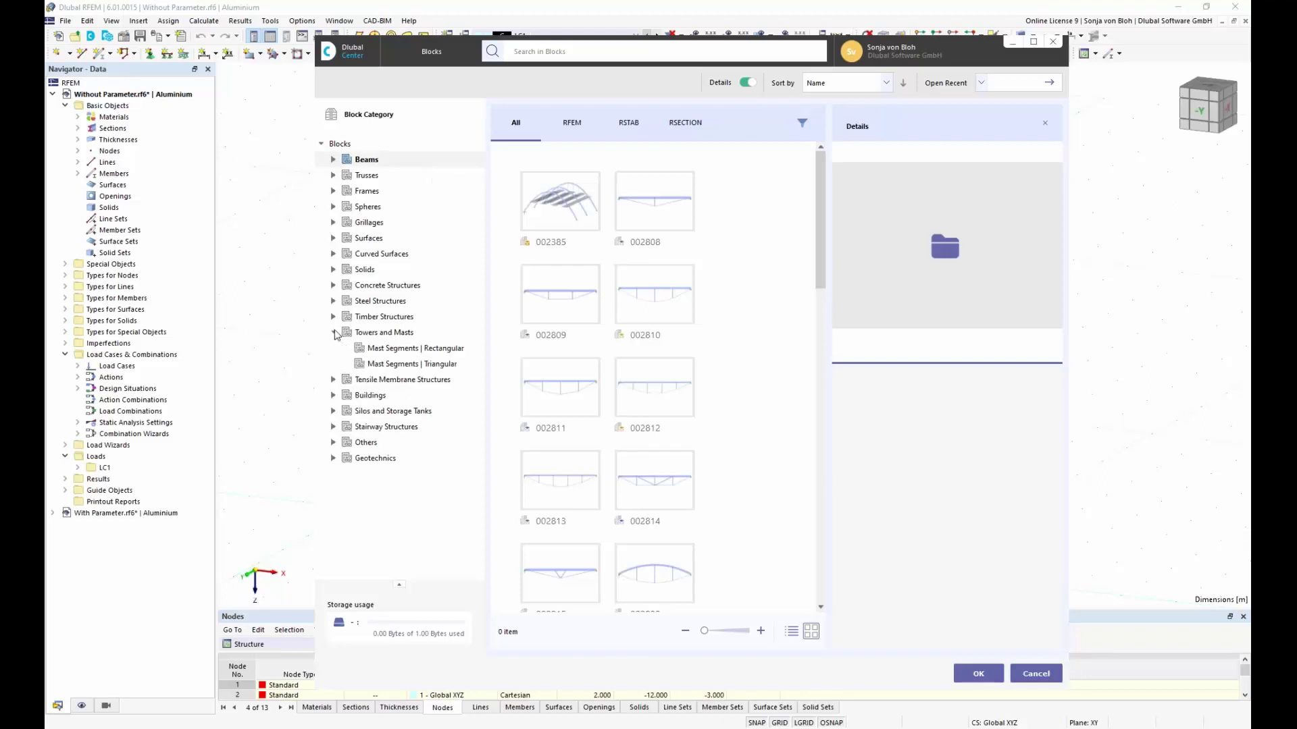
click(394, 335)
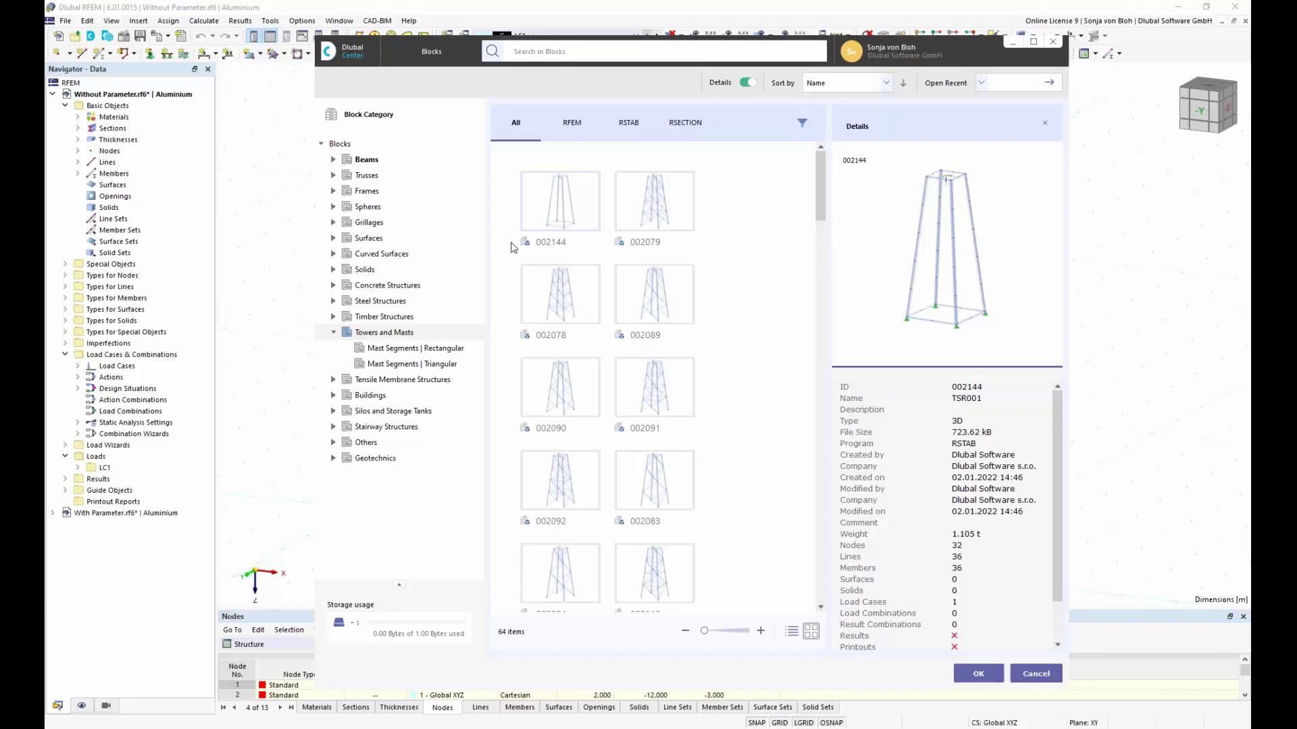
click(366, 162)
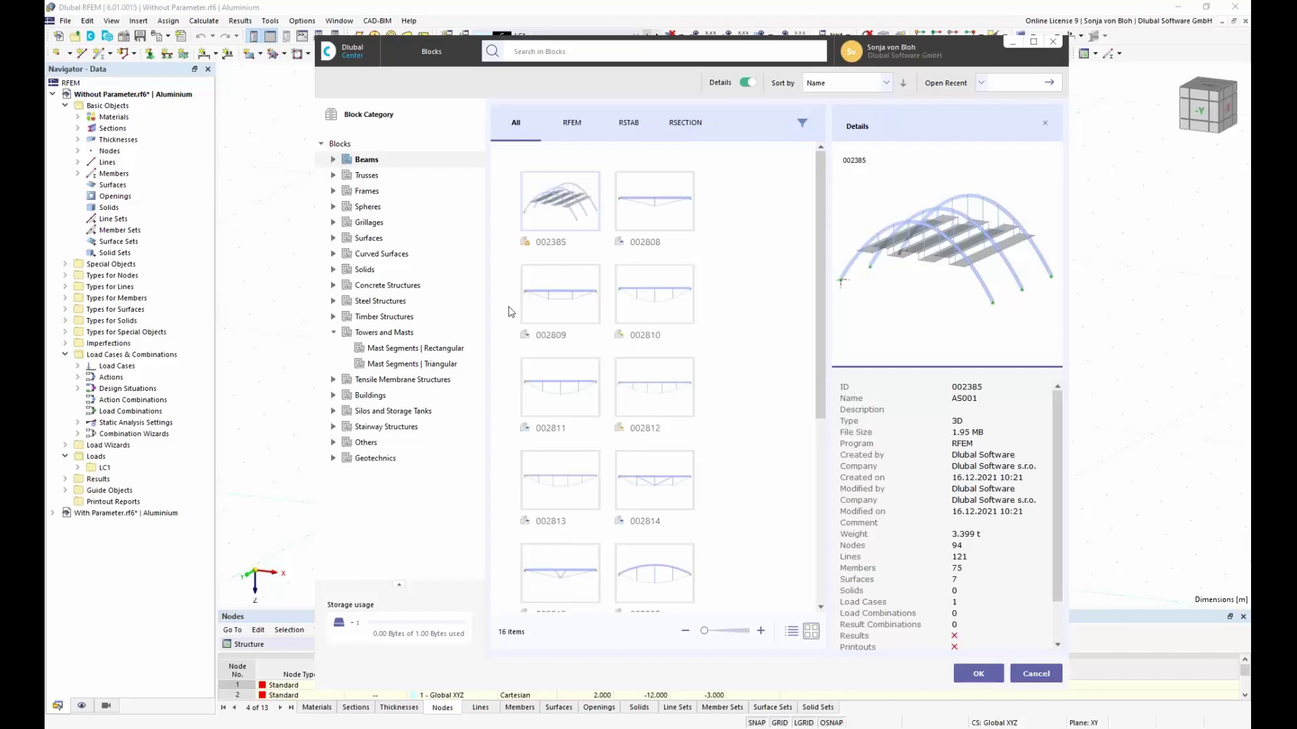
drag(825, 374, 827, 565)
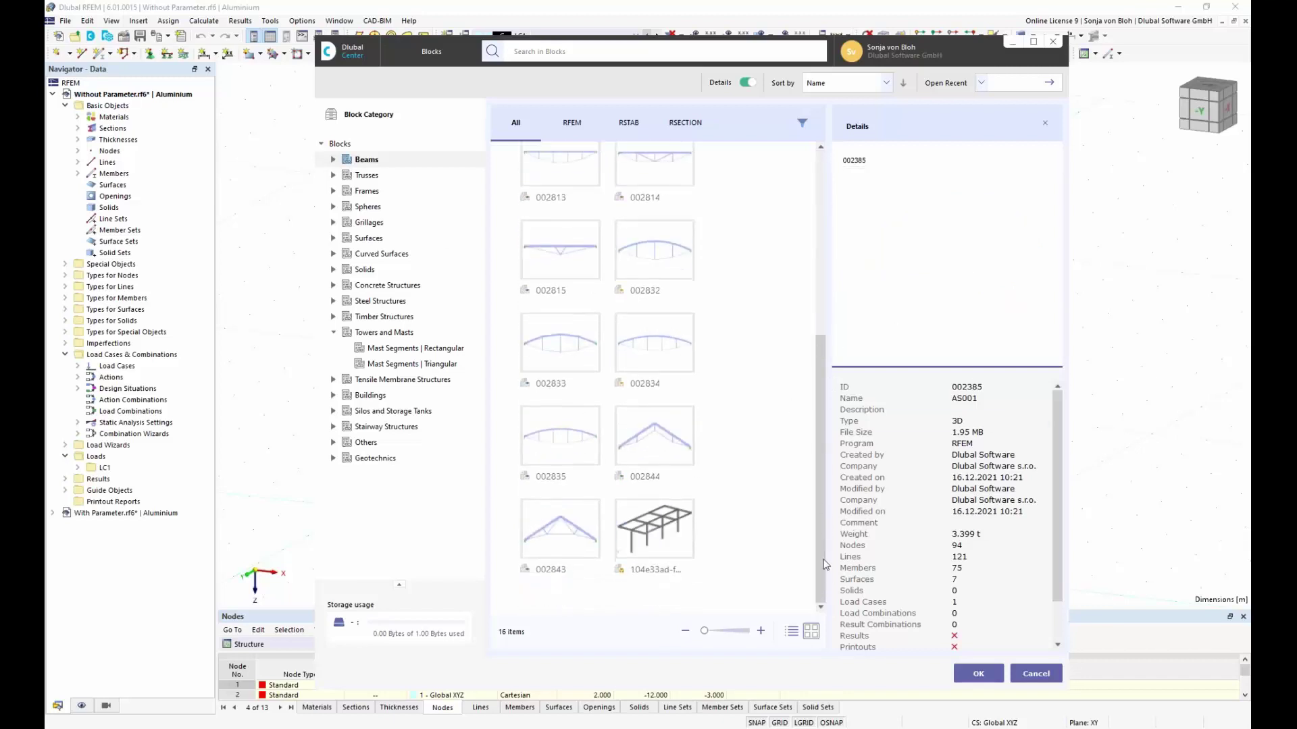
click(655, 529)
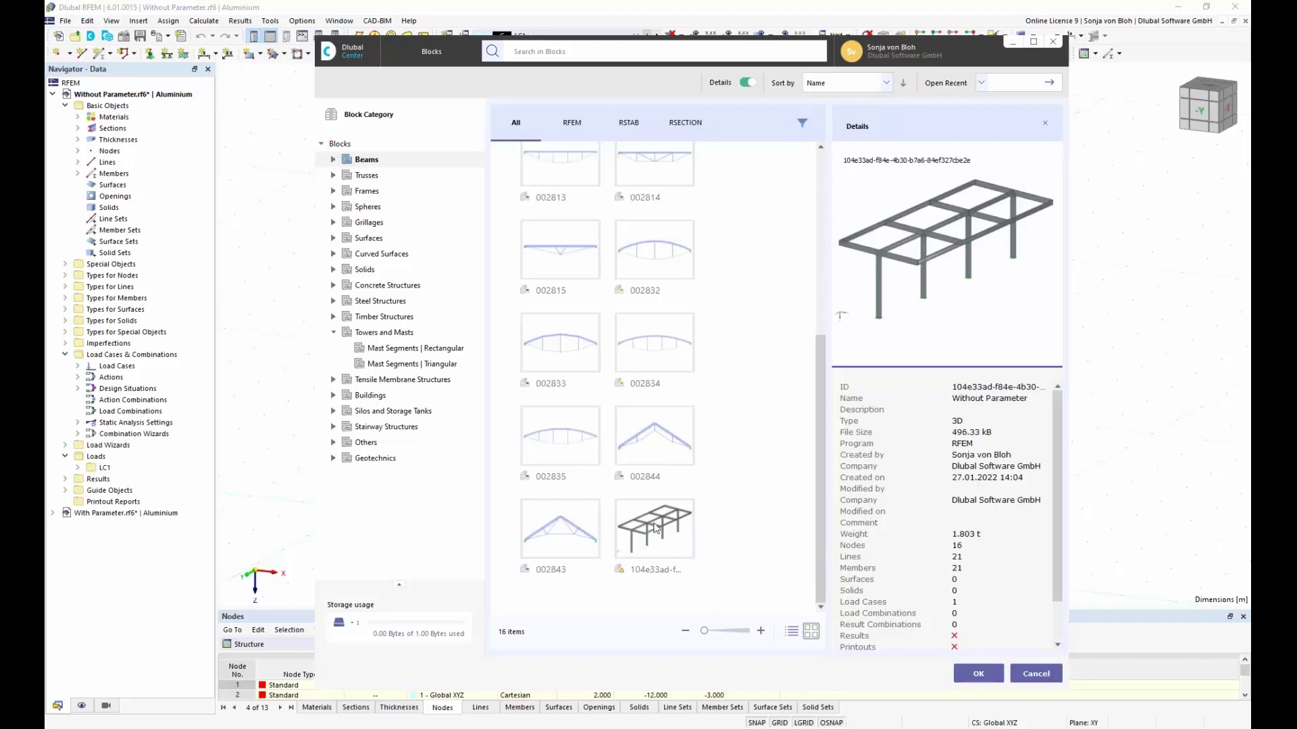
click(979, 673)
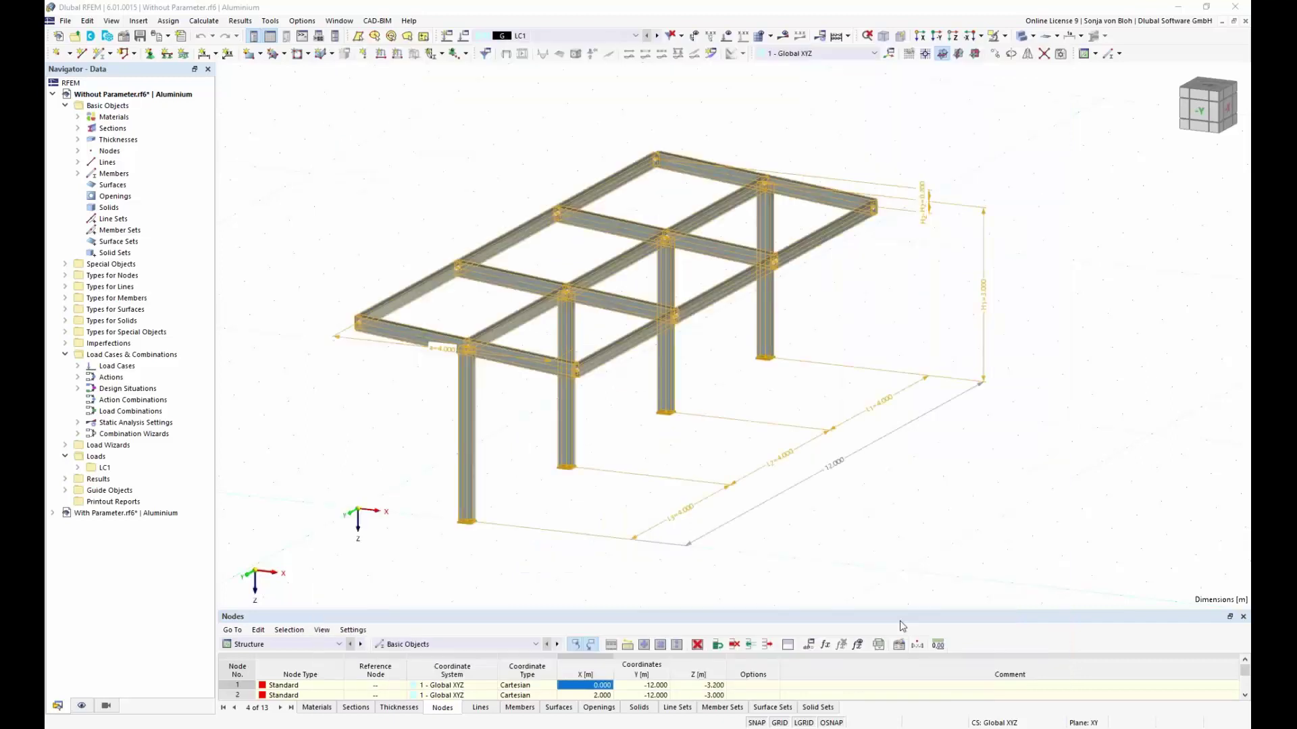
Step: Set the block's insert point to block node 32 and its X coordinate to 10 m
double_click(794, 464)
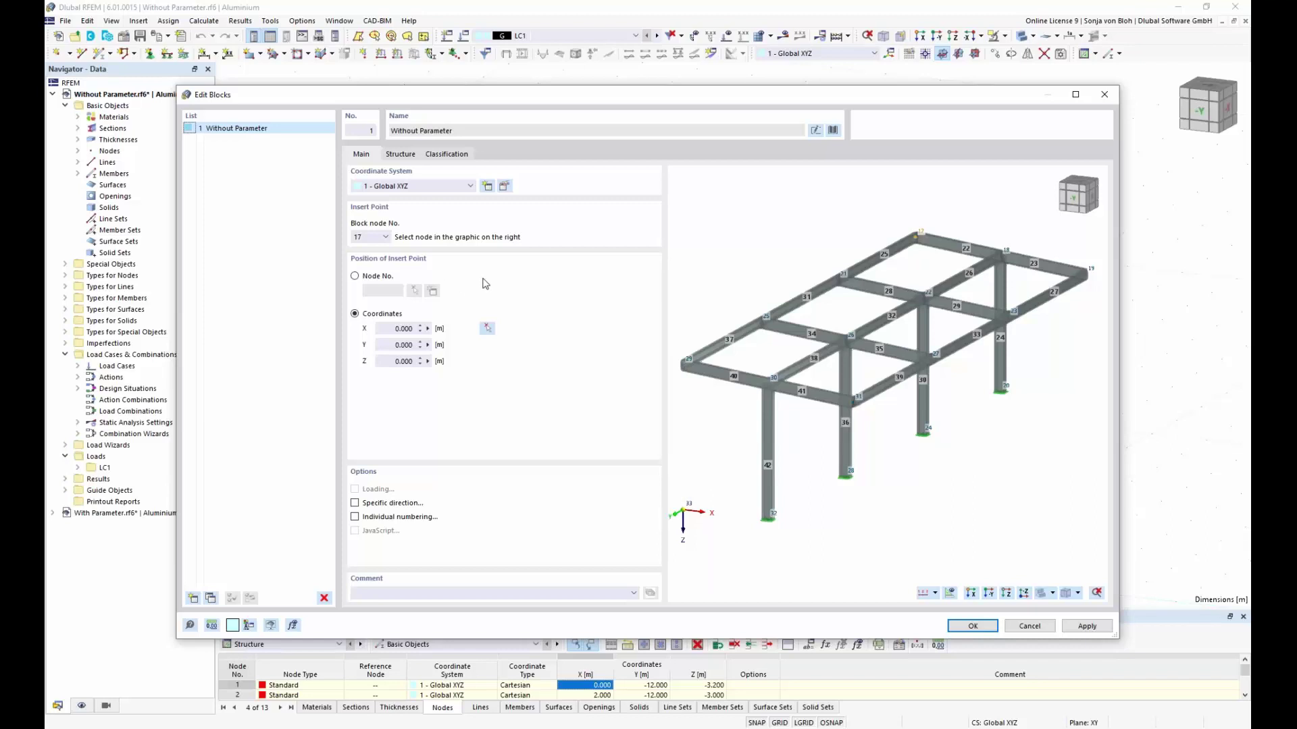
click(772, 515)
click(385, 237)
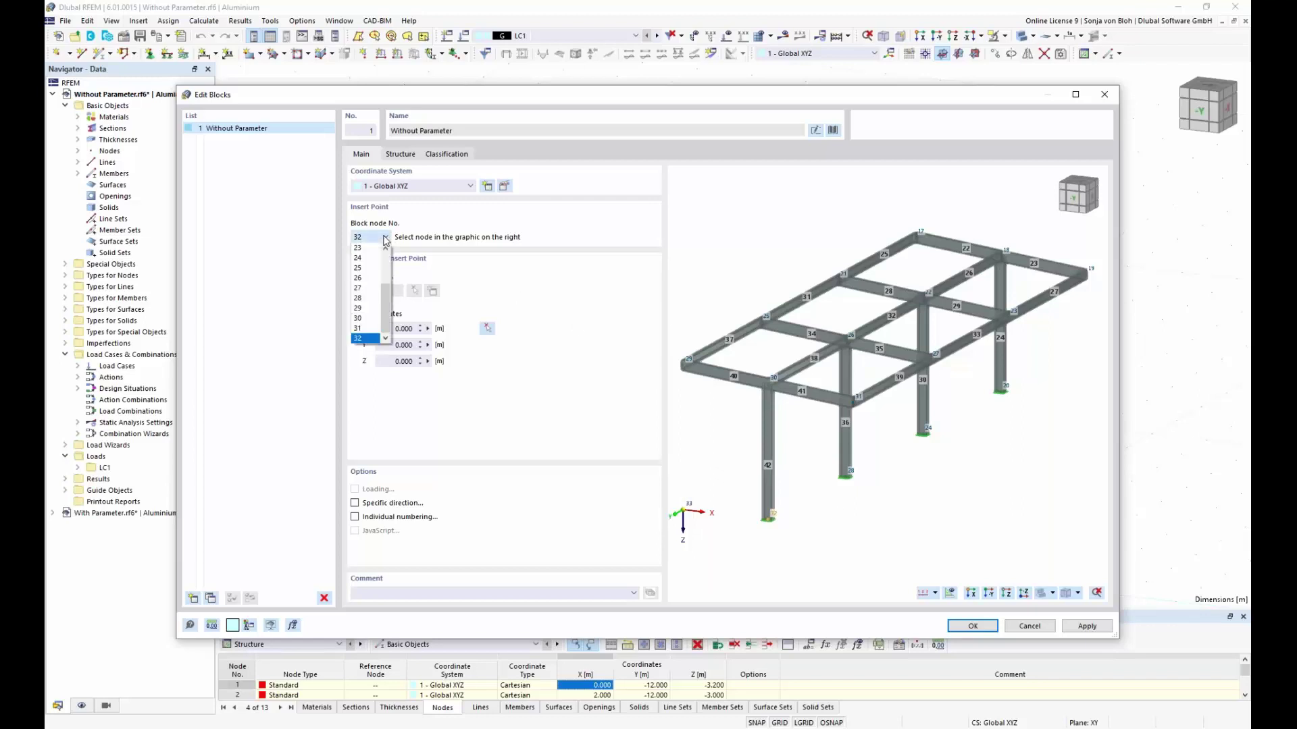
click(434, 227)
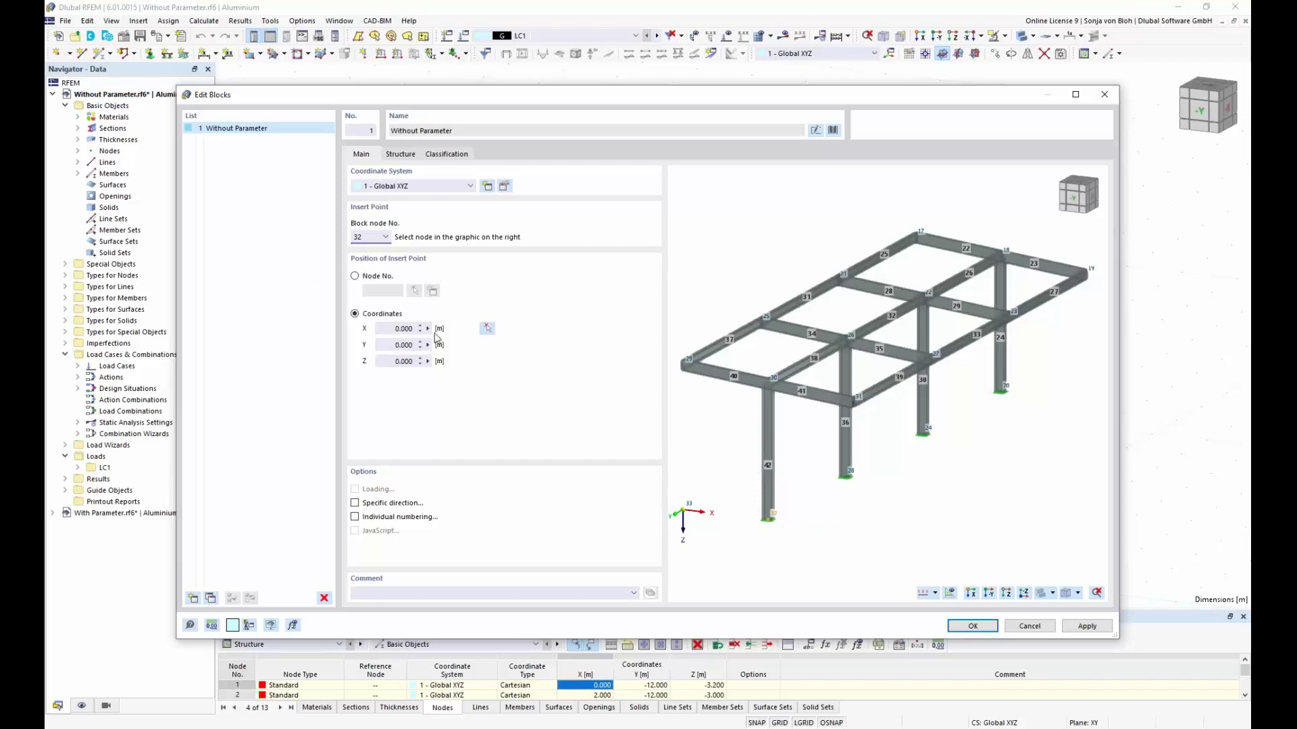
click(383, 328)
click(487, 329)
Step: Inspect the properties of Section 1 in the block's structure parameters and insert the block into the model
click(405, 158)
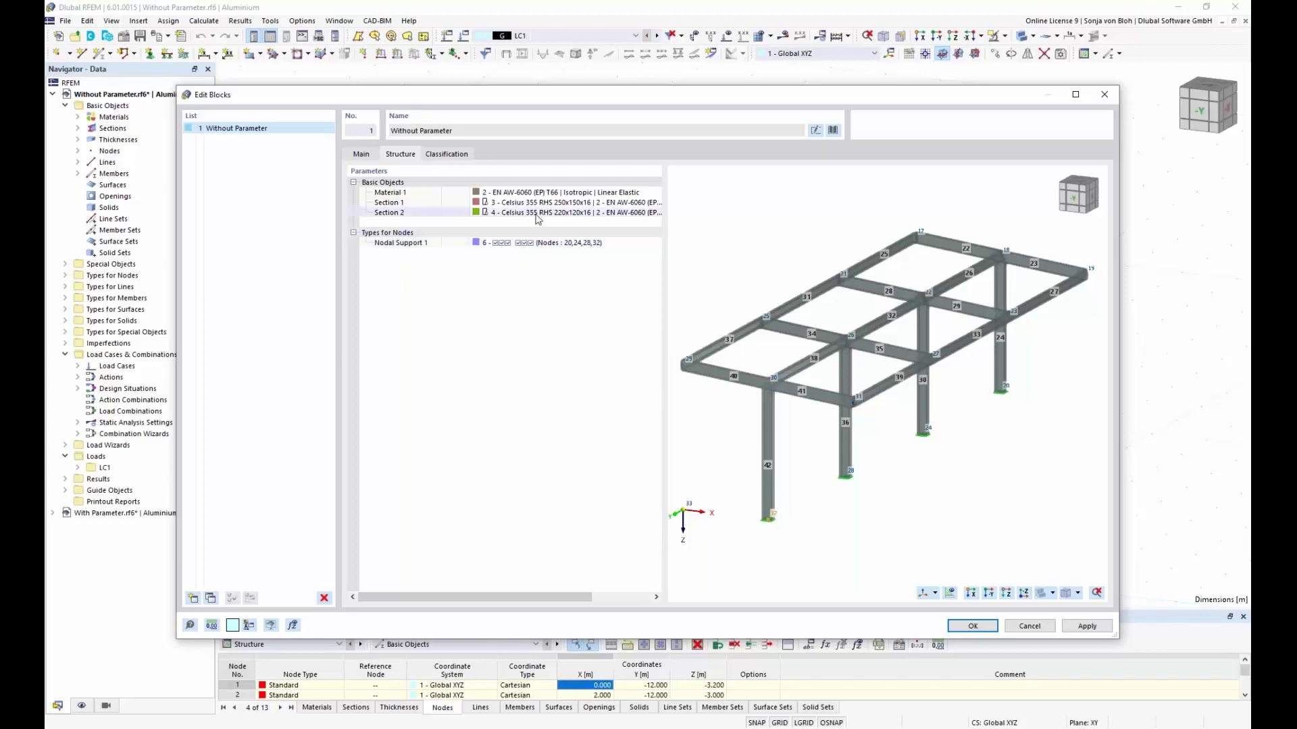
click(568, 204)
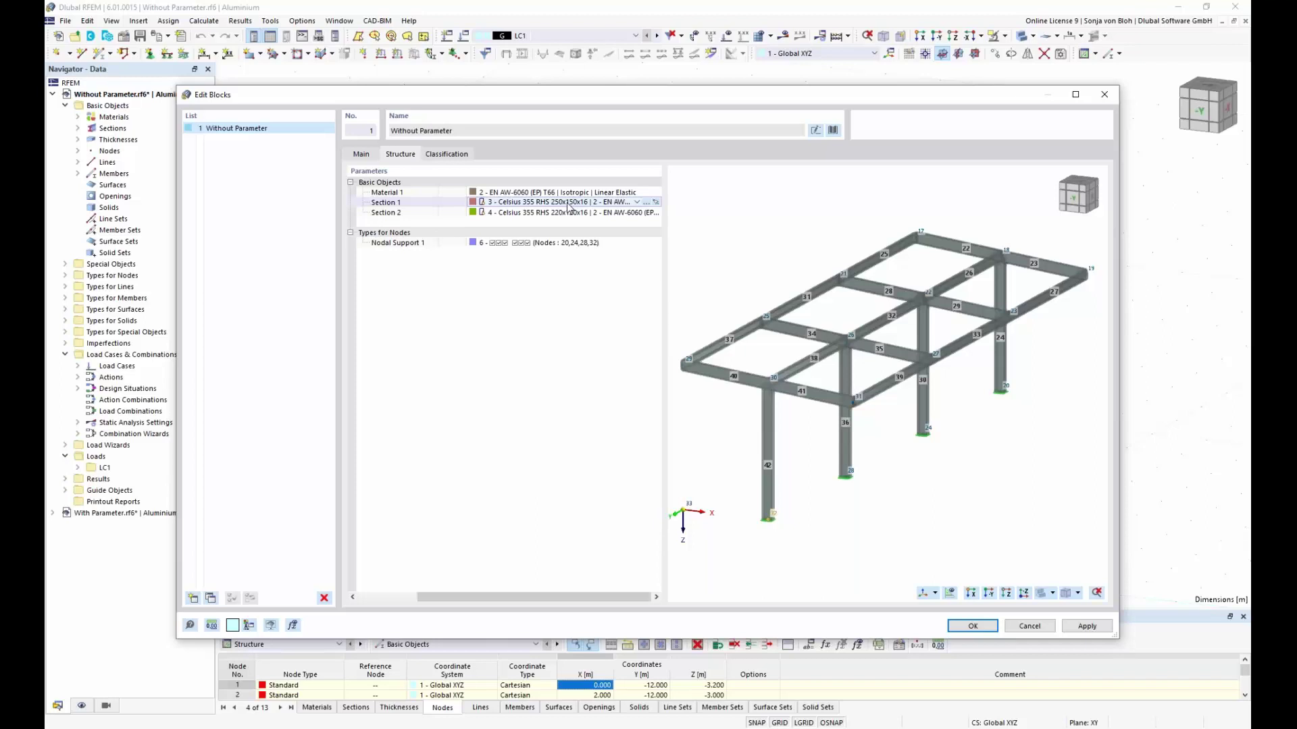
click(646, 203)
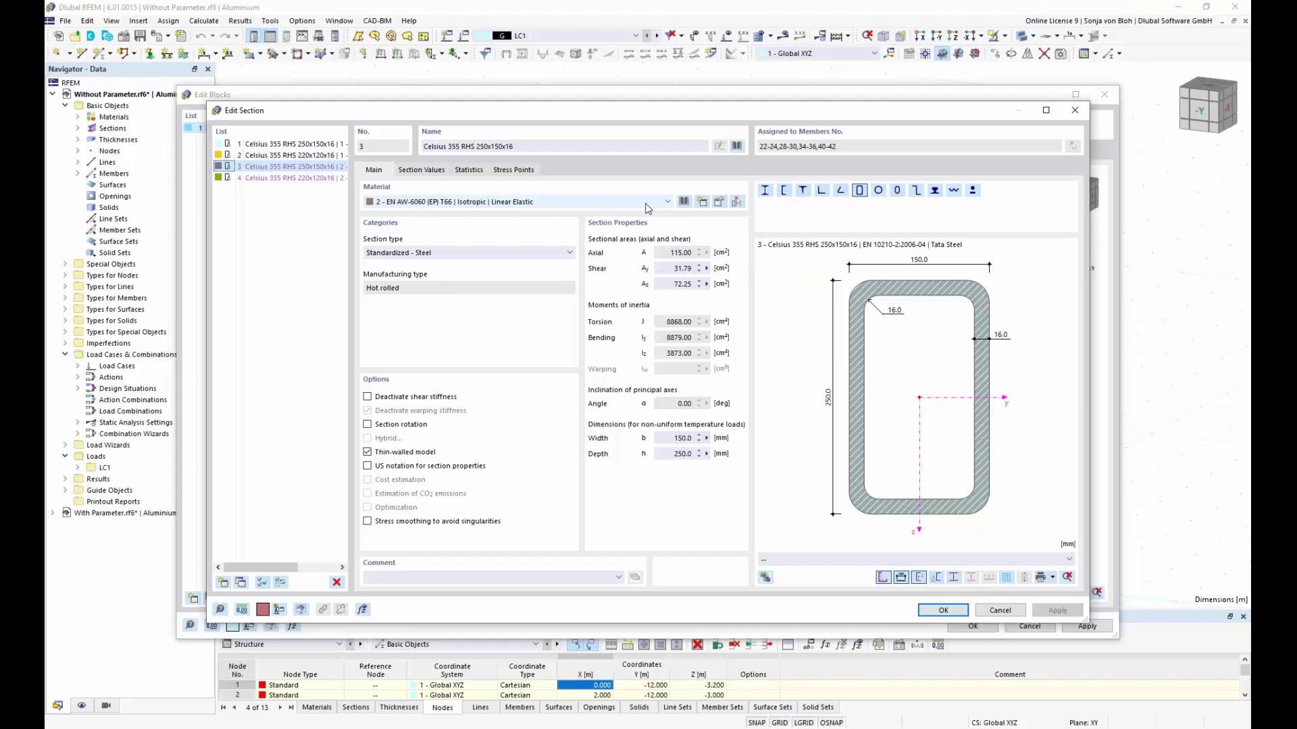
click(1076, 118)
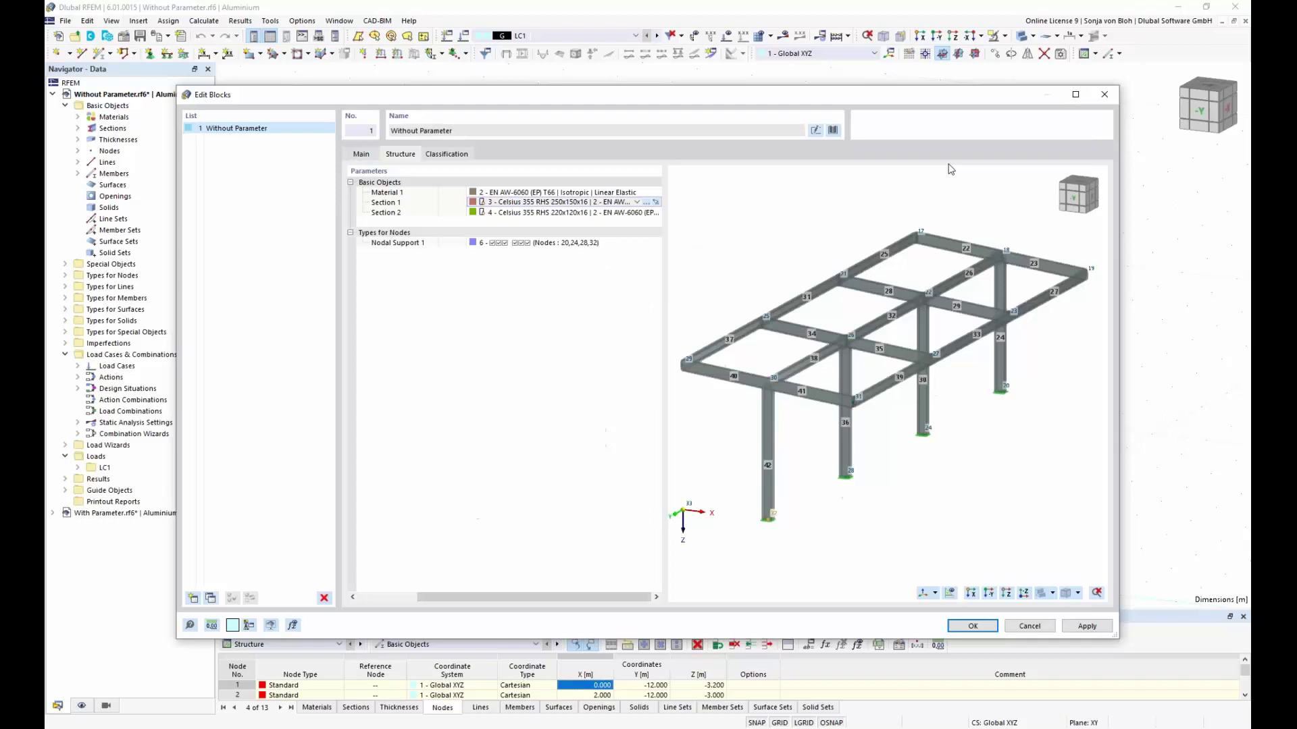
click(972, 626)
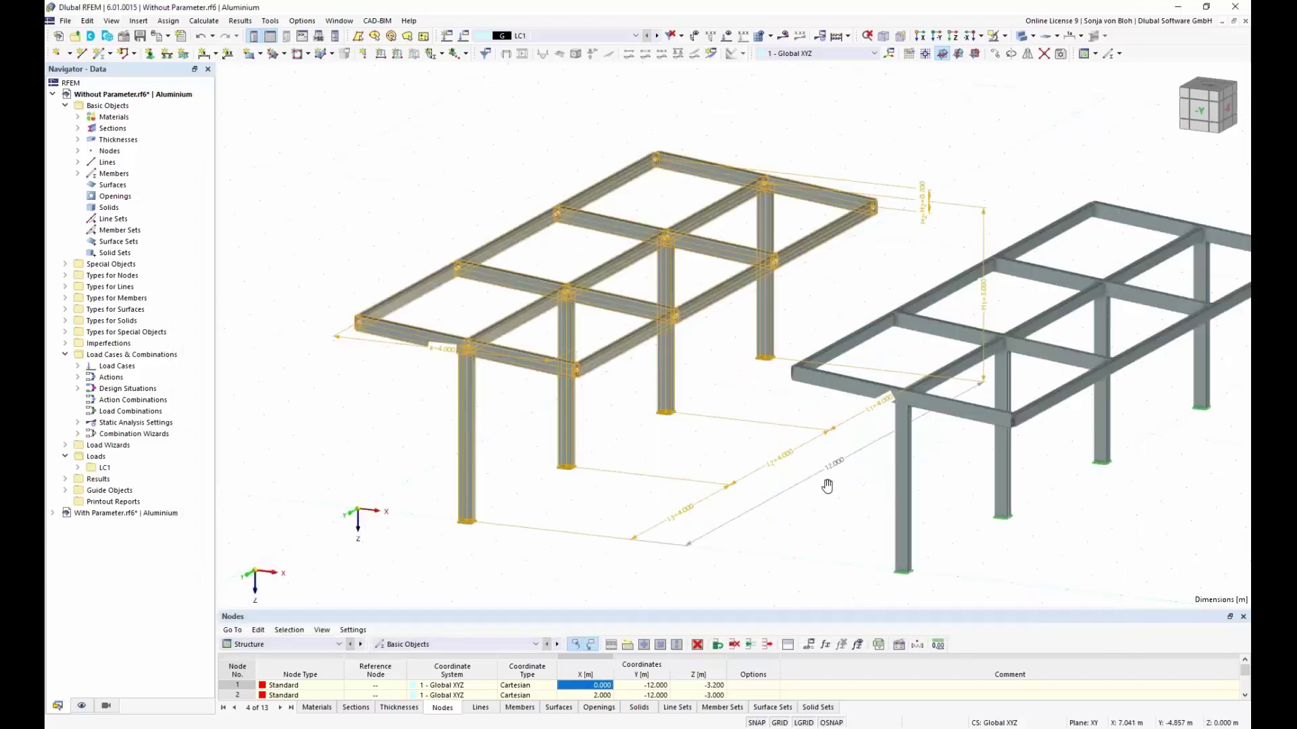
middle_drag(827, 486, 704, 442)
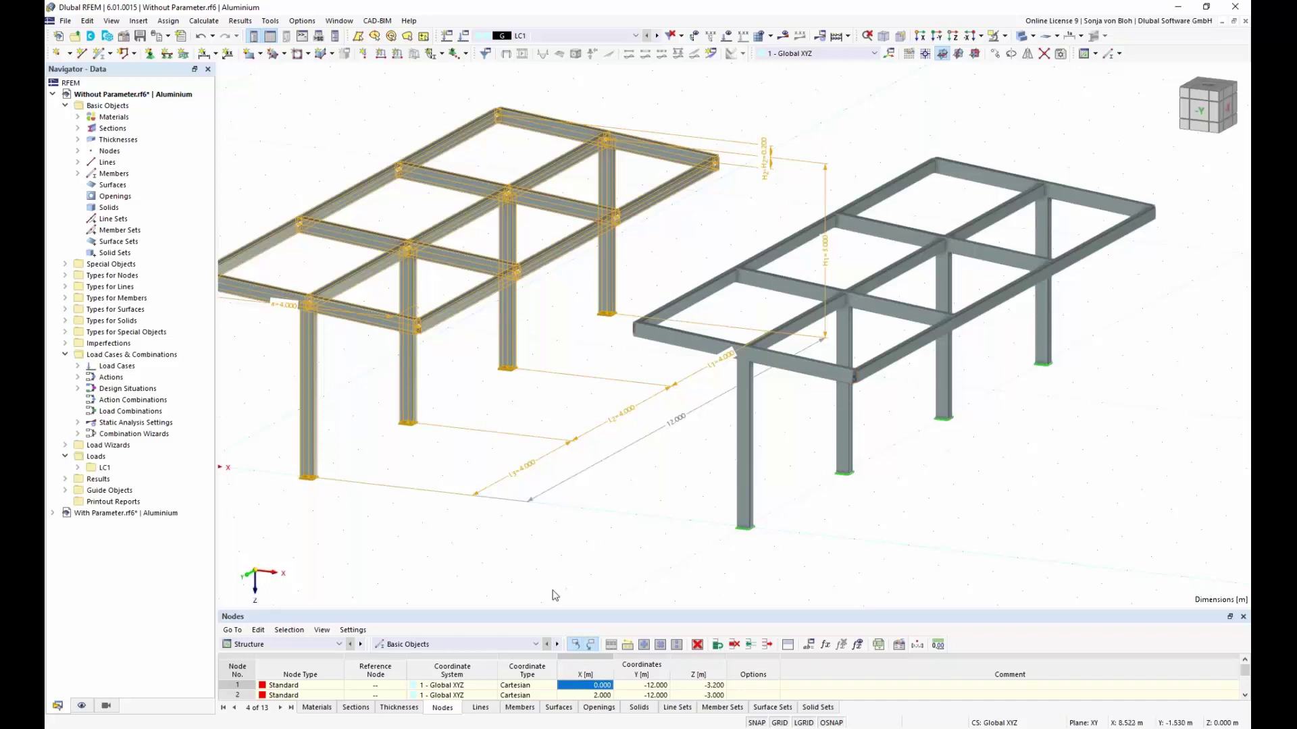
Step: Open the inserted Without Parameter block for editing and review its structure parameters
click(65, 265)
click(79, 344)
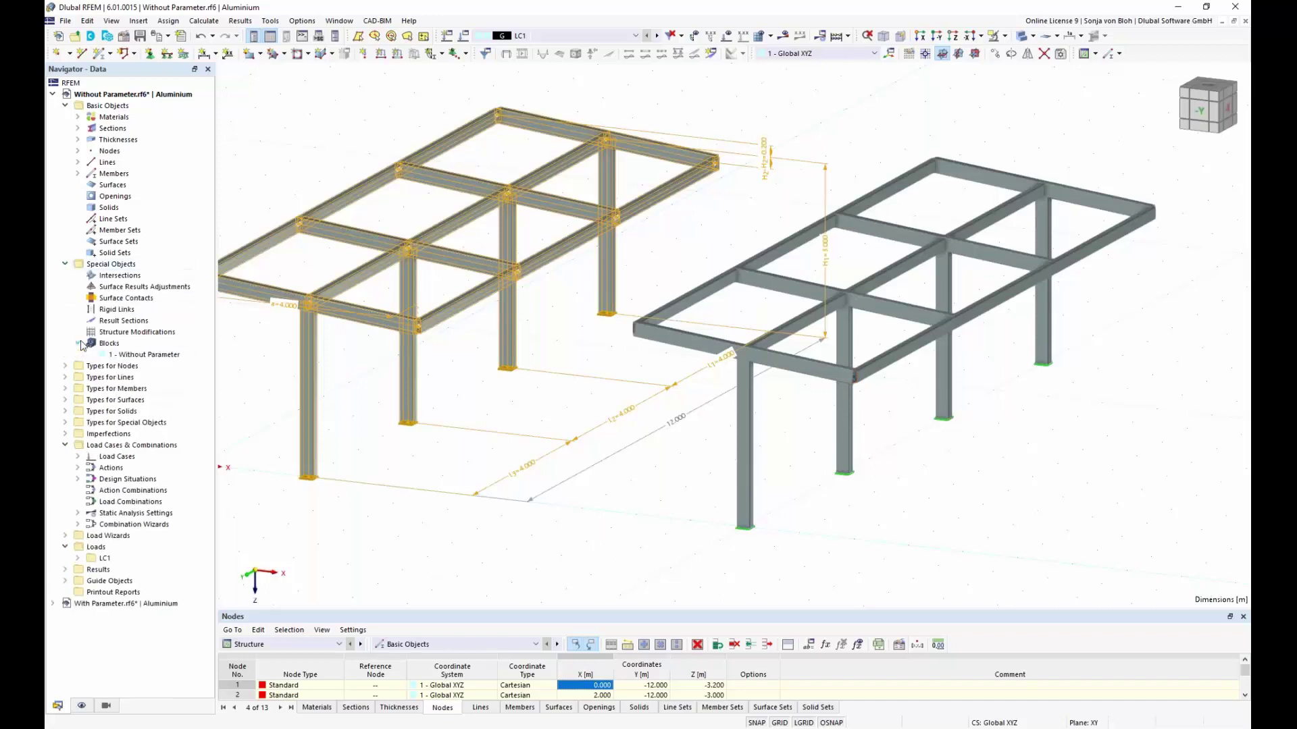
click(147, 355)
right_click(146, 356)
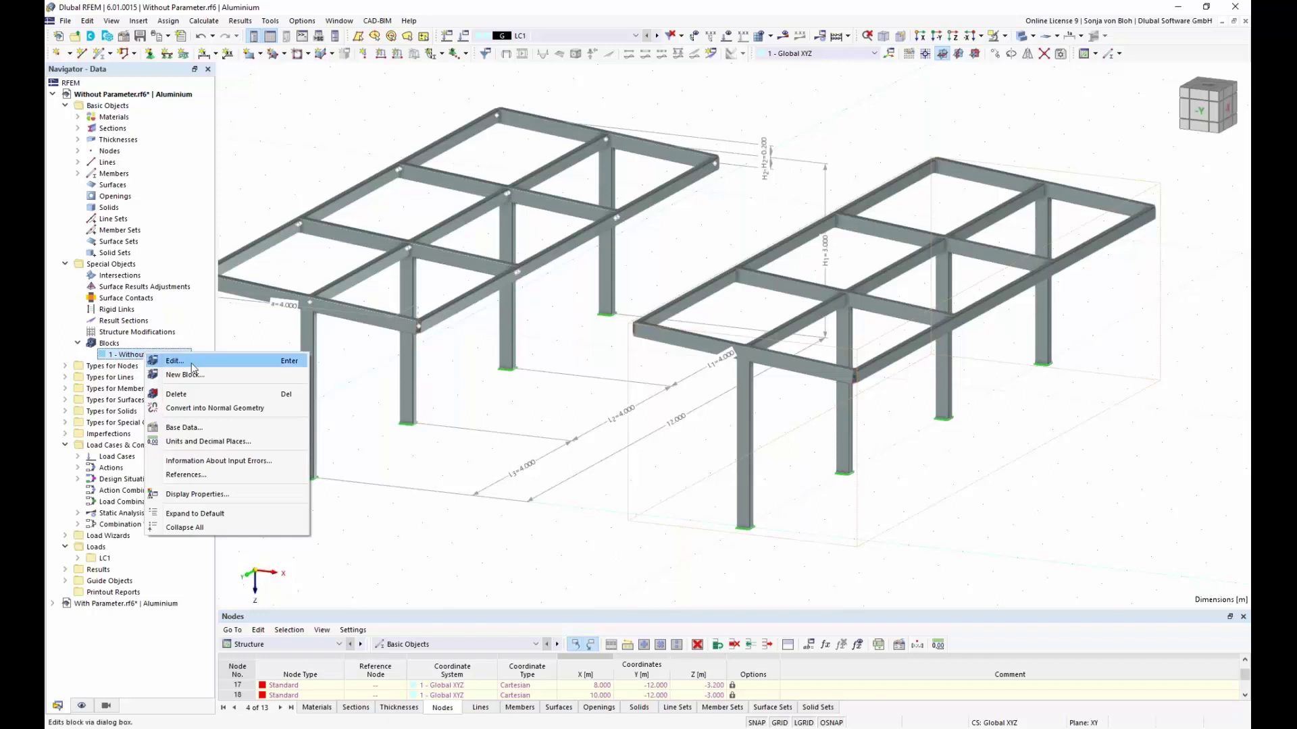
click(177, 361)
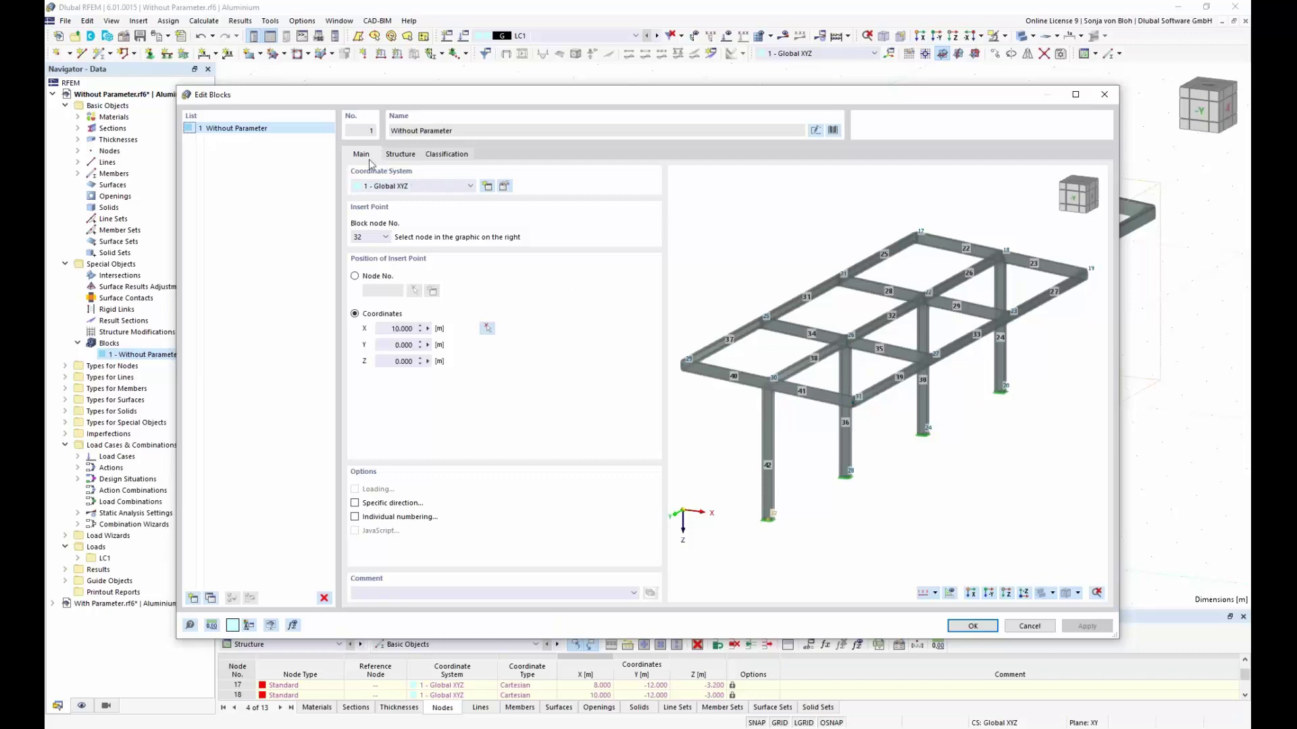
click(403, 155)
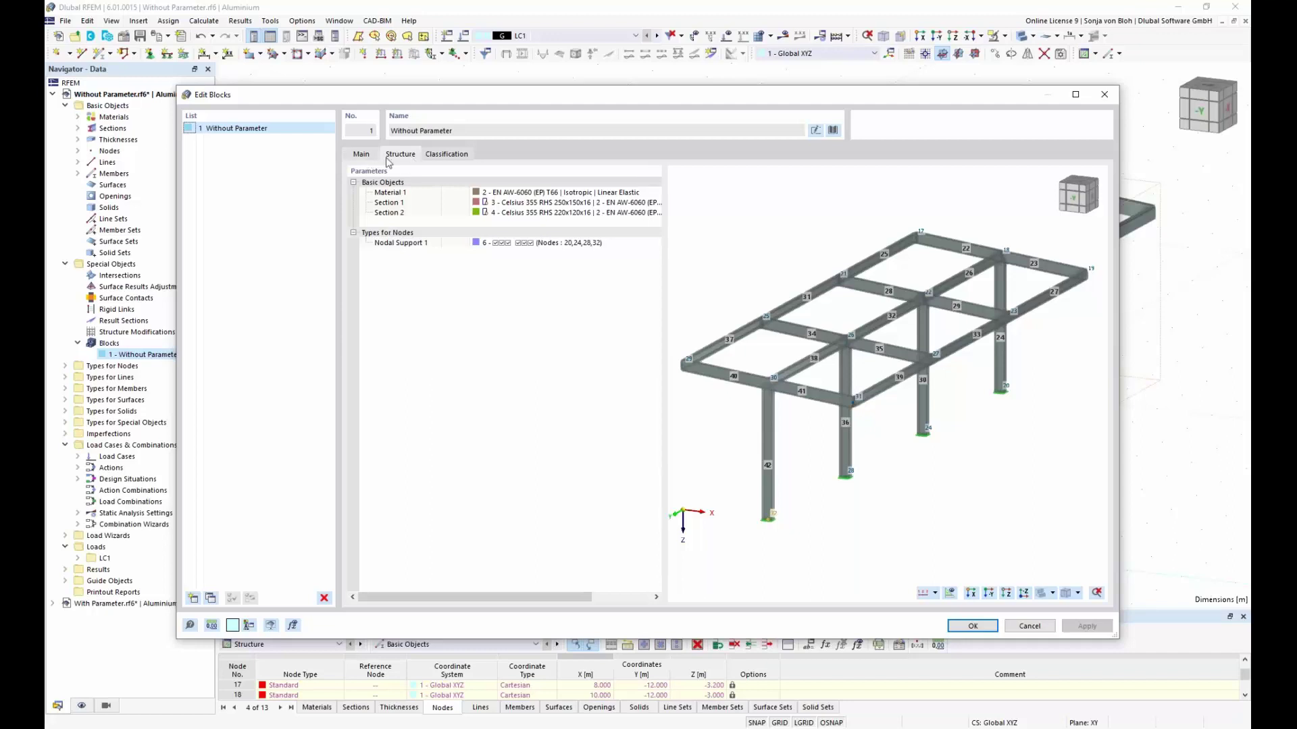
click(362, 155)
Step: Set the insert point's X coordinate to 15 m and regenerate the block's objects
drag(393, 328, 441, 327)
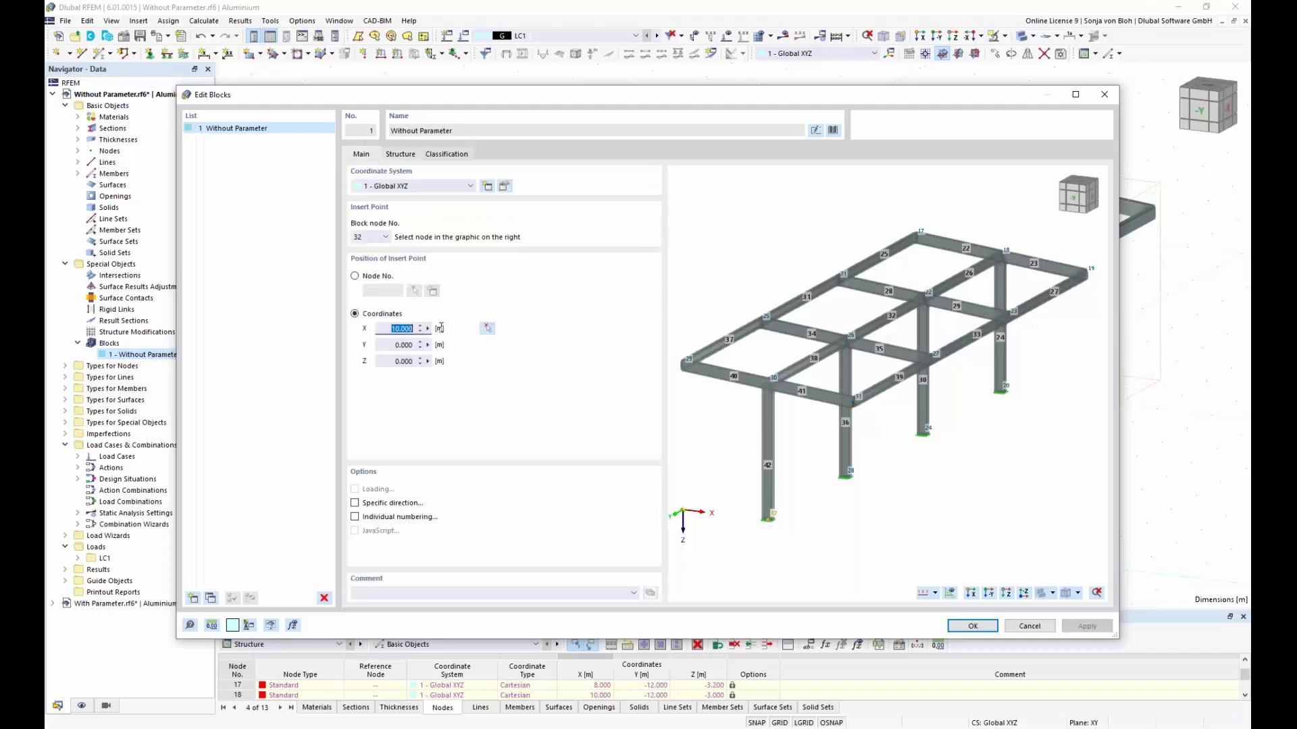
text(15)
click(972, 626)
click(973, 625)
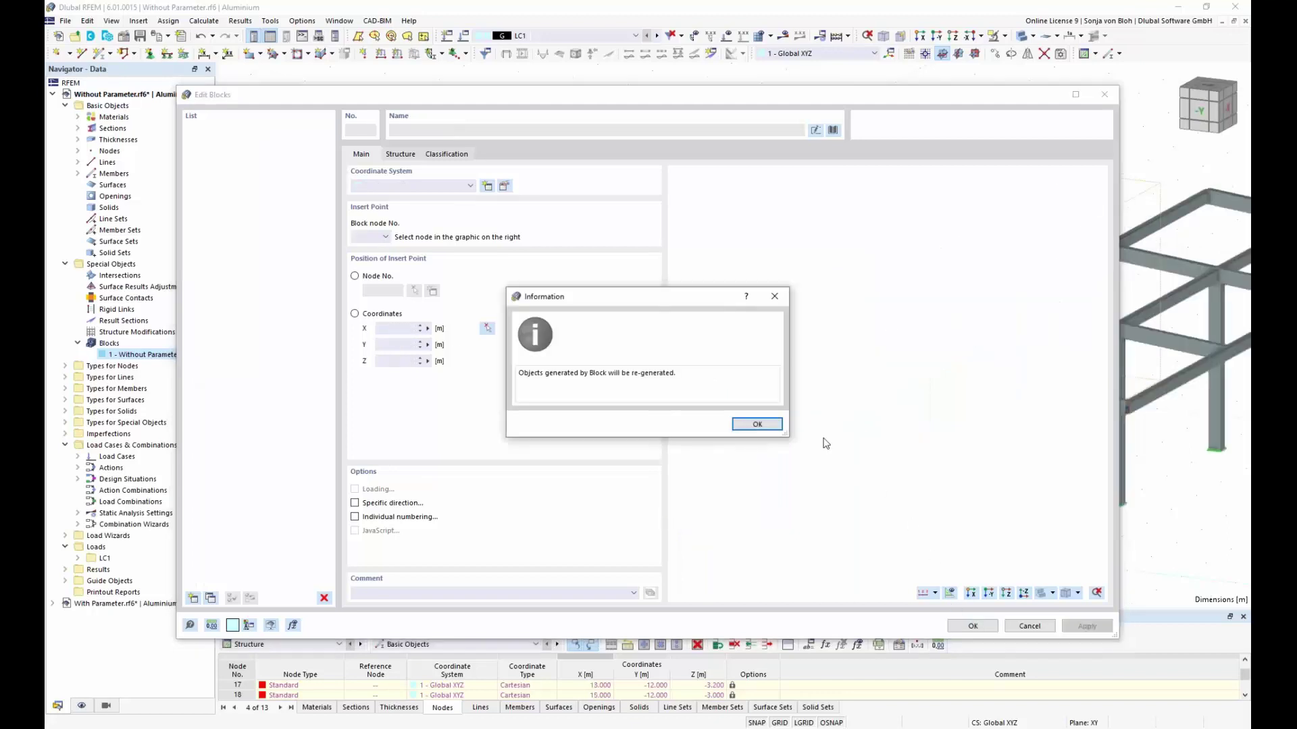
click(758, 424)
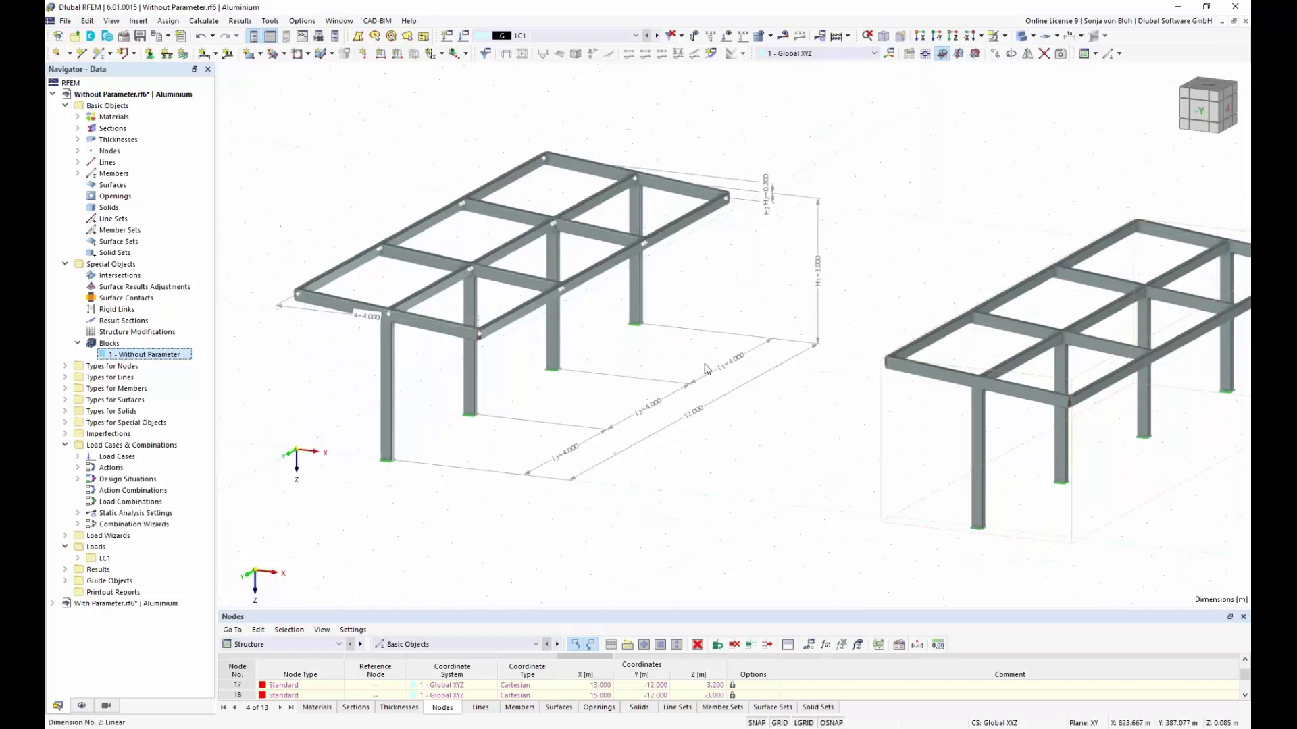
Step: Move the inserted block freehand in the model closer to the original frame and accept the regeneration of its objects
middle_drag(703, 377, 675, 364)
scroll(741, 379, up, 1)
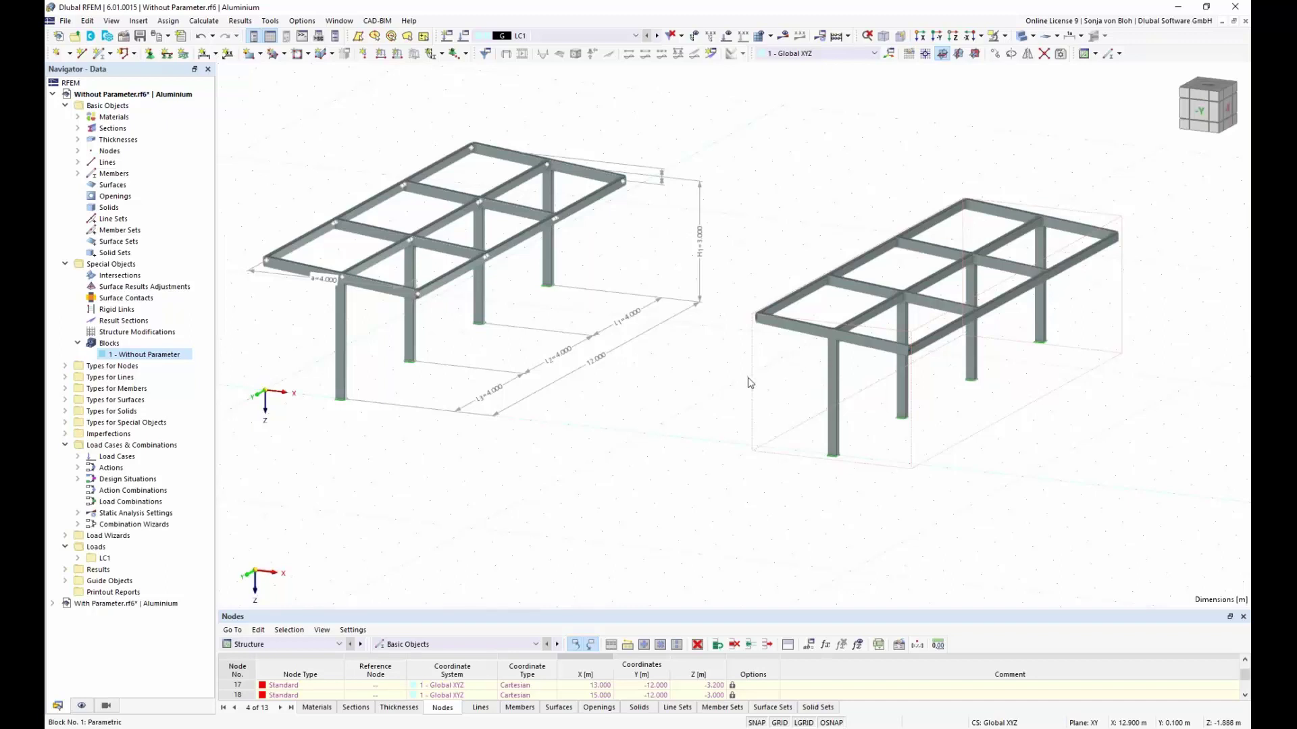
drag(750, 377, 571, 389)
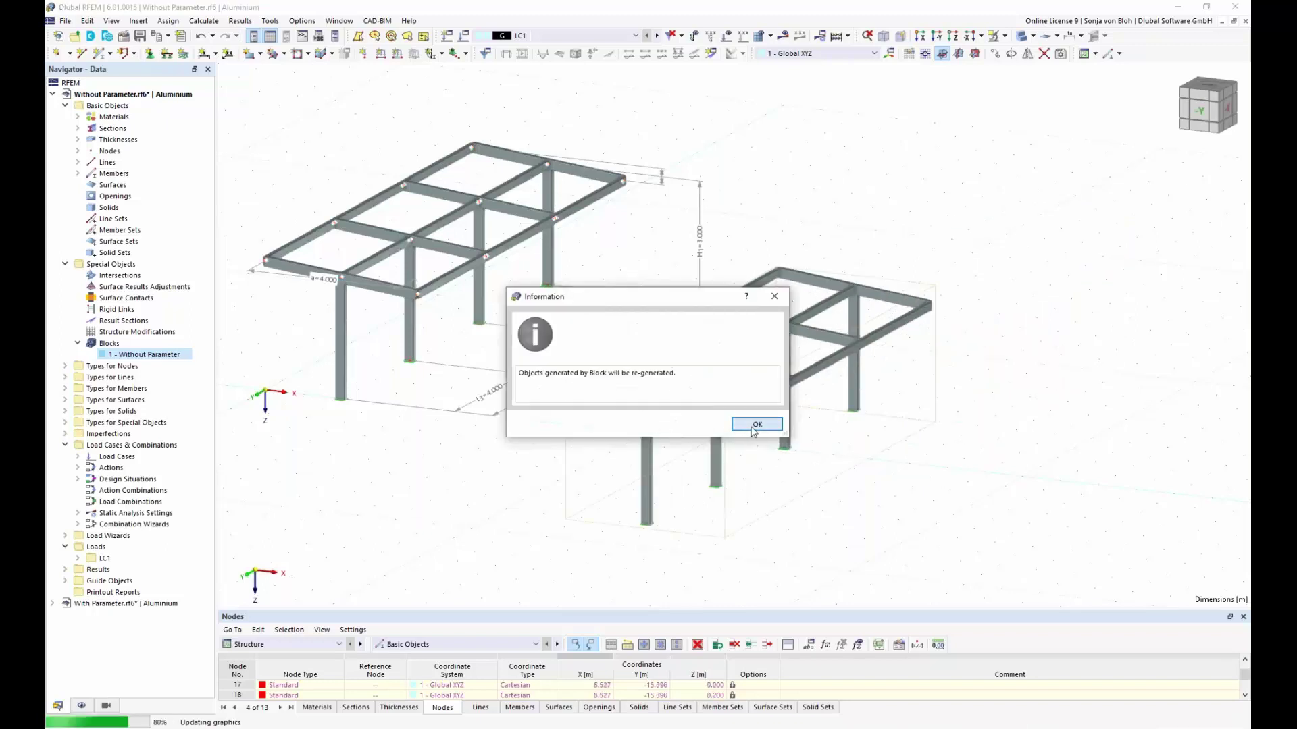
click(755, 427)
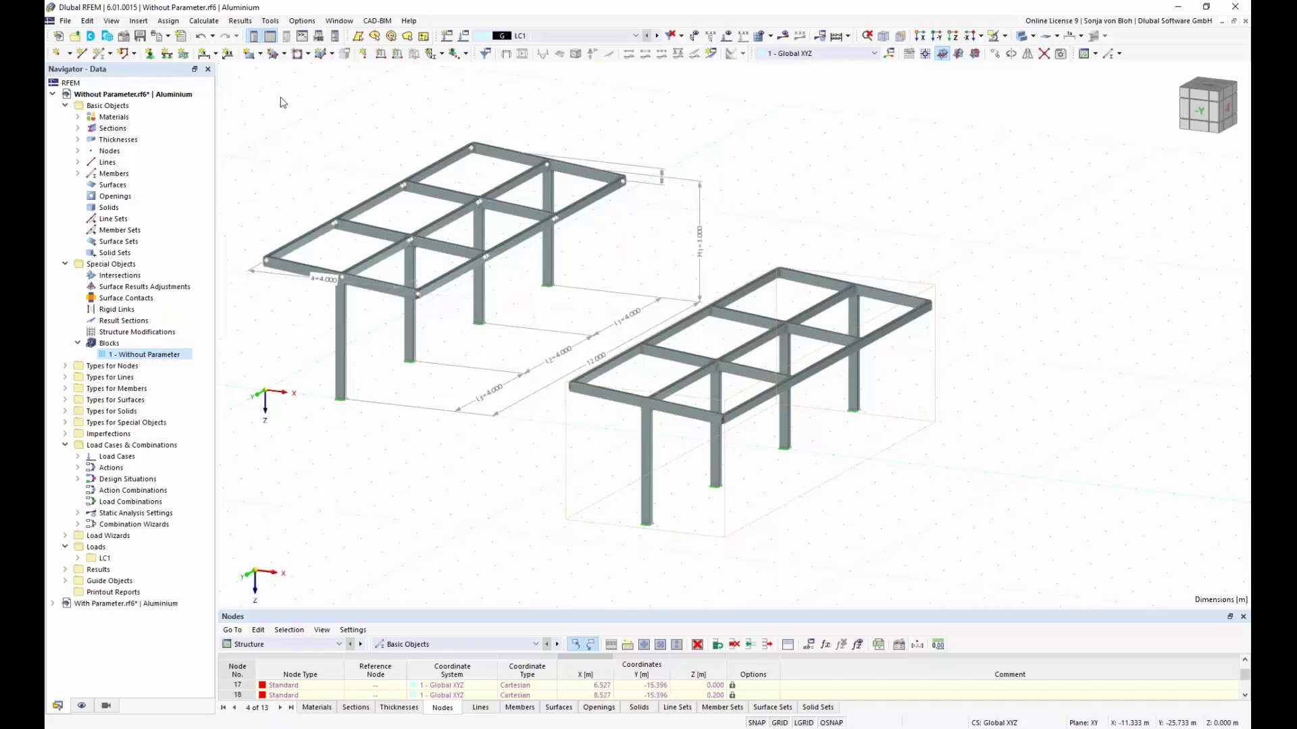
Step: Close the Without Parameter model without saving its changes
click(66, 21)
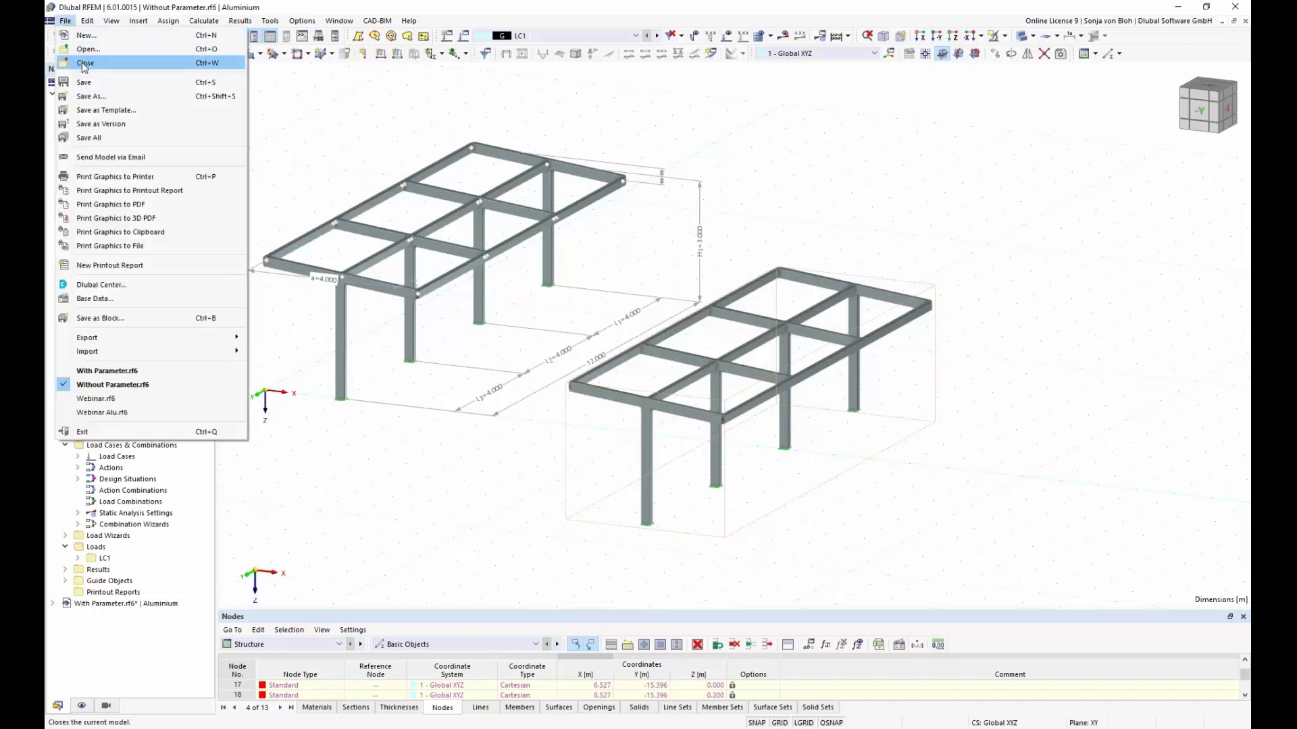
click(84, 65)
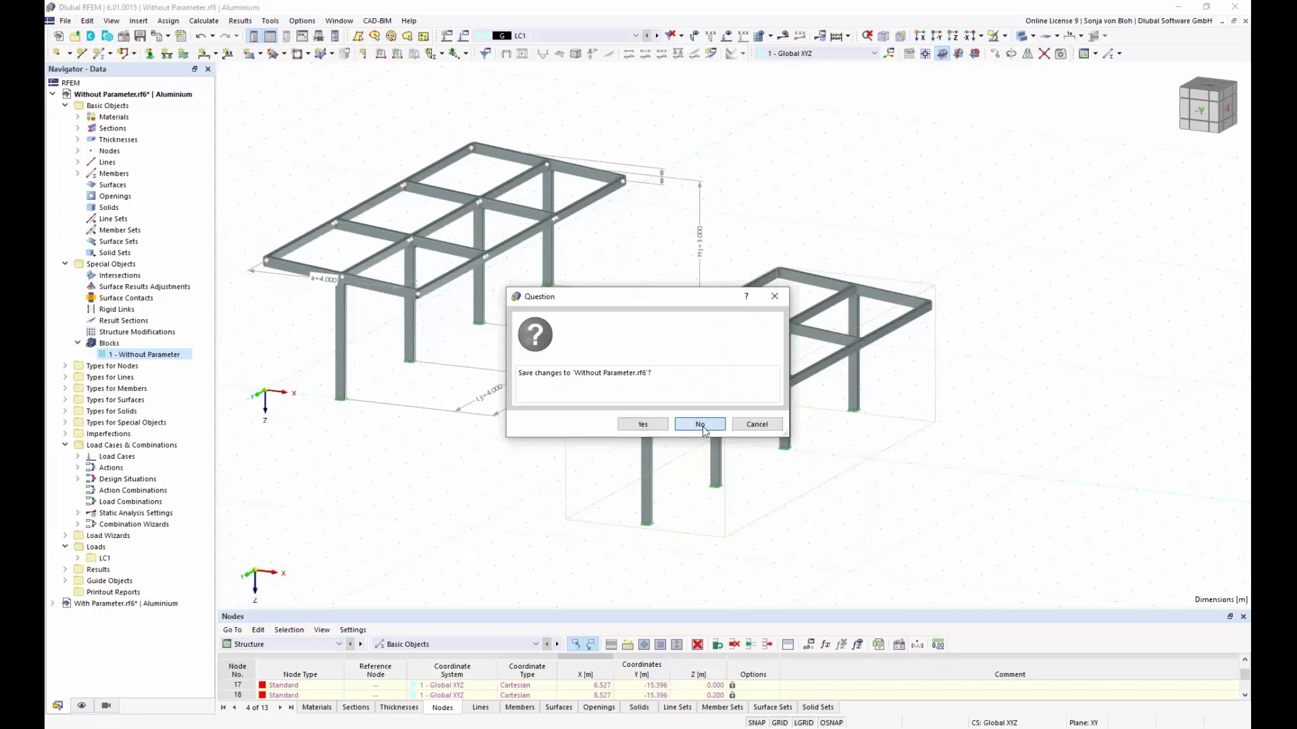
click(700, 424)
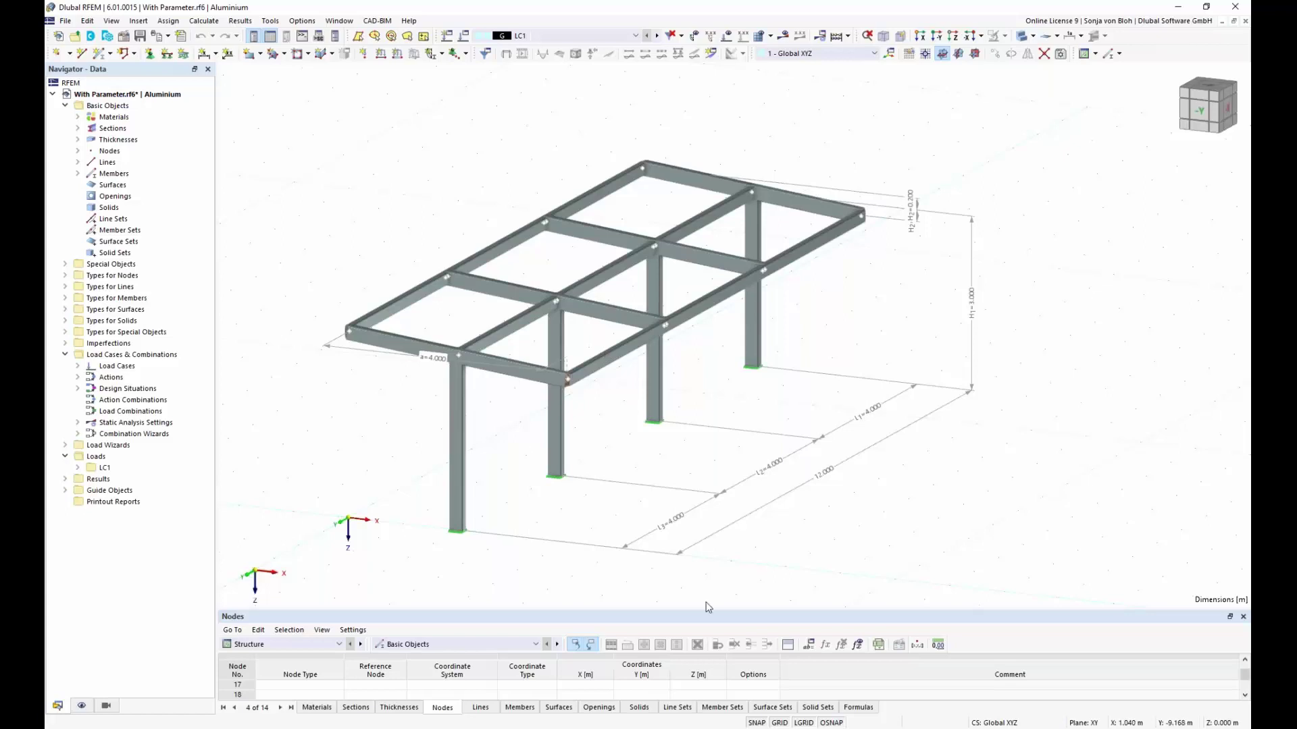
Step: Review the global parameters of the With Parameter model, including the unit group and definition type choices for parameter a, without changing them
click(811, 645)
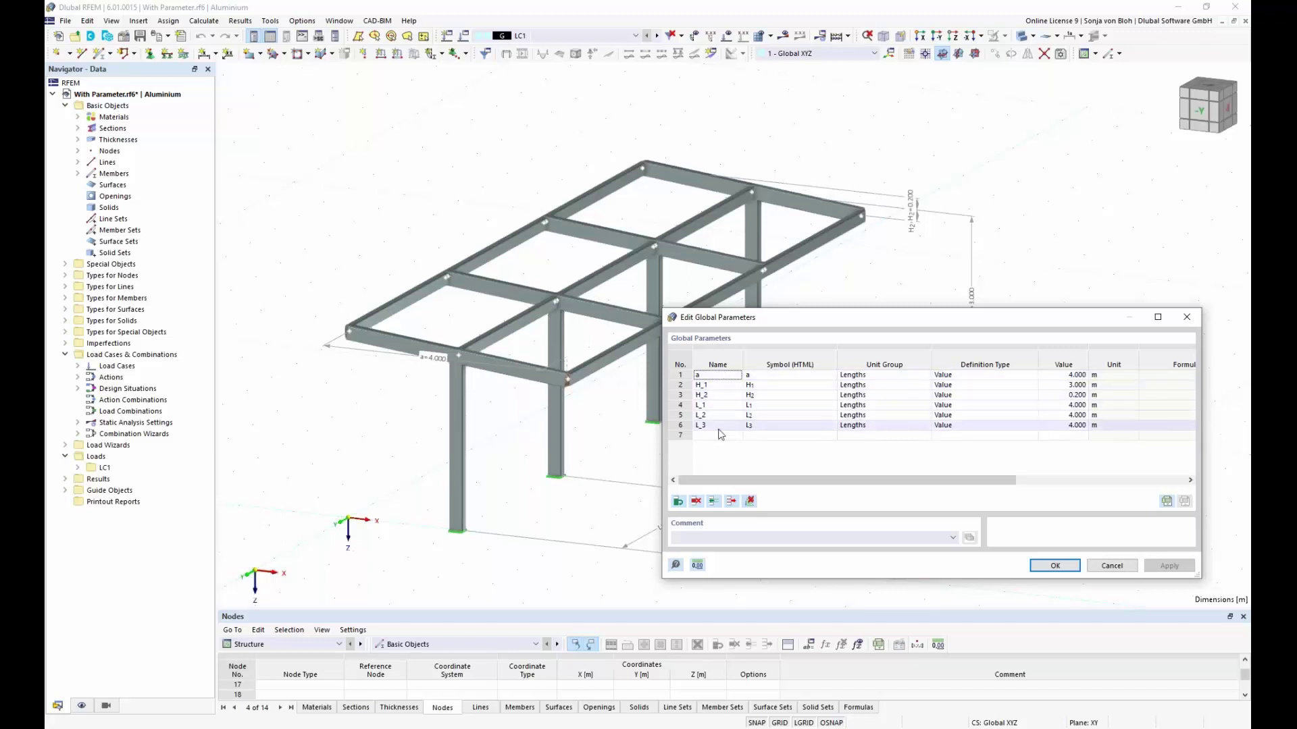
click(889, 376)
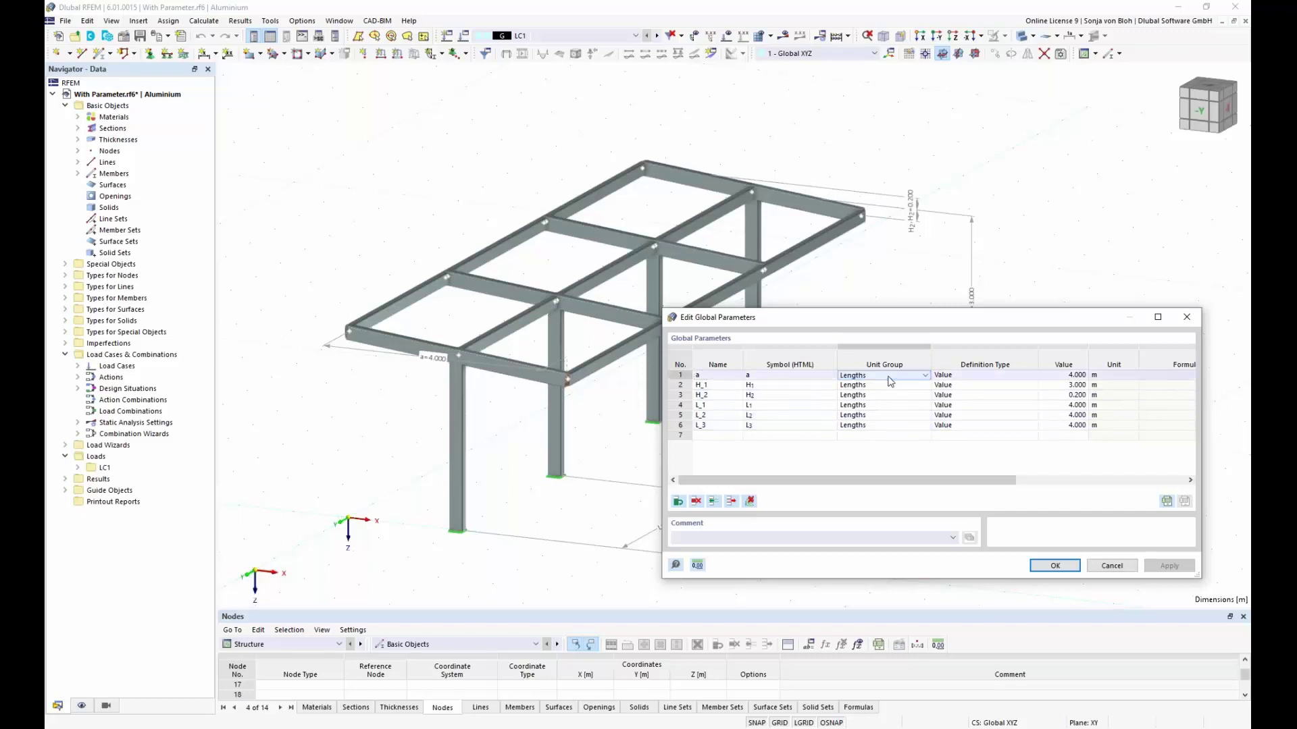
click(926, 376)
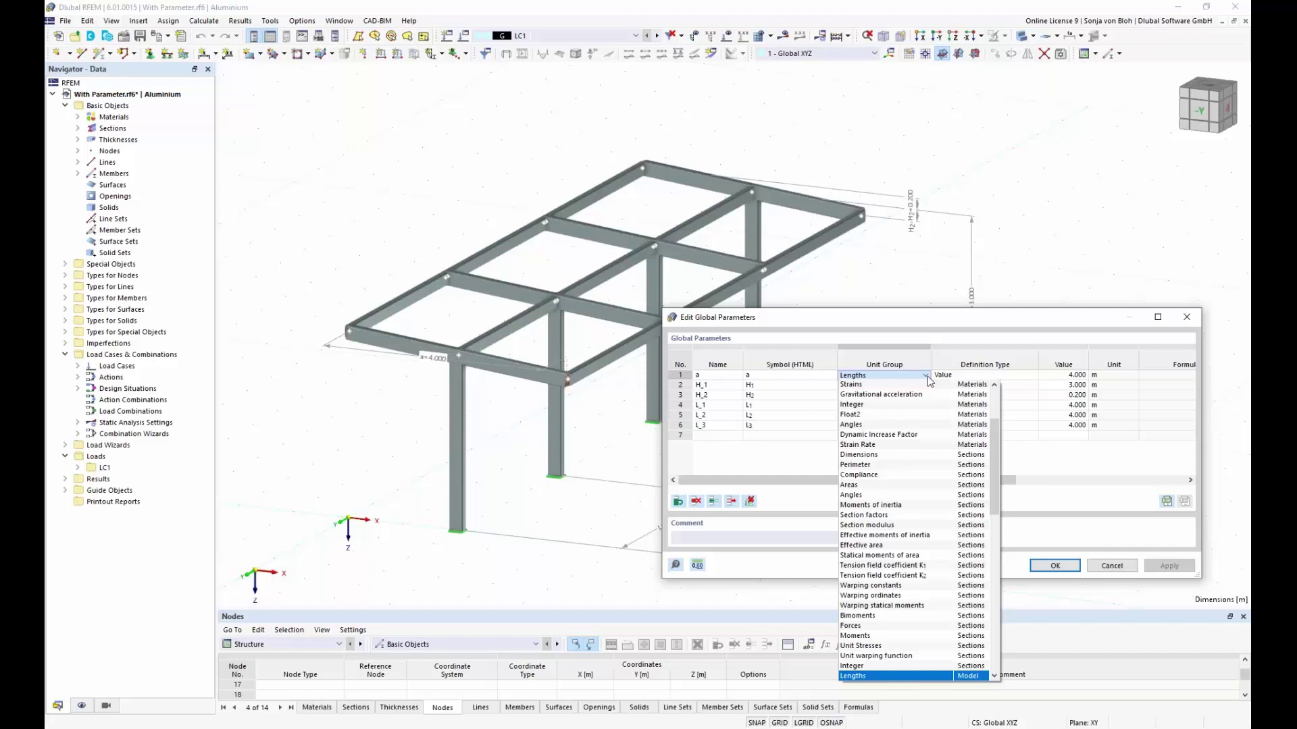
click(927, 379)
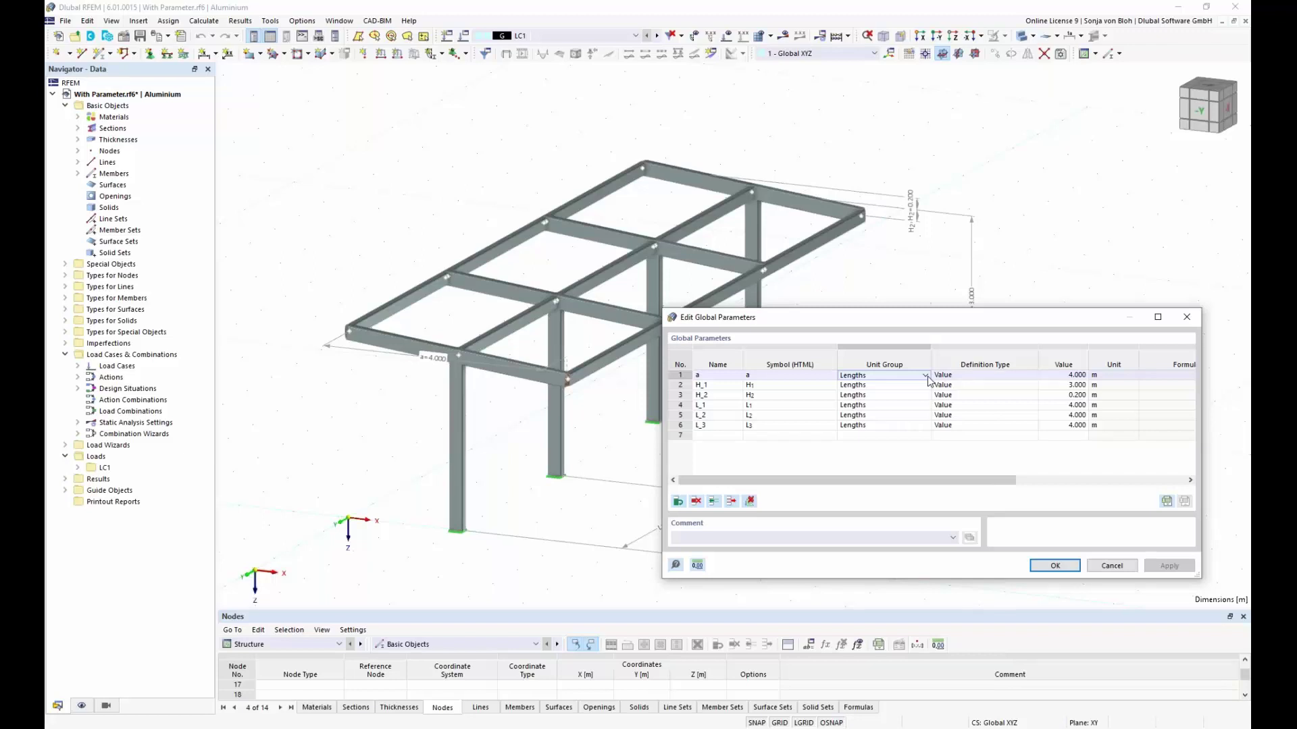
click(981, 376)
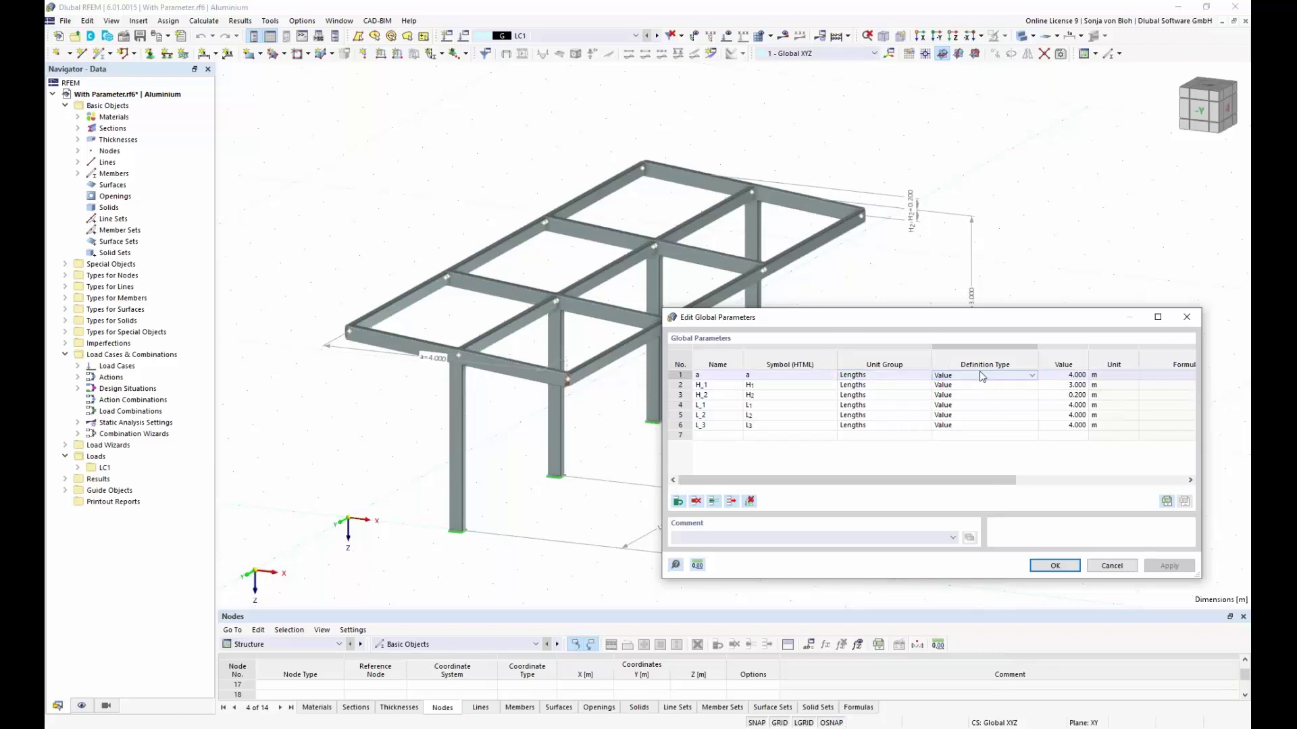
click(1032, 376)
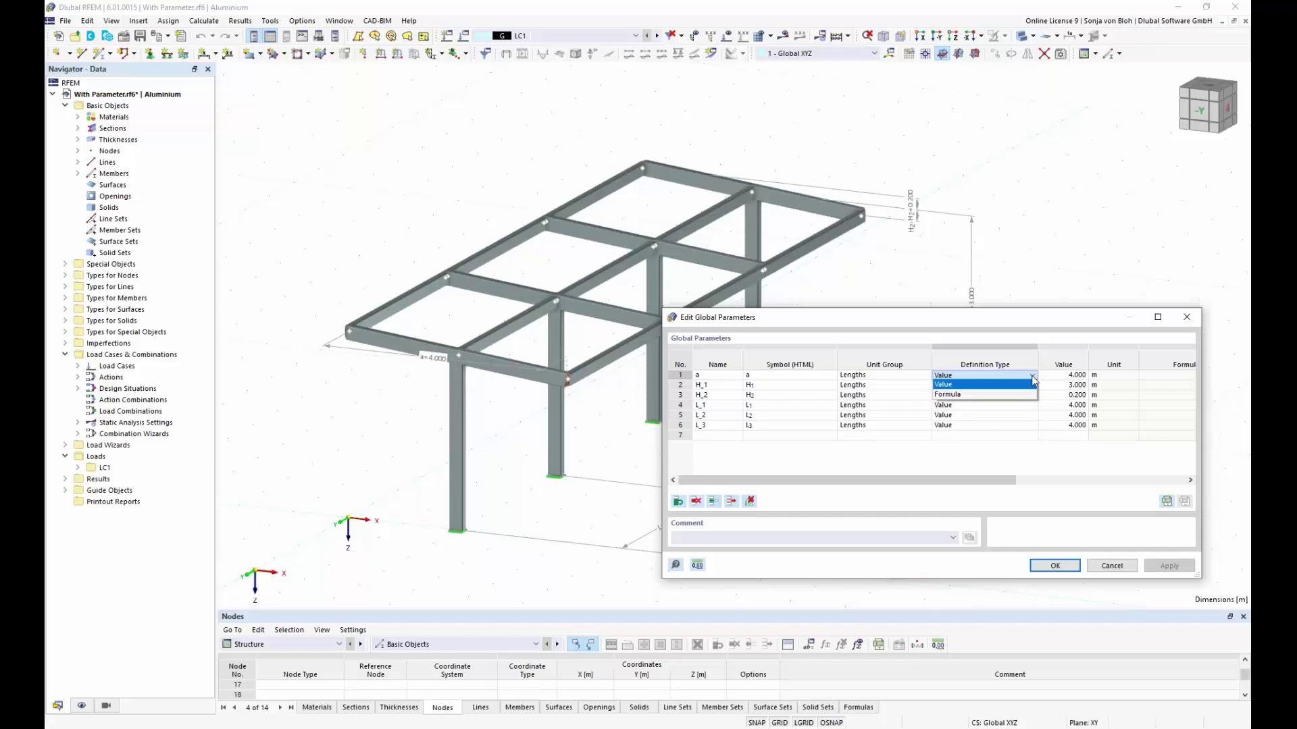
click(1032, 376)
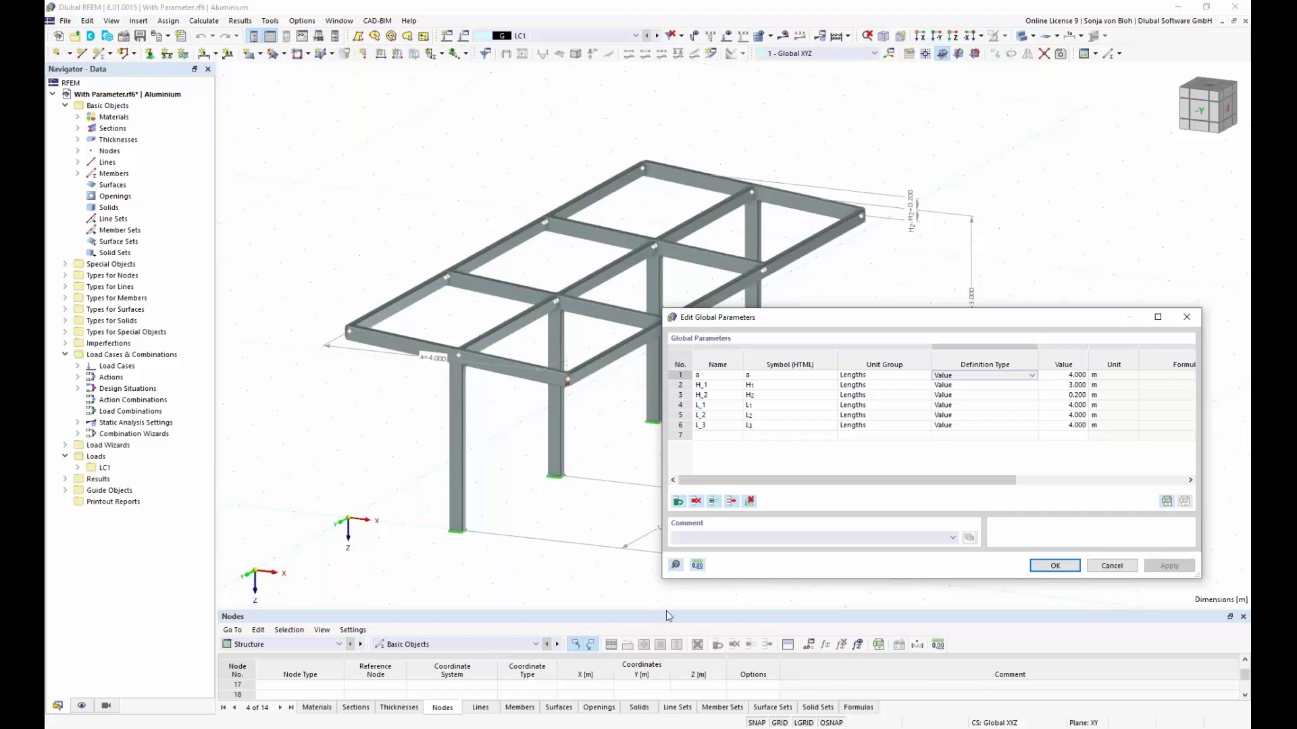
click(1123, 568)
click(1123, 568)
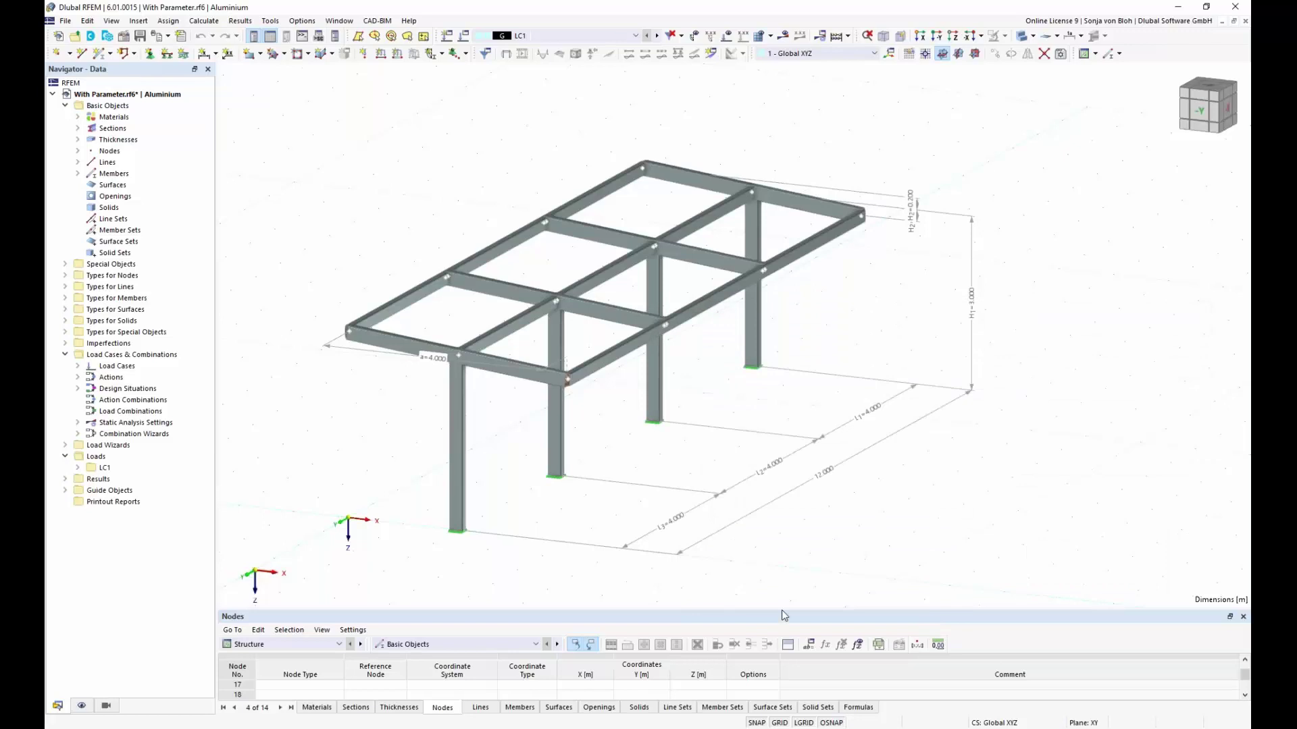
Step: Enlarge the nodes table and inspect the formula behind node 1's Y coordinate without changing it
drag(781, 610, 798, 453)
scroll(731, 611, up, 5)
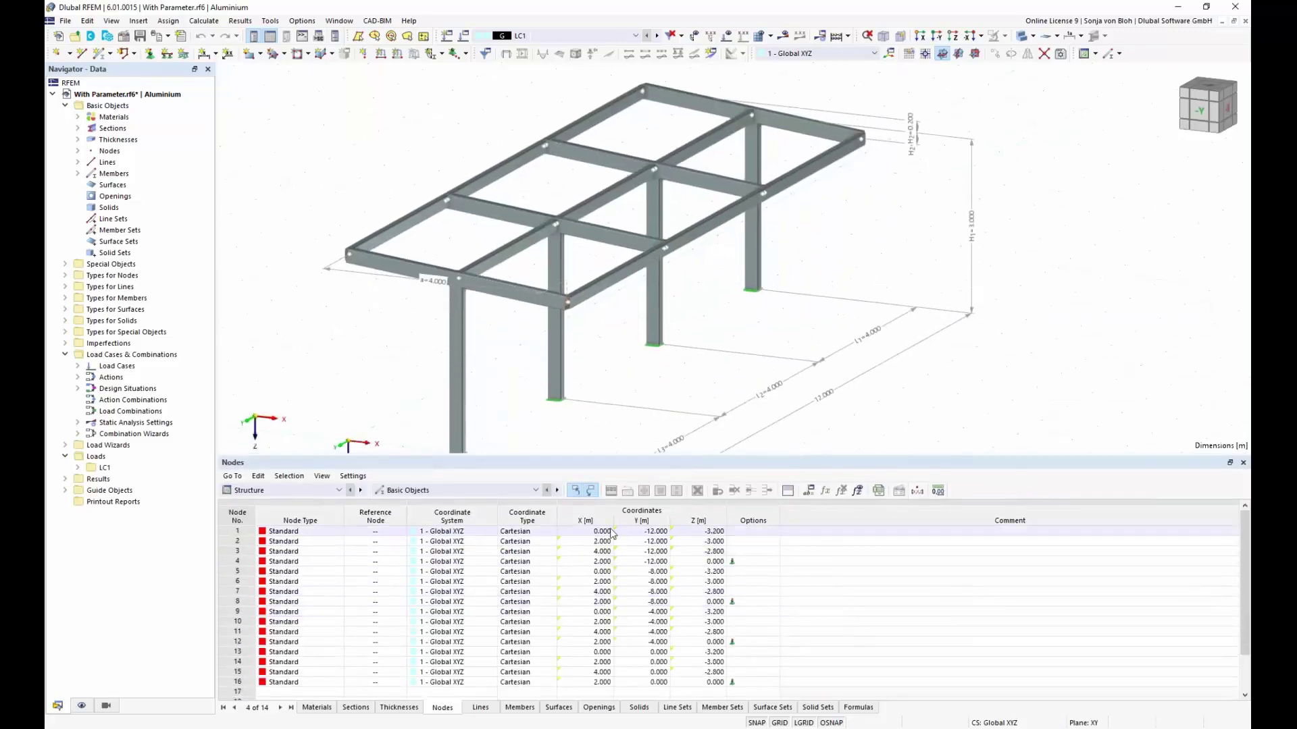
mouse_move(616, 533)
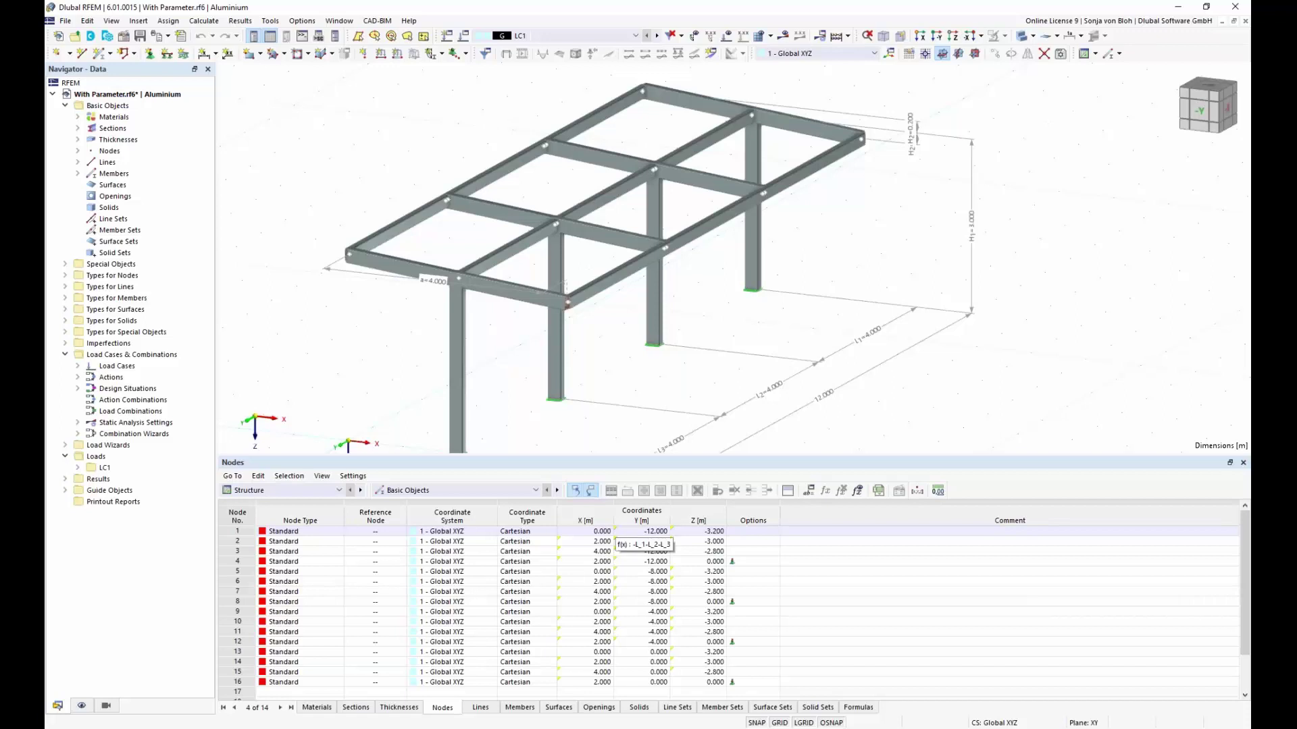
click(617, 533)
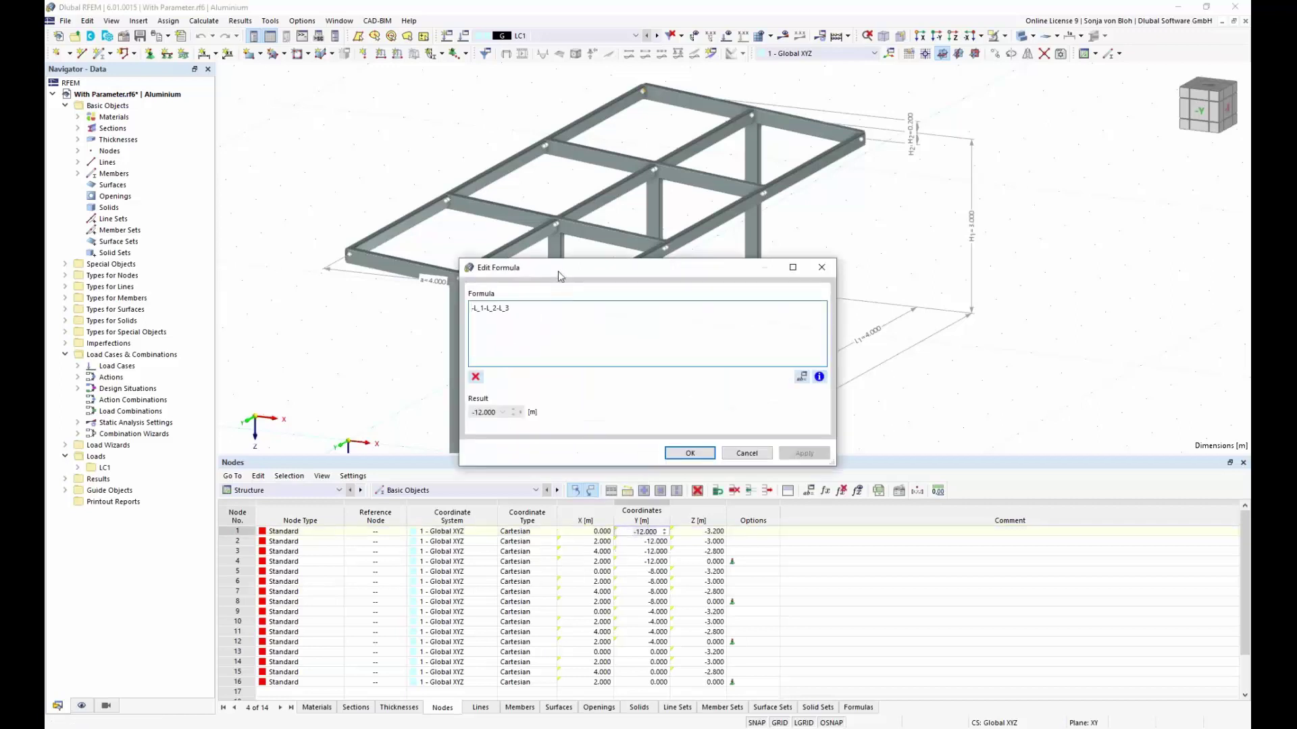
drag(558, 271, 846, 412)
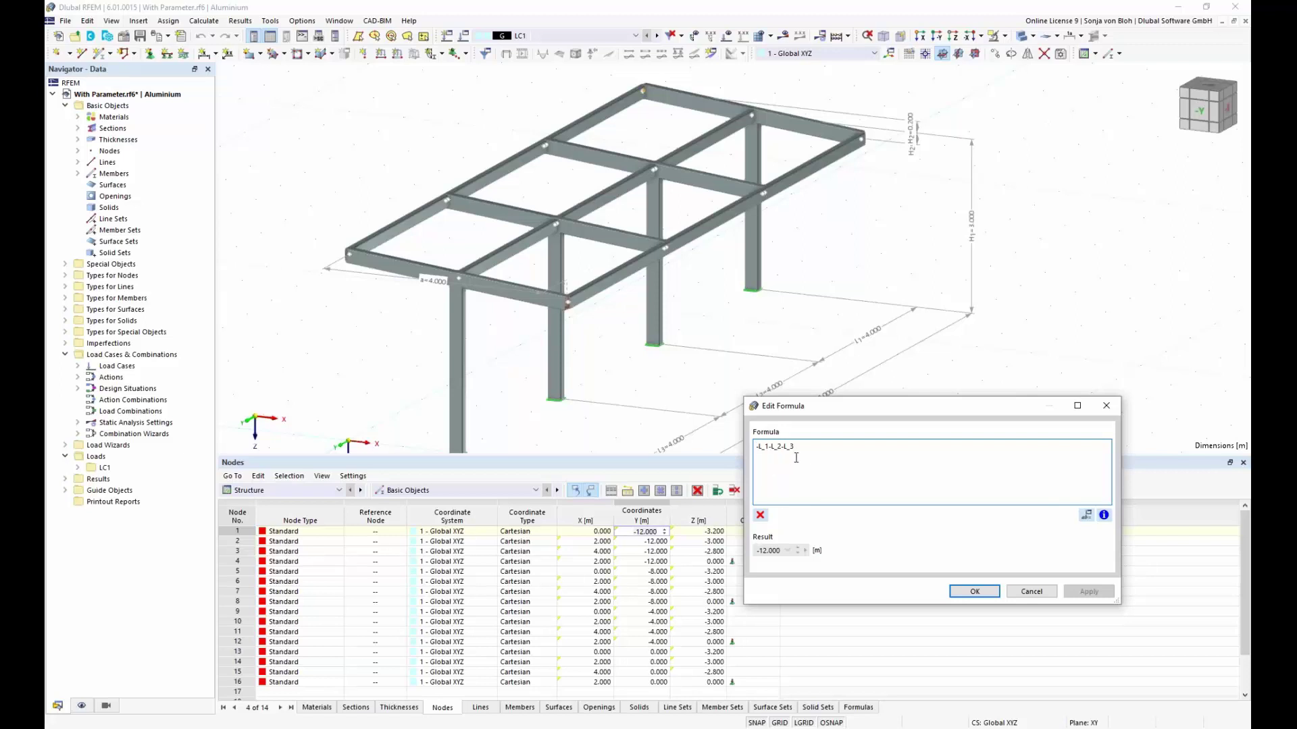
click(1033, 592)
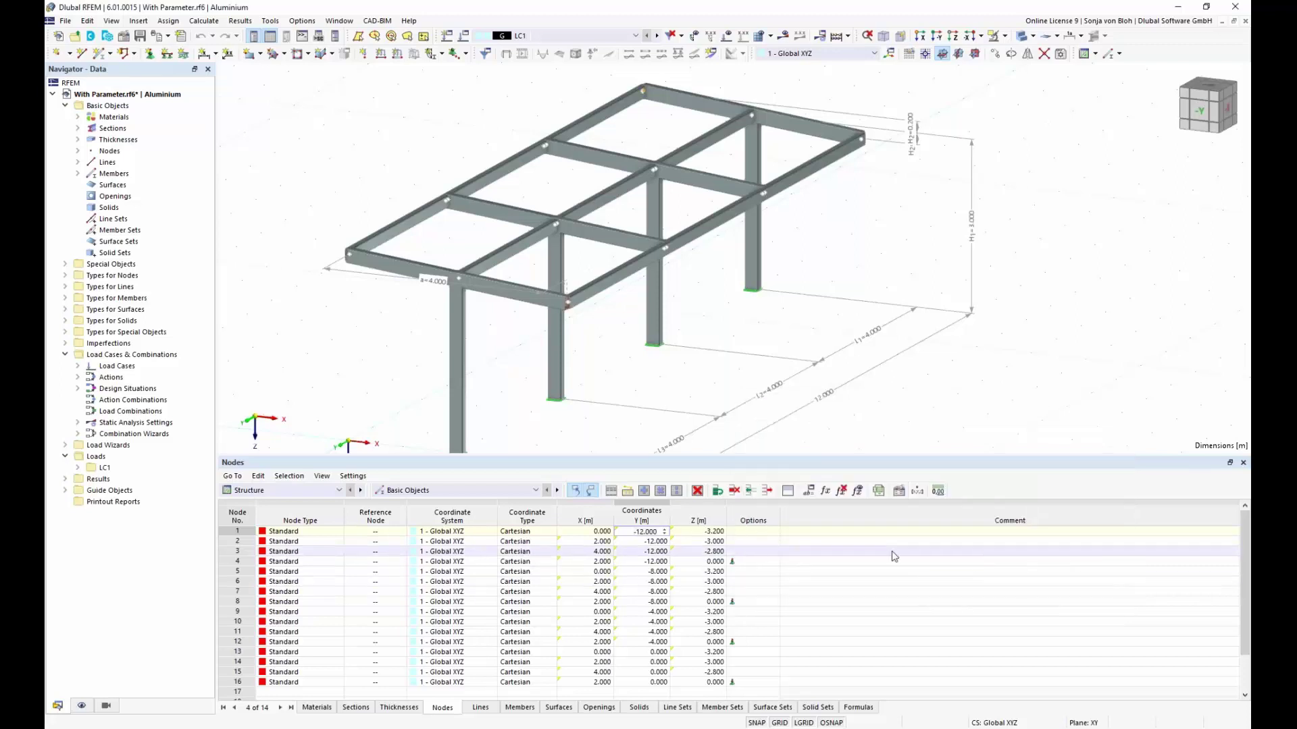
Step: Set the global parameter L_2 to 8 m and apply it to the frame
click(809, 490)
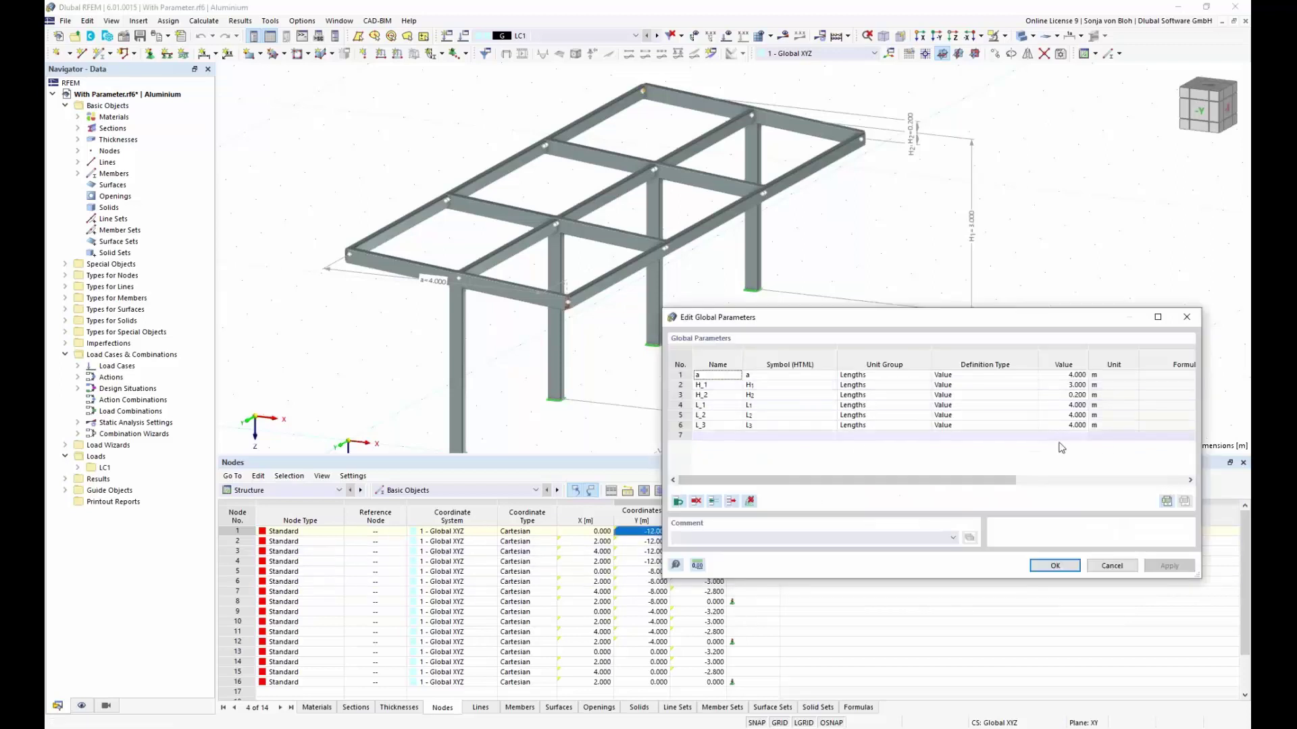
click(1066, 415)
text(8)
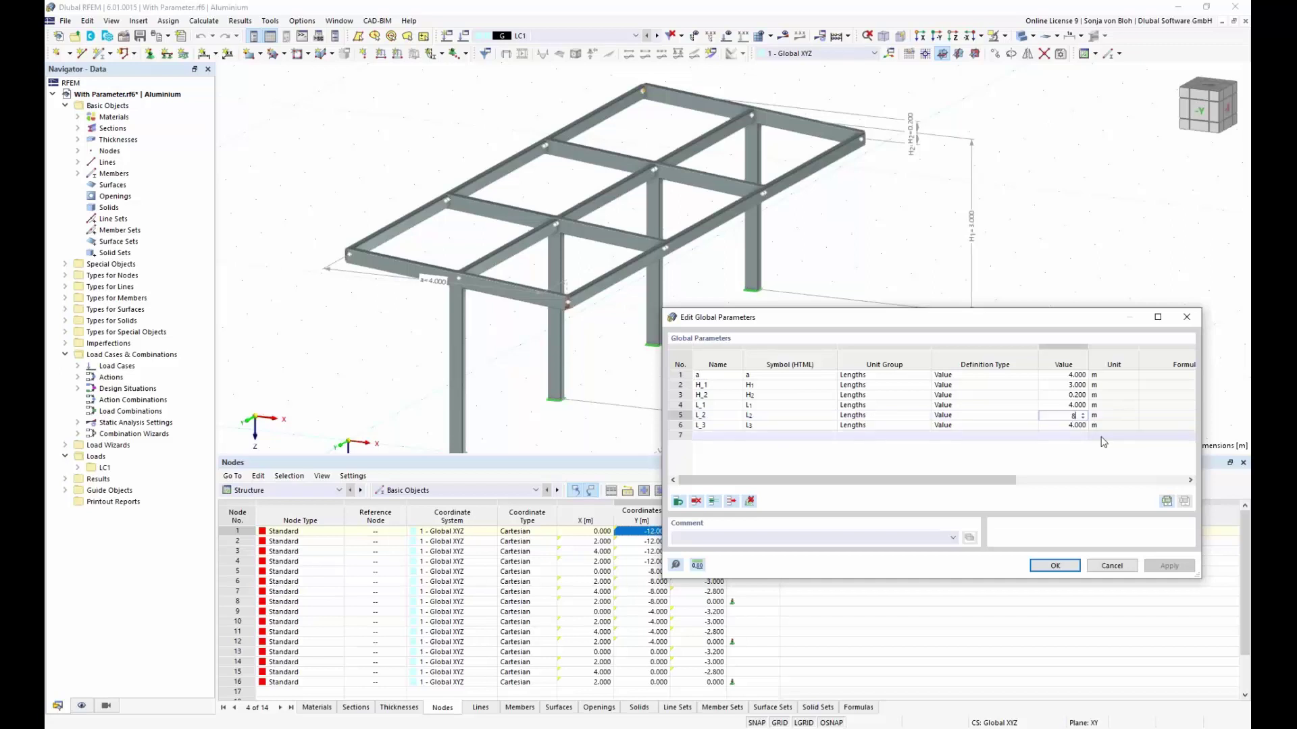
key(Return)
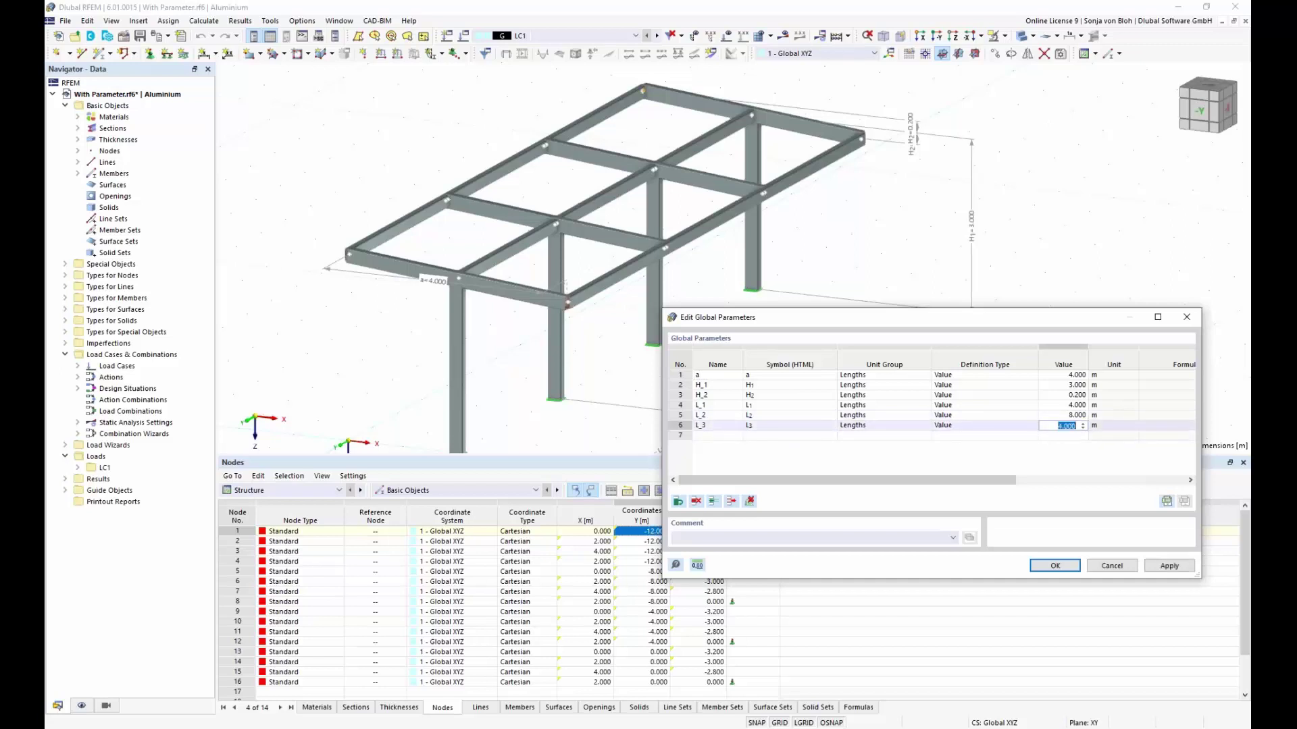
click(1163, 570)
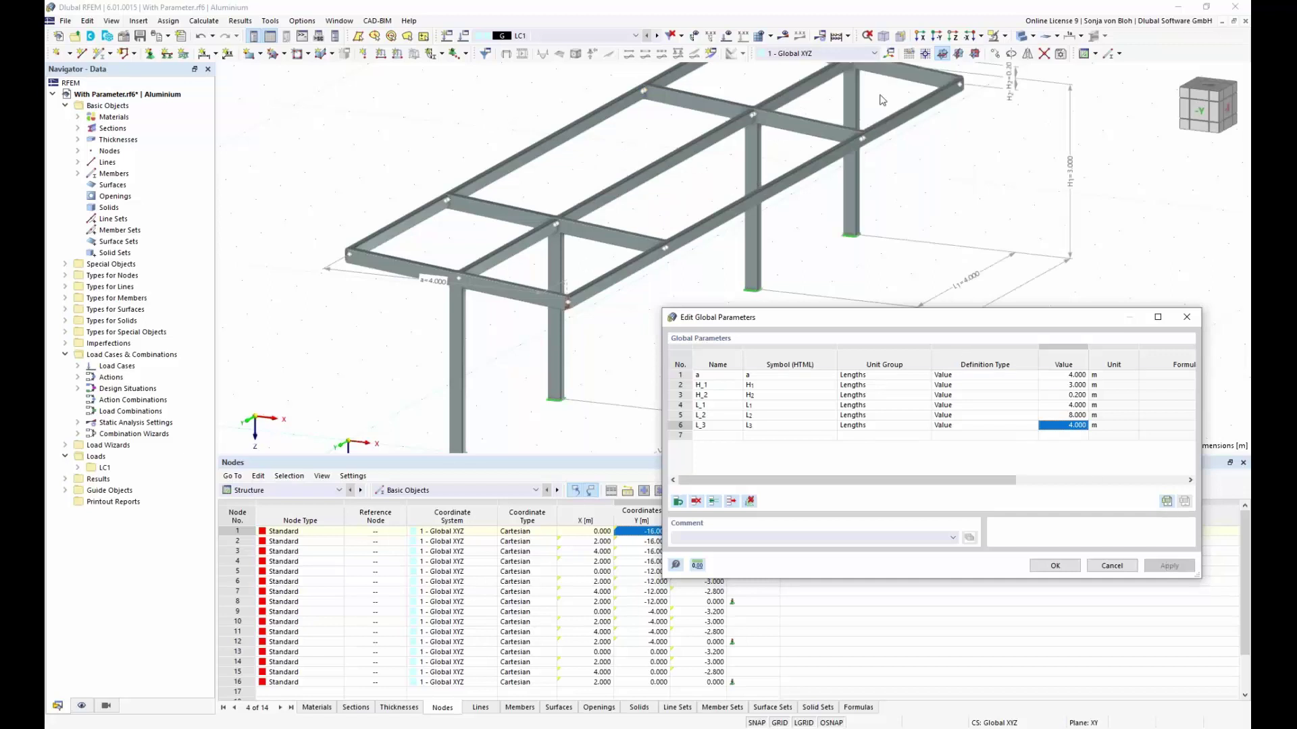
Step: Set the global parameter L_2 back to 4 m and accept the global parameters
click(1059, 416)
click(1059, 416)
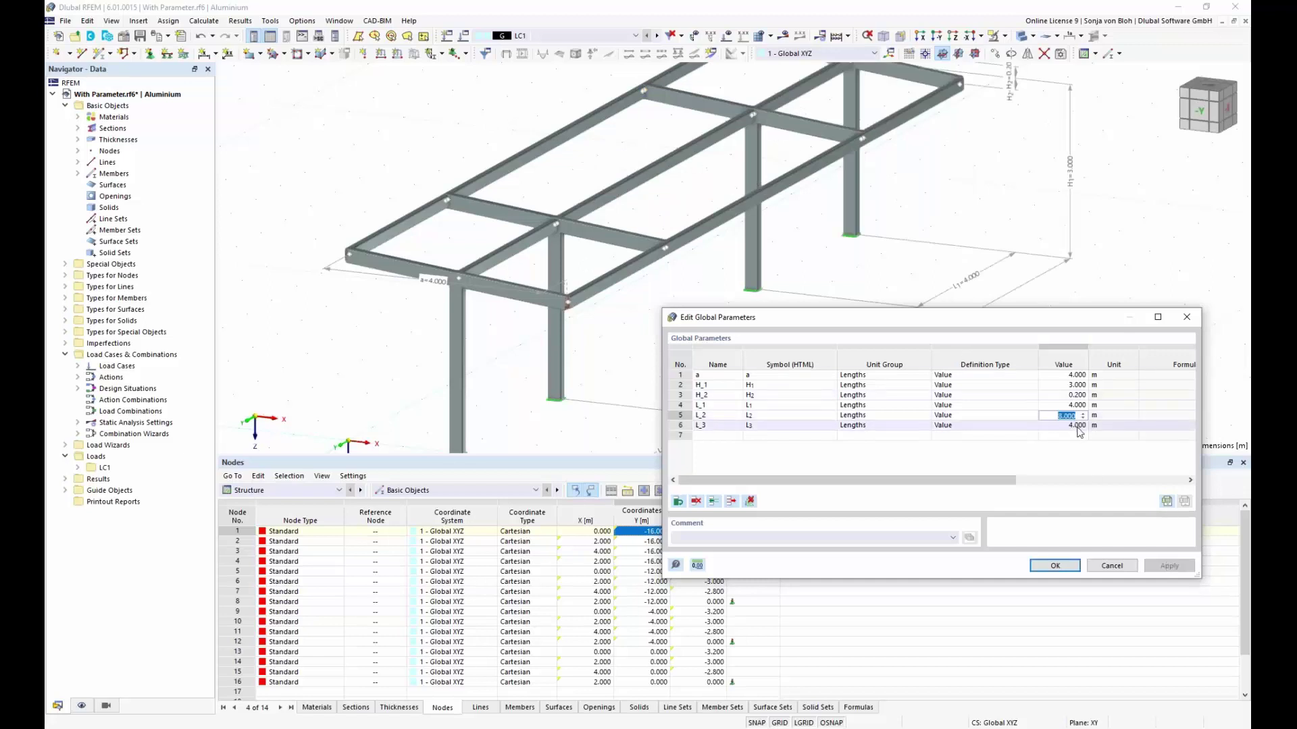
text(4)
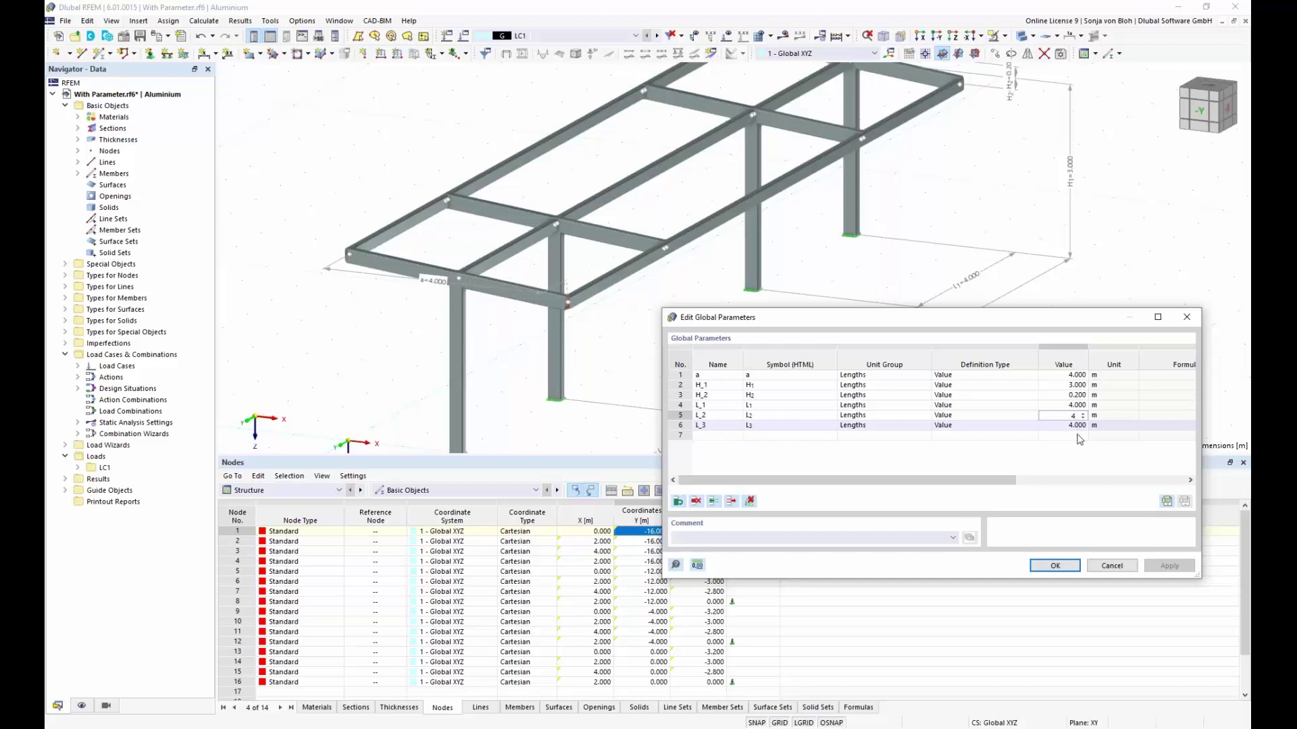
click(1055, 566)
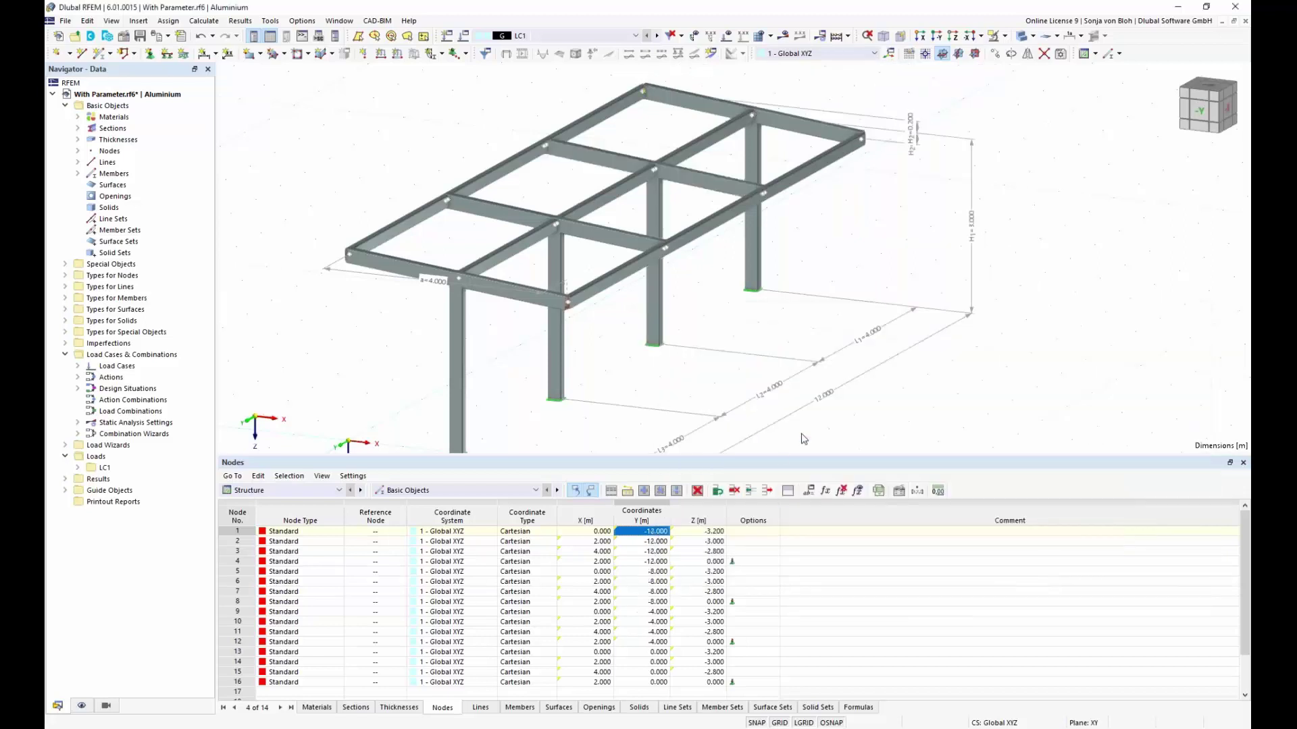
Step: Select the entire frame with its dimensions and save it as the block With Parameter, with Beams as model category 1
drag(760, 458, 797, 610)
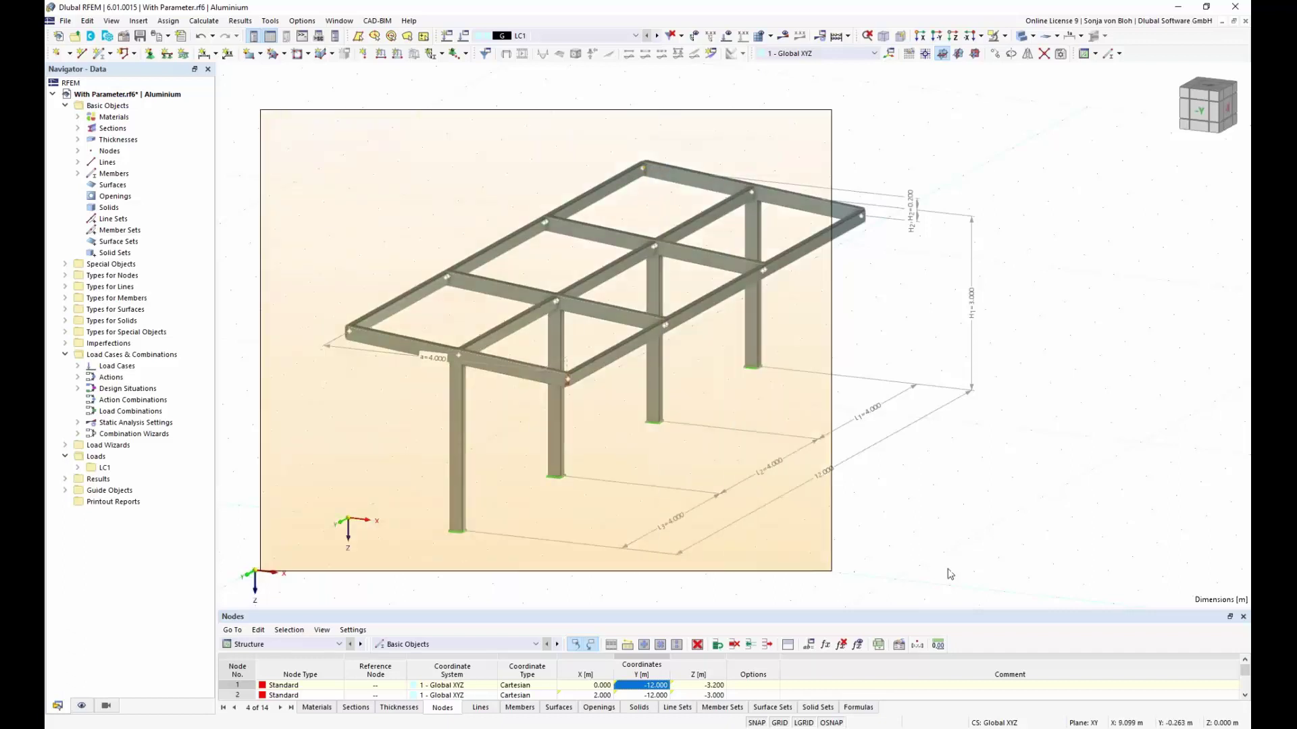
drag(1095, 593, 1096, 592)
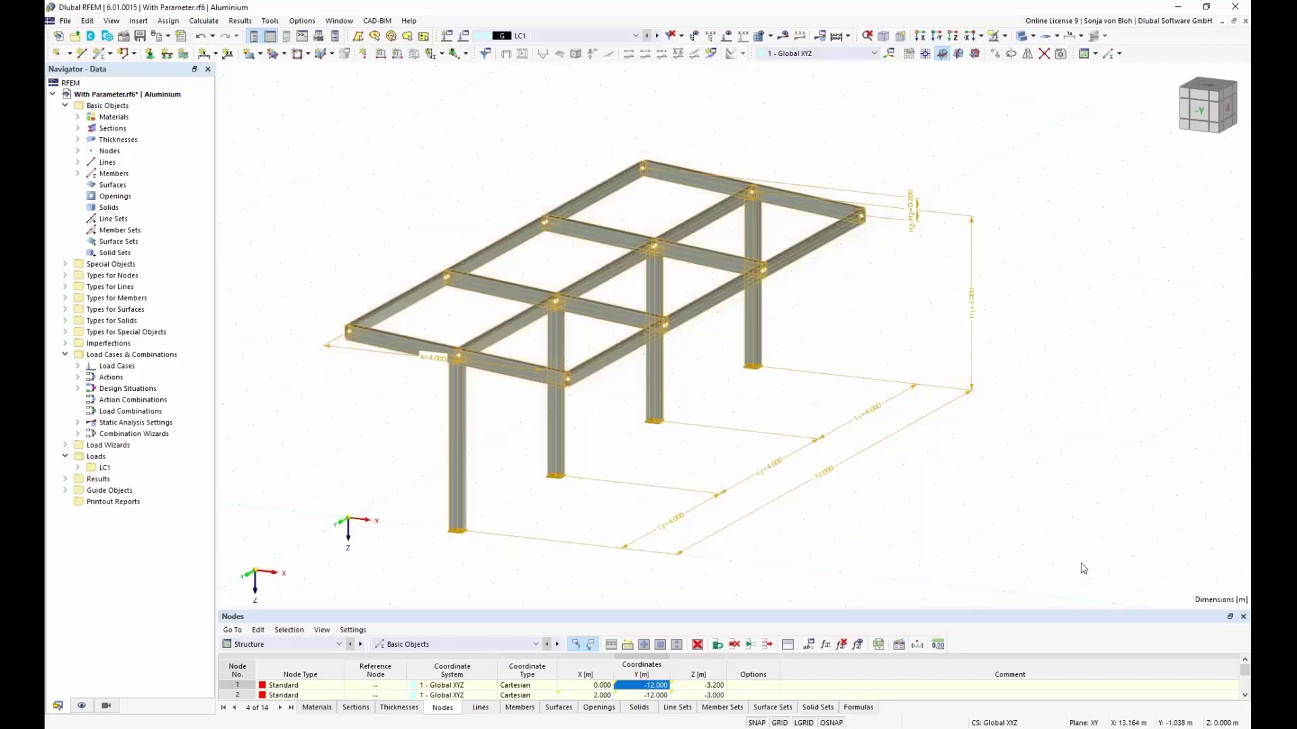
click(69, 23)
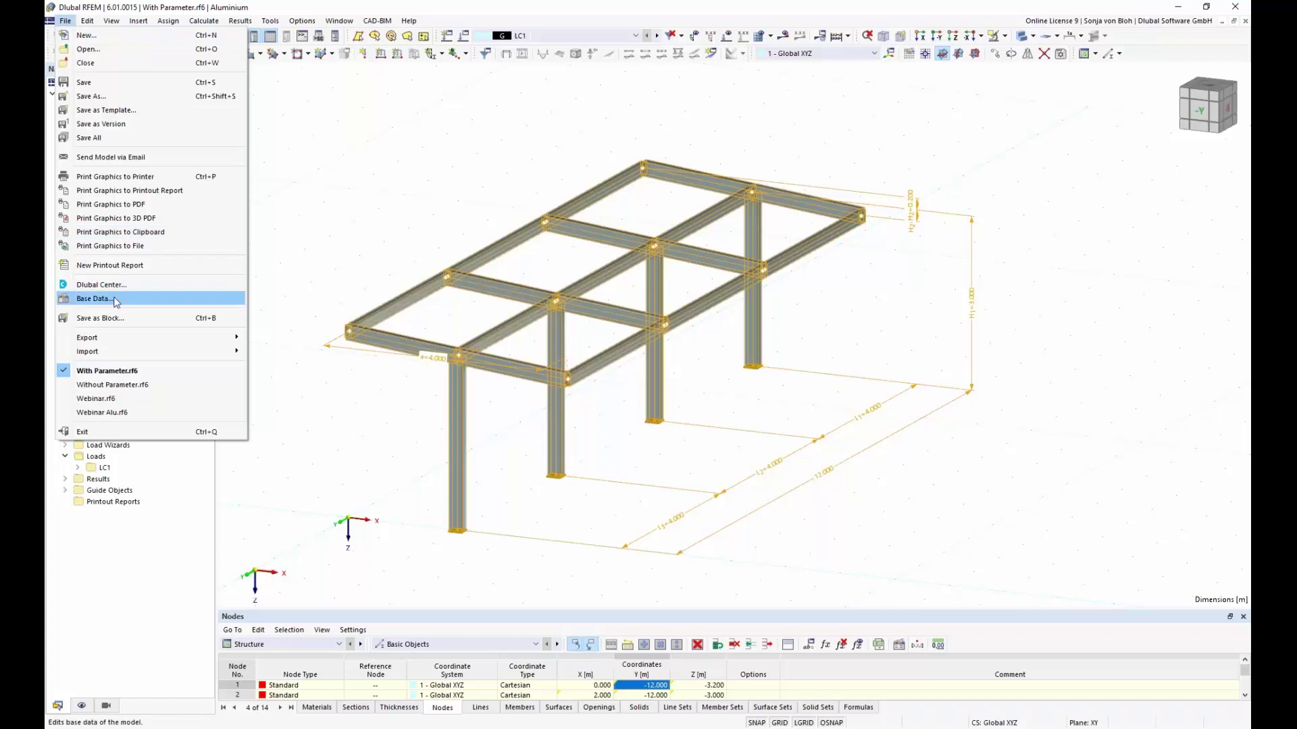
click(112, 318)
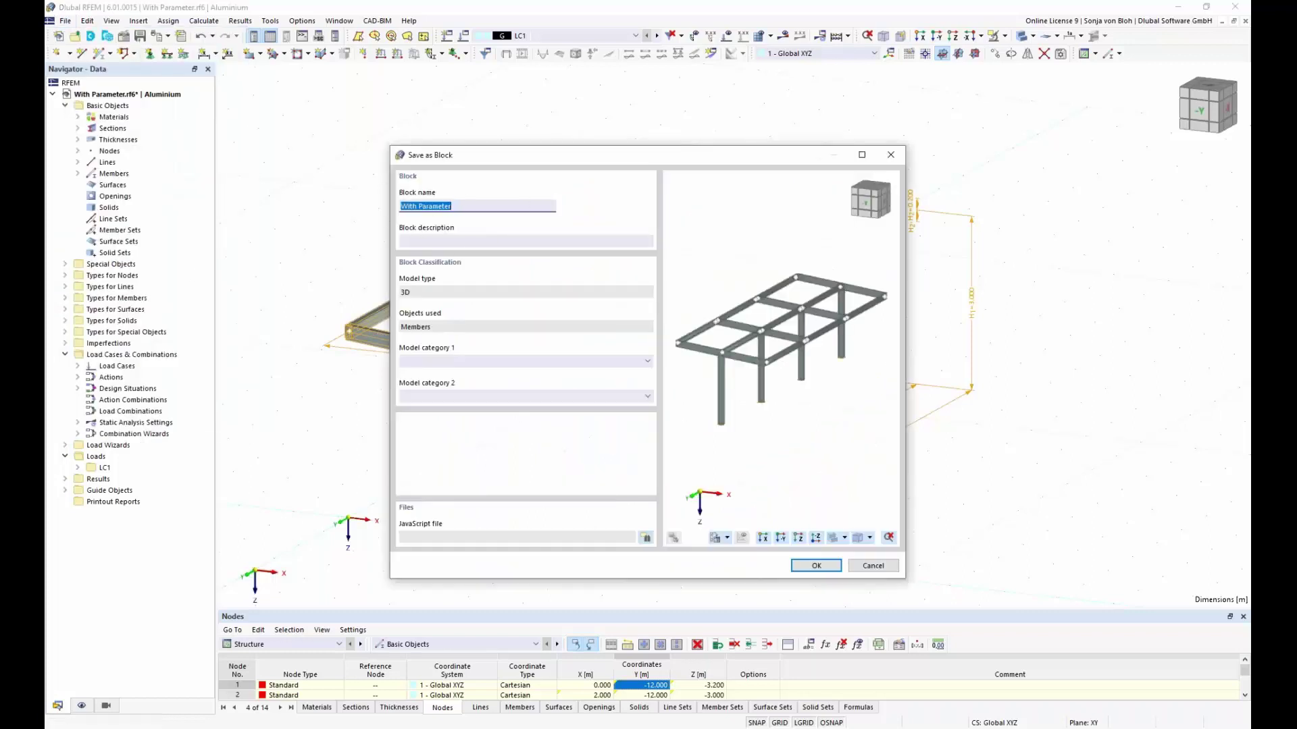
click(648, 362)
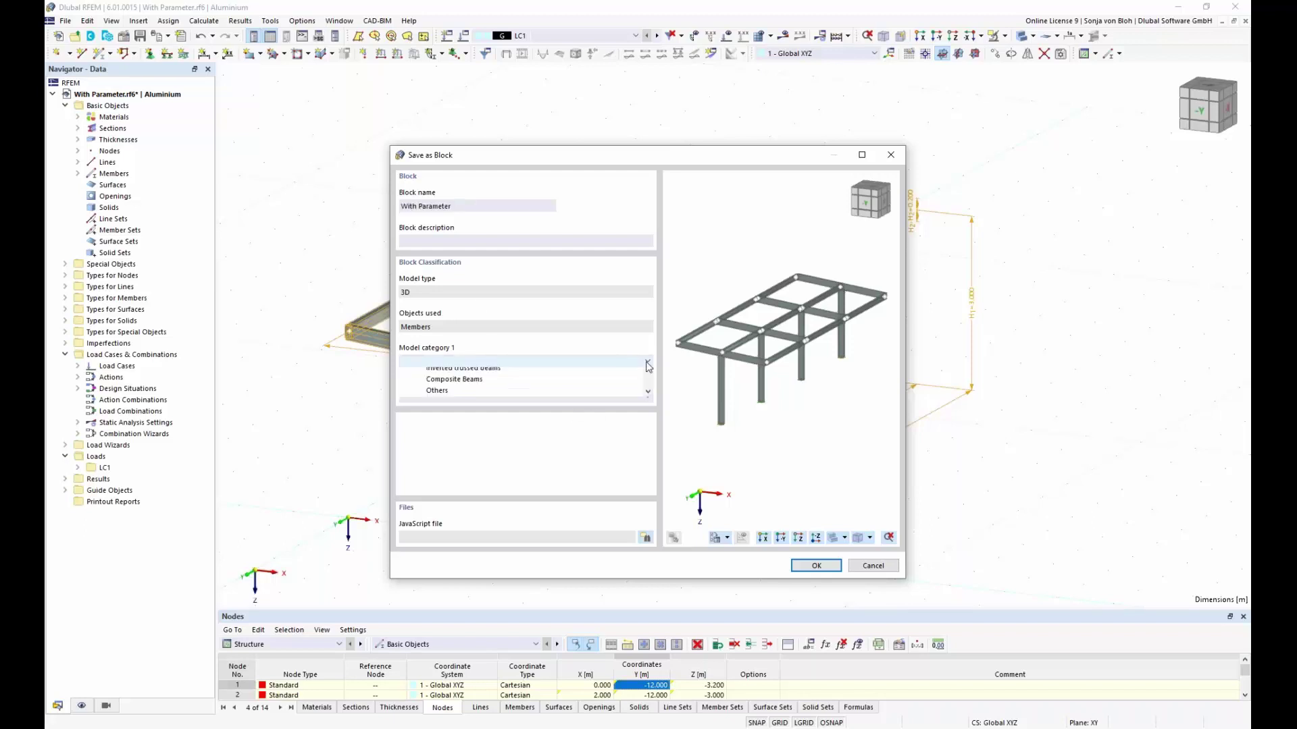
click(599, 384)
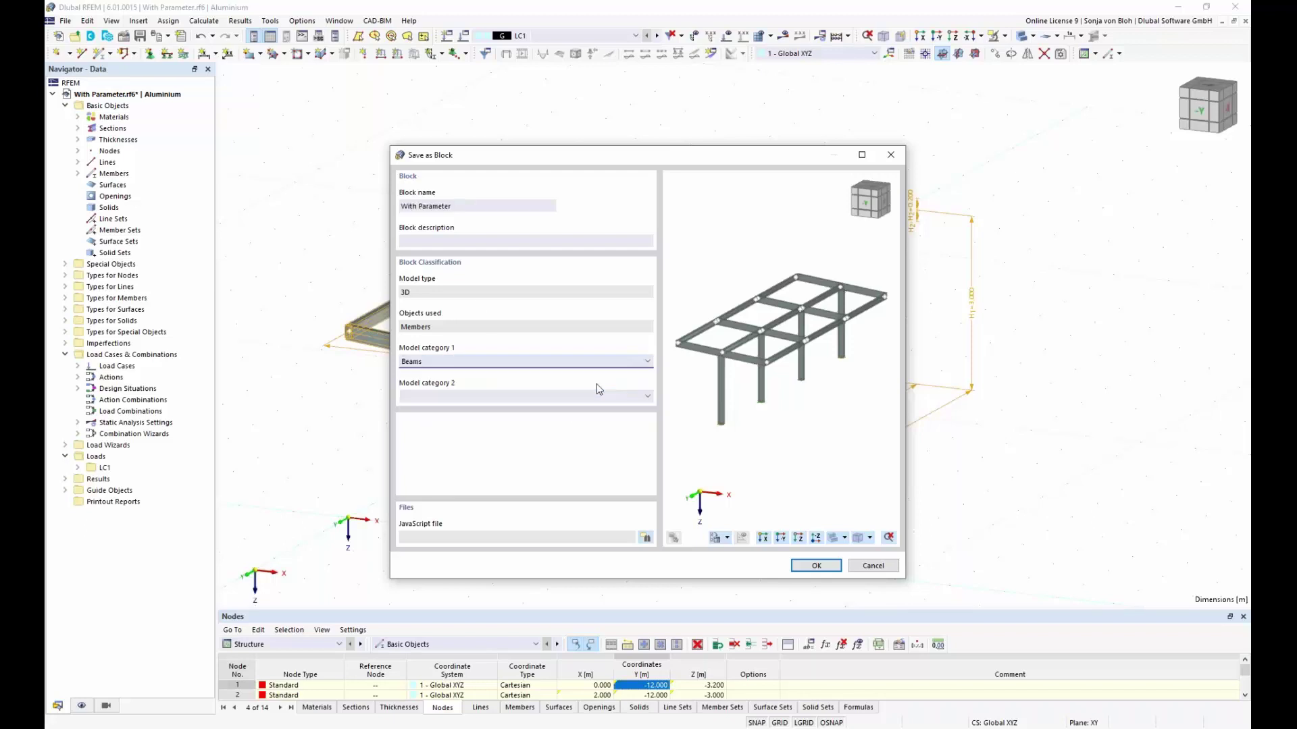
click(816, 567)
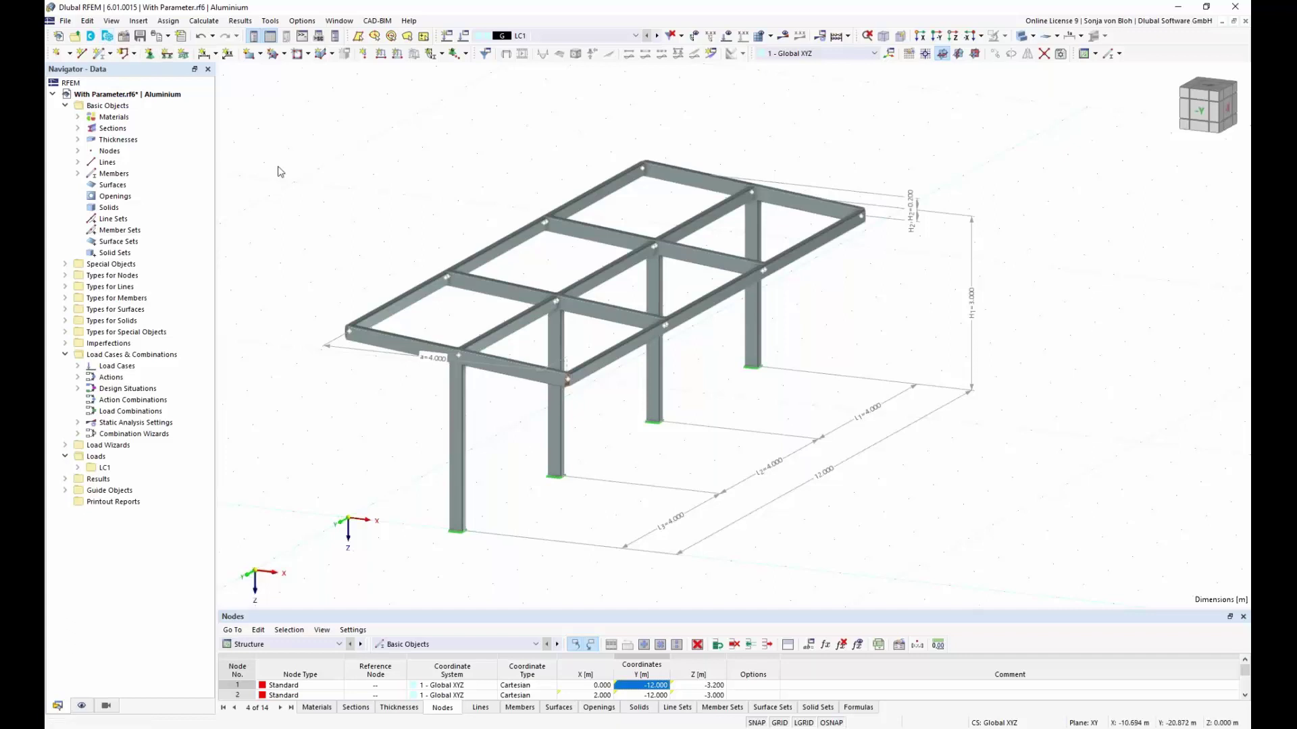
Step: Find the With Parameter block in the Beams category of the block library and load it for insertion
key(alt+Tab)
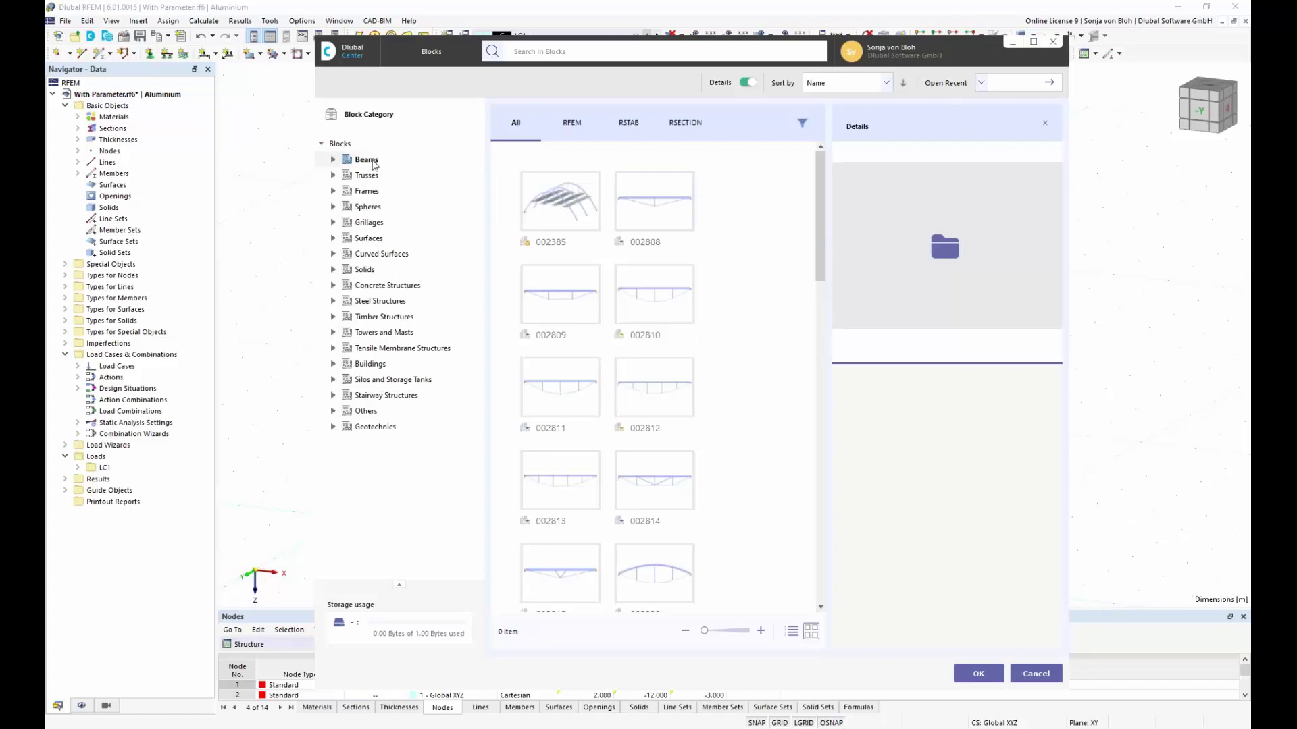
click(404, 163)
drag(824, 245, 854, 405)
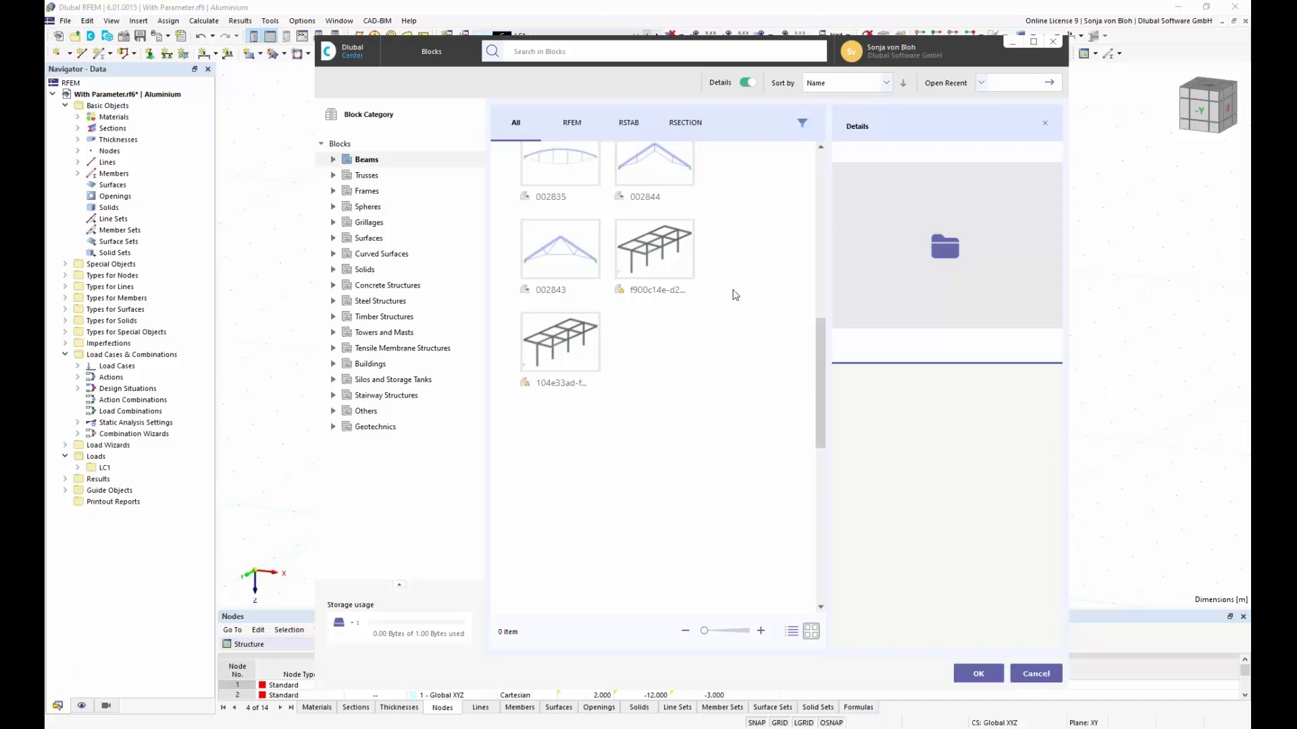
click(652, 251)
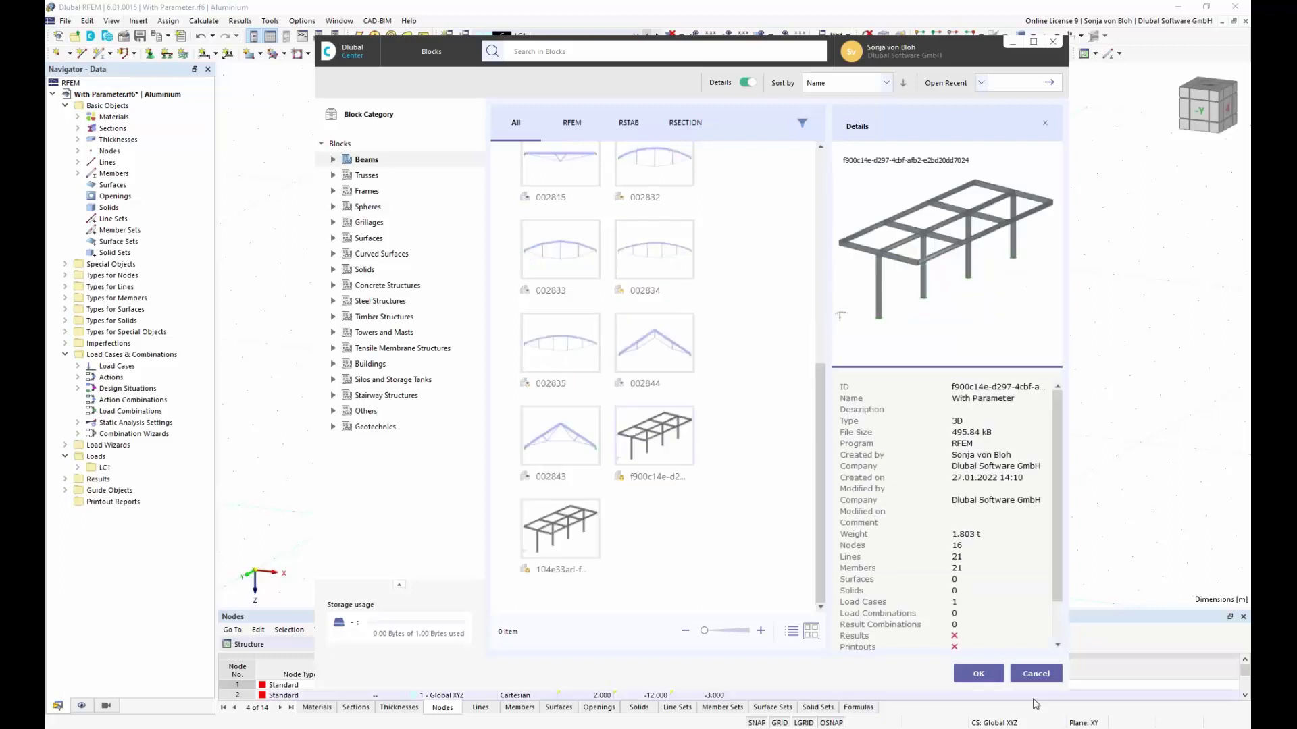
click(979, 674)
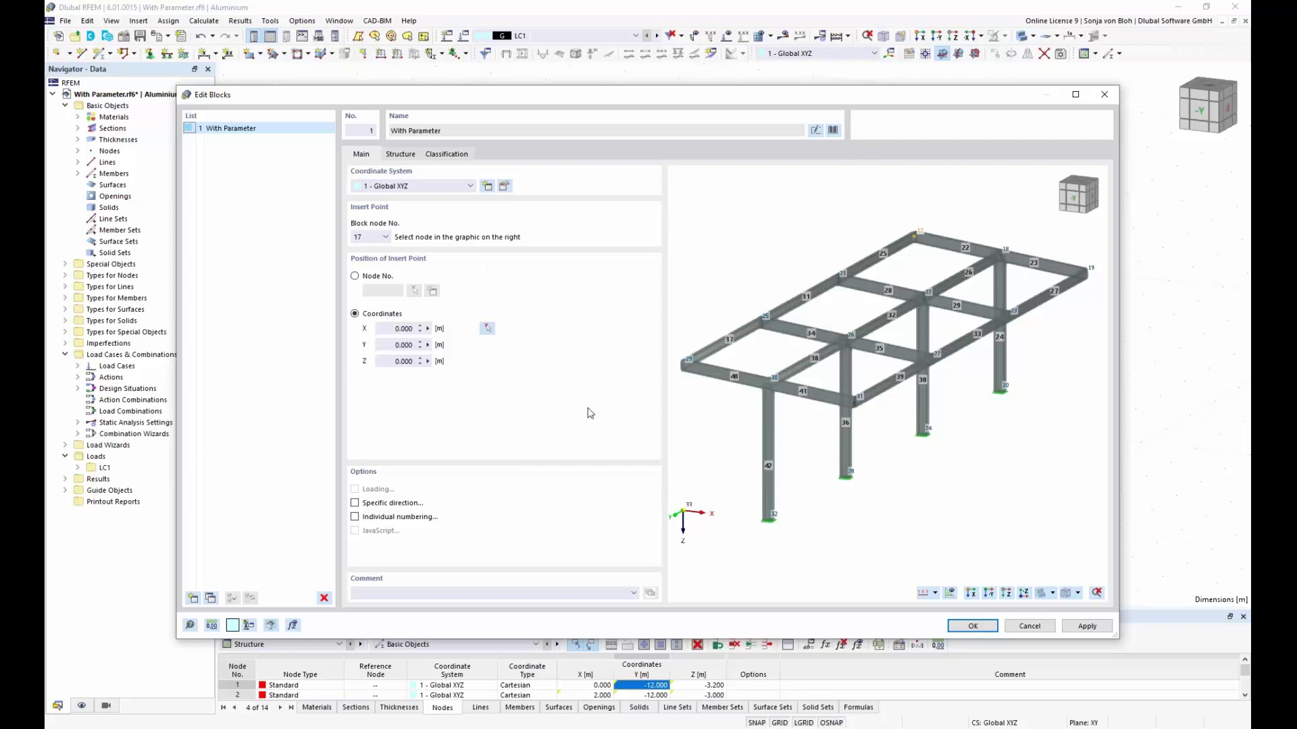
Step: Insert the With Parameter block with block node 32 as insert point at X 13, Y 0, Z 0 m, keeping its structure parameters
click(769, 516)
click(487, 328)
scroll(675, 438, down, 3)
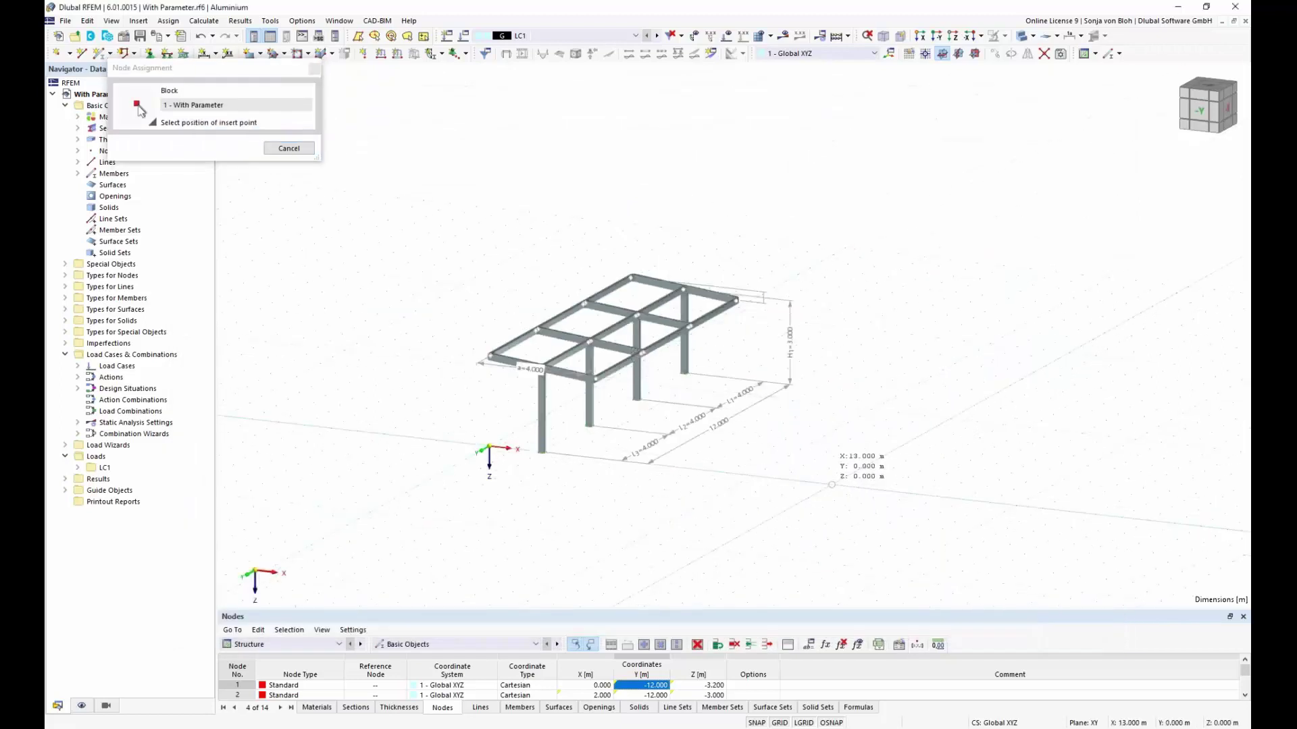
click(138, 106)
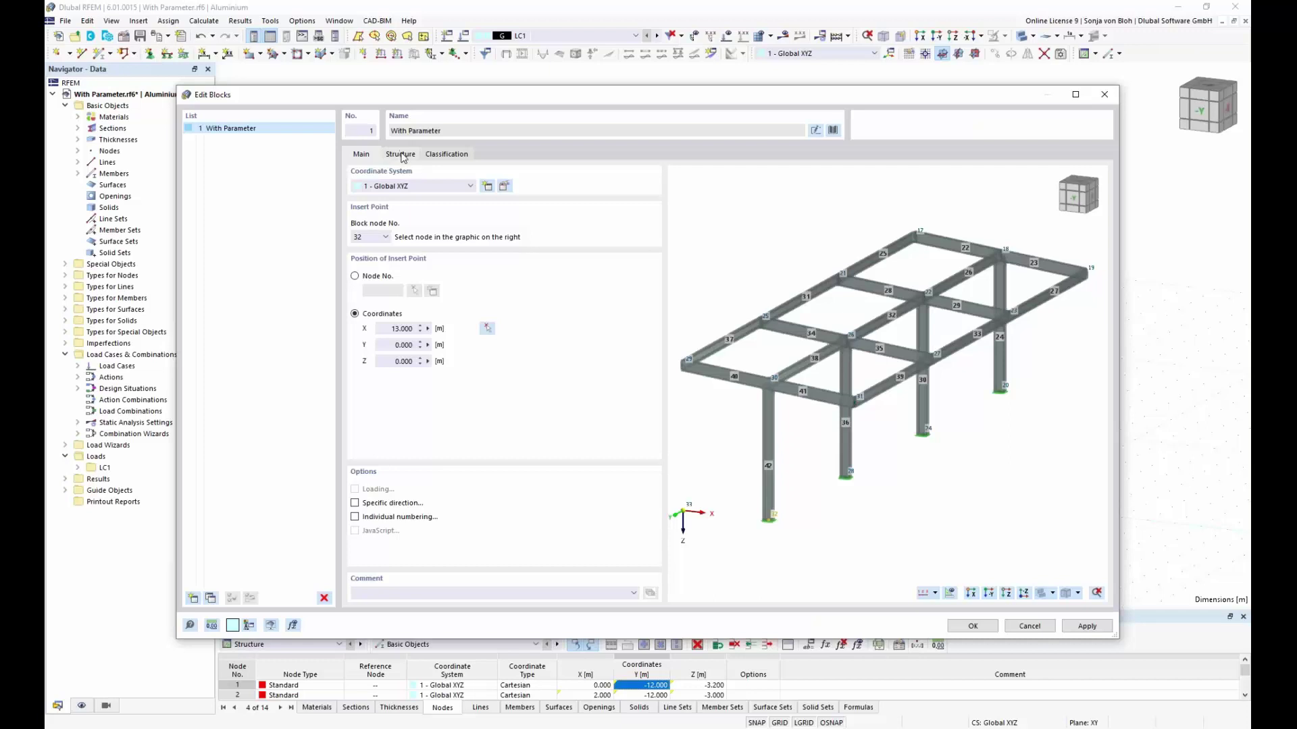
click(402, 155)
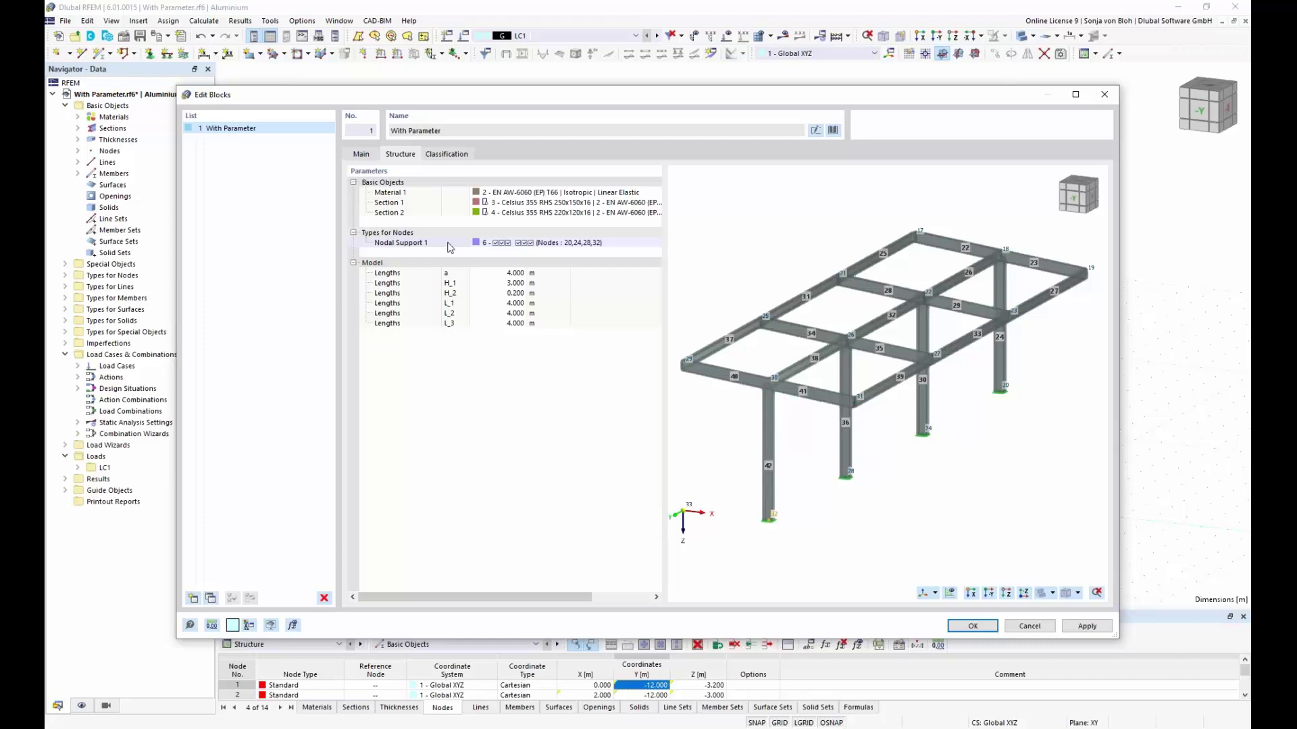
click(494, 305)
click(991, 628)
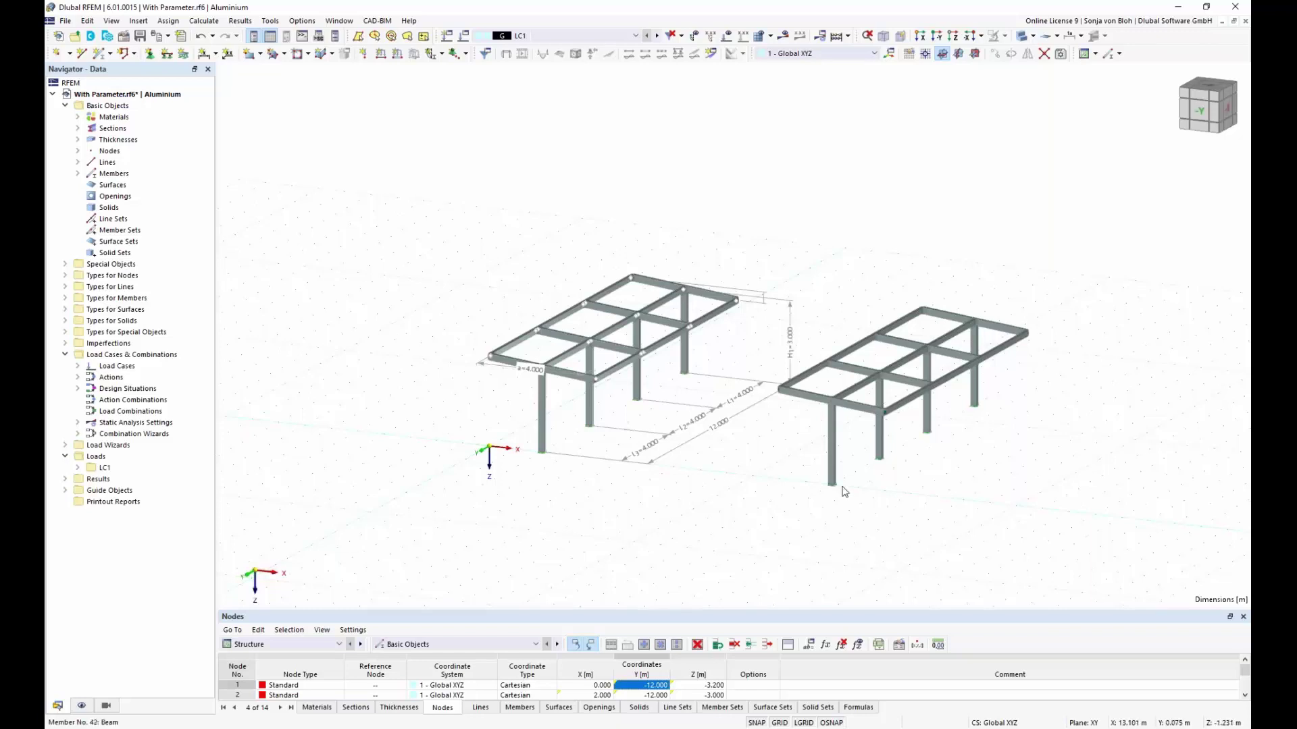
Step: Set the global parameter L_2 to 8 m and accept the global parameters
middle_drag(744, 474, 723, 469)
scroll(723, 468, up, 3)
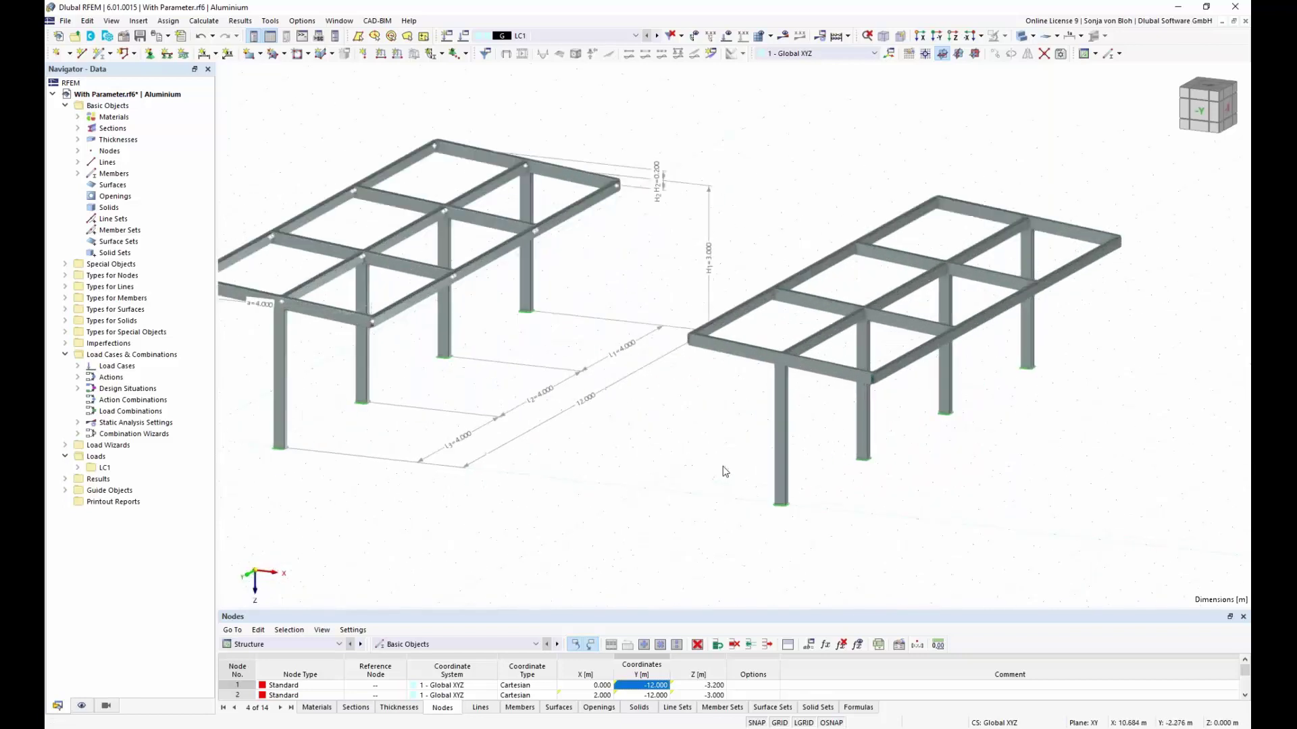
scroll(723, 468, down, 1)
scroll(822, 269, down, 1)
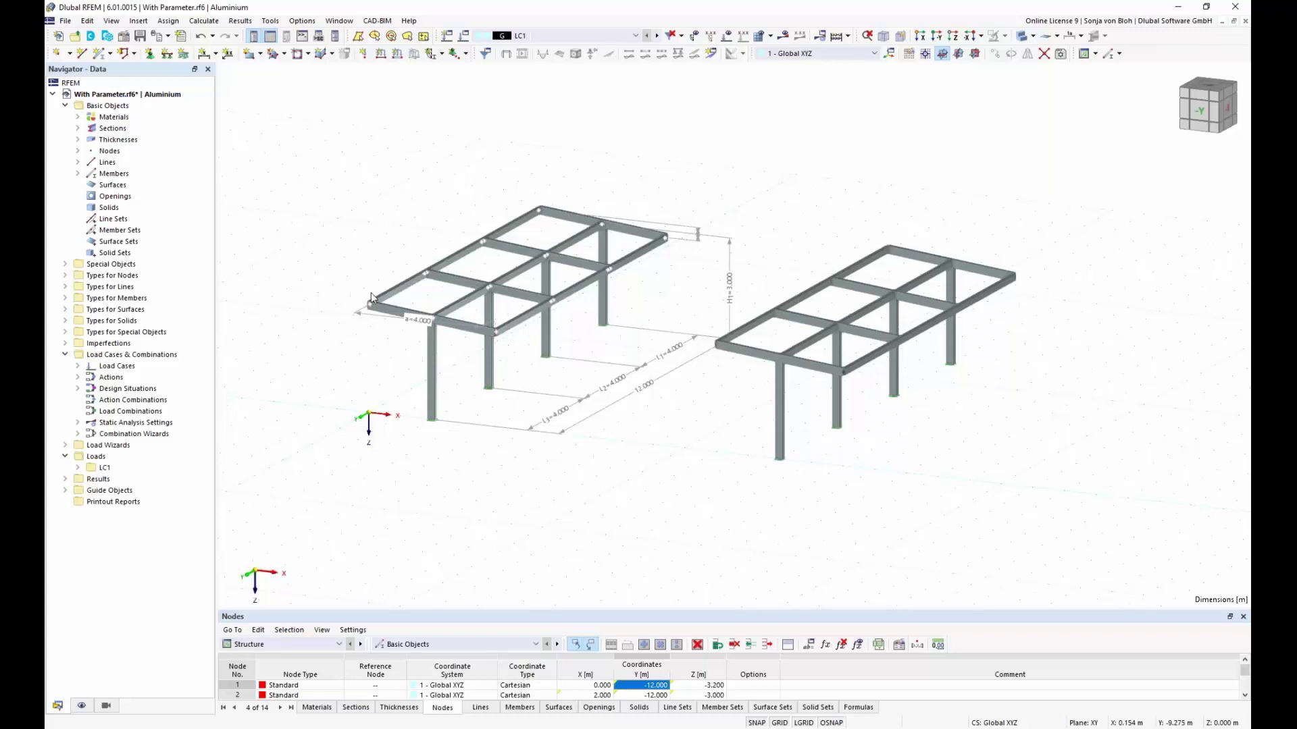
click(808, 644)
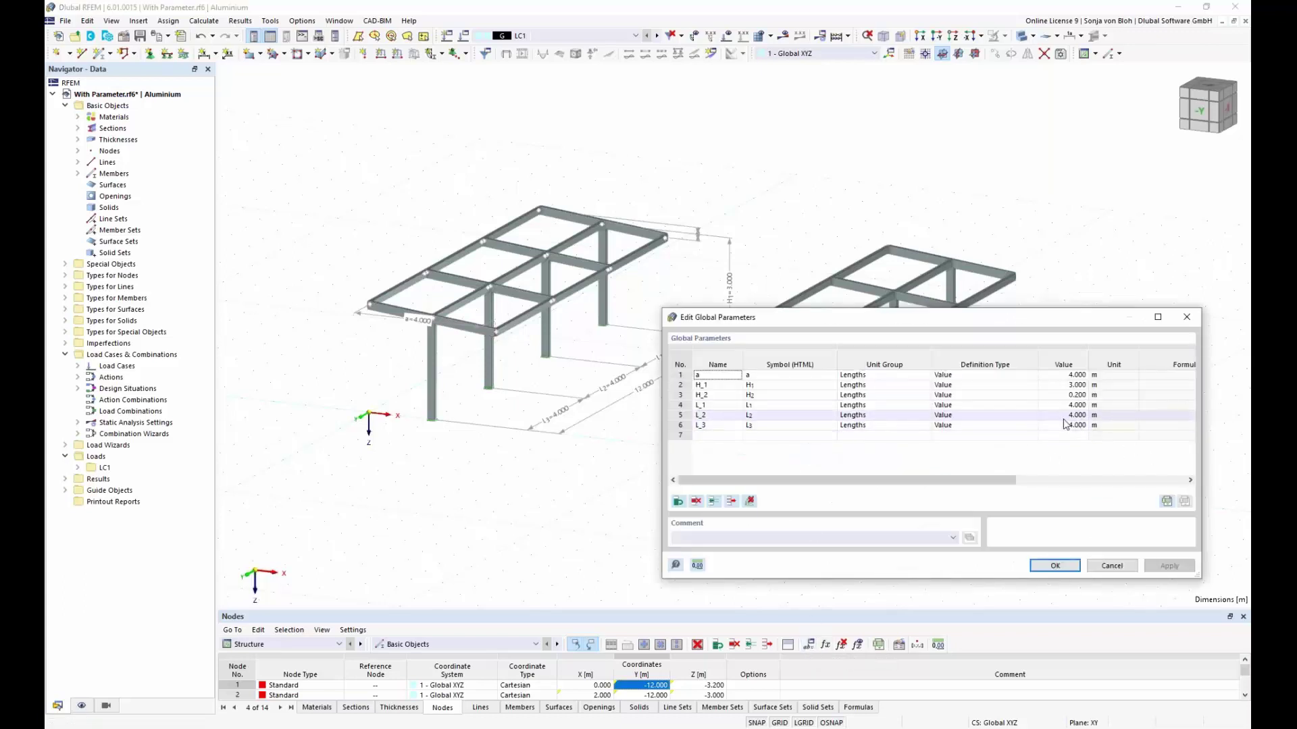
click(1065, 416)
text(8)
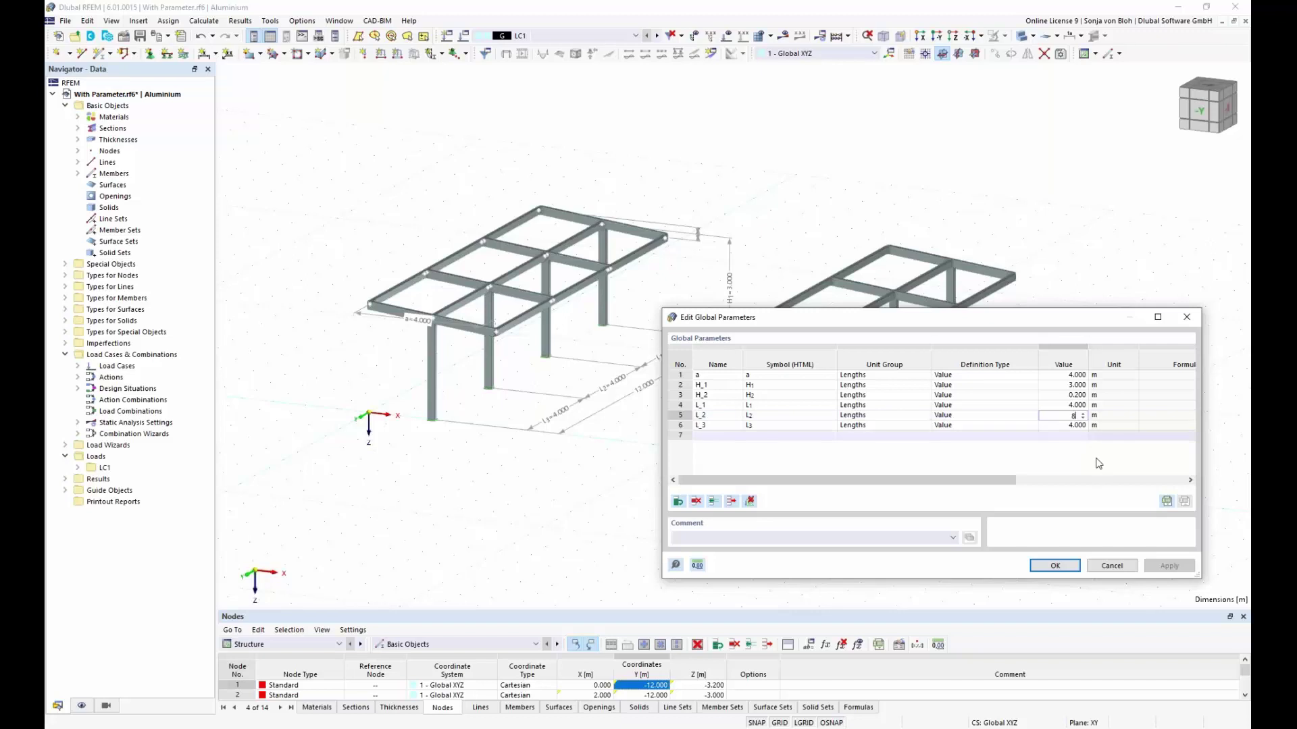
key(Return)
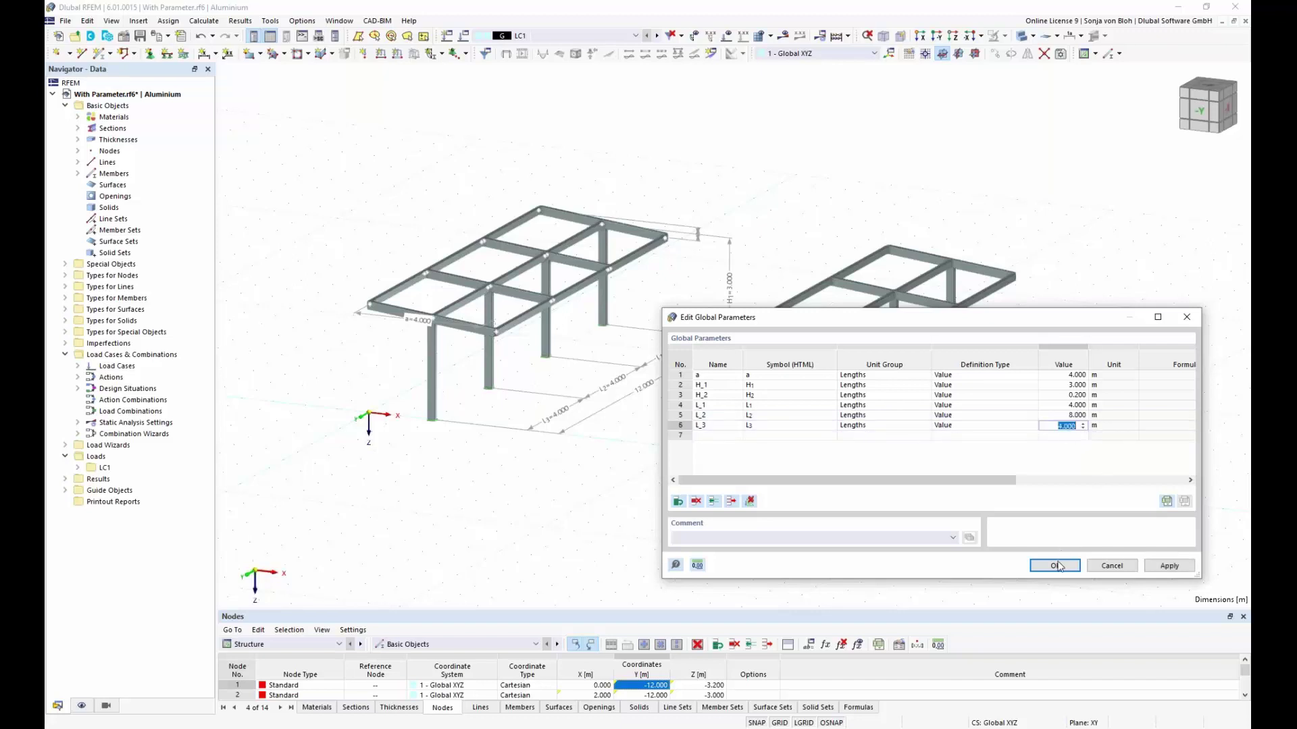
click(1054, 566)
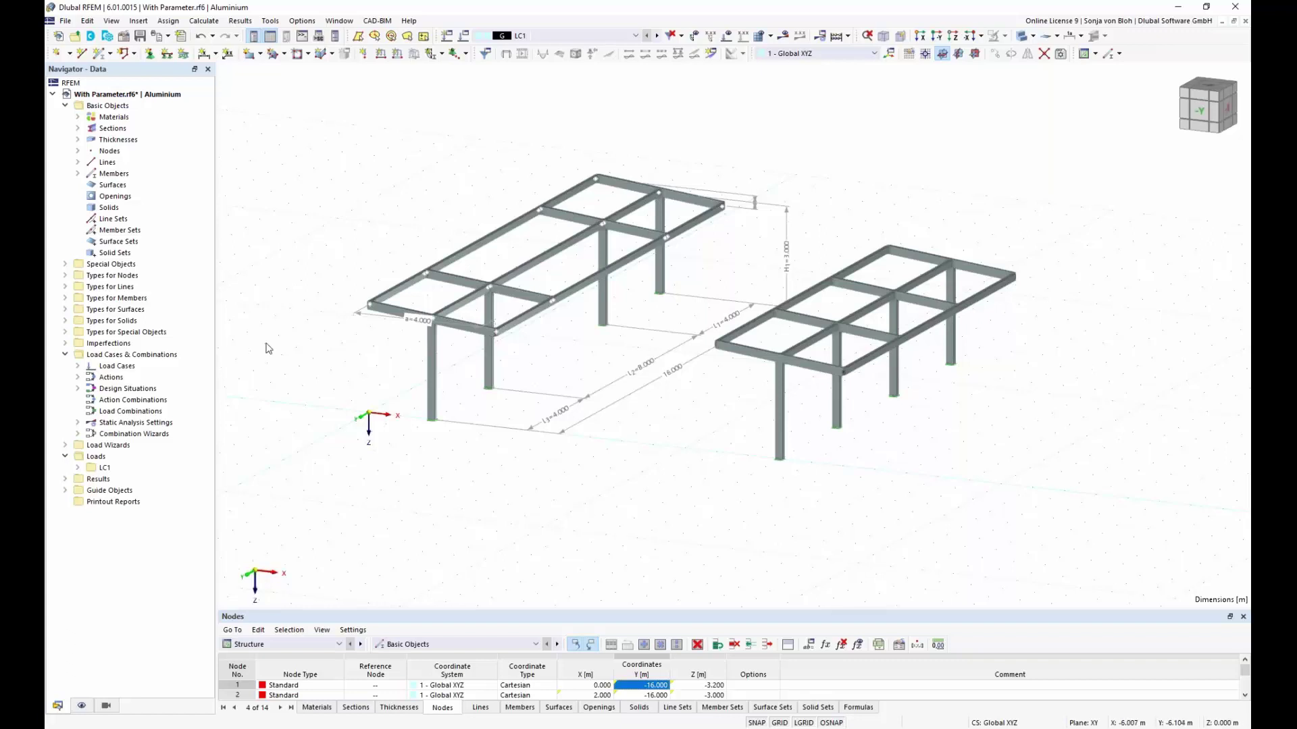
Step: Edit the inserted With Parameter block and link its a, H_1 and H_2 lengths to the global parameters with =a, =H_1 and =H_2
click(65, 264)
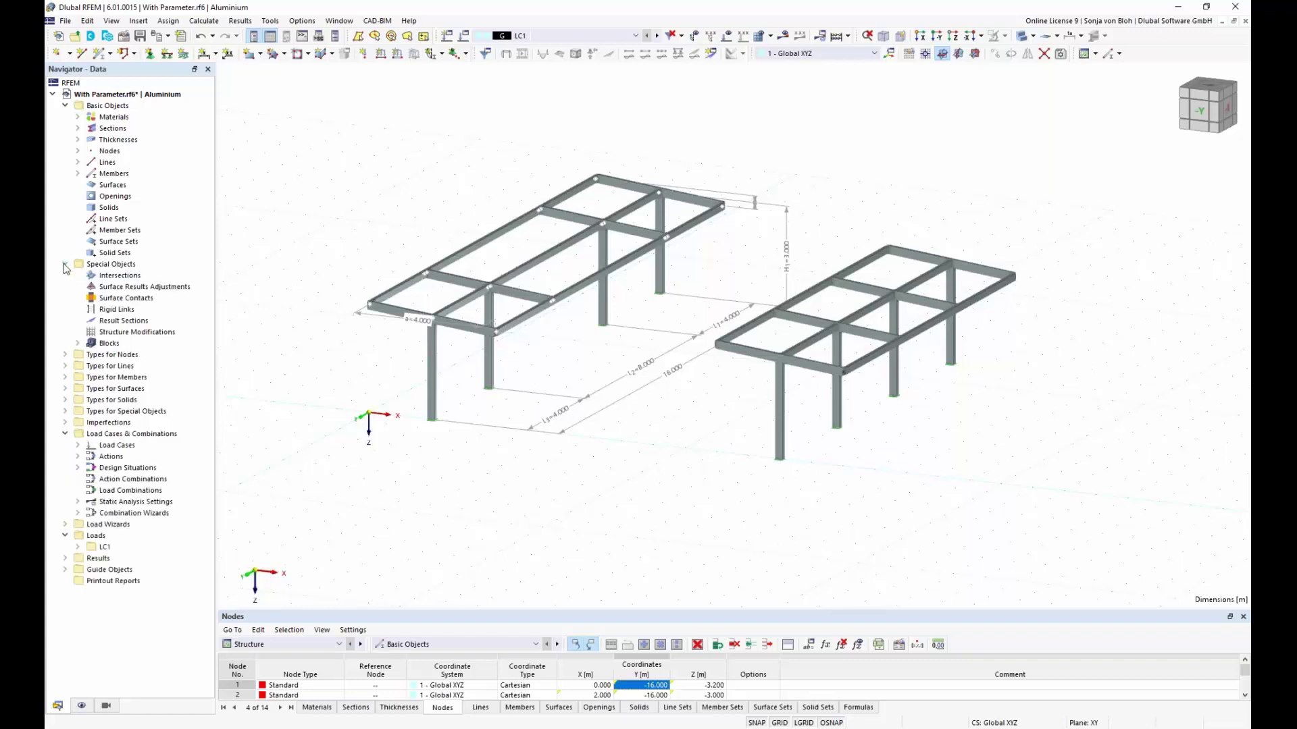
click(77, 344)
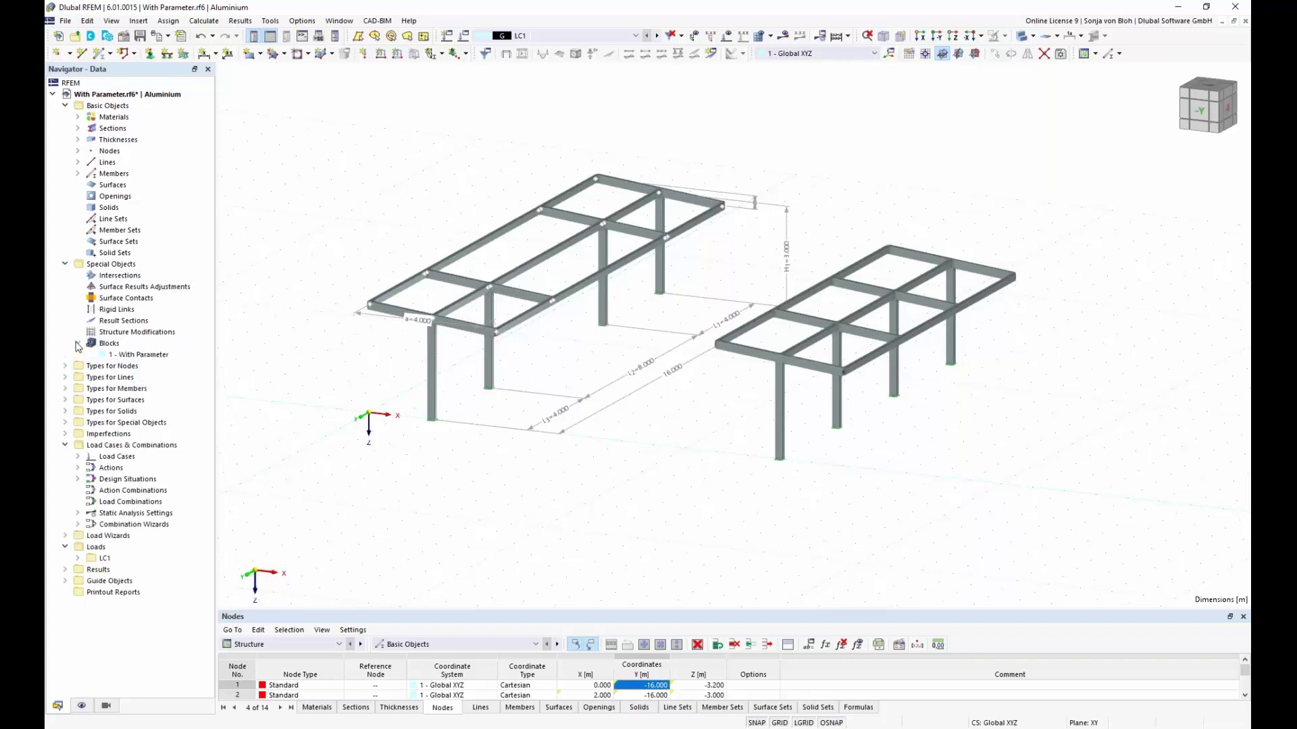
double_click(150, 358)
click(400, 155)
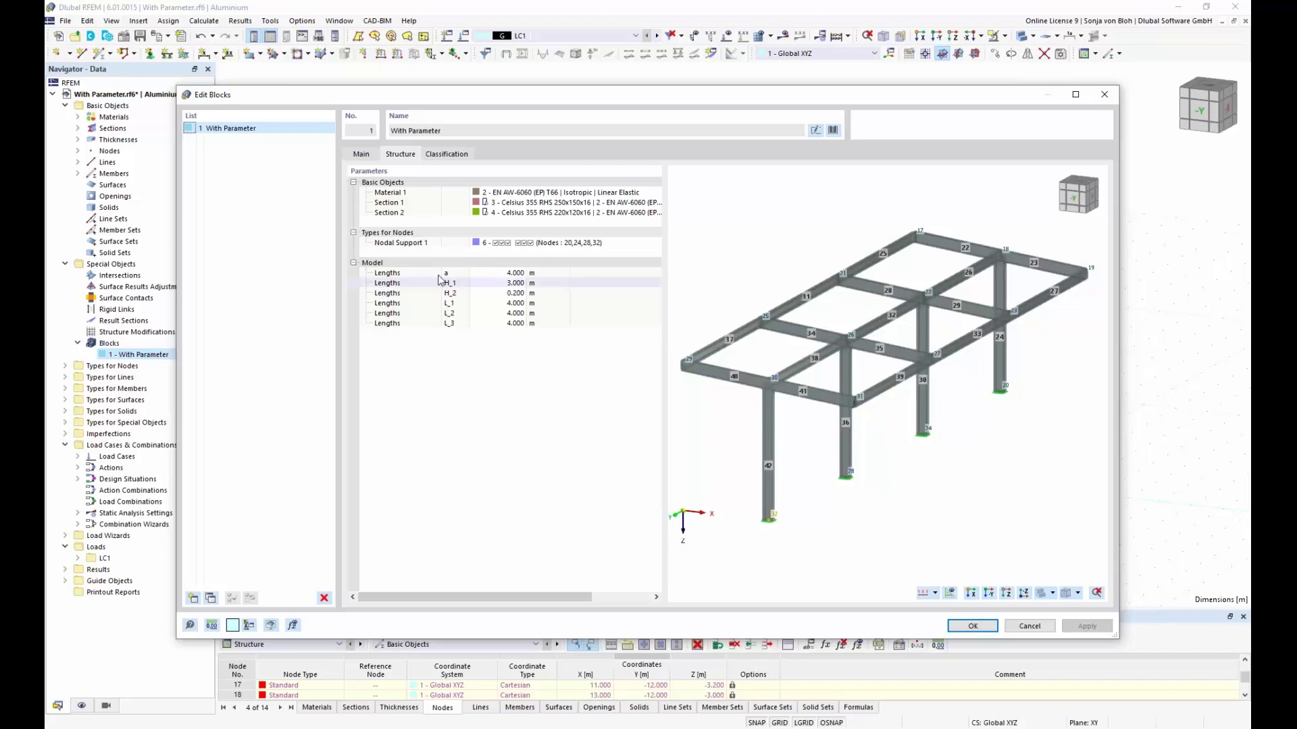
click(499, 273)
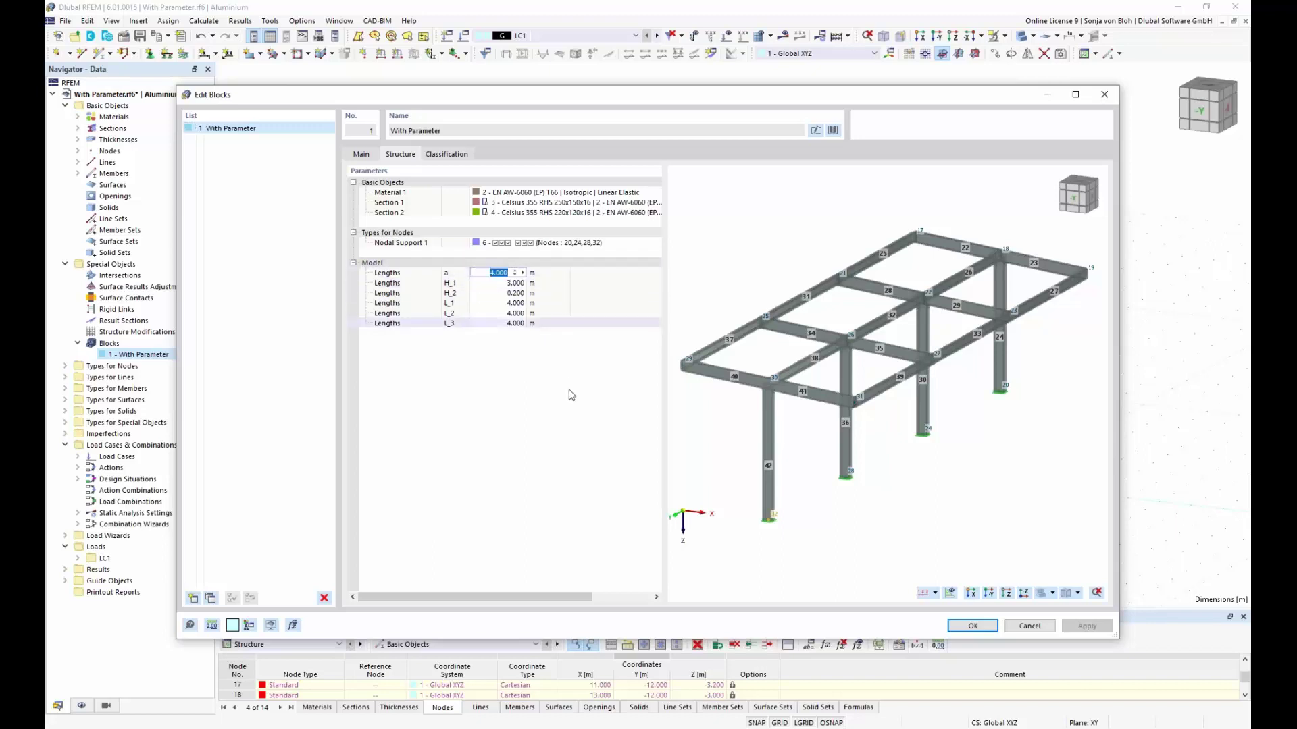
text(=a)
key(Return)
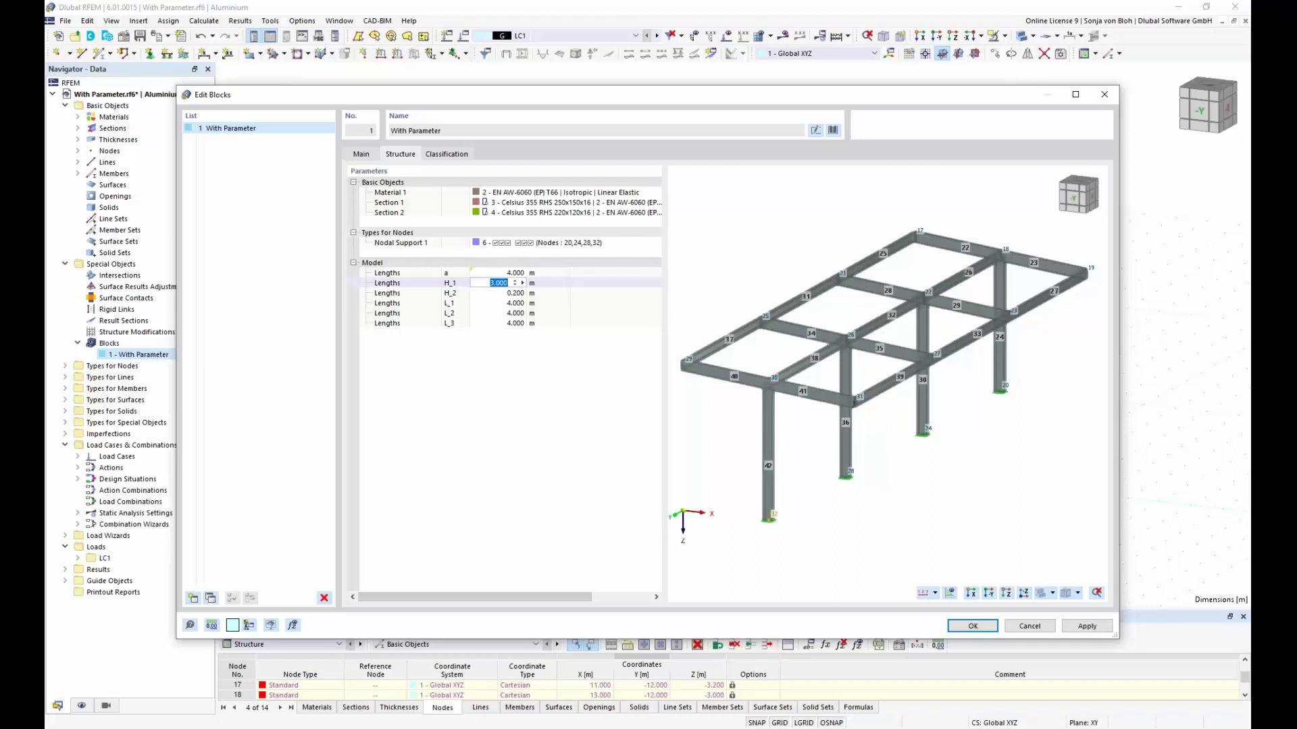
text(=H_1)
key(Return)
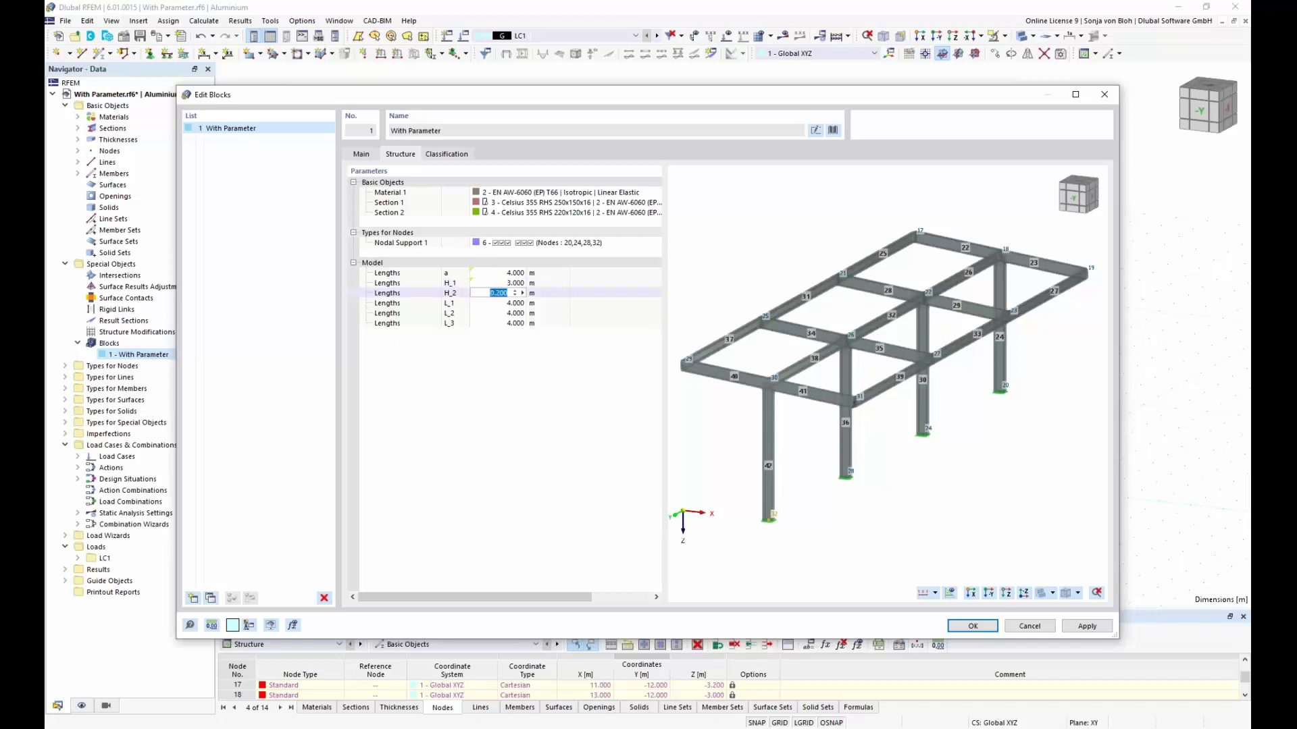
text(=H_2)
key(Return)
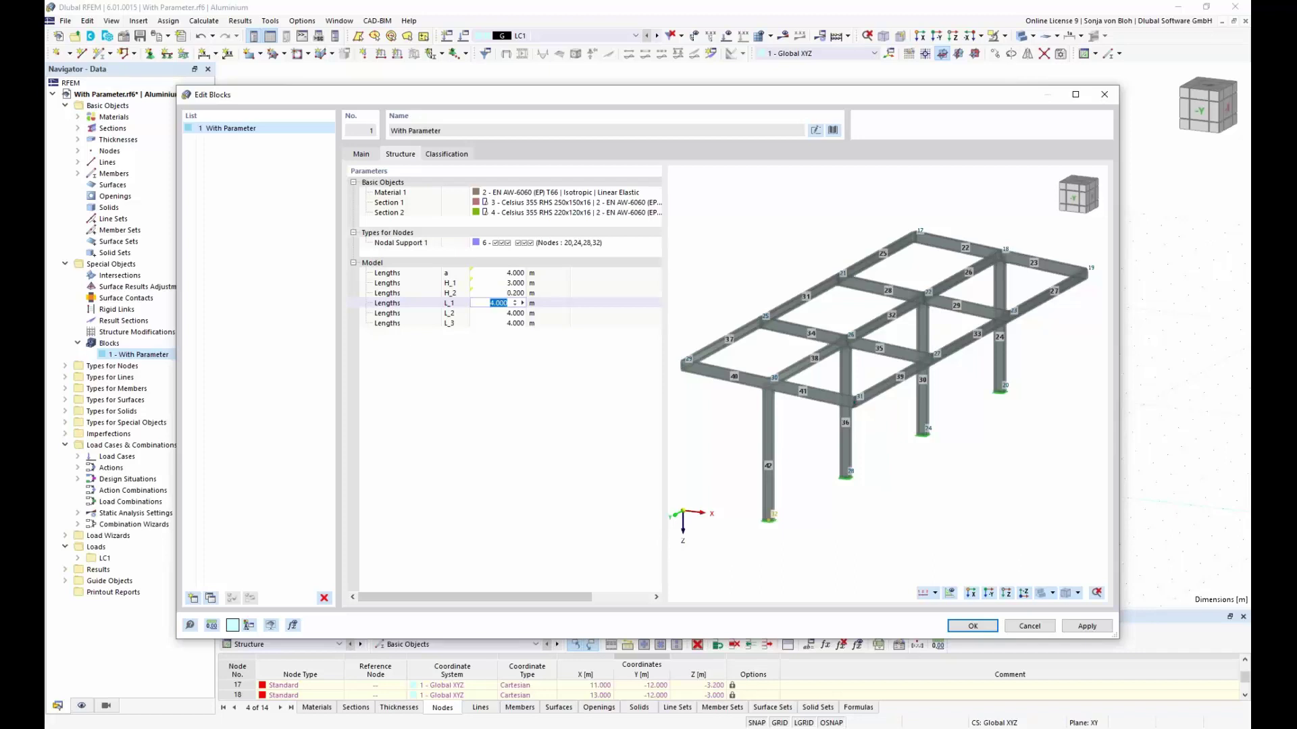
Step: Link the block's L_1, L_2 and L_3 lengths with =L_1, =L_2 and =L_3, and accept regenerating the block objects
text(=H_3)
click(503, 301)
key(BackSpace)
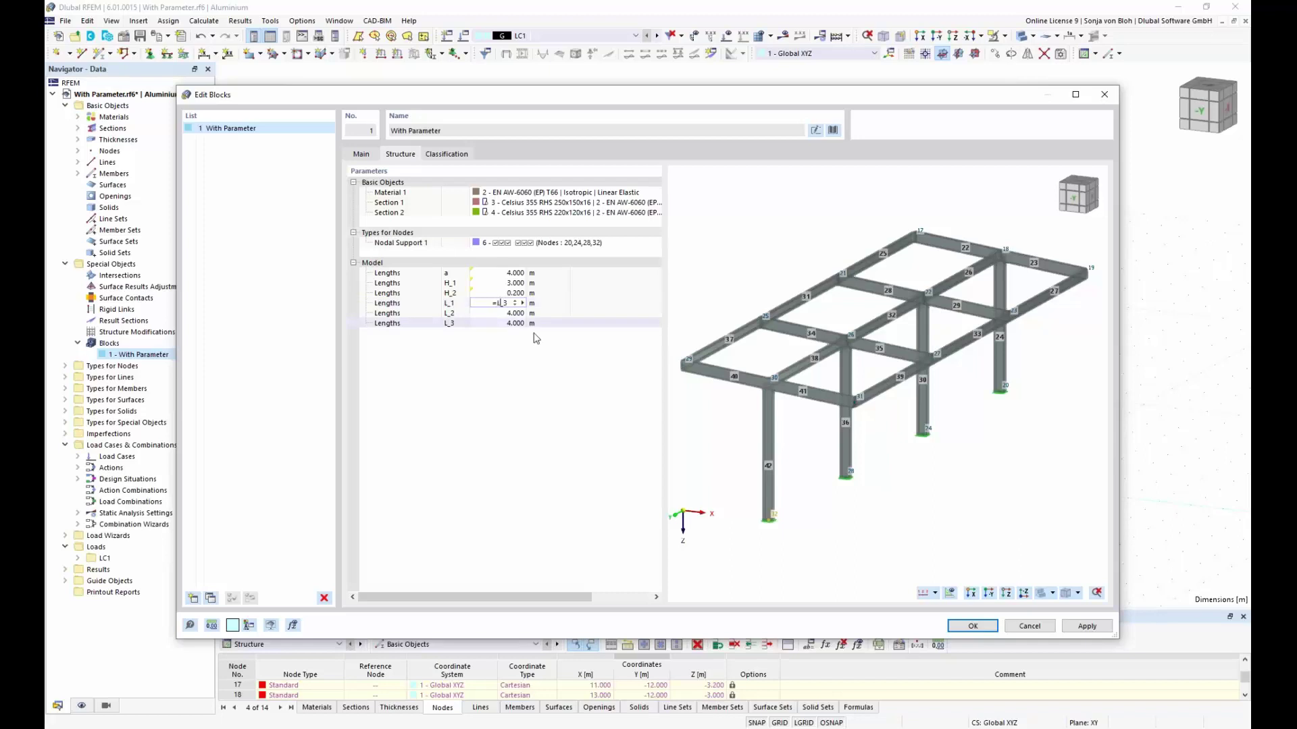
click(508, 304)
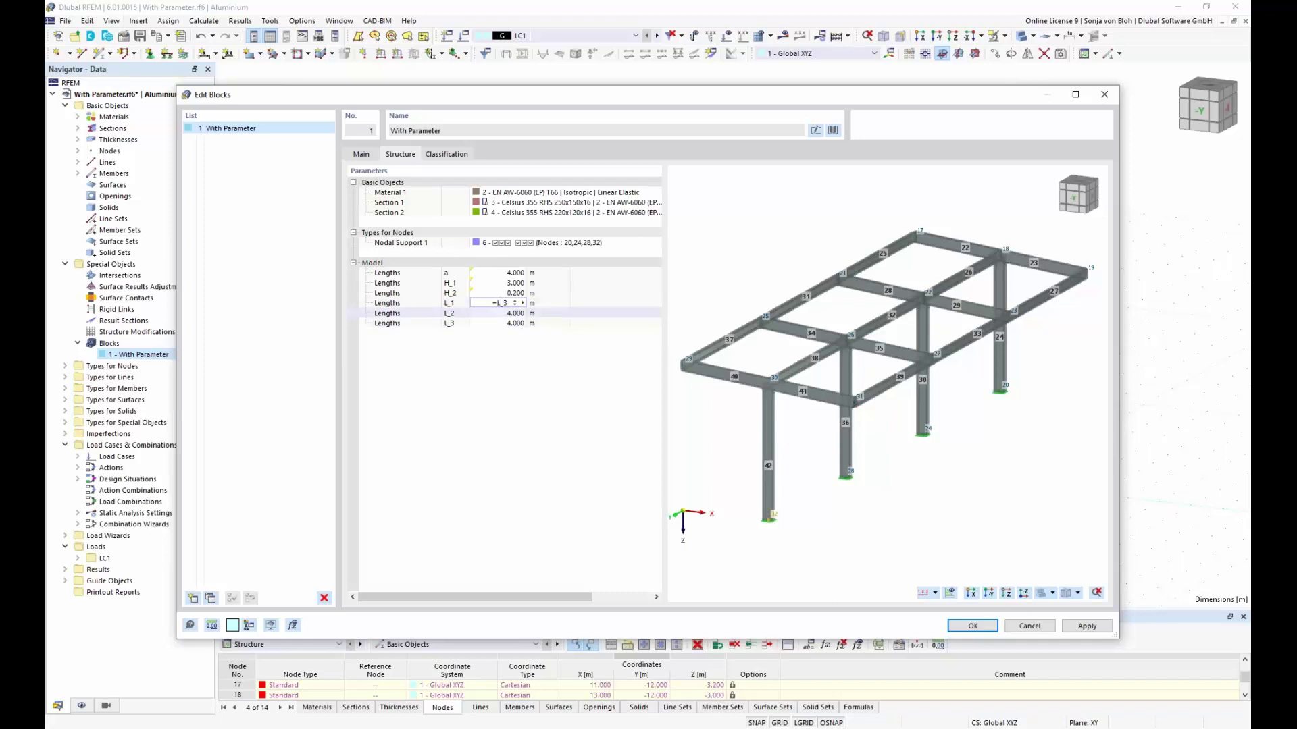
key(BackSpace)
text(1)
click(506, 315)
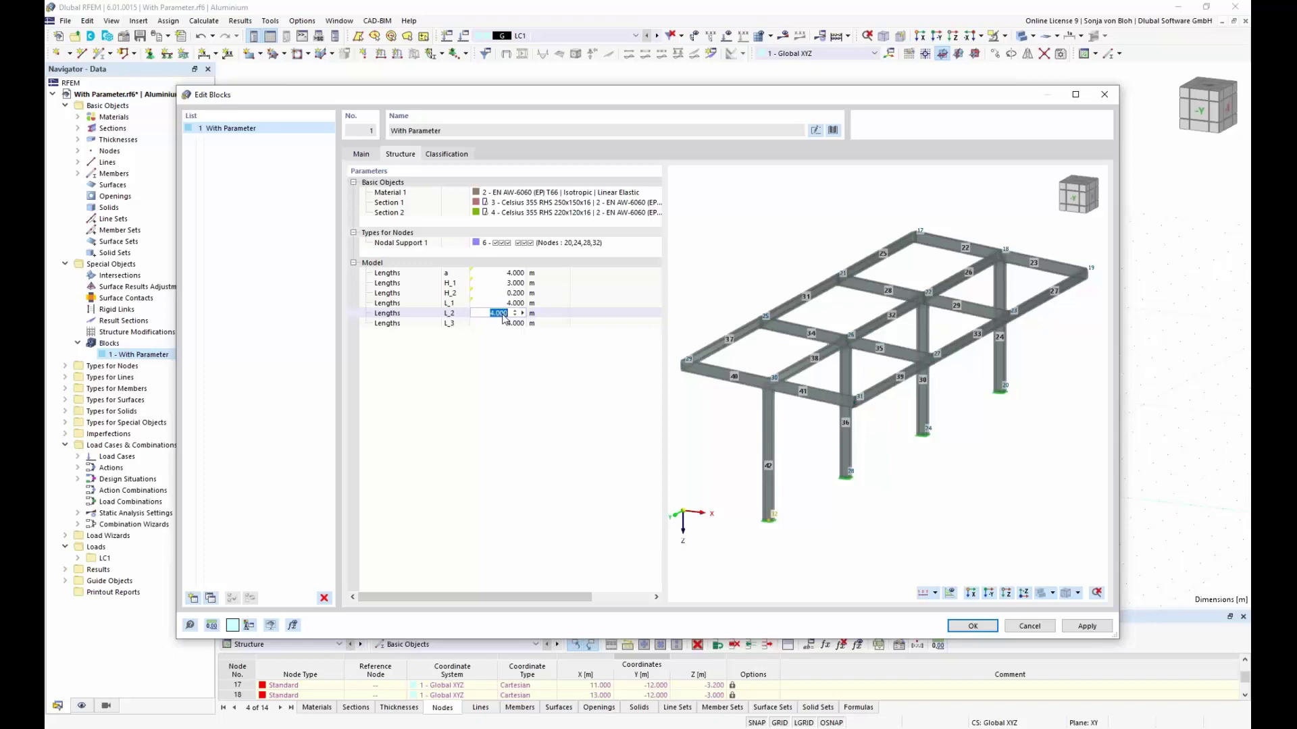
text(=L_2)
click(493, 324)
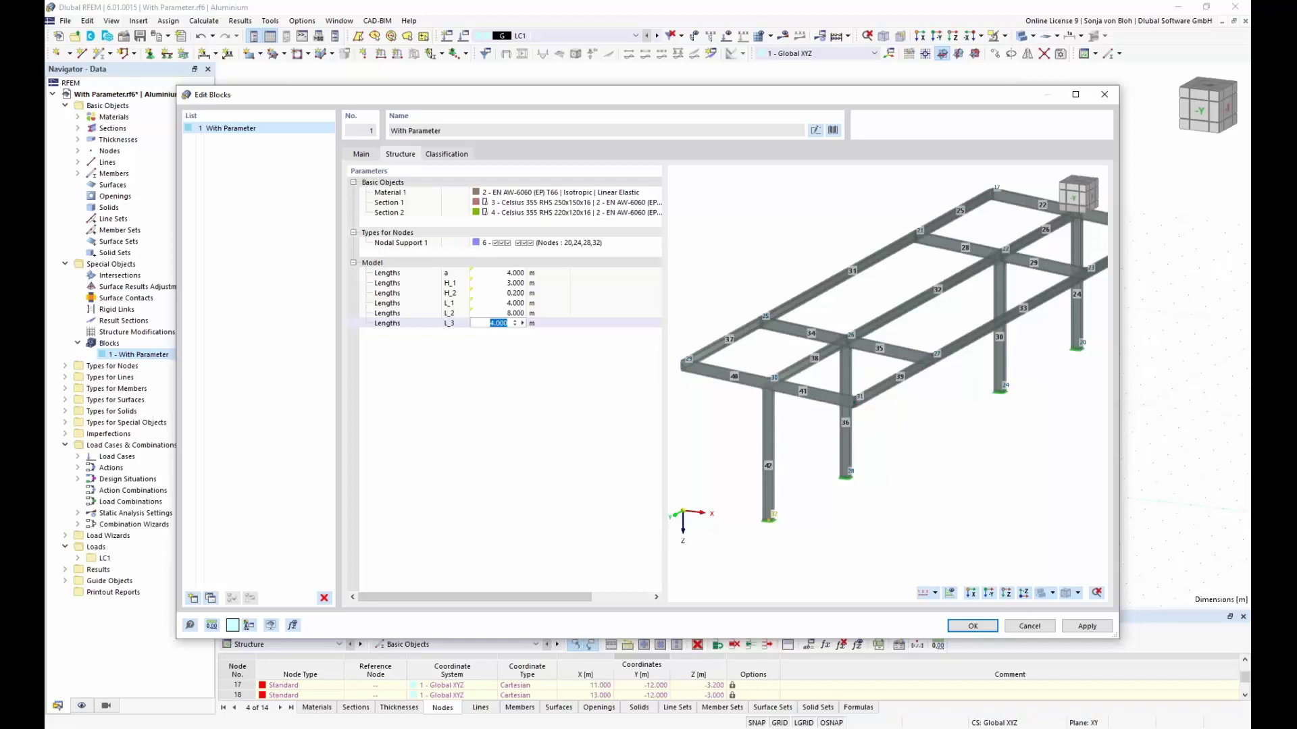
text(=L_3)
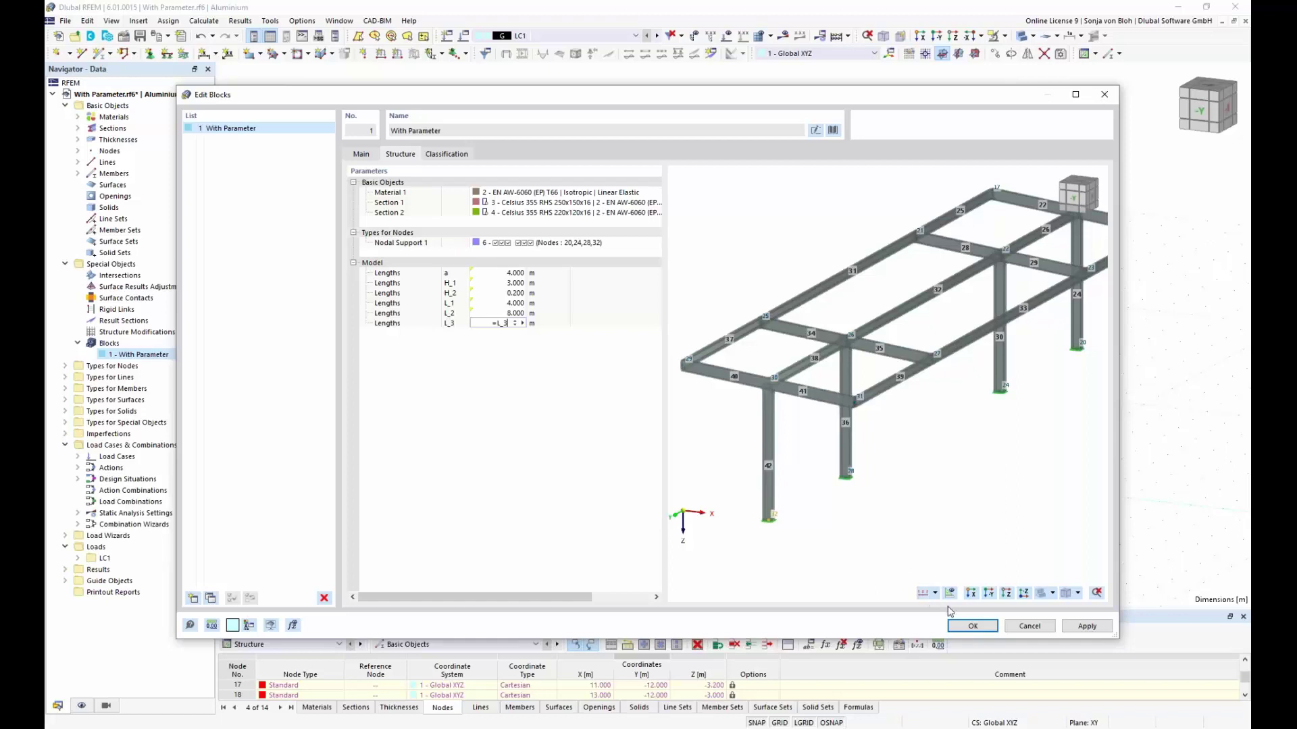
click(969, 626)
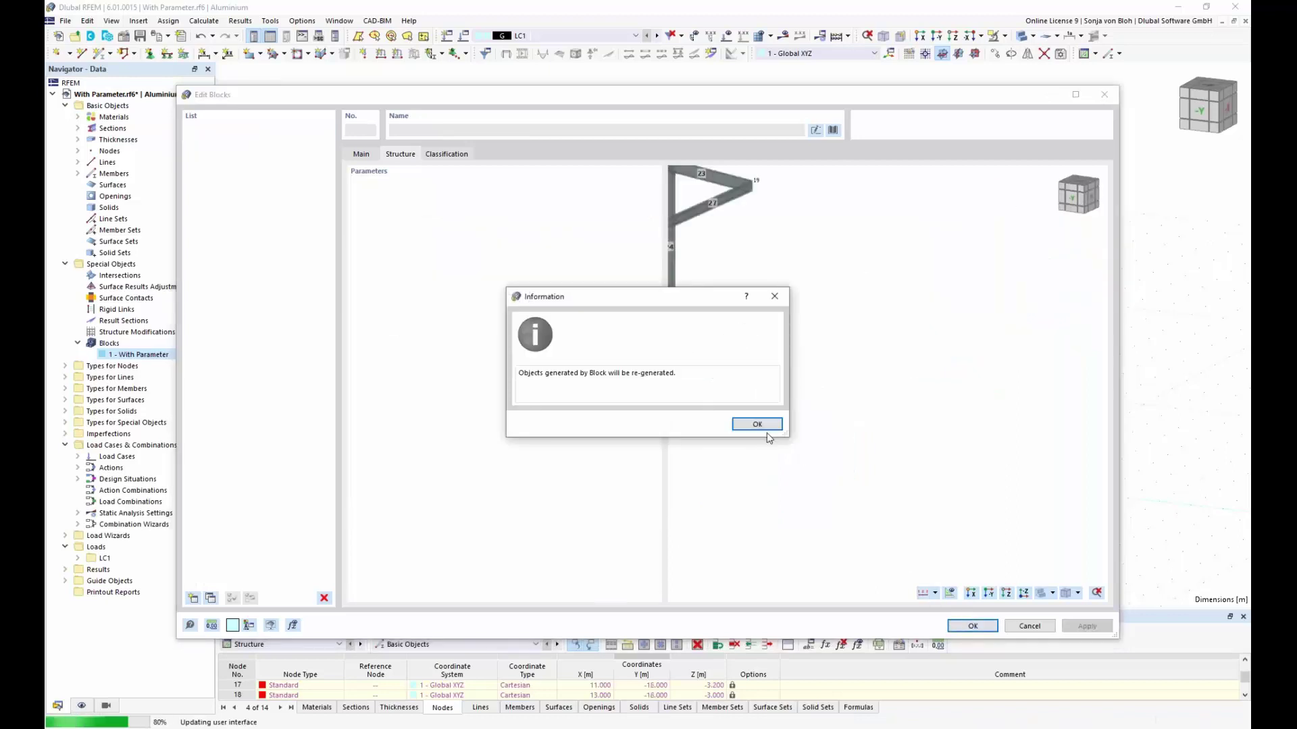
click(757, 424)
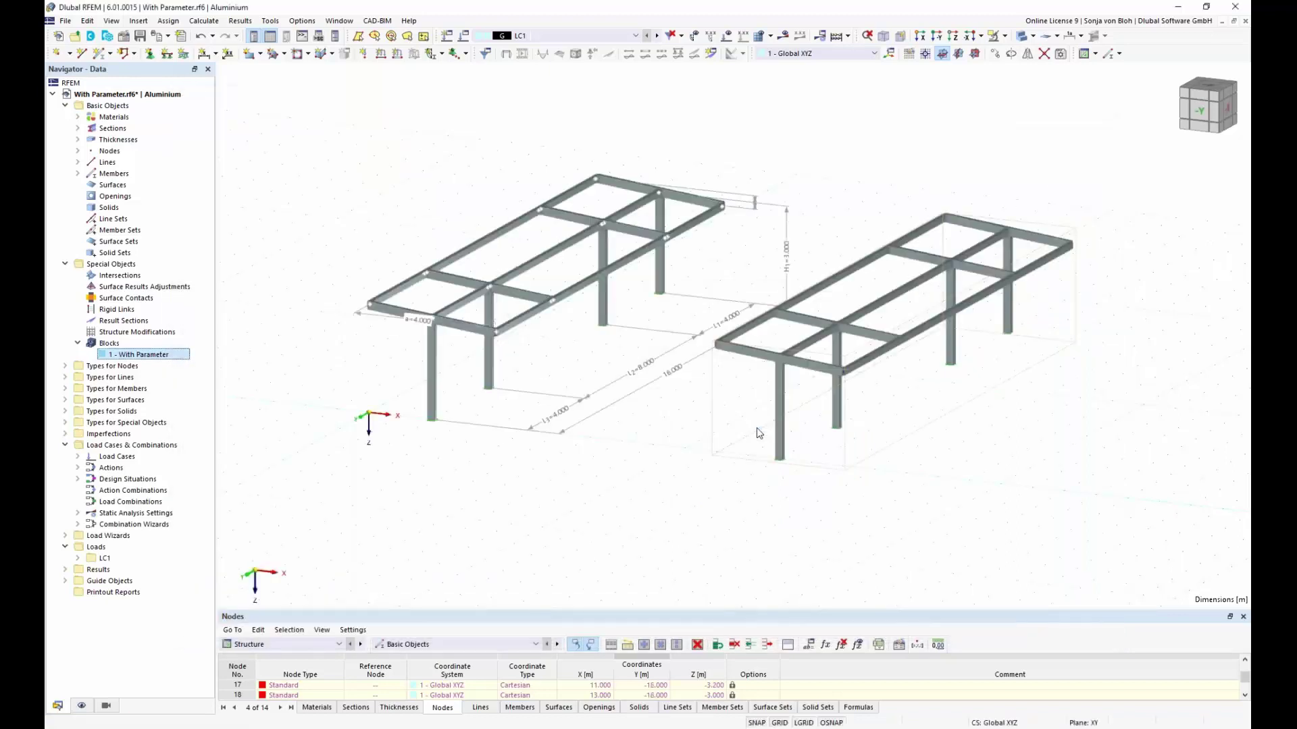
Step: Set the global parameter L_2 to 4 m and accept regenerating the objects of the linked block
click(810, 644)
click(1073, 415)
click(1072, 415)
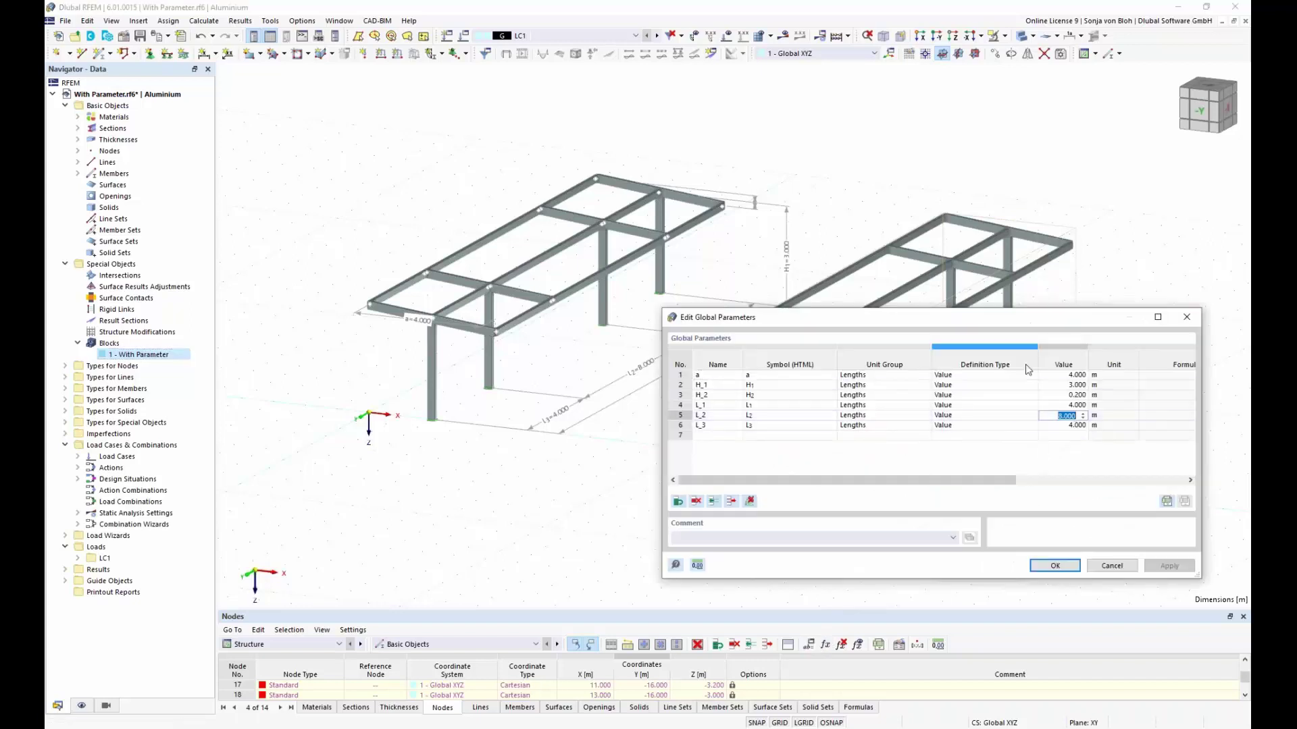
drag(998, 317, 815, 476)
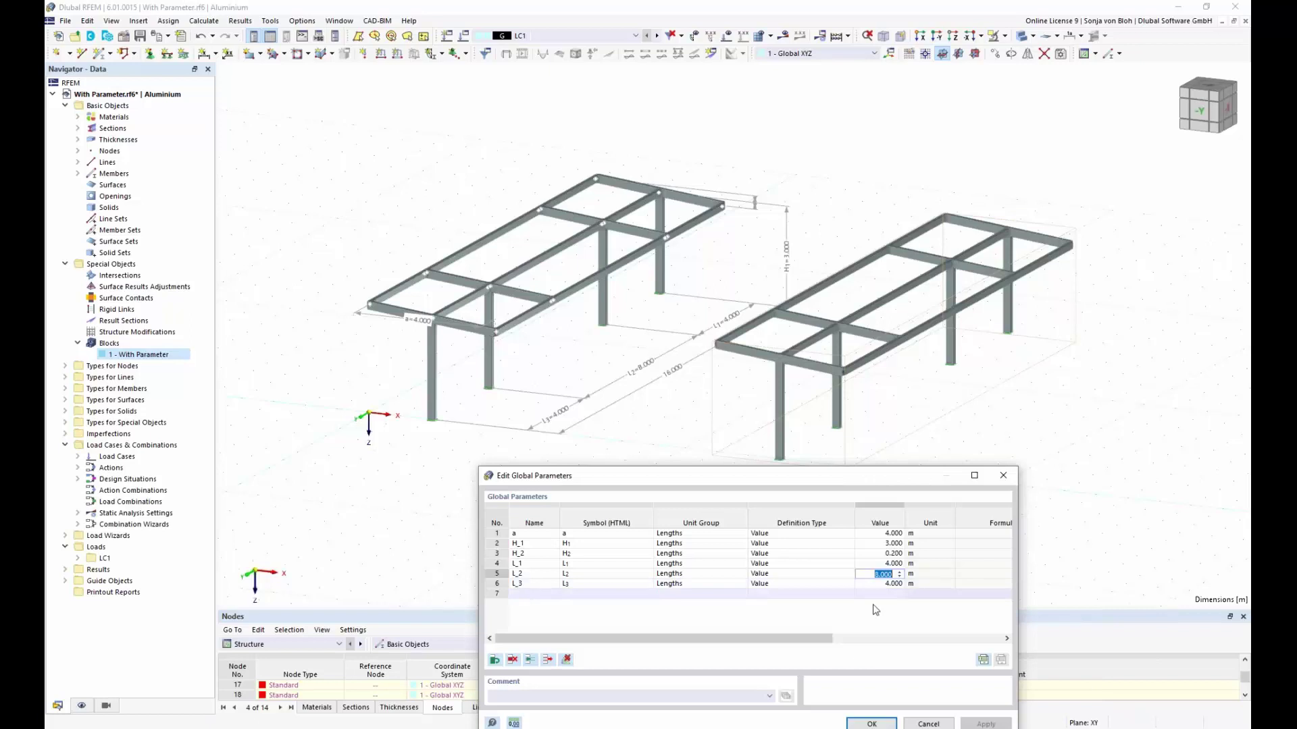
text(4)
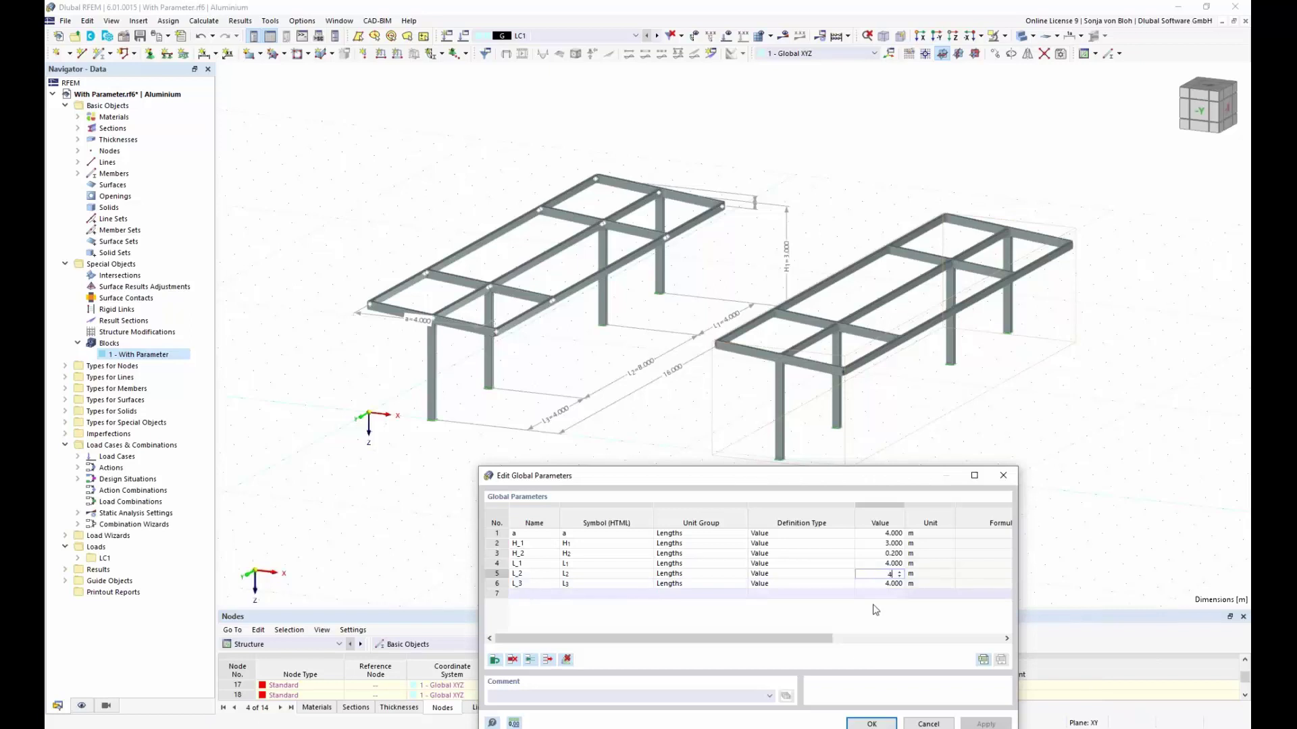
click(870, 724)
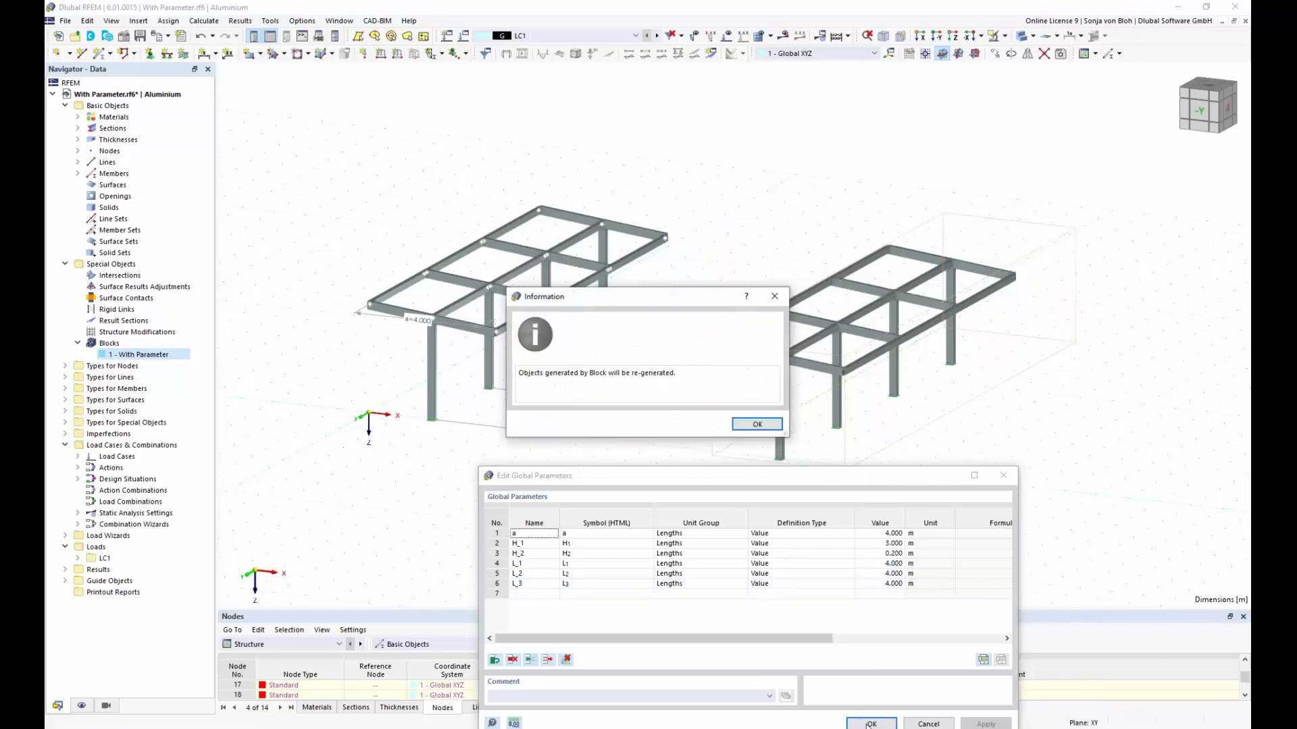
click(743, 424)
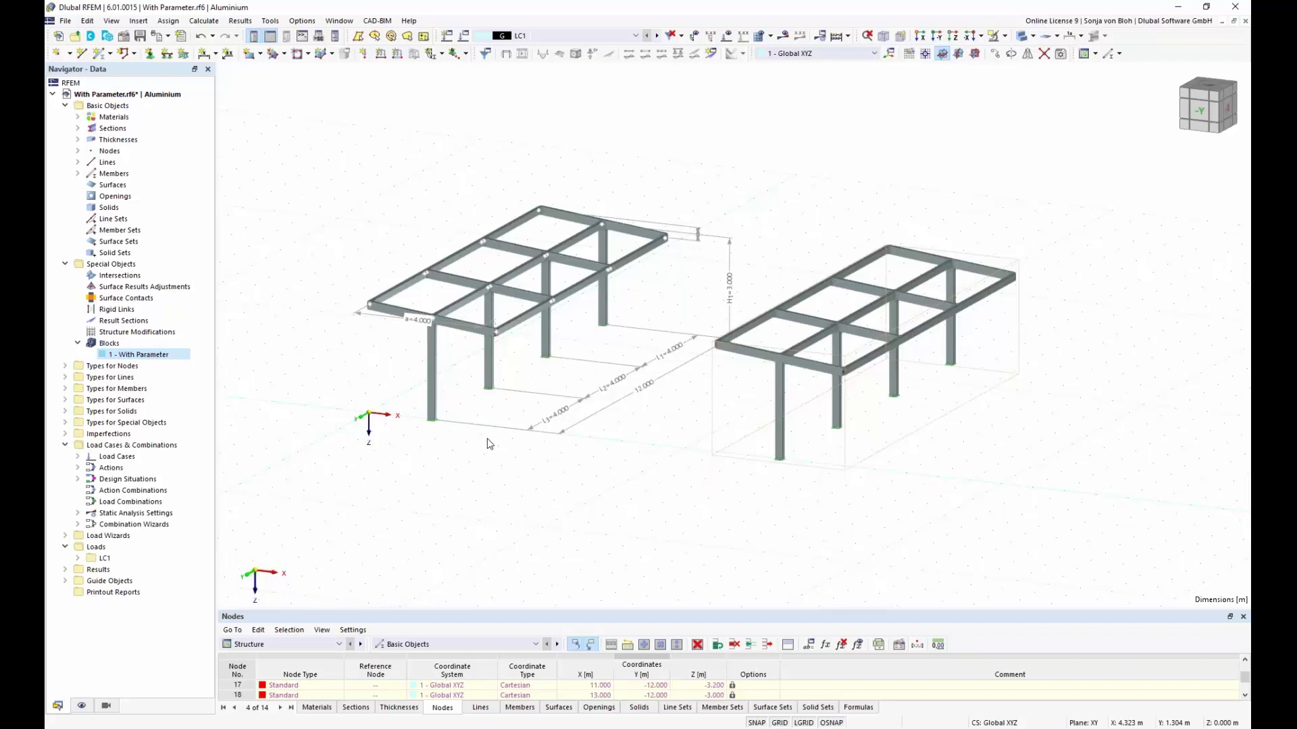
Step: Switch to With JavaScript.js in Notepad++ and examine the input_data and generate functions, including the category and parameter_int commands
click(337, 728)
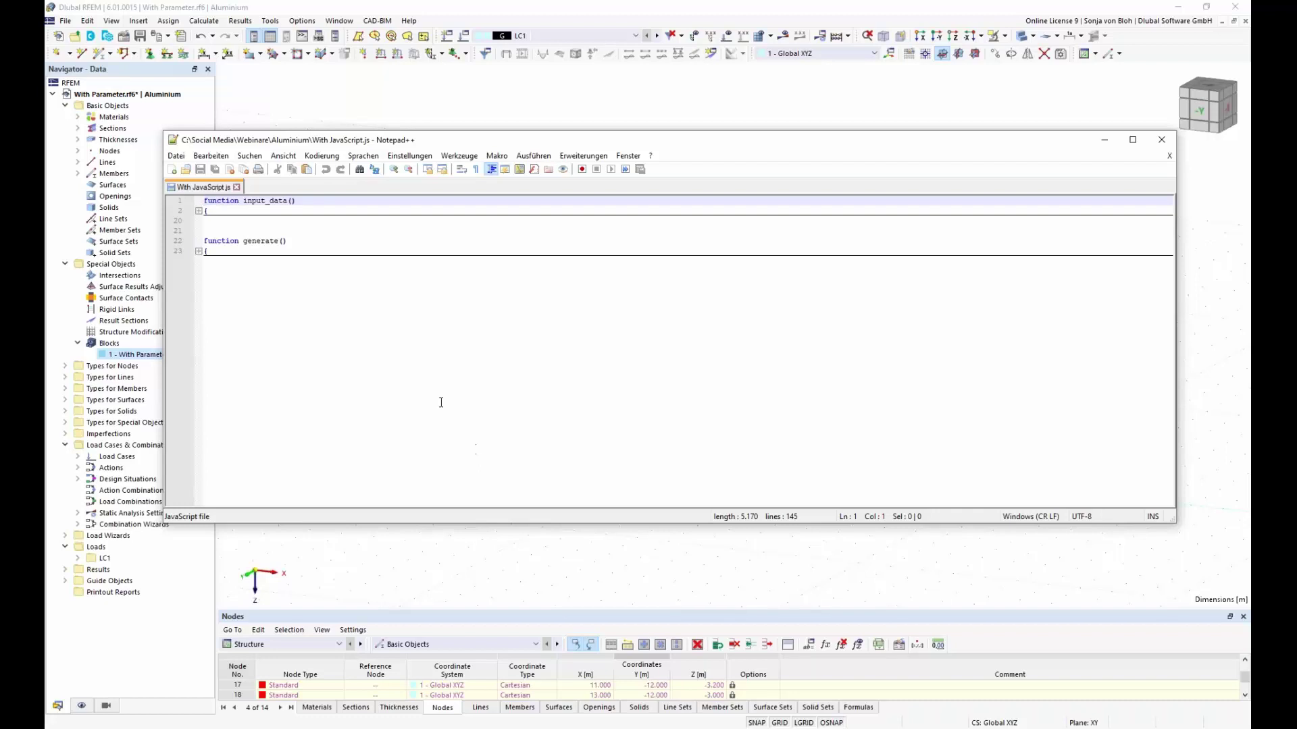
drag(311, 201, 197, 202)
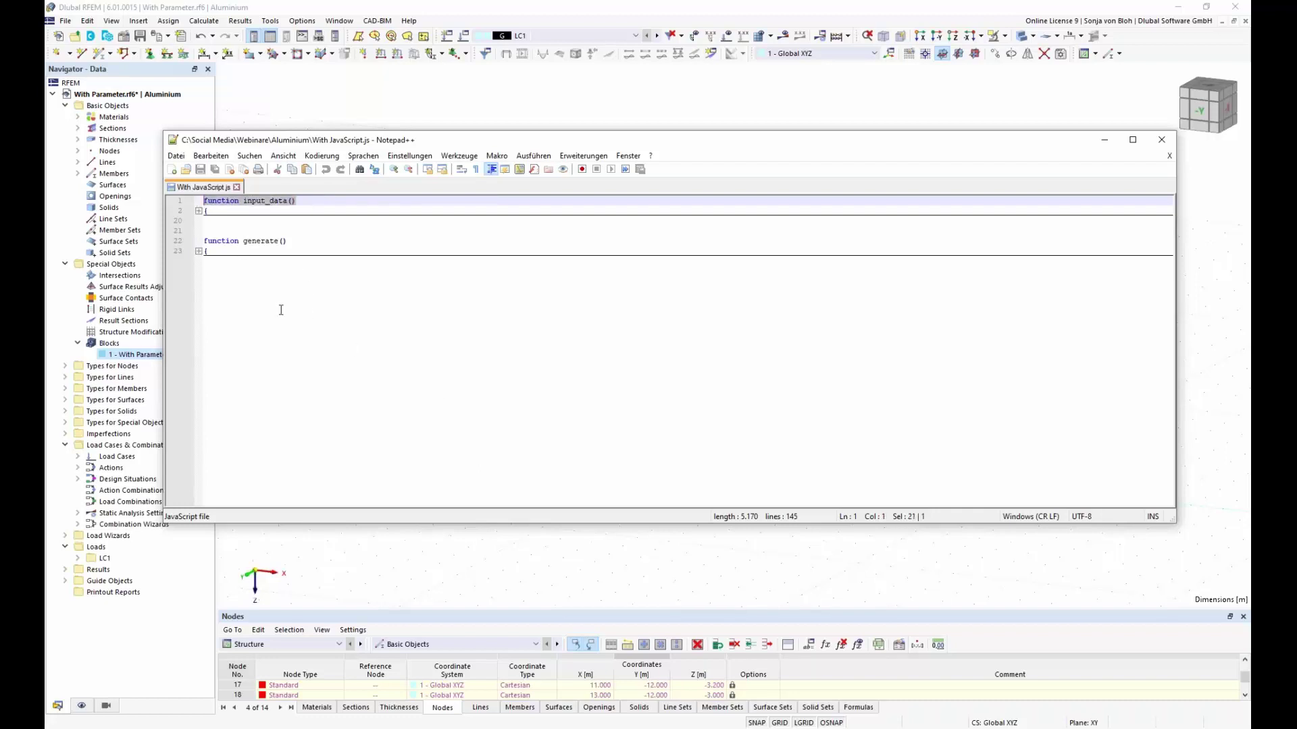
drag(290, 241, 204, 241)
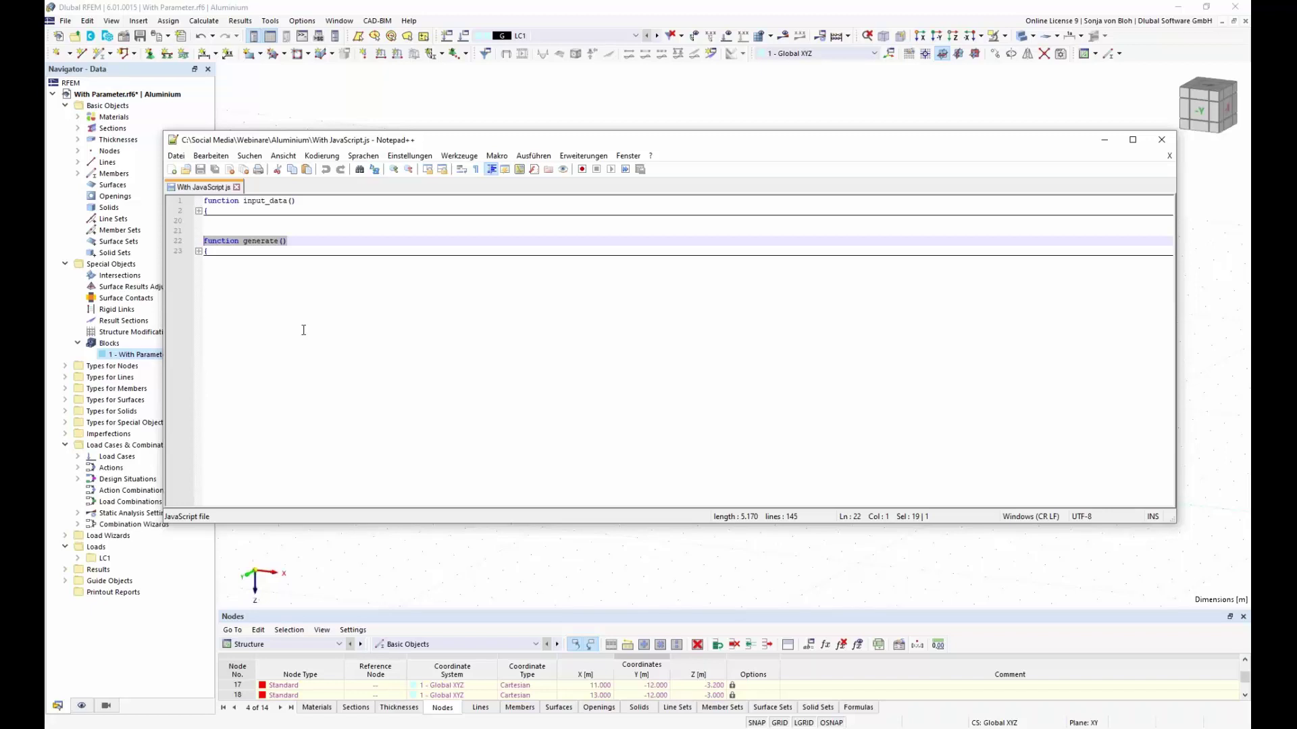
click(199, 212)
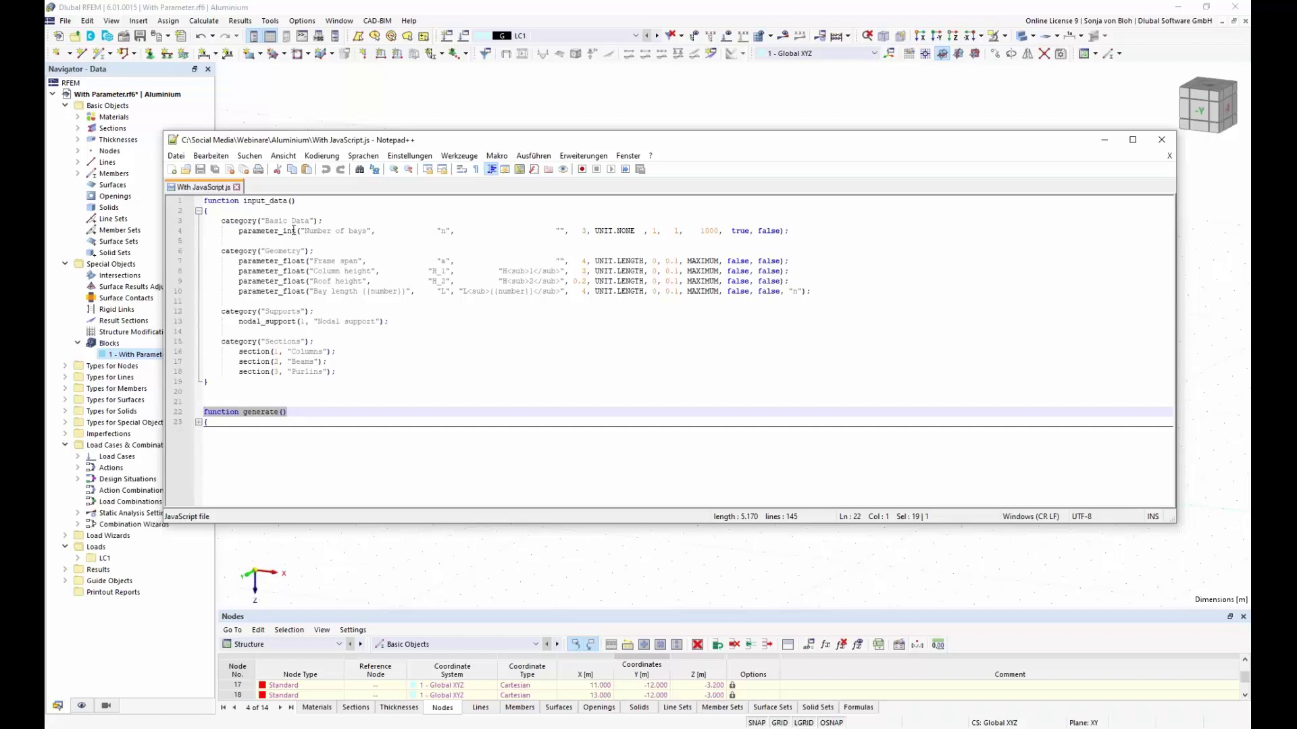
drag(257, 221, 221, 220)
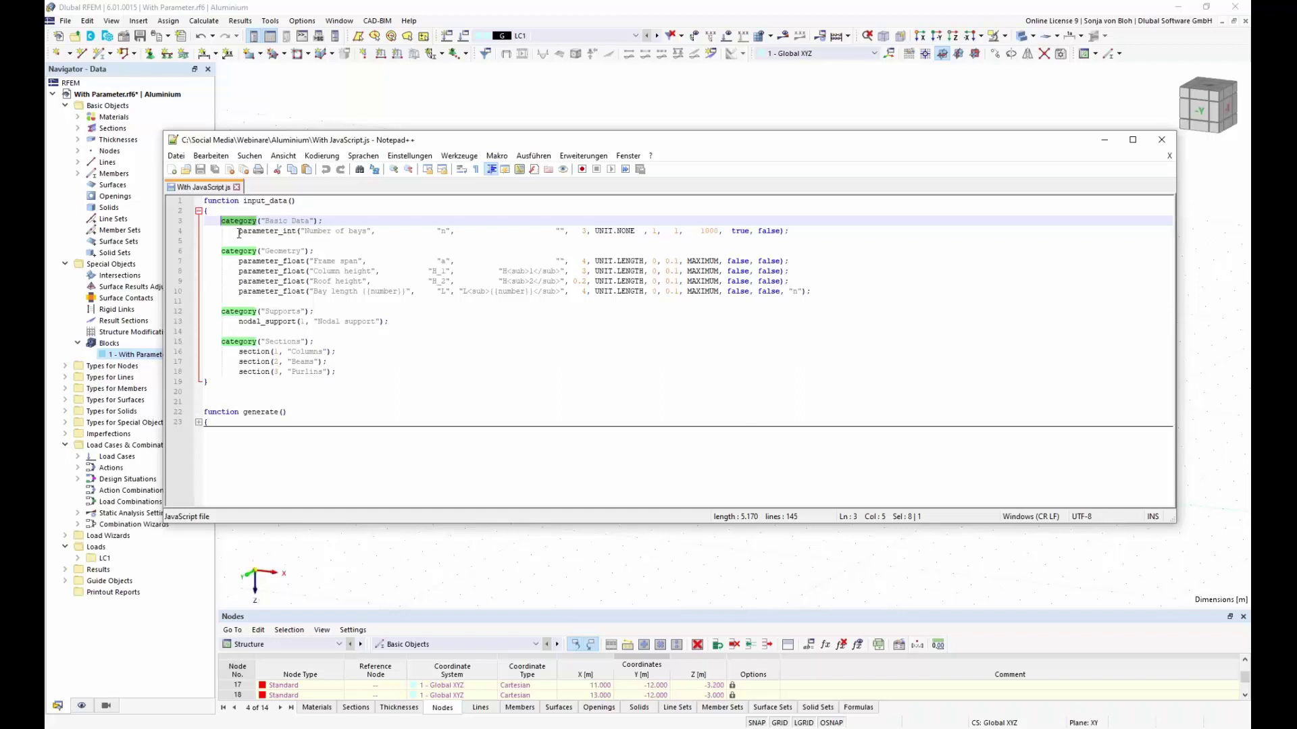
drag(238, 231, 298, 231)
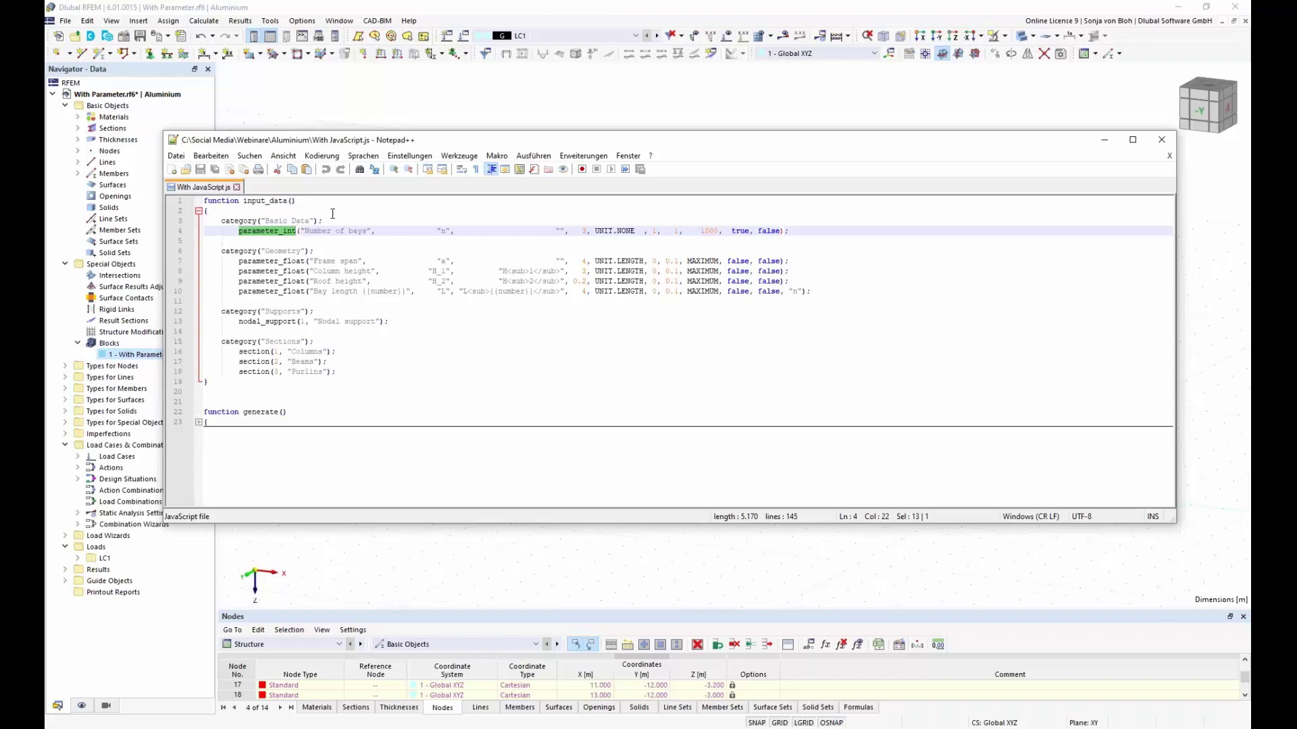
Step: Examine the parameter_int and parameter_float definitions in input_data, including the symbols n, a, H_1, H_2 and L
double_click(443, 231)
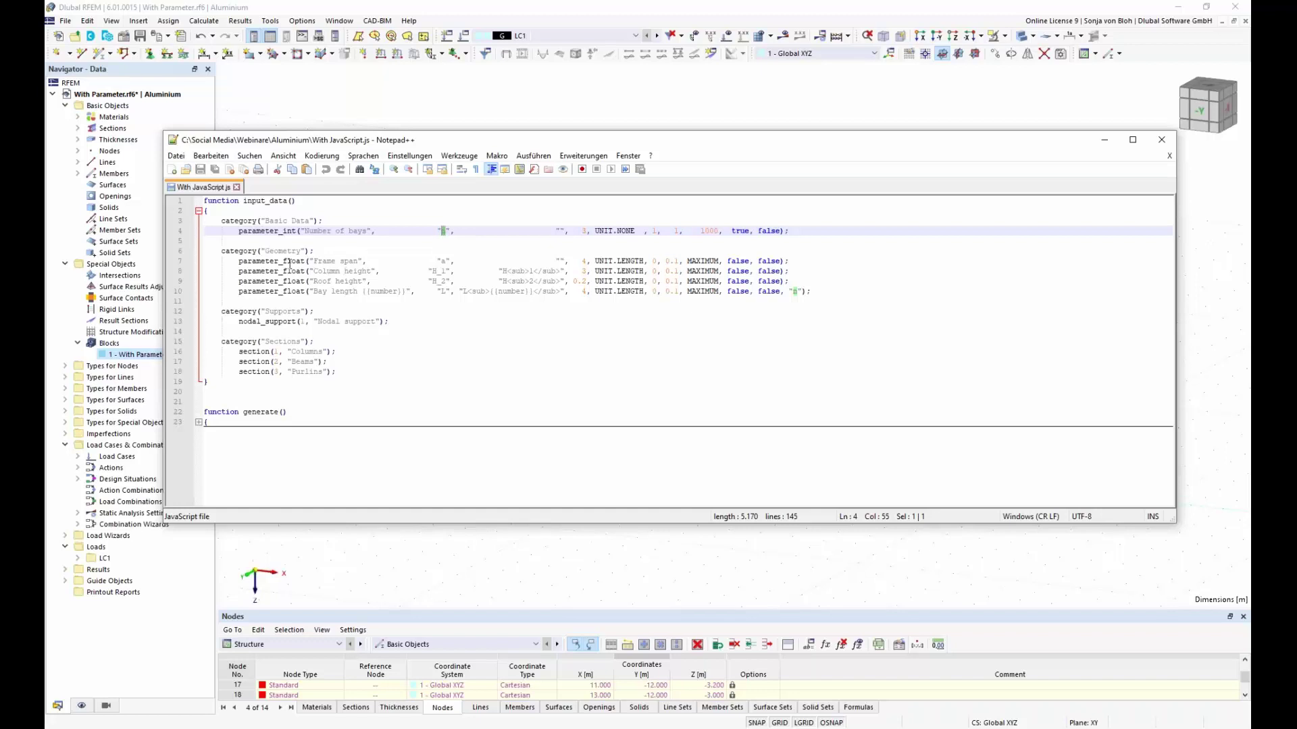
click(448, 260)
click(445, 272)
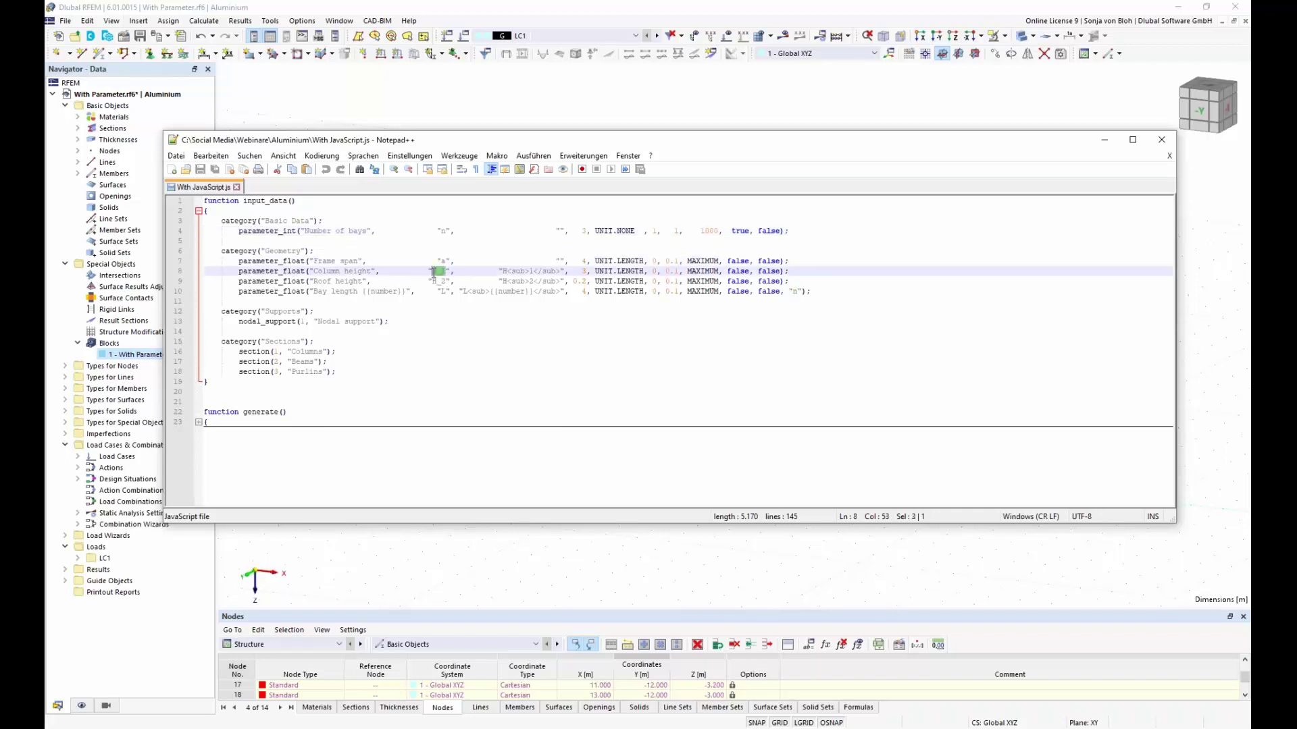
double_click(435, 281)
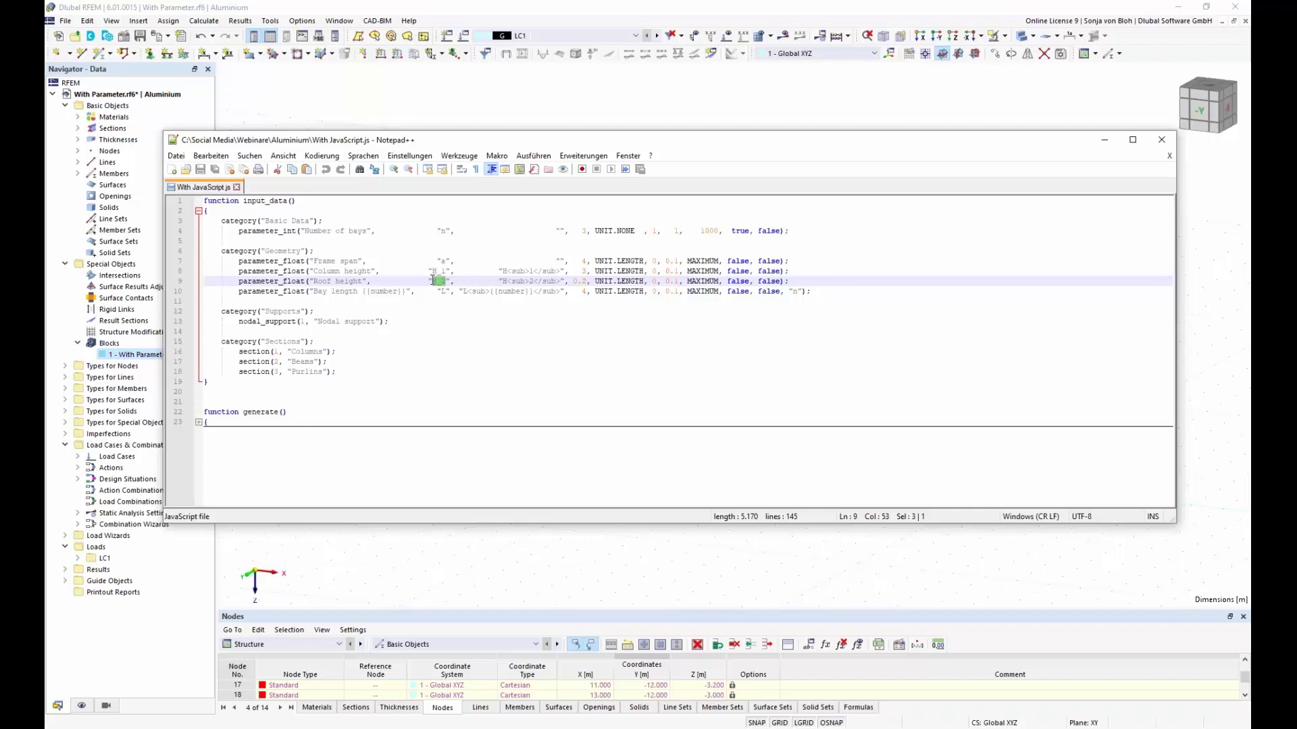
drag(446, 293, 437, 291)
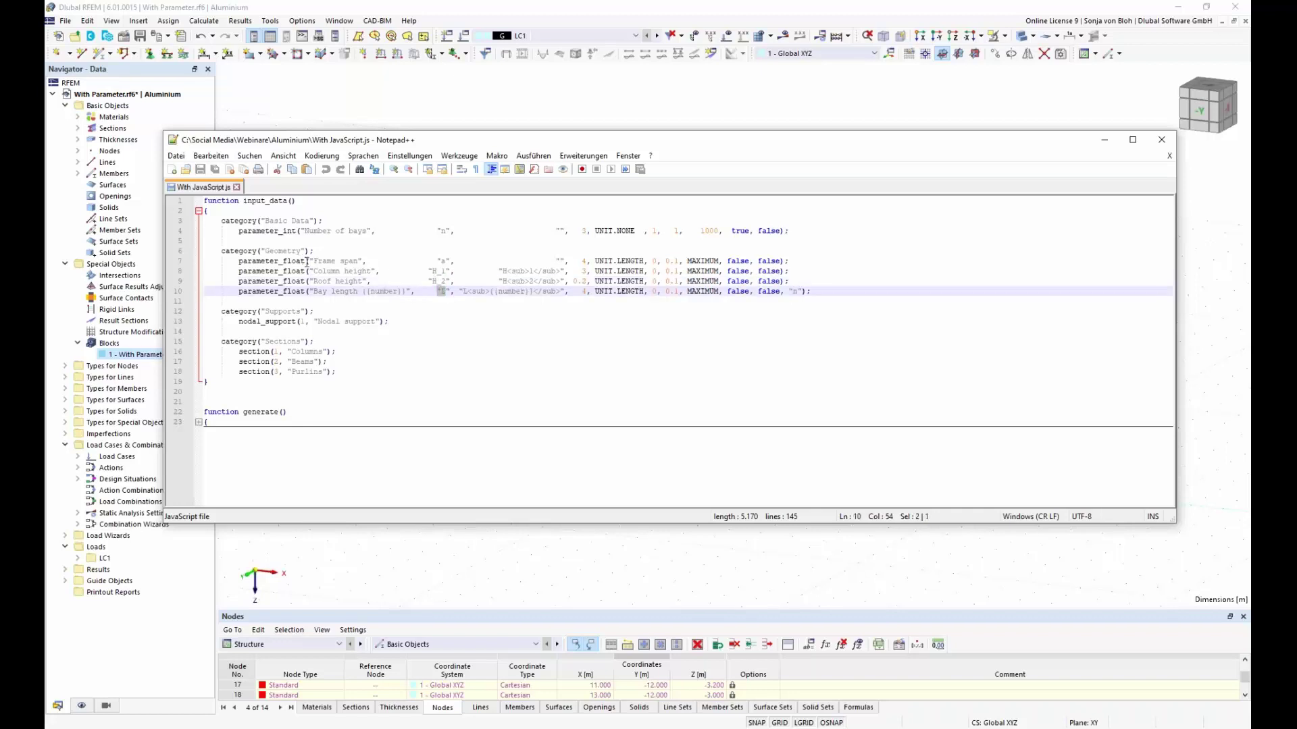
drag(305, 261, 239, 260)
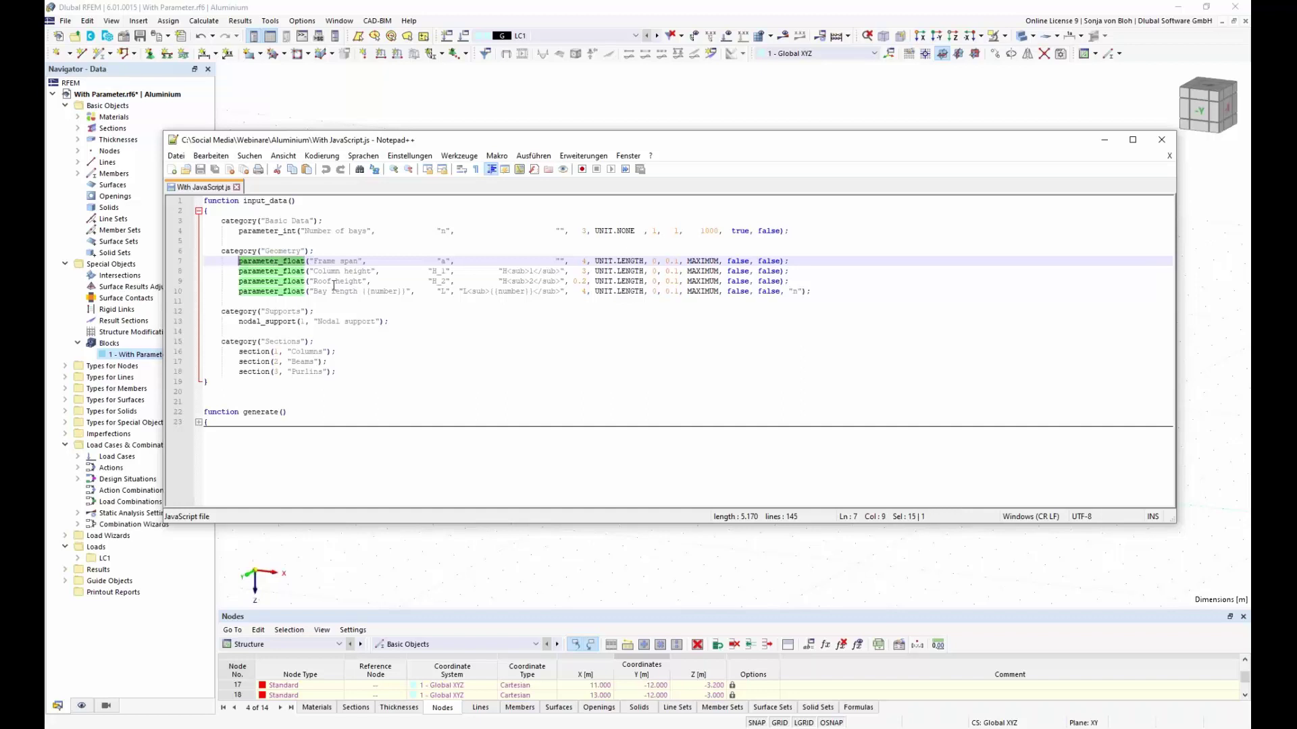
double_click(443, 292)
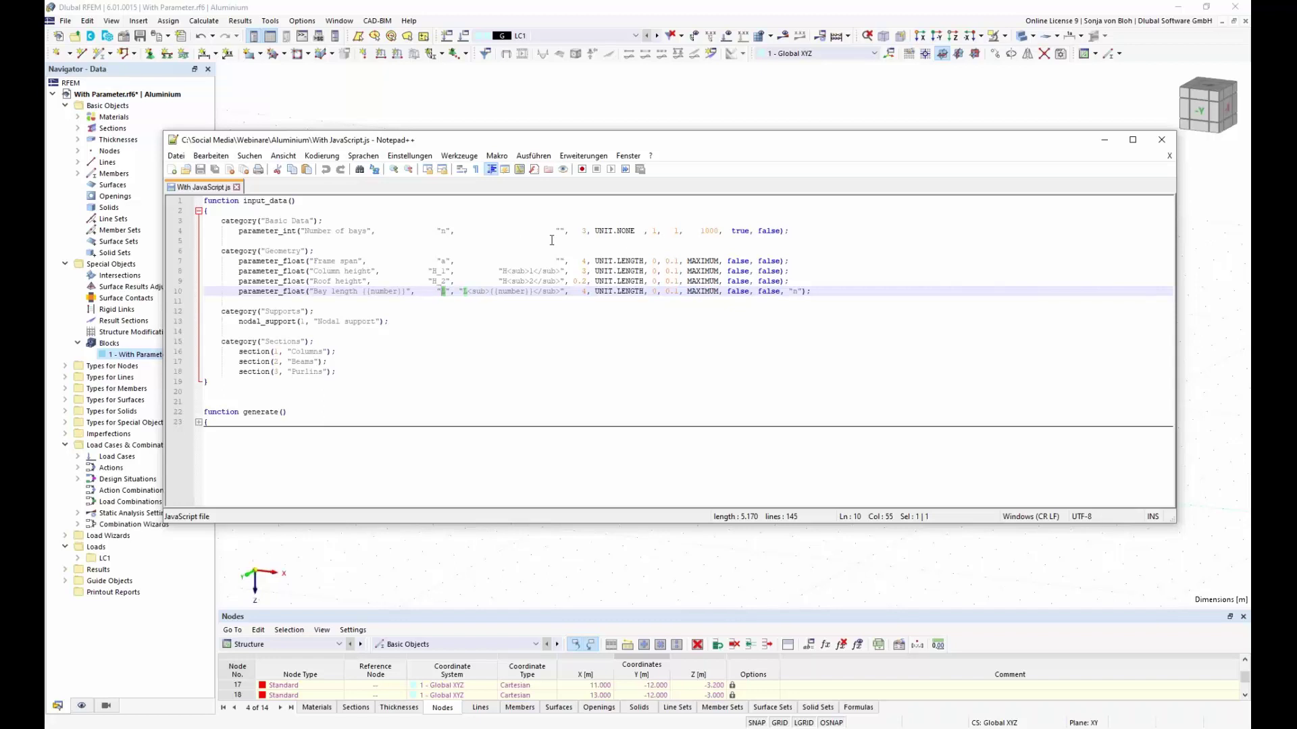
double_click(794, 291)
Step: Collapse the input_data function and expand the generate function in the script
click(199, 212)
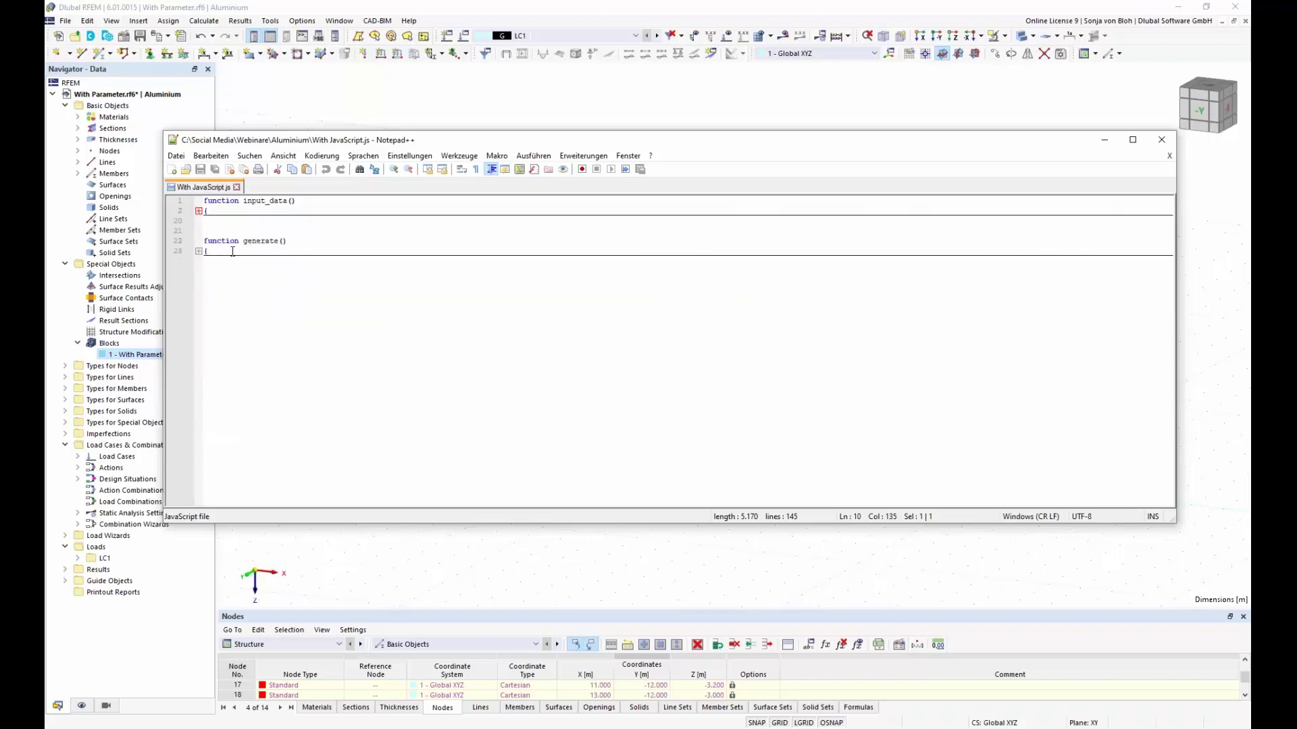
drag(297, 242, 209, 240)
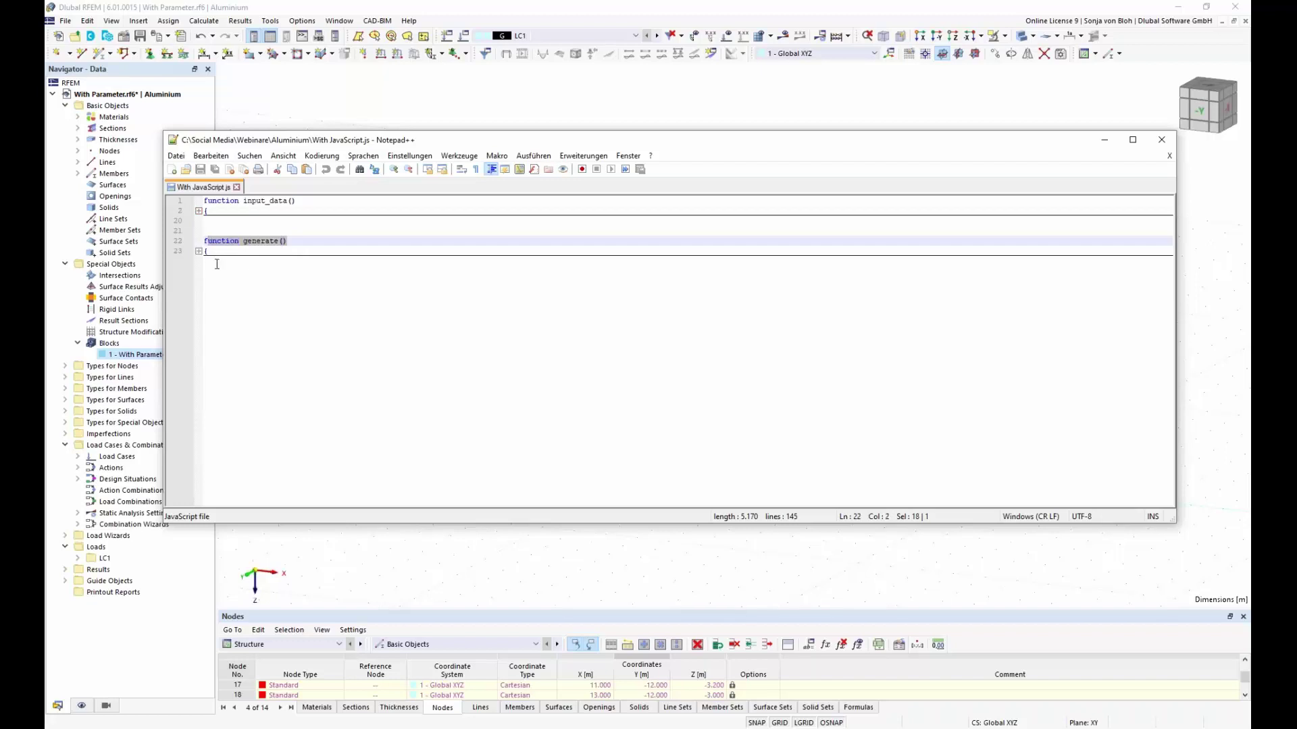
click(198, 252)
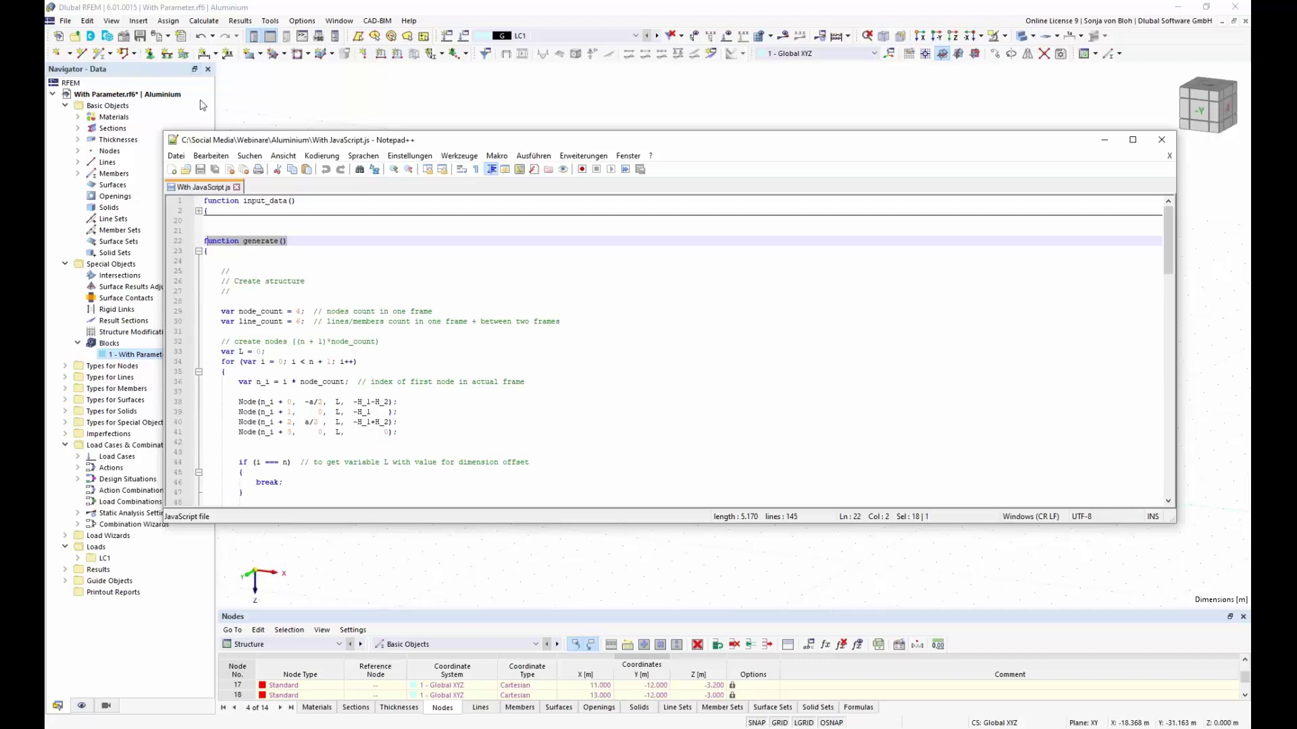
Step: Switch to RFEM, display the Console and move it over the model view
click(117, 23)
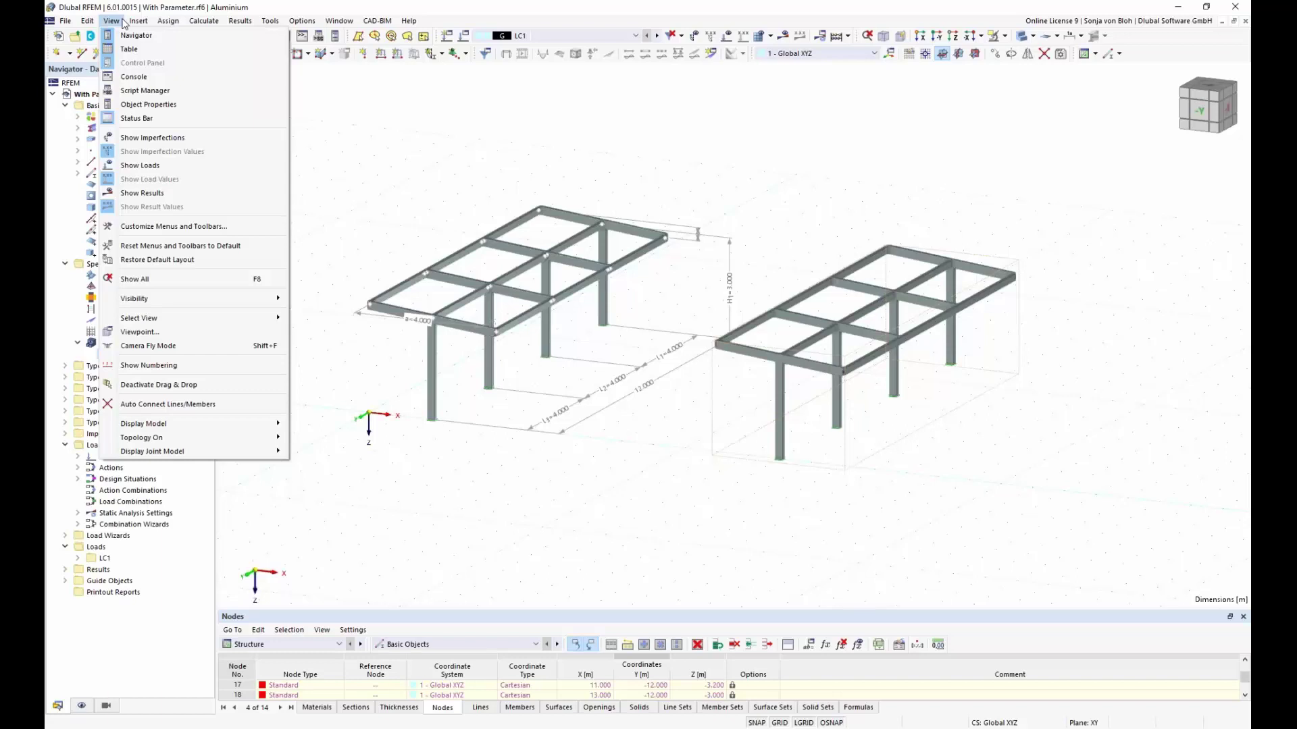
click(133, 76)
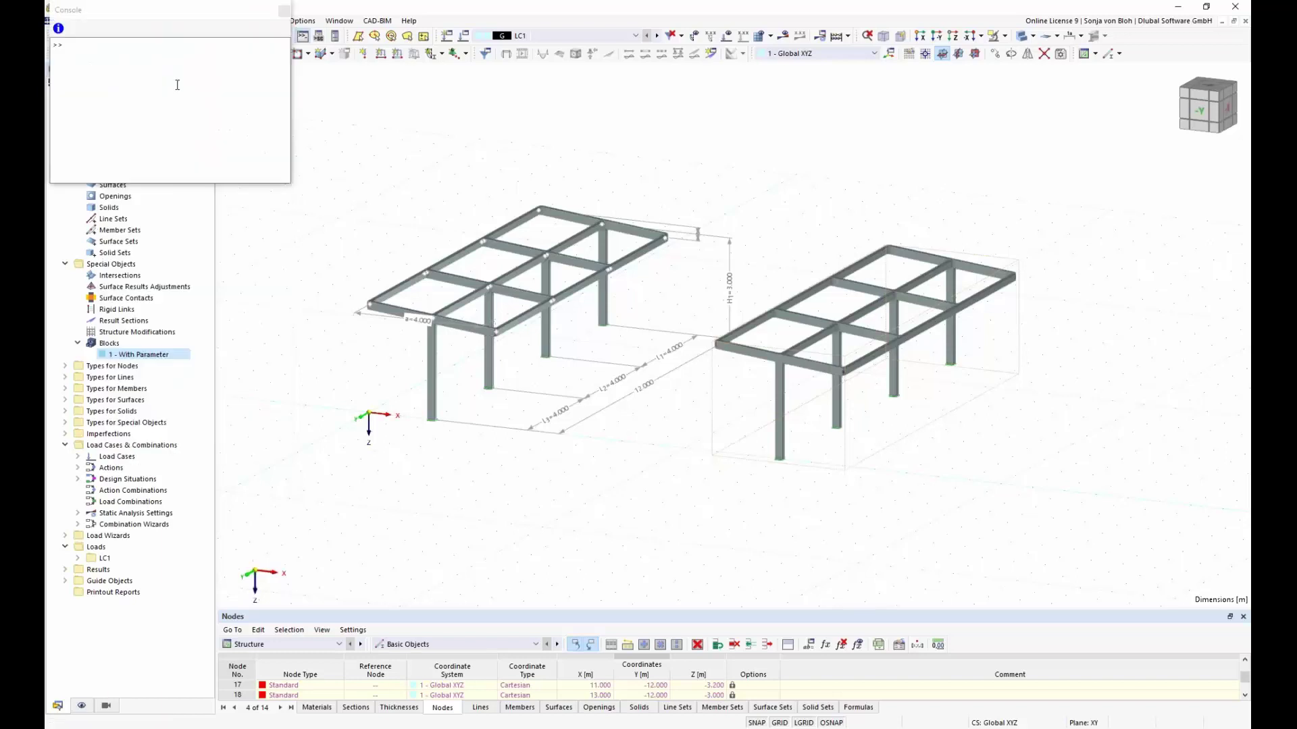
drag(124, 11, 519, 255)
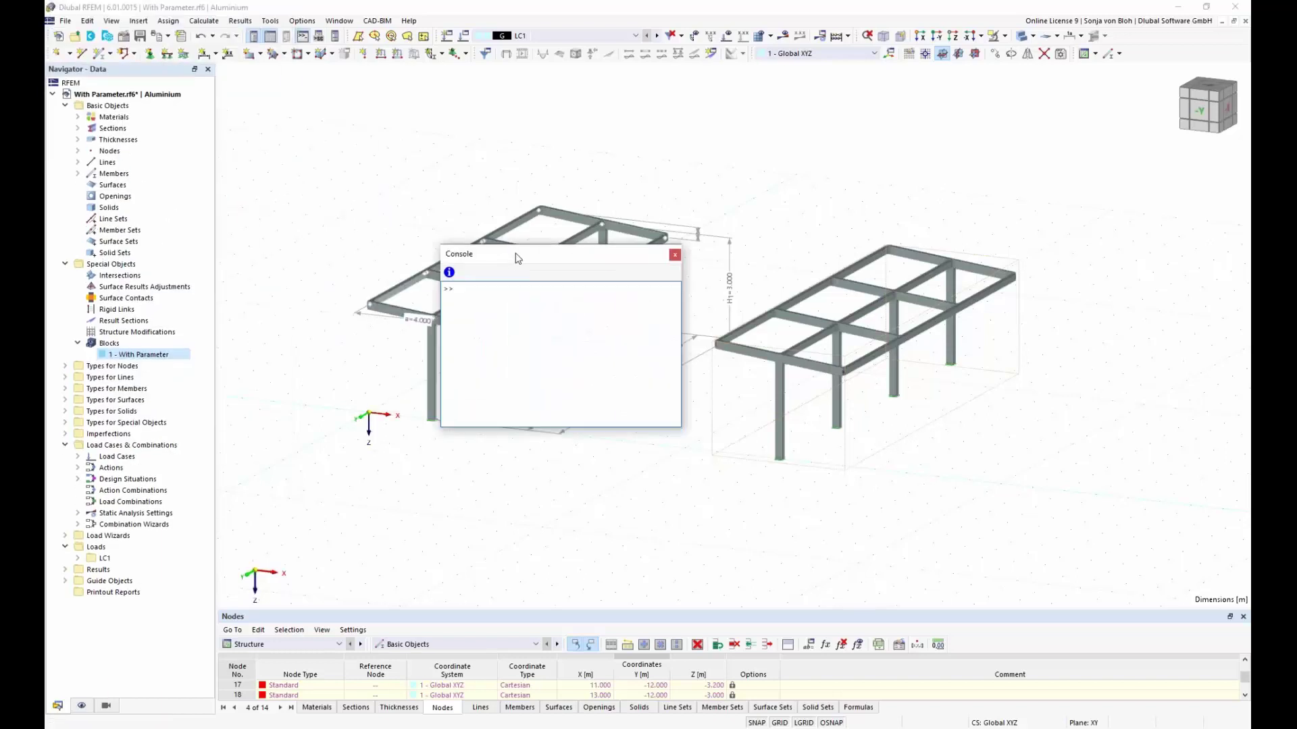
Step: Look up the axial_release_n property of member_hinges in the Console's object property list, and leave the list without inserting anything
click(449, 272)
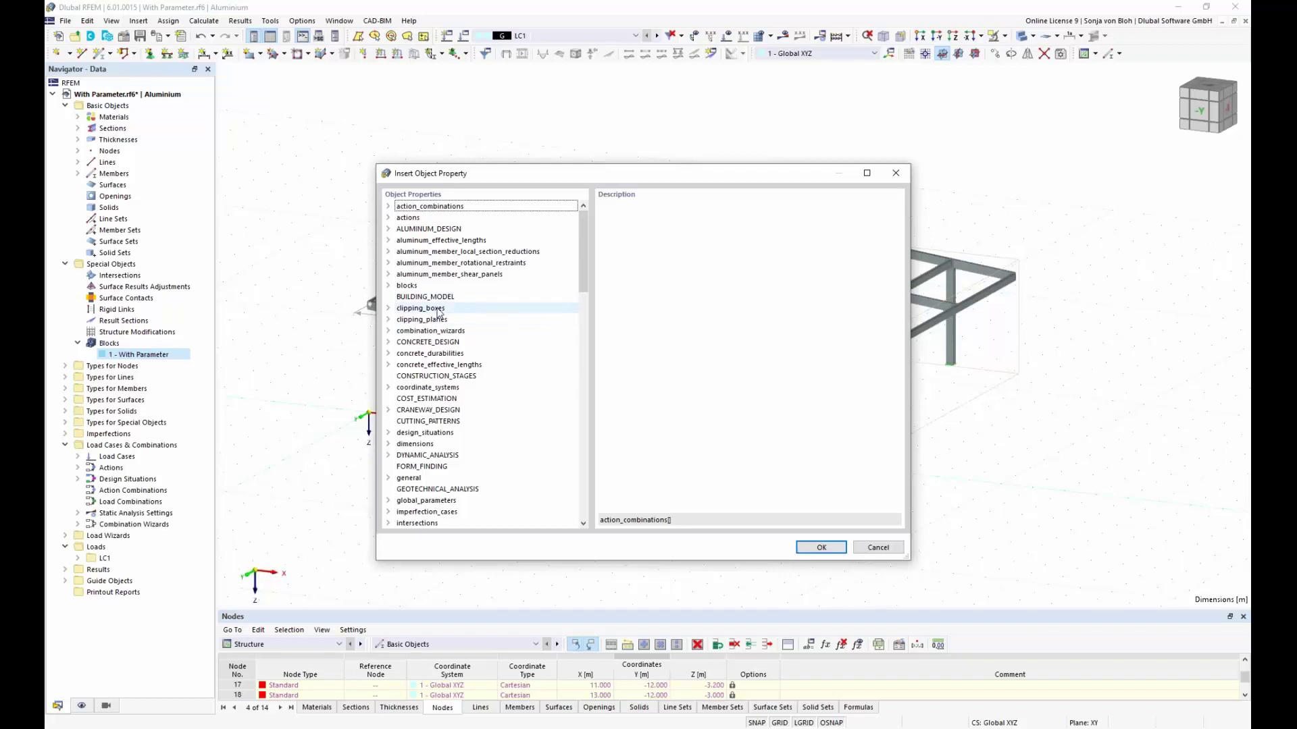
drag(583, 288, 585, 371)
click(412, 308)
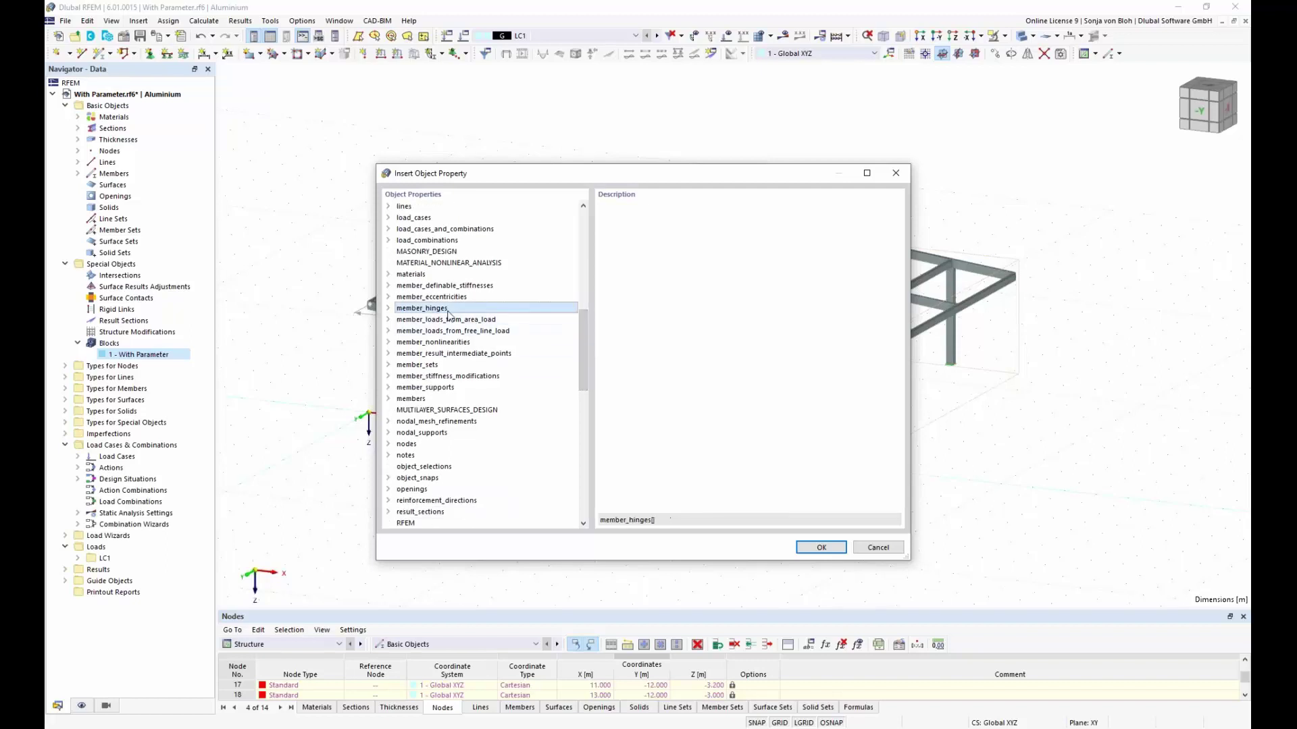
click(388, 309)
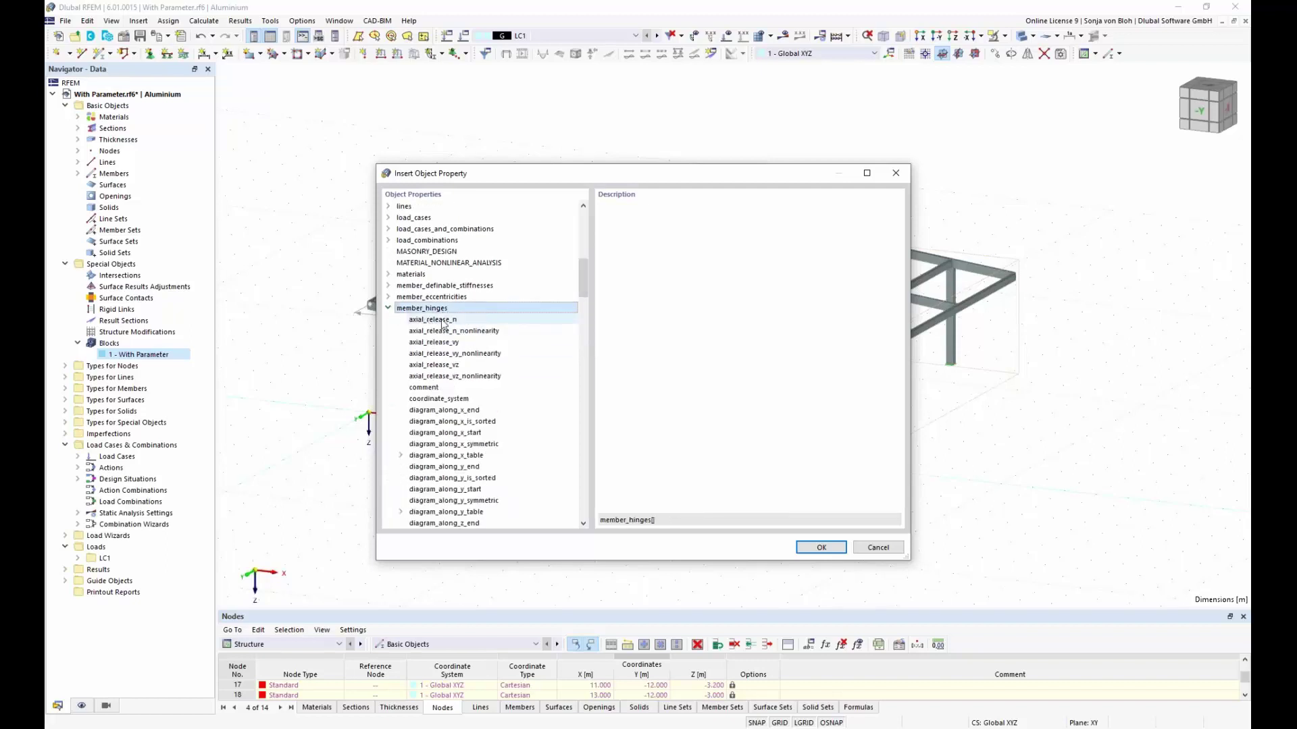
click(436, 321)
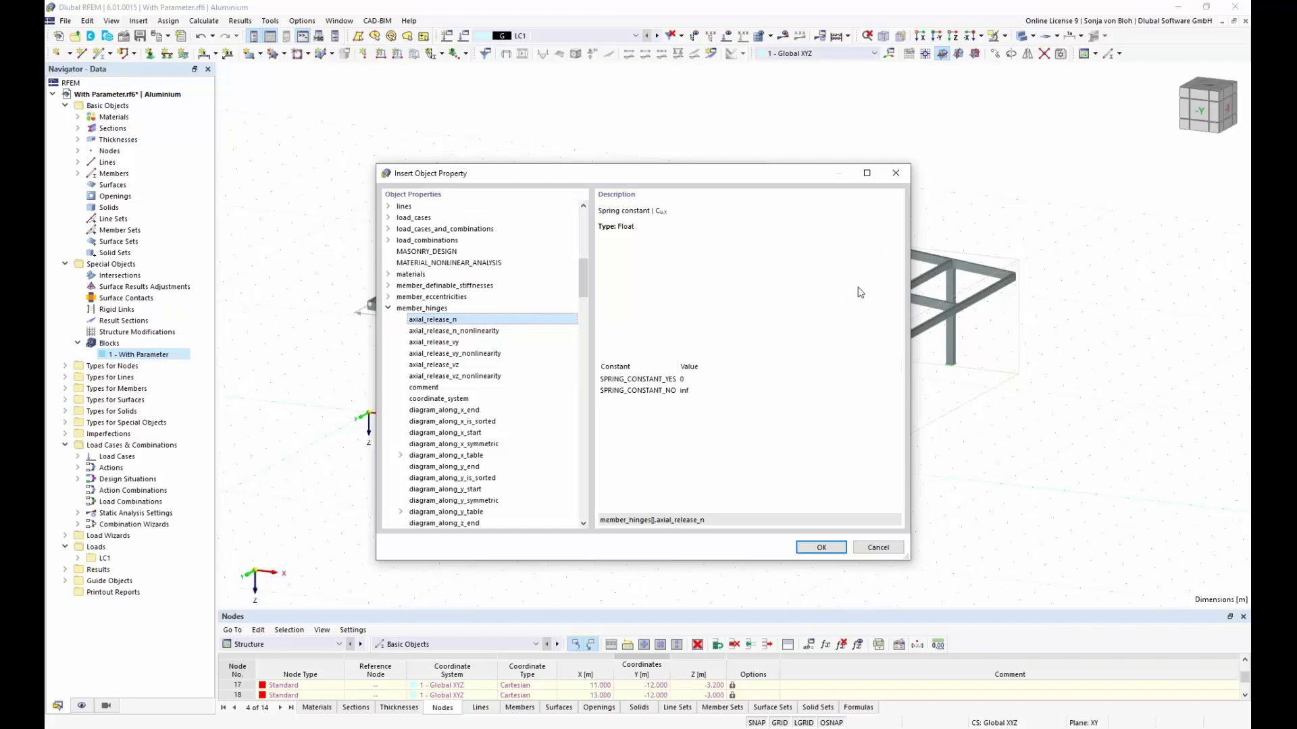
click(895, 173)
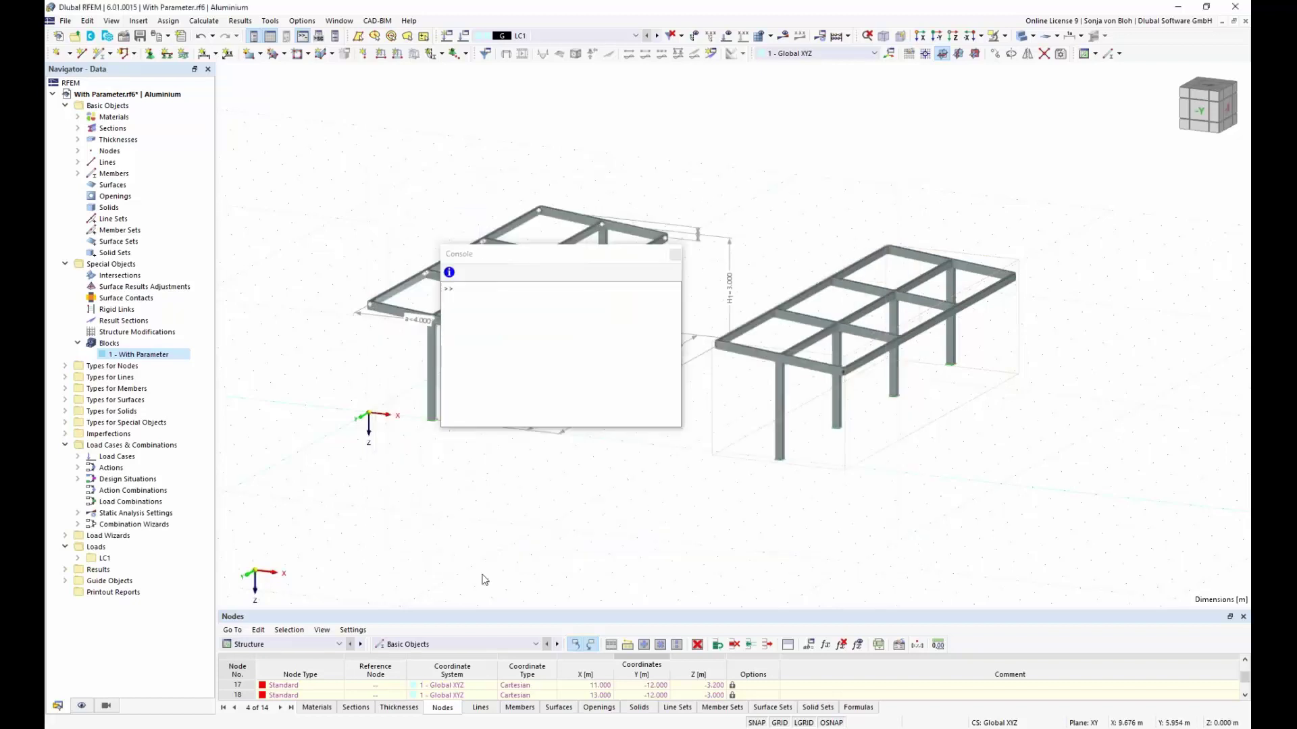
Step: Return to With JavaScript.js in Notepad++ and examine how generate creates nodes, member hinges, section parameters, members and nodal supports
key(alt+Tab)
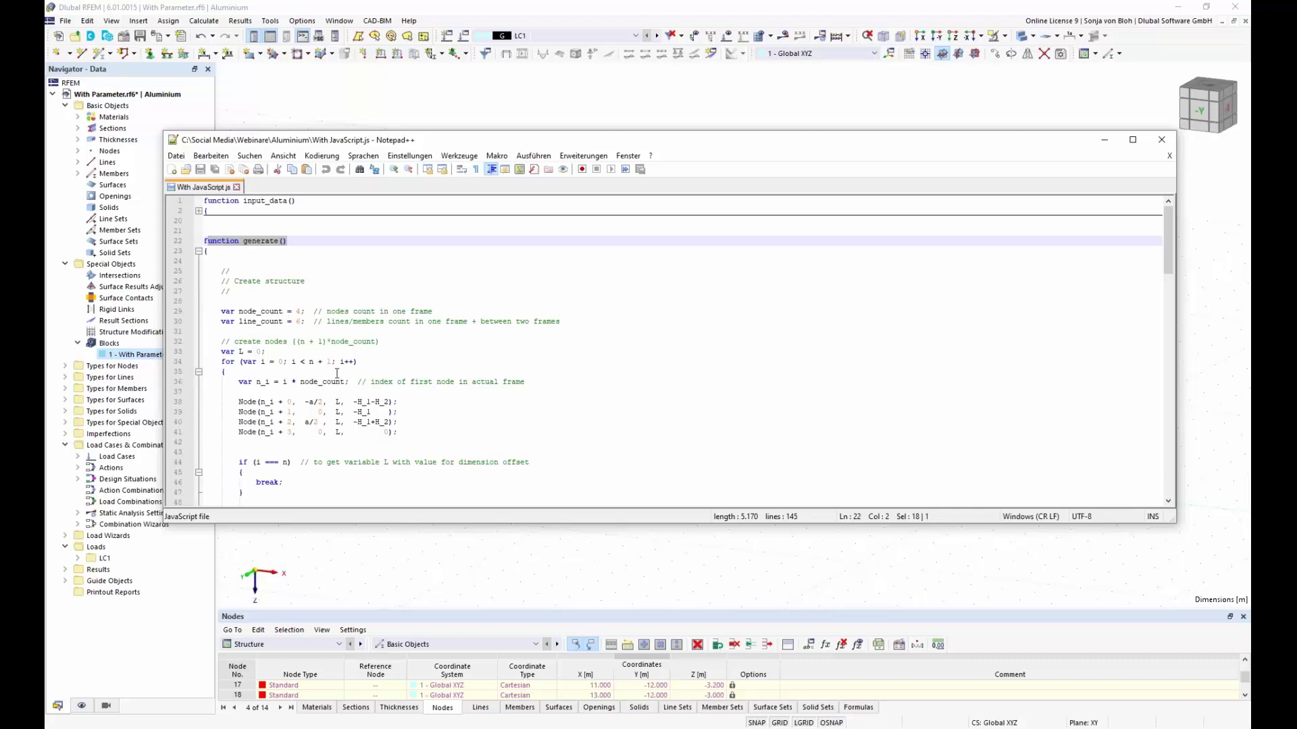
scroll(330, 370, down, 1)
drag(236, 372, 398, 402)
scroll(451, 389, down, 4)
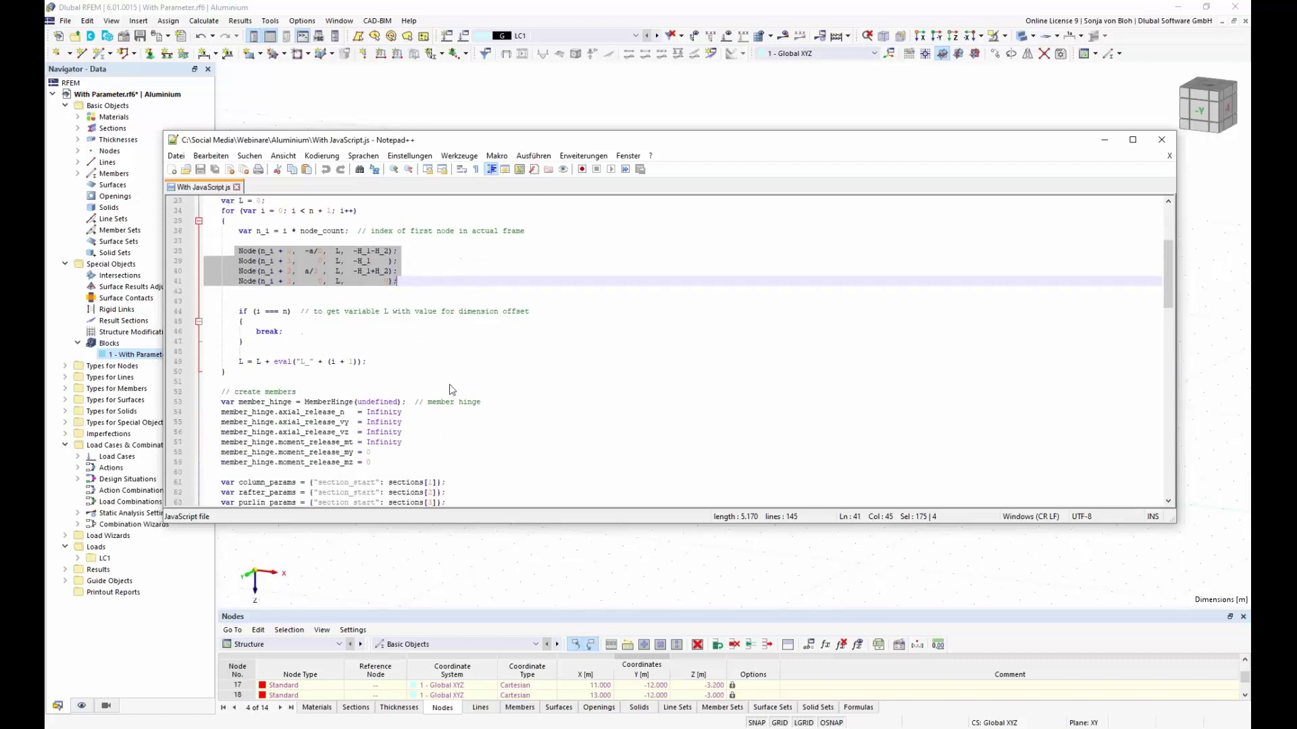
scroll(452, 390, down, 5)
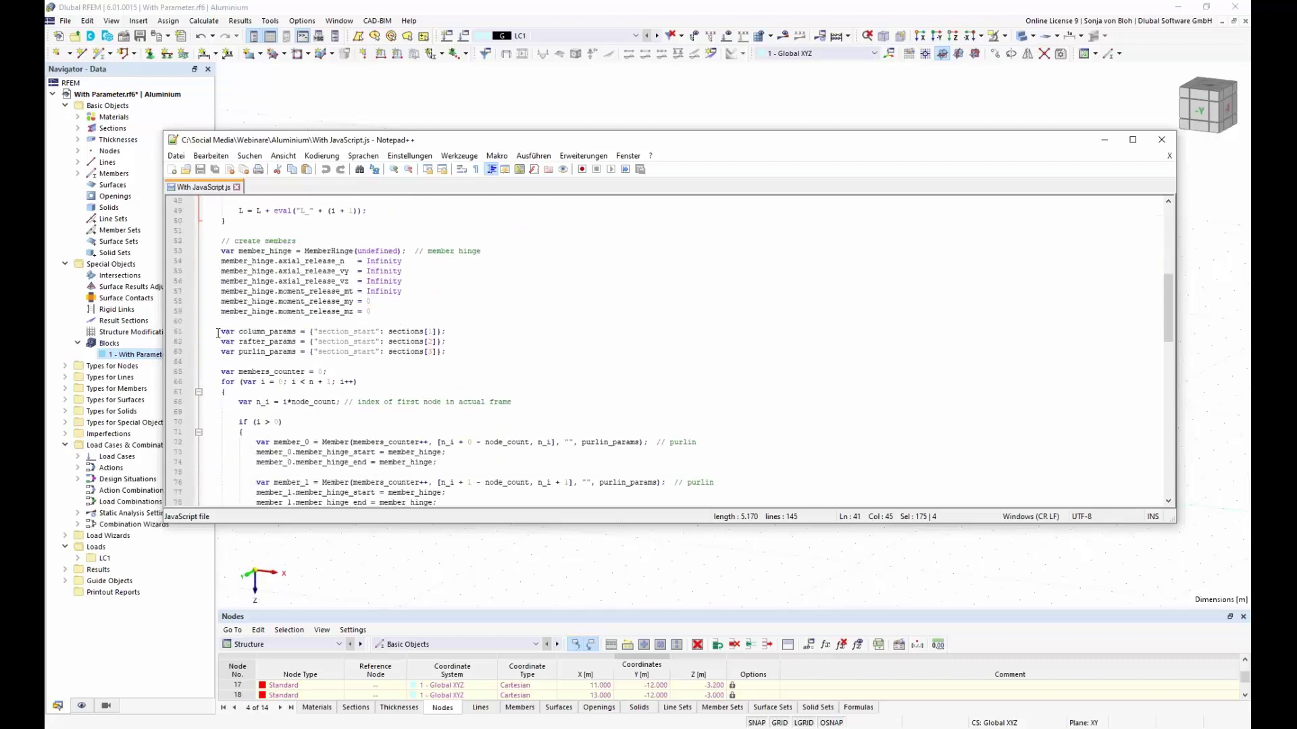
drag(218, 333, 450, 380)
scroll(449, 380, down, 3)
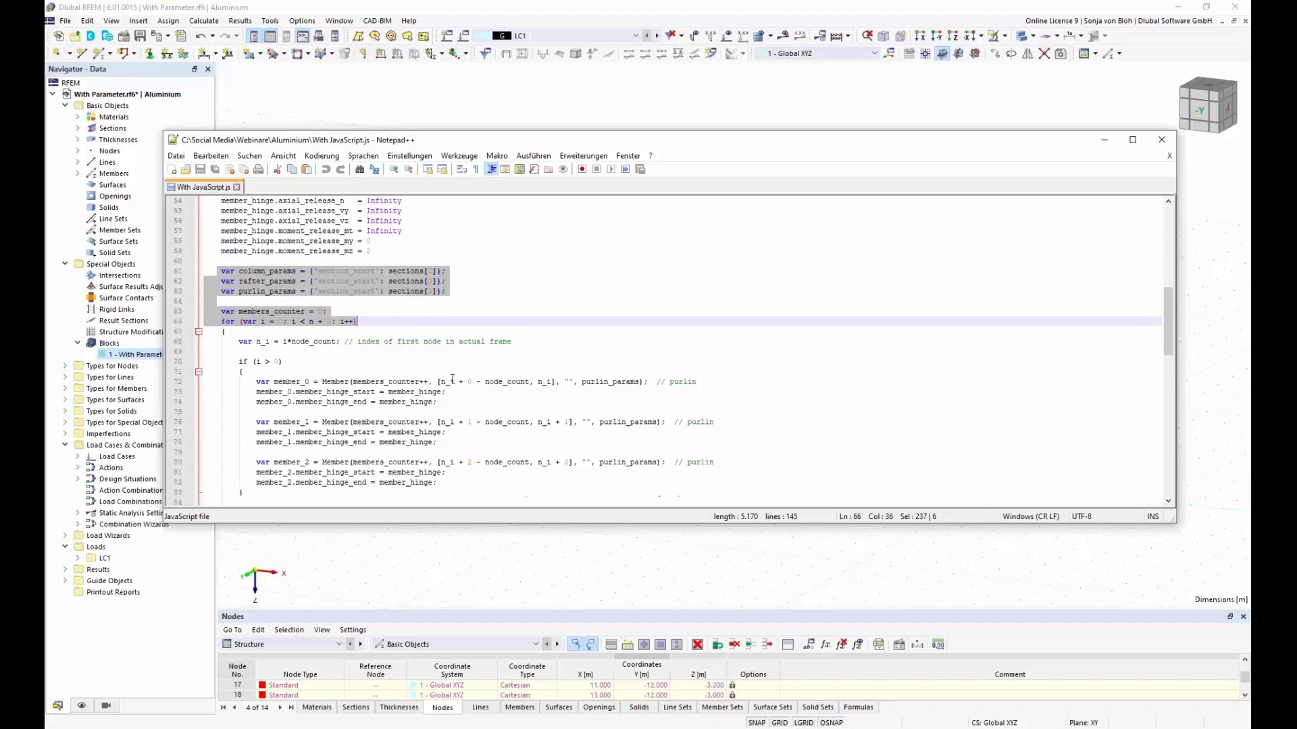
drag(254, 351, 435, 432)
scroll(448, 401, down, 8)
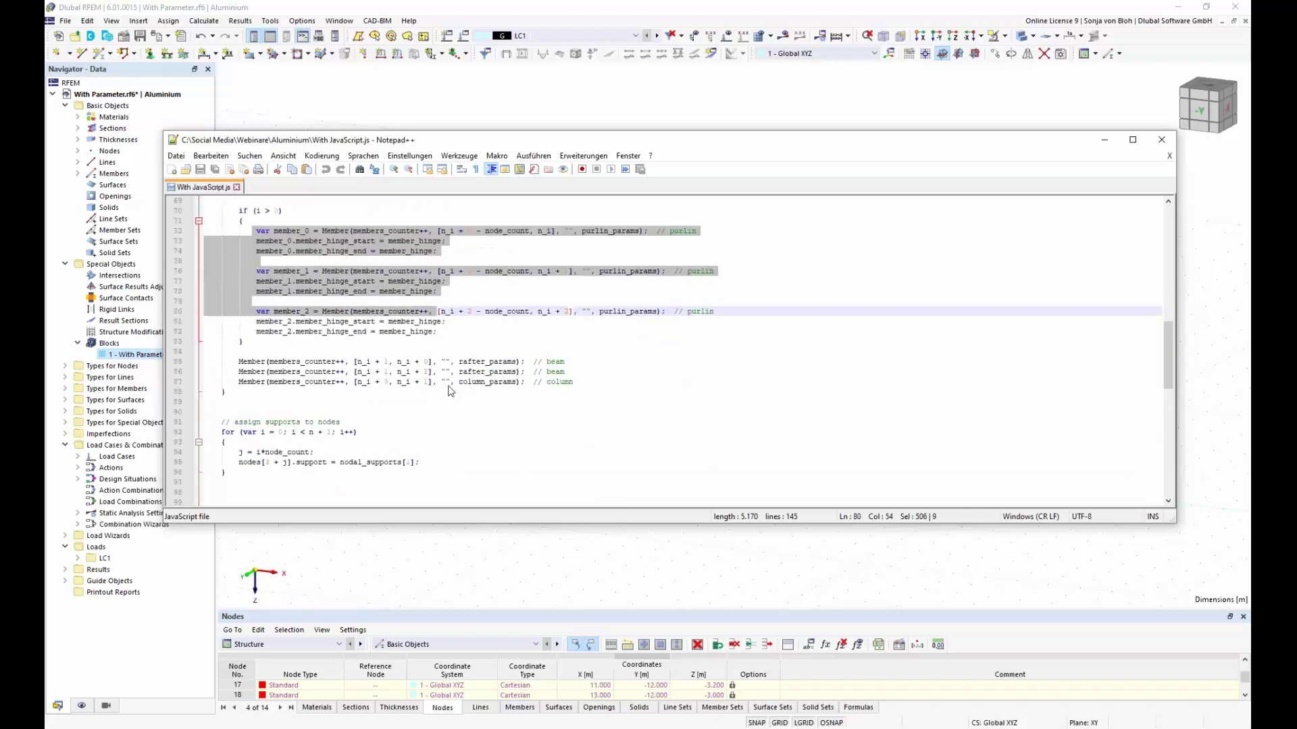
drag(238, 341, 472, 349)
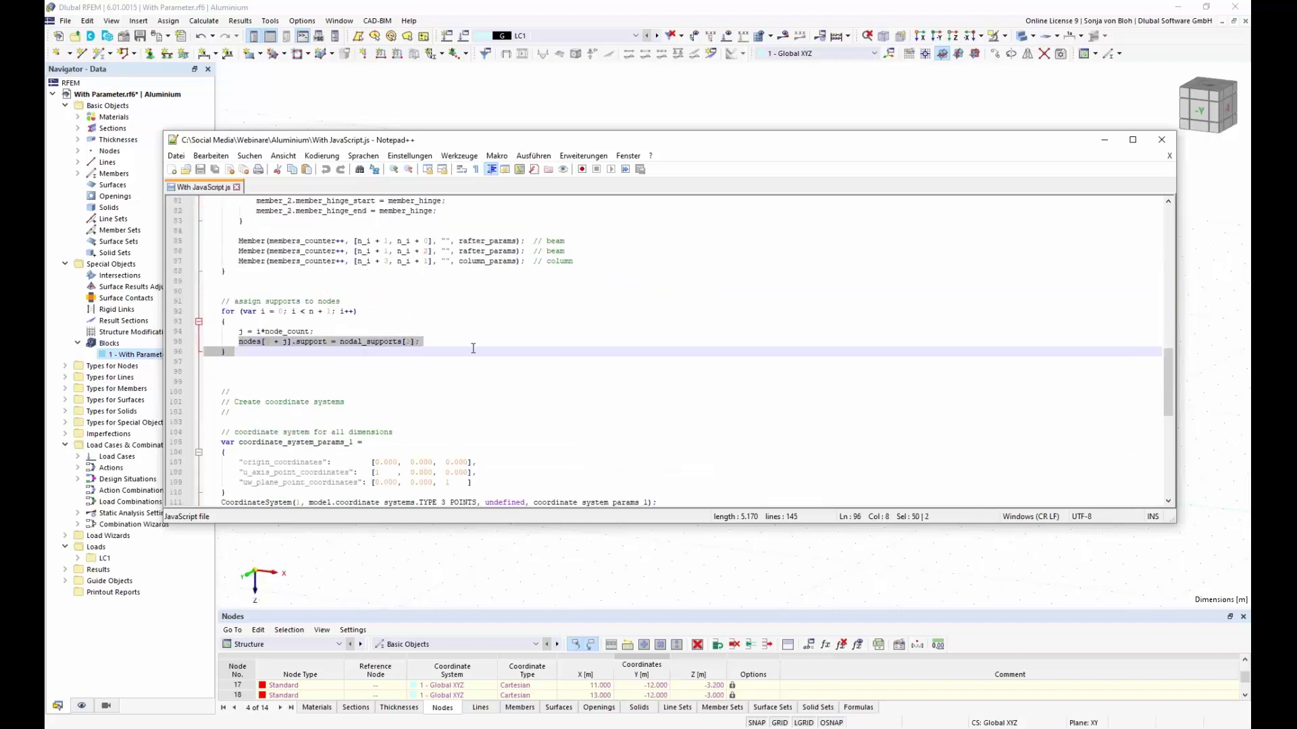
Step: Examine the script's coordinate system and linear dimension definitions, and return to RFEM with the Console closed
scroll(485, 379, down, 4)
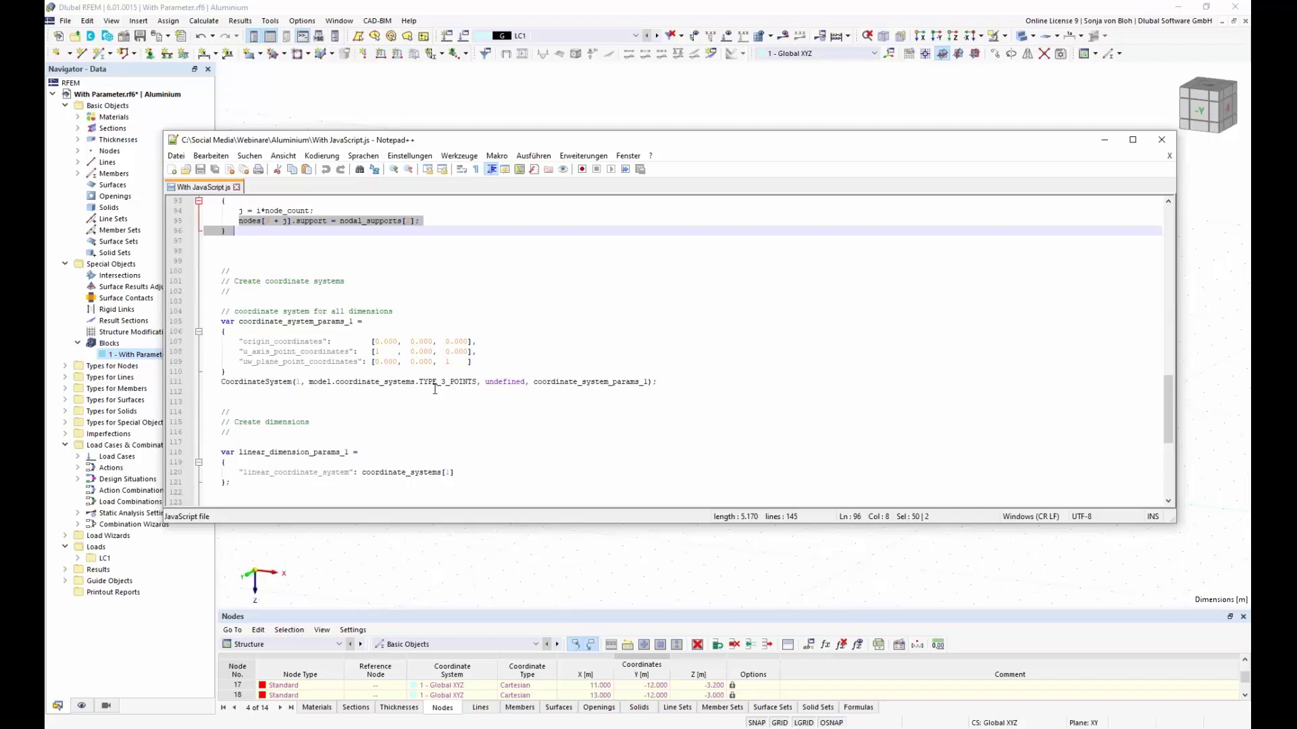
scroll(435, 390, down, 4)
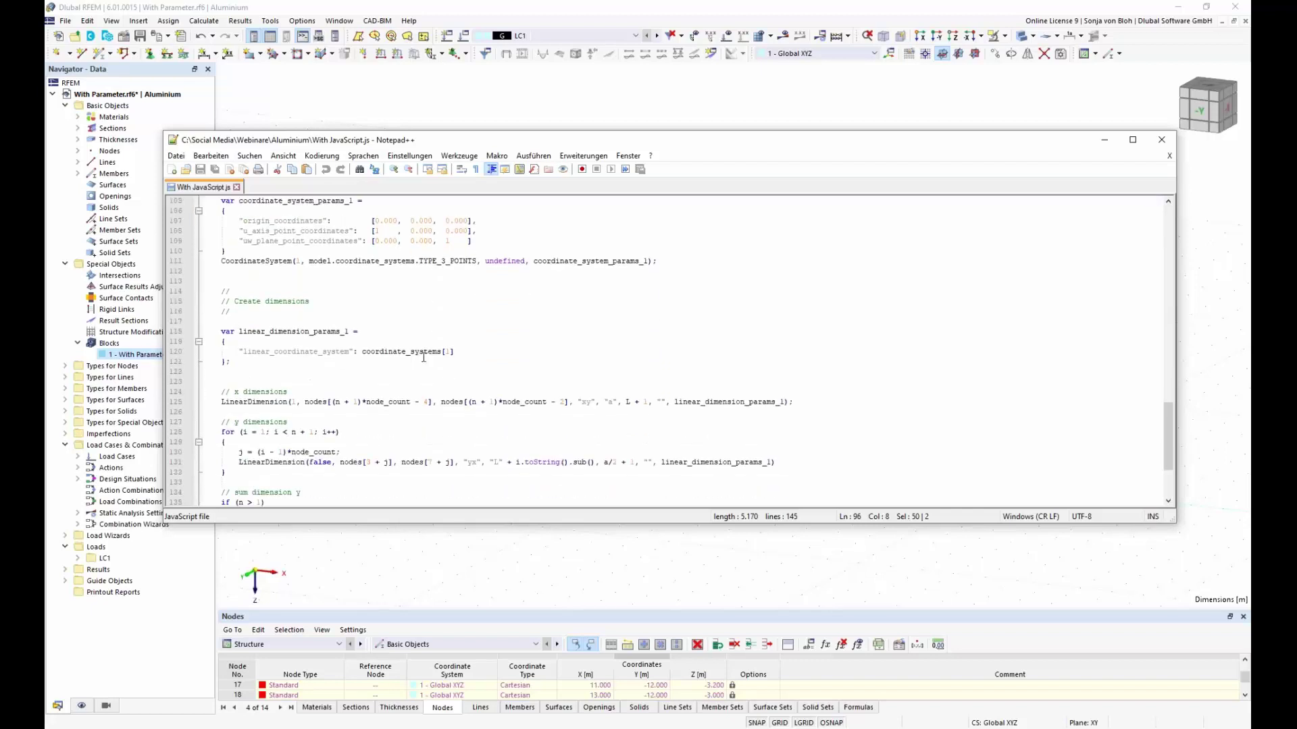
scroll(270, 291, down, 2)
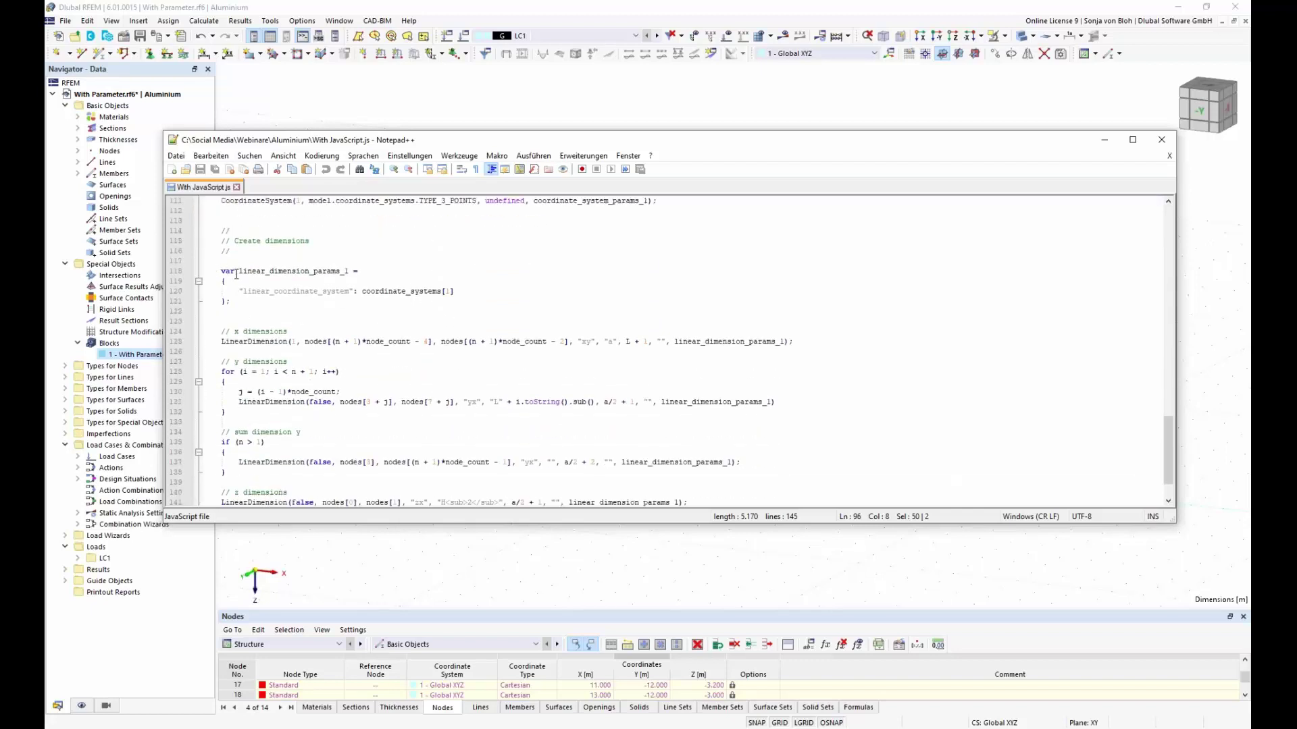
drag(238, 271, 340, 271)
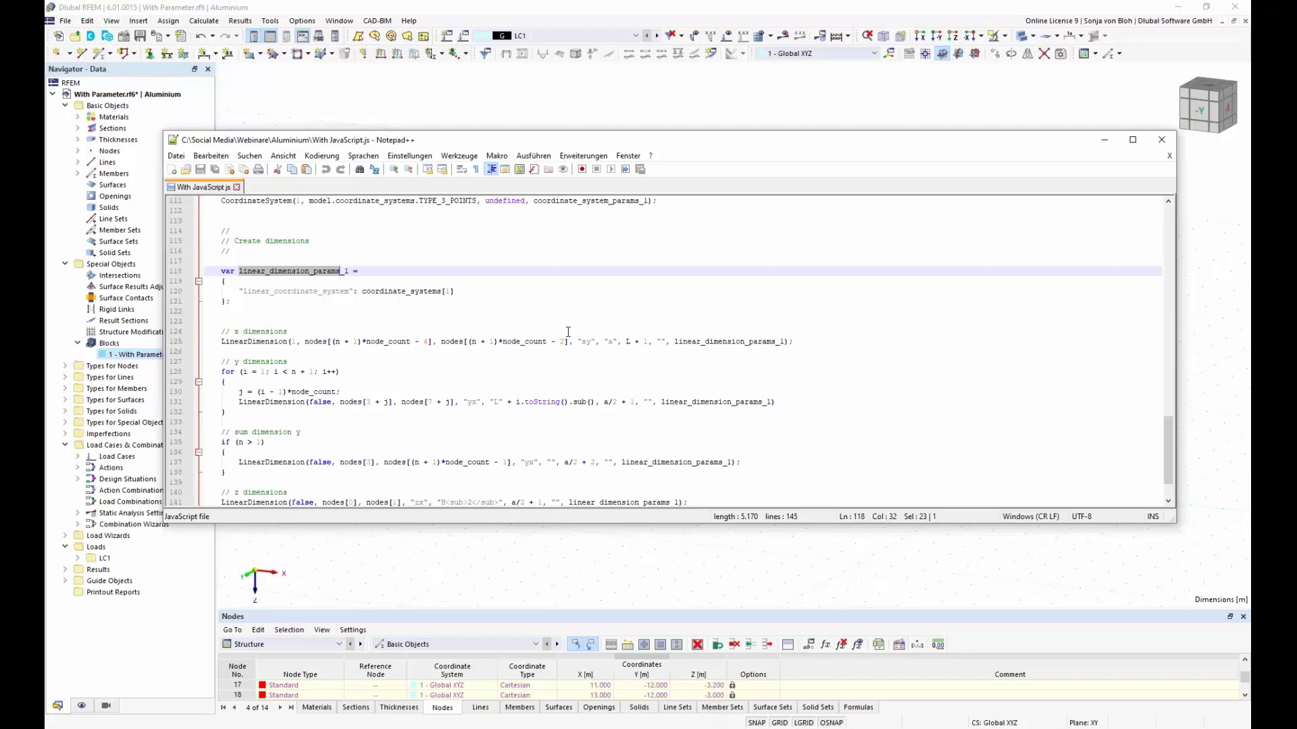
click(1109, 145)
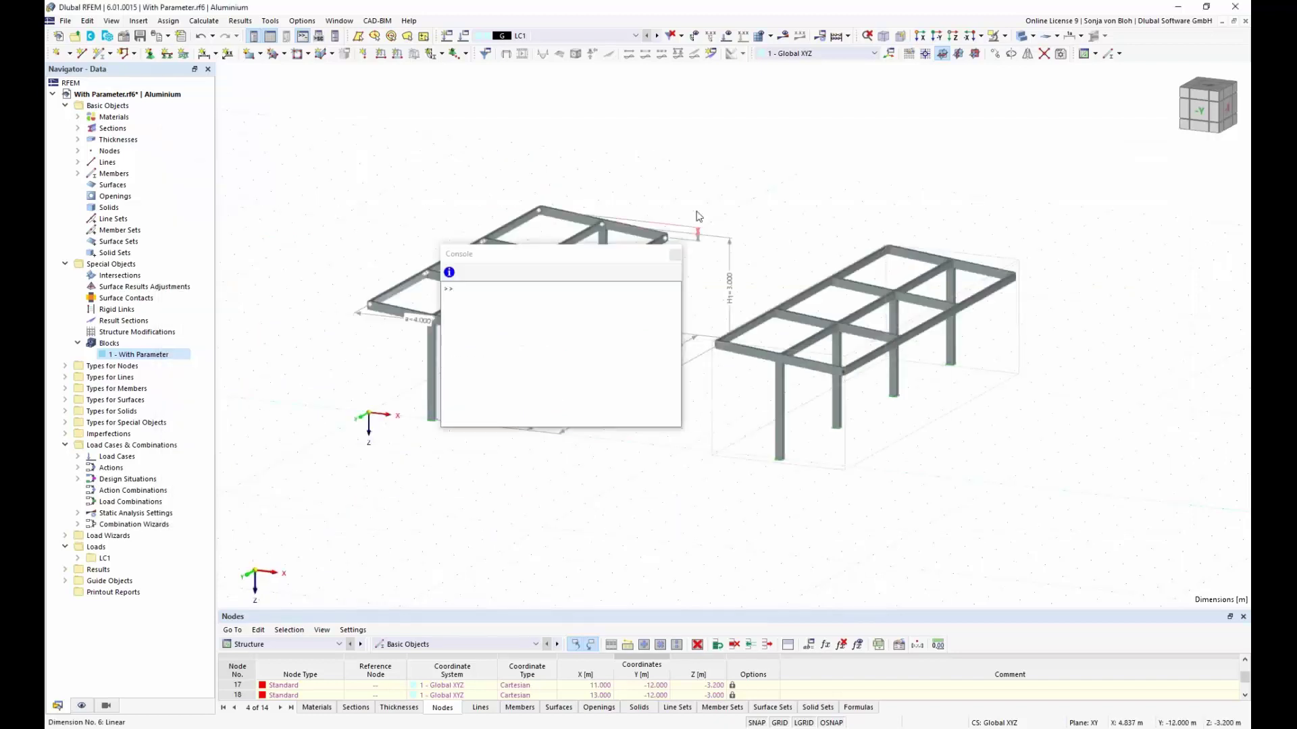
click(674, 256)
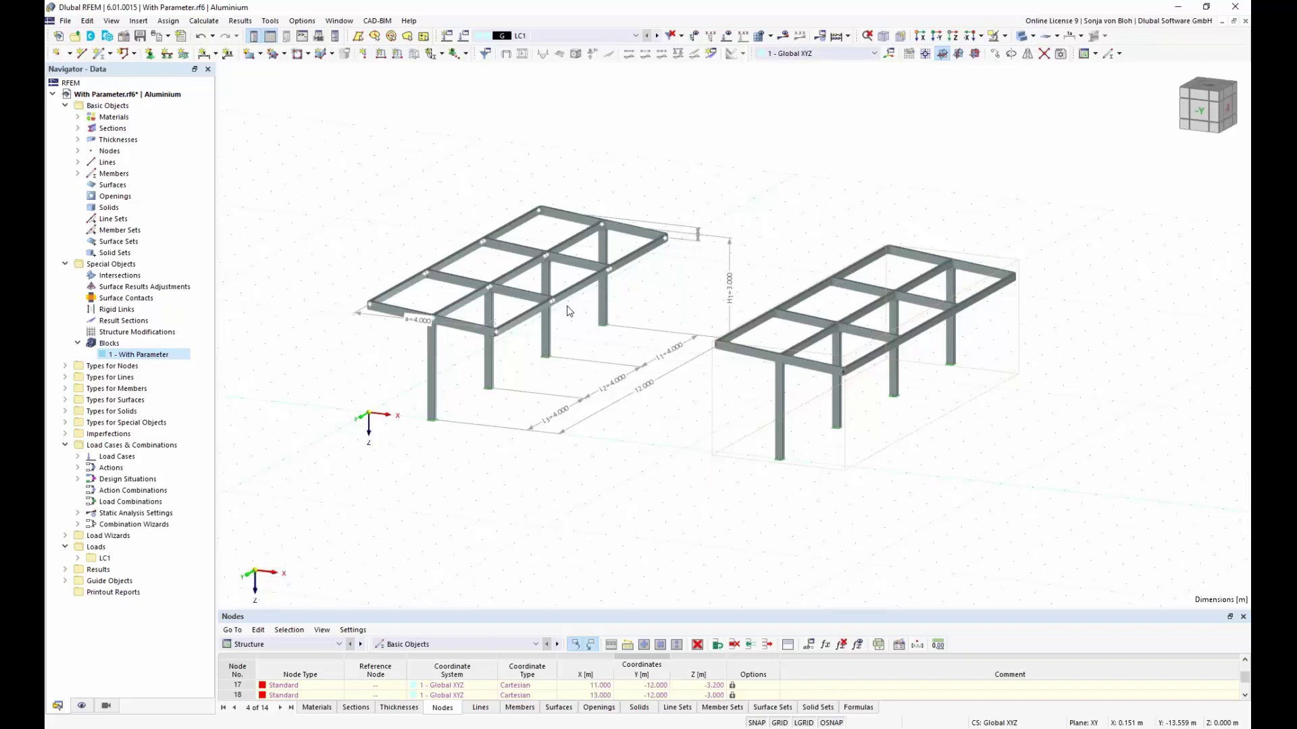
Step: Begin saving the model as a block named With JavaScript, with Beams as its first model category
click(66, 20)
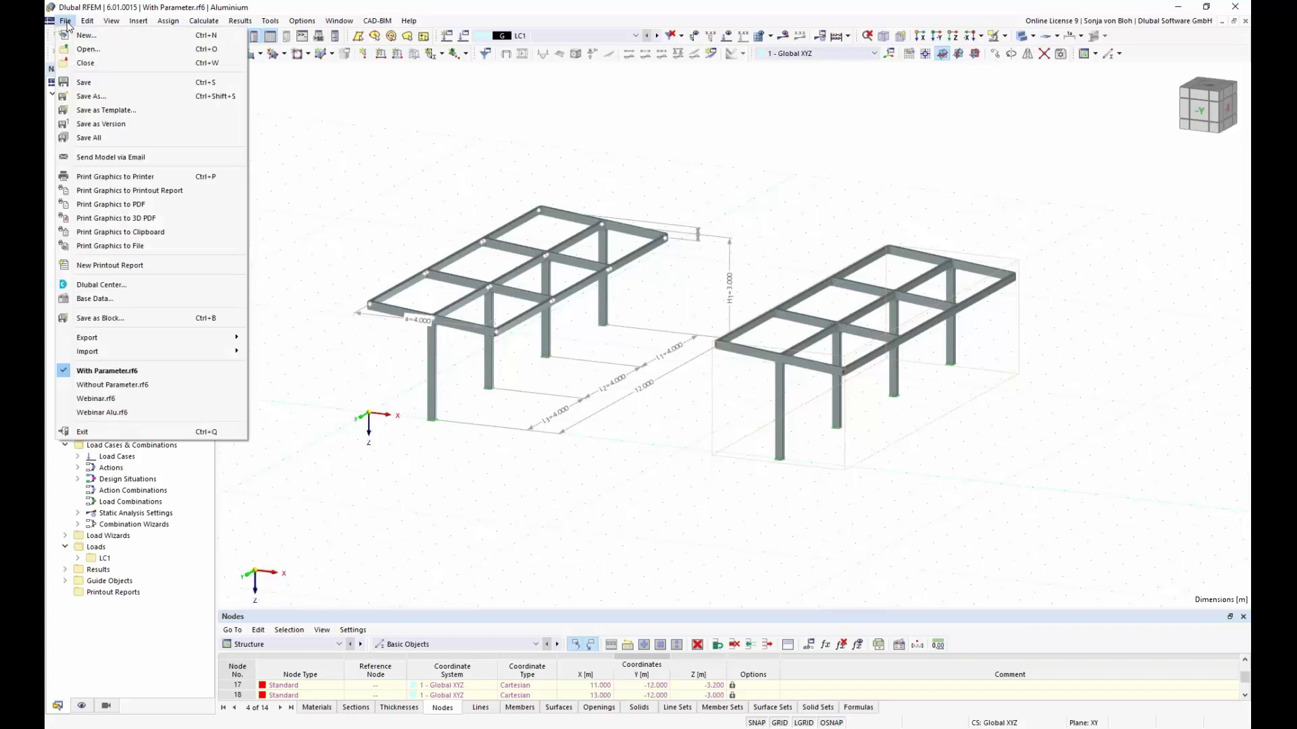
click(125, 319)
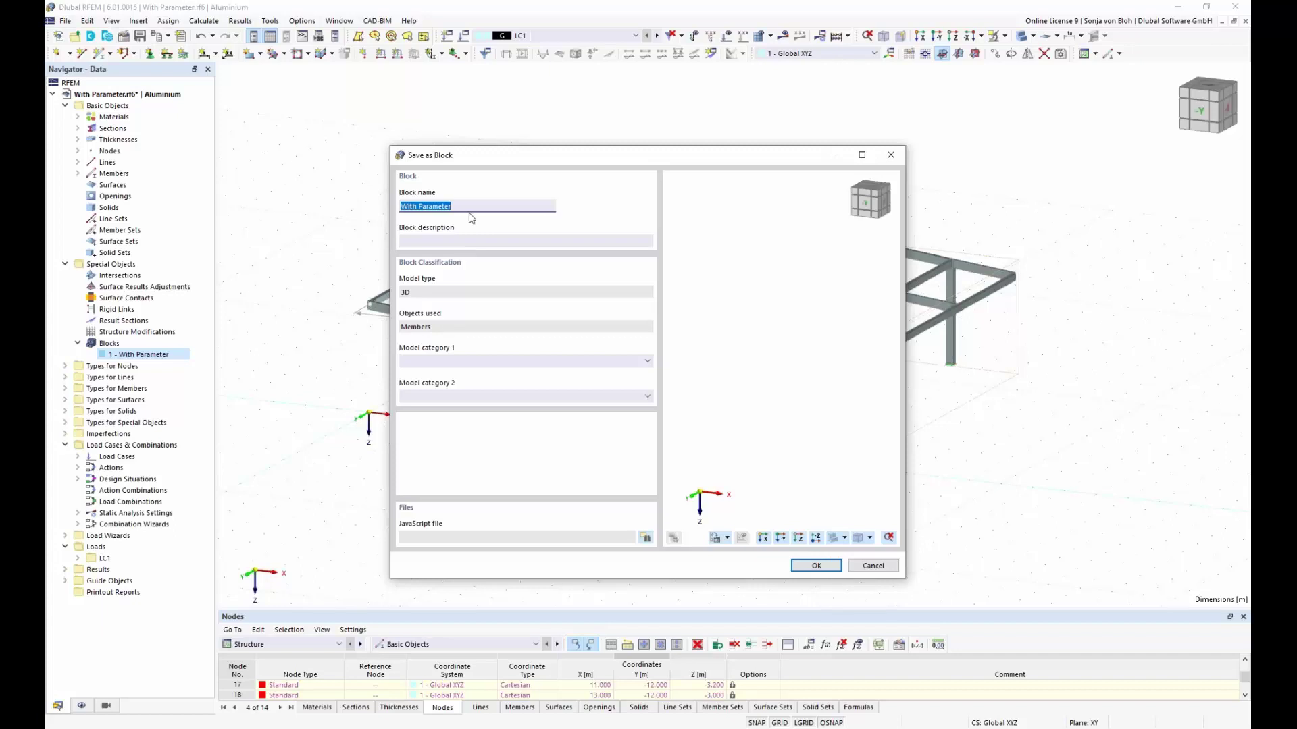
text(With JavaScript)
click(650, 360)
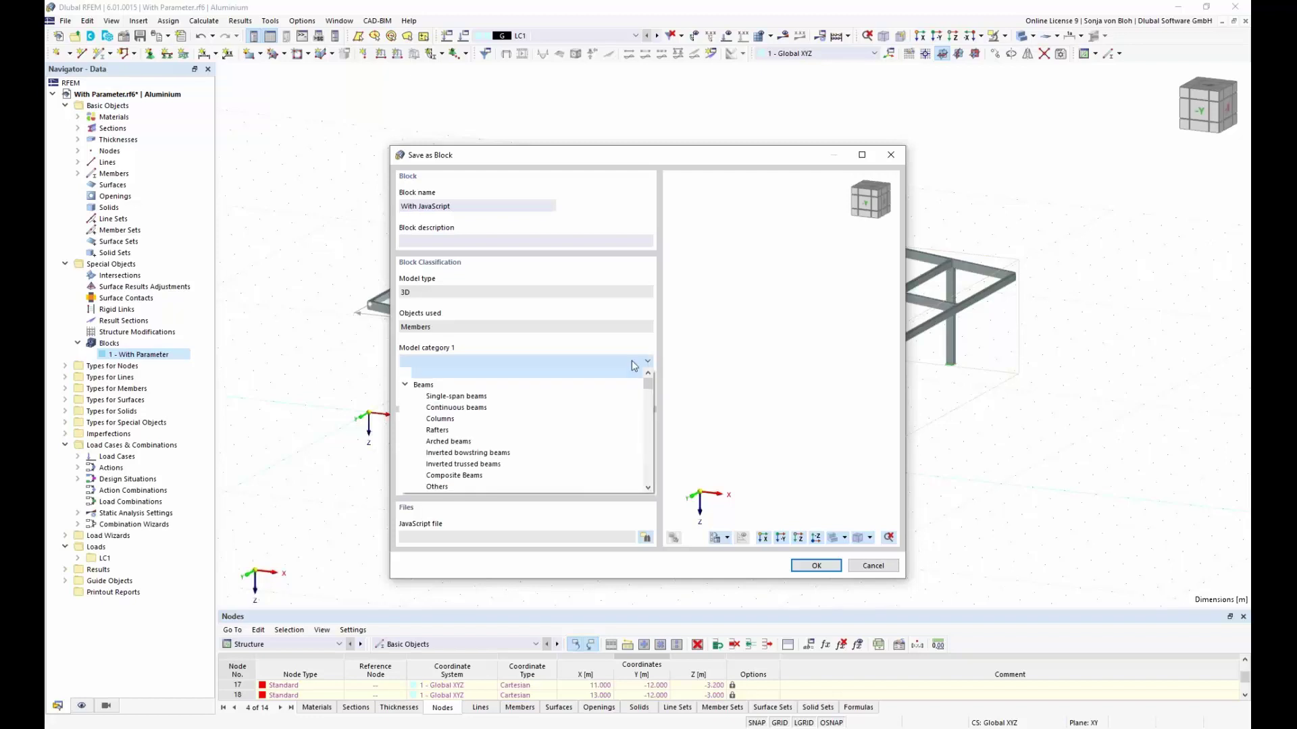
click(606, 385)
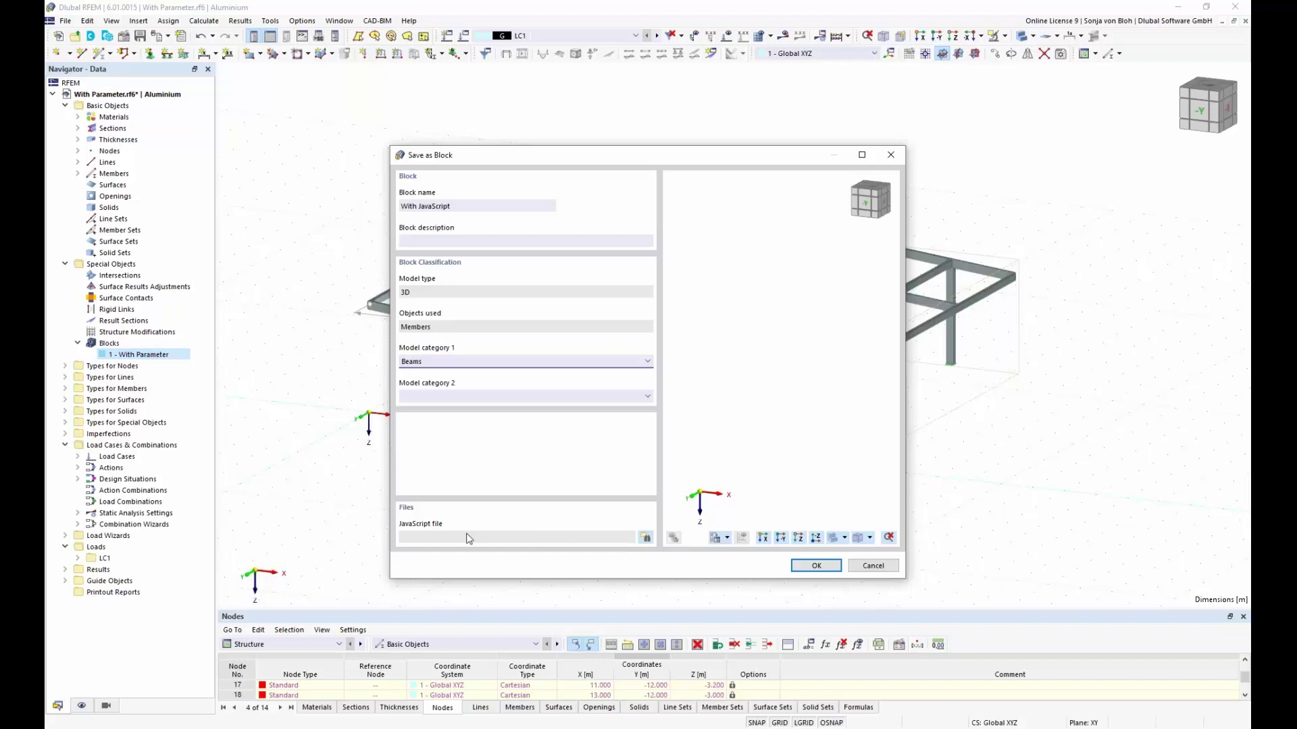
Step: Attach With JavaScript.js from the Aluminium folder as the block's JavaScript file and save the block
click(645, 539)
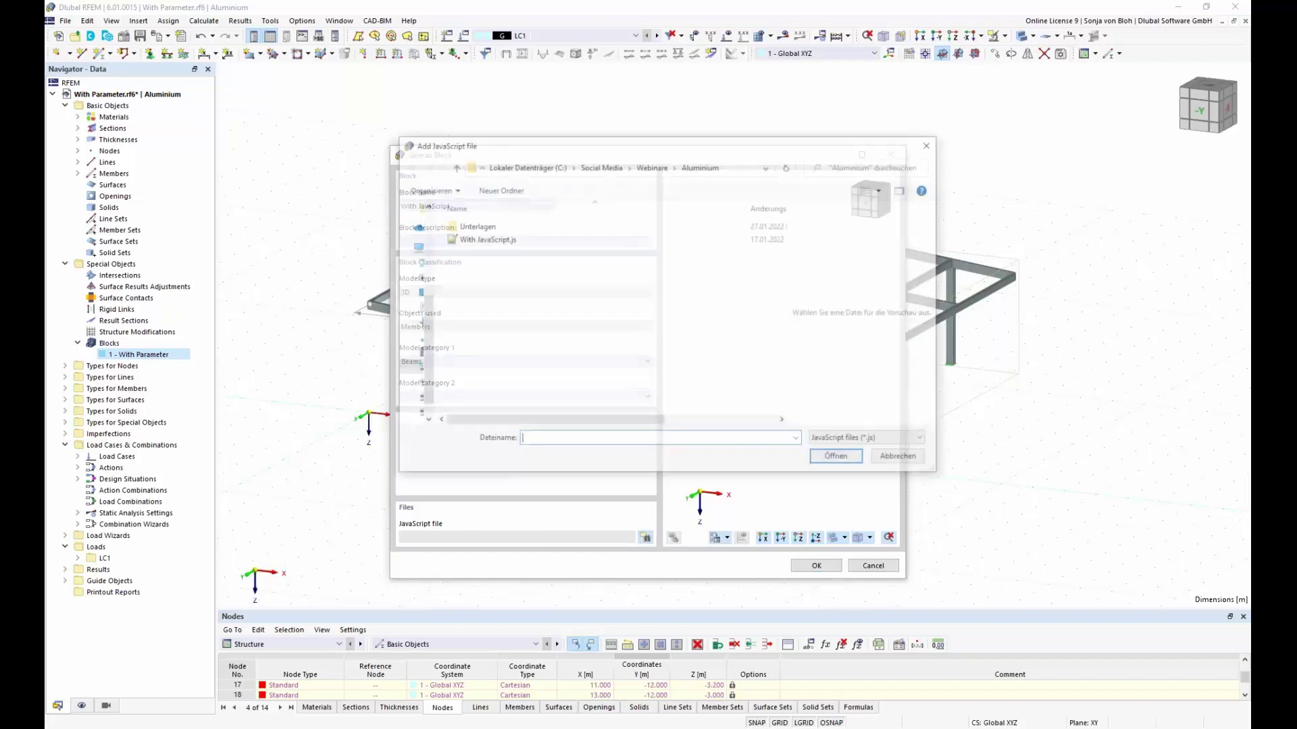
click(505, 241)
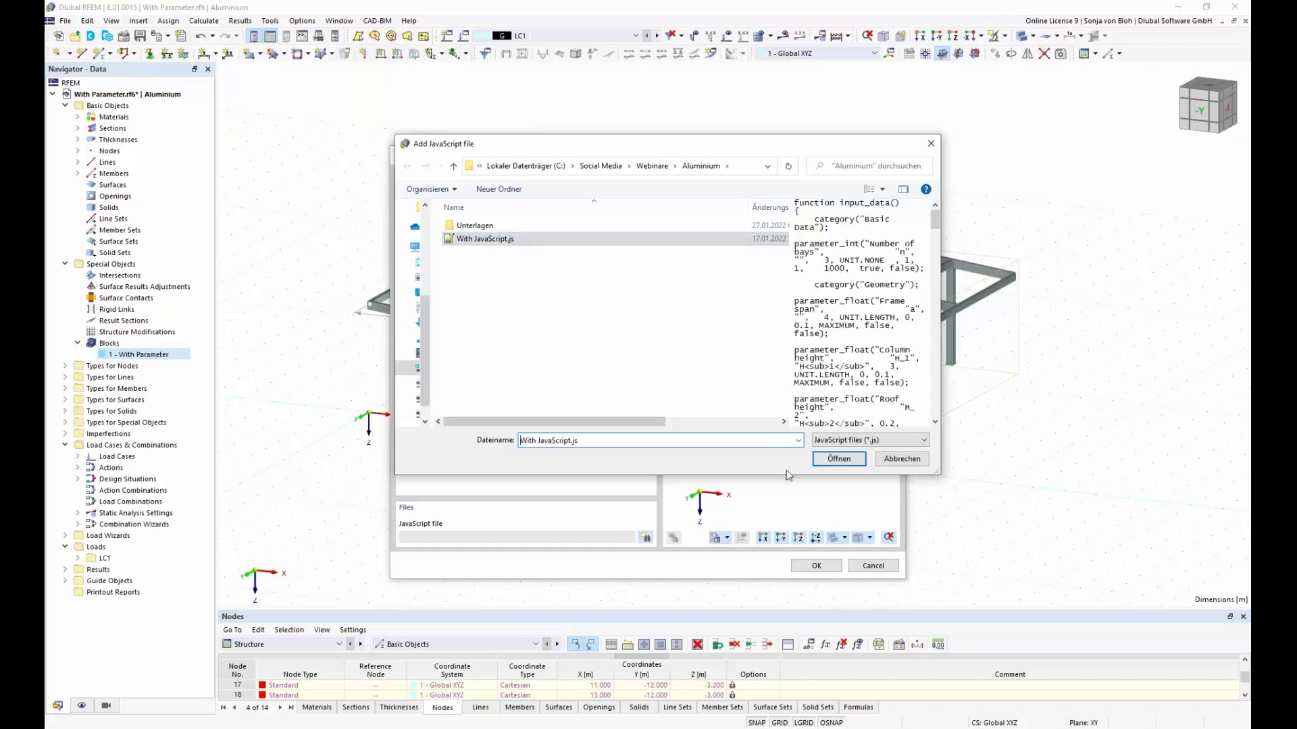
click(836, 459)
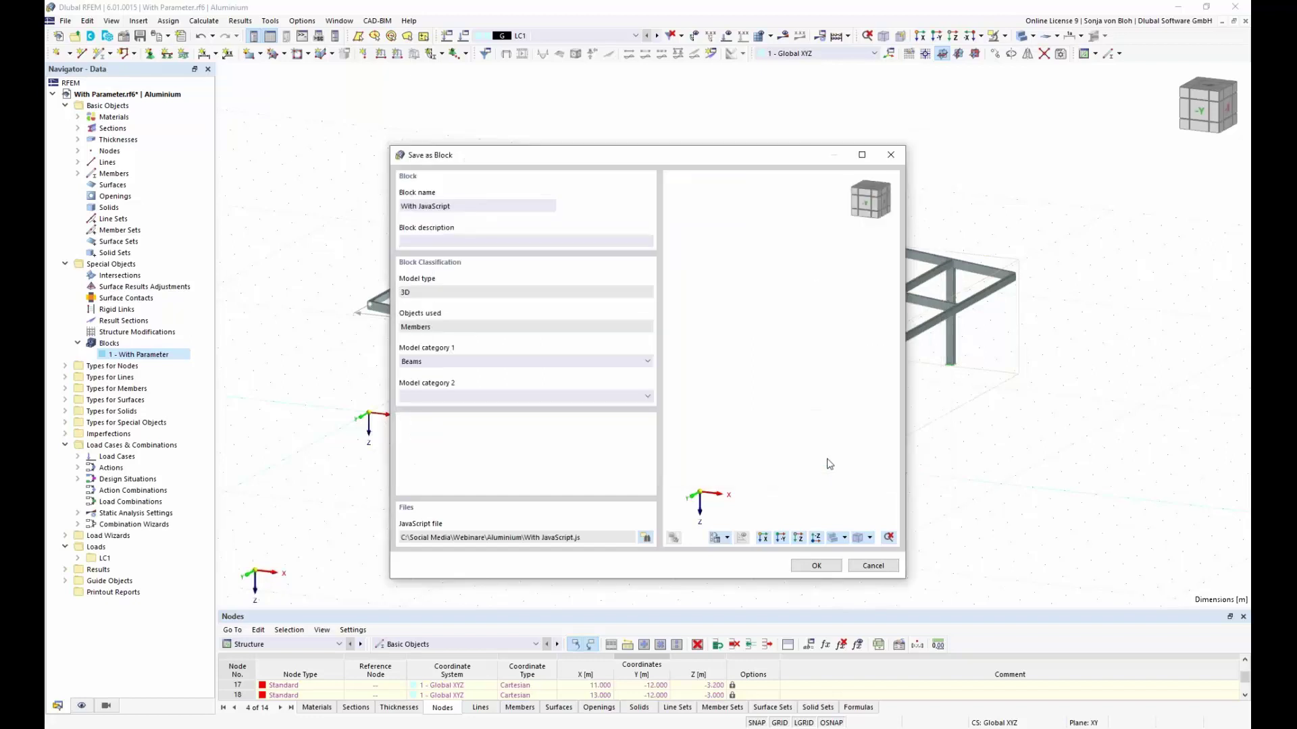
click(817, 566)
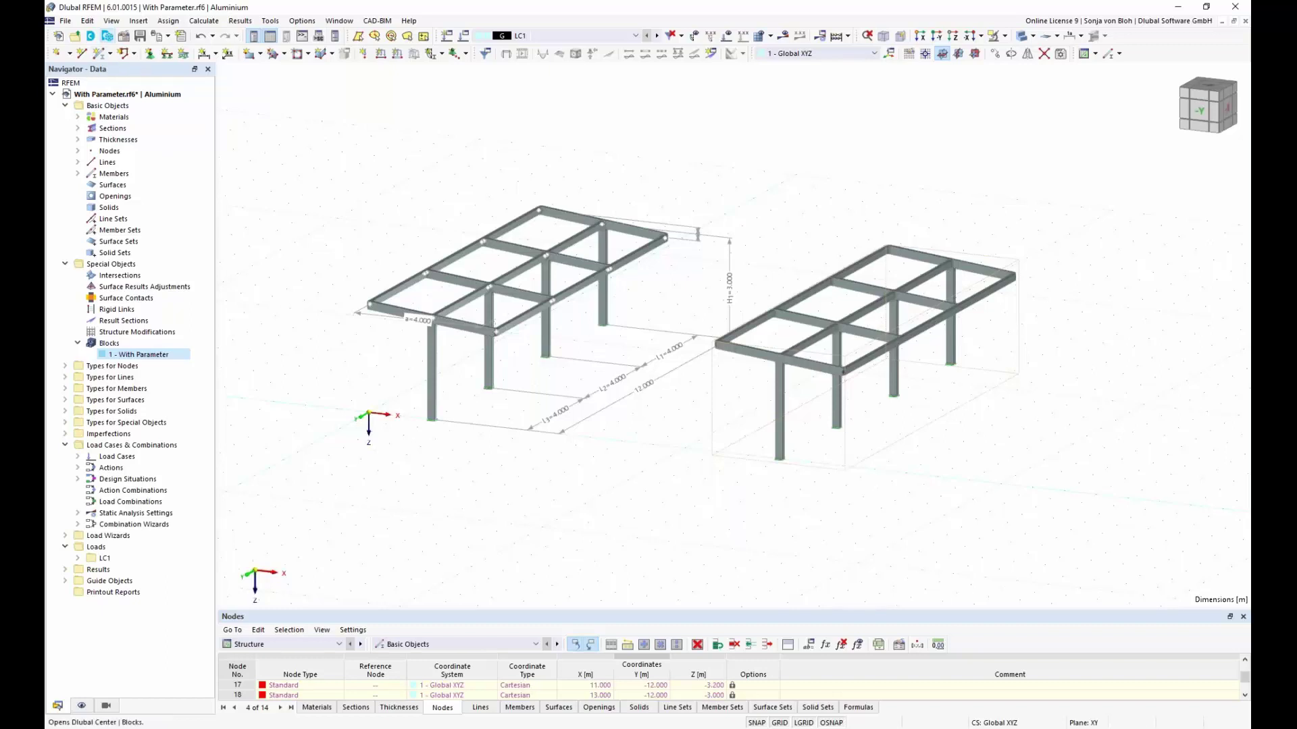
Step: Load the With JavaScript block from the Beams category of the block library for insertion into the model
click(107, 36)
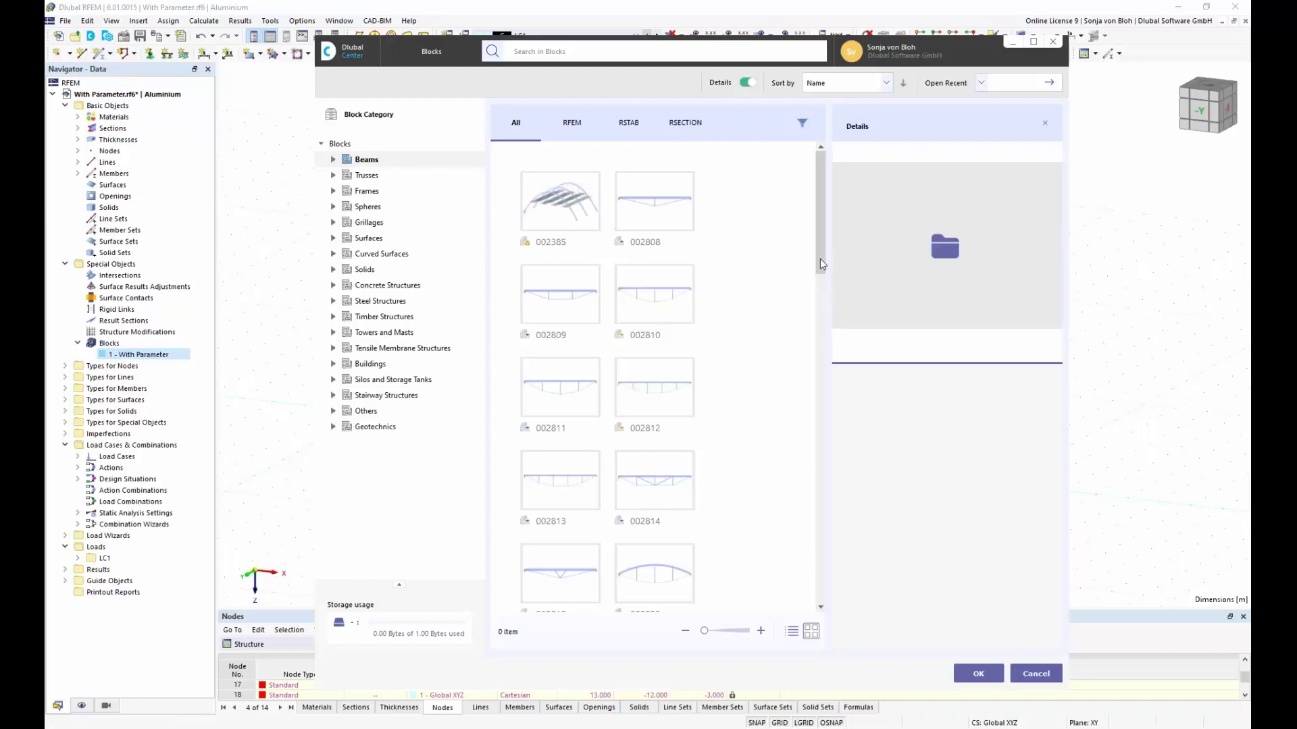
drag(821, 264, 821, 398)
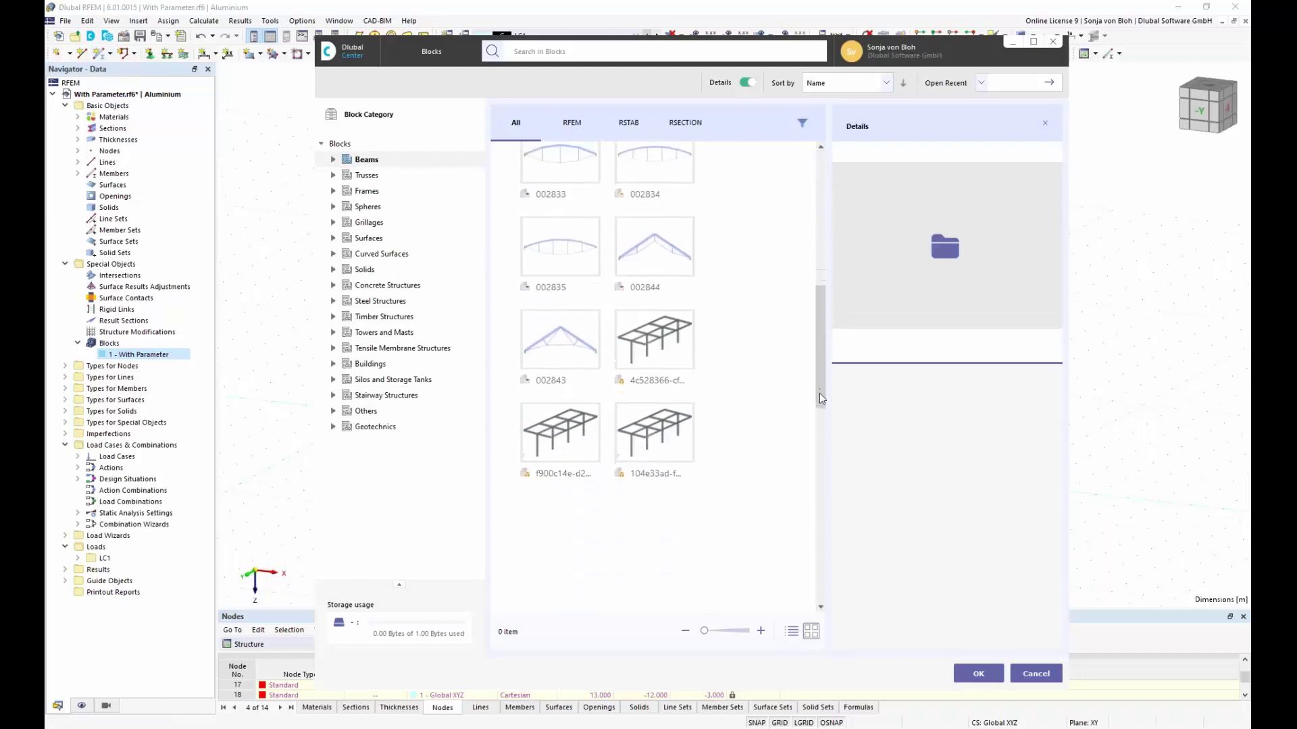
click(663, 340)
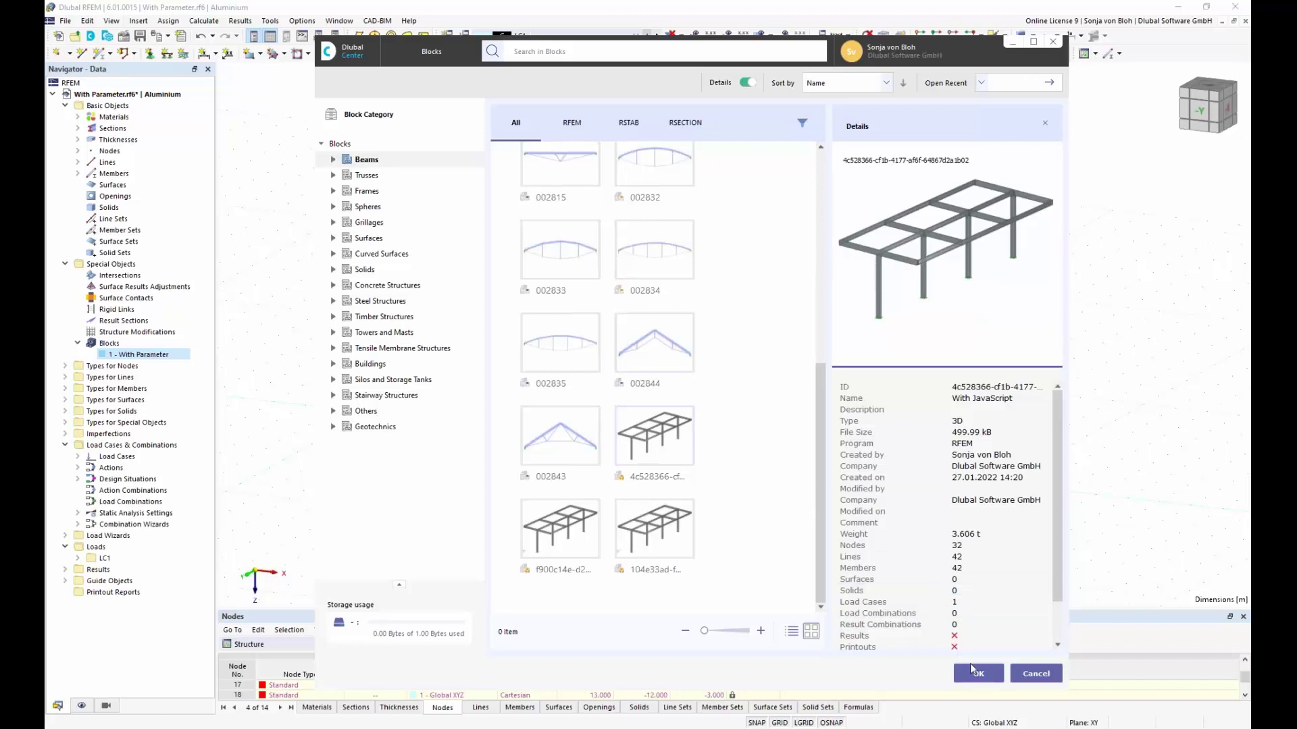
click(976, 672)
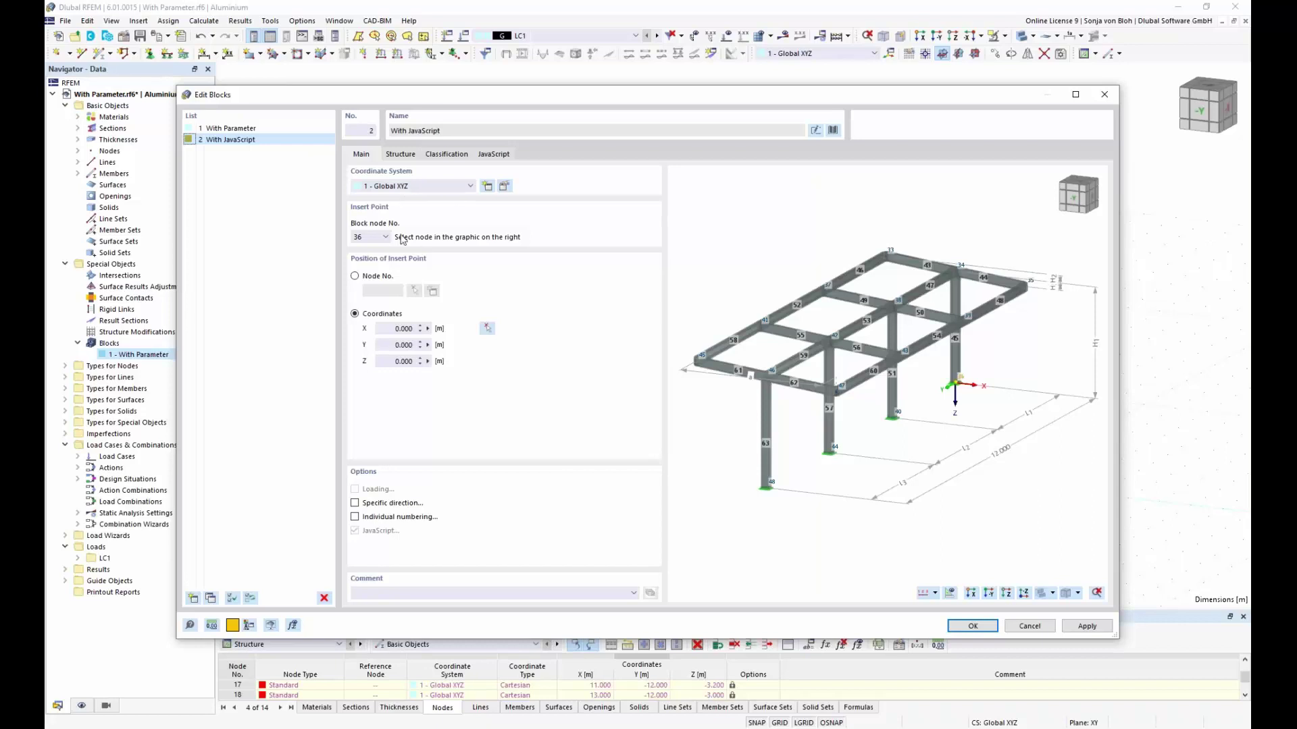
Step: Try the With JavaScript block with the number of bays set to 5, and close the block's settings
click(401, 154)
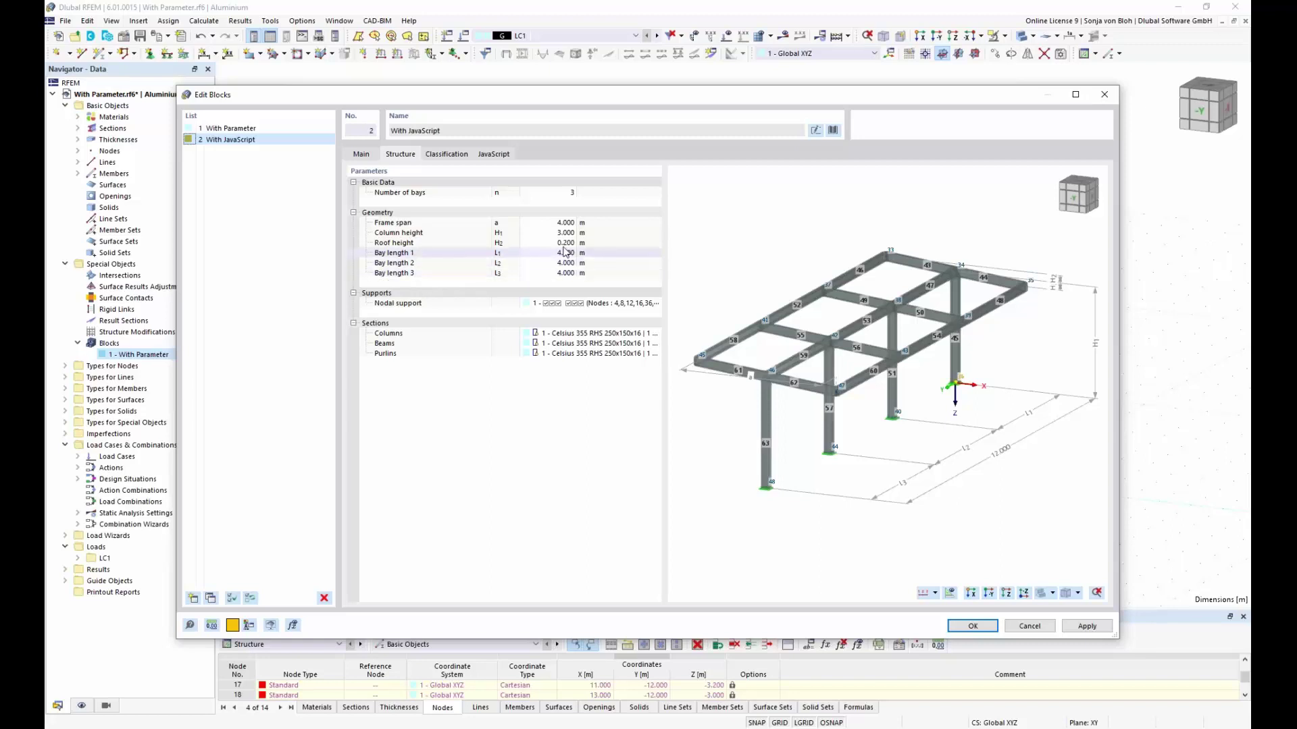
click(559, 192)
text(5)
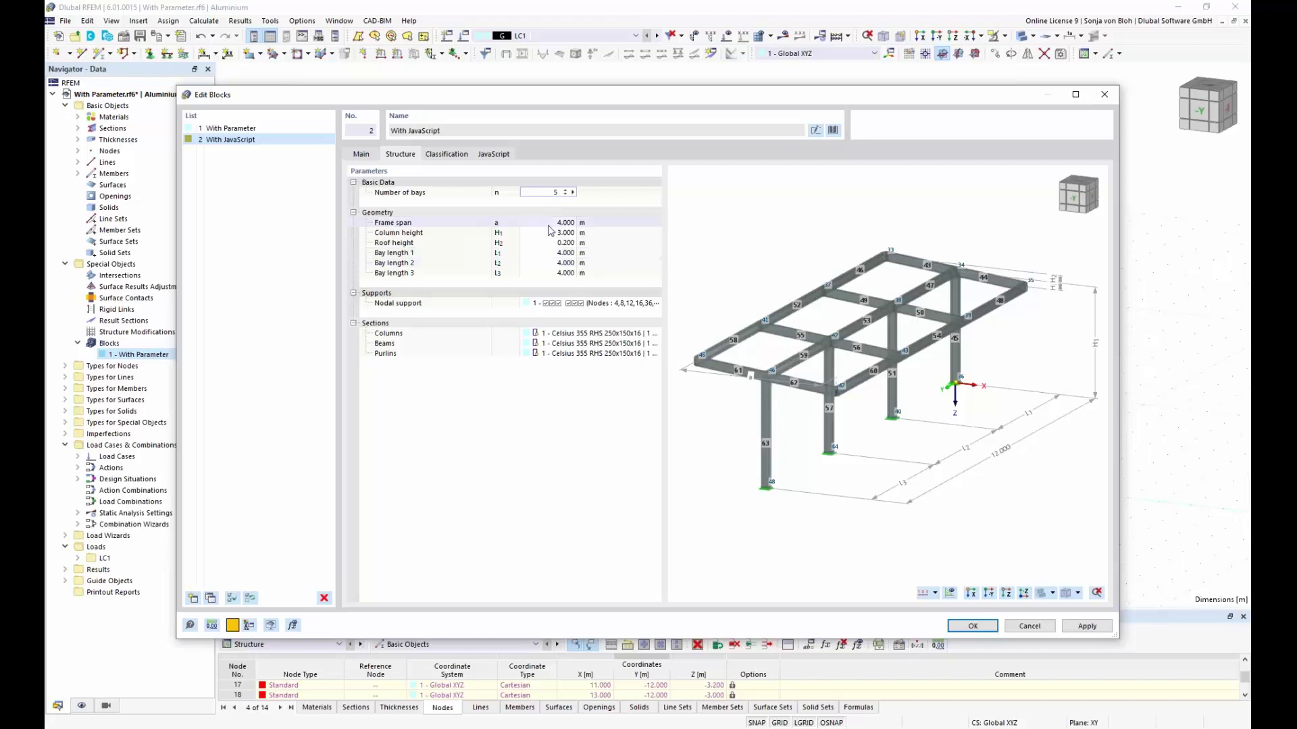
key(Return)
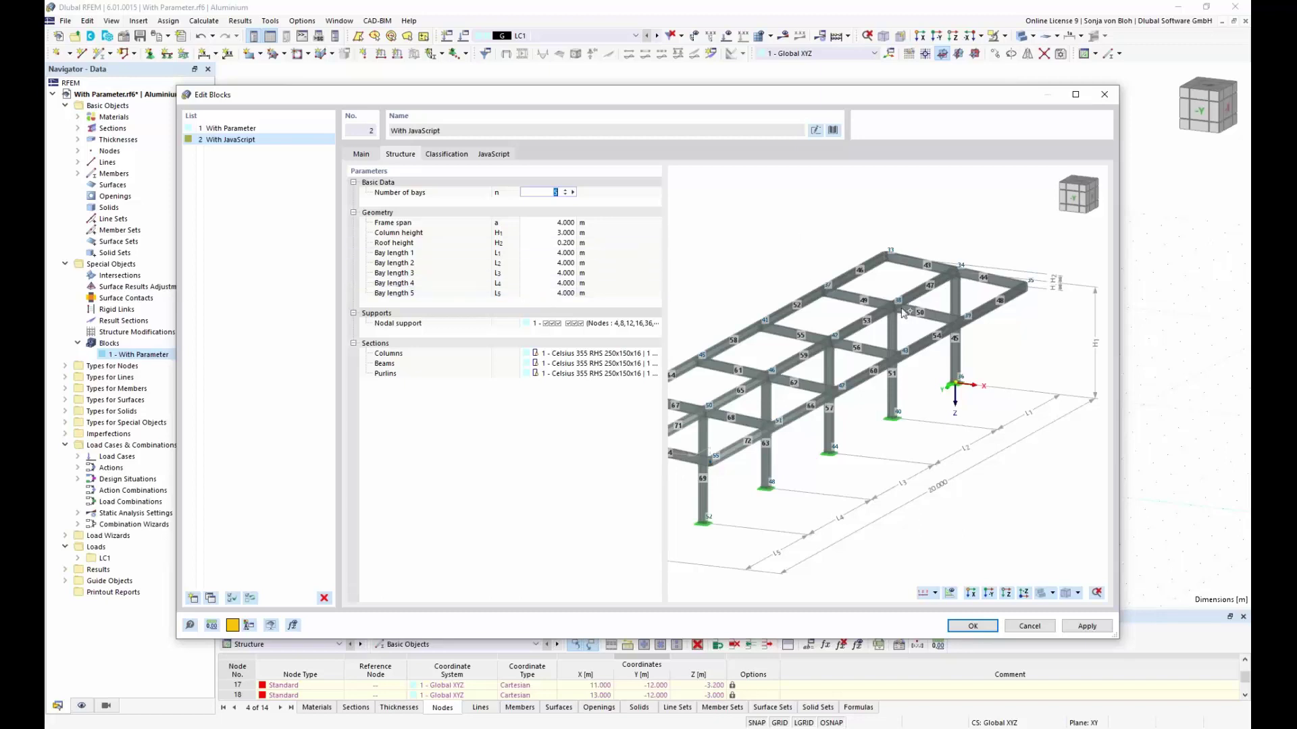
click(973, 626)
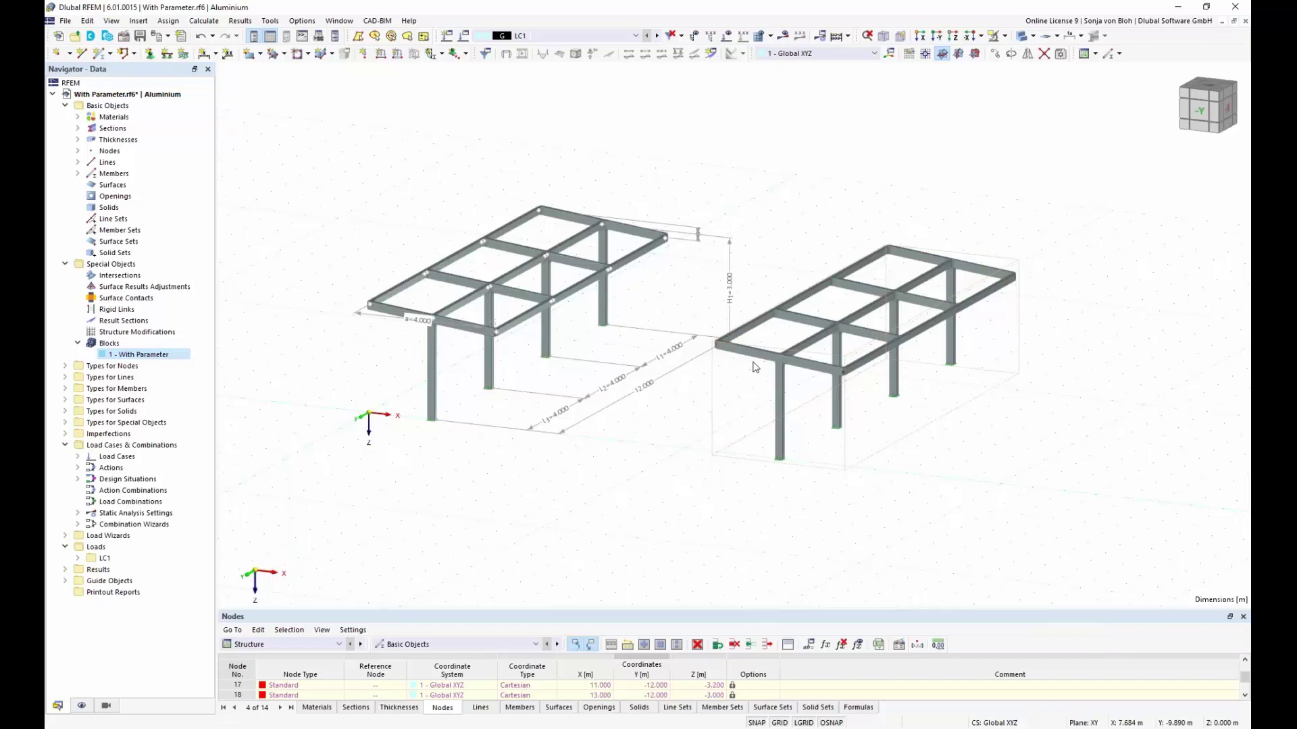
Step: Close the With Parameter.rf6 model without saving its changes
click(65, 21)
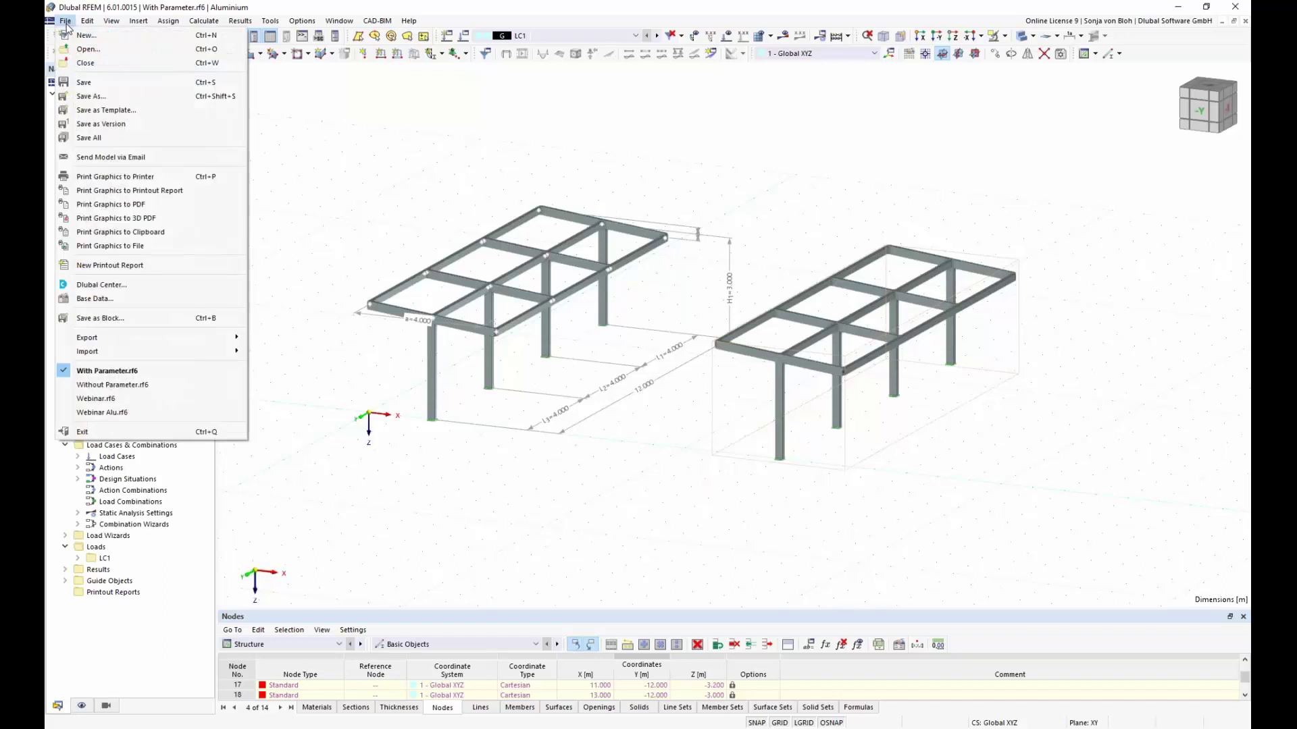
click(85, 63)
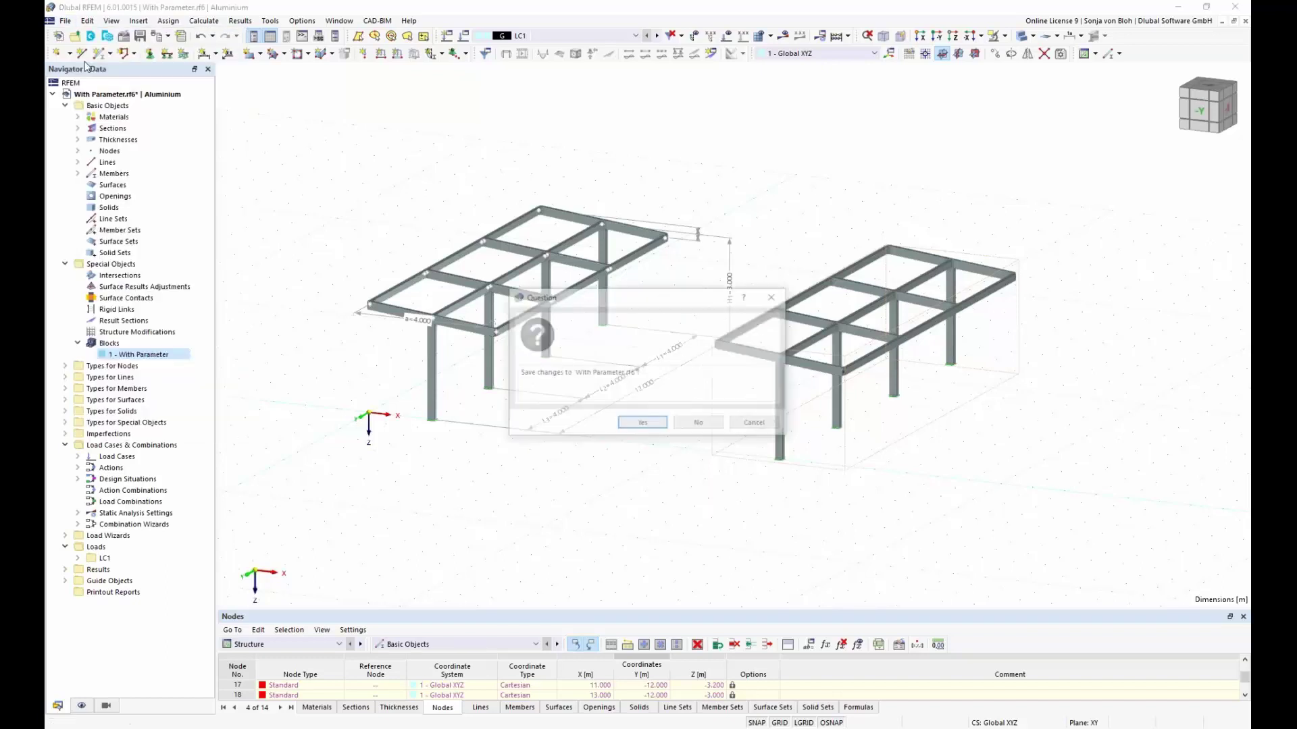
click(704, 425)
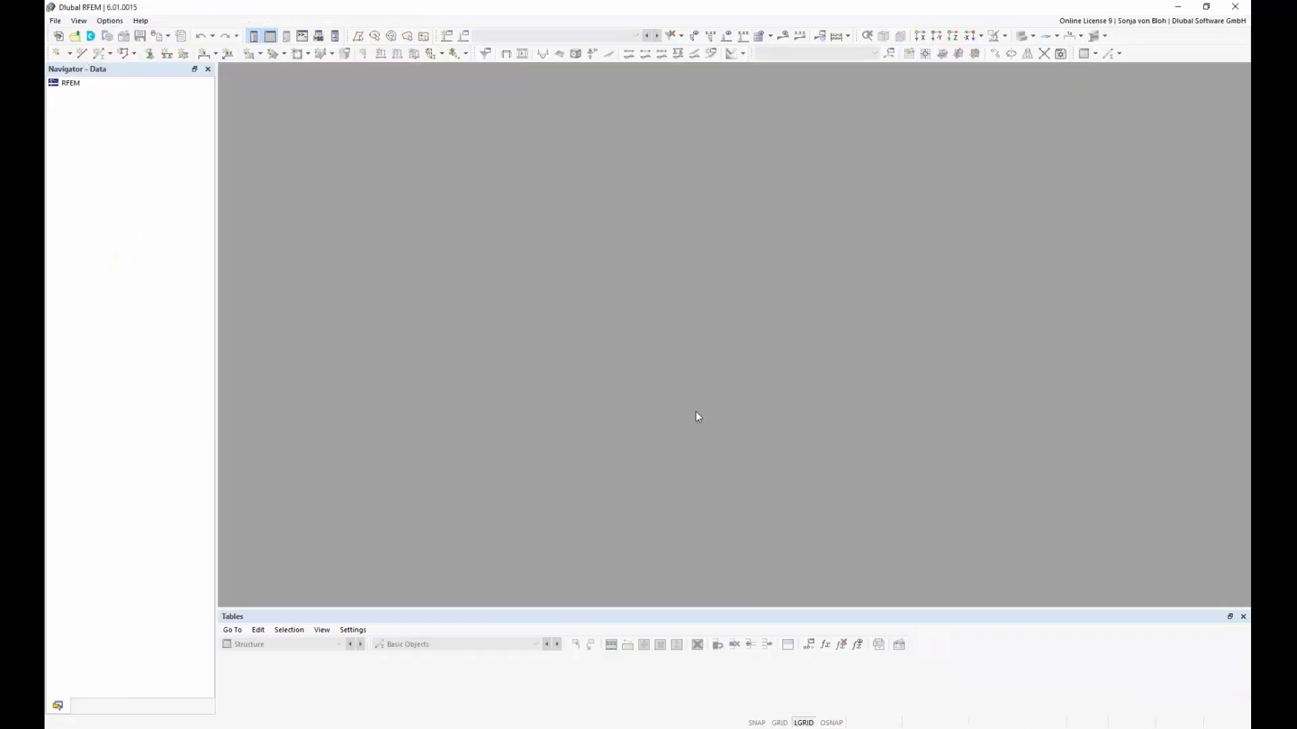
Step: Start a new model named Webinar in the Aluminium project and activate the Aluminum Design add-on
click(57, 21)
click(79, 34)
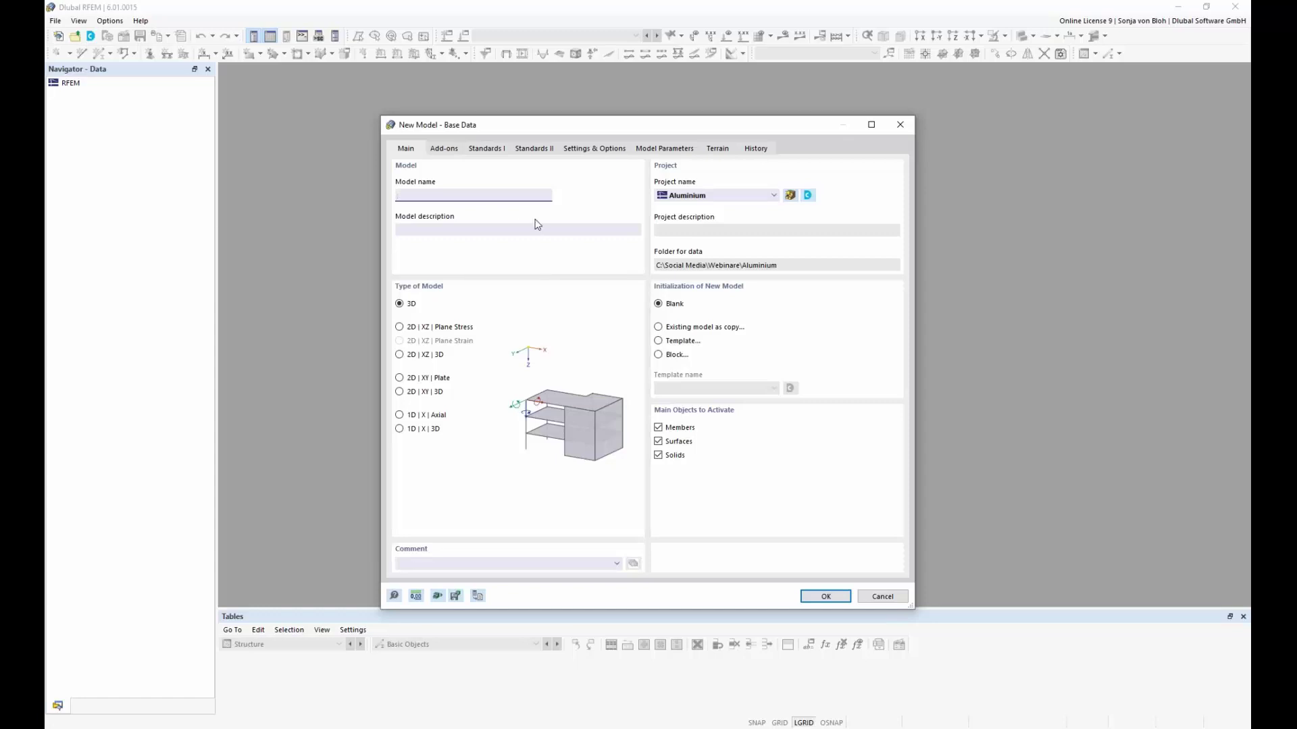
text(Webinar)
click(445, 149)
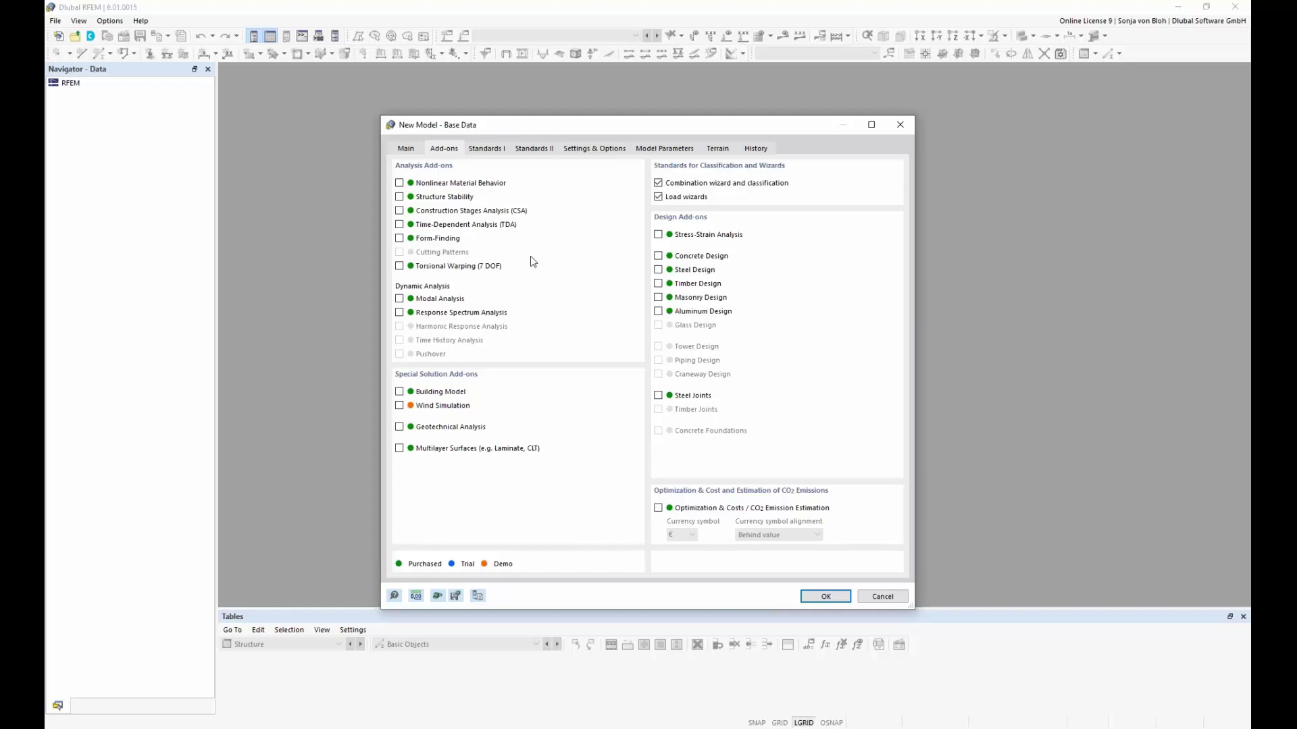
click(658, 311)
Step: Set the load case classification and combination standard to EN 1990 with the German annex DIN | 2012-08
click(498, 150)
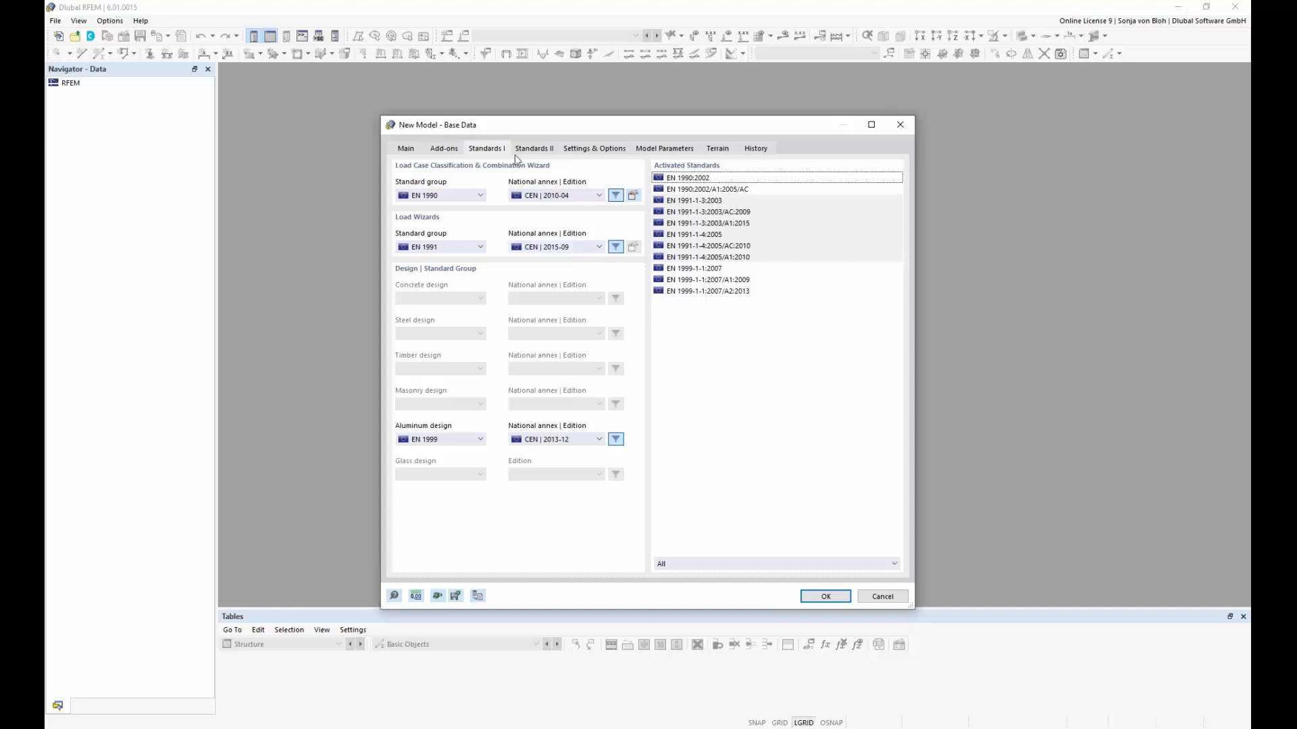
click(481, 196)
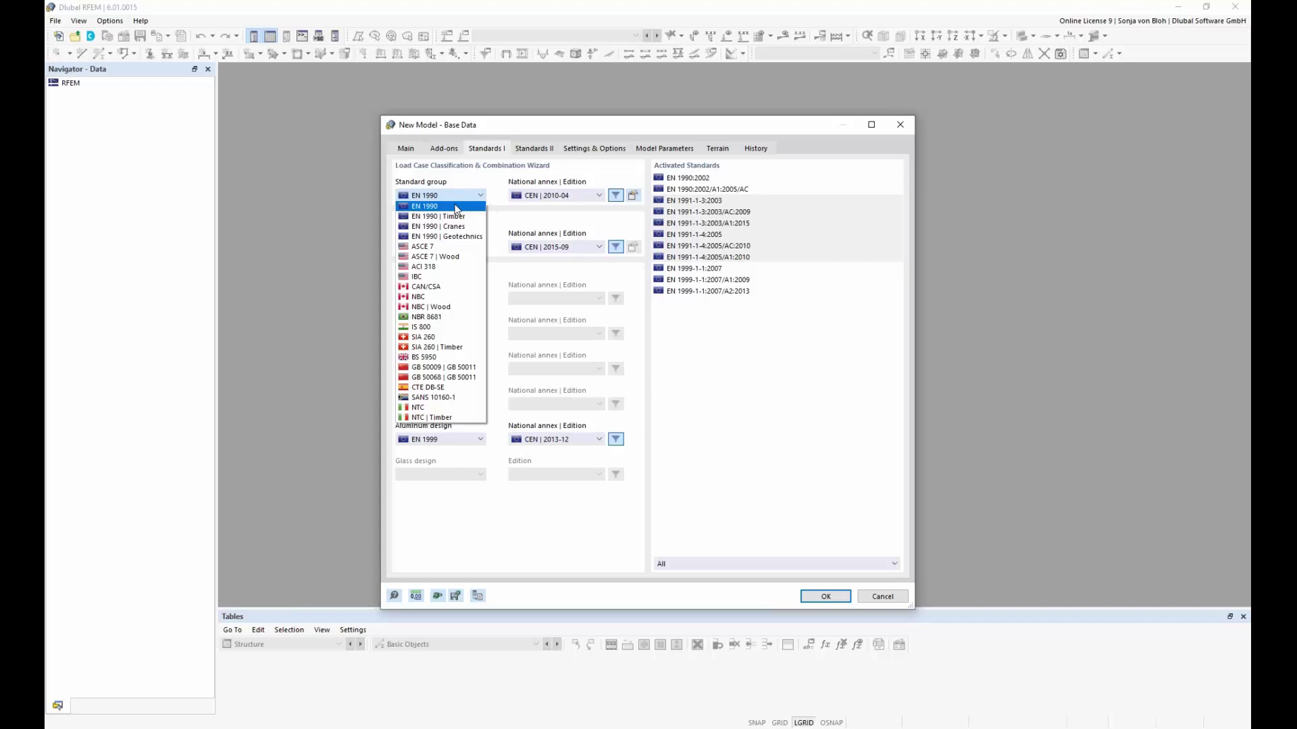
click(456, 207)
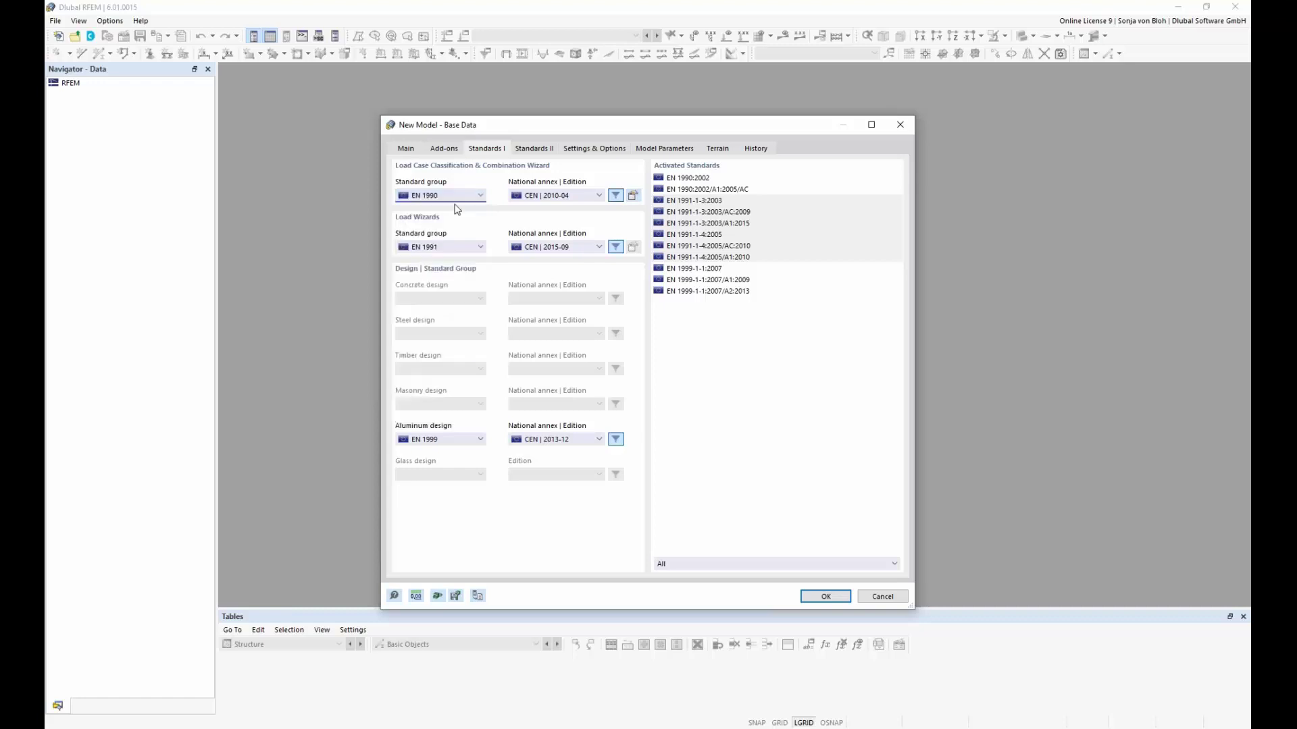
click(599, 196)
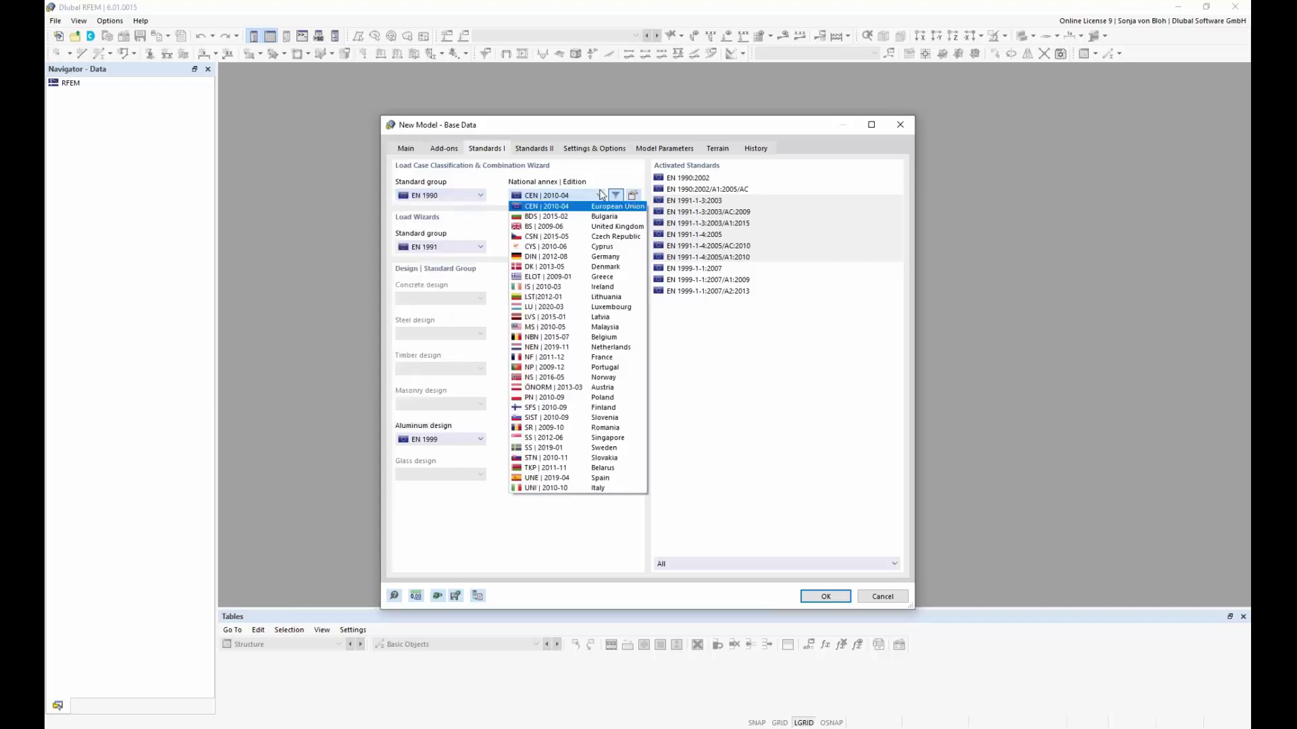
click(567, 258)
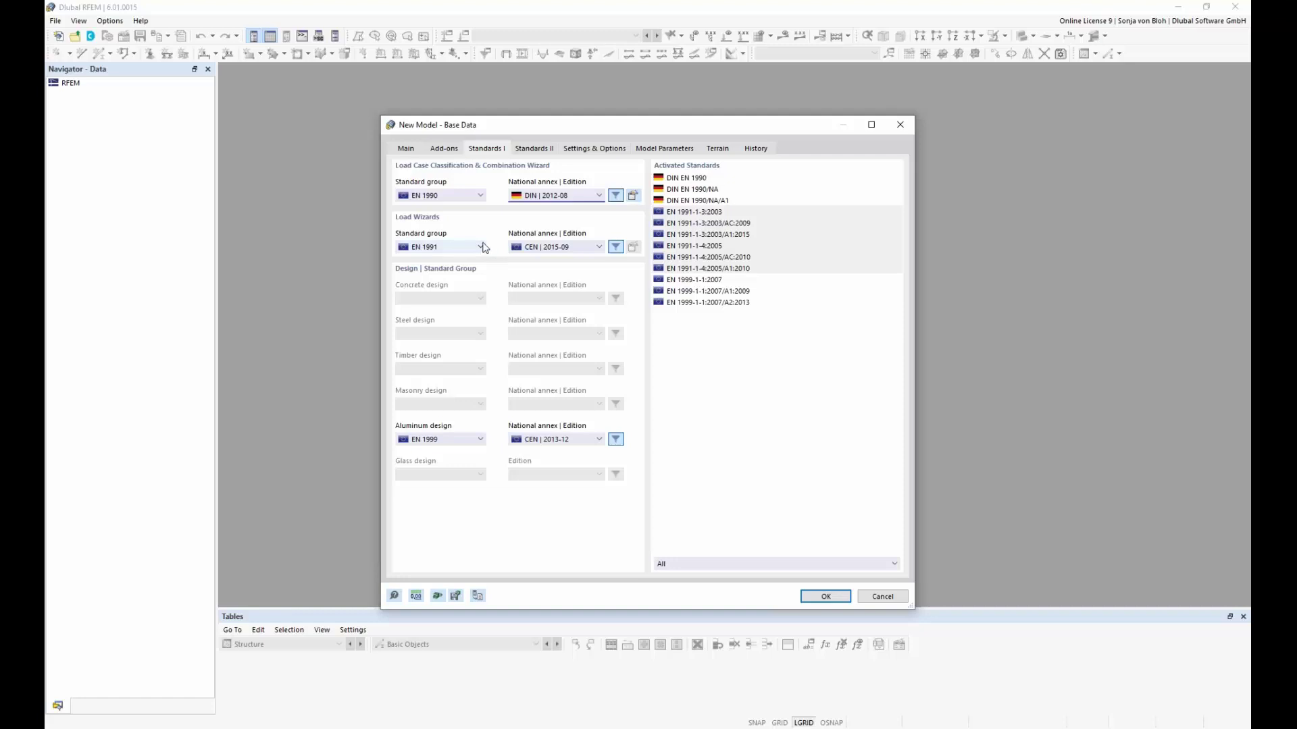
Step: Keep EN 1991 for the load wizards and set its national annex to DIN | 2019-04
click(481, 248)
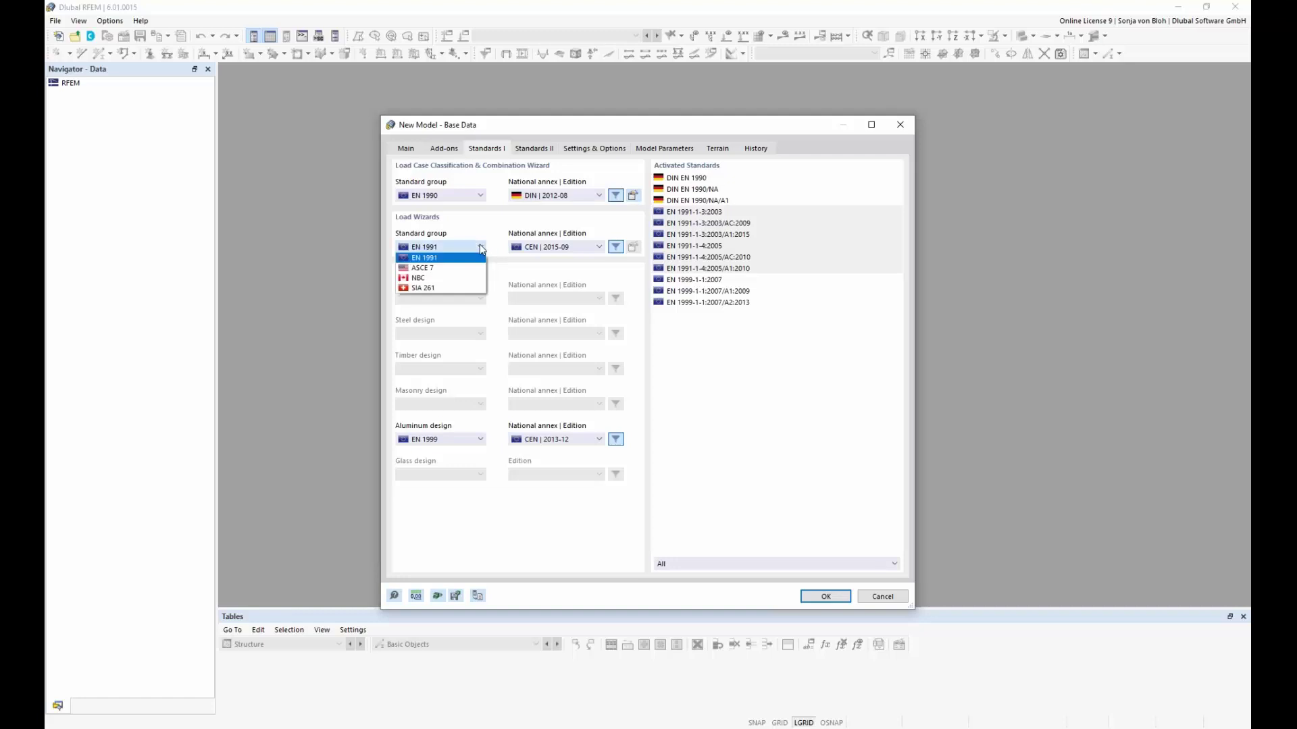
click(480, 247)
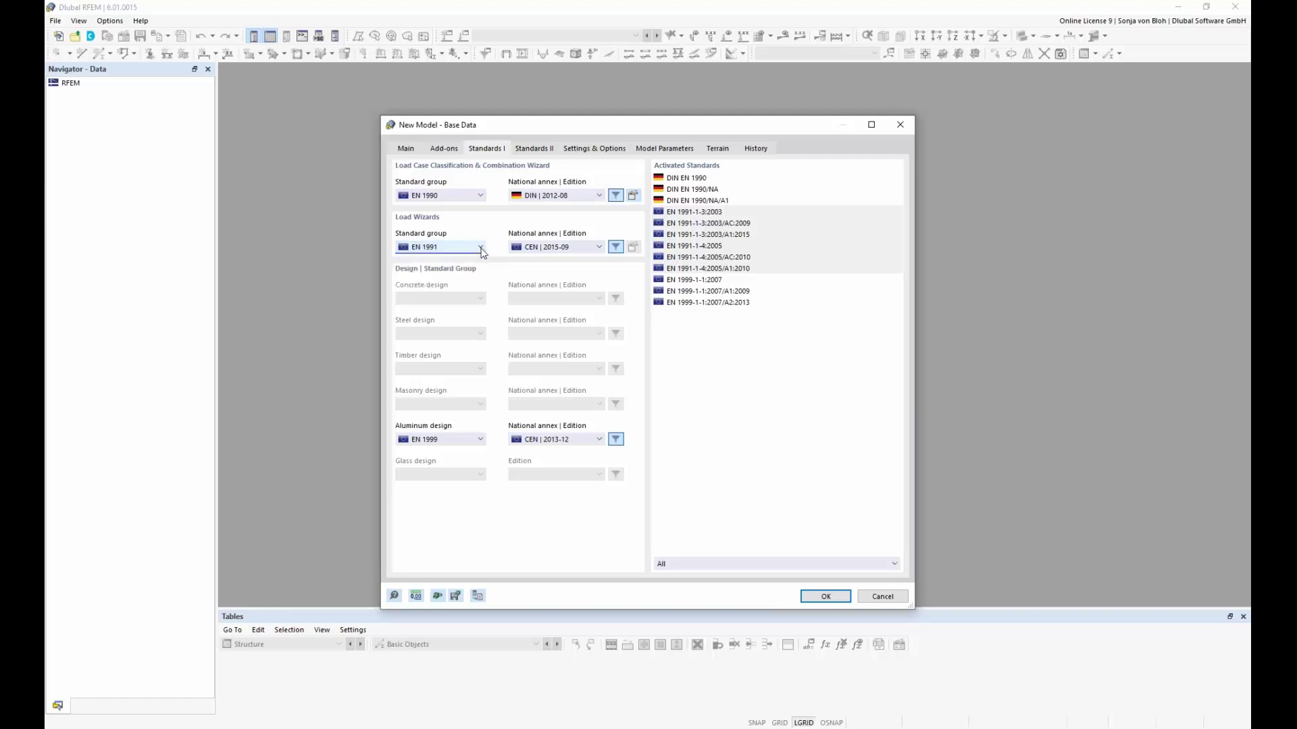
click(599, 248)
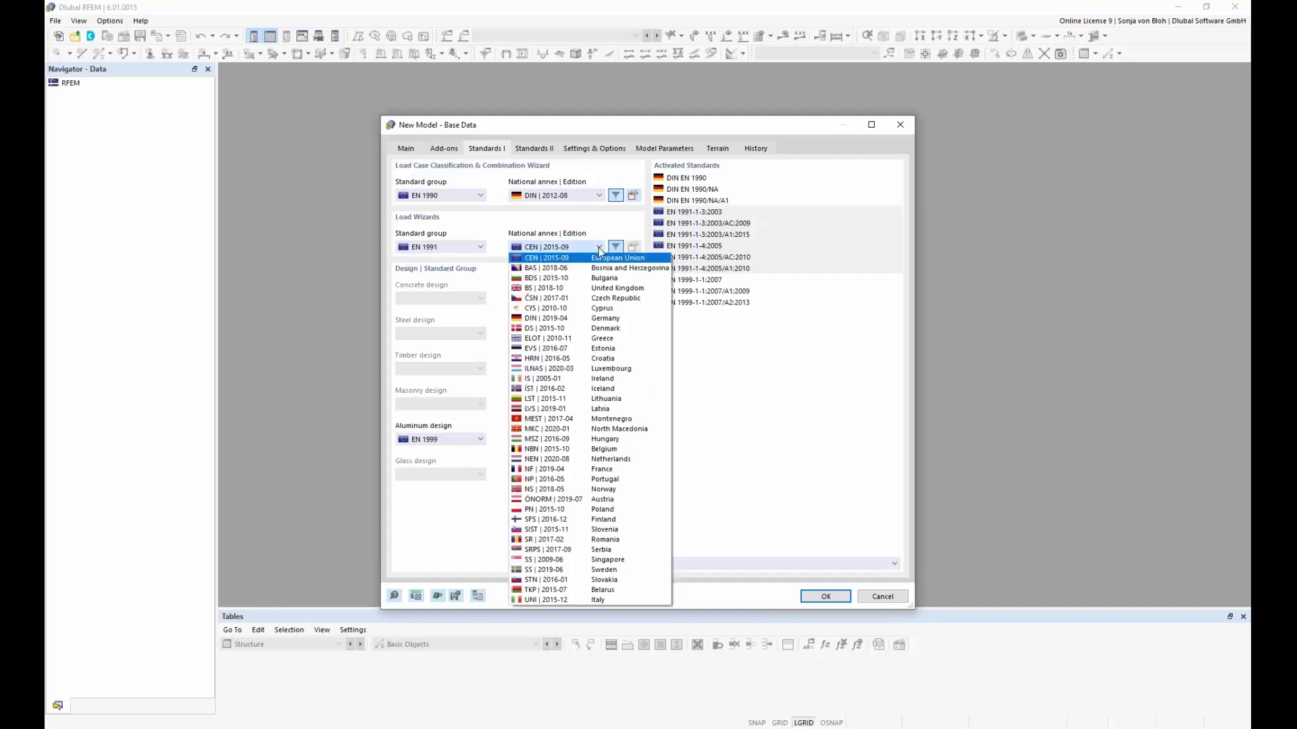
click(569, 319)
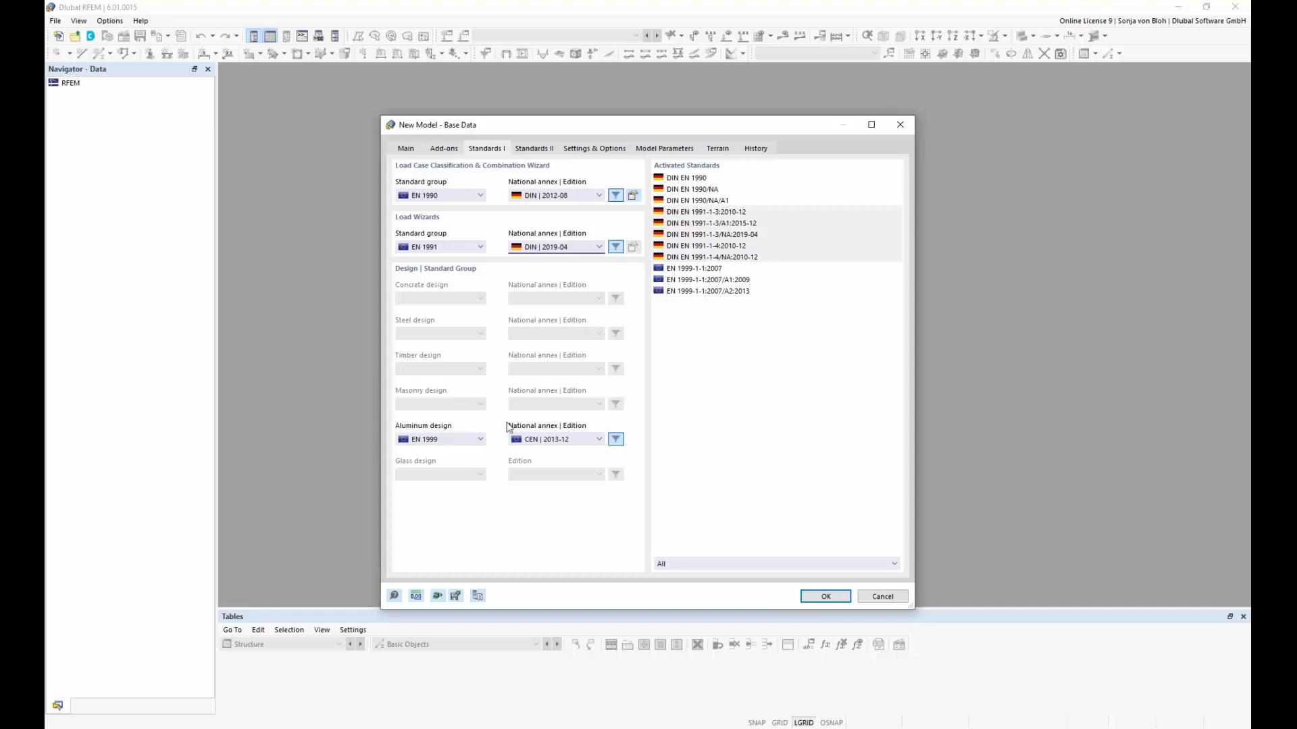
Step: Set the aluminum design standard to EN 1999 with the German national annex DIN | 2021-03
click(481, 440)
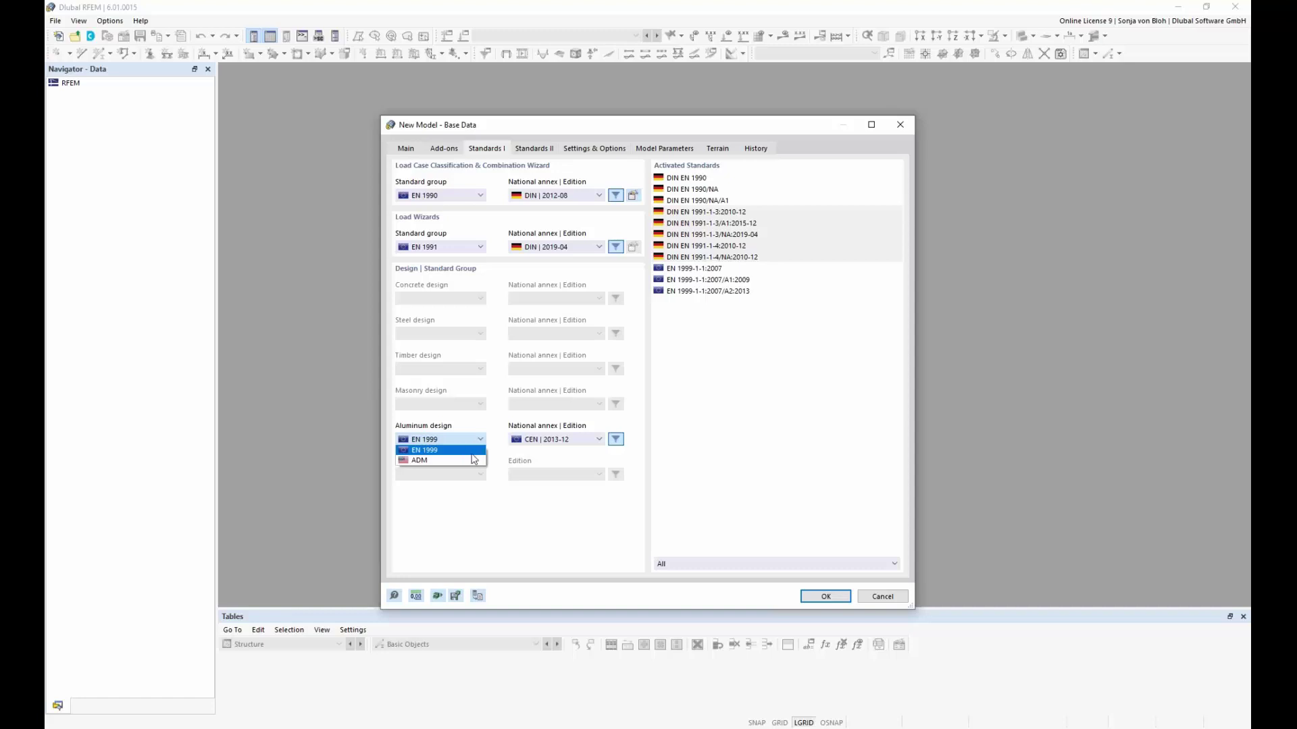
click(468, 451)
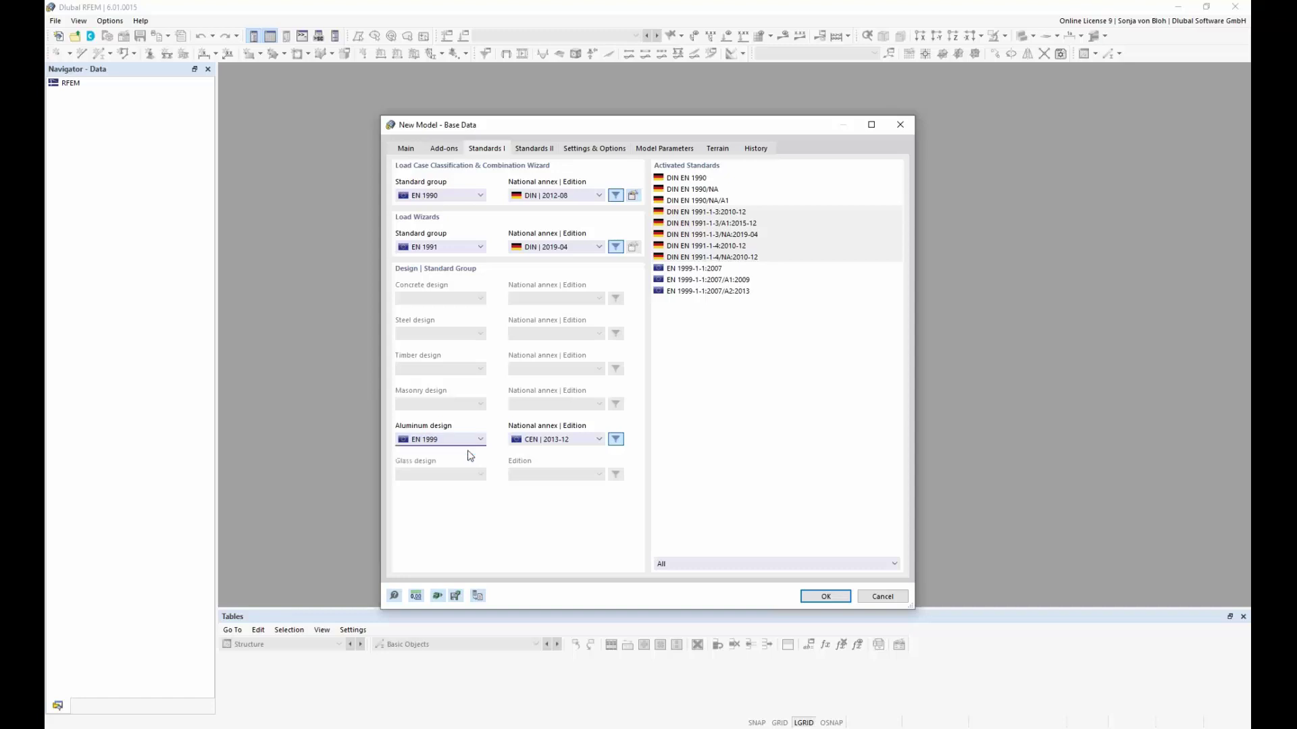
click(596, 439)
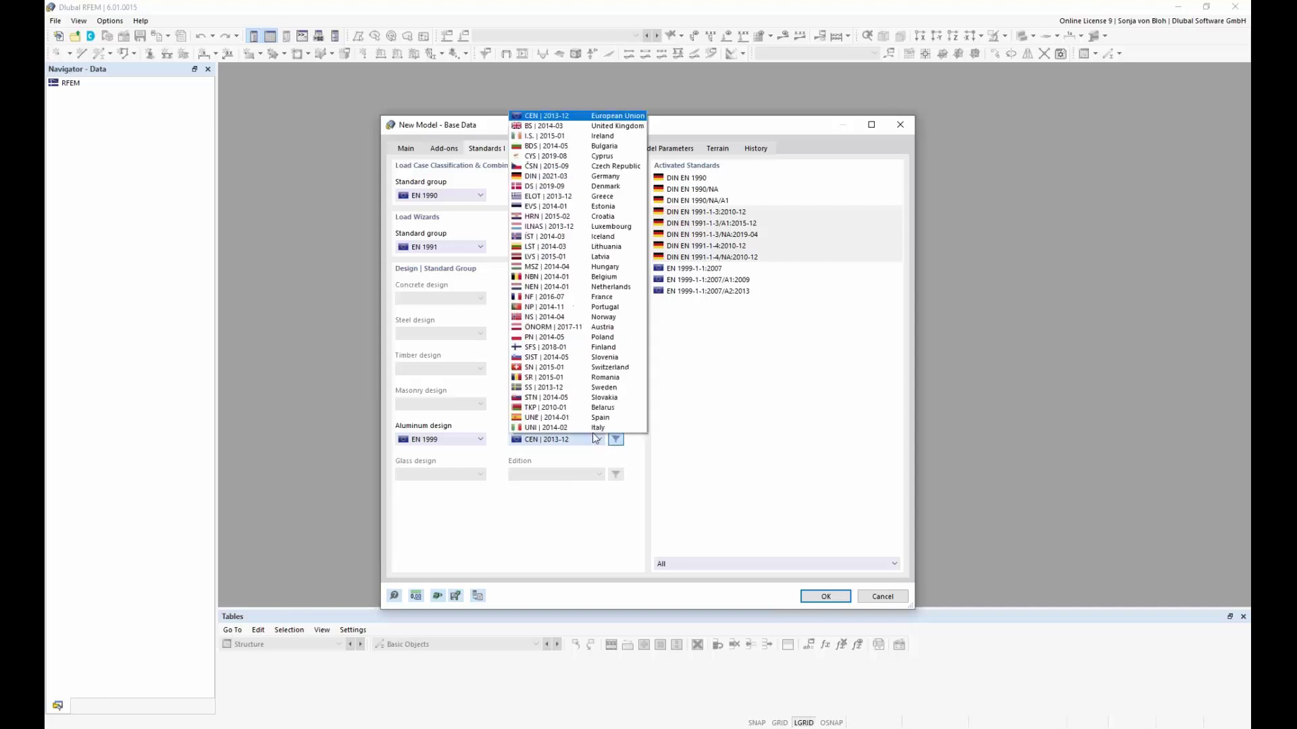
click(549, 177)
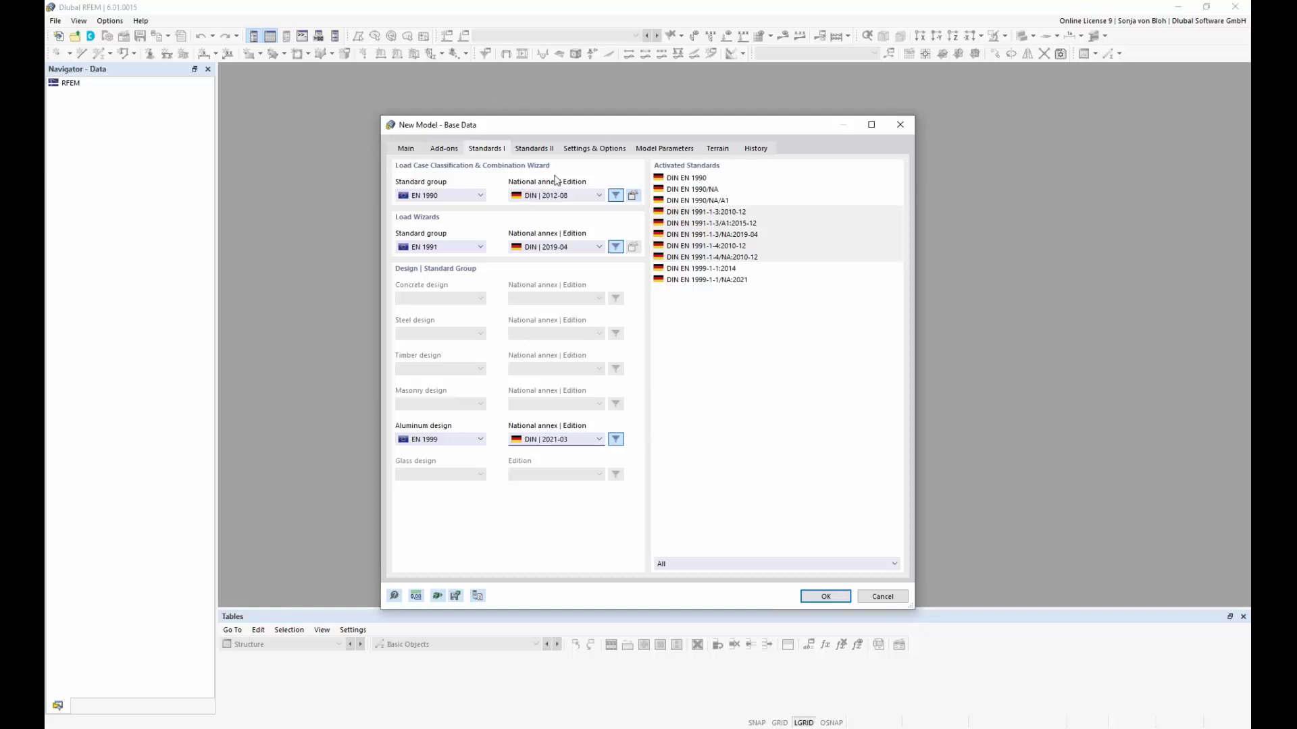
Step: Enable member representatives for the new model and review which member properties they consider
click(594, 148)
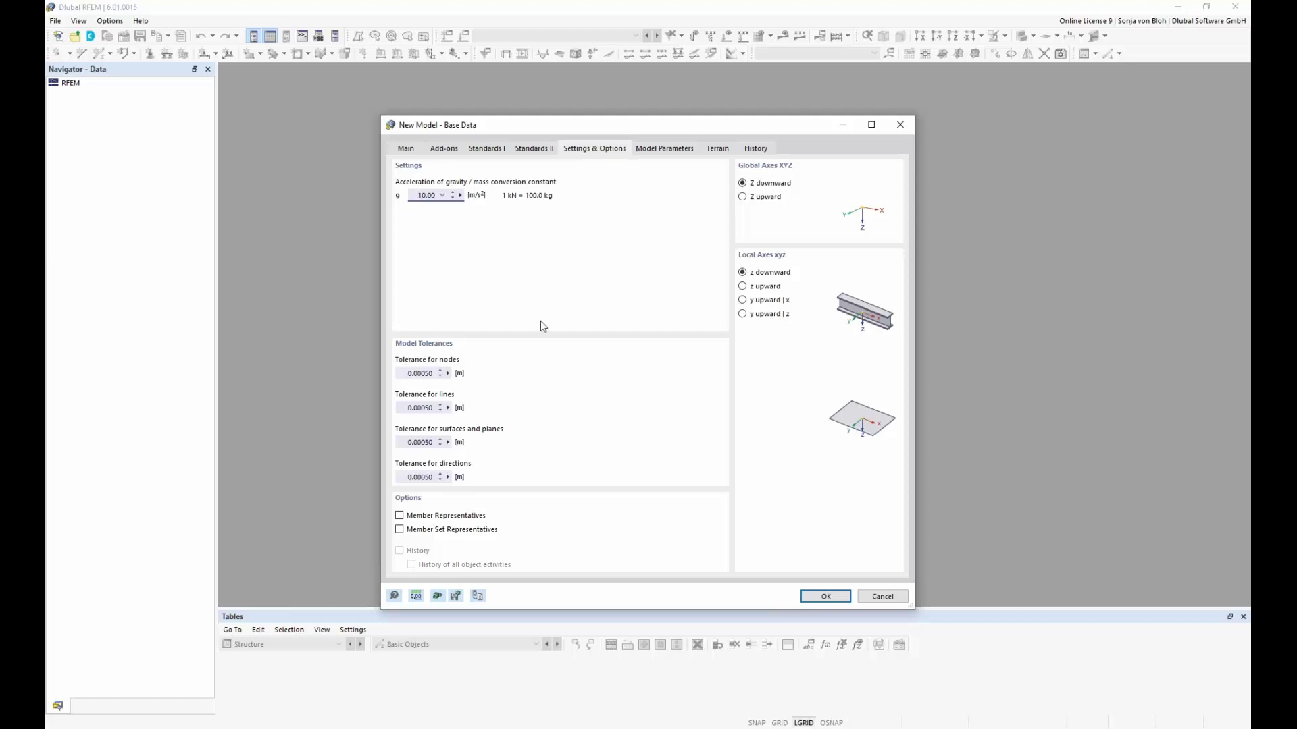
click(399, 516)
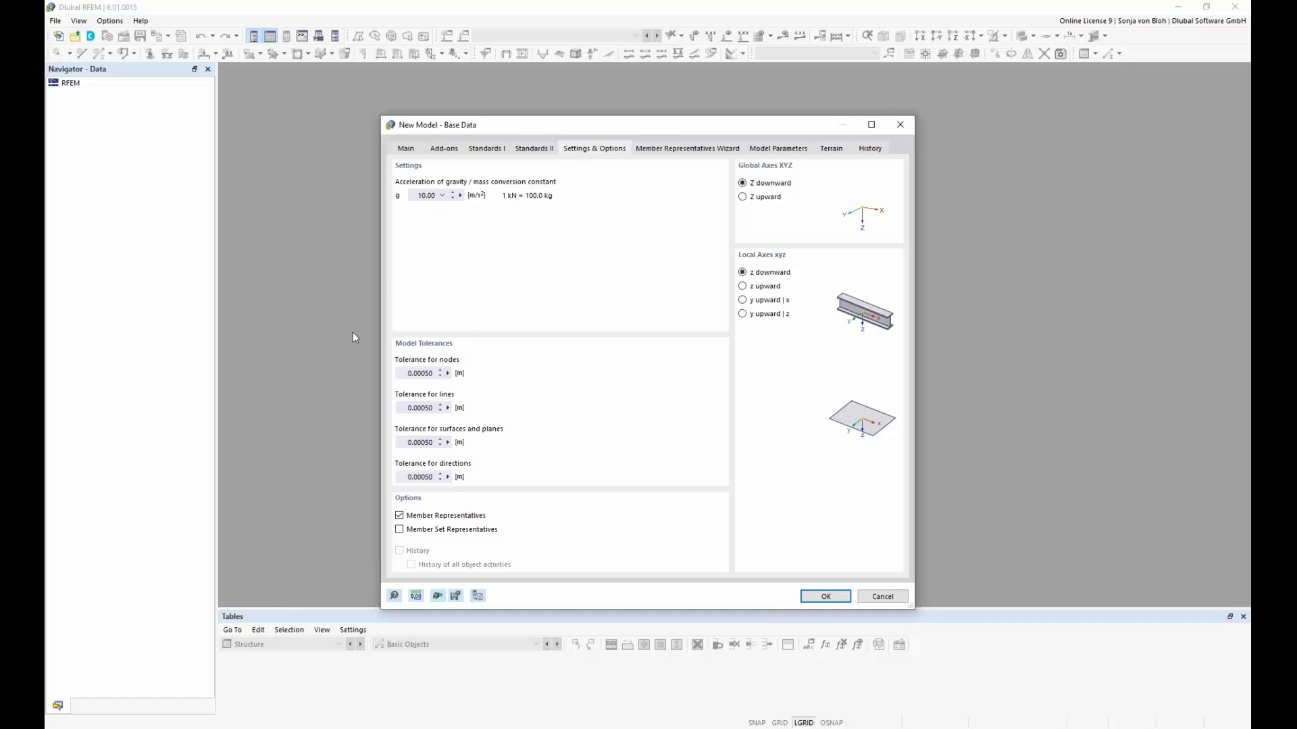
click(687, 150)
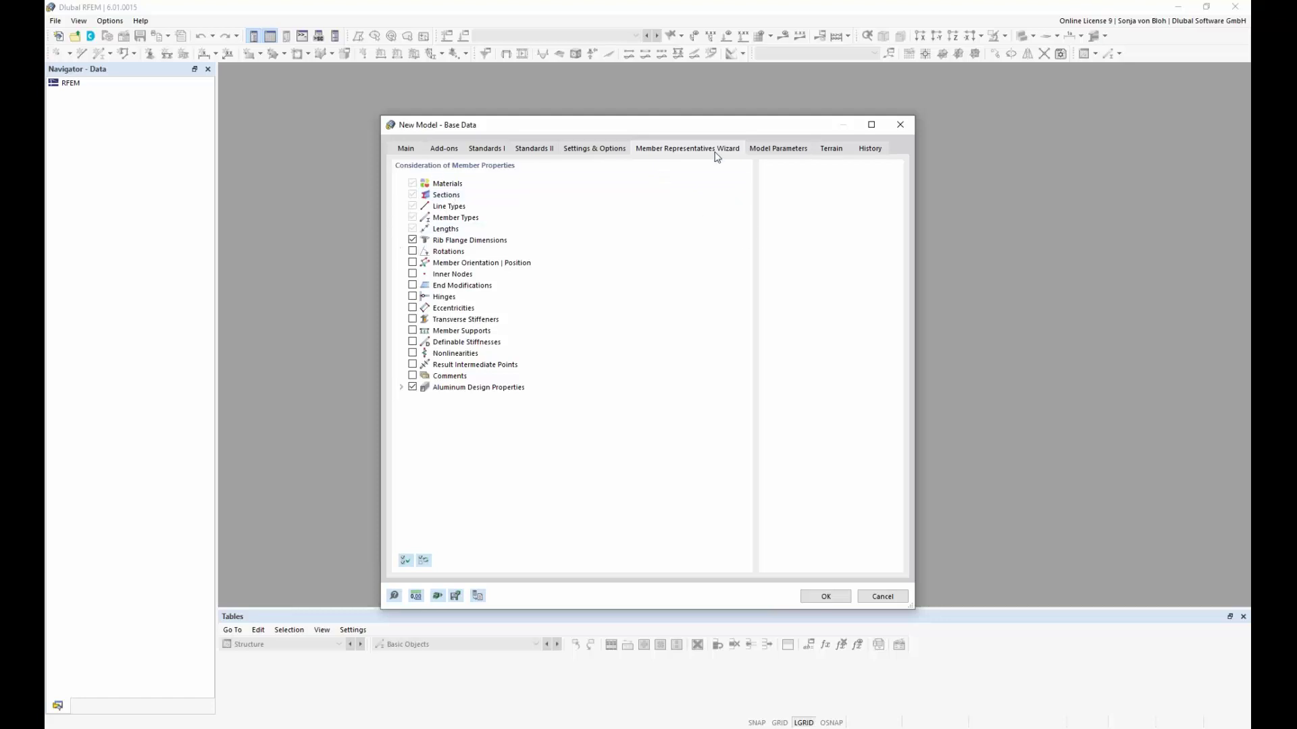
Step: Set the model location in Germany by searching the map for the site's street address, and create the model
click(795, 154)
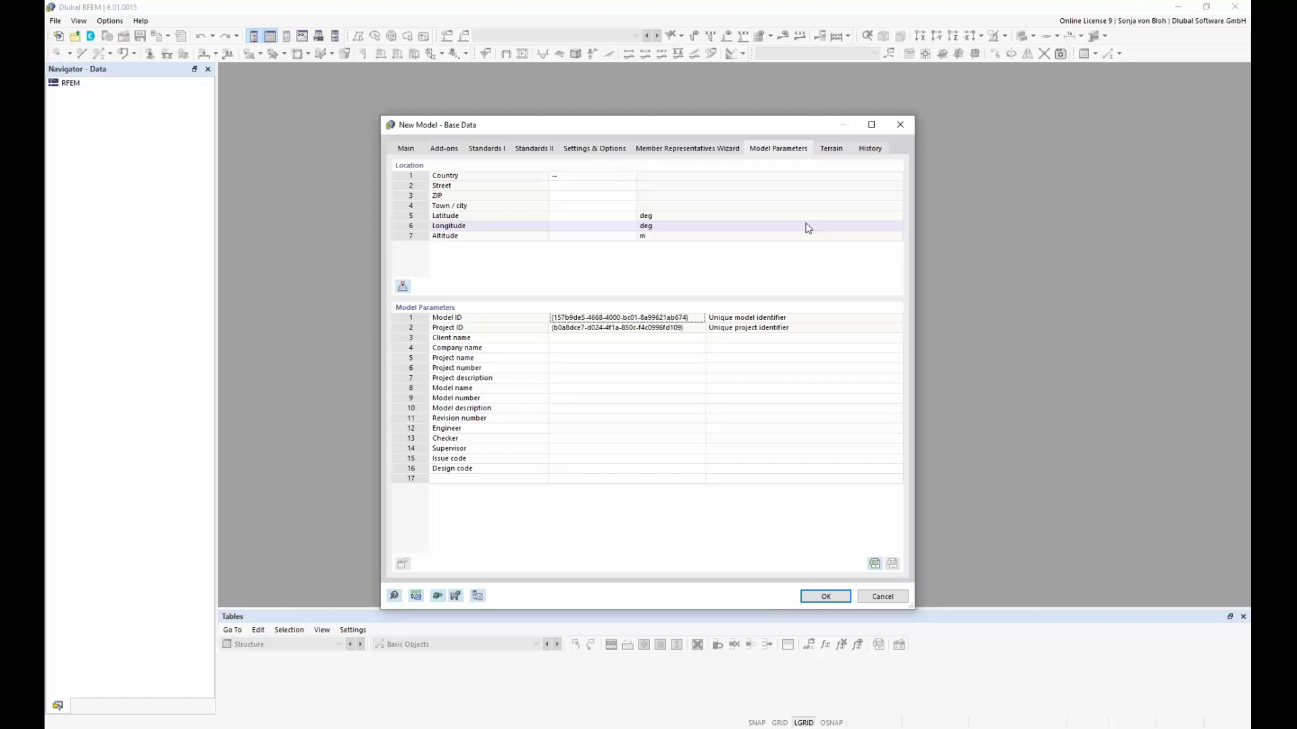
click(610, 177)
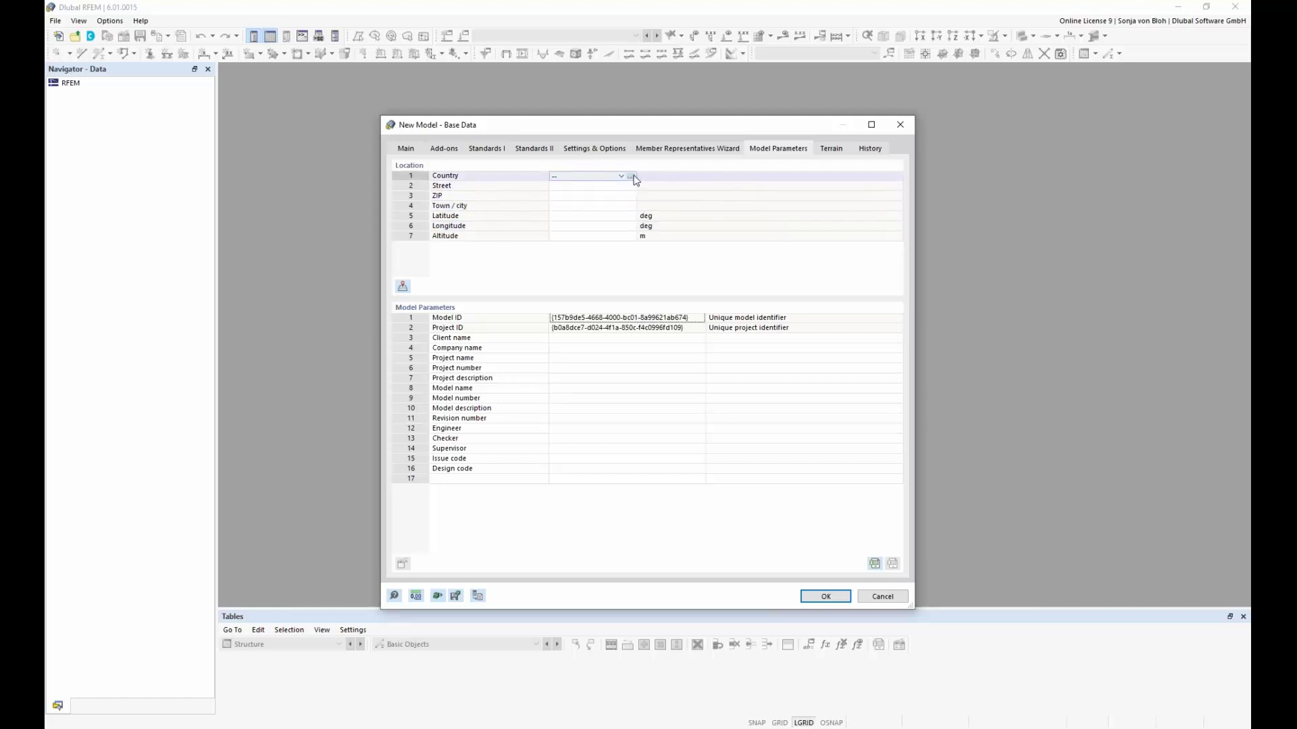
click(631, 177)
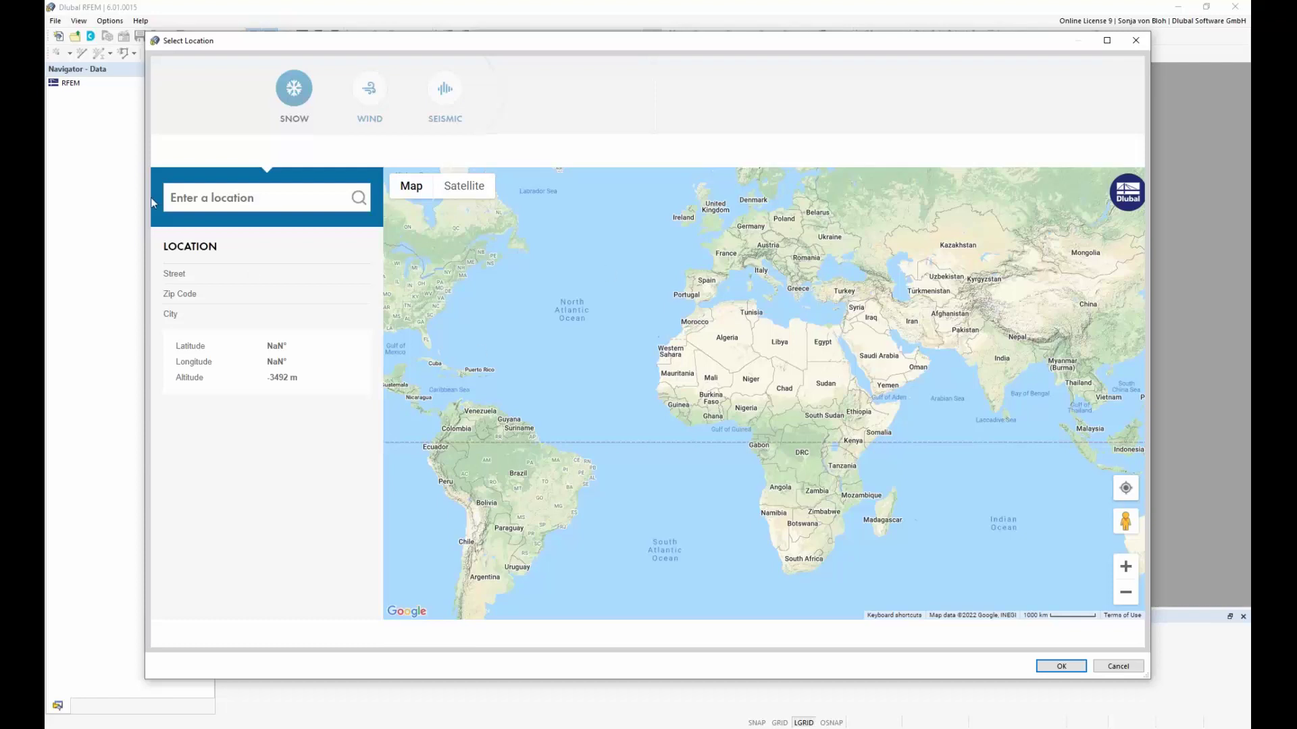
click(204, 199)
text(Am Z)
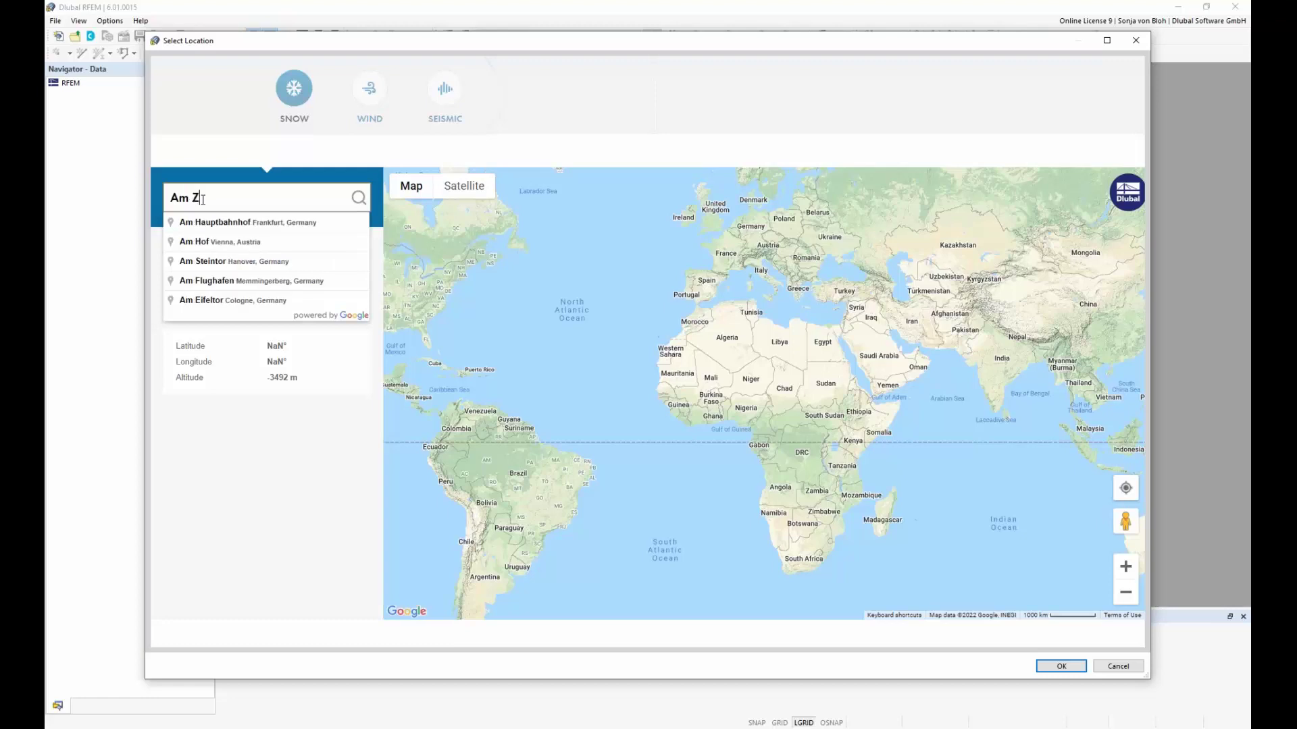
text(ellweg 2)
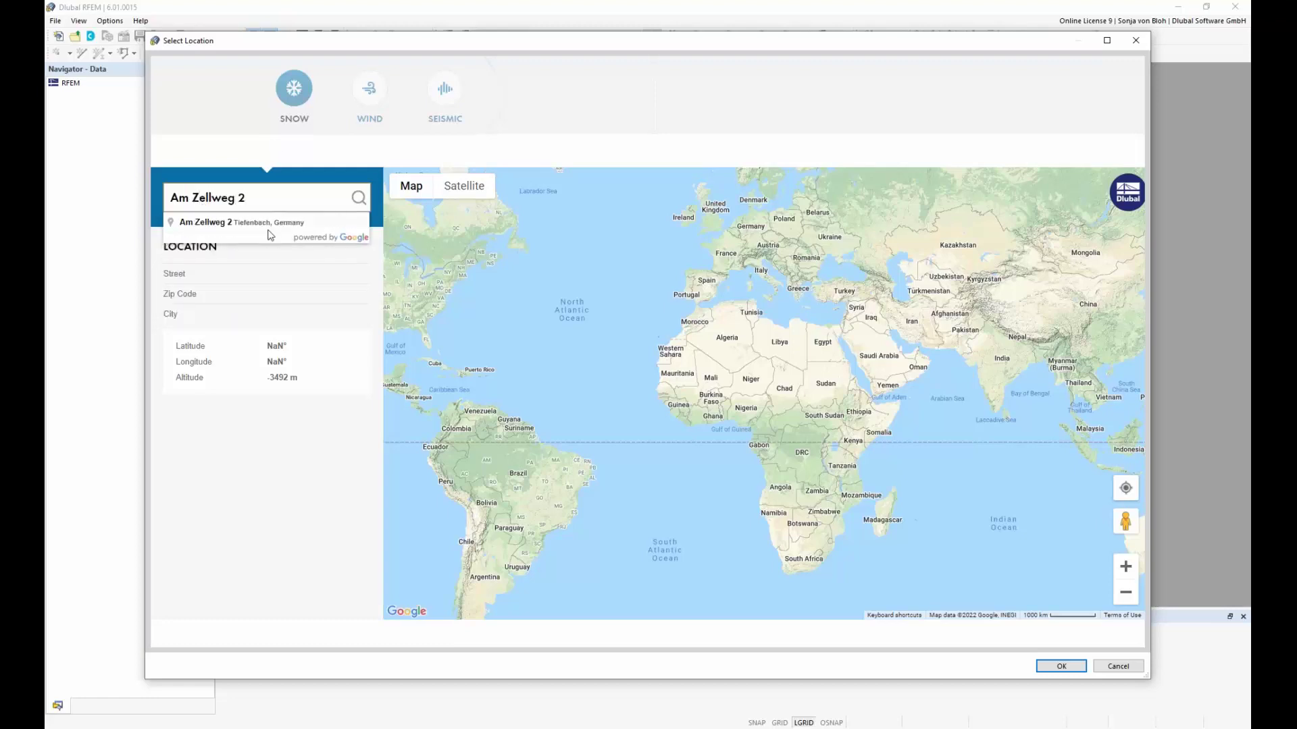
click(268, 224)
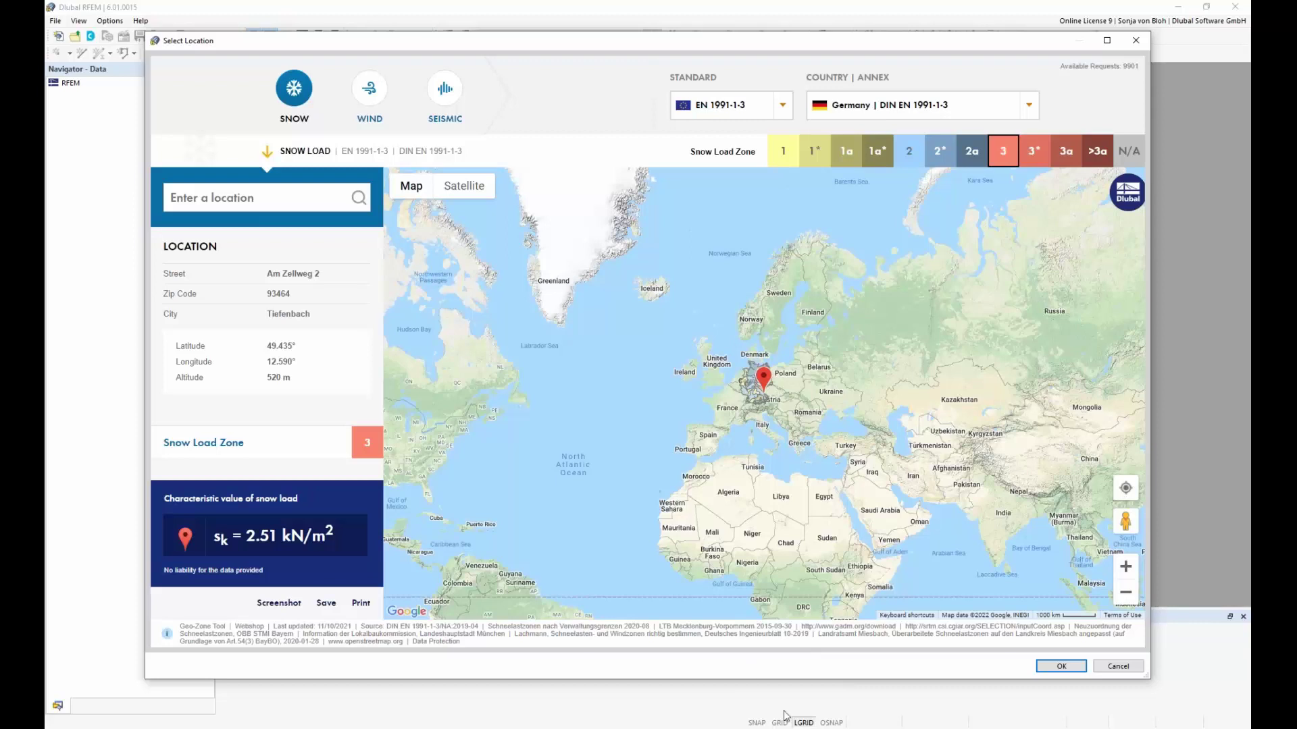
click(1060, 667)
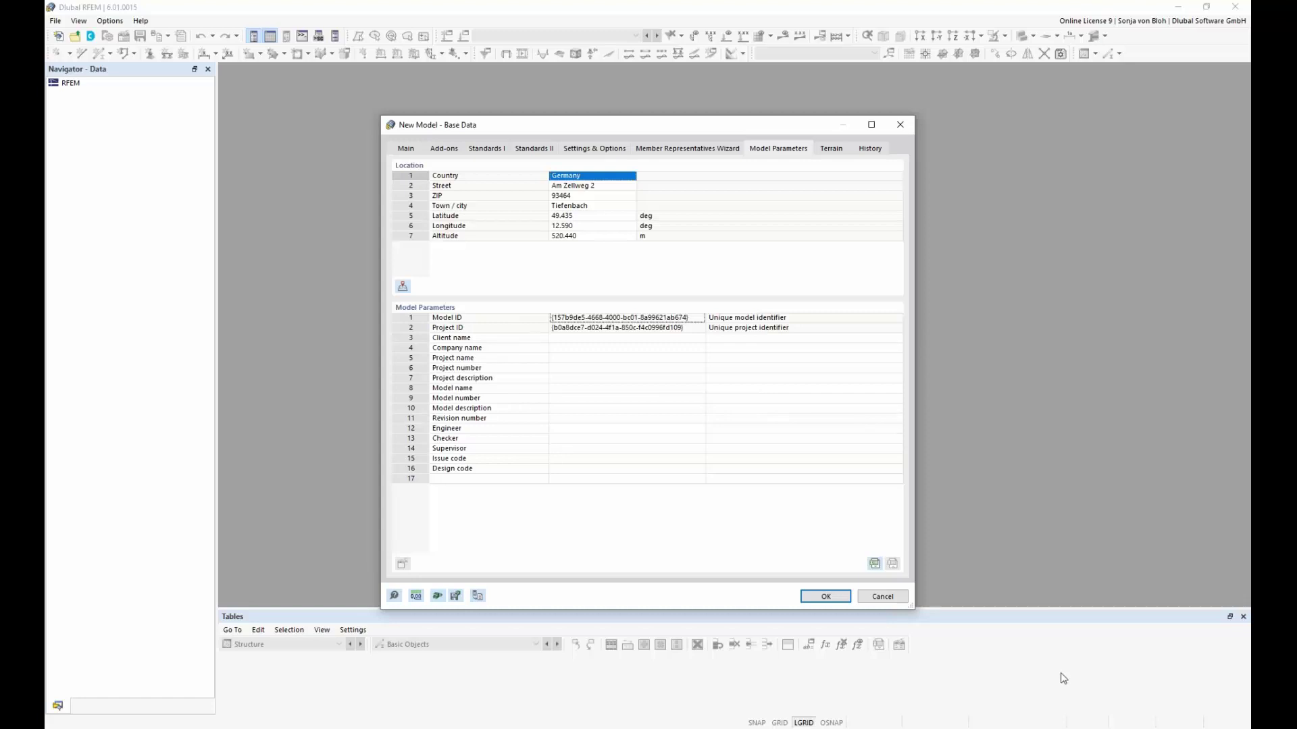
click(827, 597)
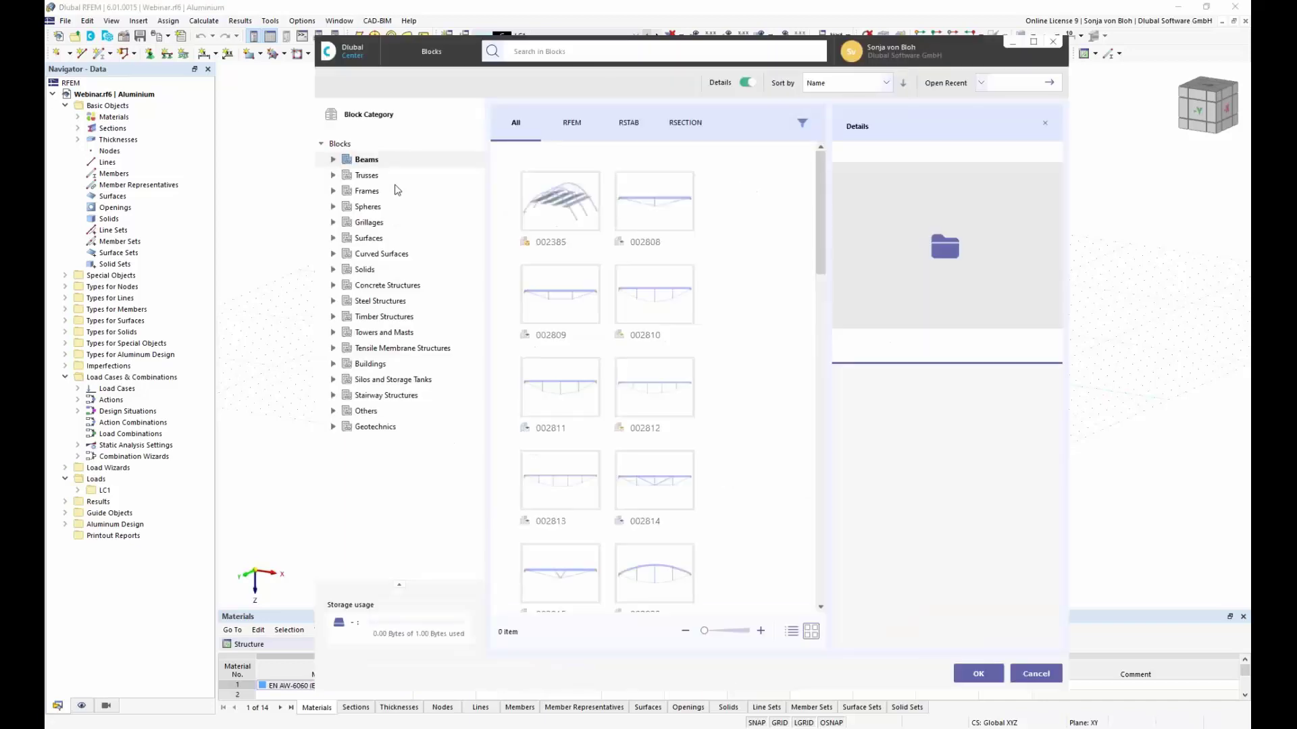
Step: Load the saved canopy frame block named With JavaScript from the block library
drag(822, 260, 837, 390)
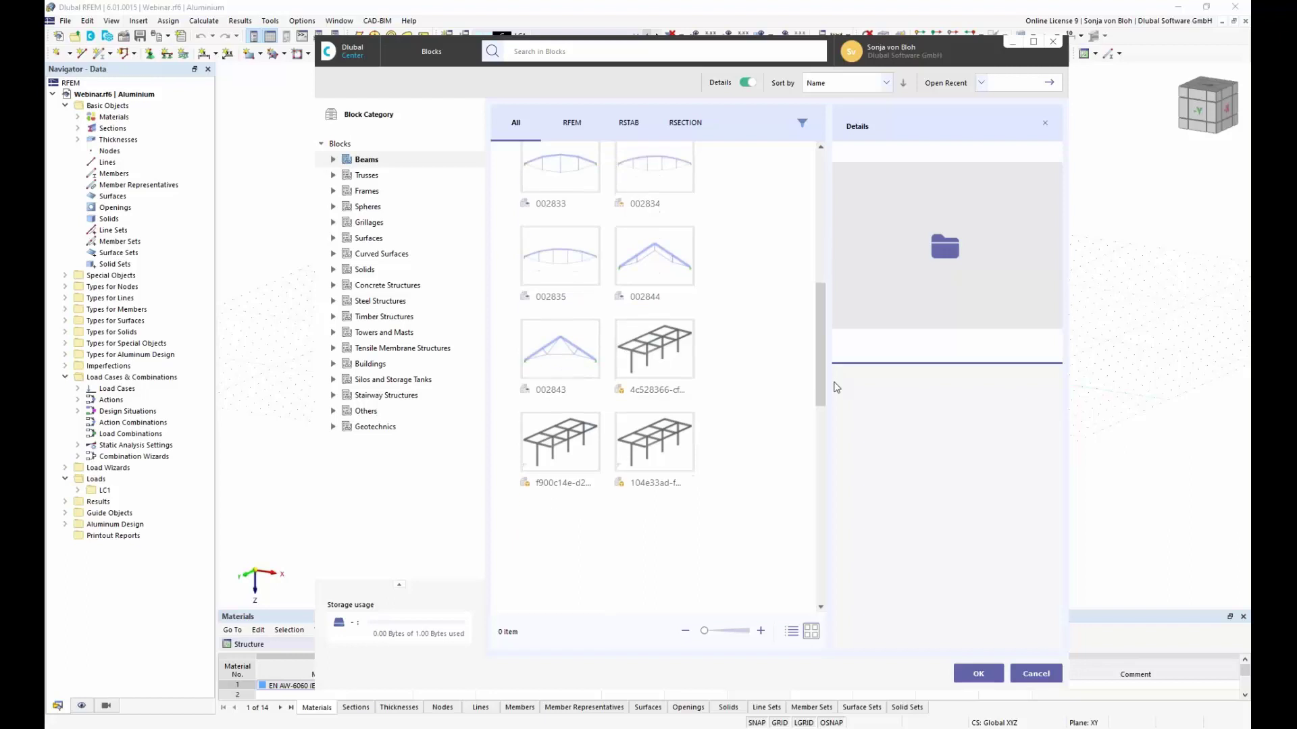
click(669, 343)
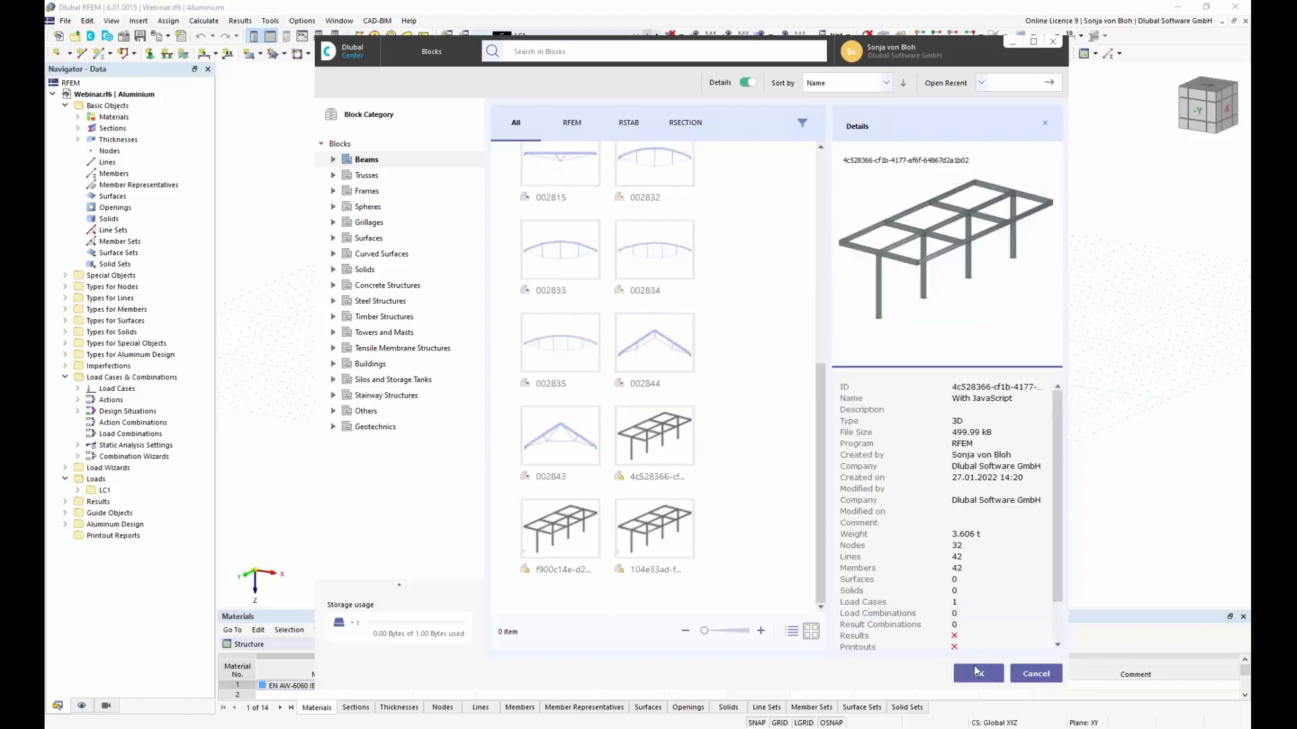
click(977, 672)
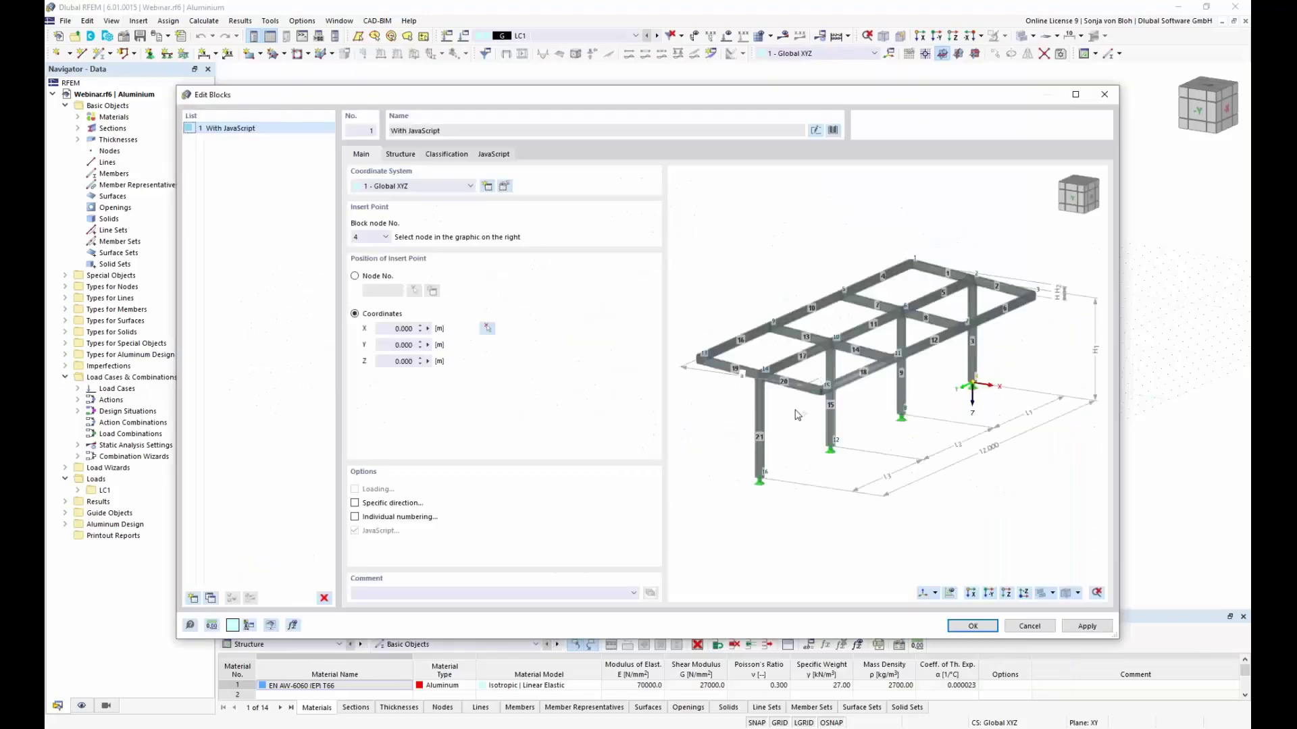
Step: Use block node 16 at the front column's base as insert point and set its X coordinate to 2 m
click(759, 478)
double_click(403, 329)
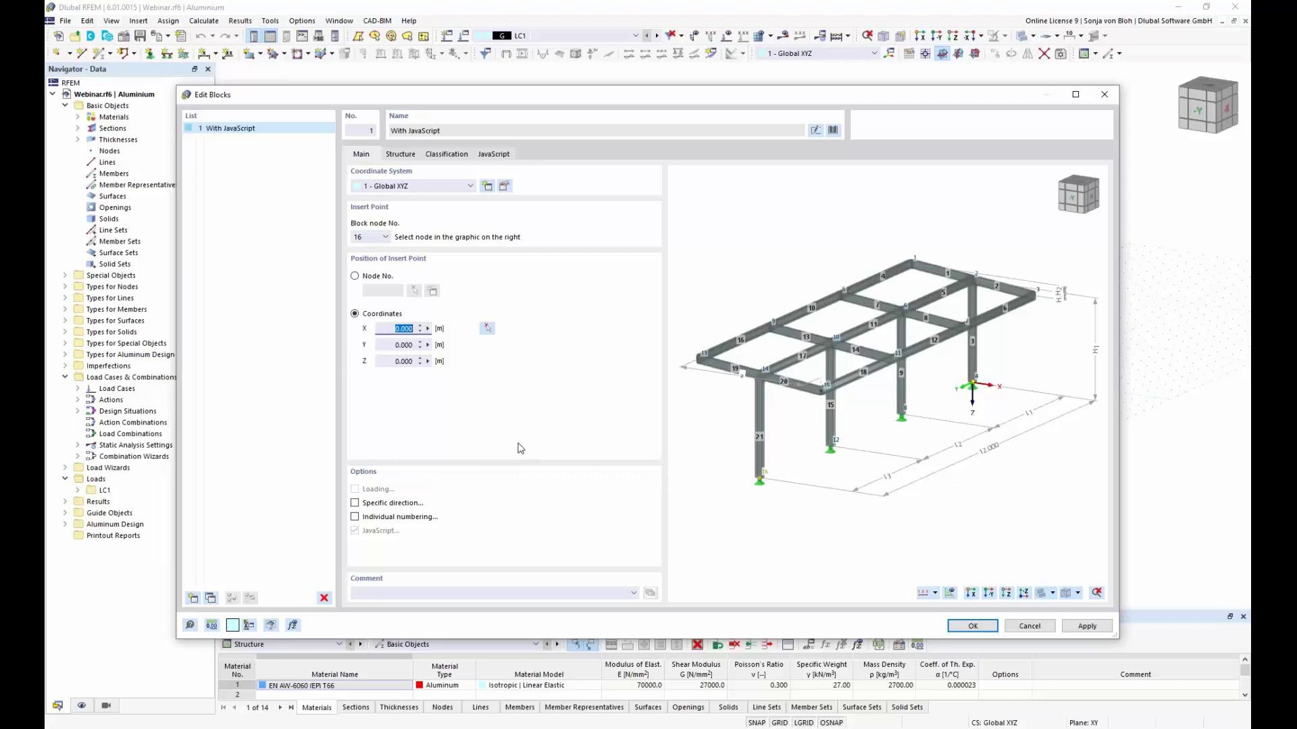
text(2)
key(Tab)
Step: Assign nodal support 2 to the column bases and section 2, Celsius 355 RHS 220, to the purlins, and insert the block
click(401, 154)
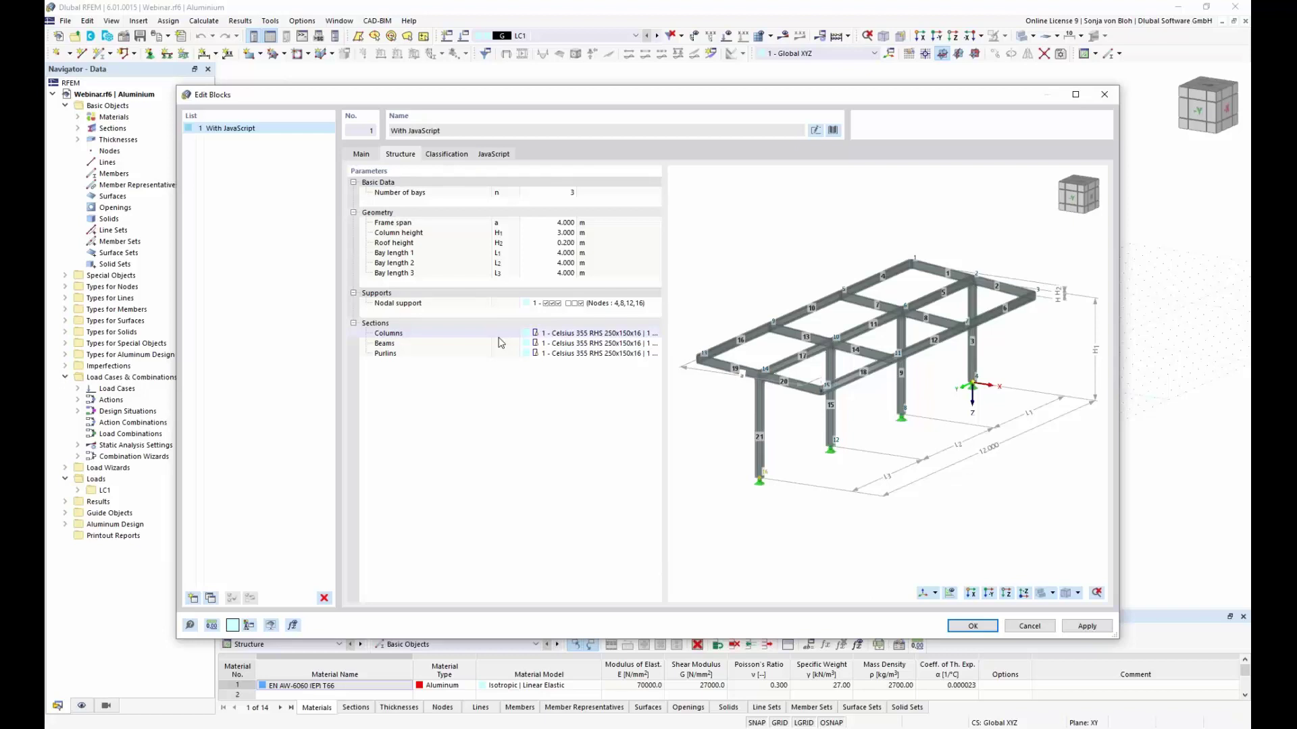
click(647, 305)
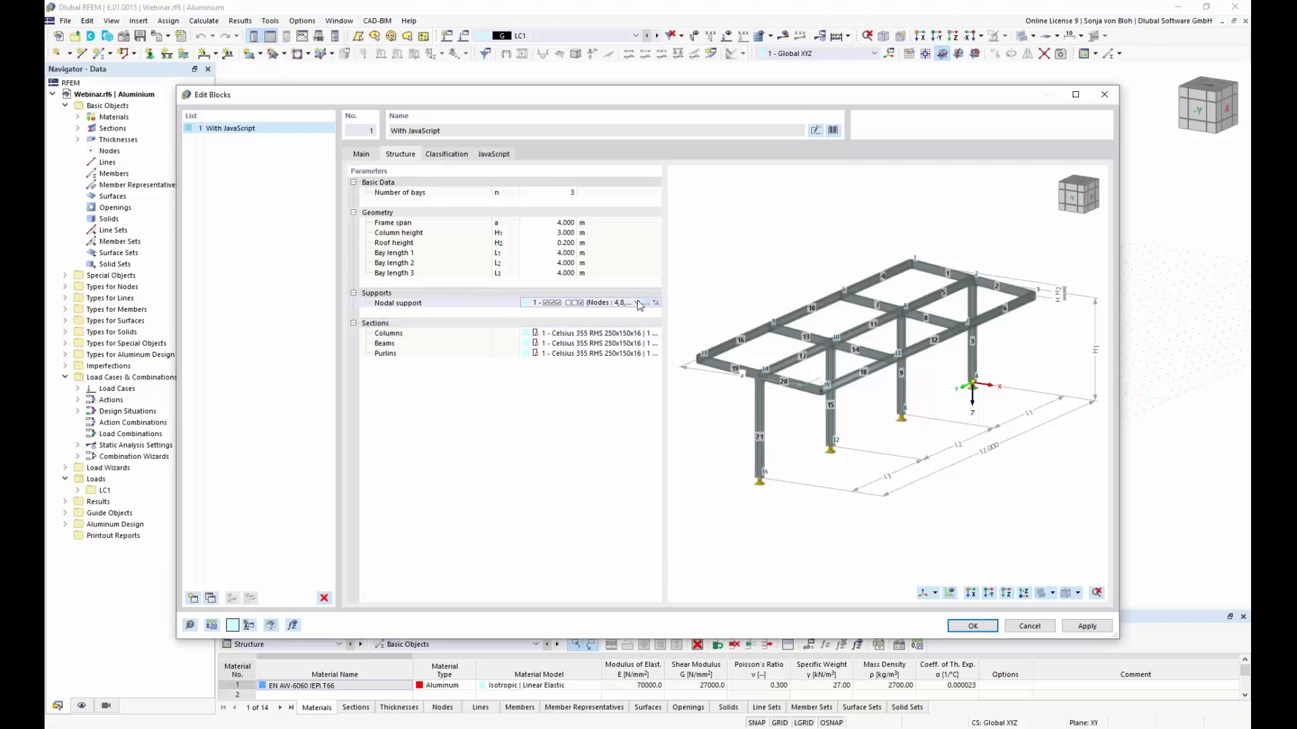
click(638, 304)
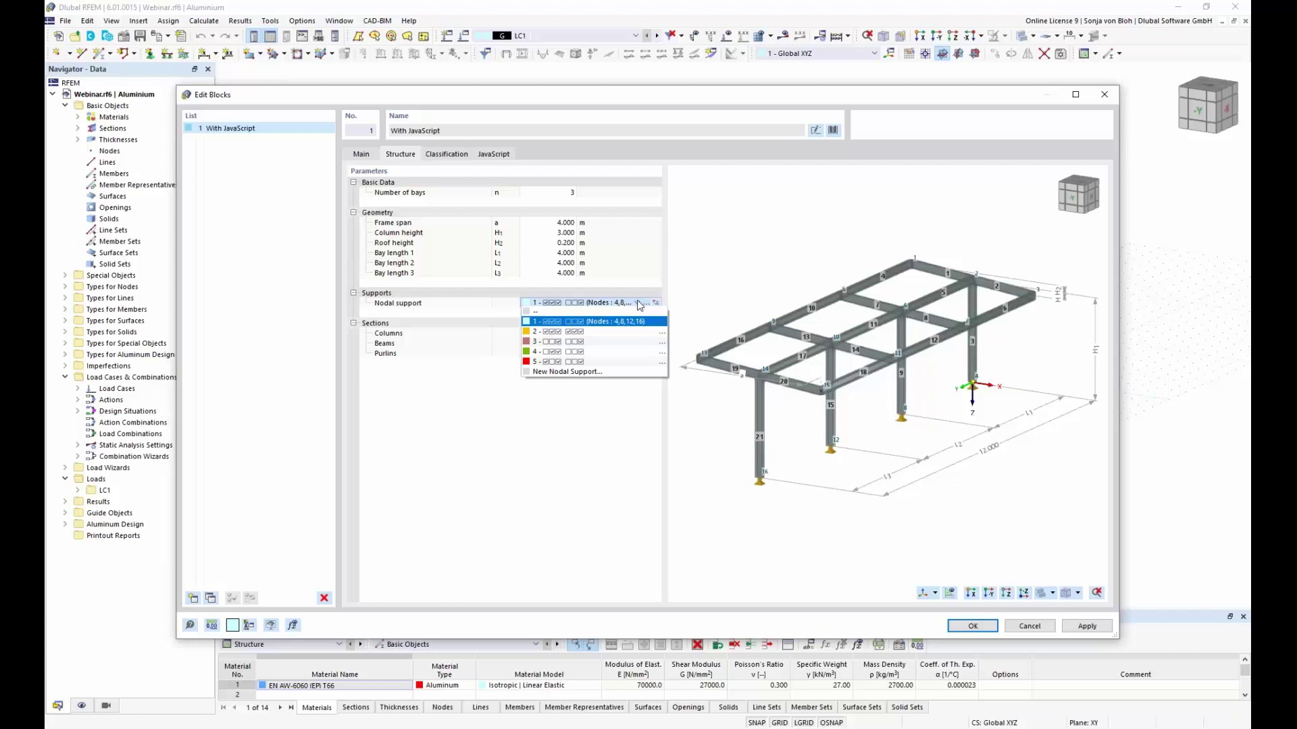
click(606, 333)
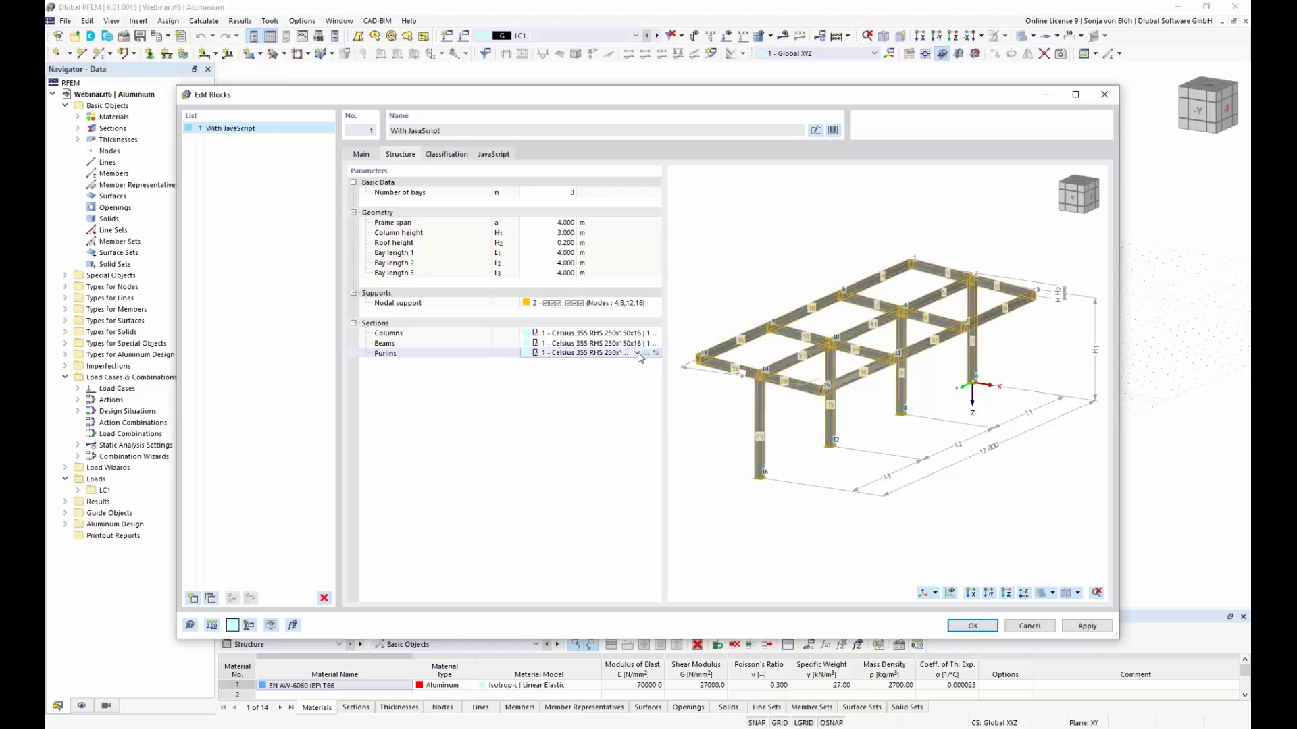
click(632, 354)
click(608, 372)
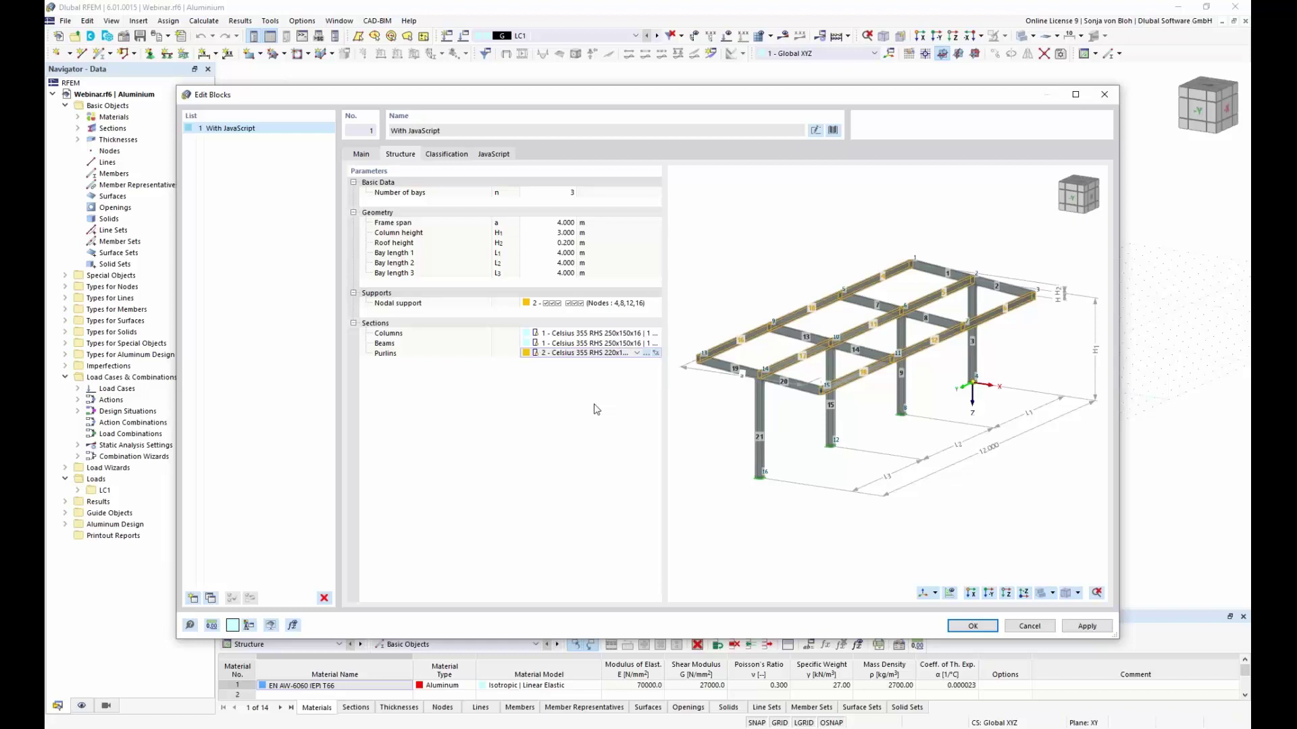
click(973, 626)
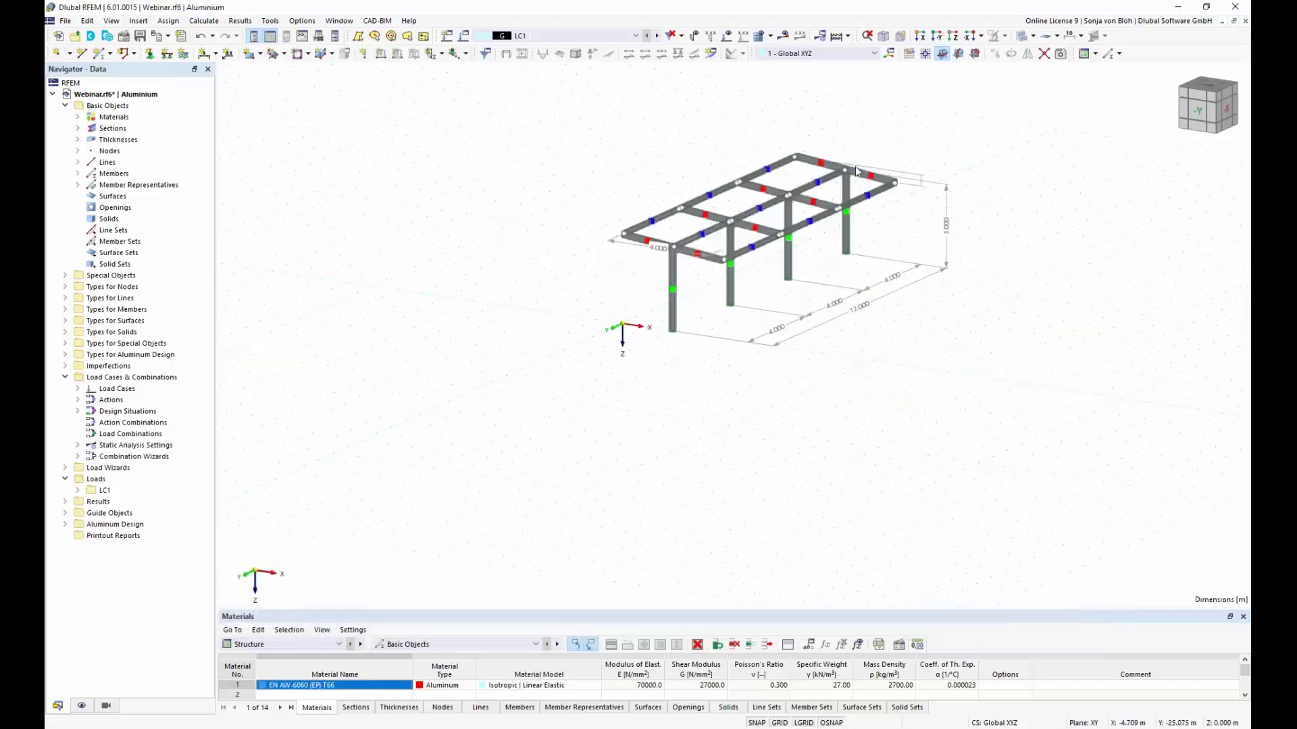
scroll(856, 171, up, 5)
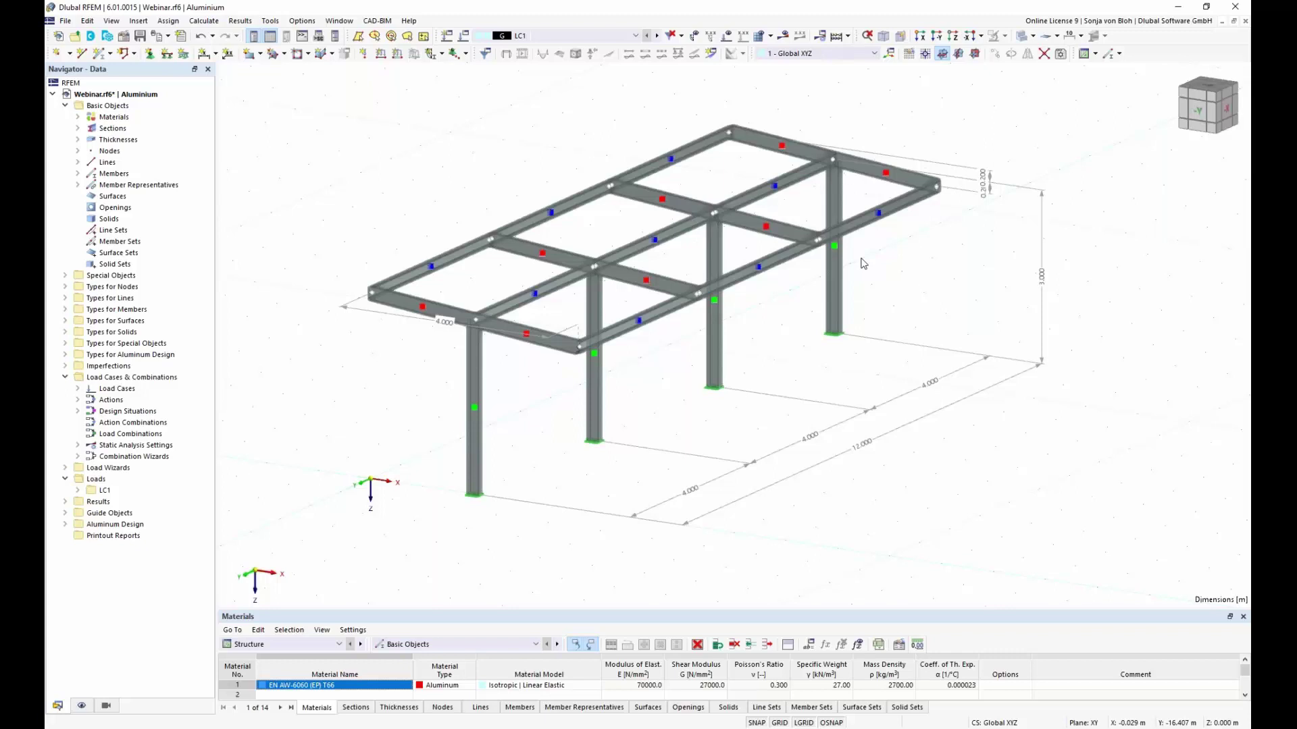
Step: Name load case LC1 "Self Weight"
click(78, 388)
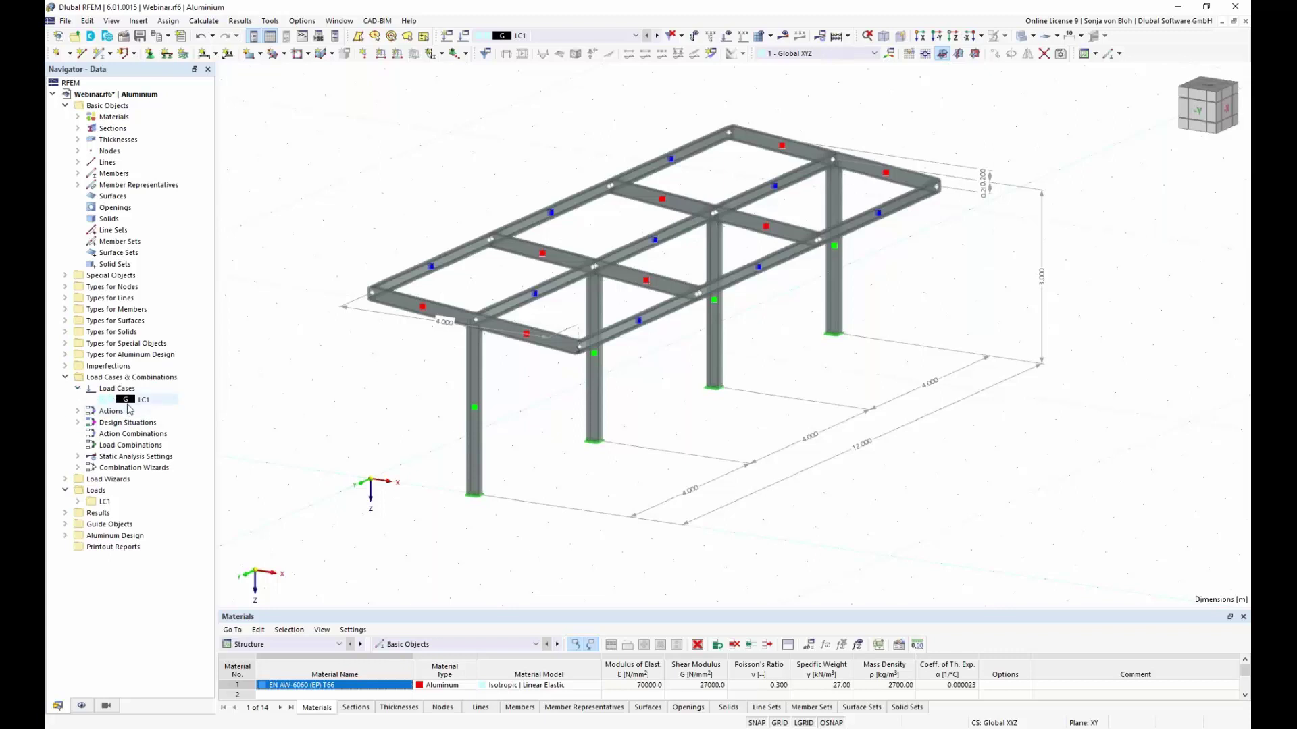
click(143, 401)
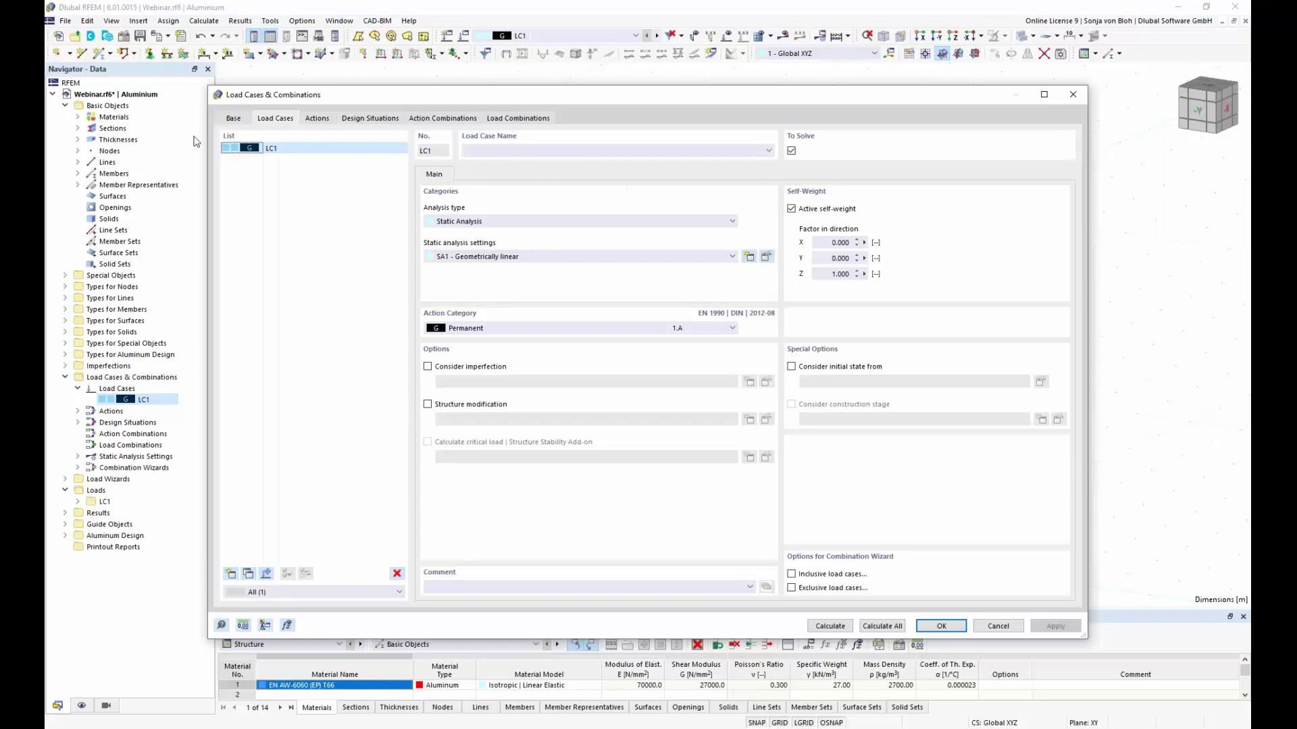
click(522, 151)
text(Self W)
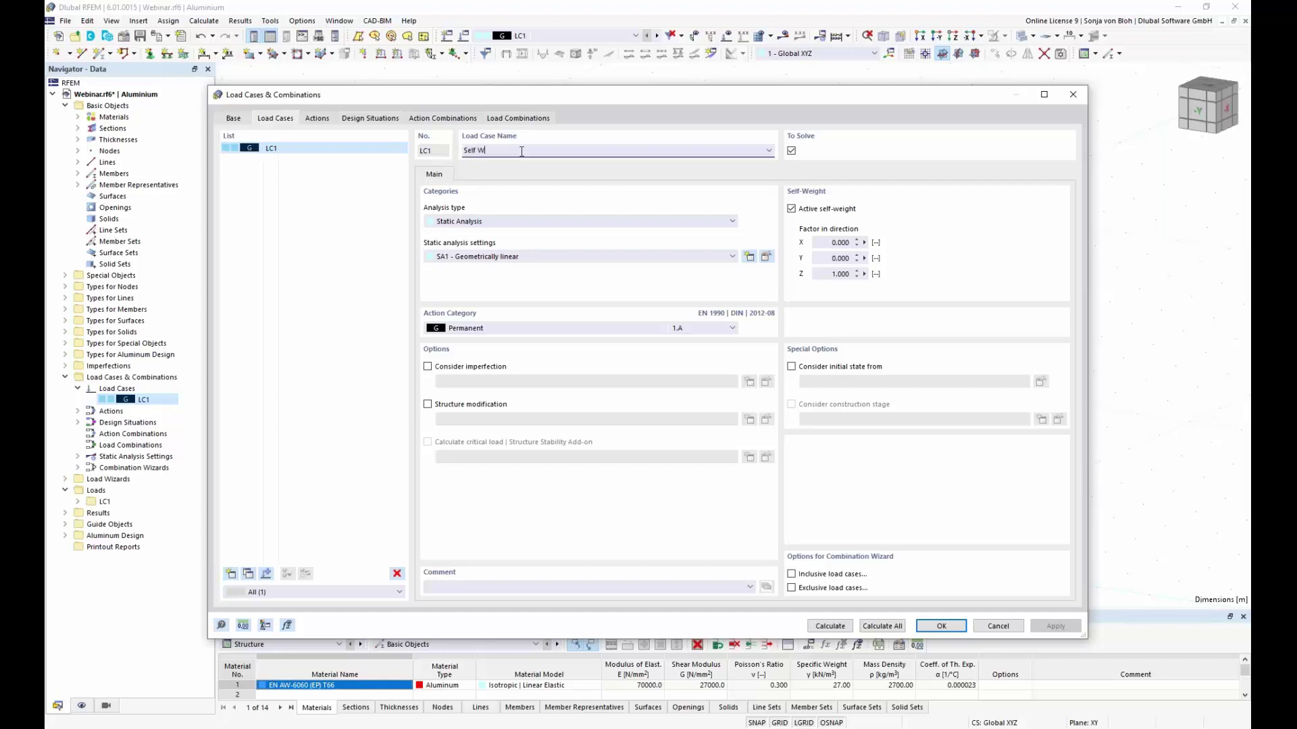
text(eight)
Step: Review the static analysis settings for LC1, keep SA1 - Geometrically linear, and accept the load case
click(733, 257)
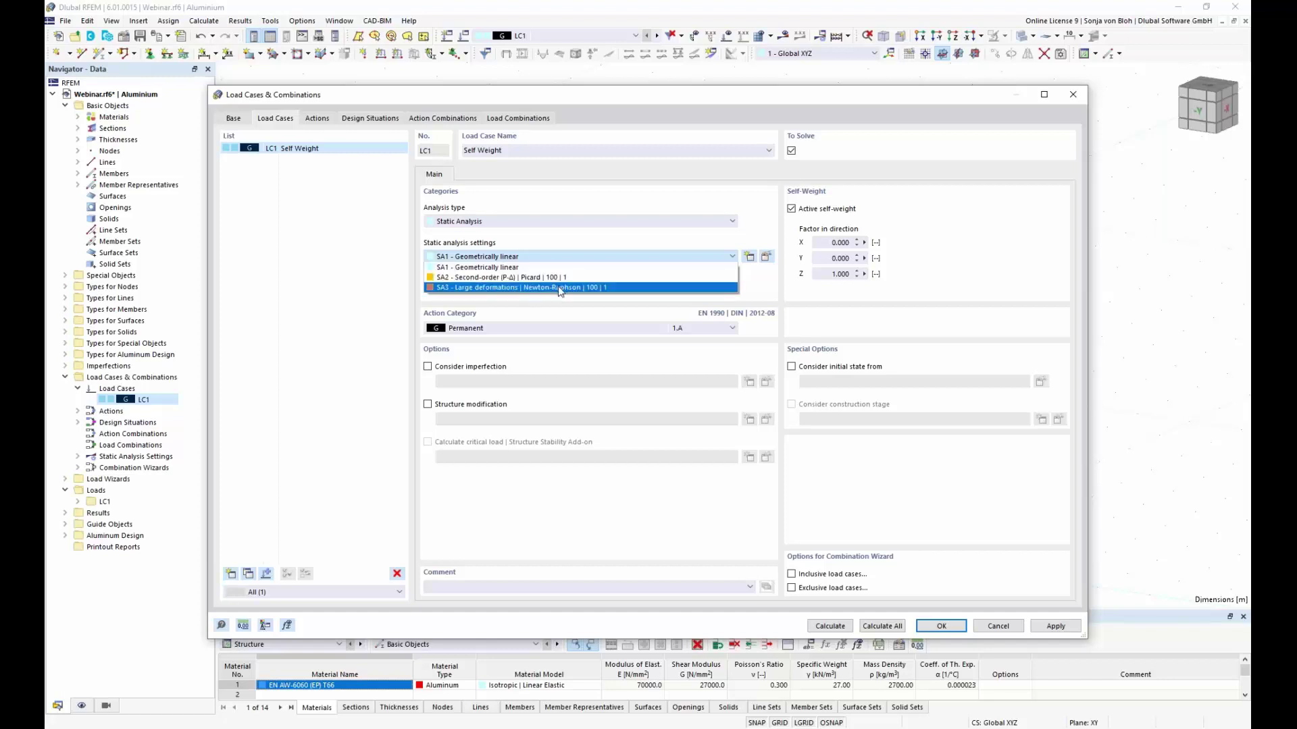
click(567, 255)
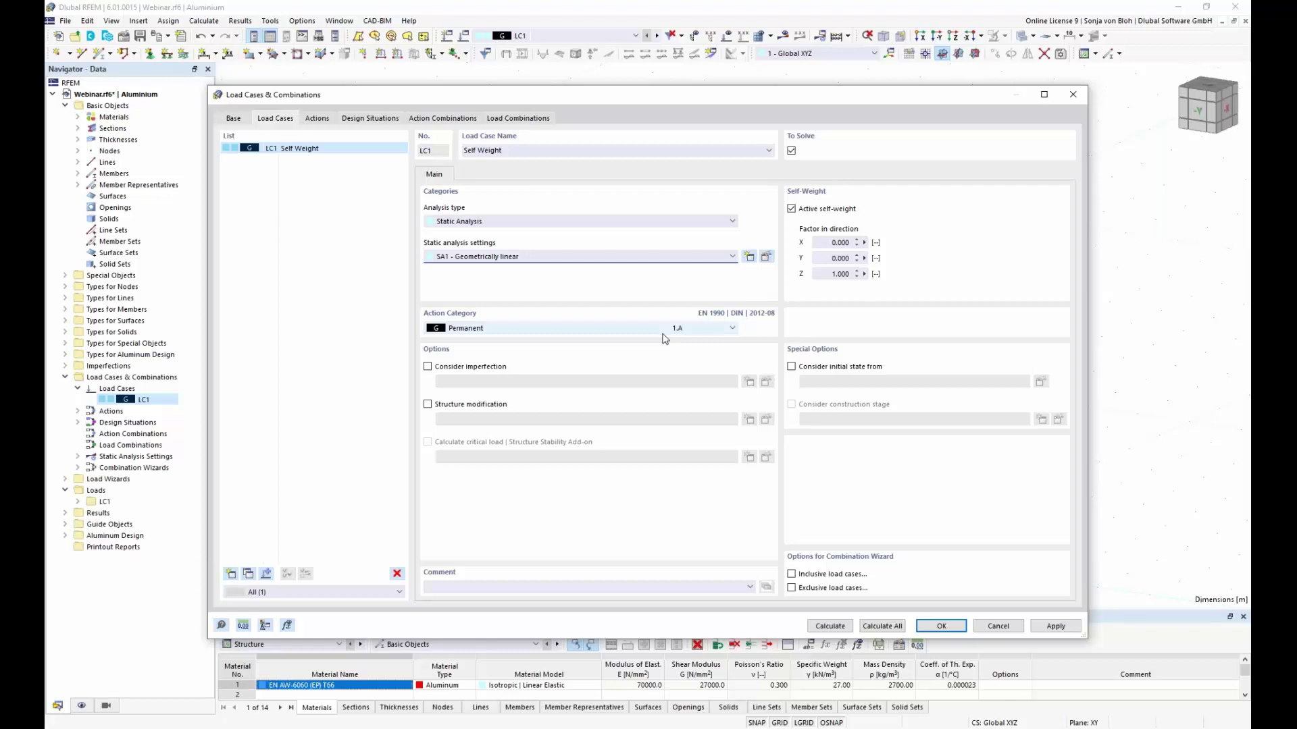
click(767, 259)
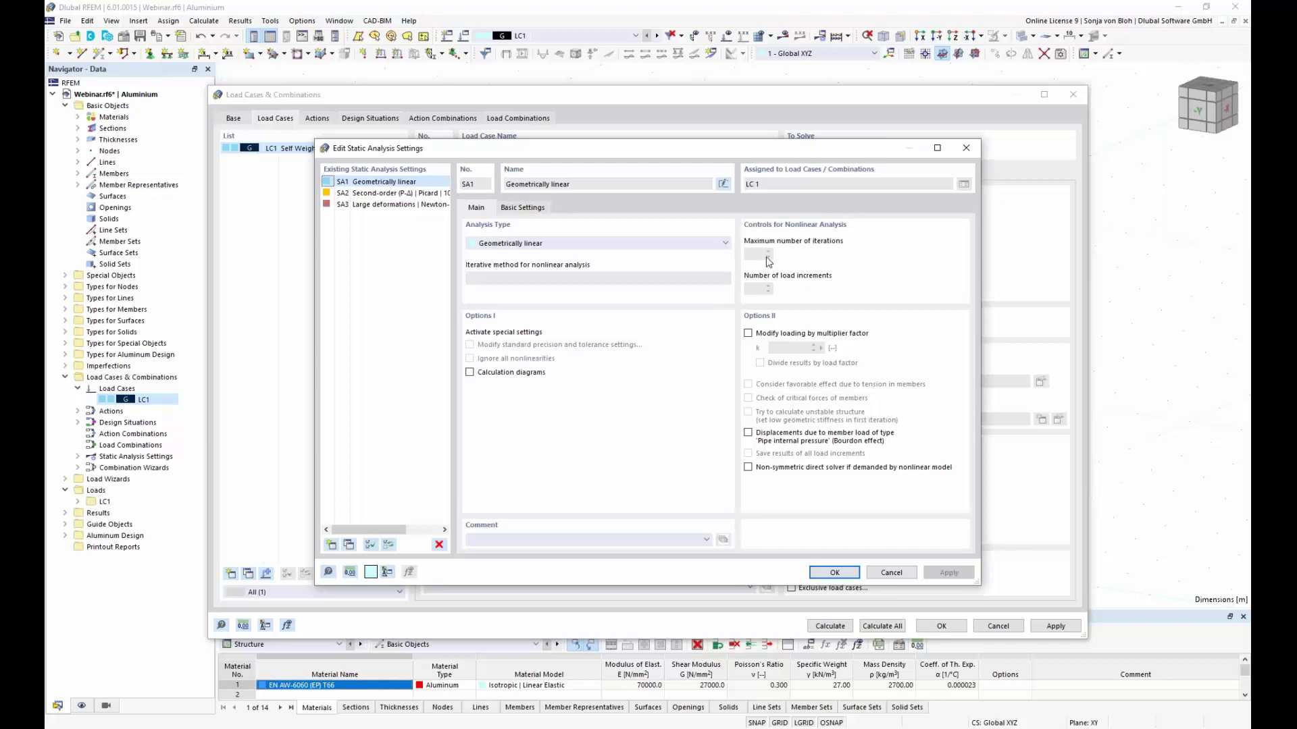
drag(584, 150, 615, 260)
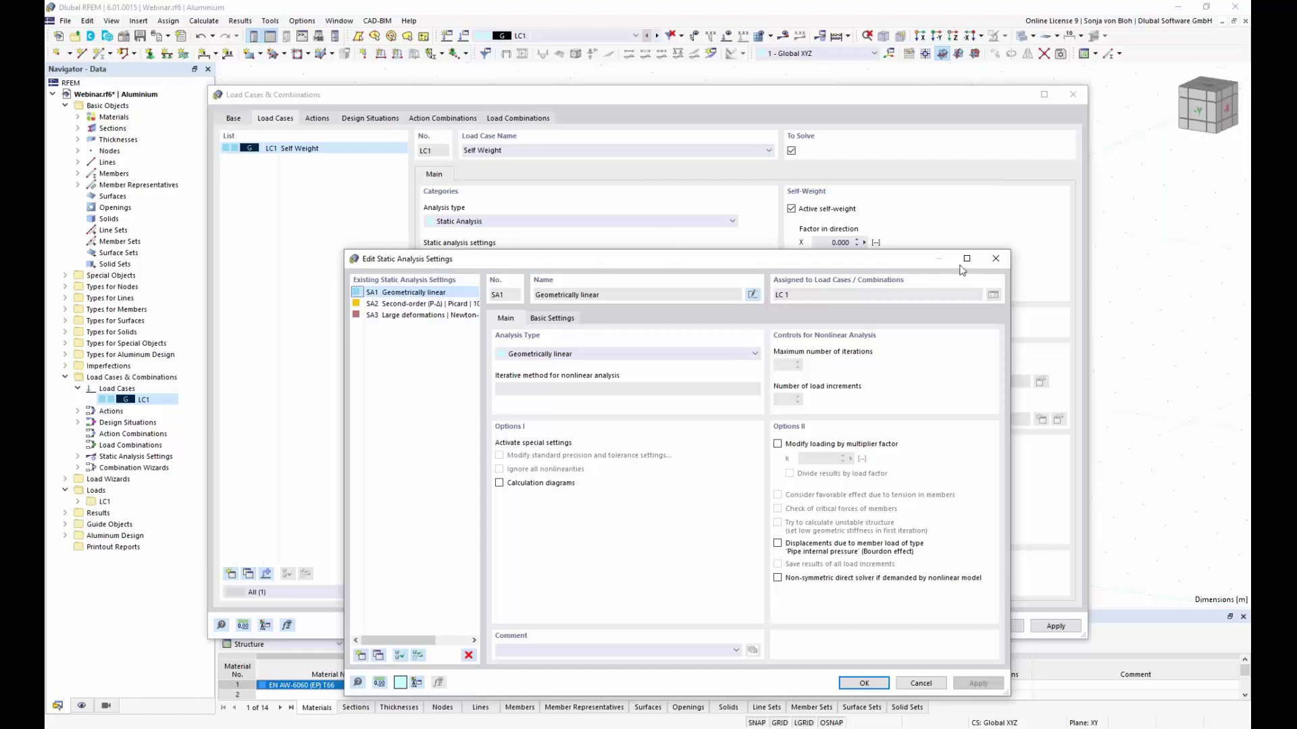
click(996, 261)
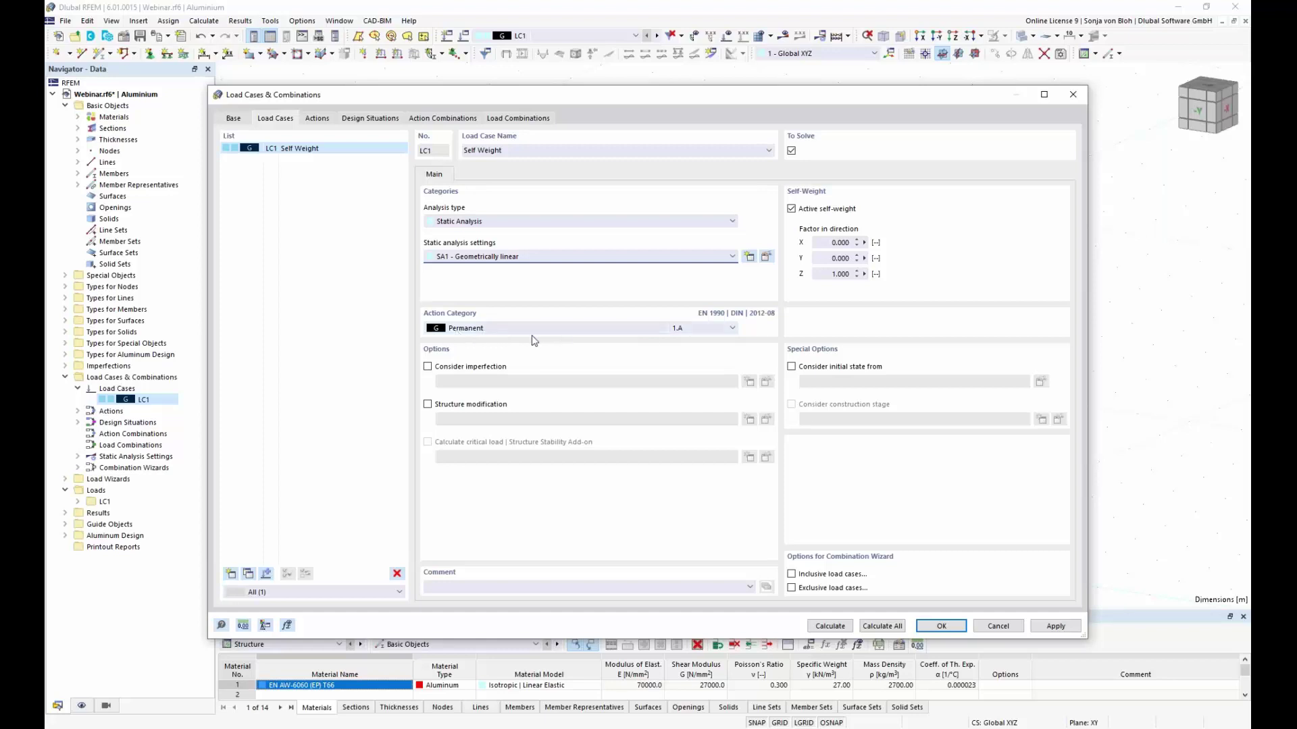
click(939, 626)
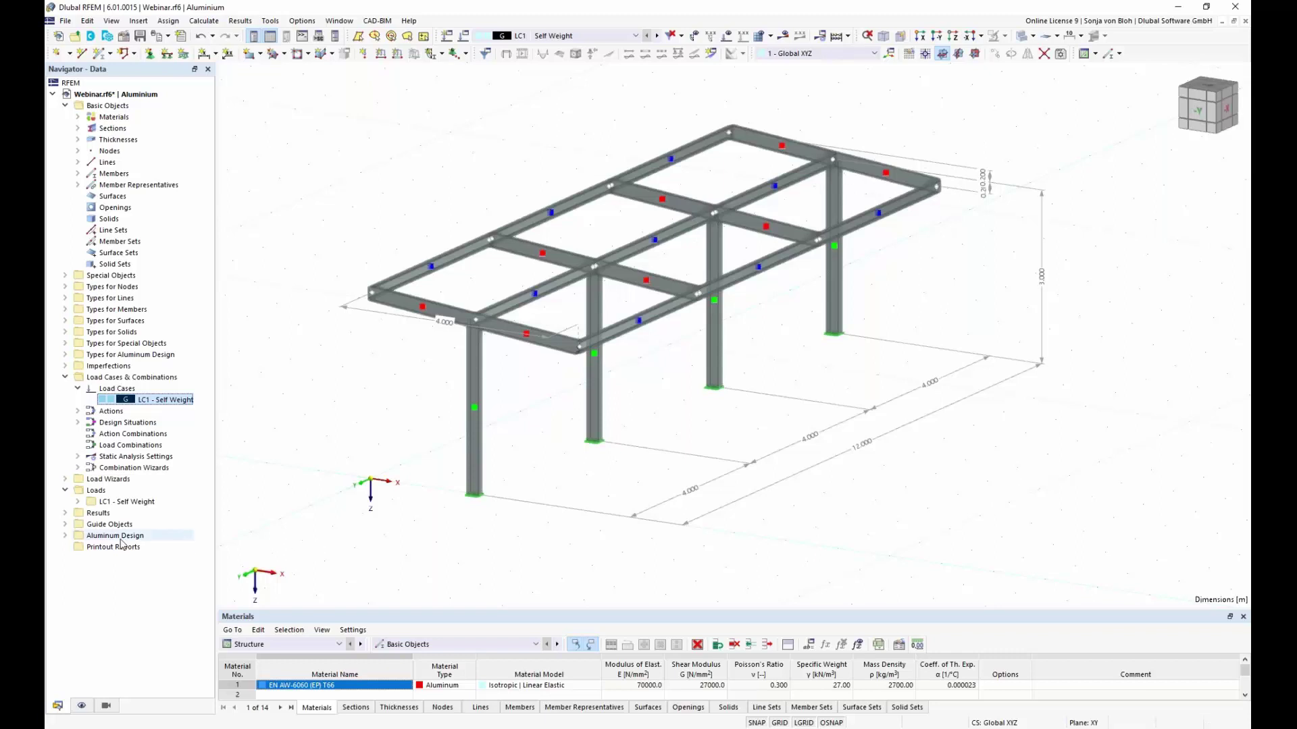
Step: Create a member loads from area load wizard for LC1 with a uniform load magnitude of 0.15 kN/m²
click(64, 480)
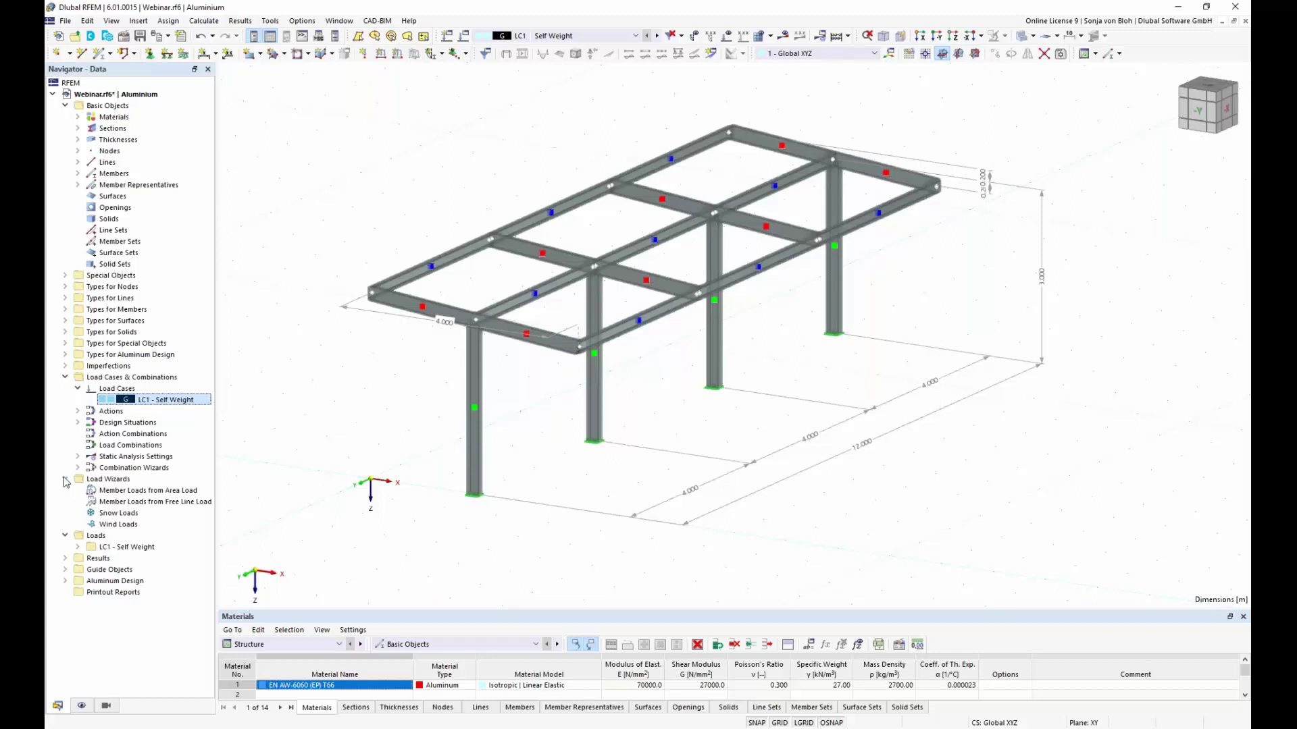
click(130, 492)
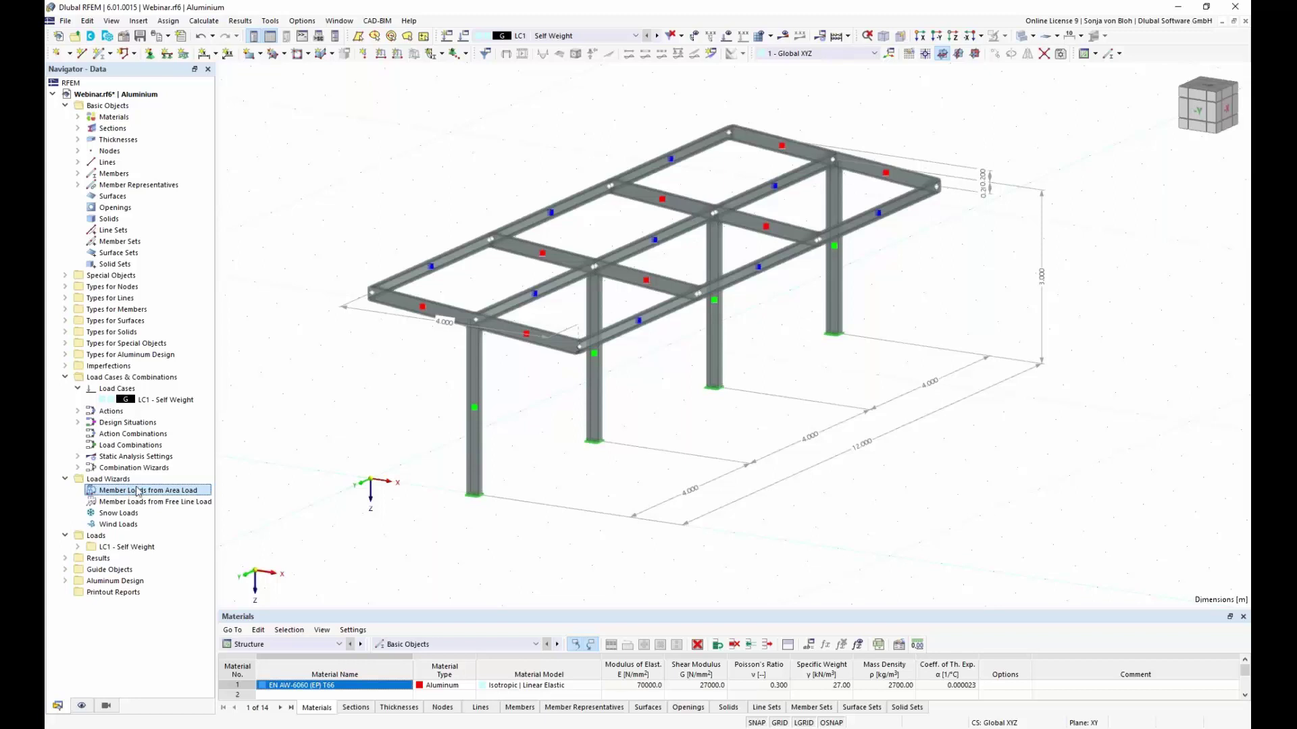
right_click(139, 491)
click(192, 511)
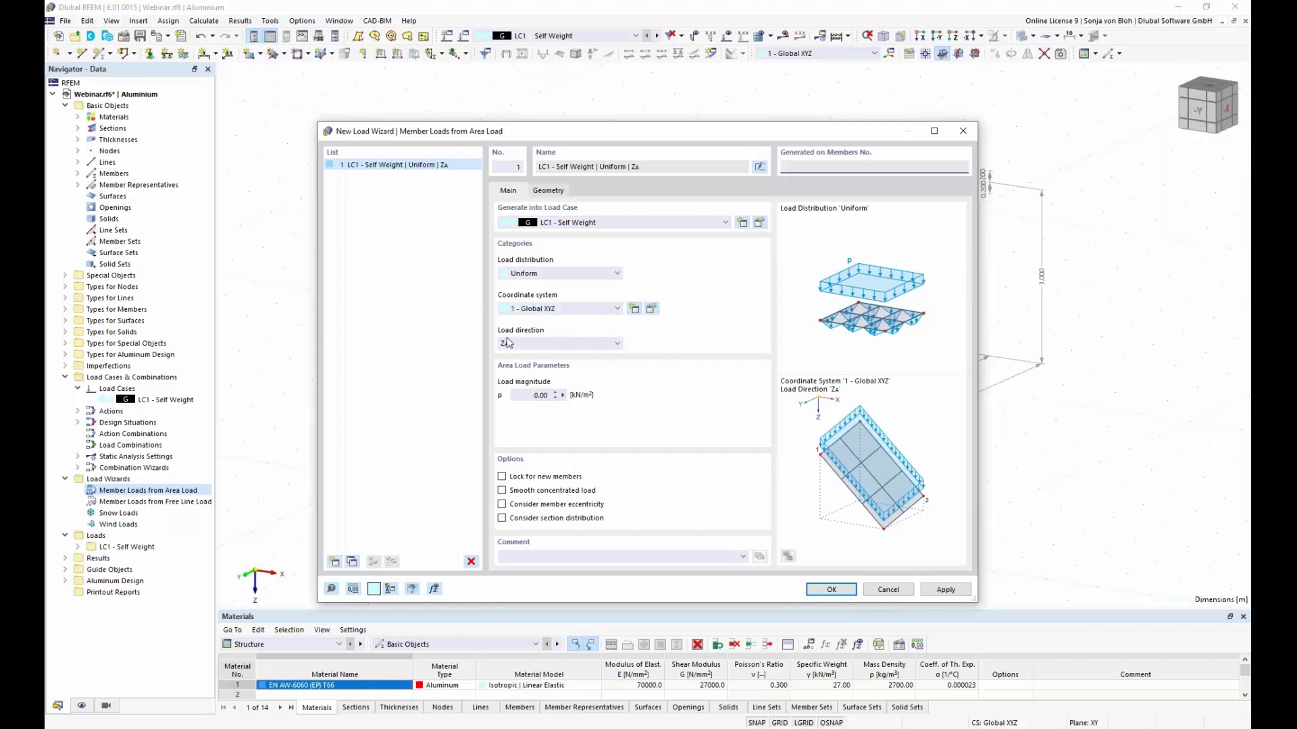
click(530, 395)
double_click(530, 395)
text(0,15)
Step: Define the area load plane's boundary by the canopy roof's corner nodes 3, 15, 13 and 1
click(549, 191)
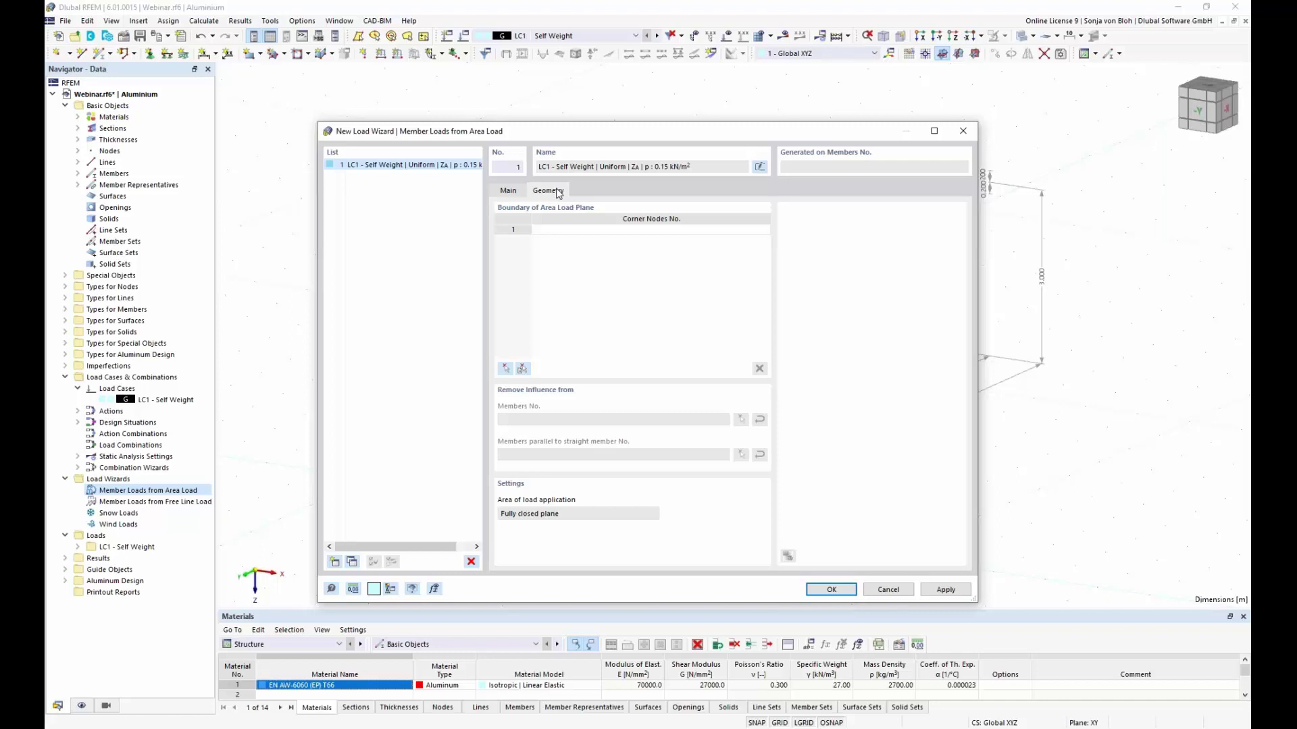
click(506, 370)
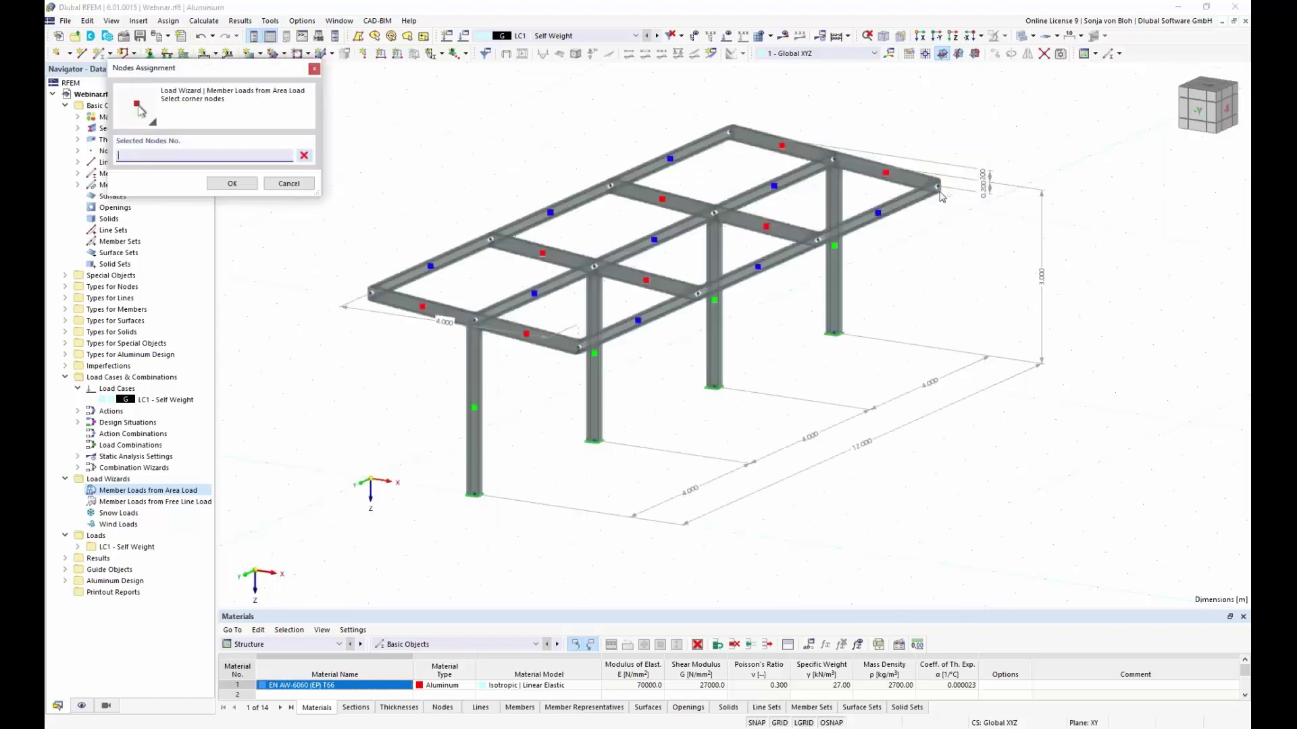
click(940, 190)
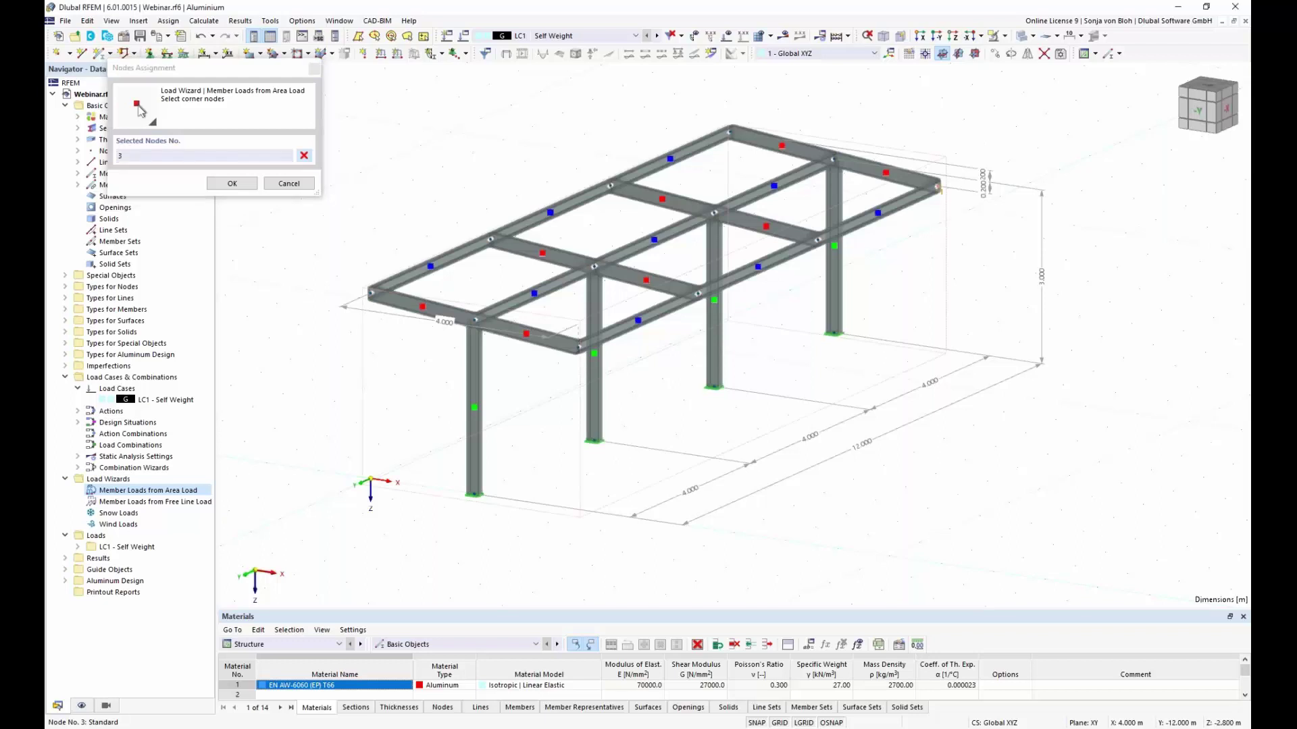
click(578, 349)
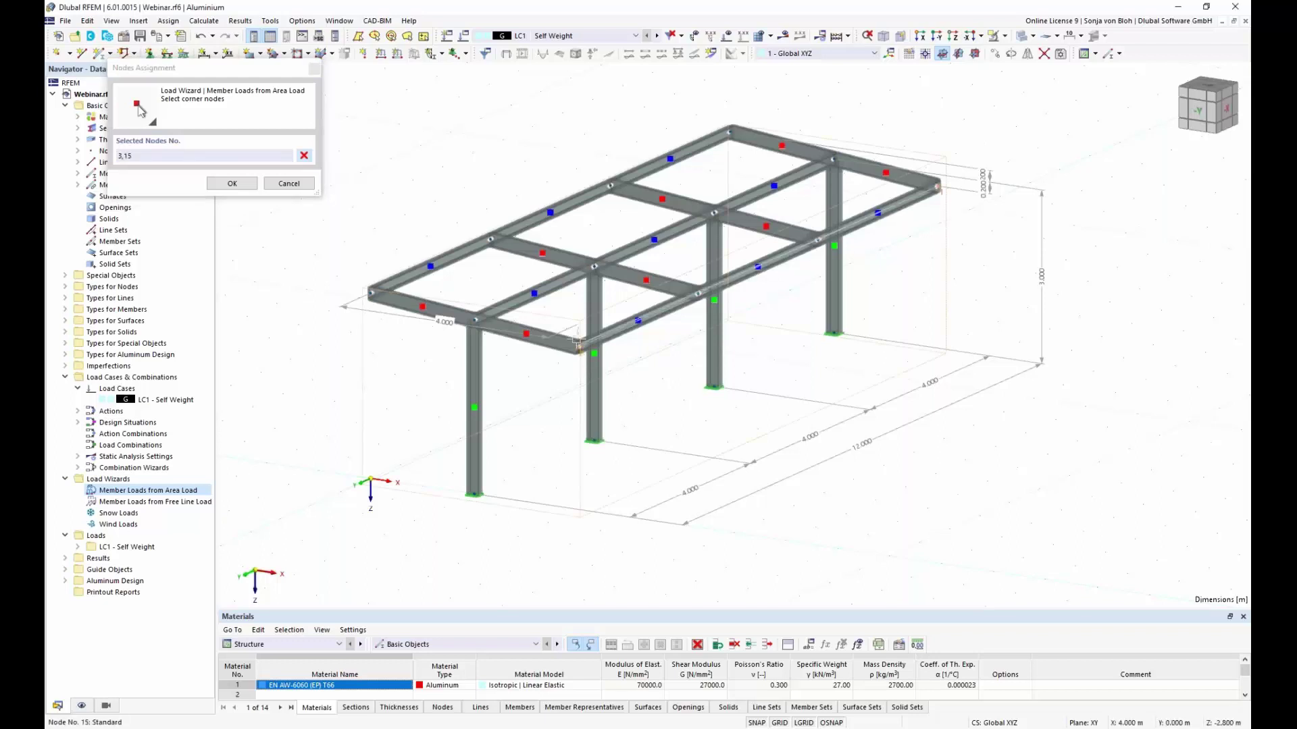
click(373, 295)
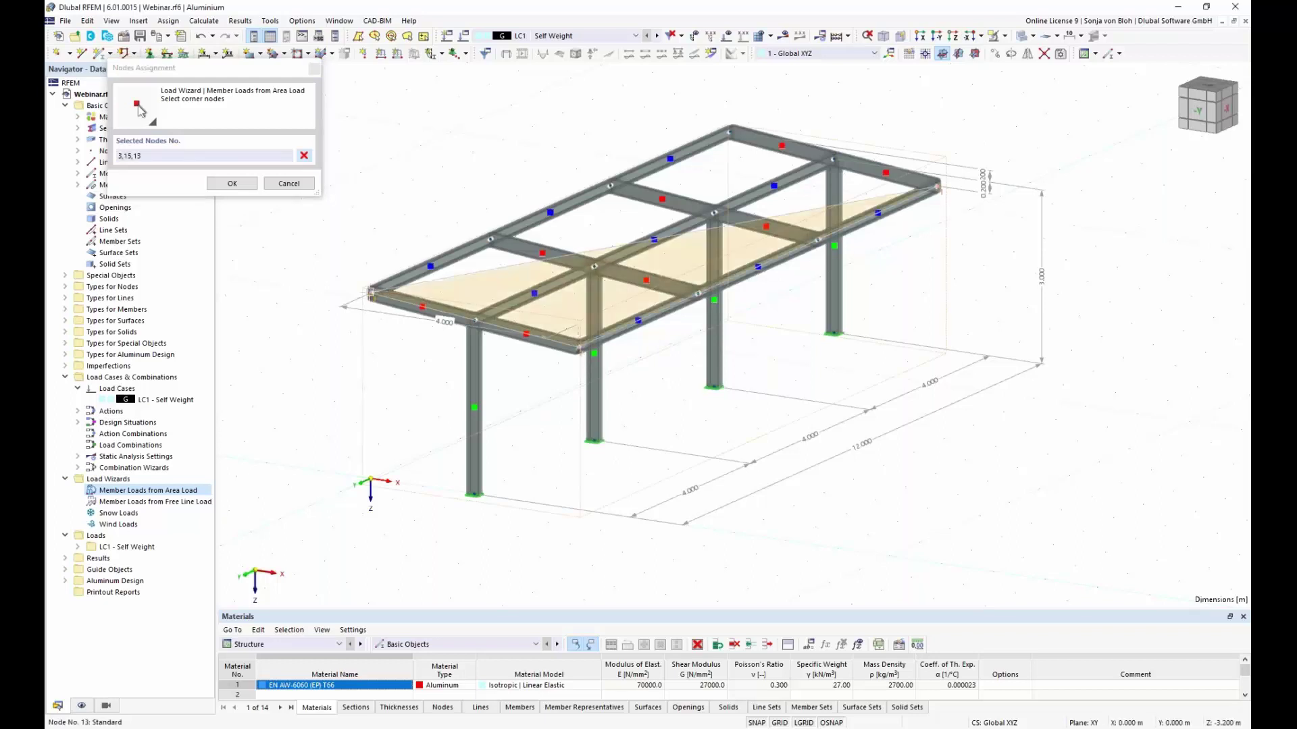
click(732, 128)
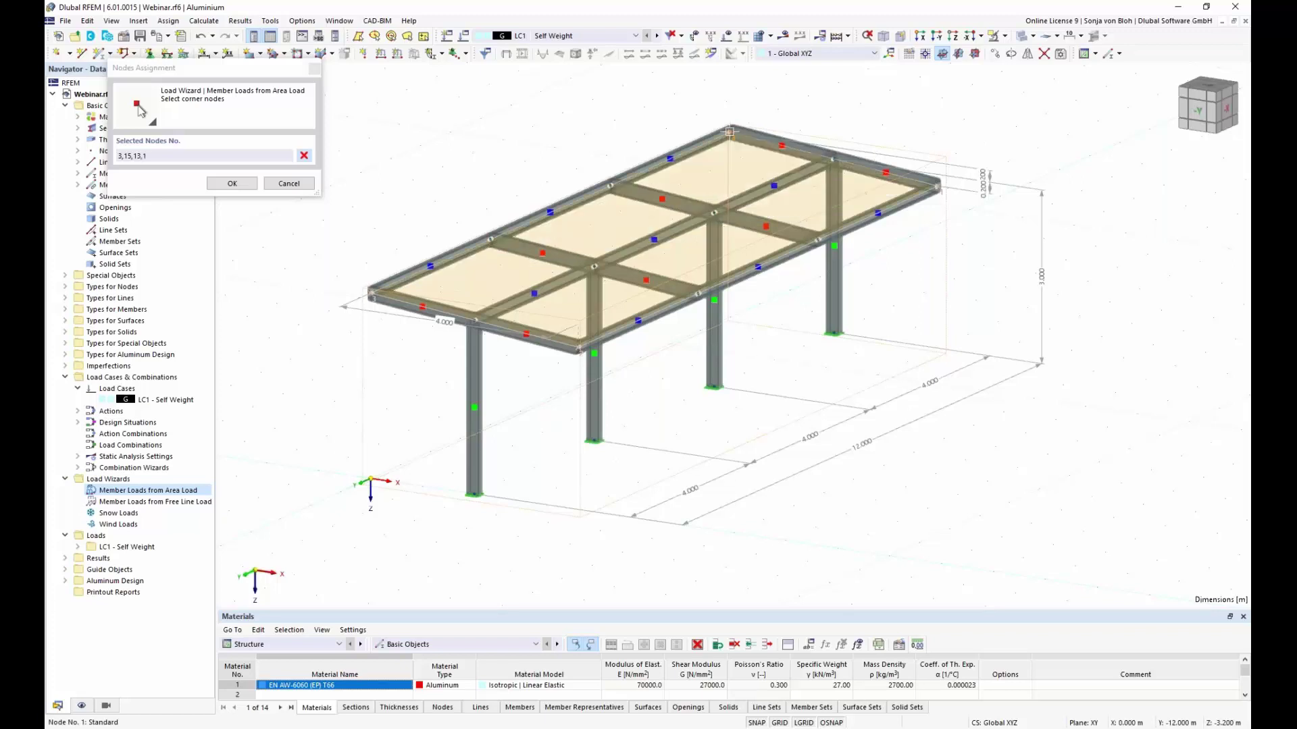
click(231, 184)
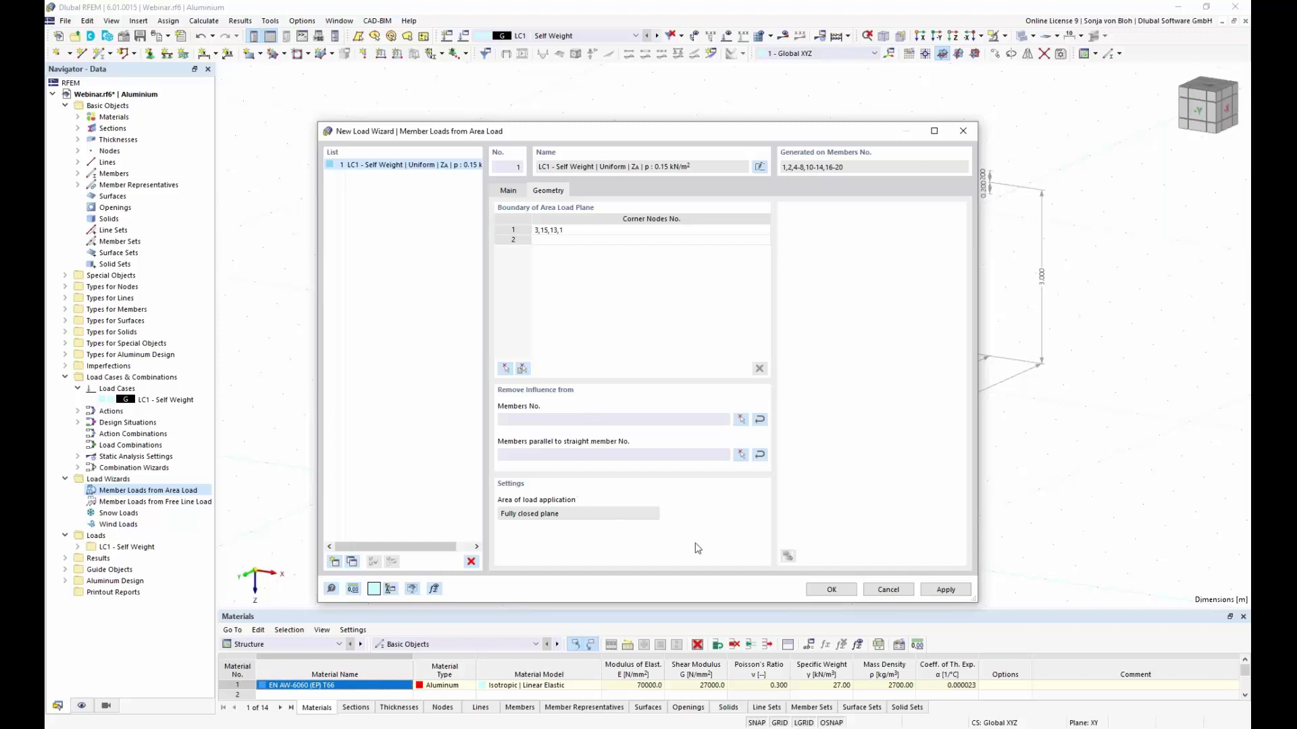
Step: Remove the influence from members parallel to member 20, generate the area load, and display its member loads separately
click(741, 455)
click(565, 346)
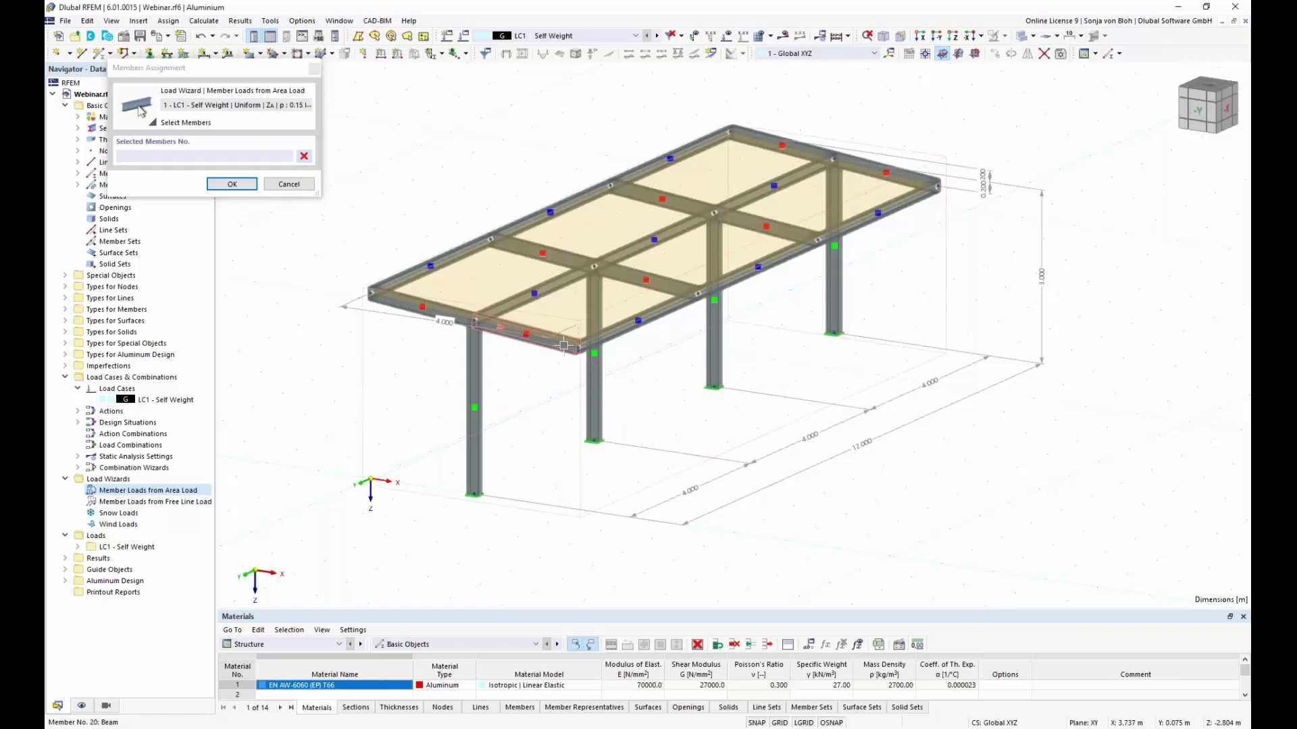
click(232, 183)
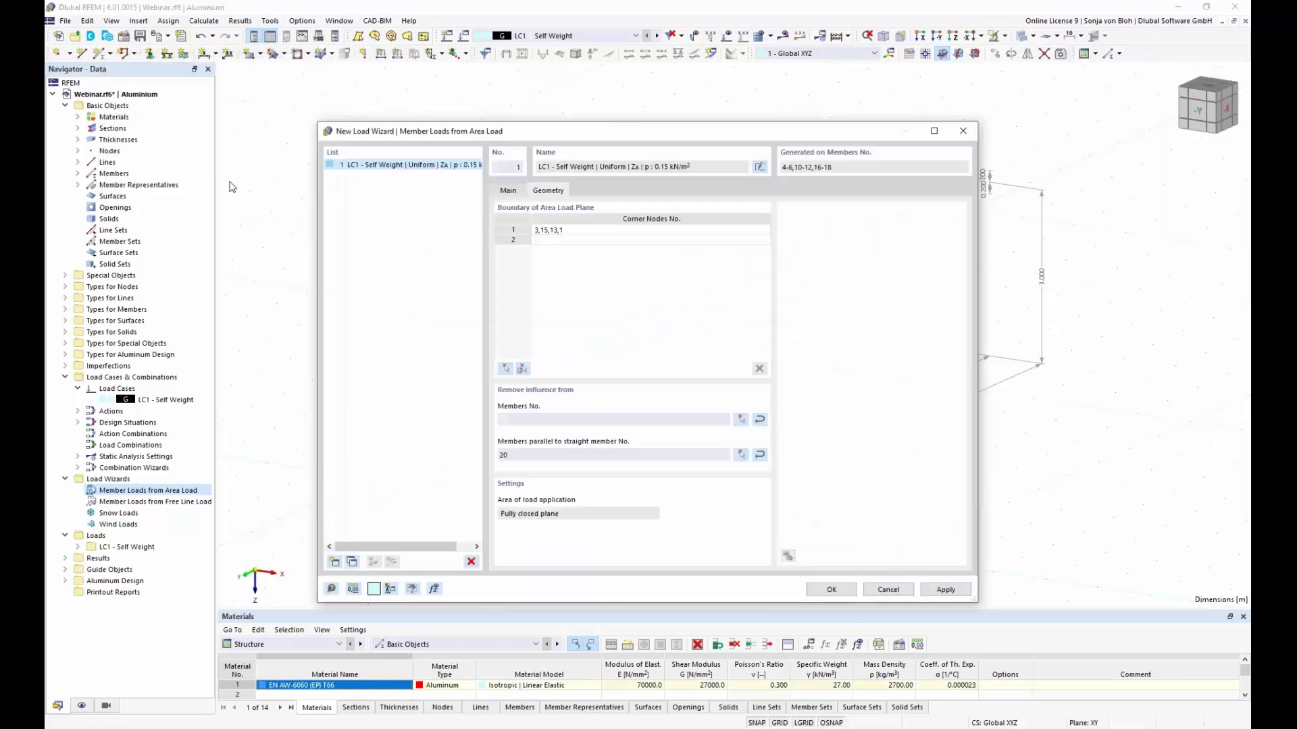
click(839, 590)
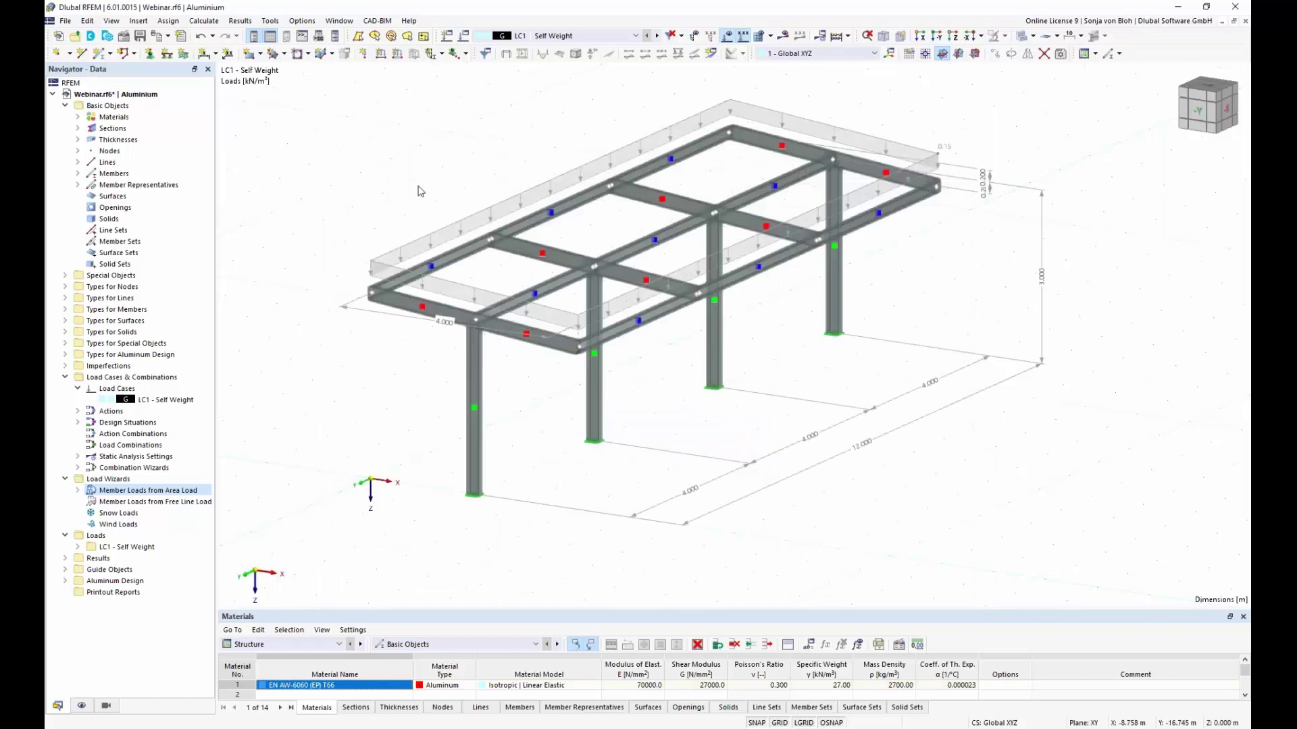
right_click(446, 232)
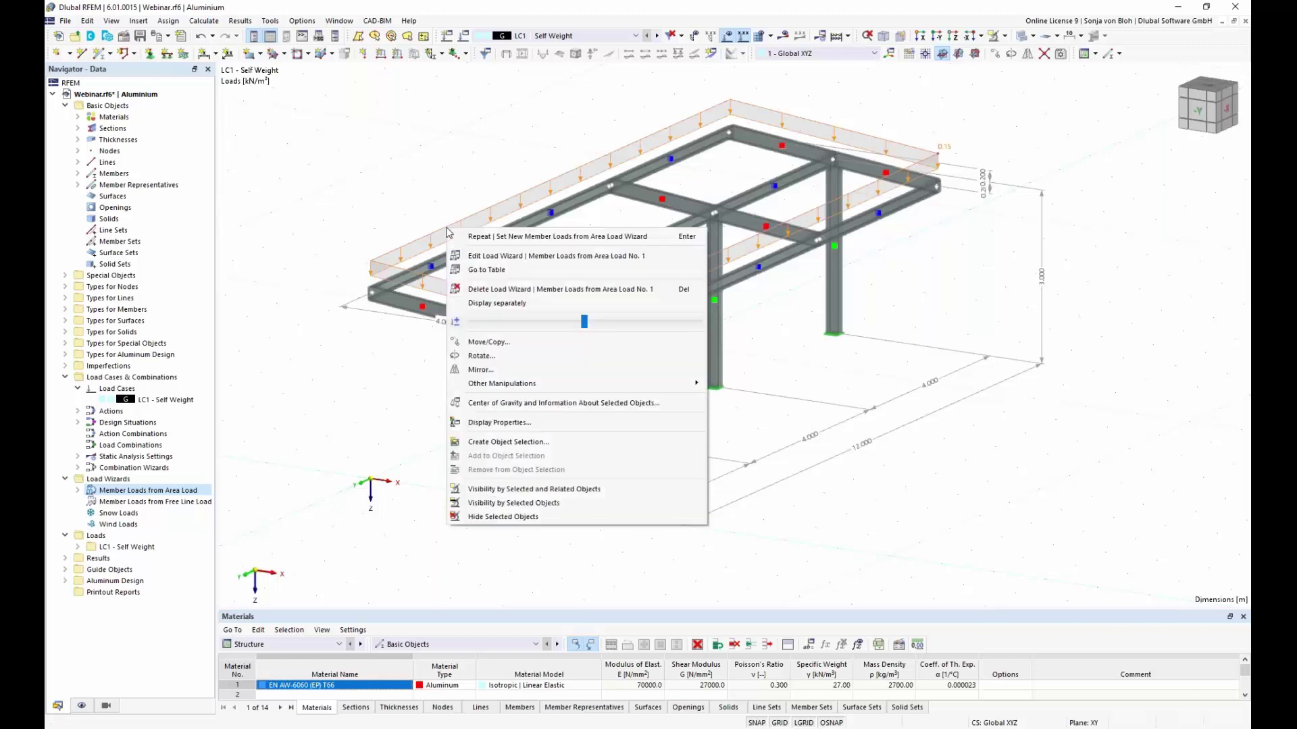
click(503, 308)
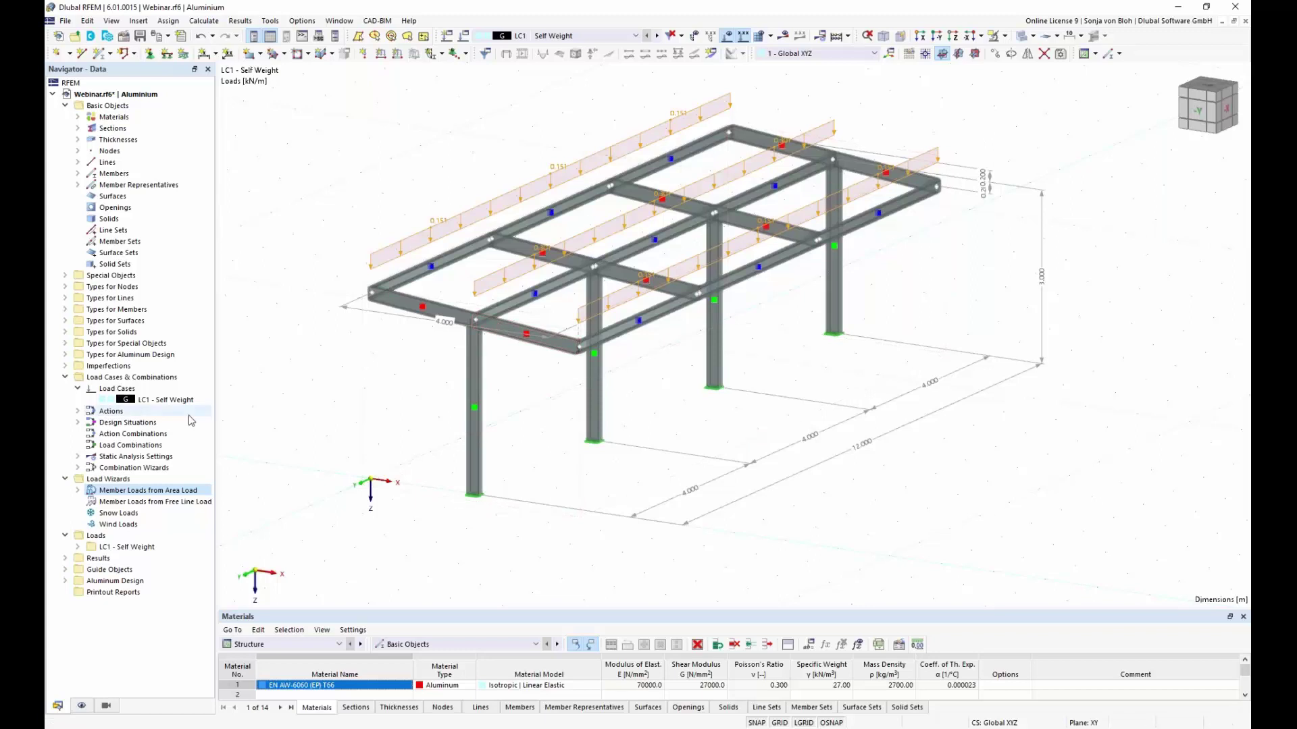
Step: Create load case LC2 named "Snow" with the action category Snow / Ice loads - H <= 1000 m
right_click(132, 396)
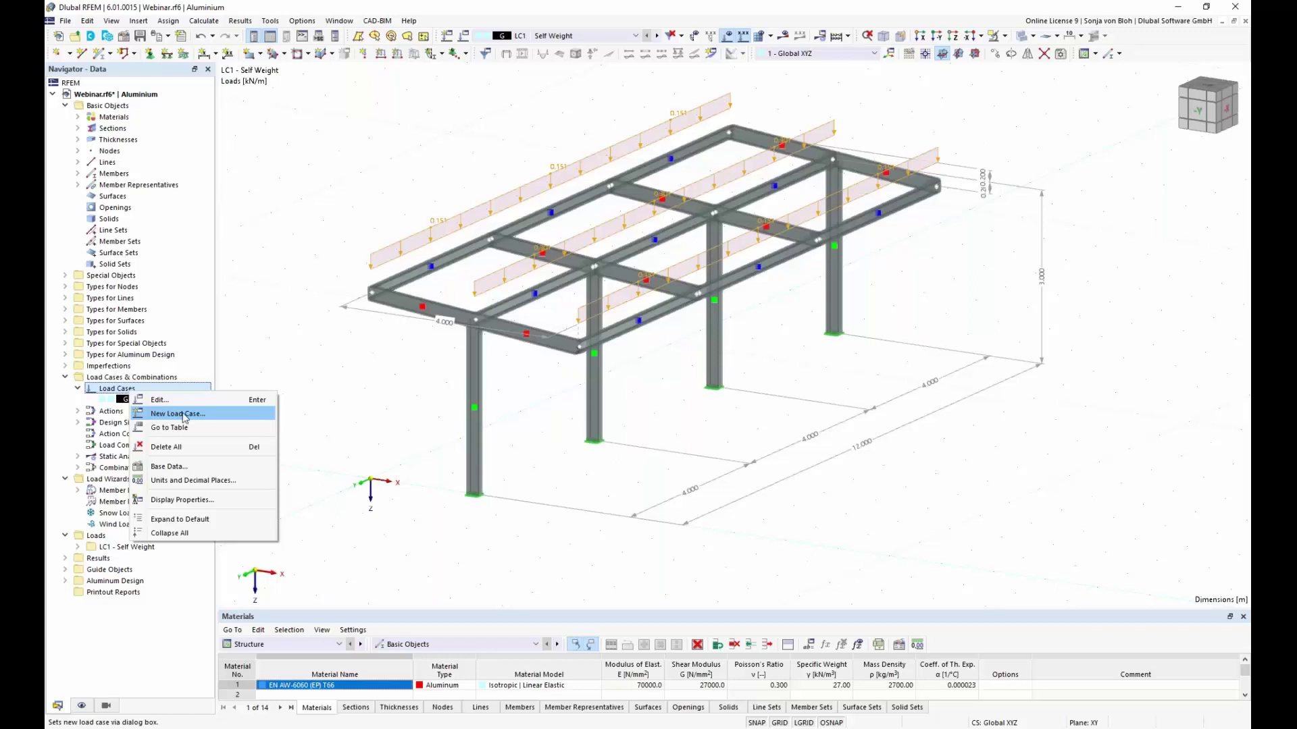
click(179, 414)
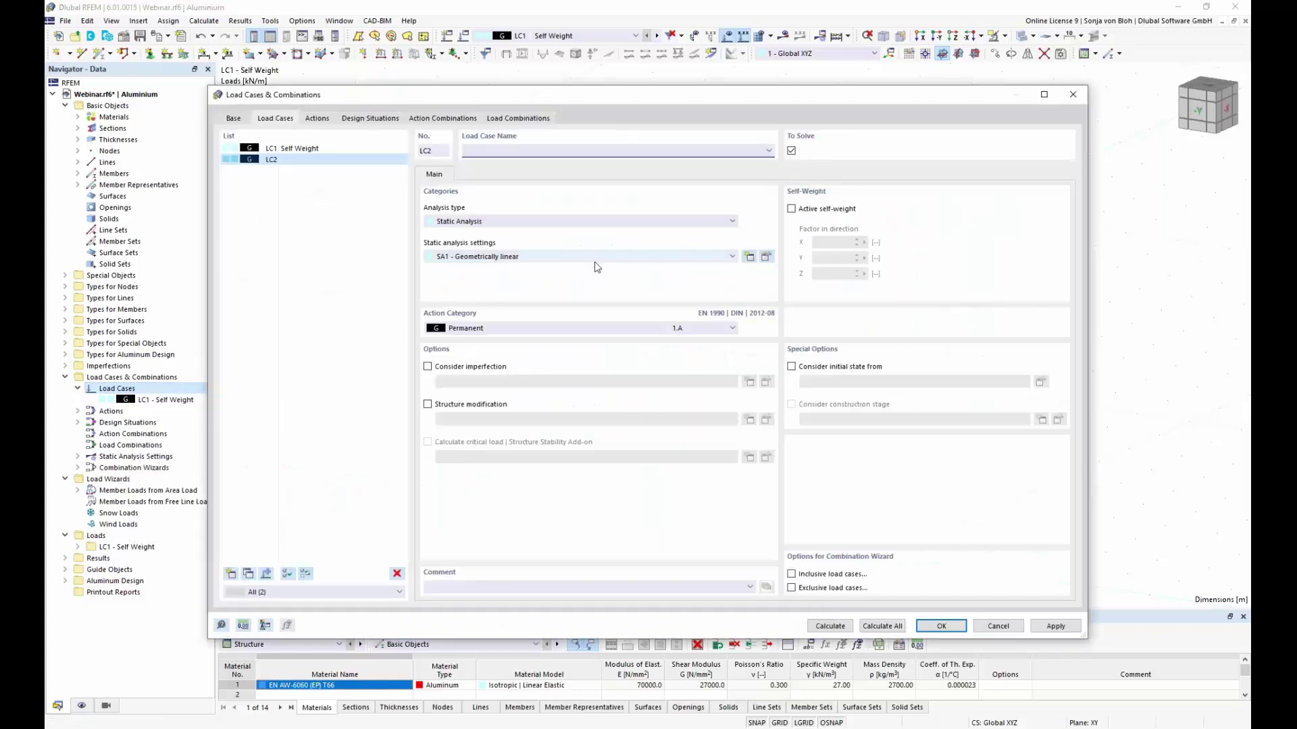
text(Snow)
click(732, 328)
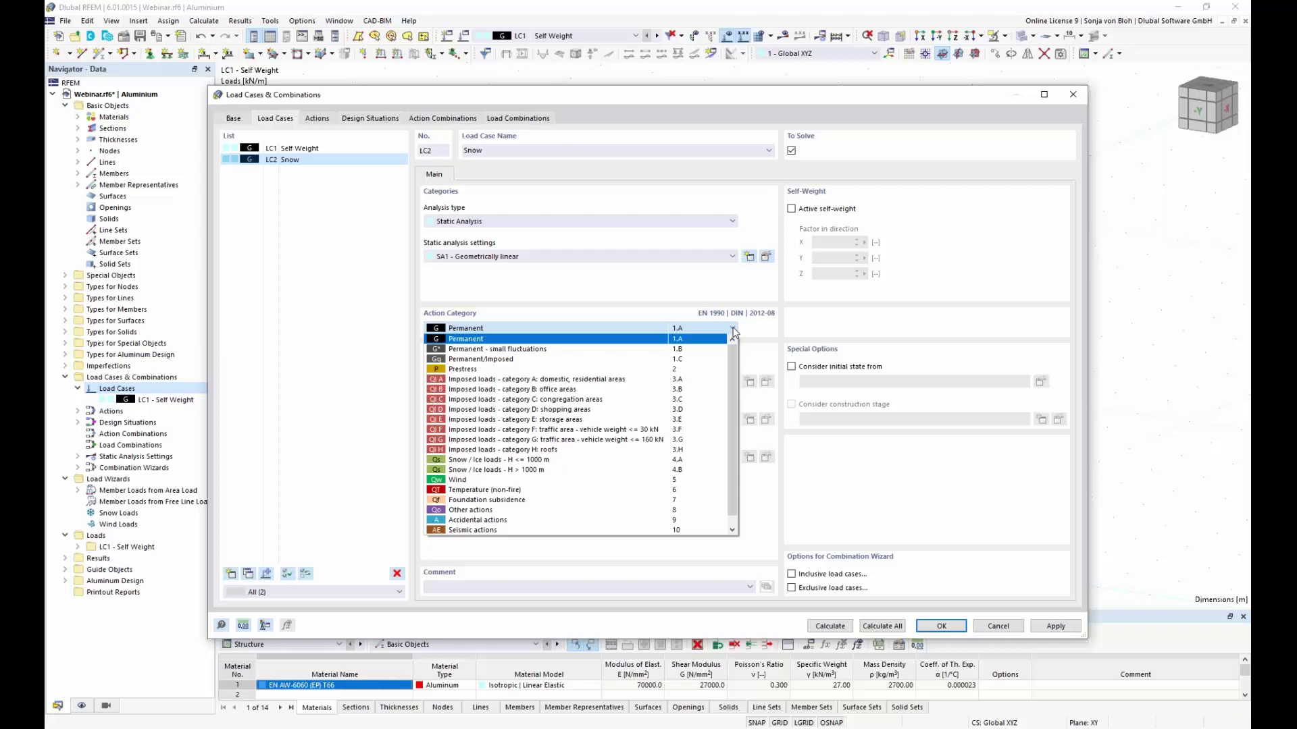
click(507, 461)
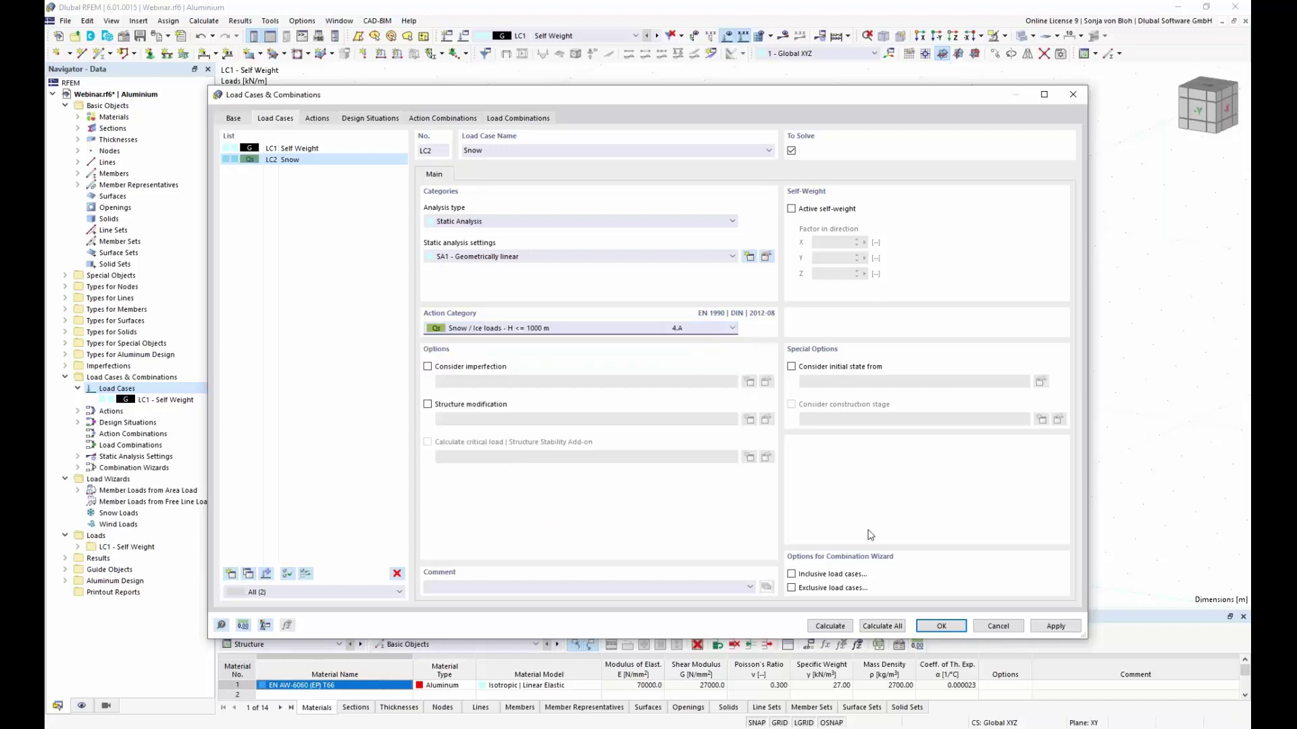
click(941, 627)
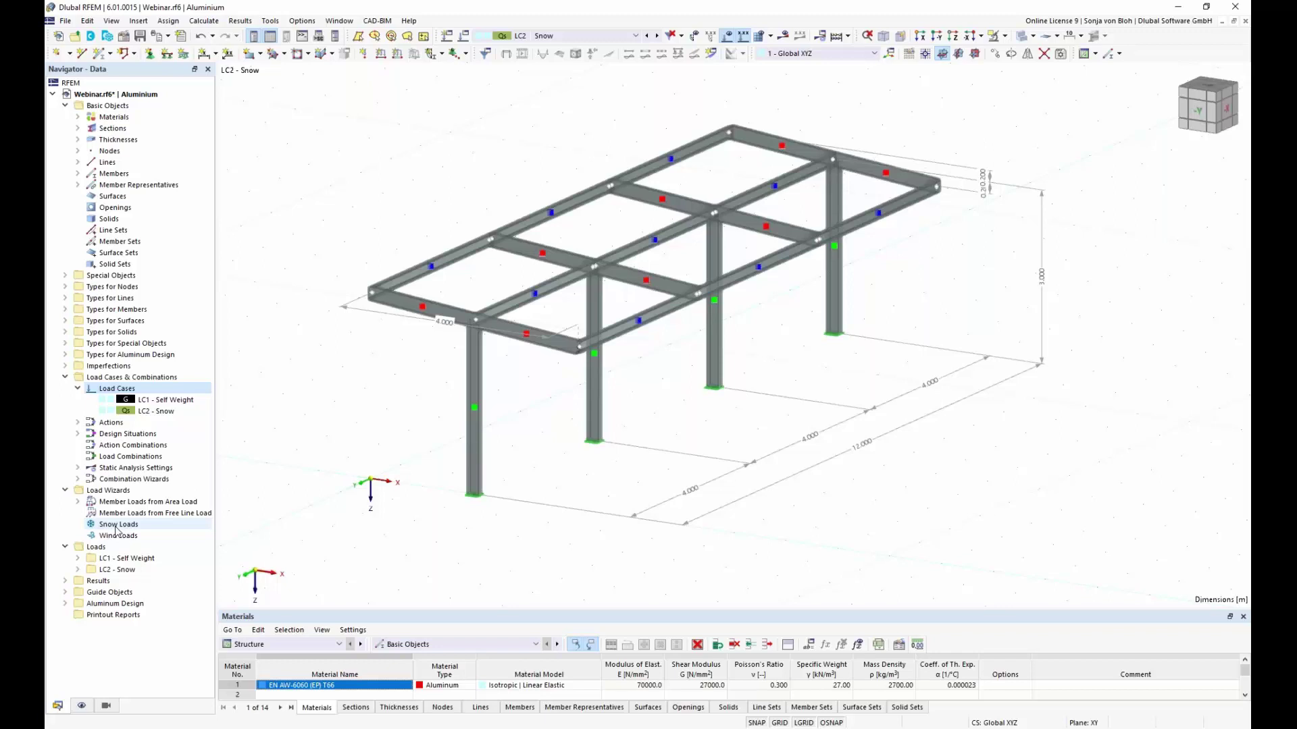
Step: Create a snow load wizard with roof type Flat/Monopitch and roof corner nodes 3, 15, 13 and 1
right_click(116, 526)
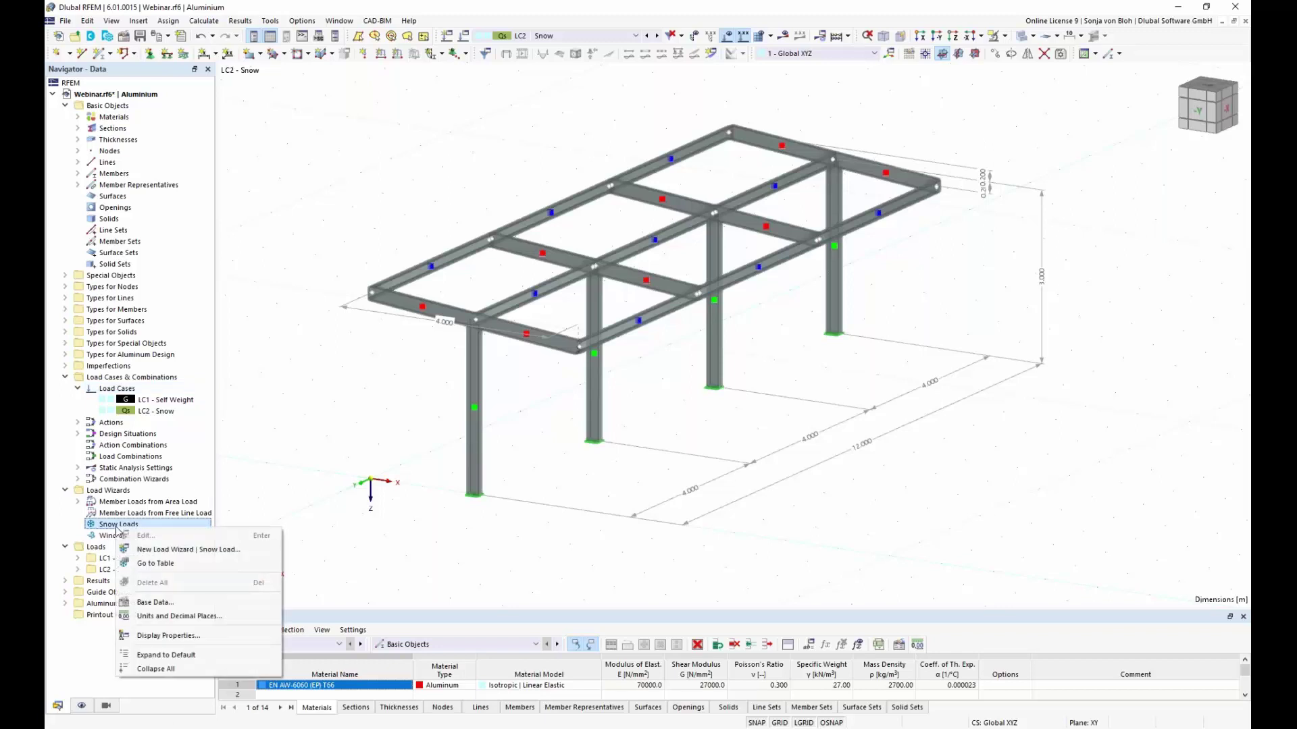
click(189, 550)
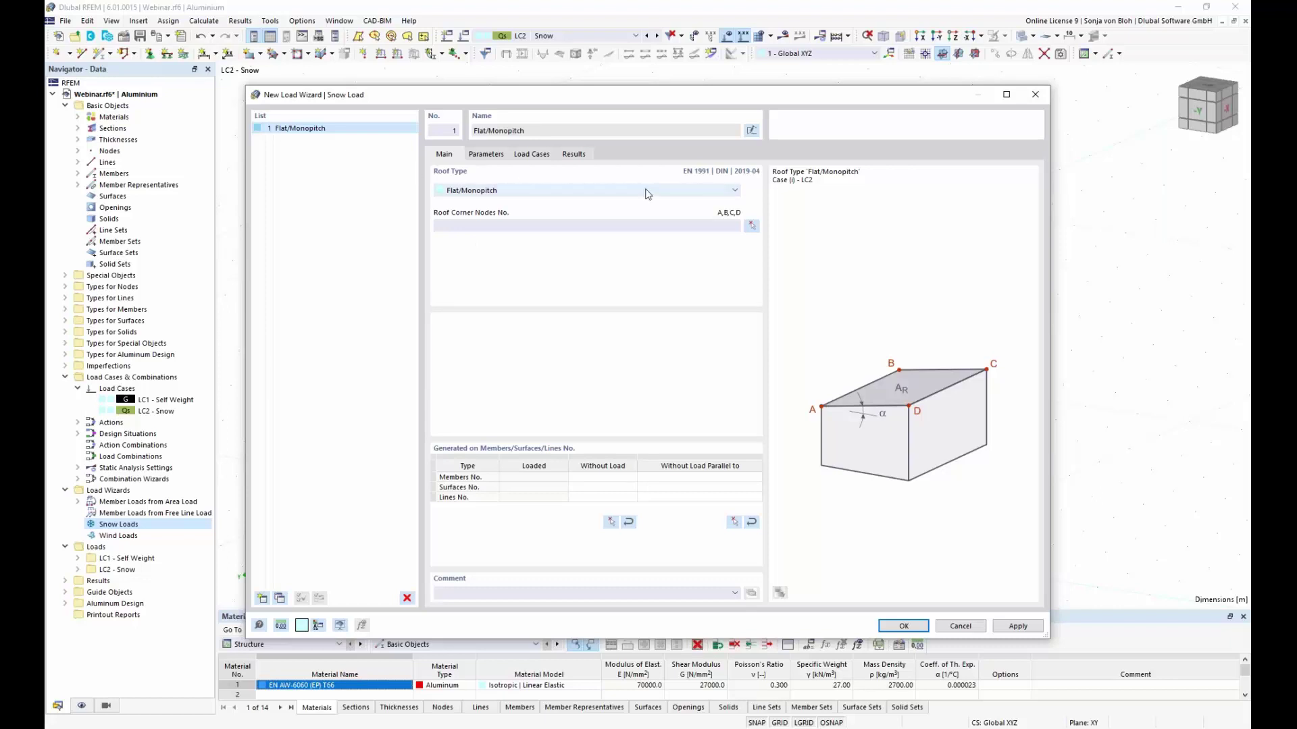
click(735, 193)
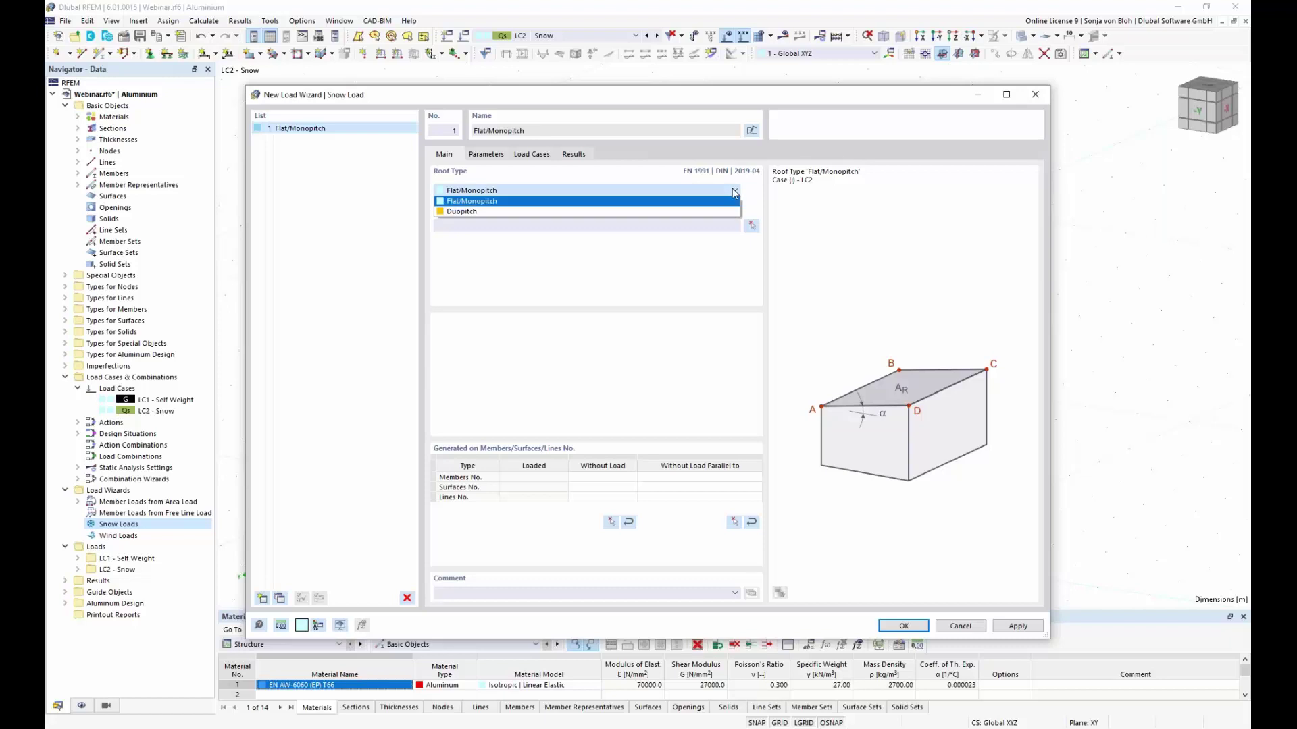
click(734, 193)
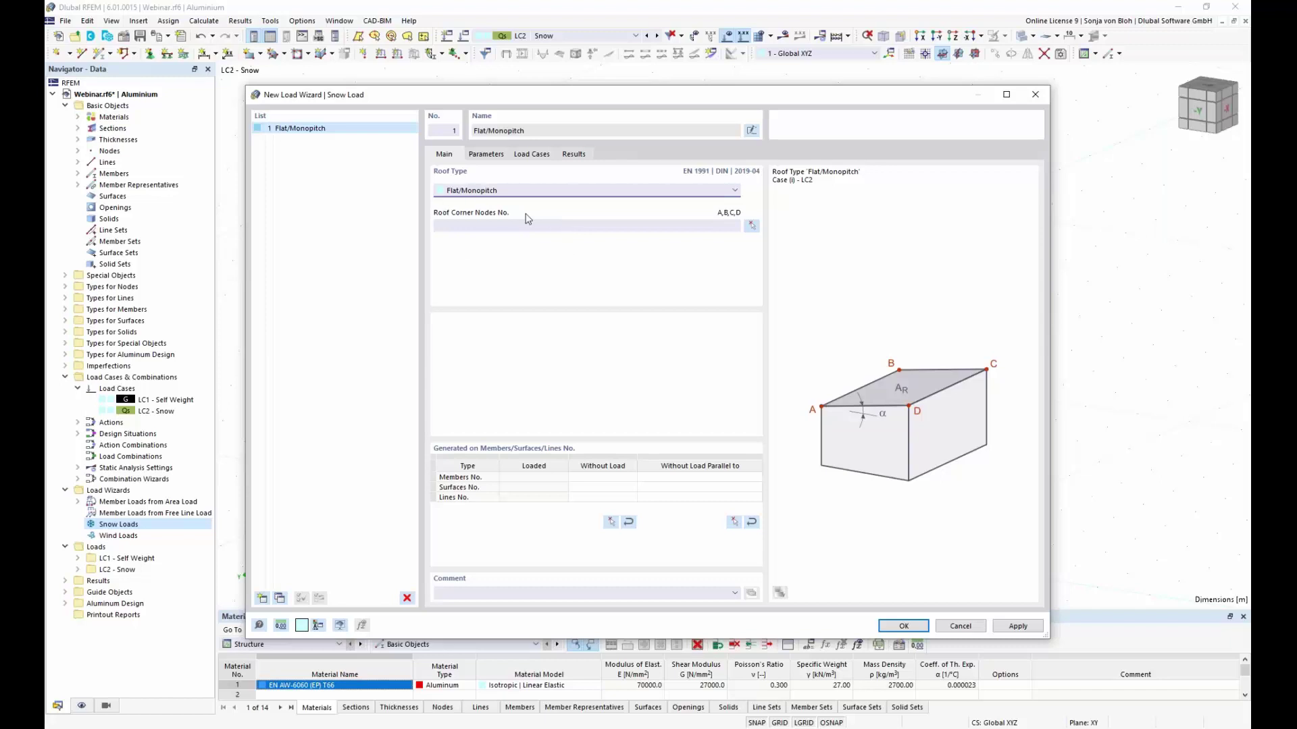
click(751, 226)
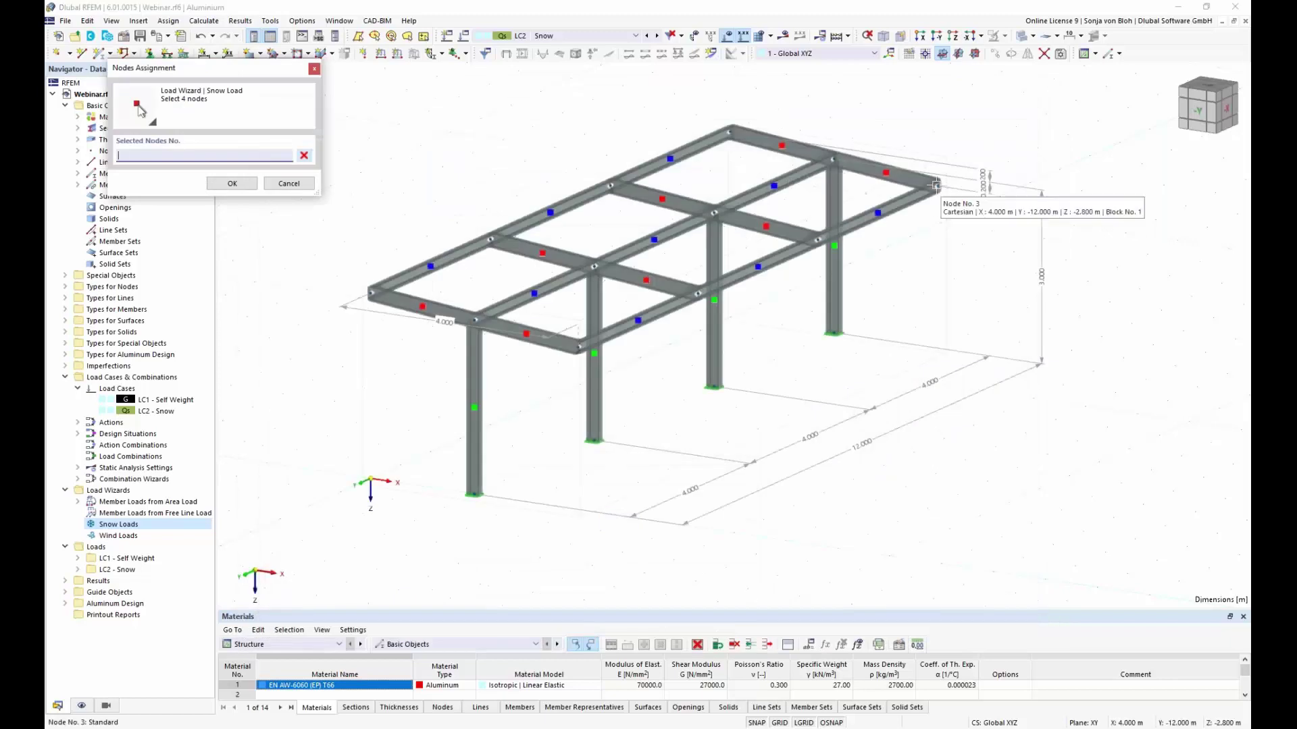
click(938, 188)
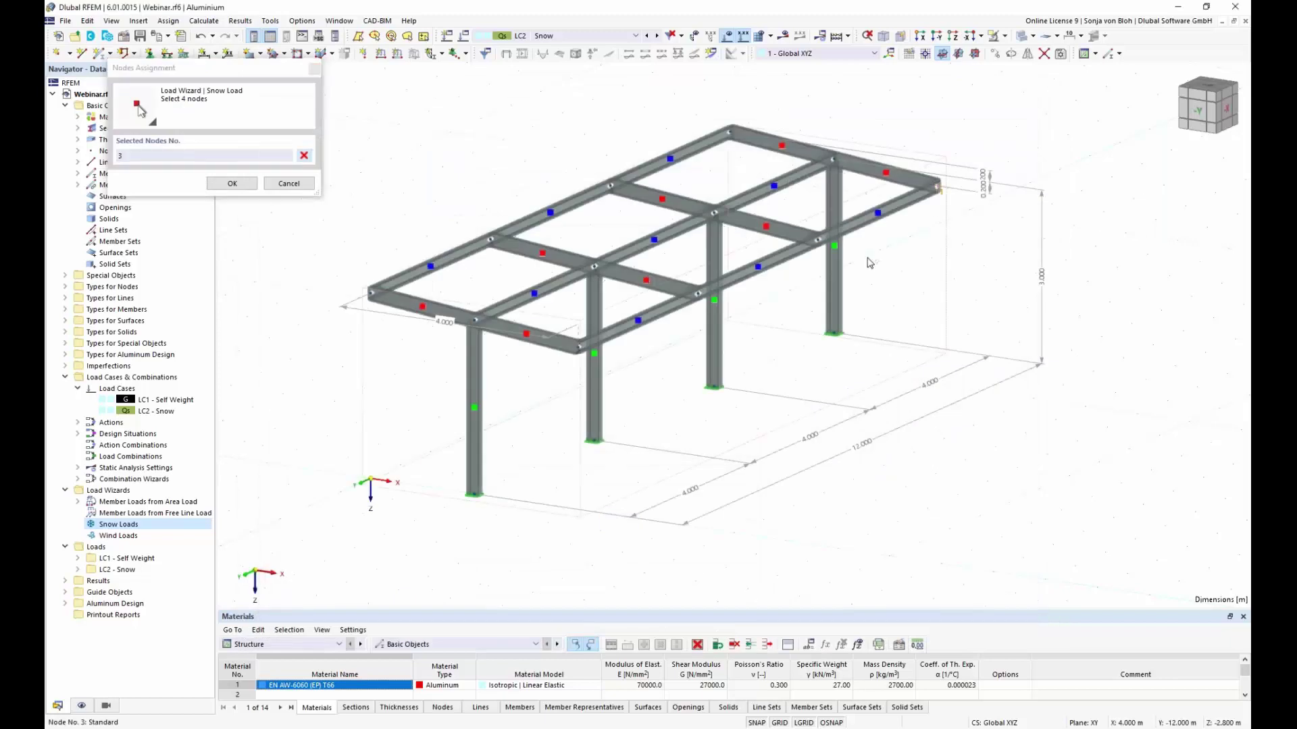
click(583, 349)
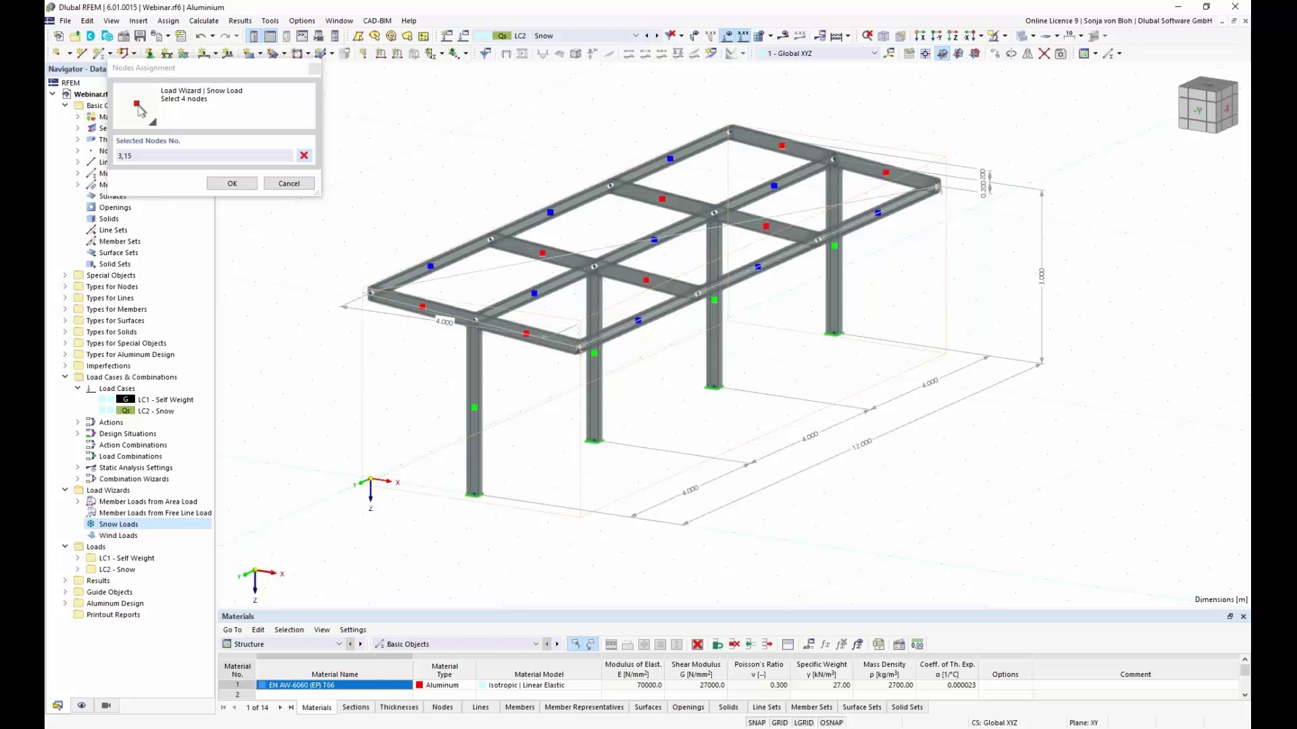
click(370, 292)
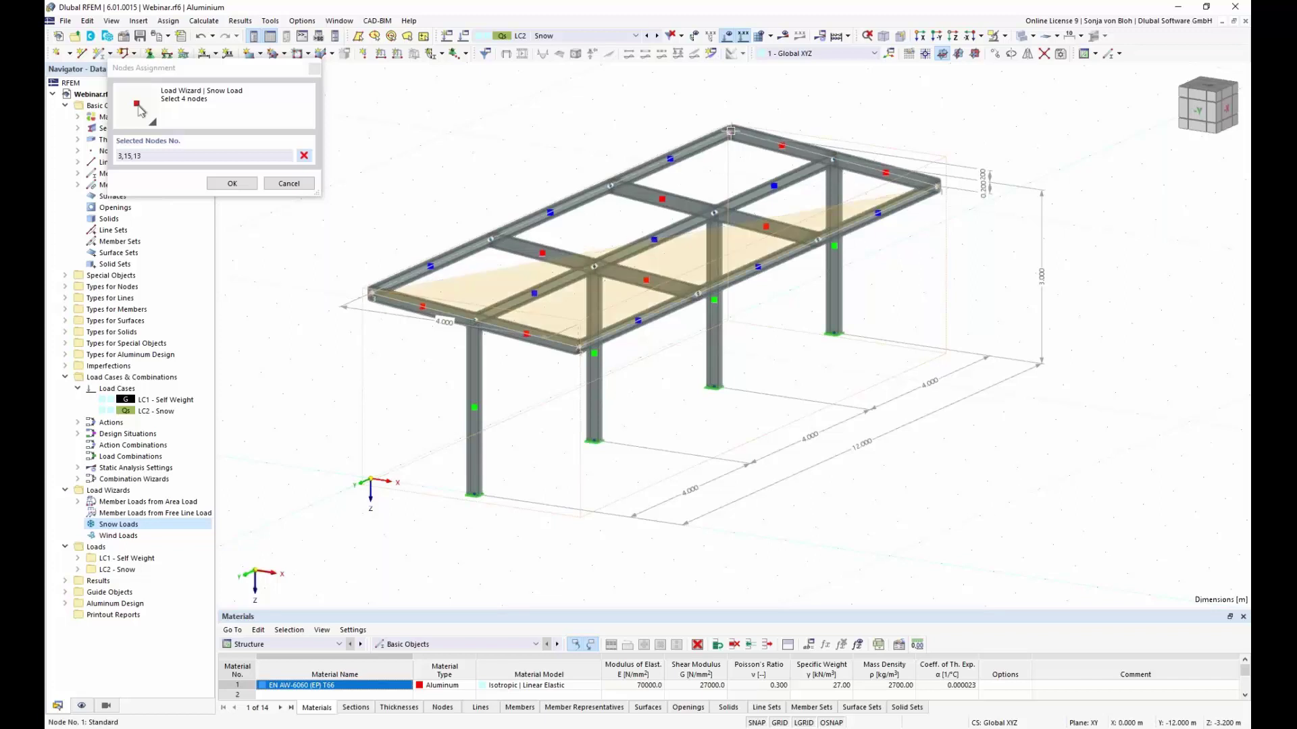
click(938, 187)
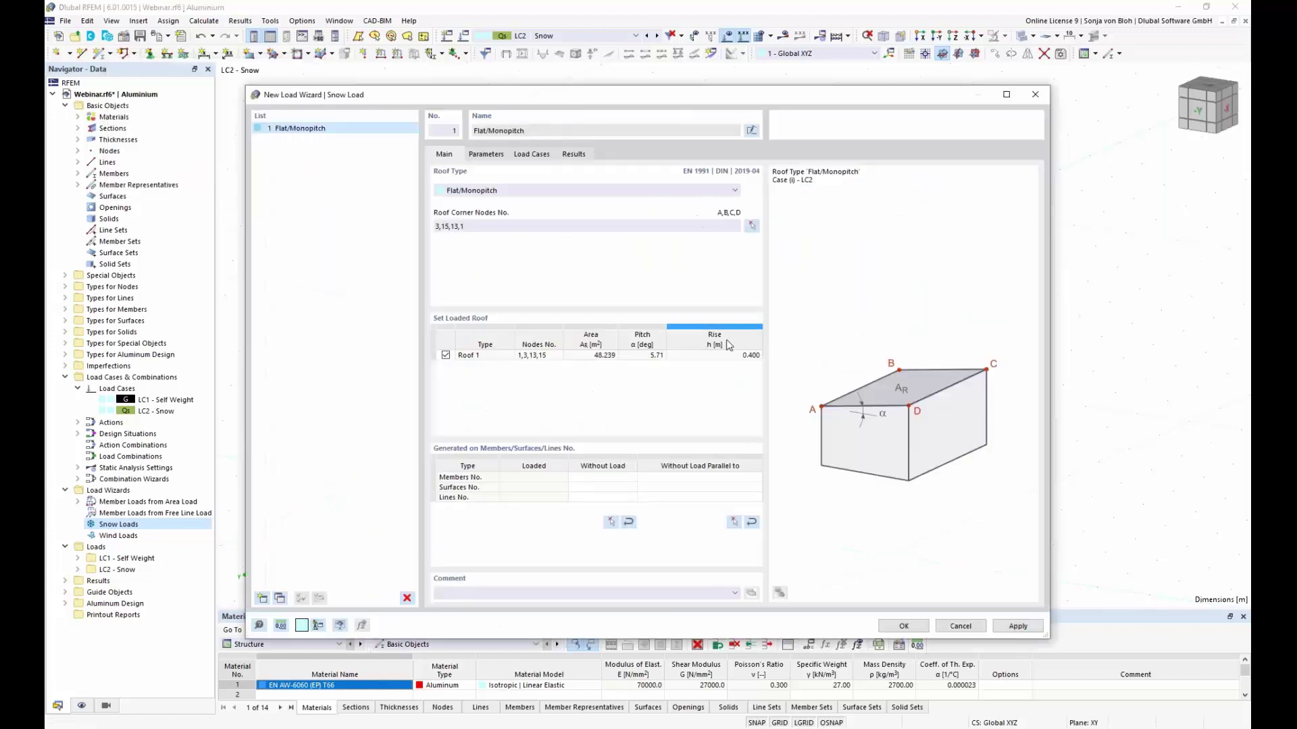
Step: Exclude members parallel to member 20 from the snow load, review the location and snow parameters, and generate the load
click(733, 523)
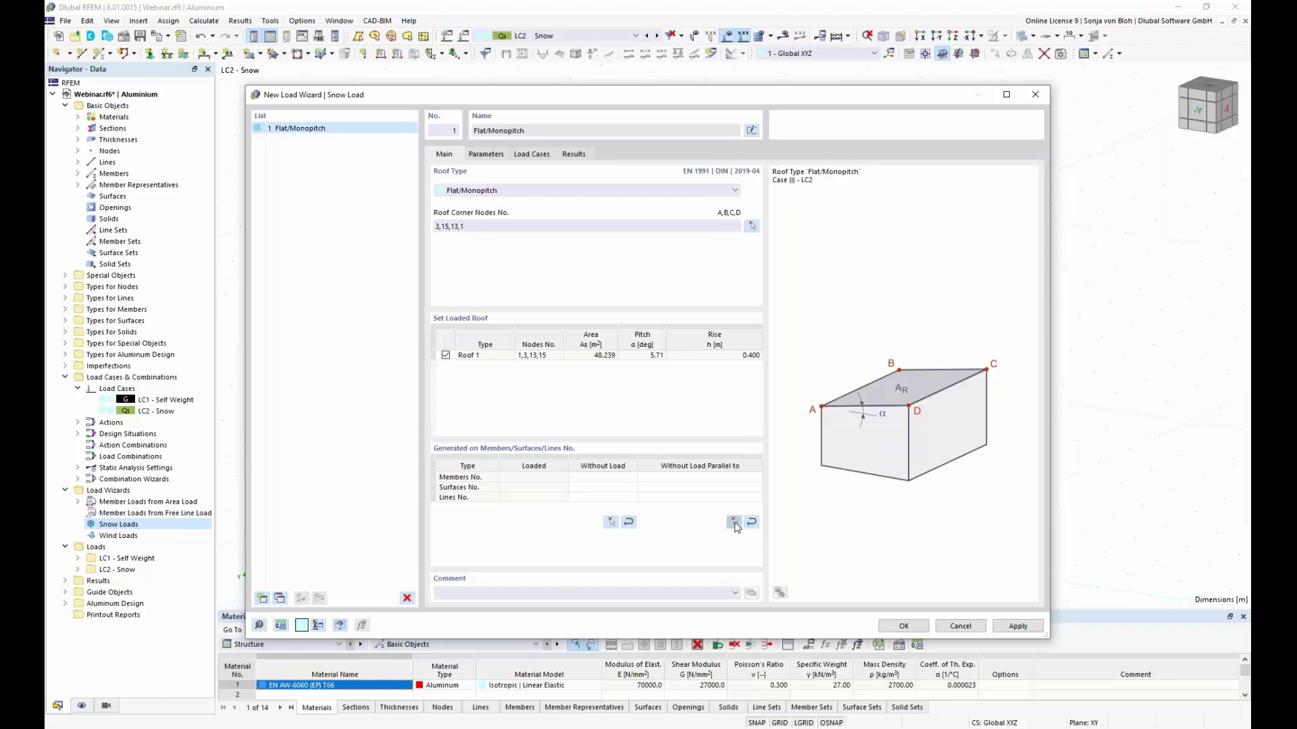
click(564, 343)
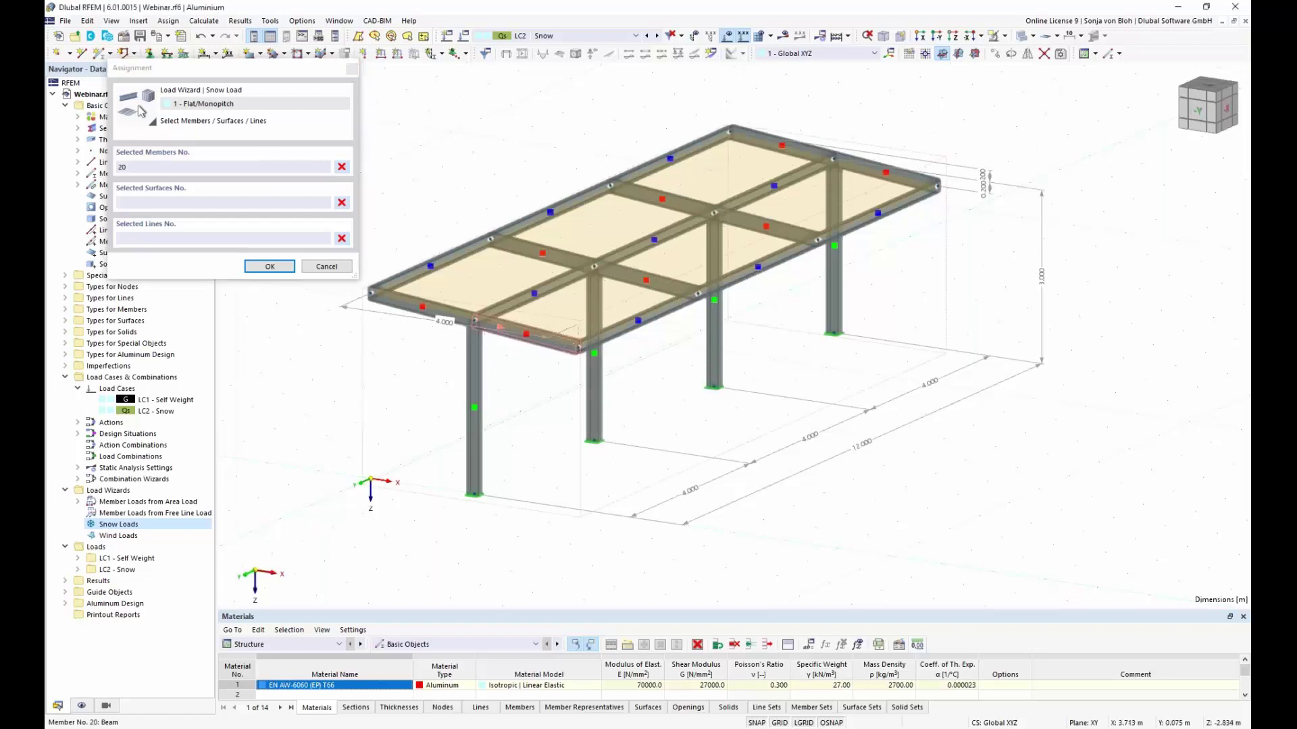
click(269, 266)
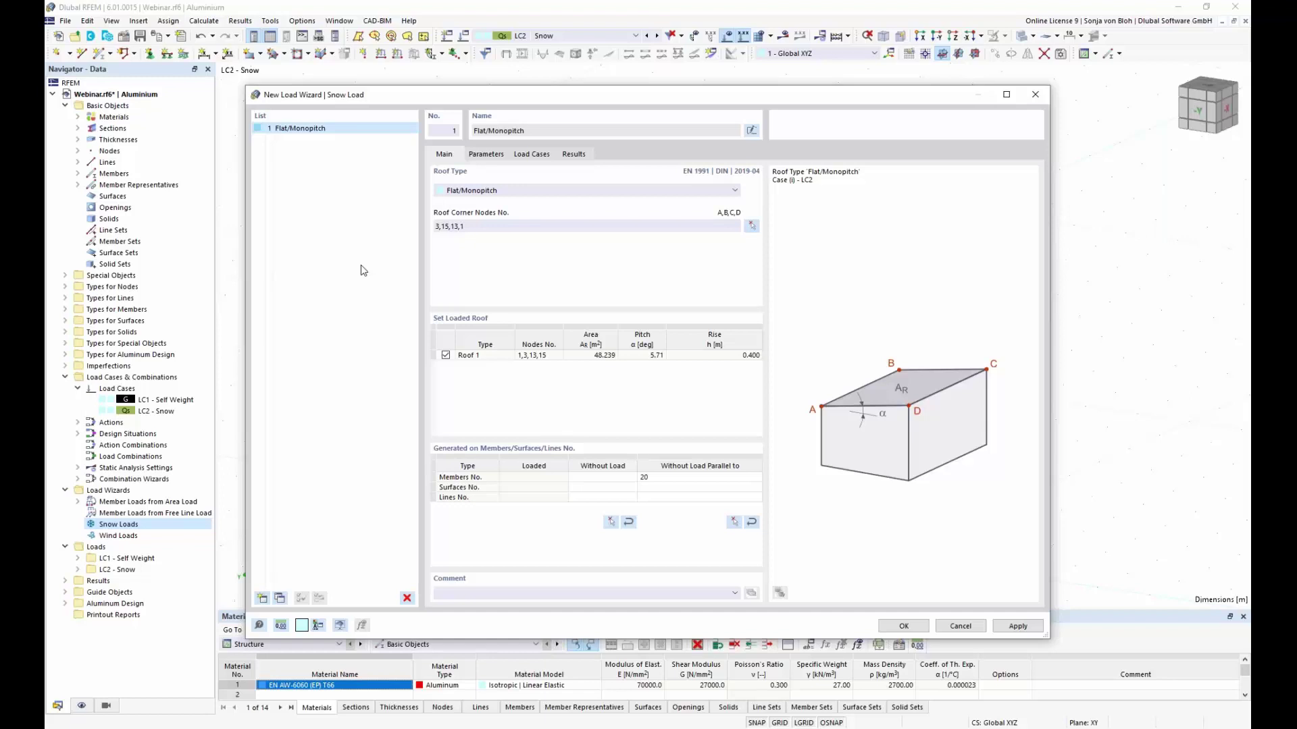
click(485, 154)
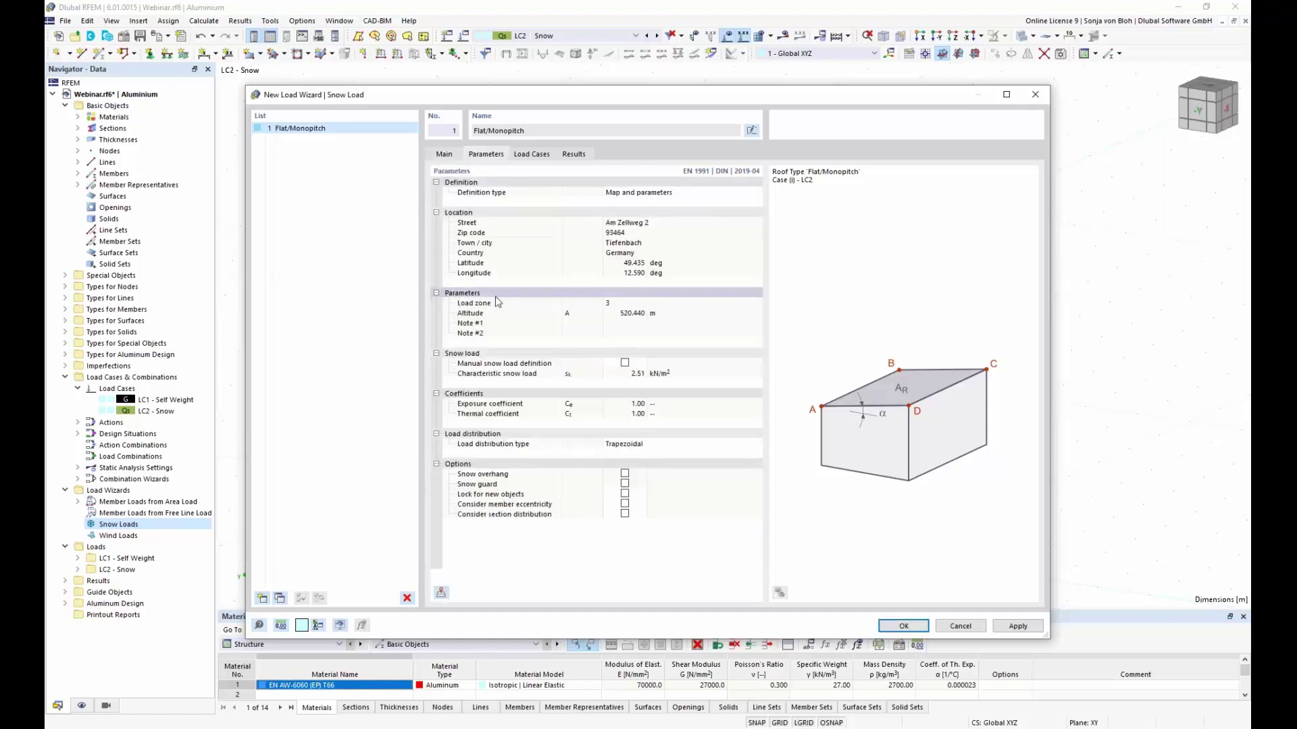
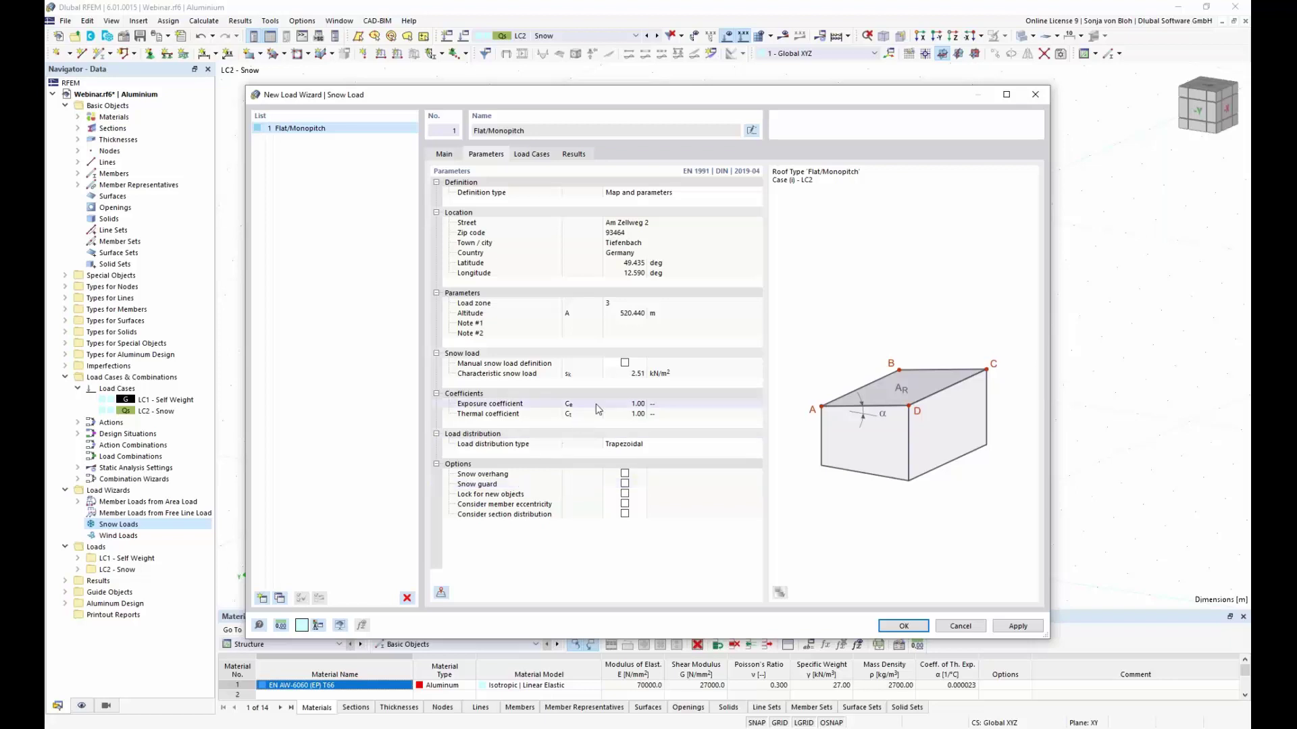
click(901, 626)
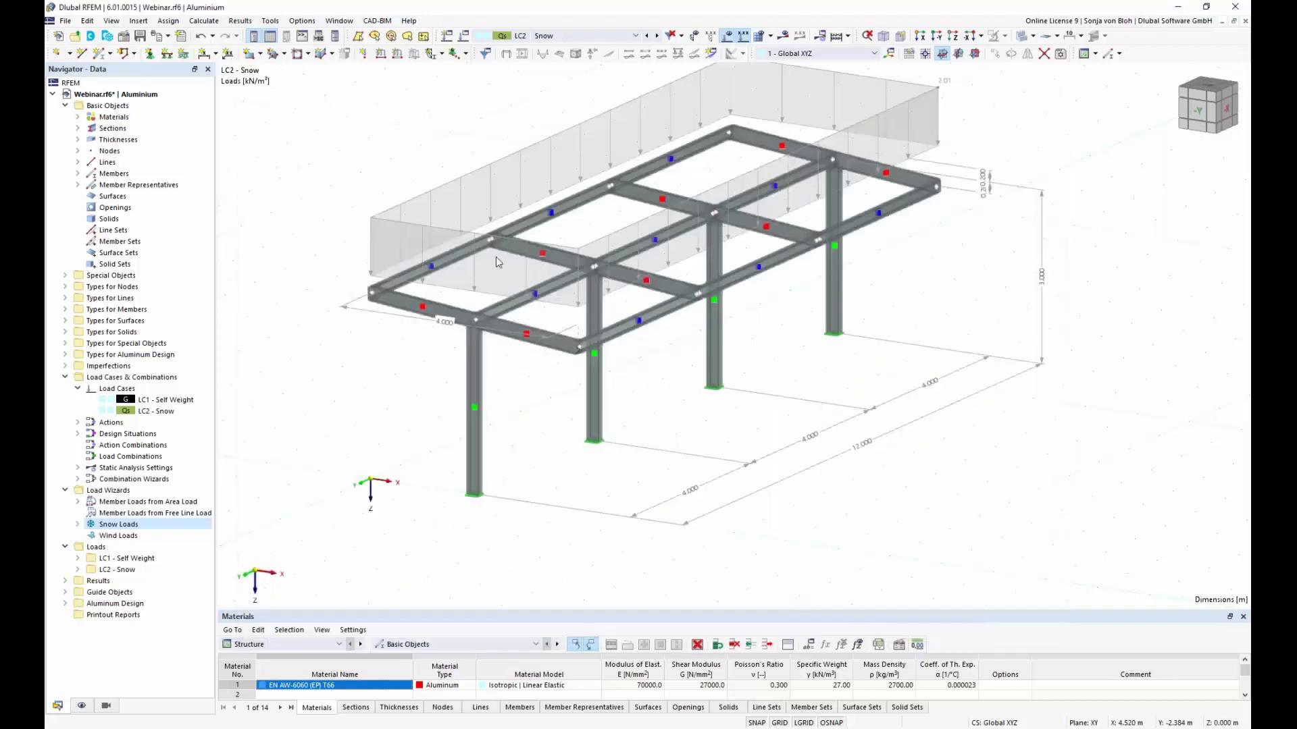
Step: Display the member loads generated by the snow load wizard separately
right_click(447, 188)
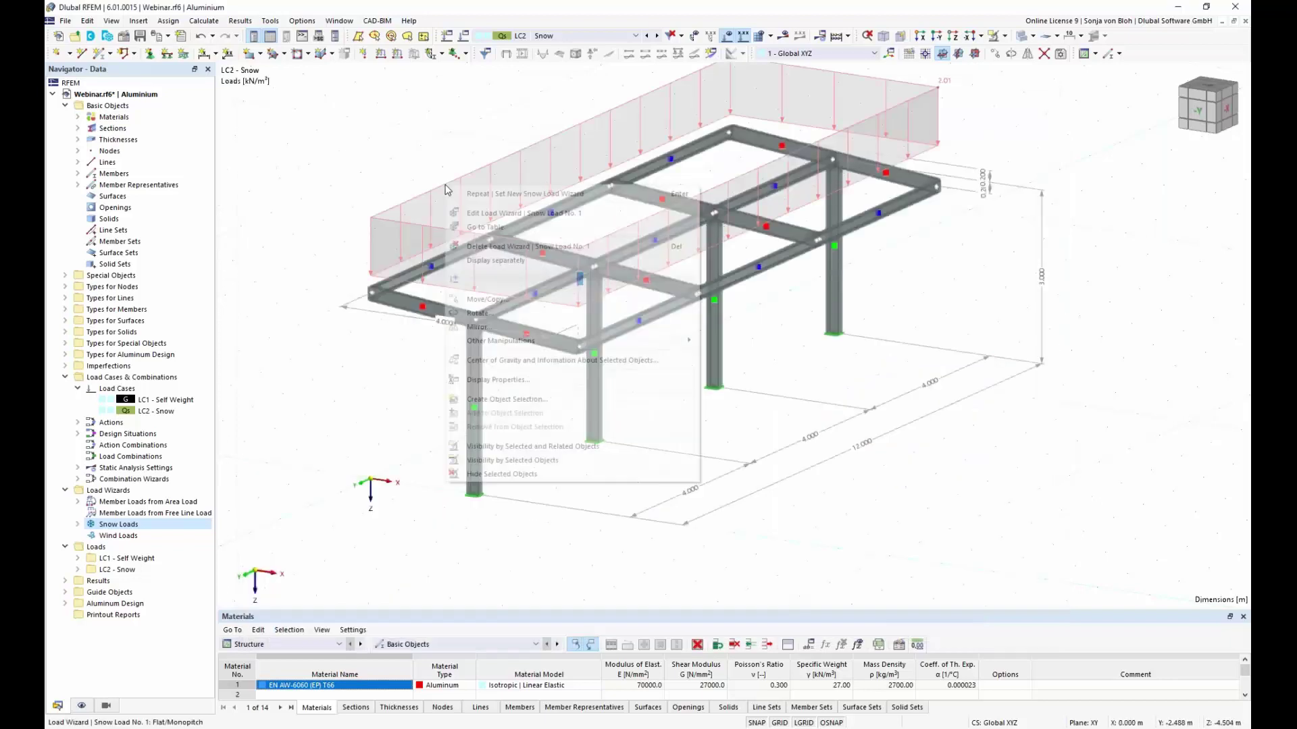
click(496, 261)
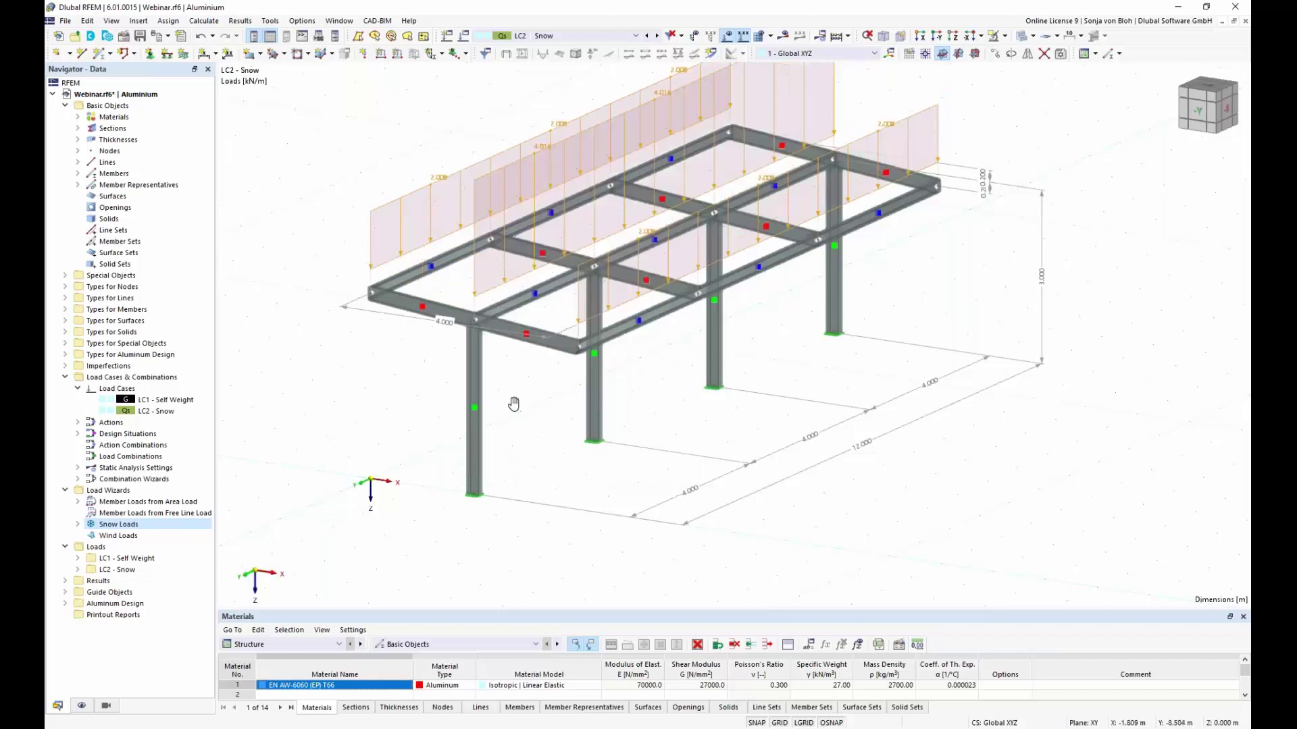
middle_drag(514, 403, 495, 453)
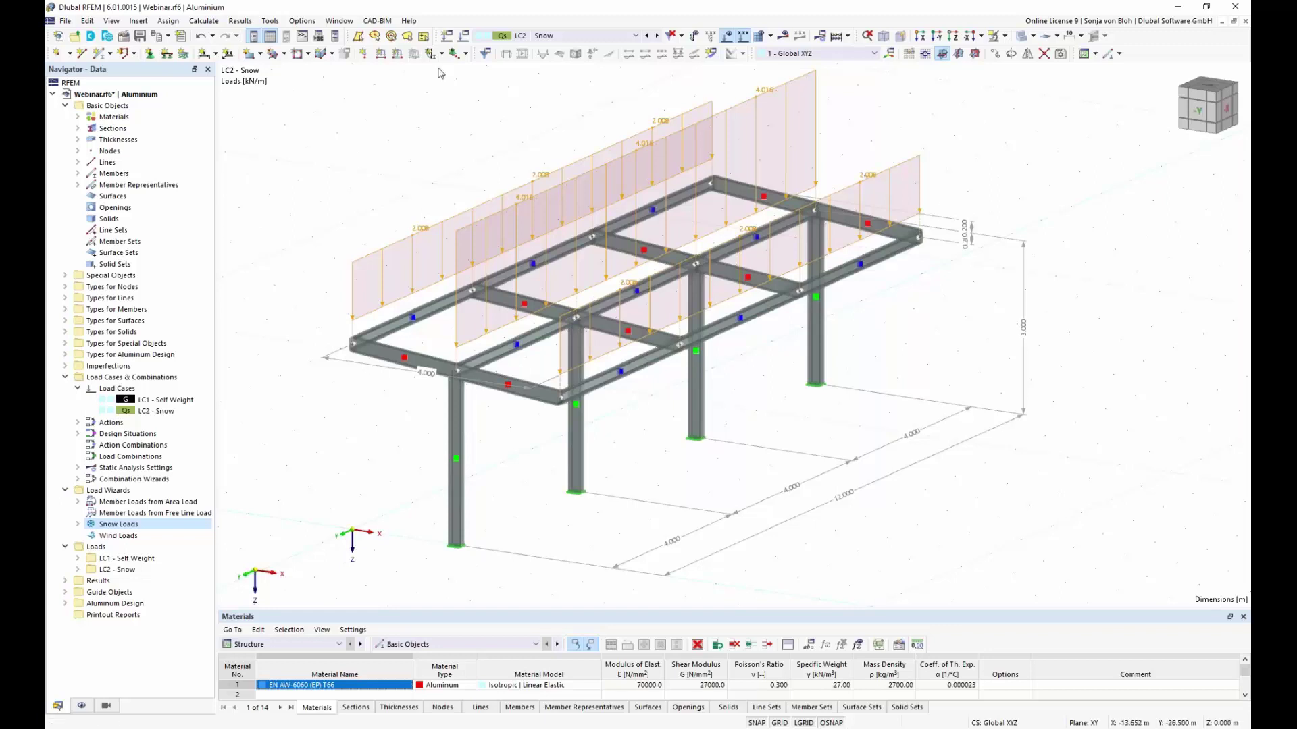
Step: Define a new uniform force member load in LC2 - Snow, global in Z on projected length, with a magnitude of 0.537 kN/m
click(399, 58)
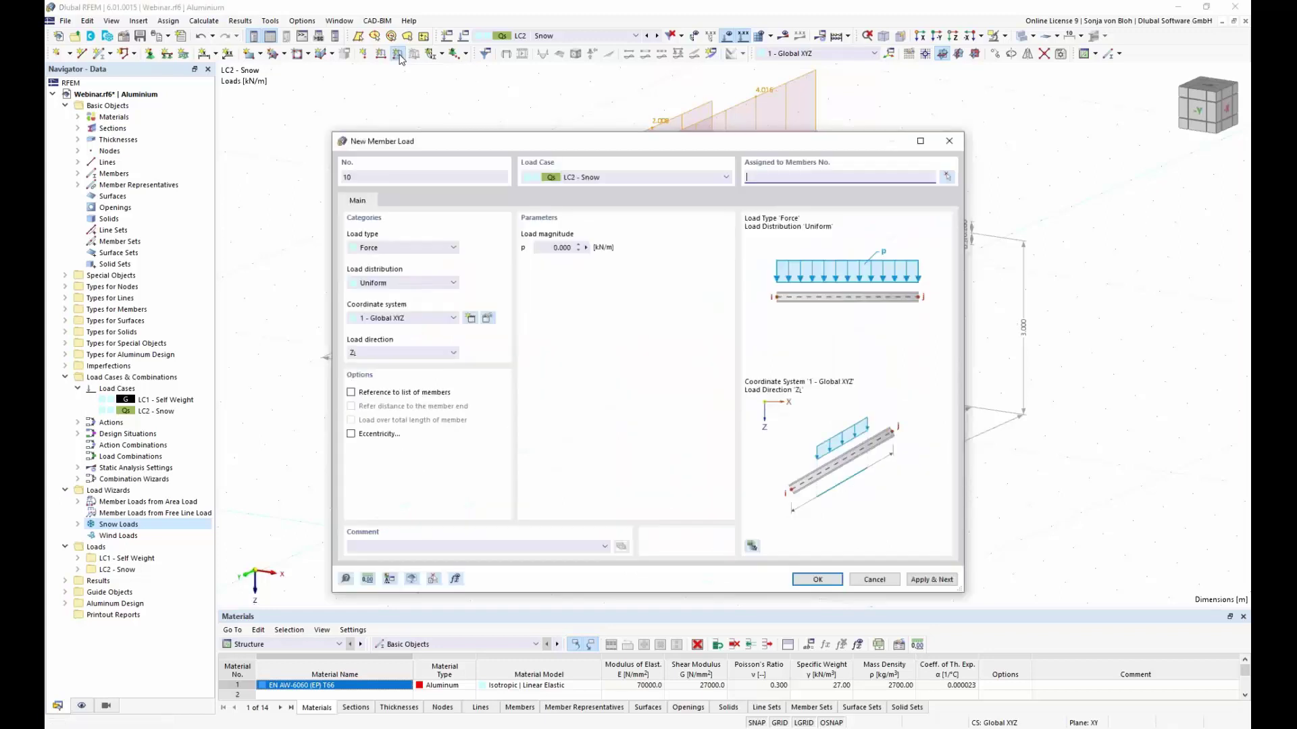
click(454, 353)
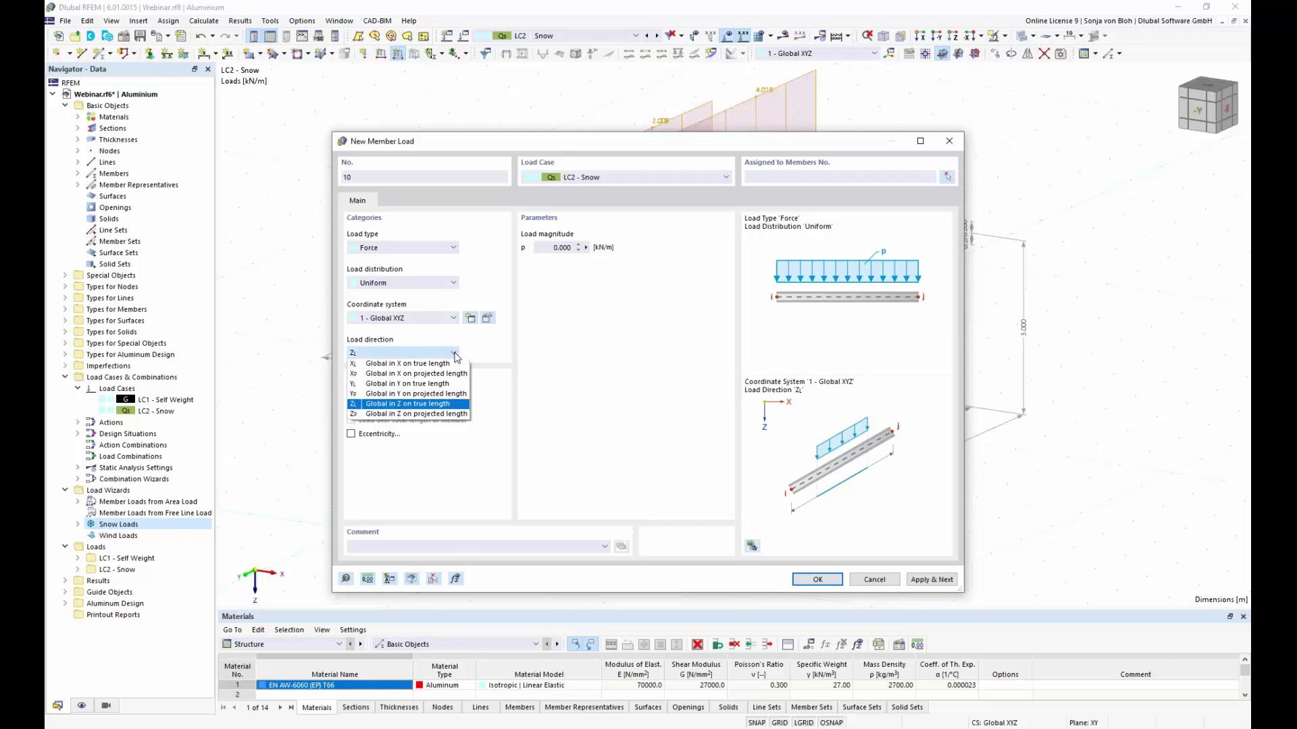
click(432, 414)
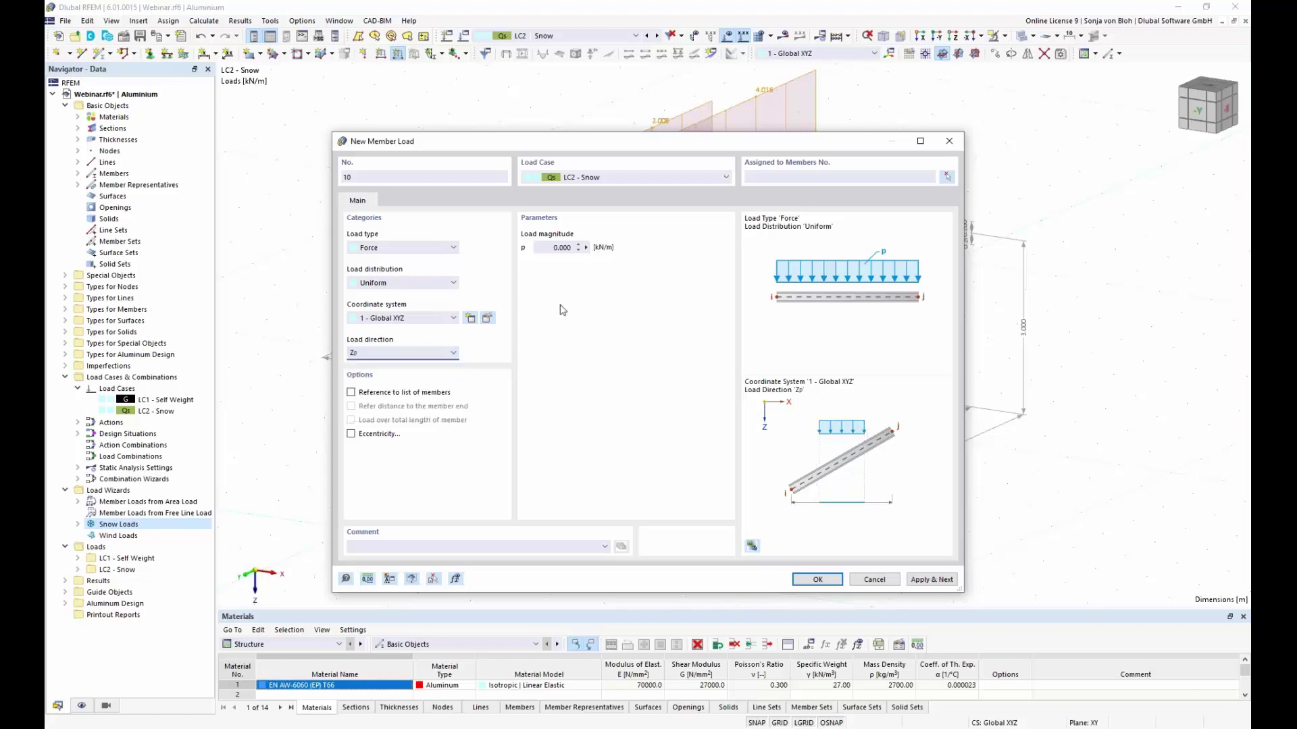
click(555, 248)
double_click(555, 248)
text(0,537)
Step: Assign the new snow member load to edge beams 6, 12 and 18 and create it
click(946, 177)
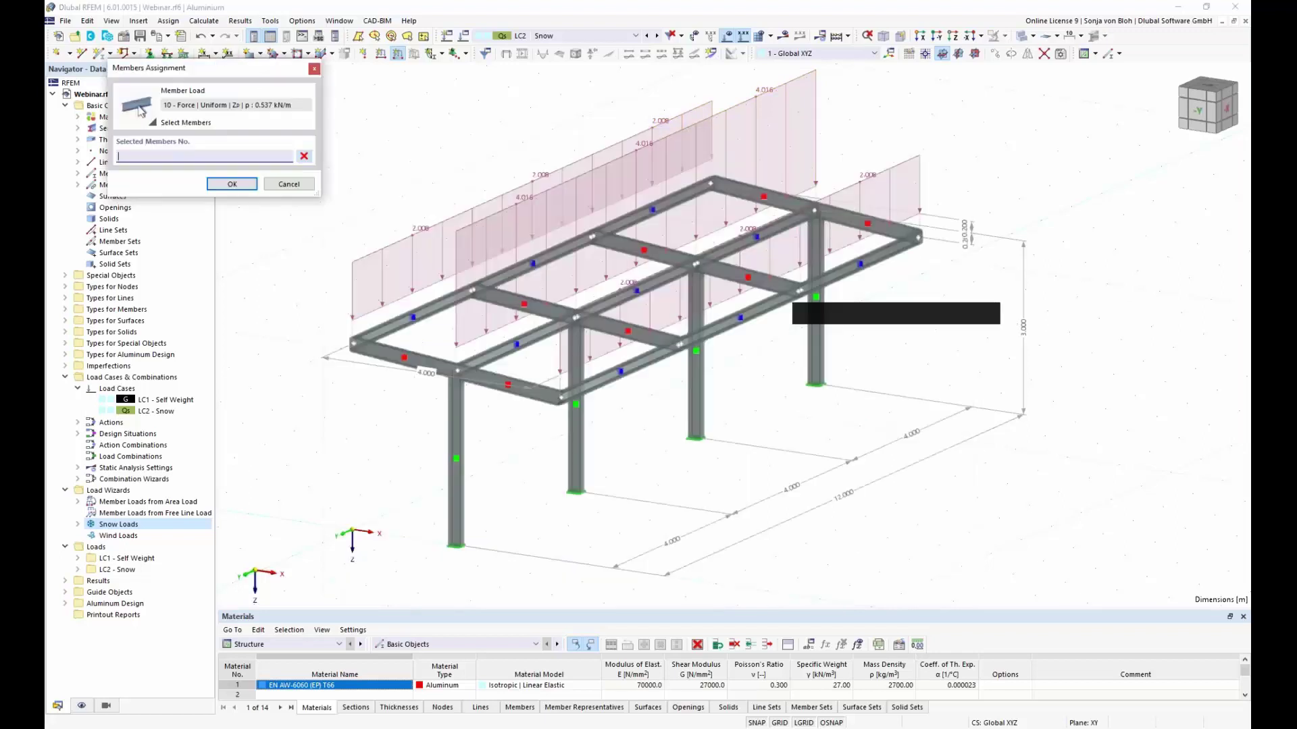
click(630, 367)
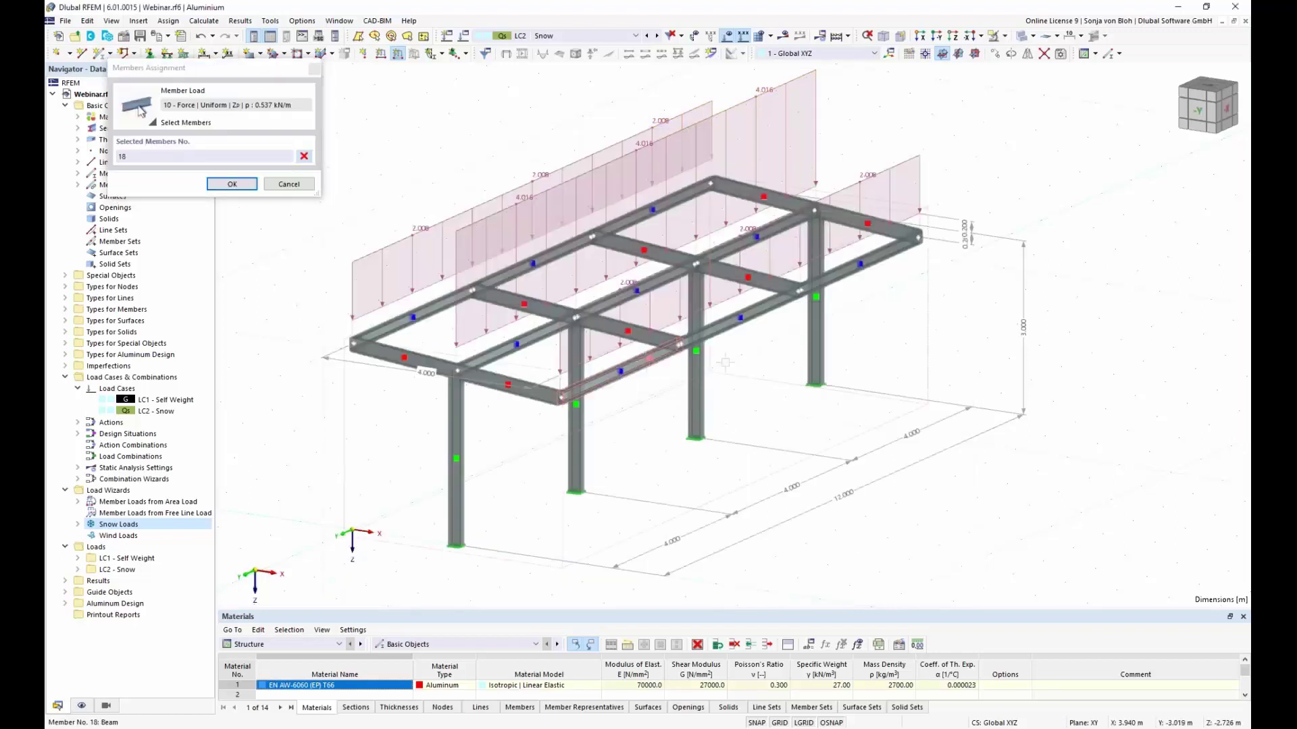
click(739, 318)
click(857, 264)
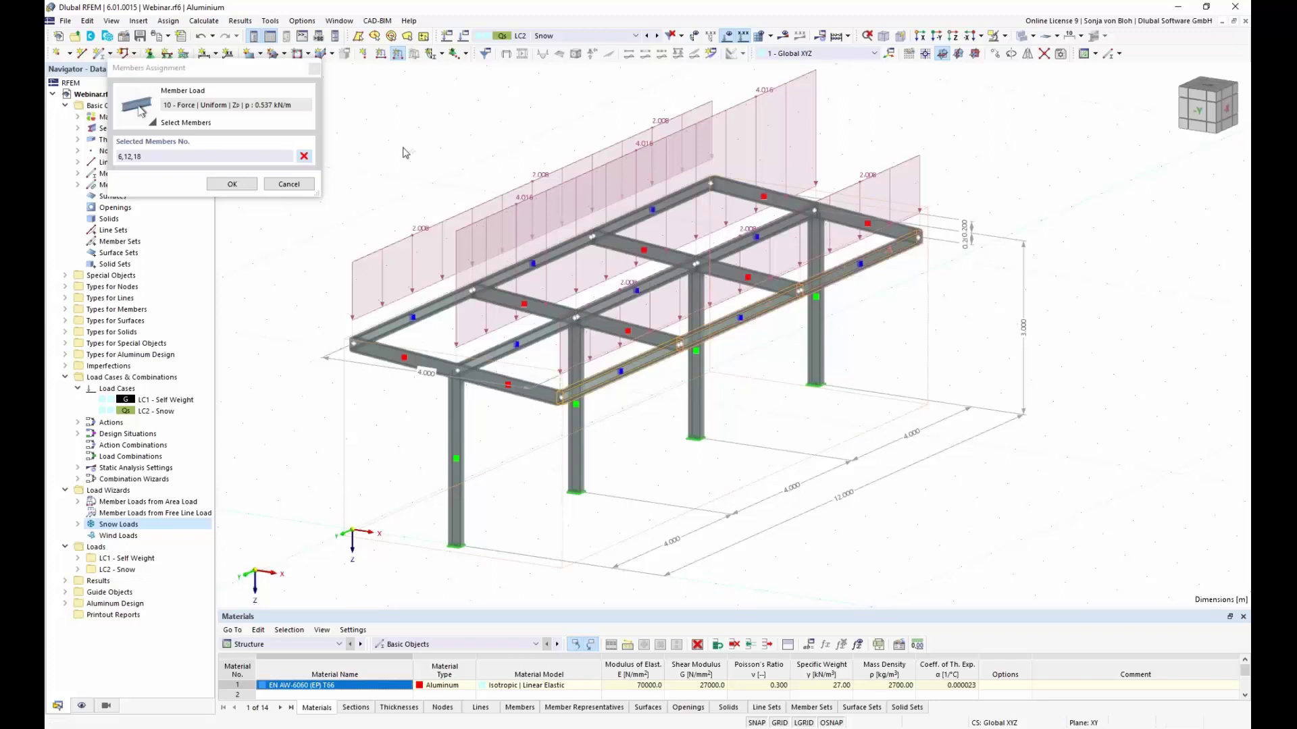
click(232, 184)
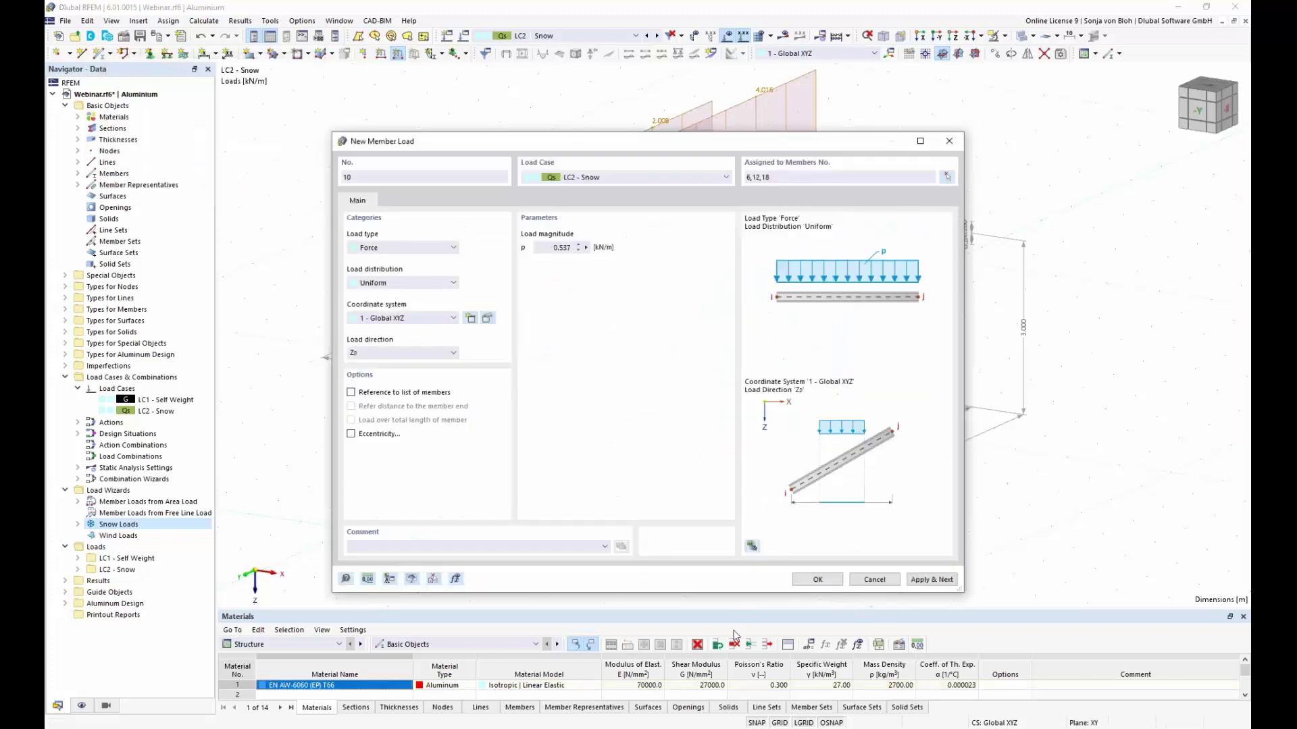
click(815, 582)
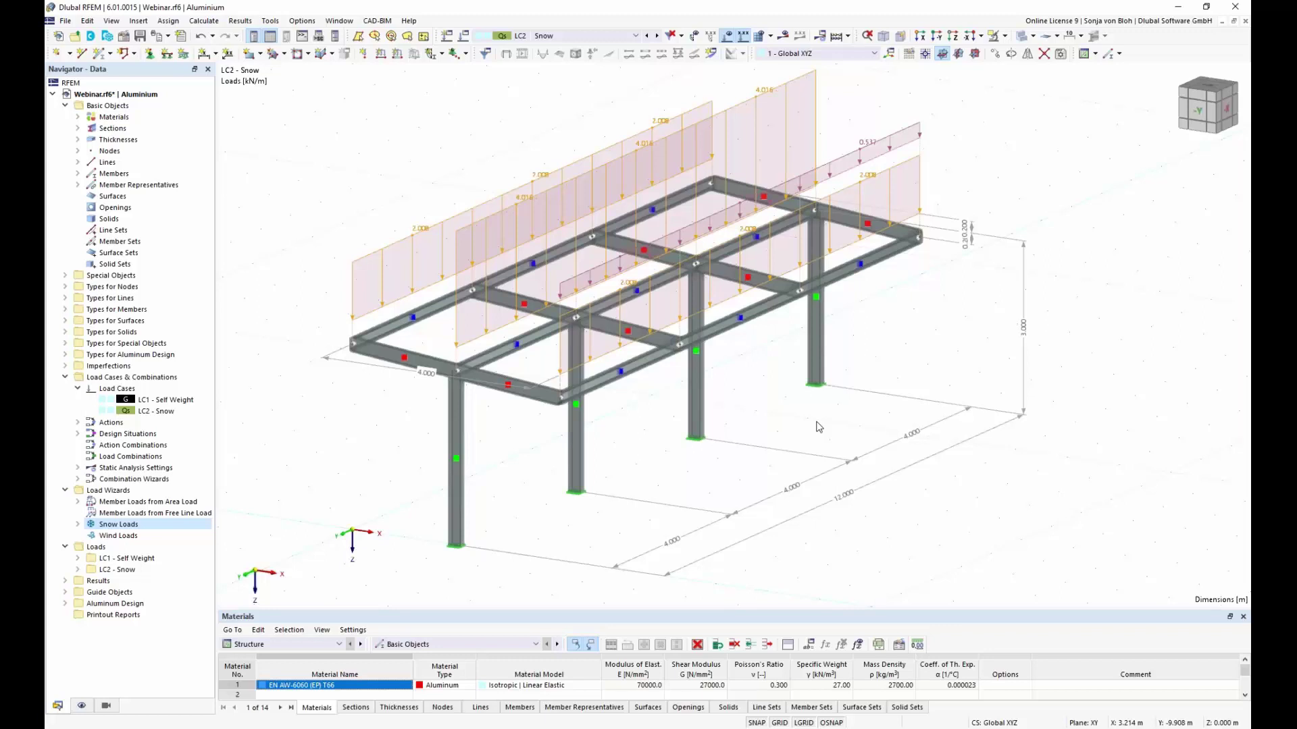
Step: Switch to the browser, review the Dlubal article on wind loads for canopy roofs according to EN 1991-1-4, and return to RFEM
click(102, 538)
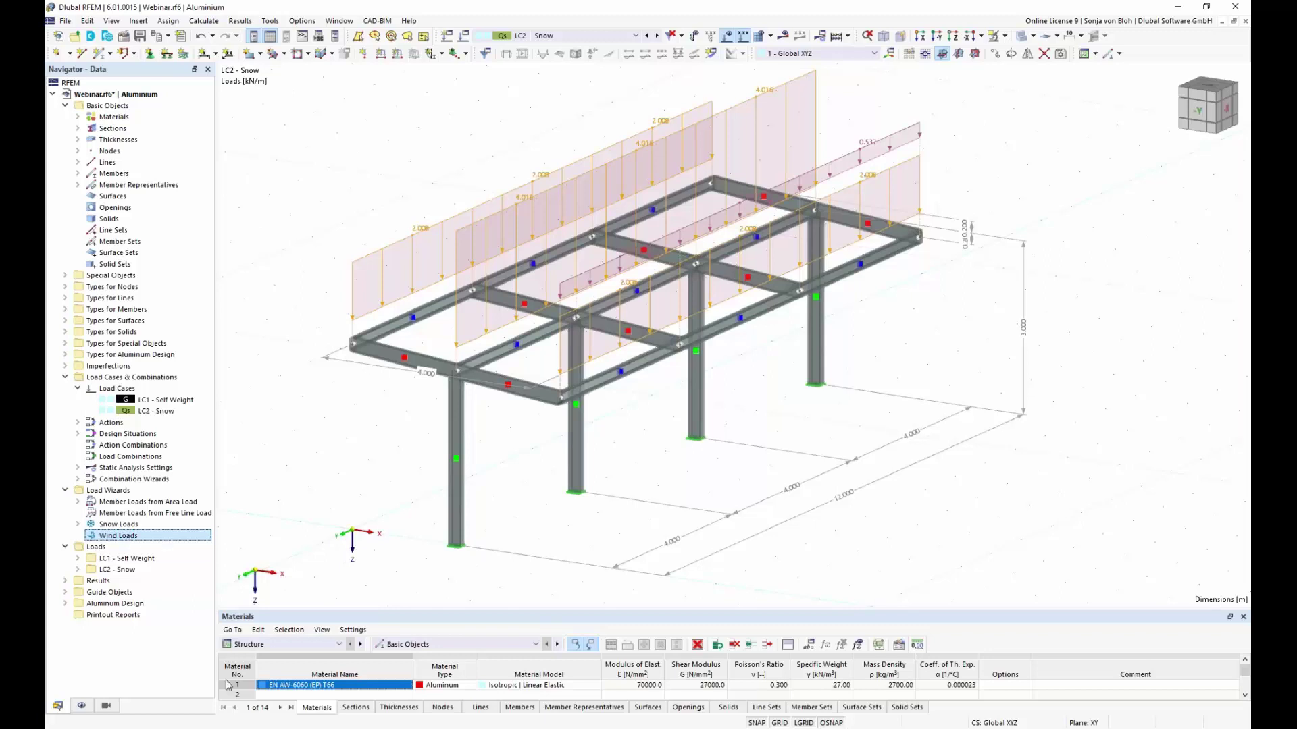
click(202, 689)
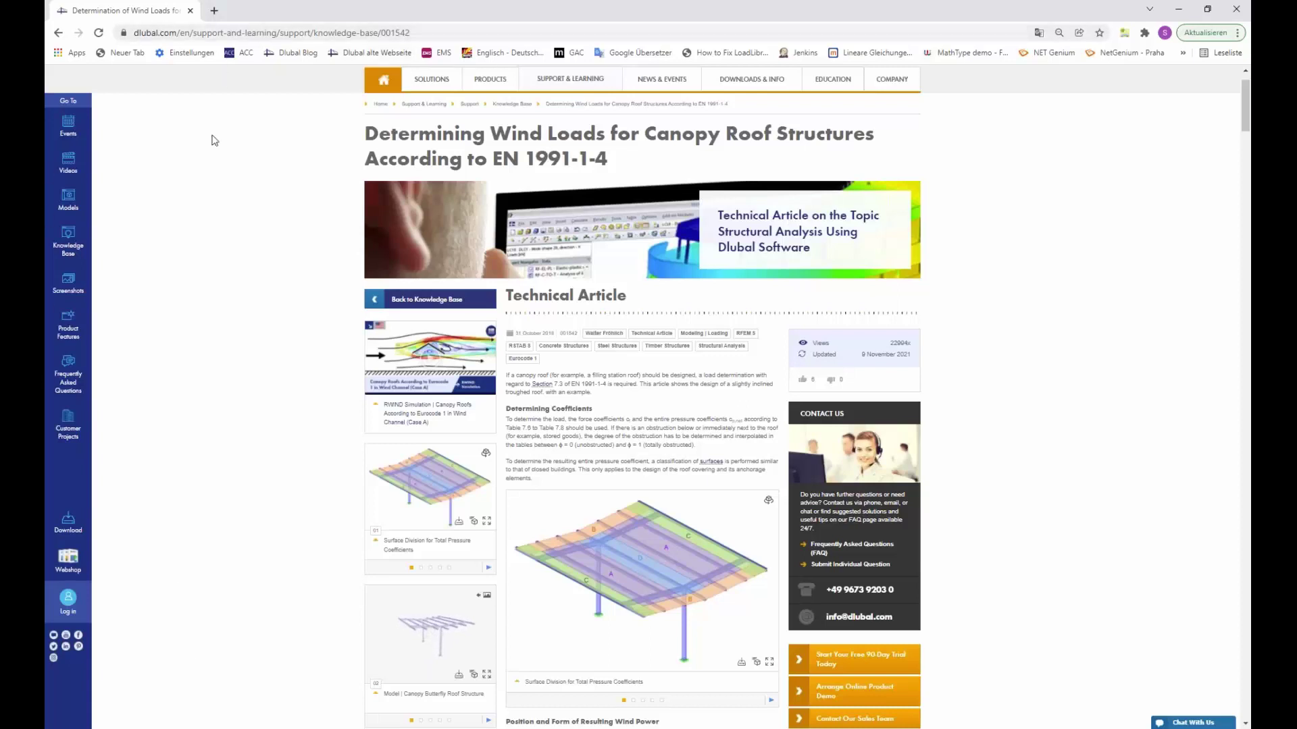
scroll(475, 424, up, 1)
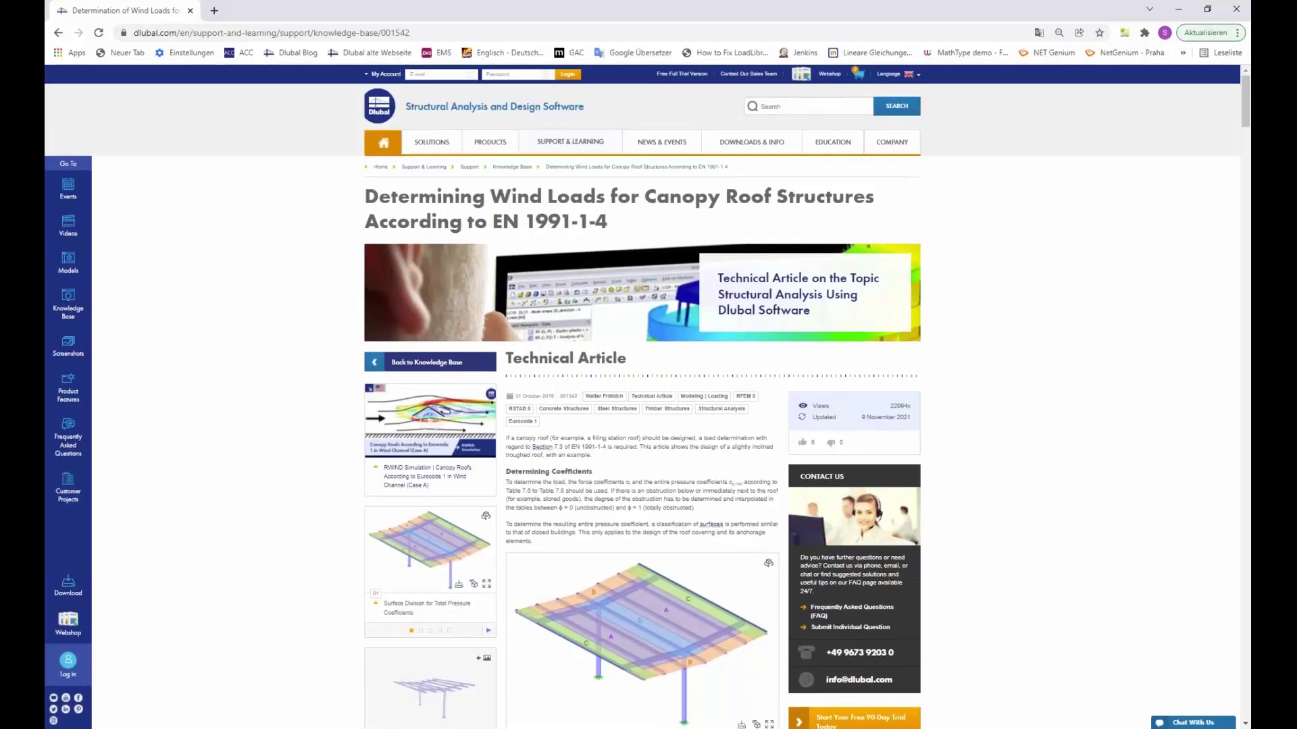
mouse_move(571, 143)
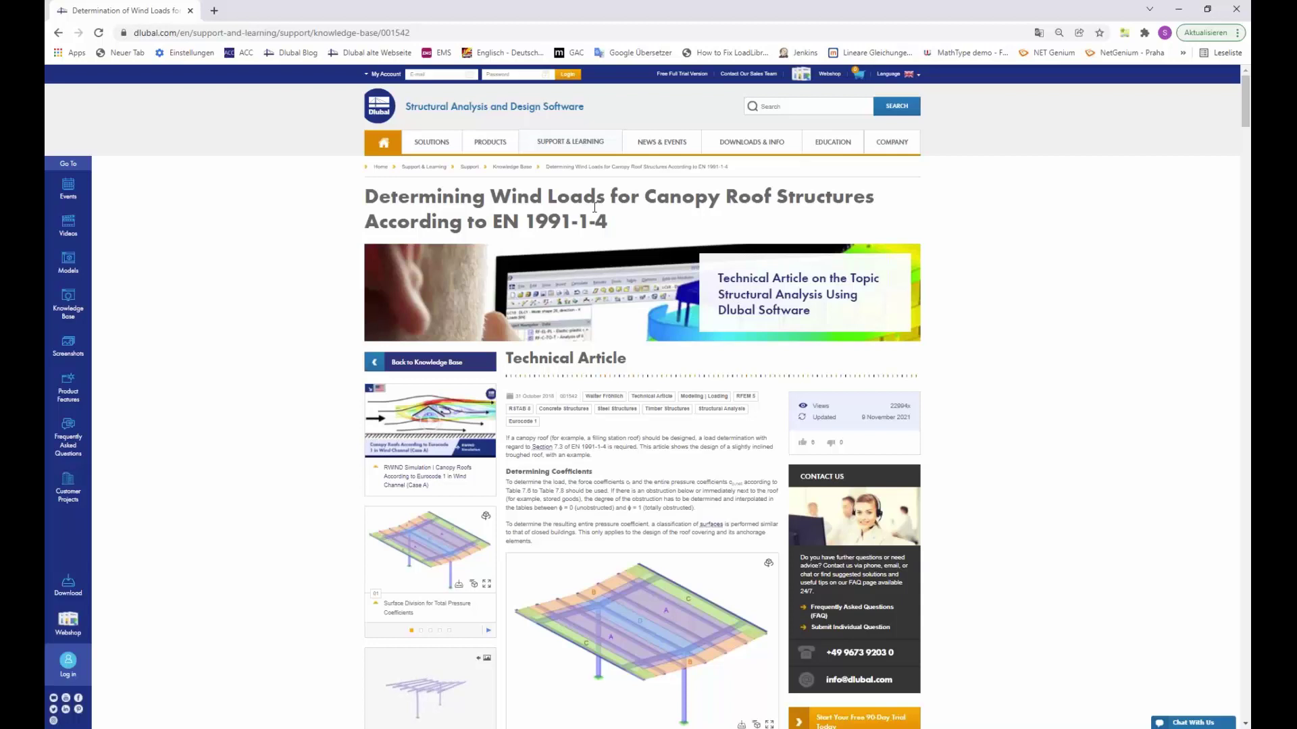
scroll(873, 458, down, 10)
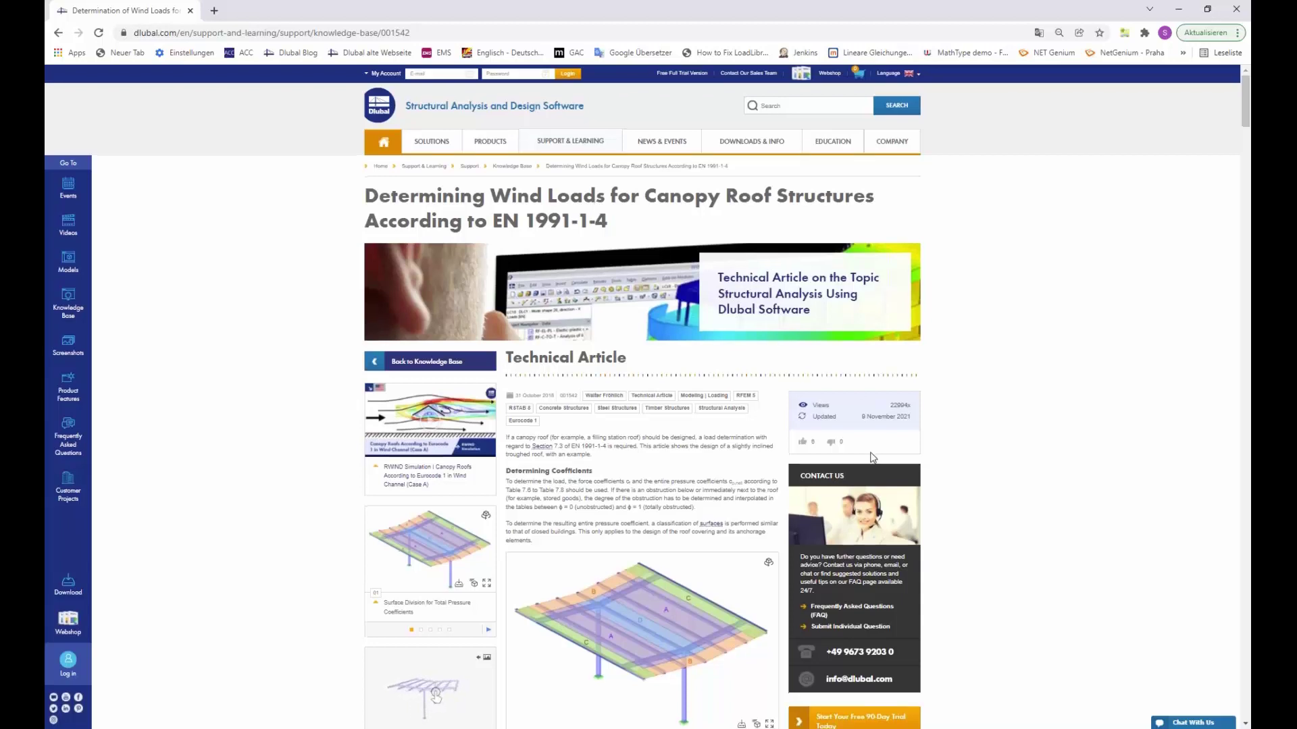
scroll(721, 416, down, 3)
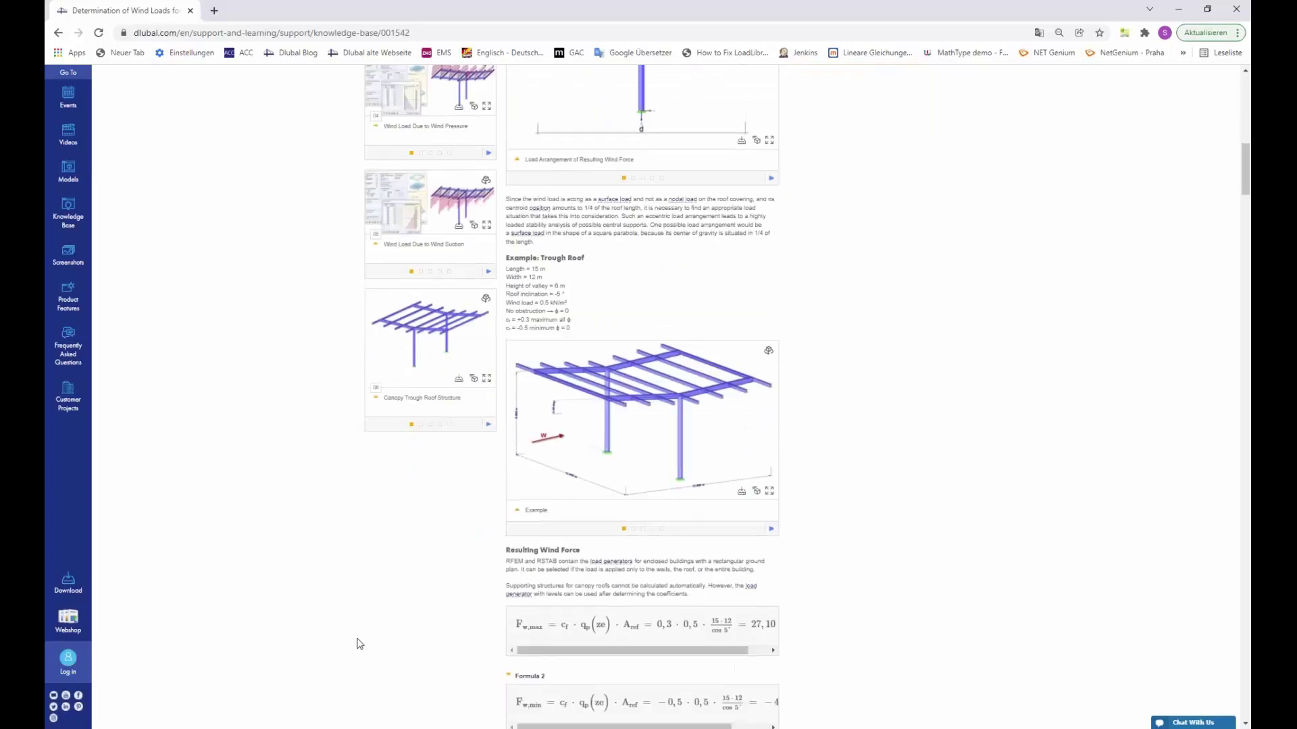
mouse_move(311, 726)
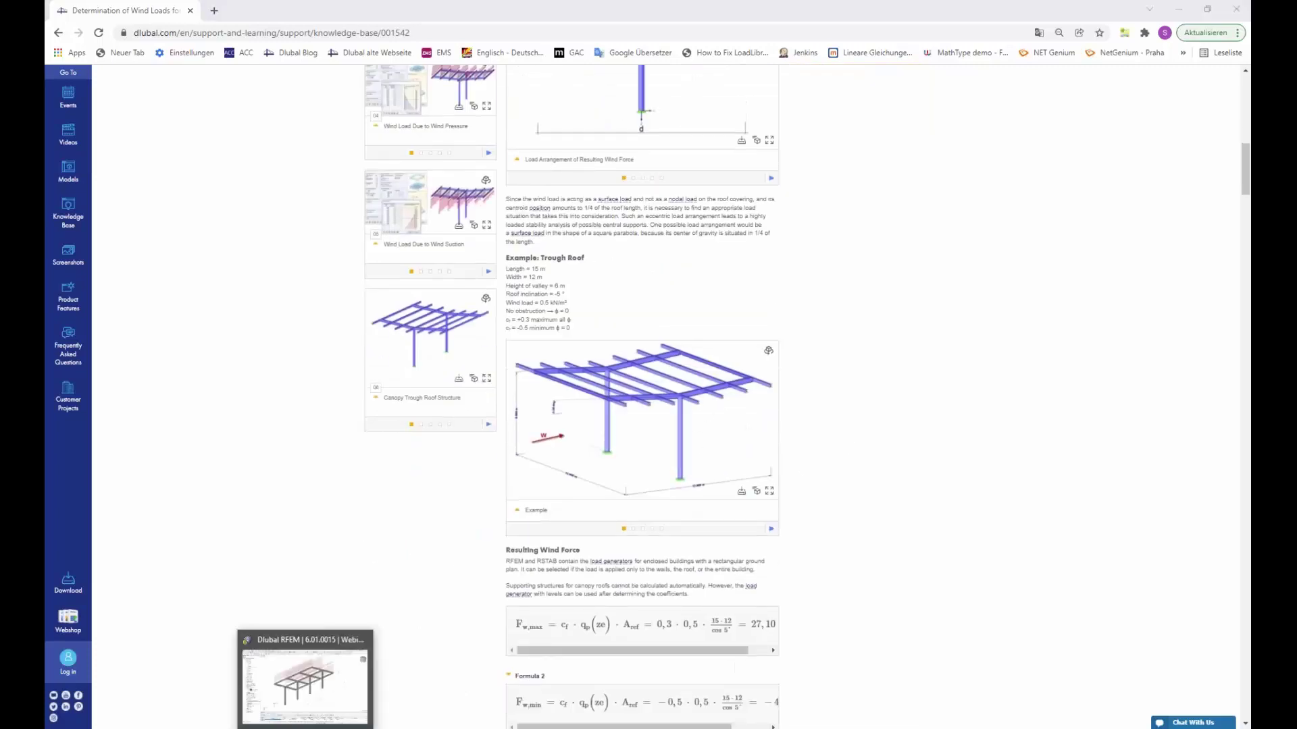
click(315, 679)
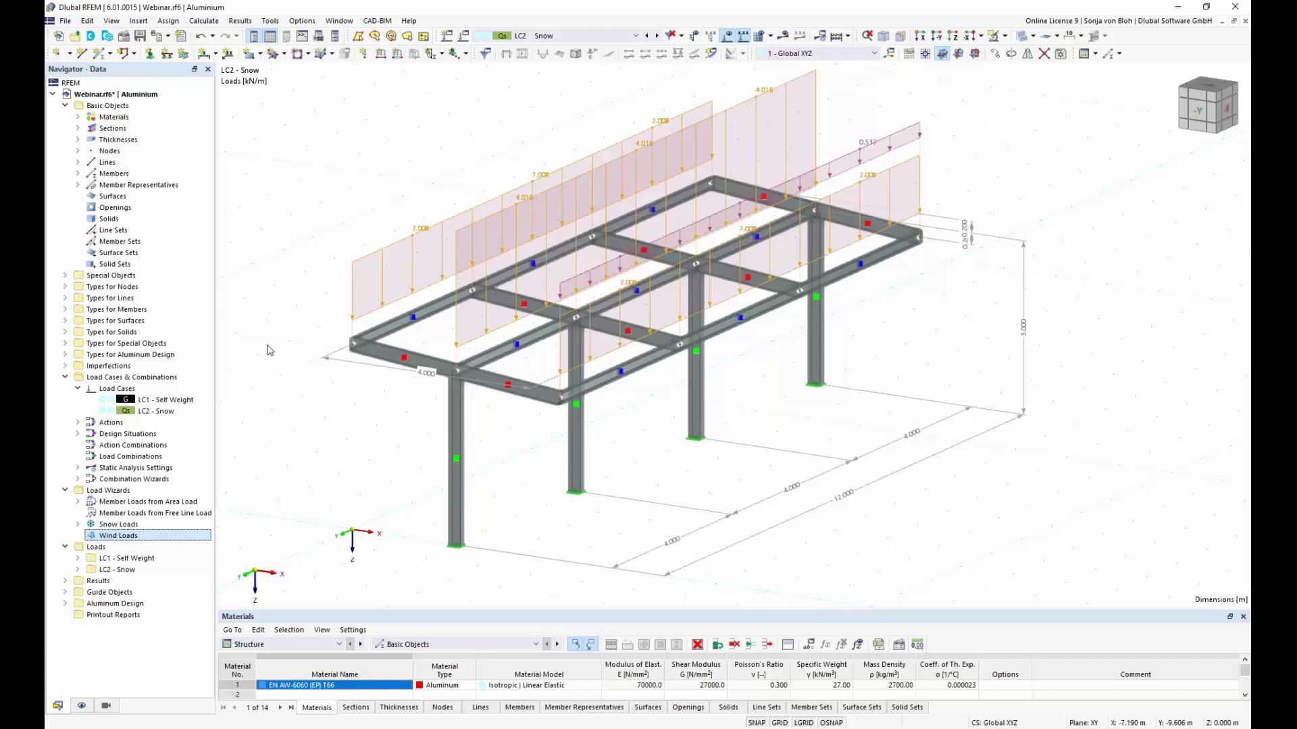
Step: Create load case LC3 named "Wind pressure in +X" with the action category Wind
right_click(115, 390)
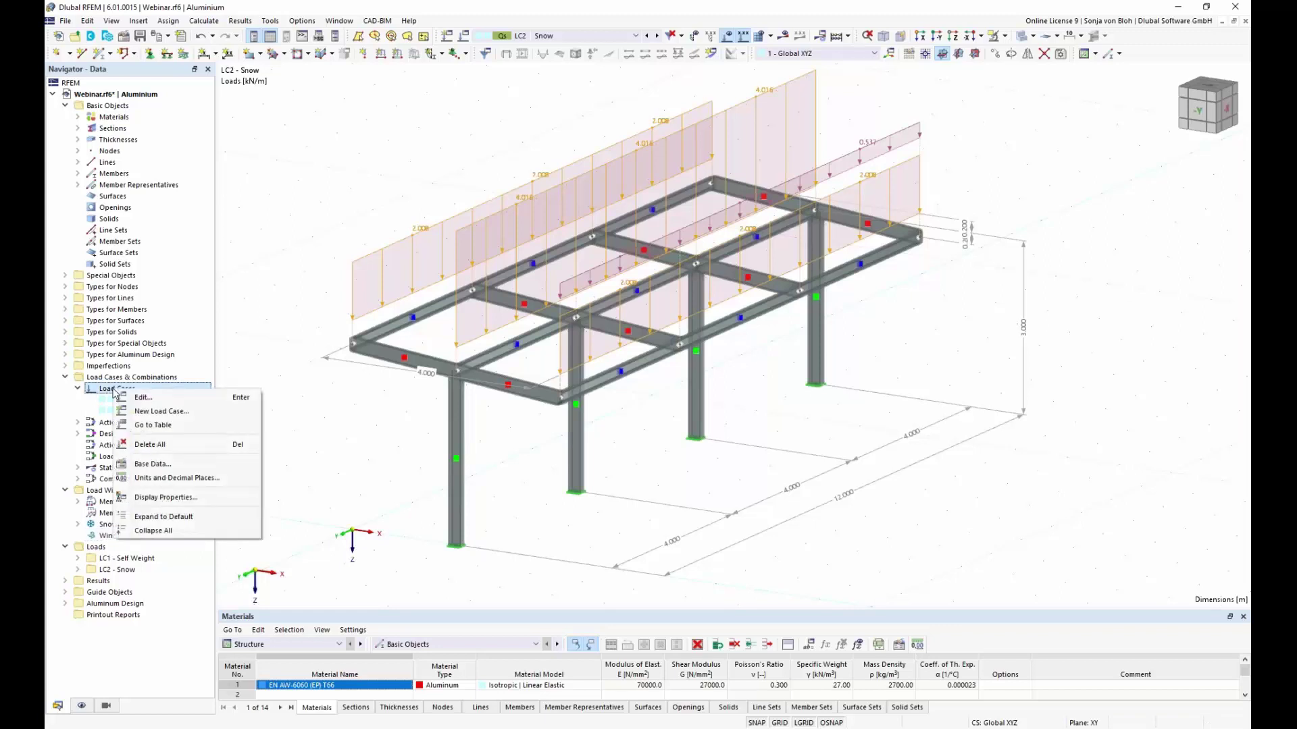
click(162, 411)
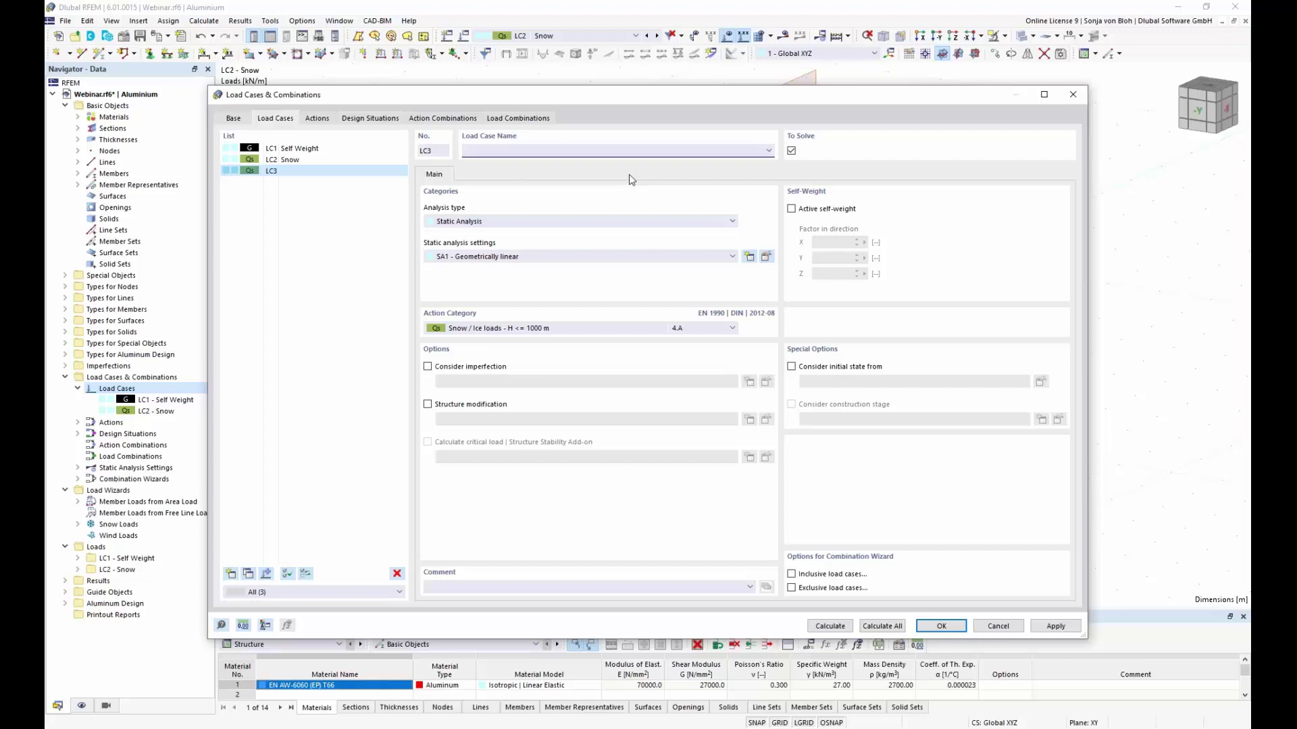
text(Wind pressure in +X)
click(732, 328)
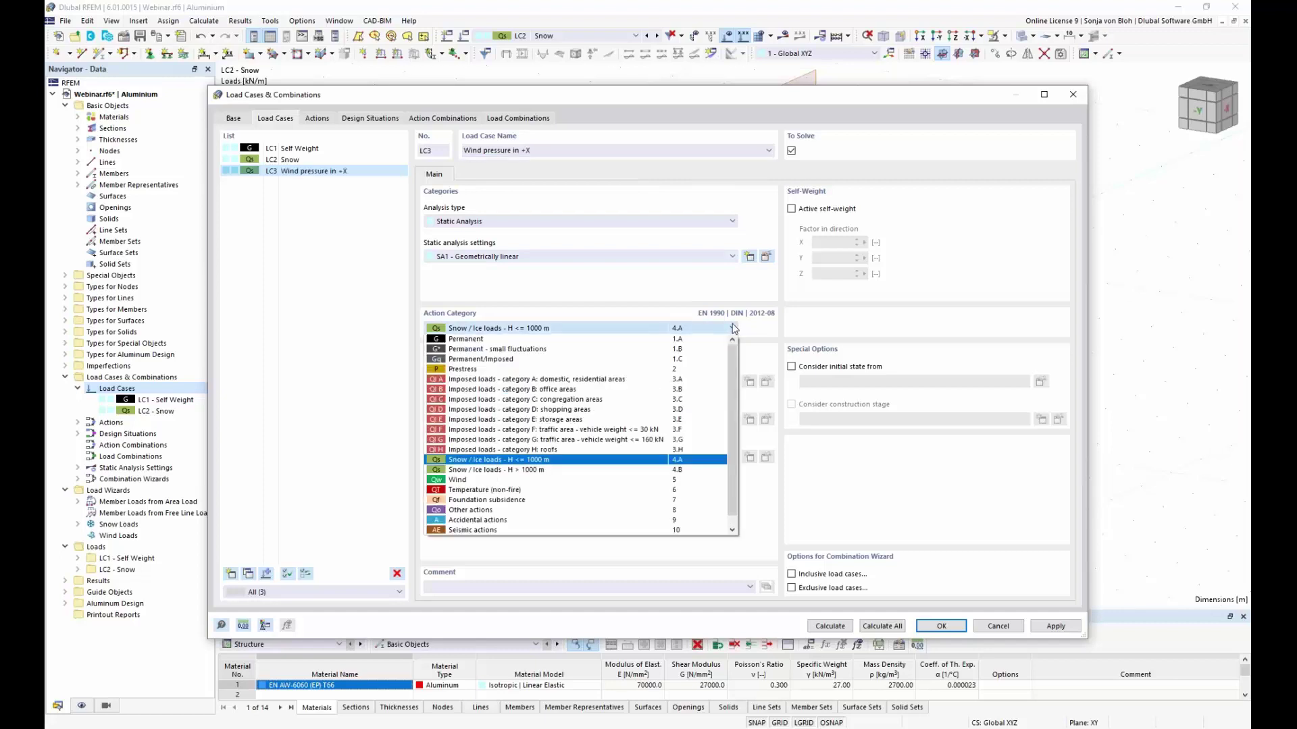
click(472, 480)
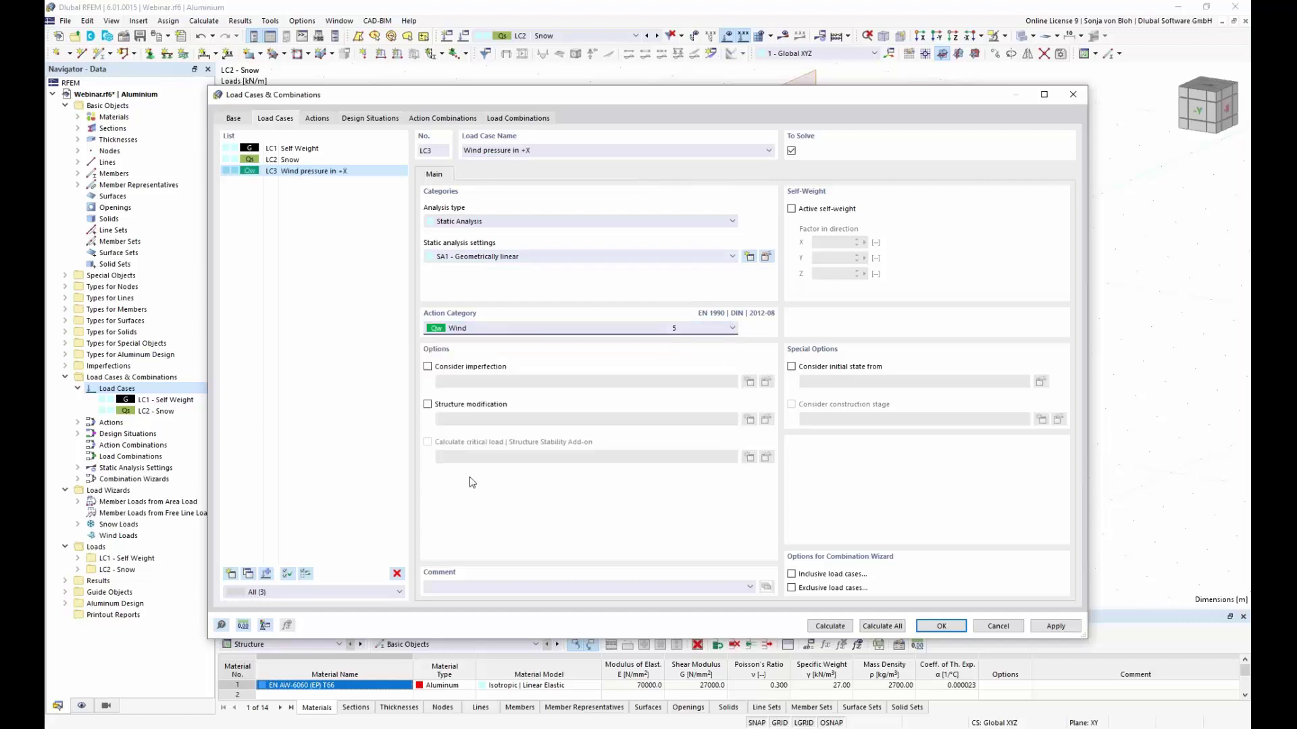
click(941, 628)
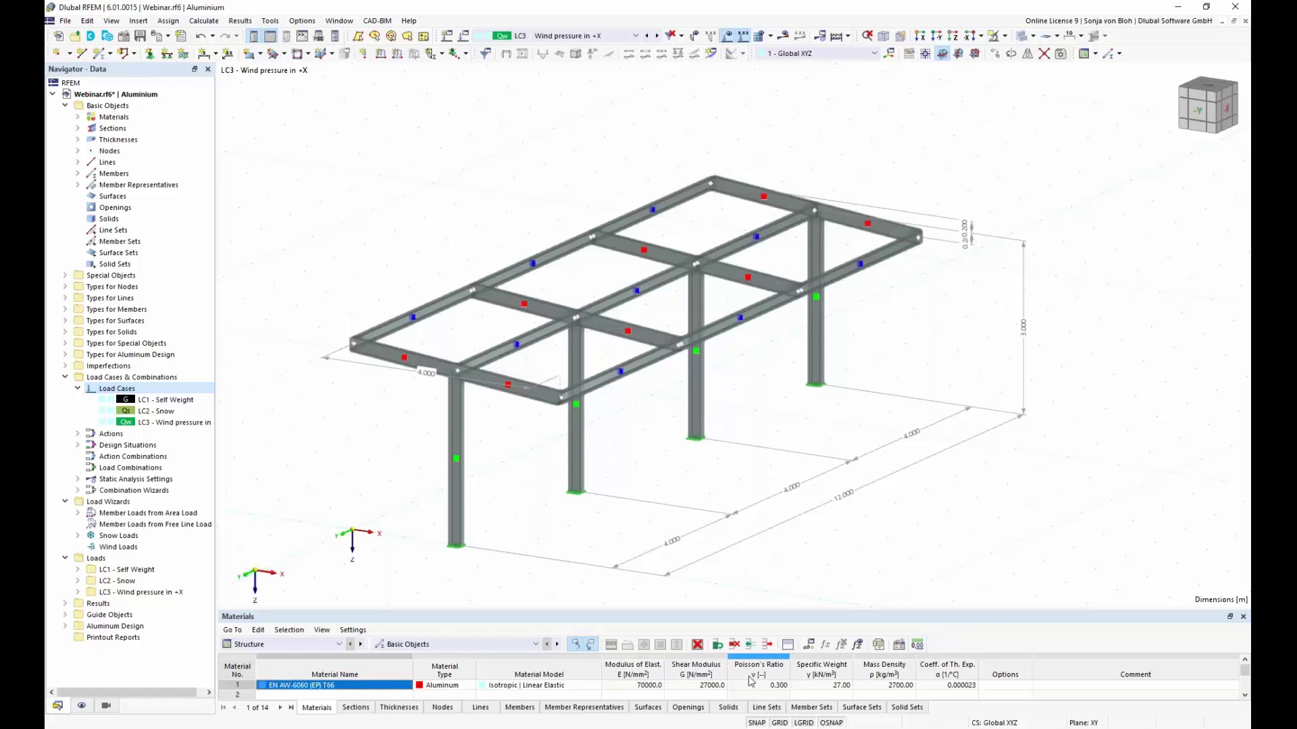
Step: Start a new member loads from area load wizard for LC3 with the load distribution Varying in X and the coordinate system Local z
right_click(140, 516)
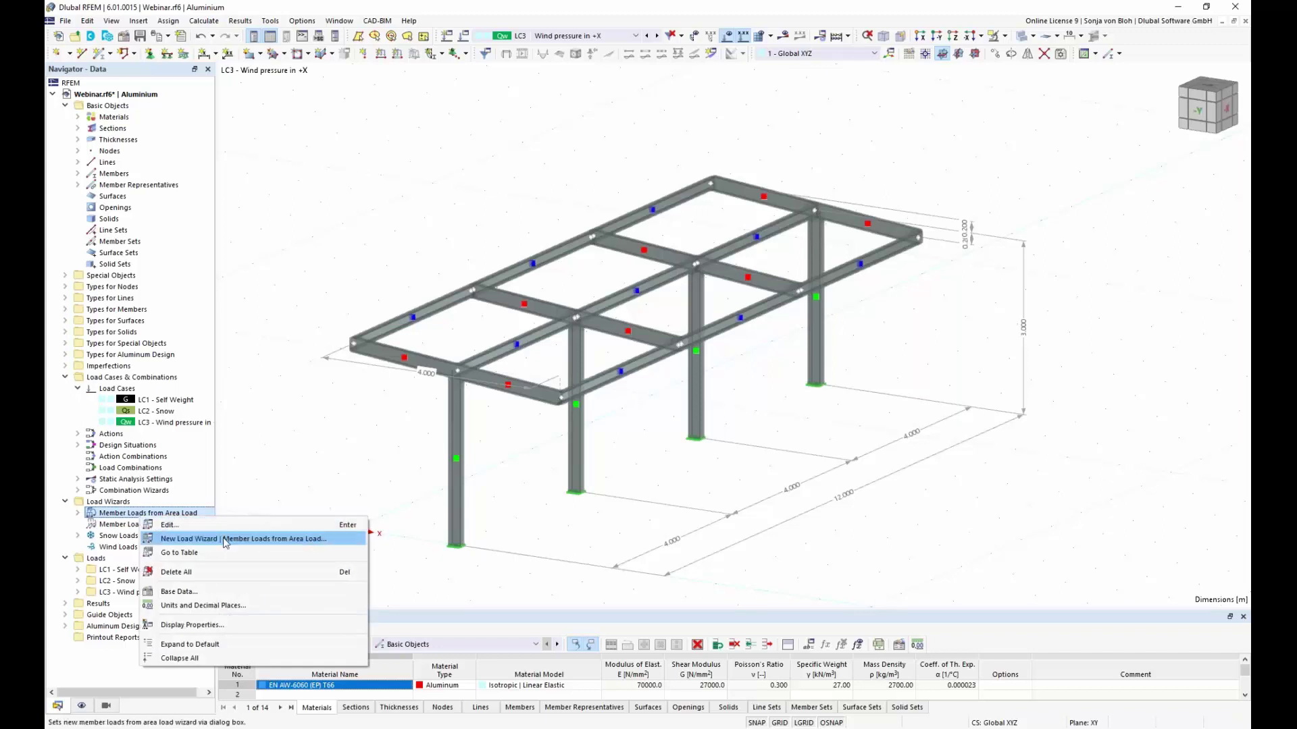
click(226, 540)
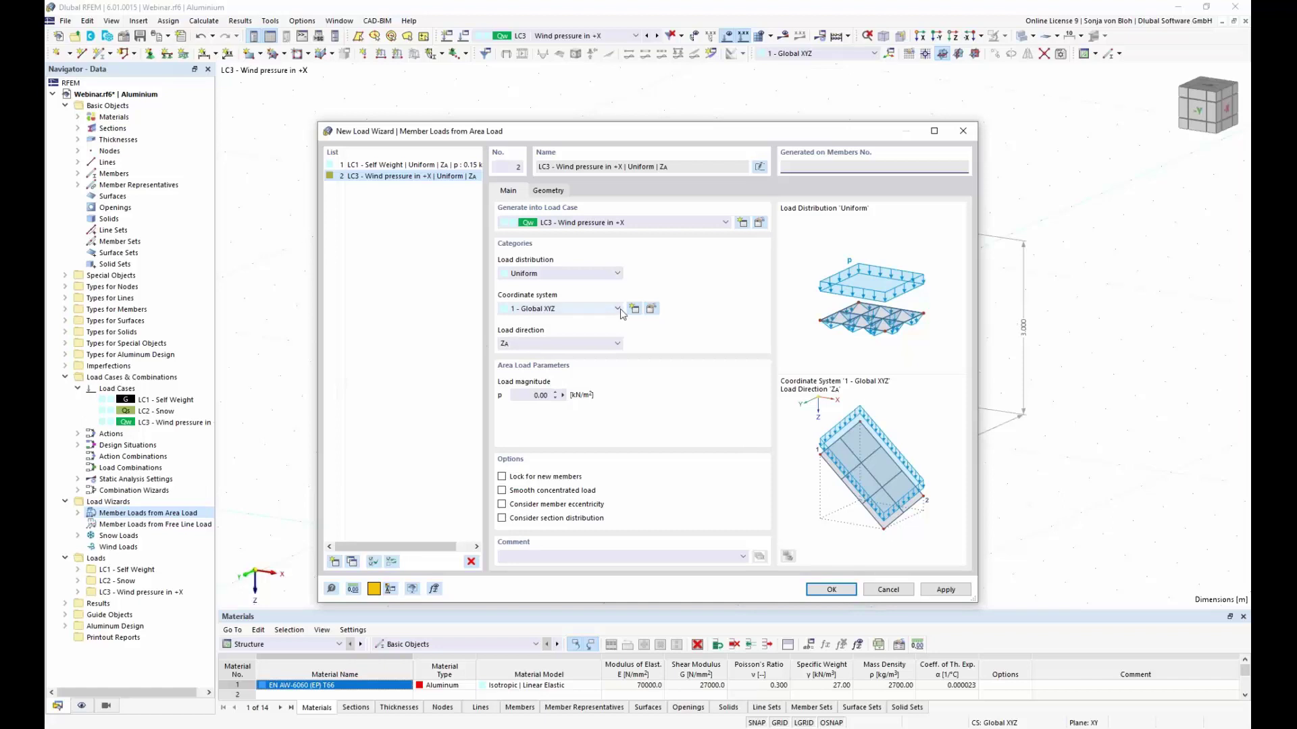
click(617, 273)
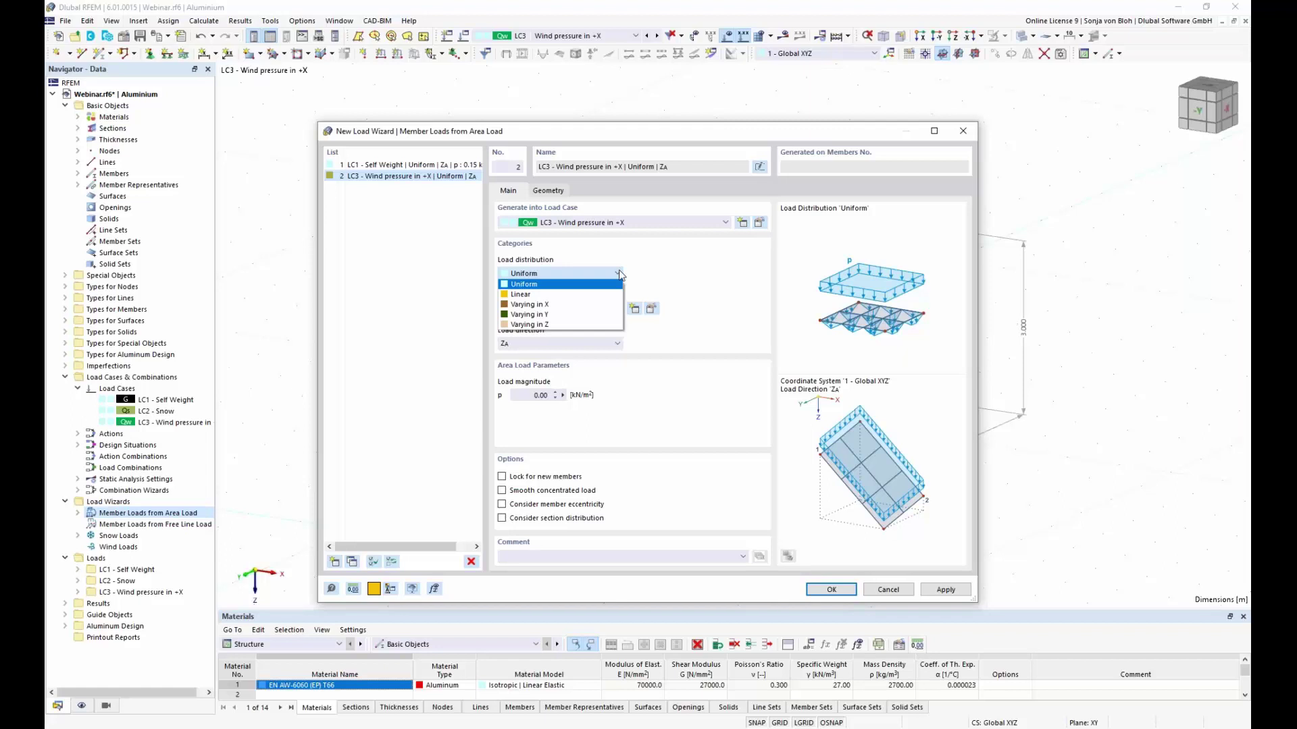
click(588, 304)
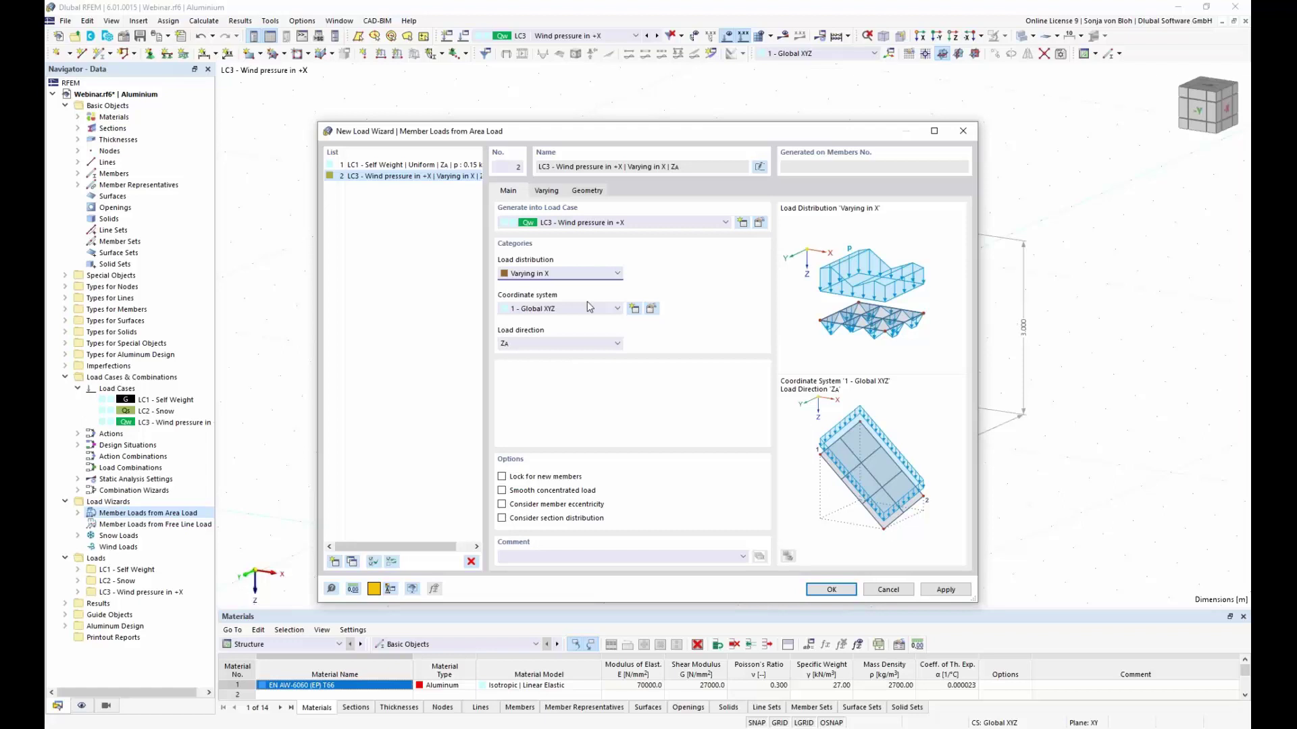
click(617, 309)
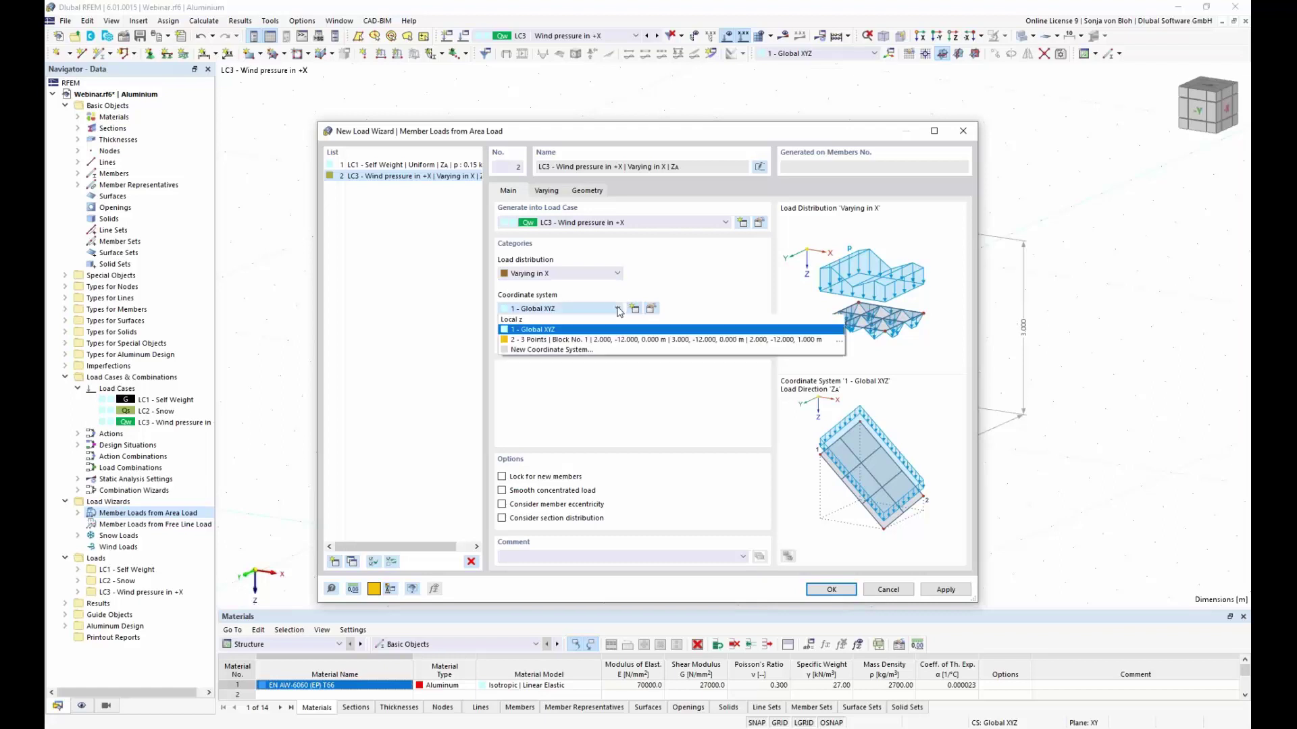
click(597, 319)
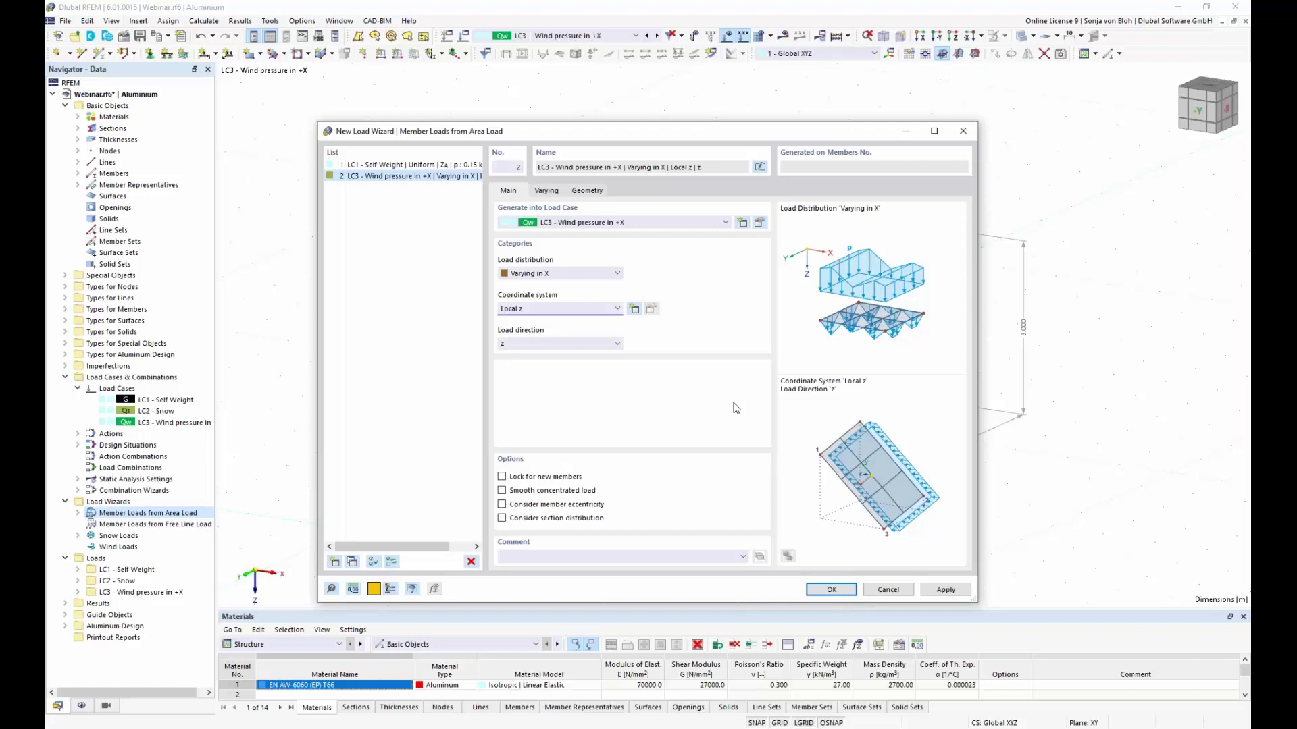
Step: Copy the "Wind pressure in +X" values from A10:C26 of the Excel wind load sheet into the RFEM wizard's varying area load parameters
click(547, 191)
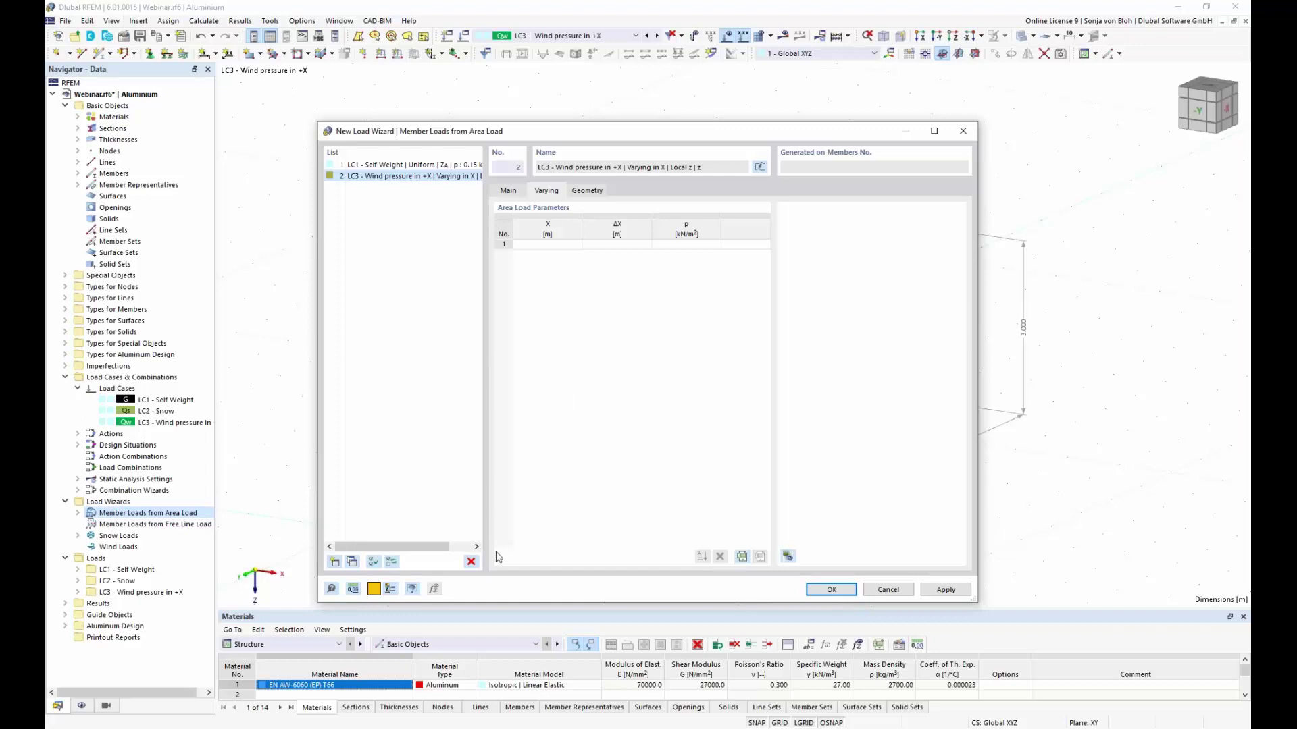
click(362, 727)
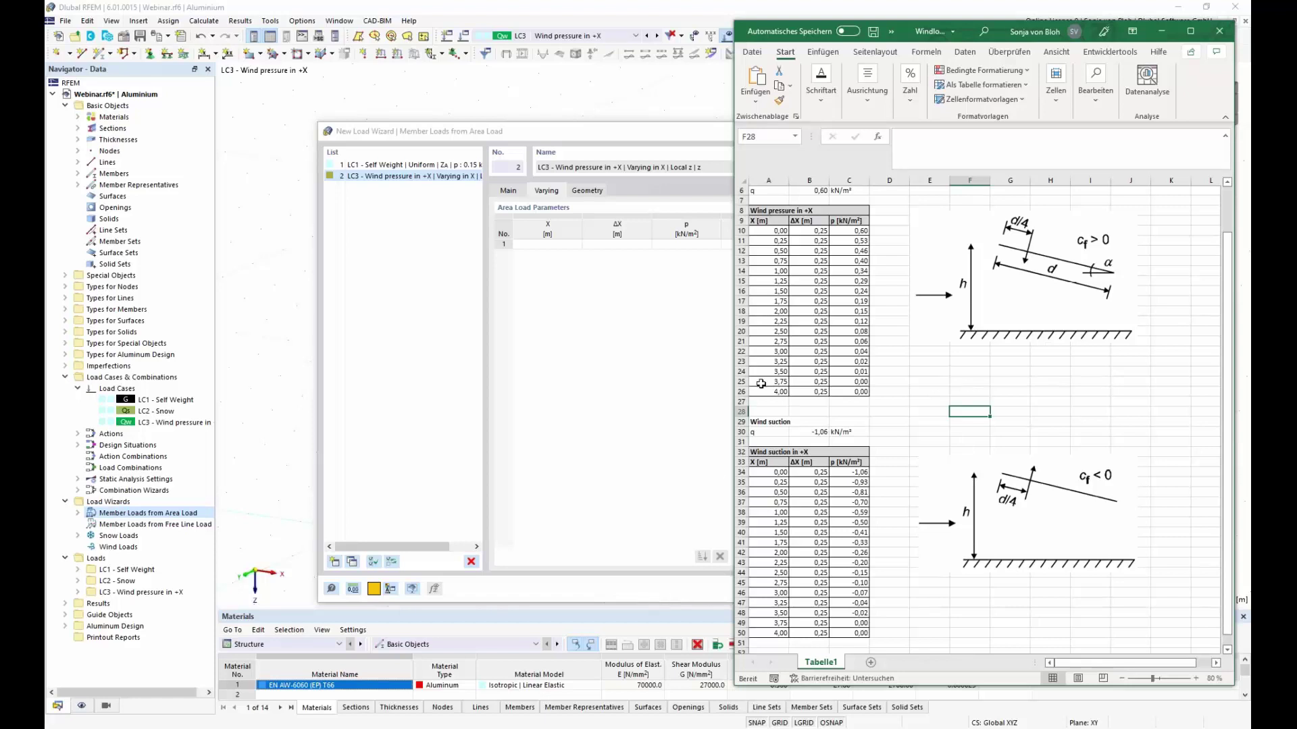
click(776, 231)
drag(776, 234, 855, 392)
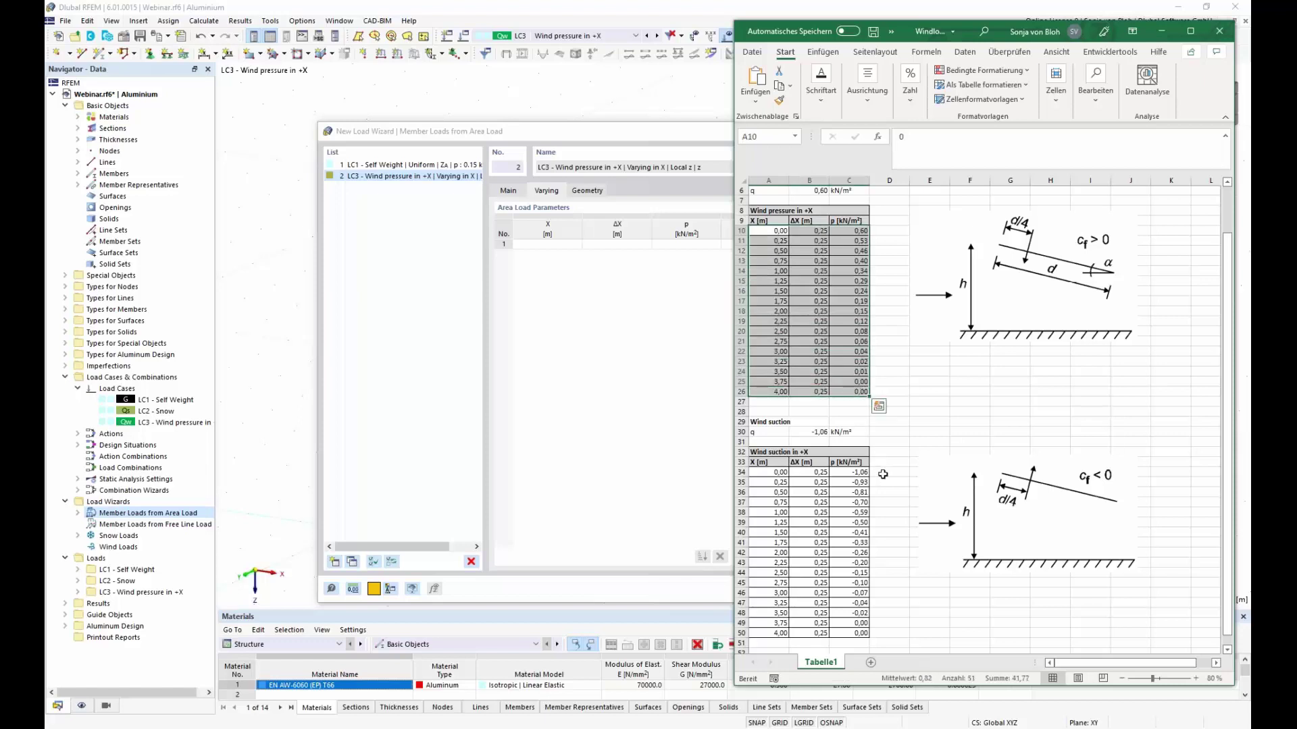
key(ctrl+c)
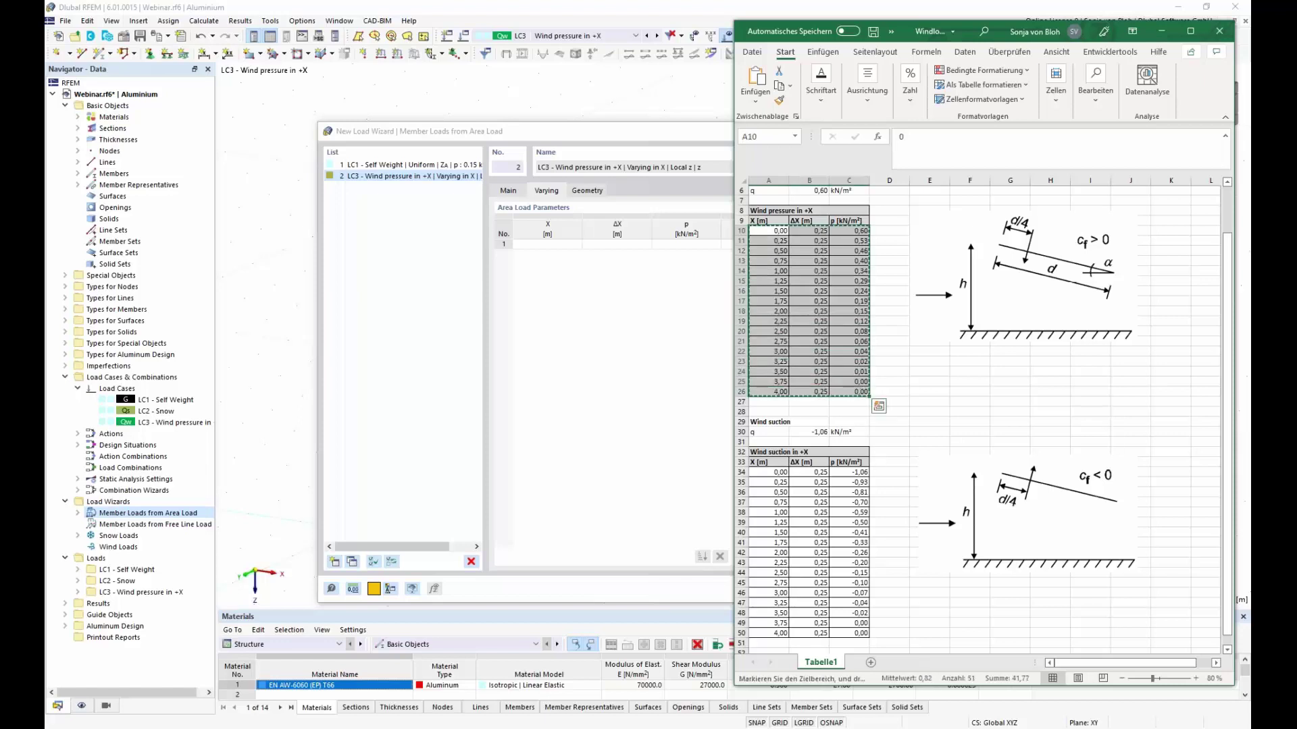
click(550, 245)
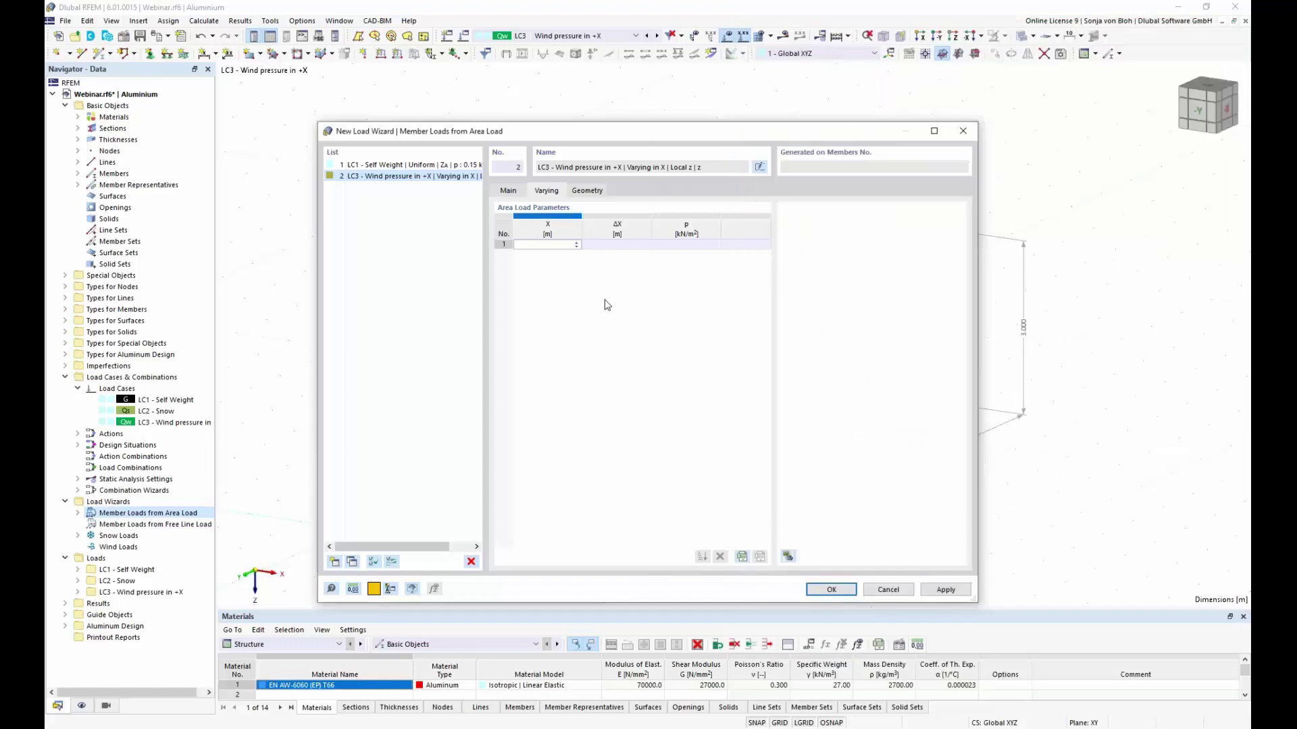
key(ctrl+v)
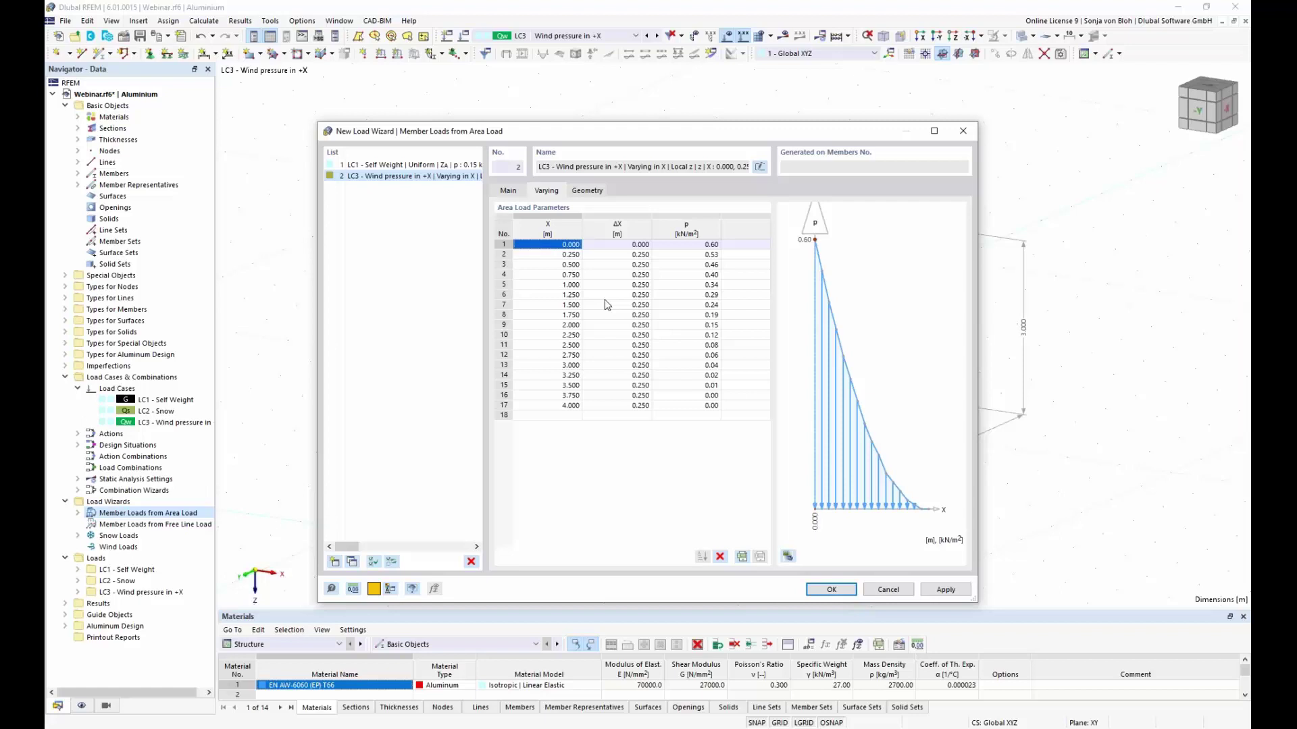
Step: Define the LC3 area load plane by the four roof corner nodes 3, 15, 13 and 1
click(587, 193)
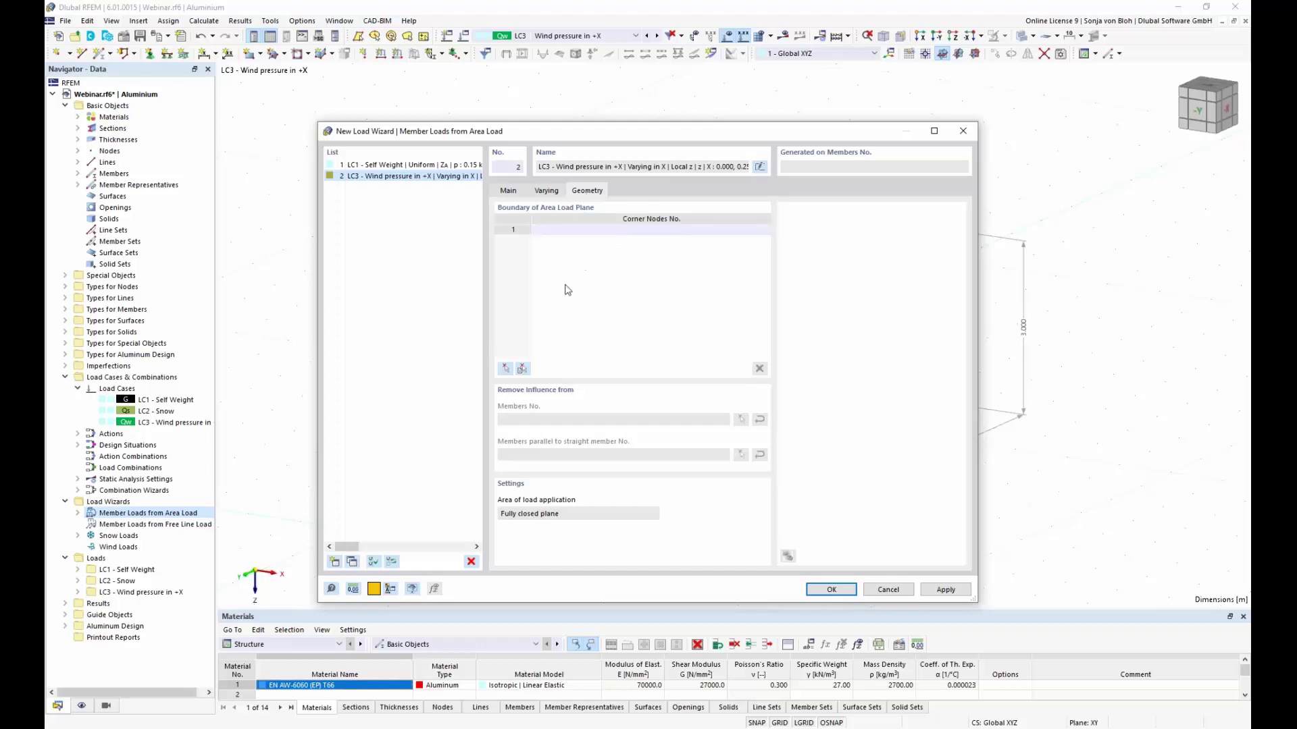
click(506, 367)
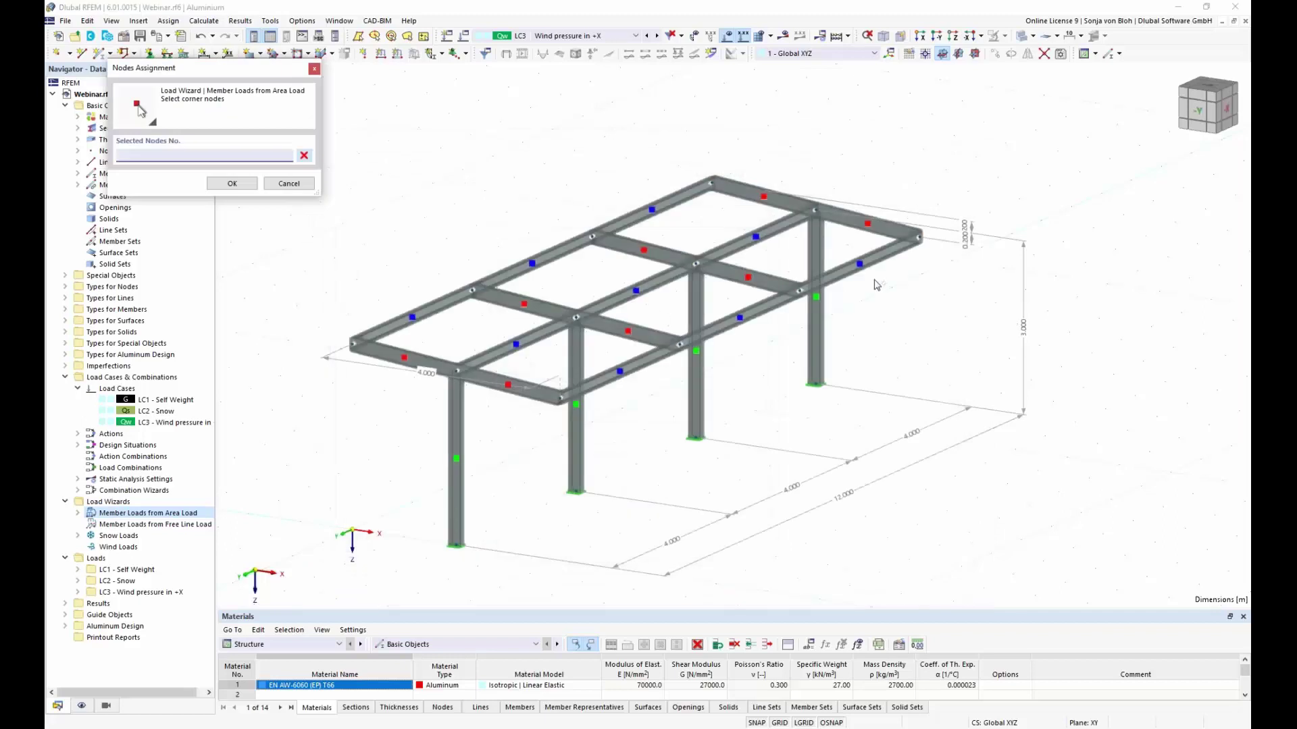
click(918, 237)
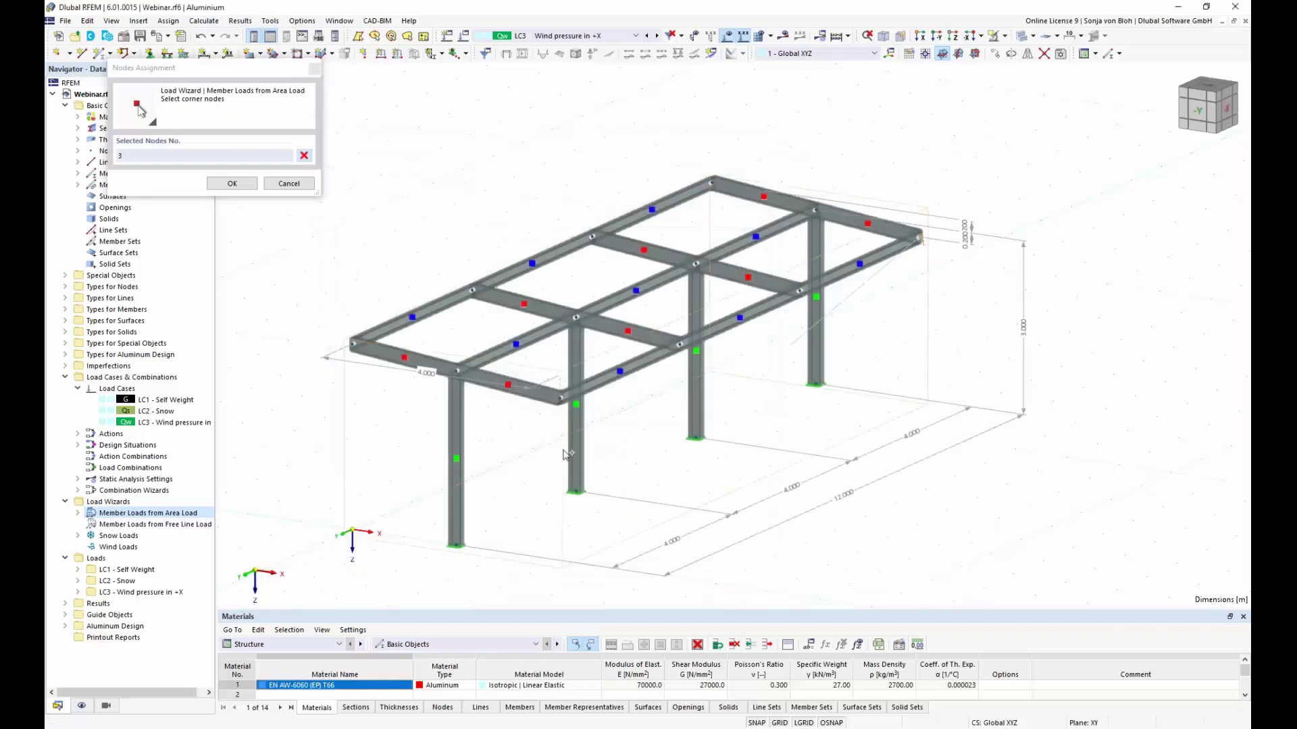
click(561, 400)
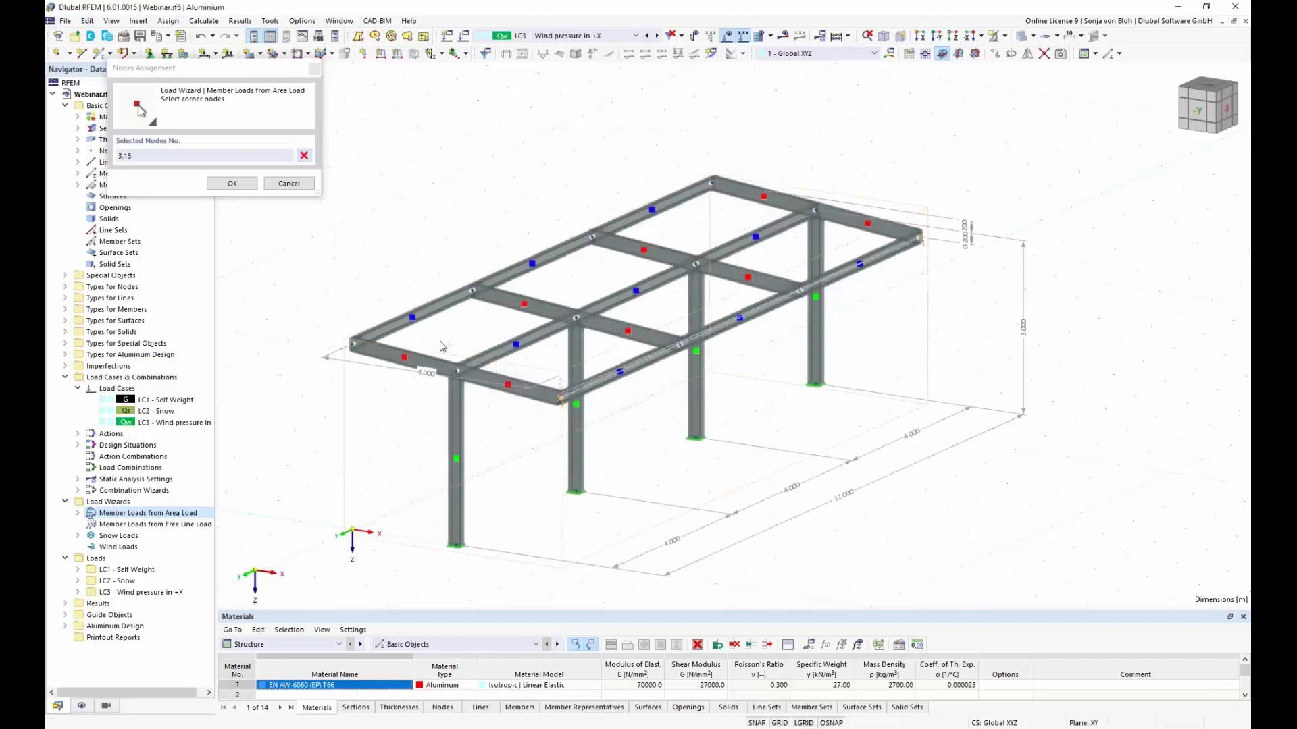
click(353, 344)
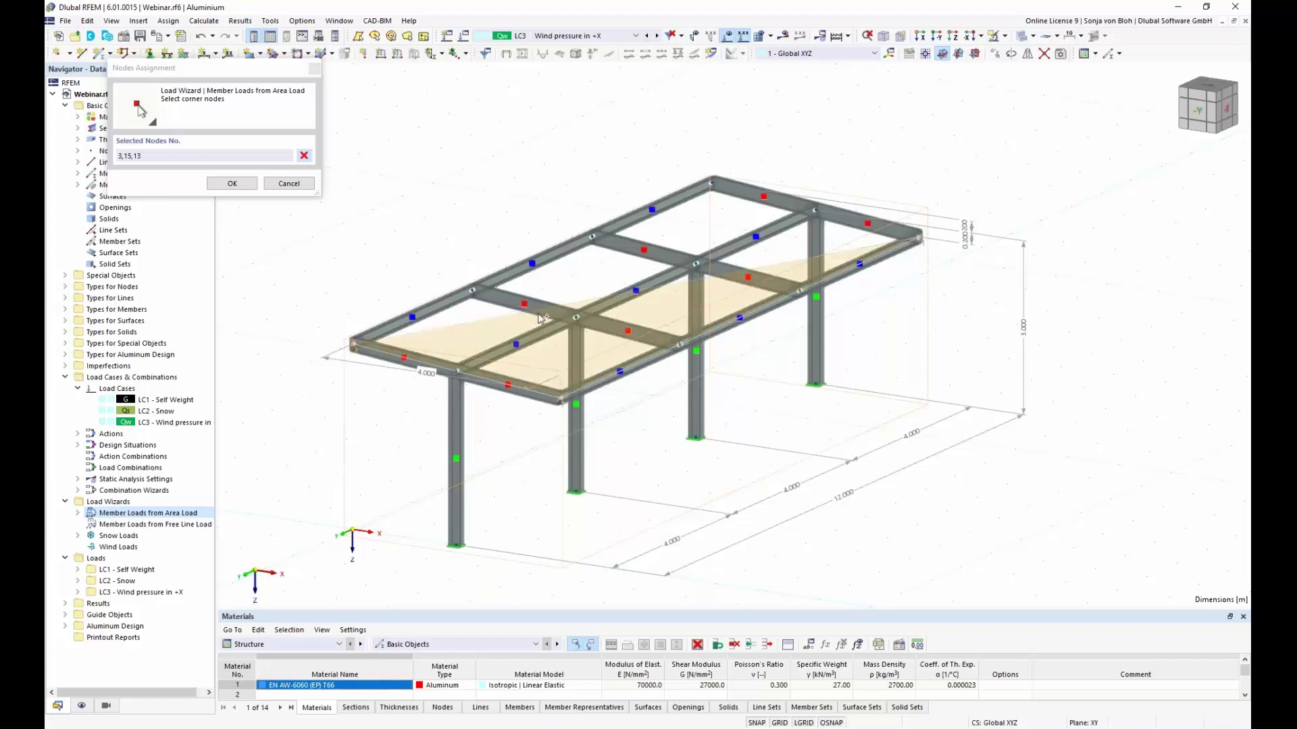
click(711, 181)
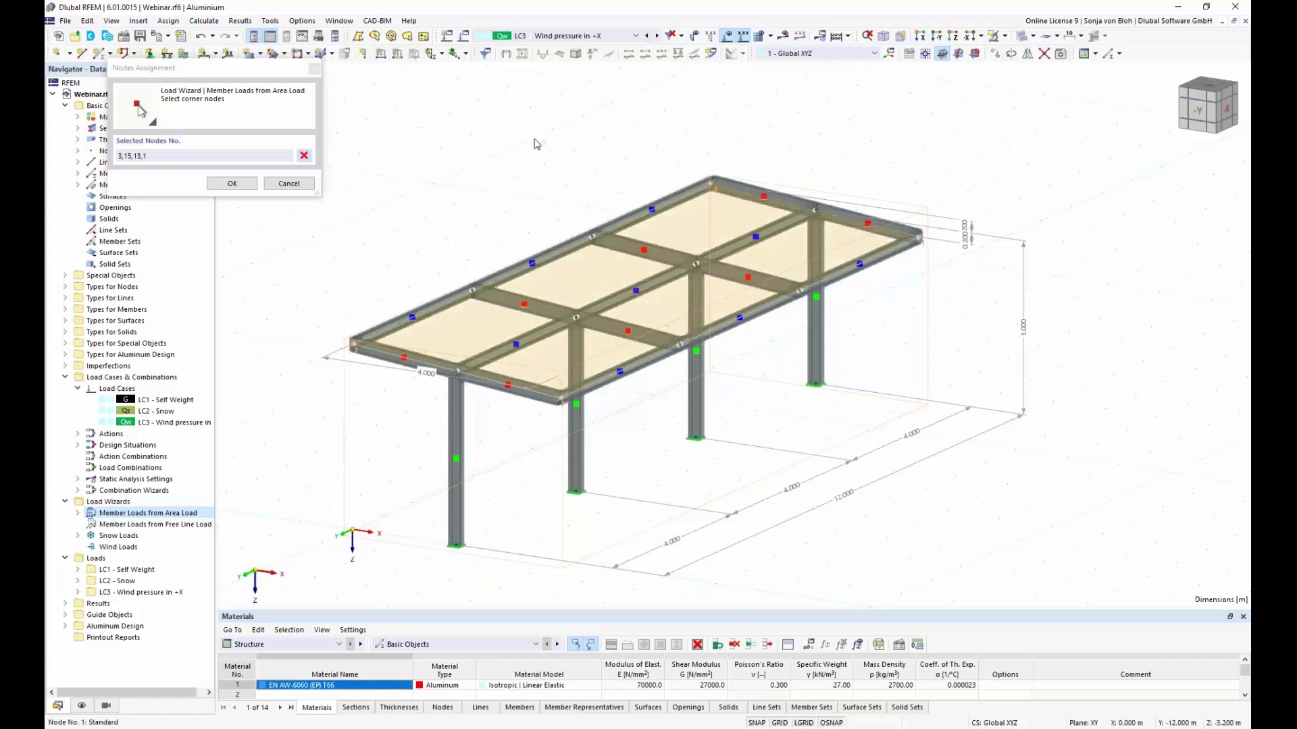
click(231, 184)
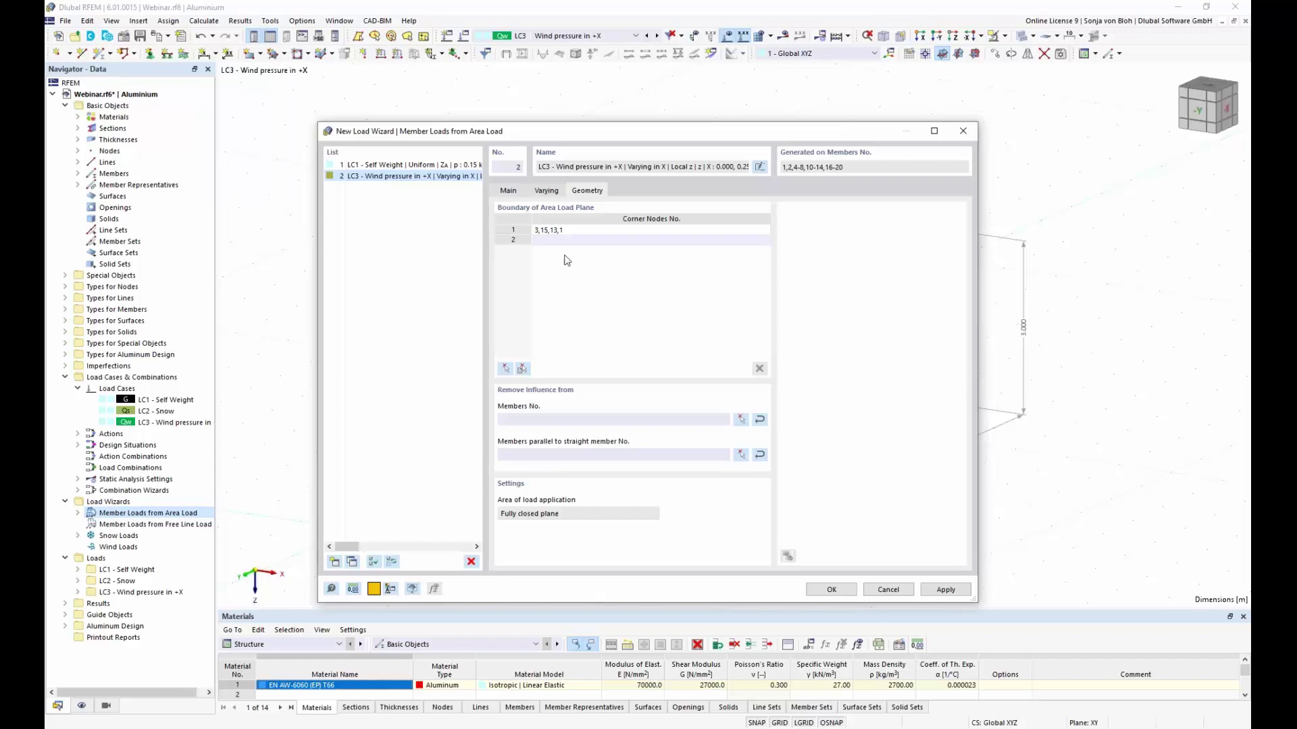
Step: Remove the load influence from members parallel to member 20 and generate the LC3 wind pressure member loads
click(742, 455)
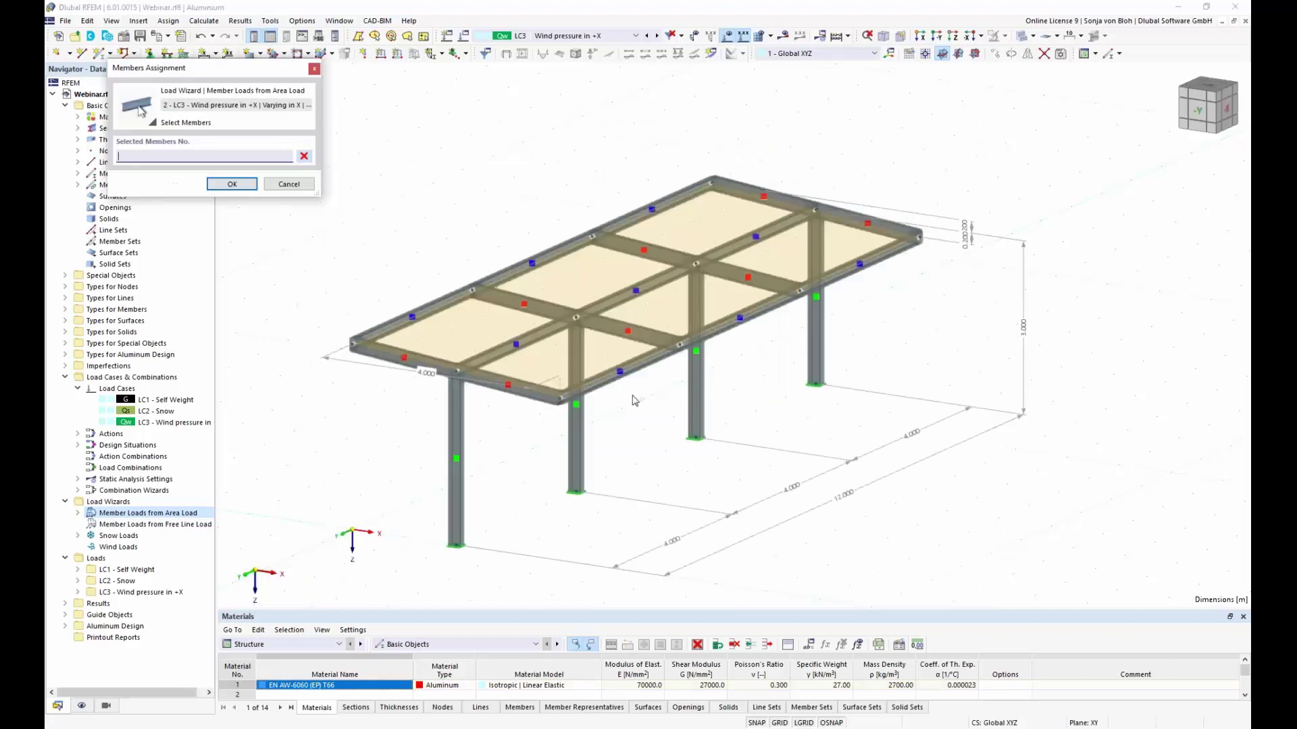
click(530, 391)
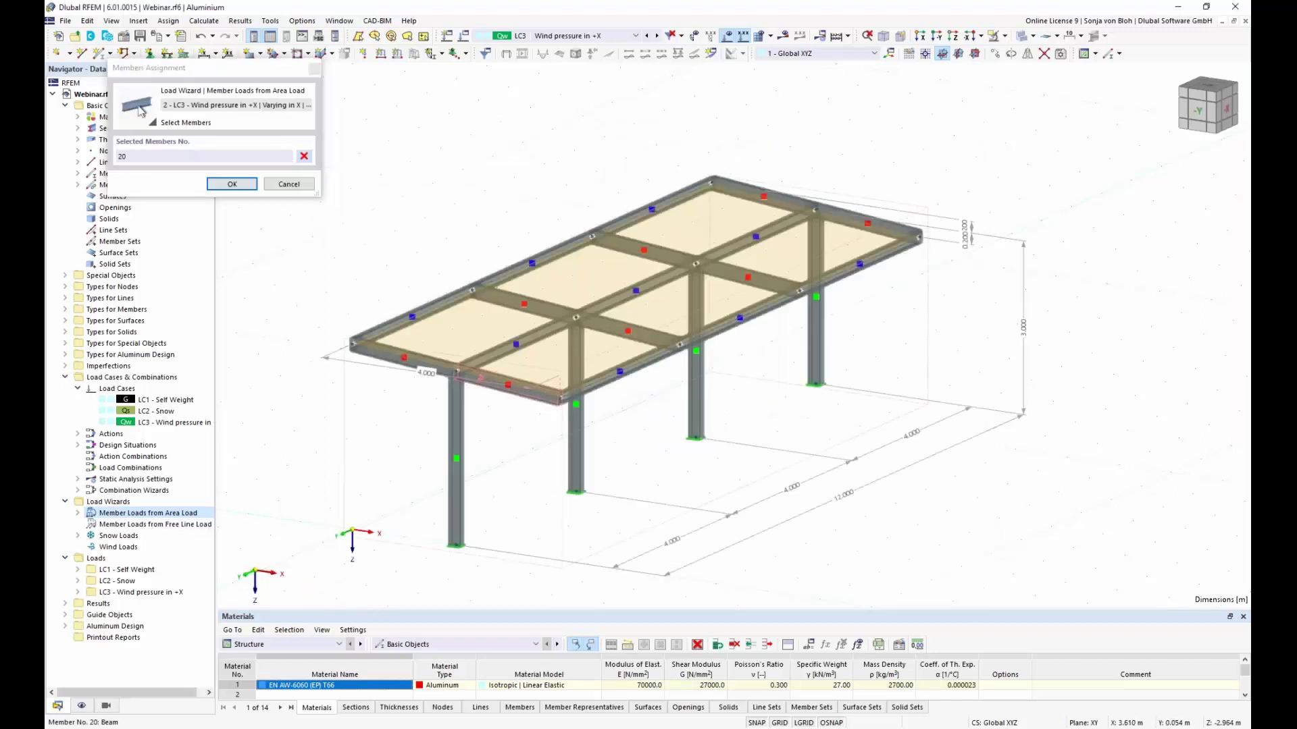
click(240, 184)
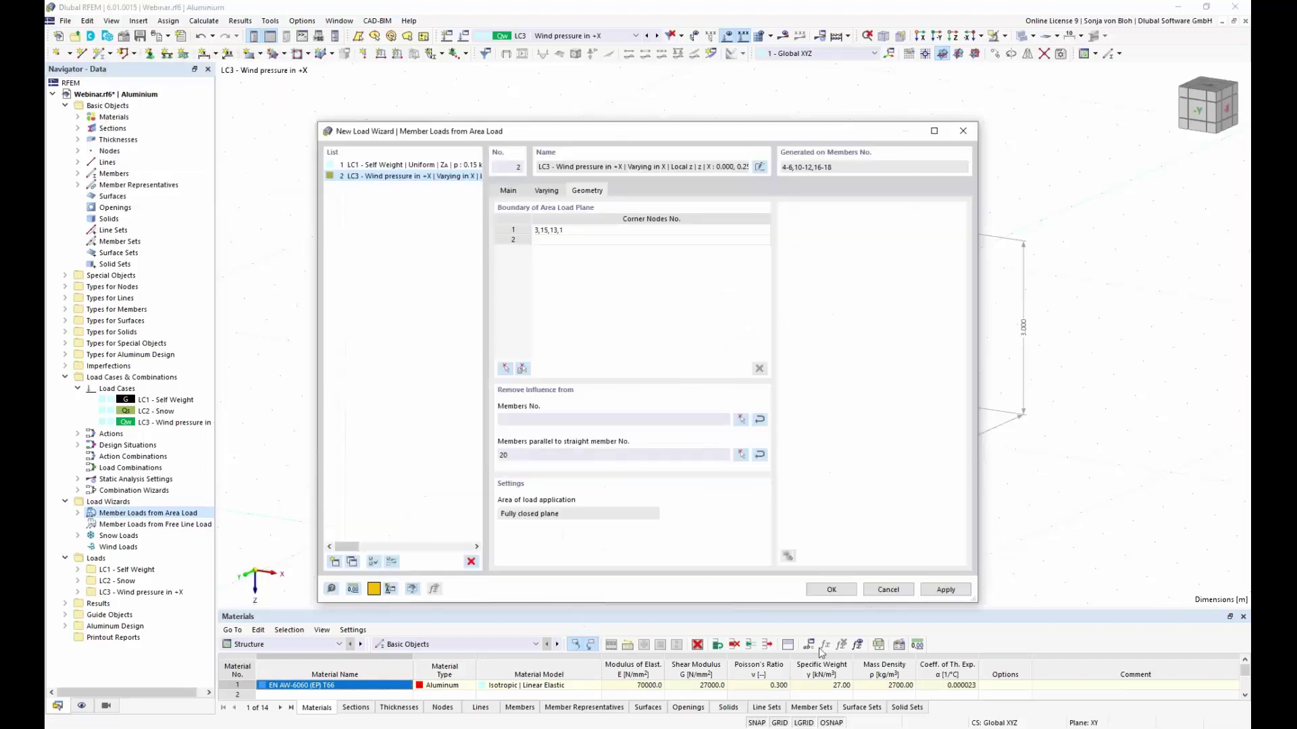
click(832, 589)
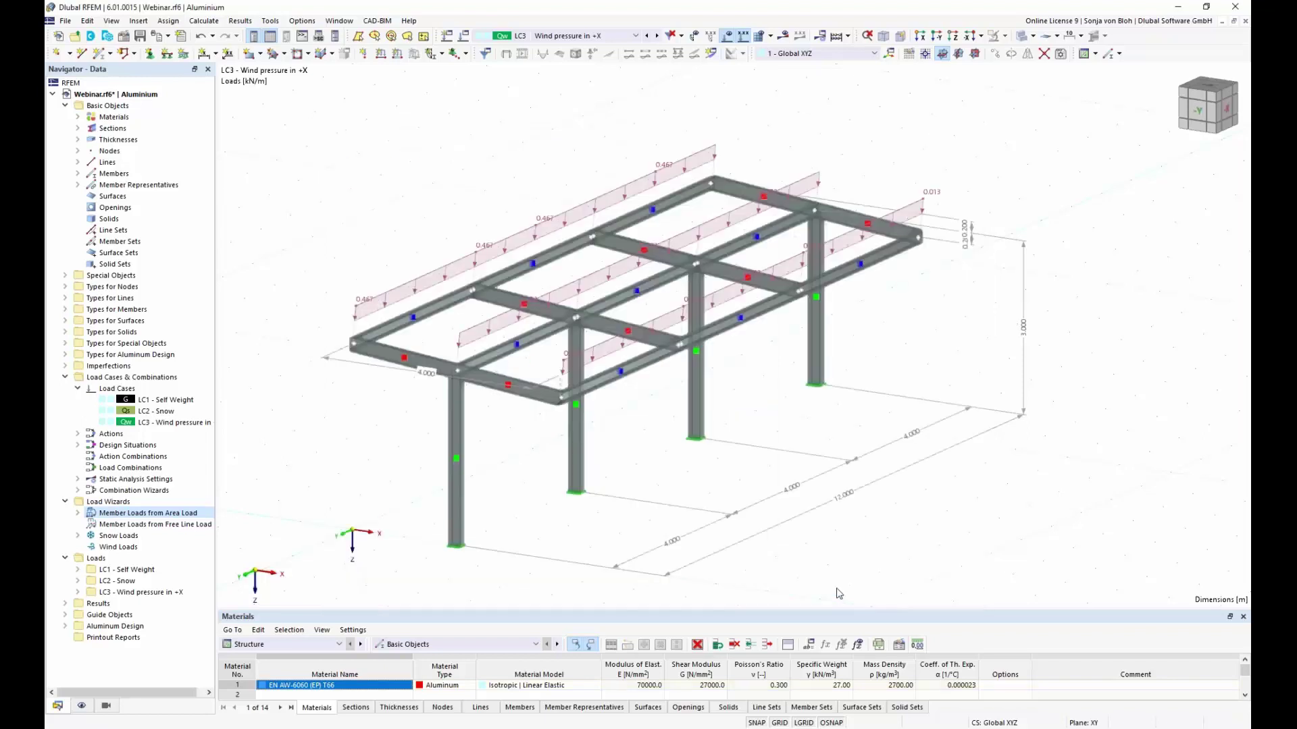
Step: Turn off the separate display of the generated wind pressure loads so the varying area load is shown
right_click(376, 302)
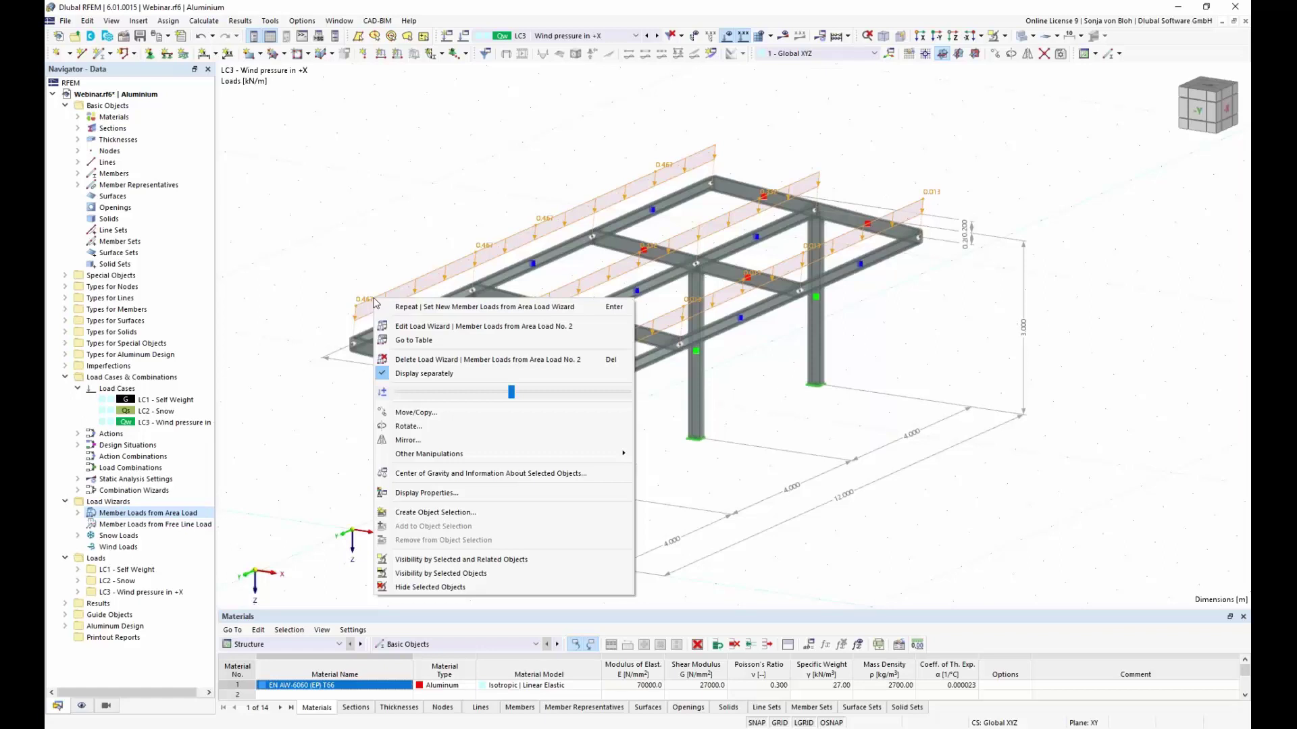
click(440, 374)
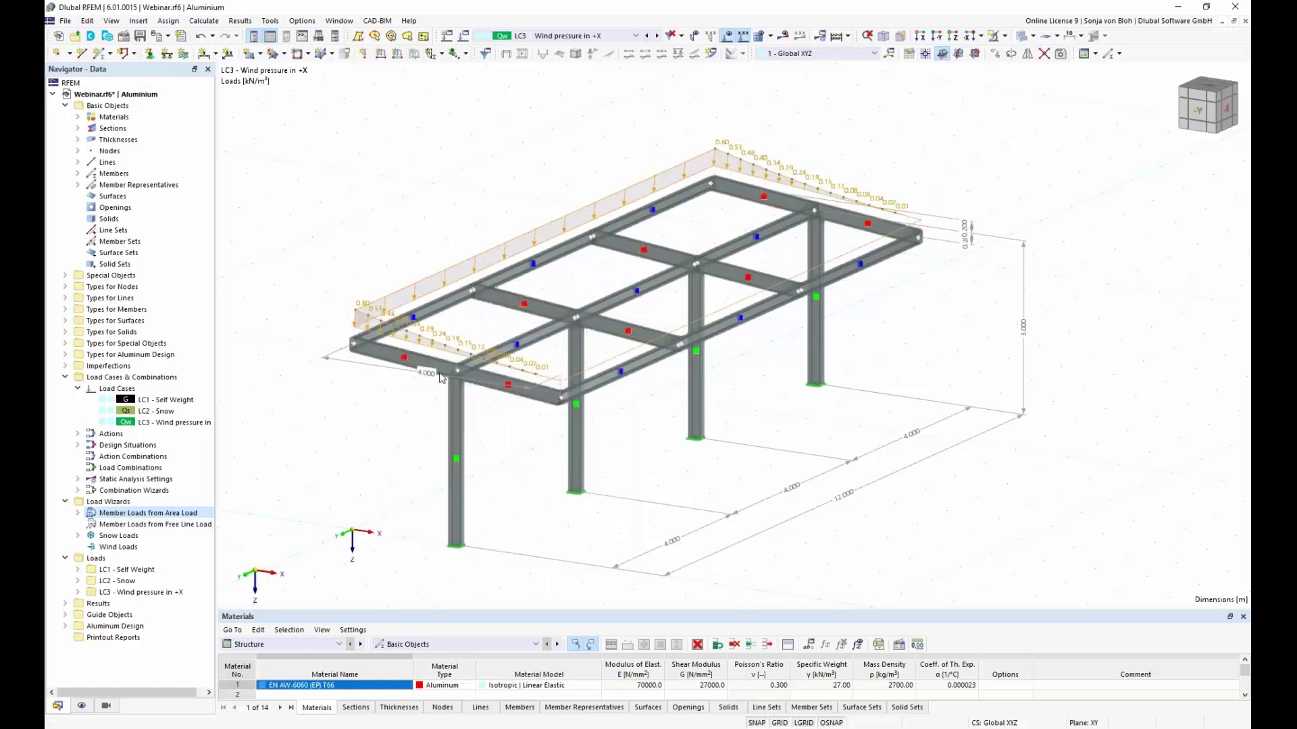
scroll(439, 375, up, 2)
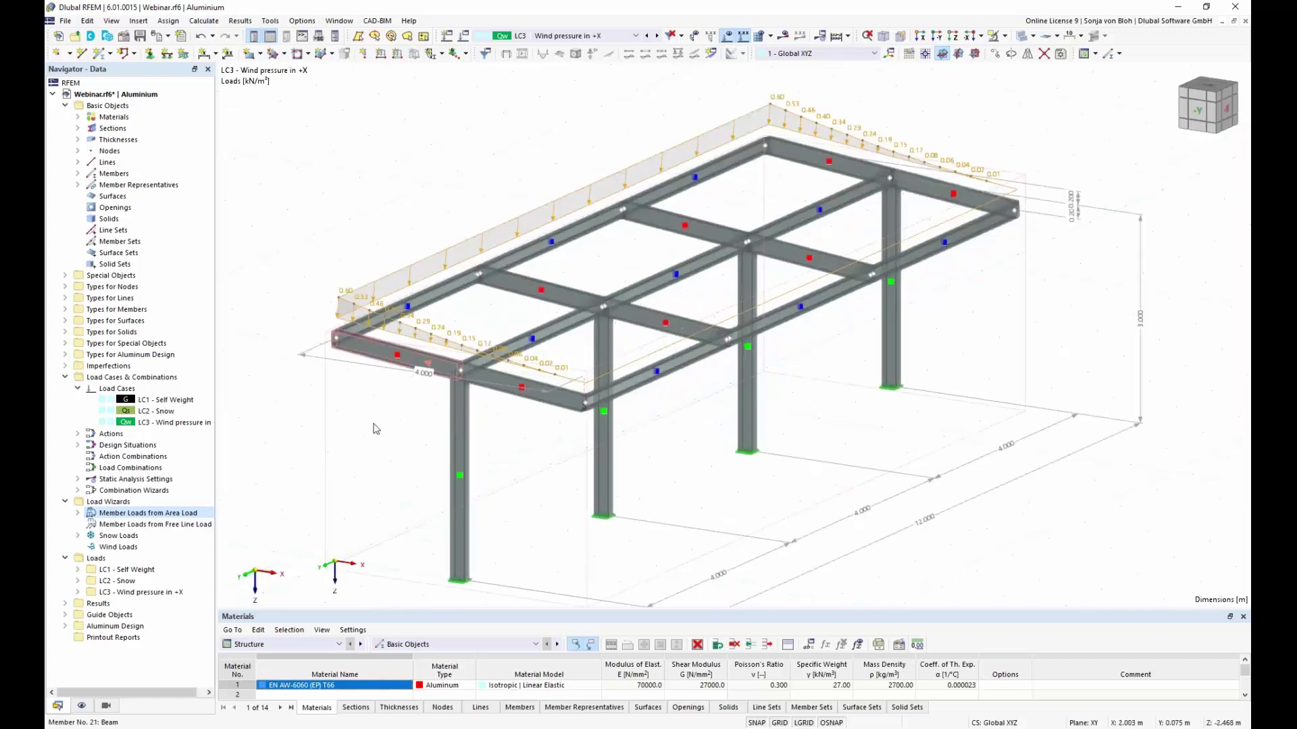
ctrl+middle_drag(373, 428, 456, 432)
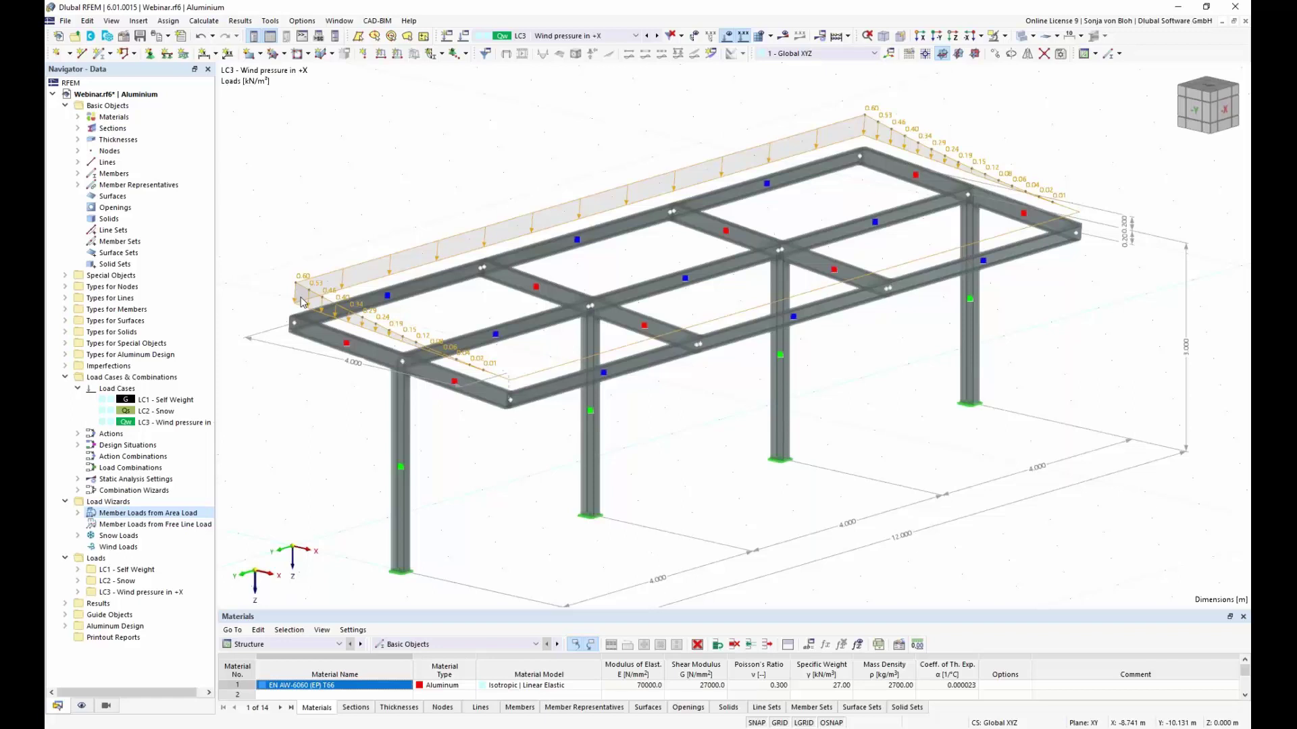
Step: Copy load case LC3 and name the copy "Wind suction in +X"
right_click(184, 430)
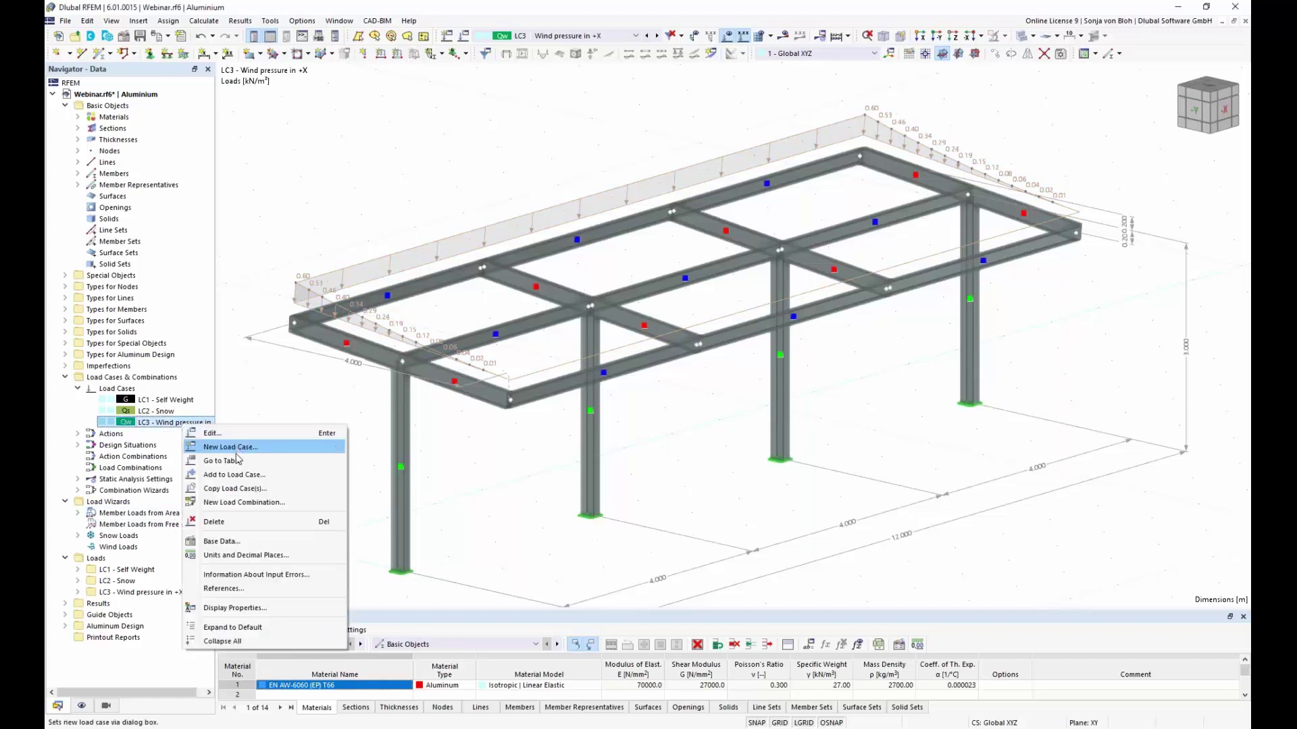
click(247, 488)
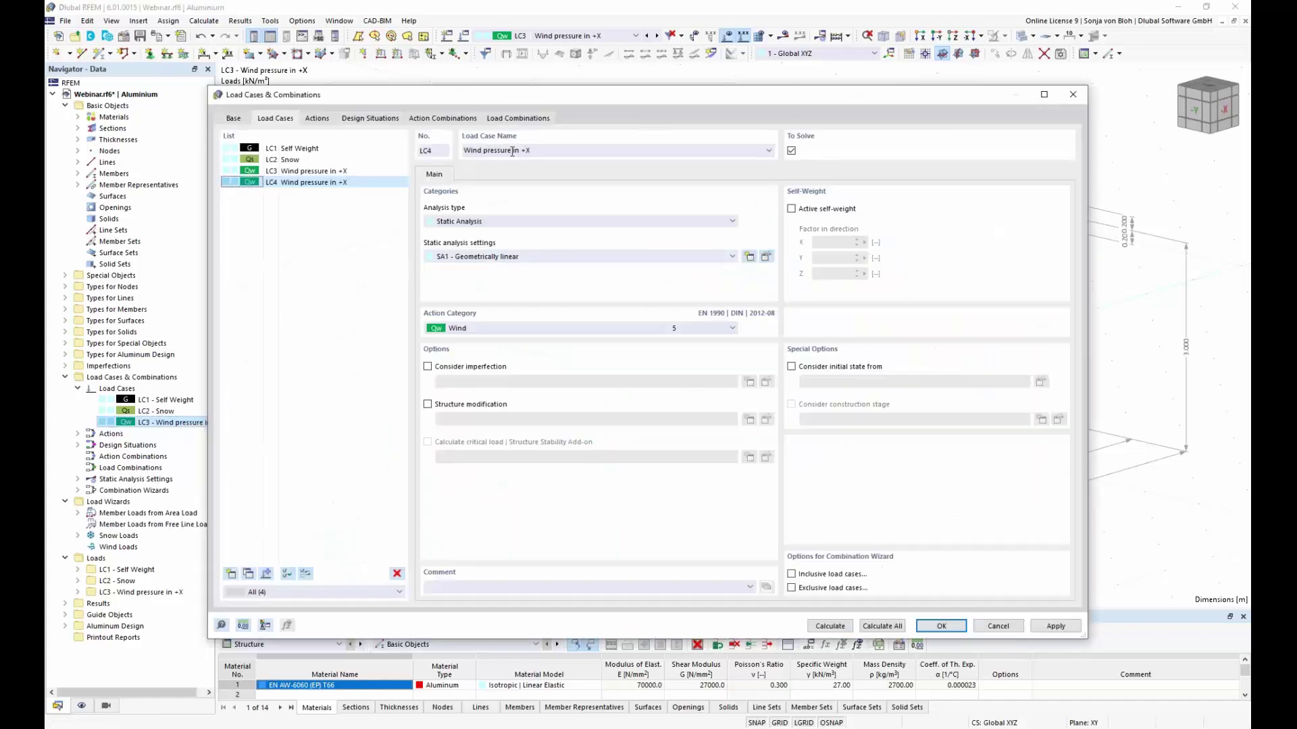
drag(512, 153, 484, 147)
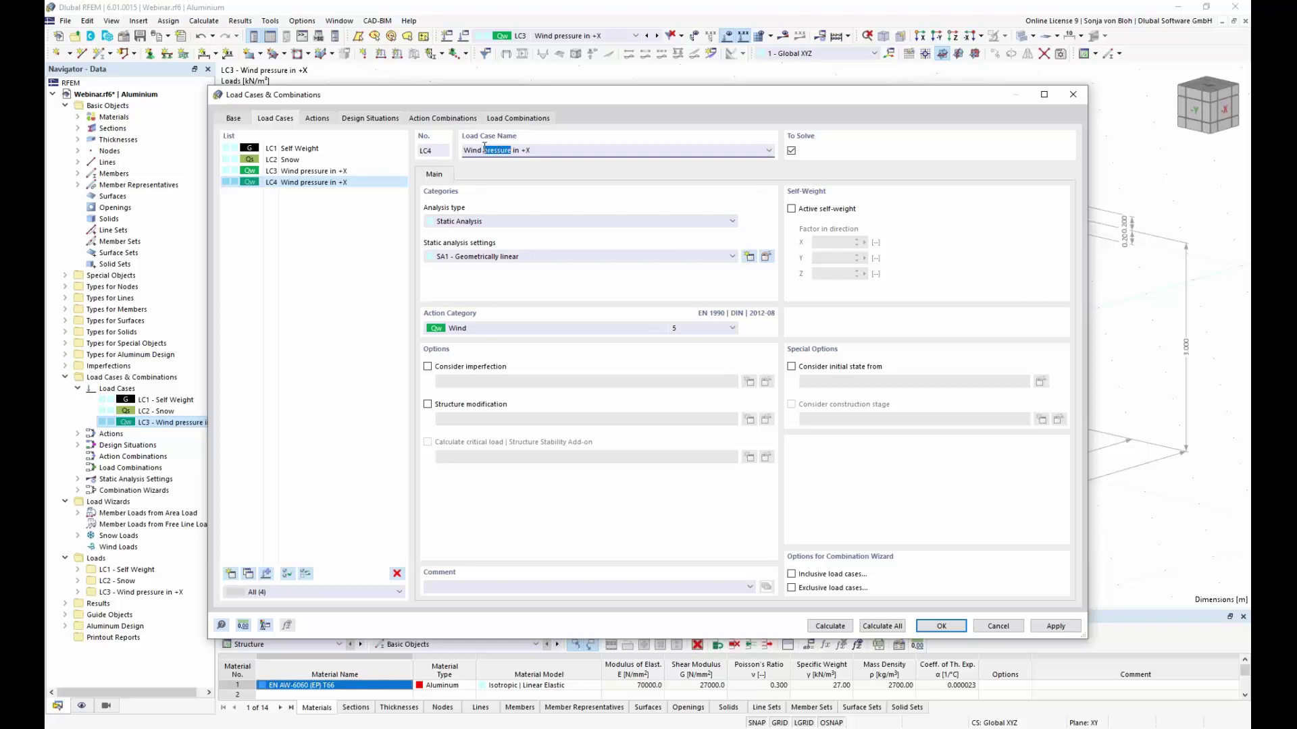
text(suction)
click(934, 627)
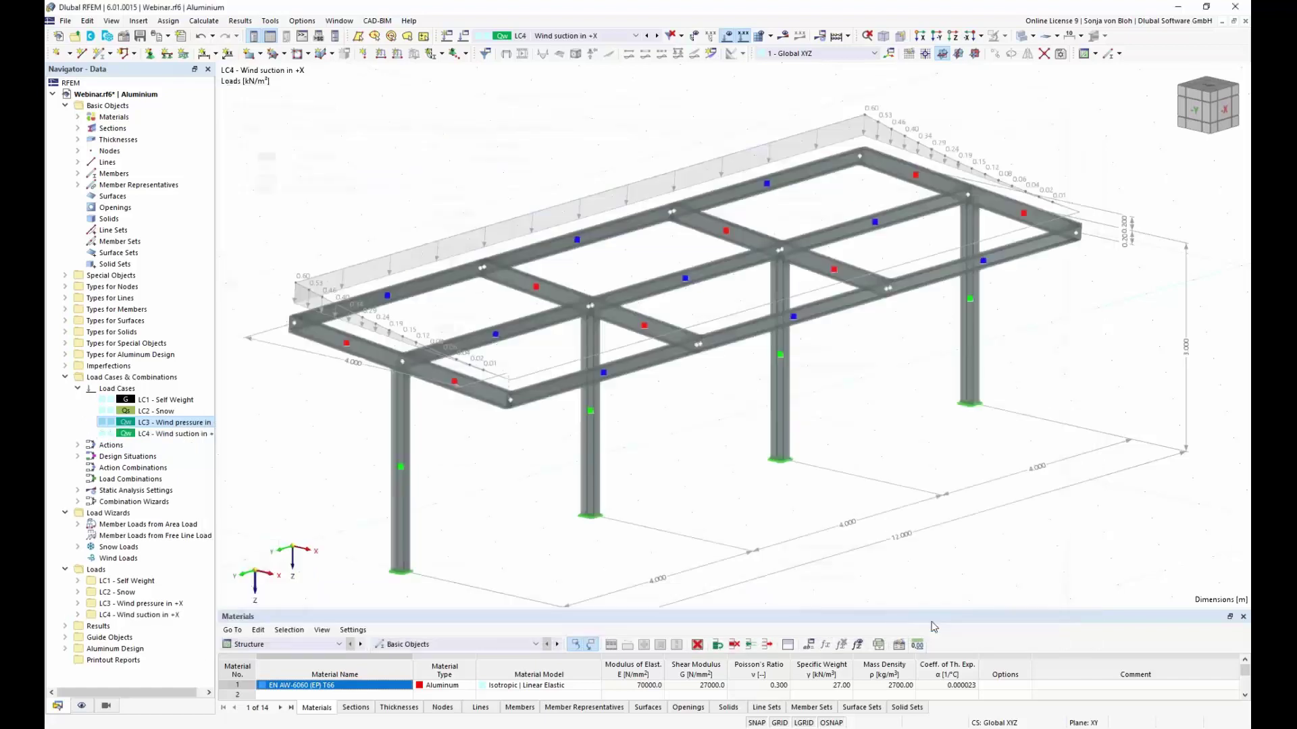
Step: Replace the varying area load parameters of the LC4 load wizard with the wind suction in +X values from Excel range A34:C50
click(78, 526)
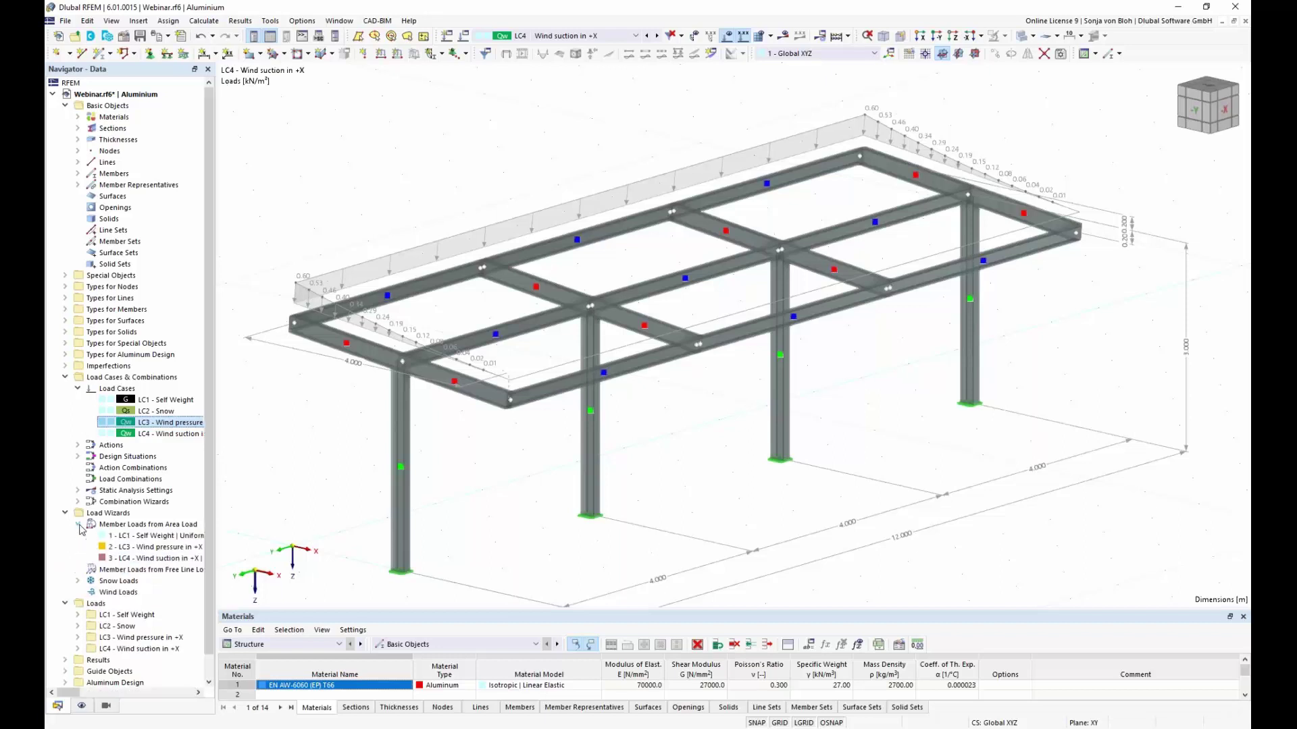
double_click(154, 560)
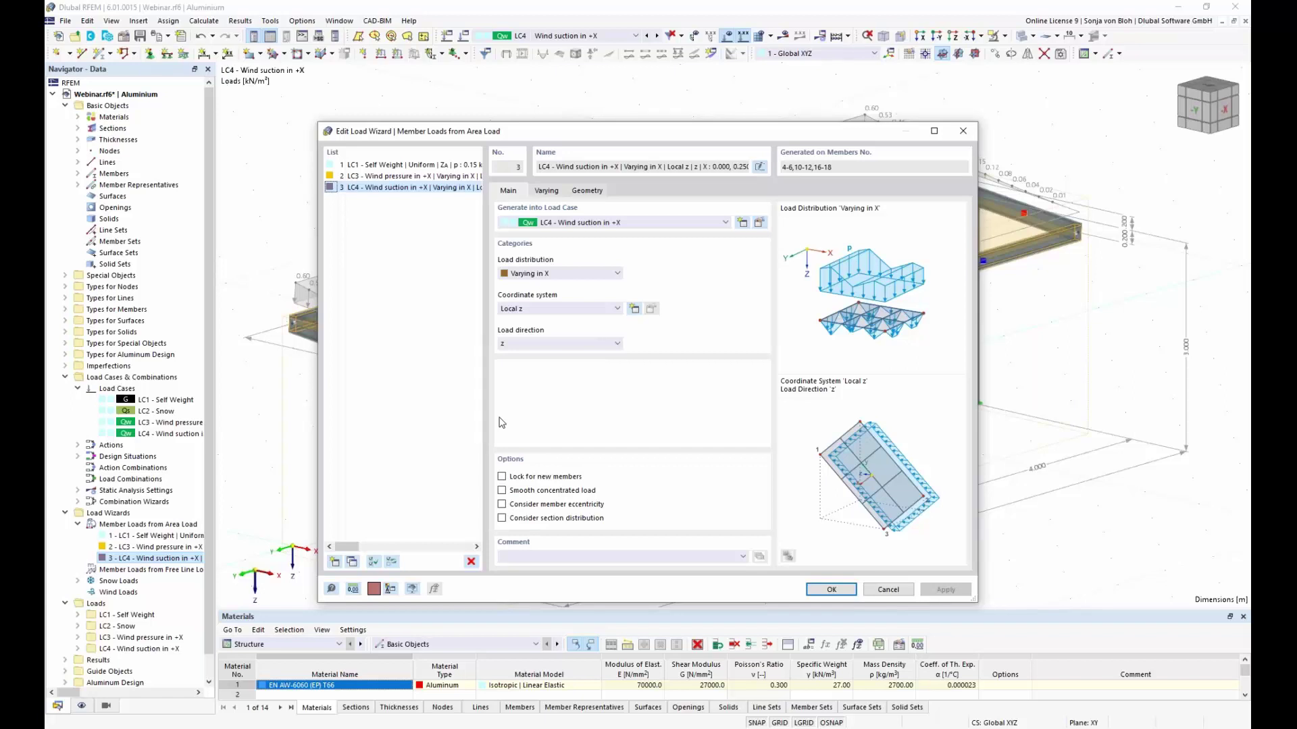
click(549, 192)
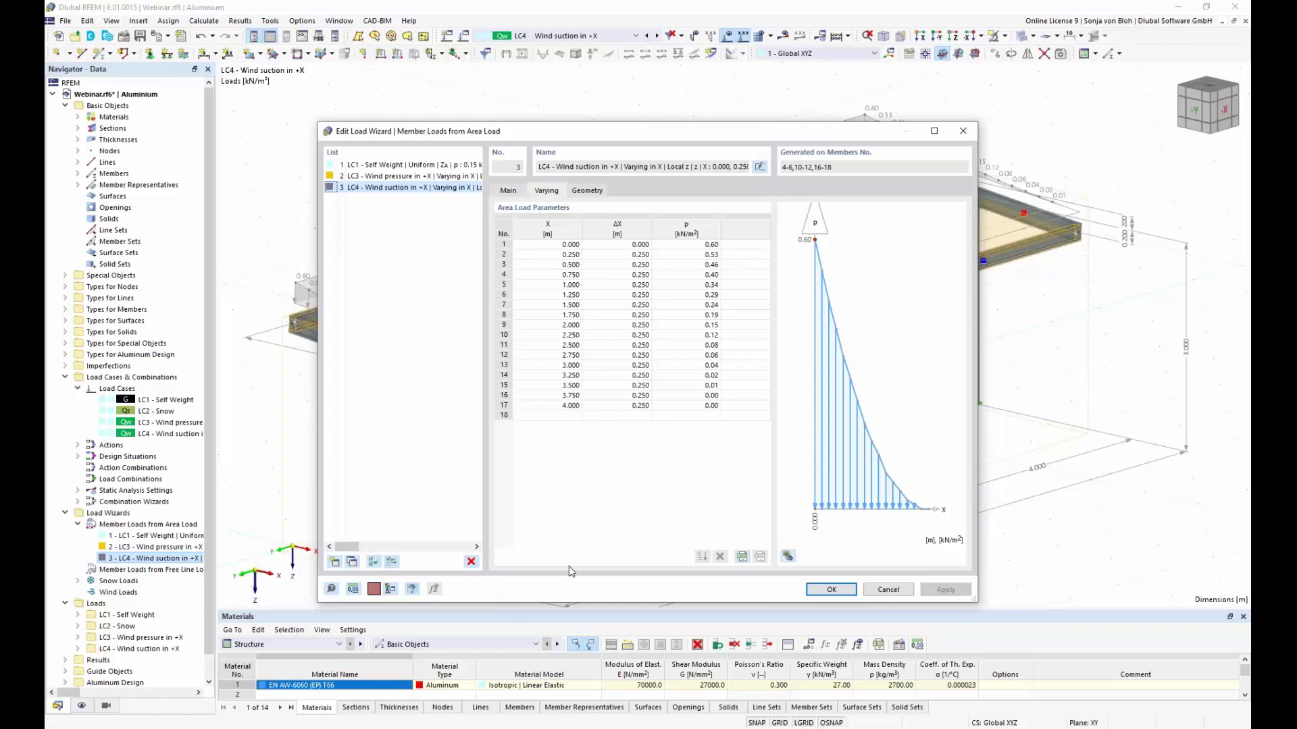
click(371, 728)
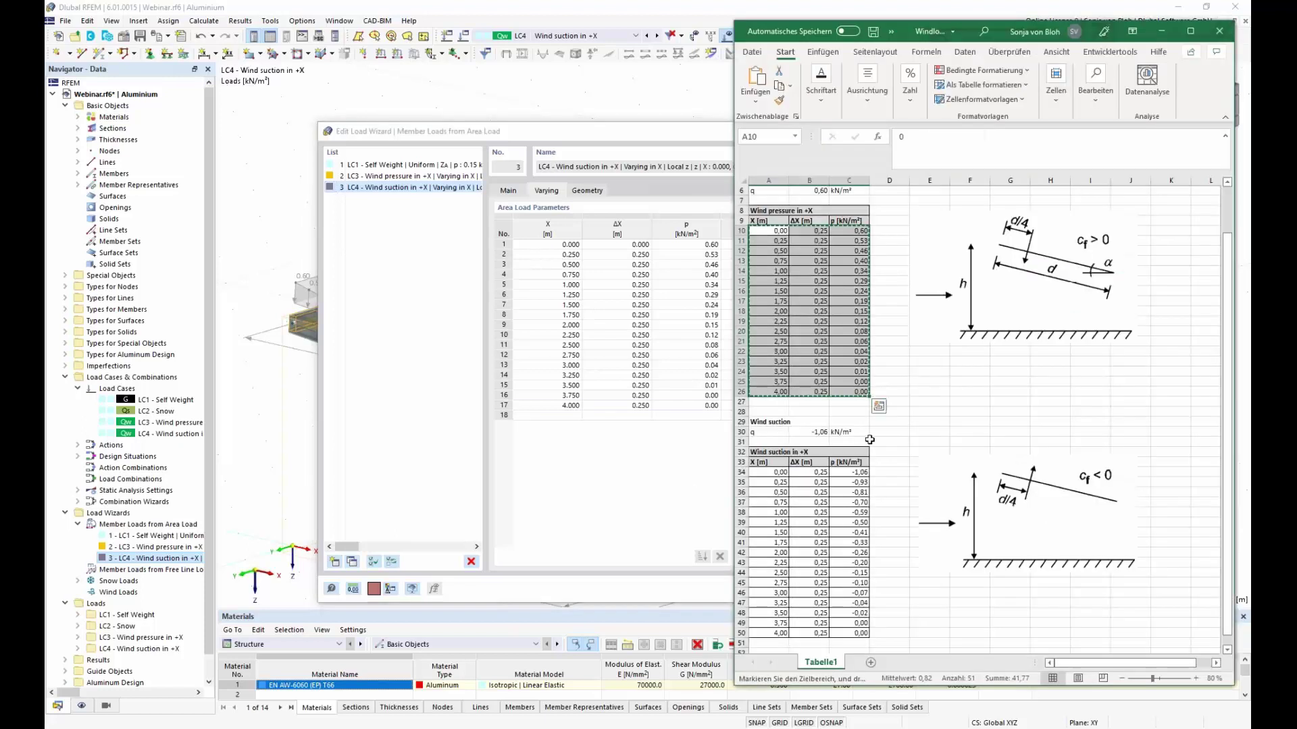
scroll(777, 473, down, 3)
drag(763, 383, 859, 544)
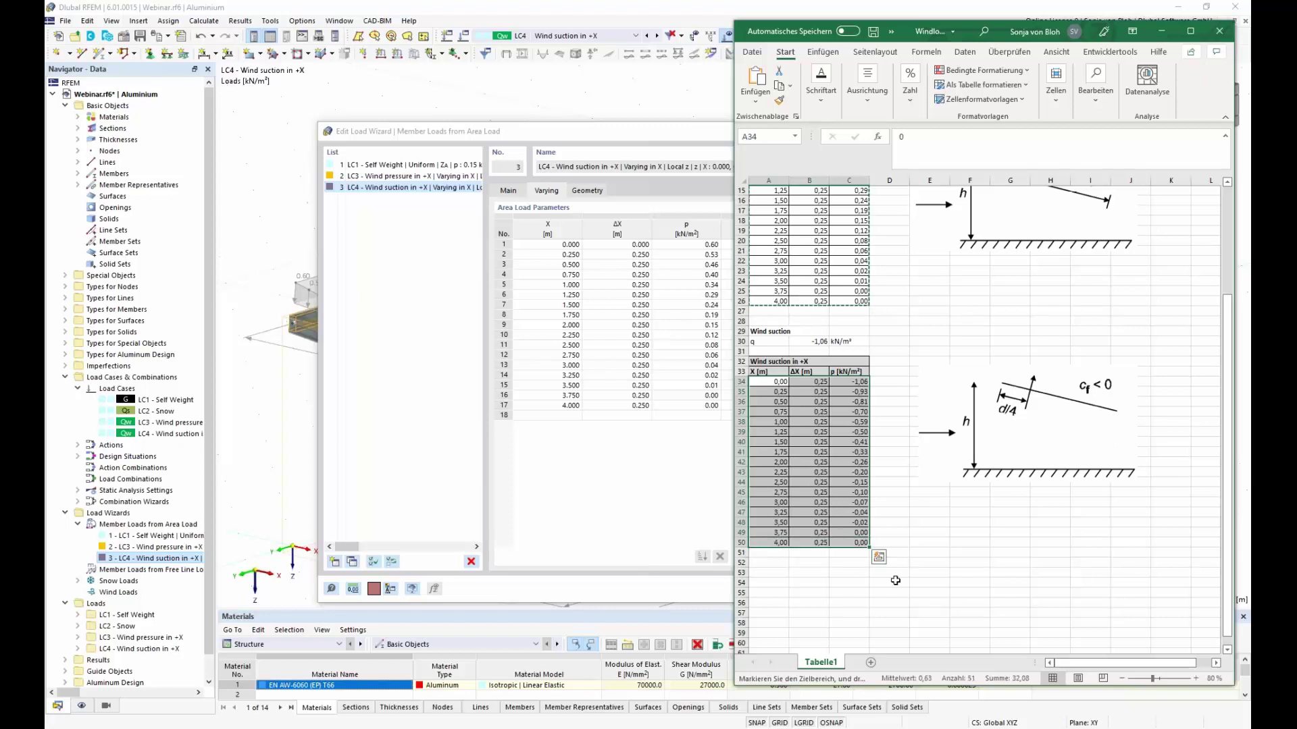
key(ctrl+c)
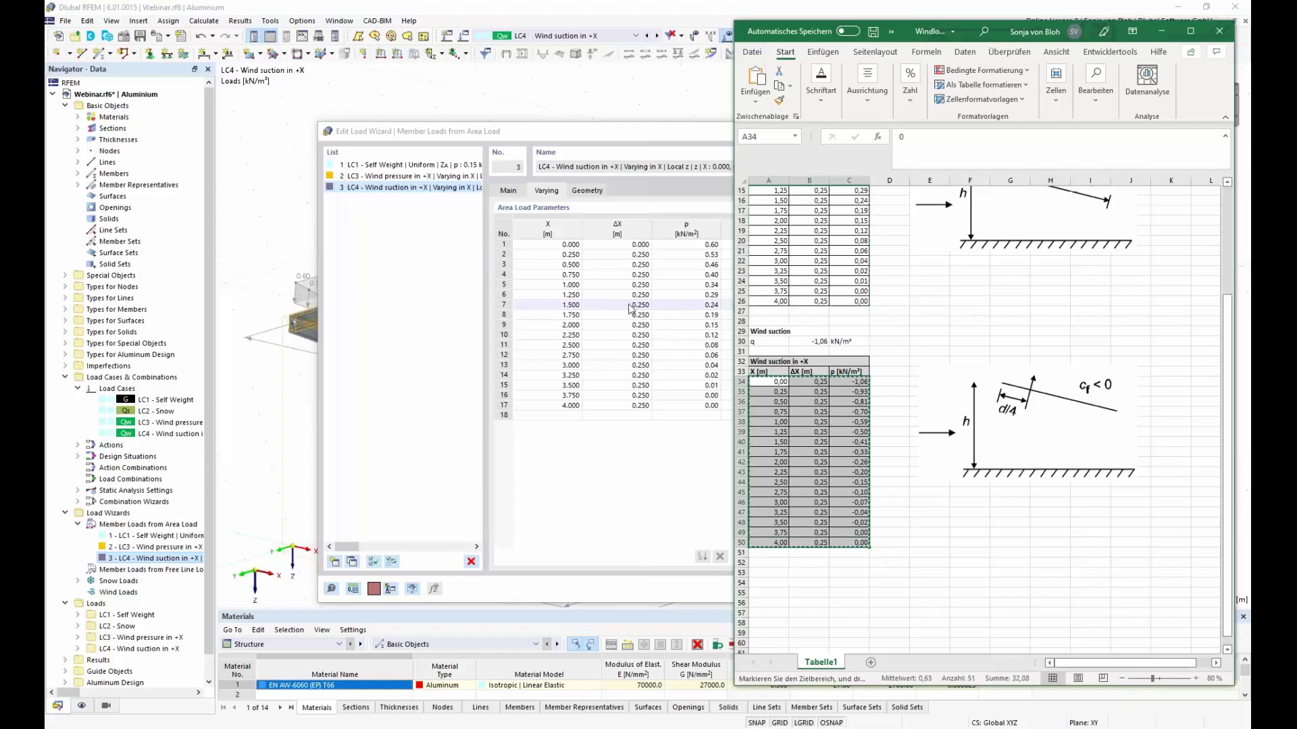
click(560, 245)
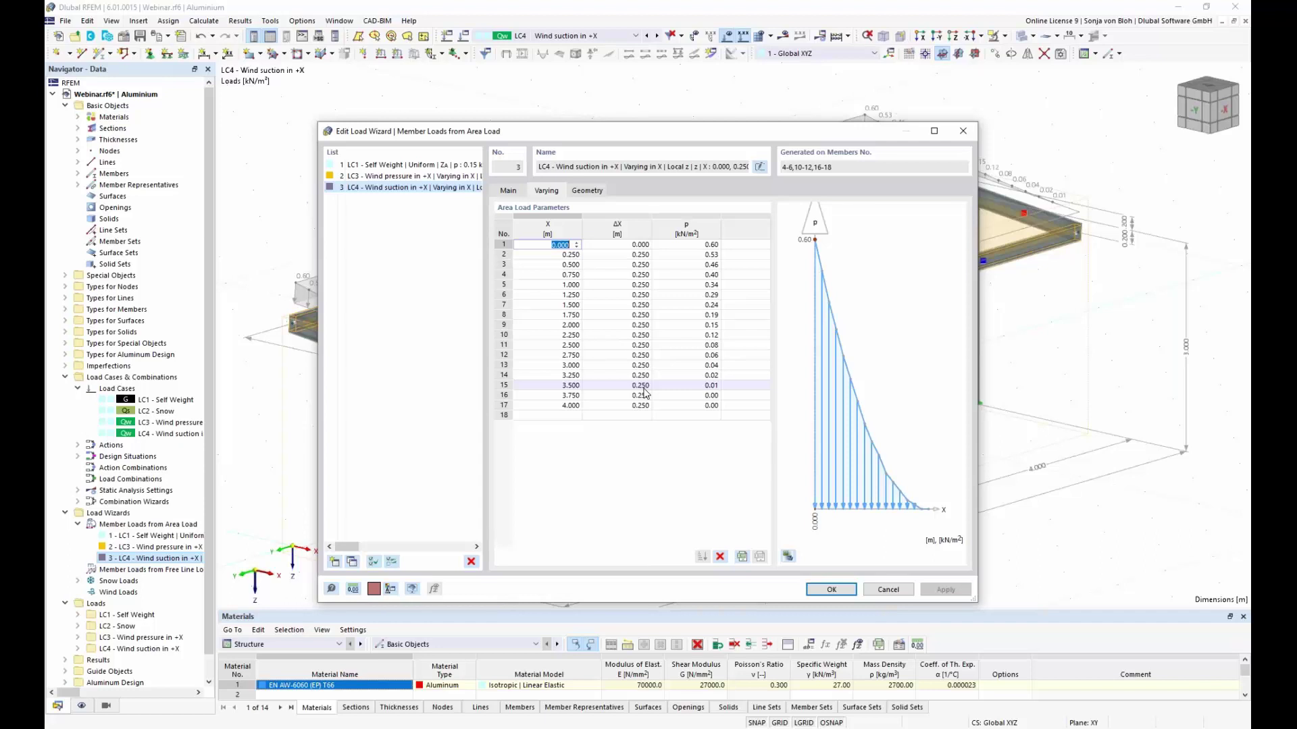
key(ctrl+v)
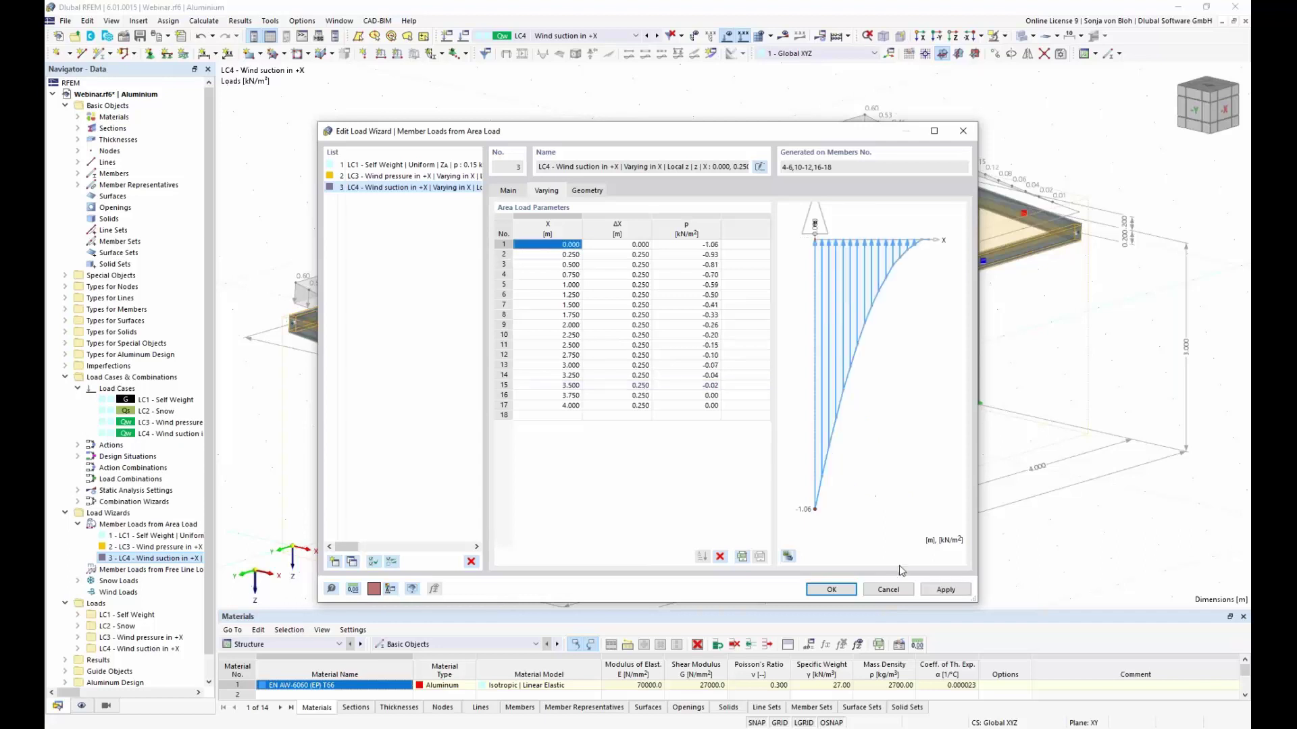
click(832, 590)
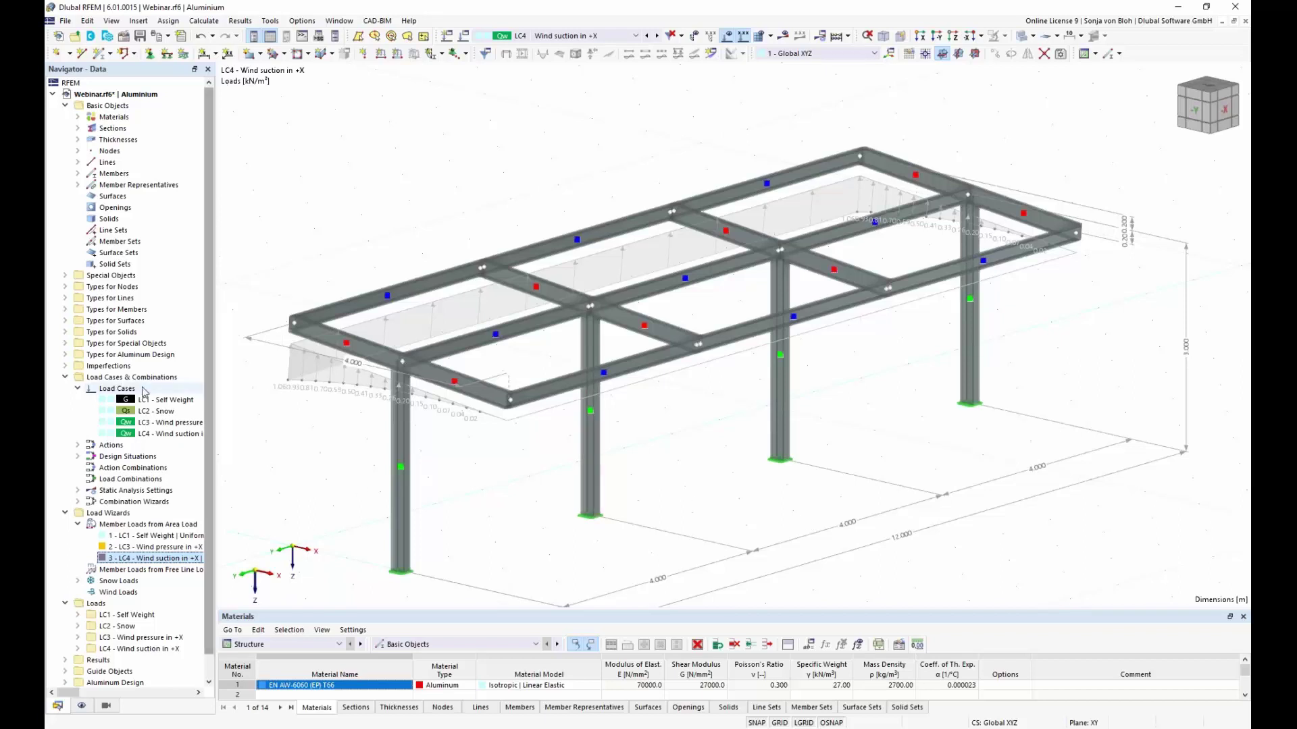
Step: Create a new imperfection case named "Imperfection in +X" with the imperfection type Local Imperfections
click(65, 366)
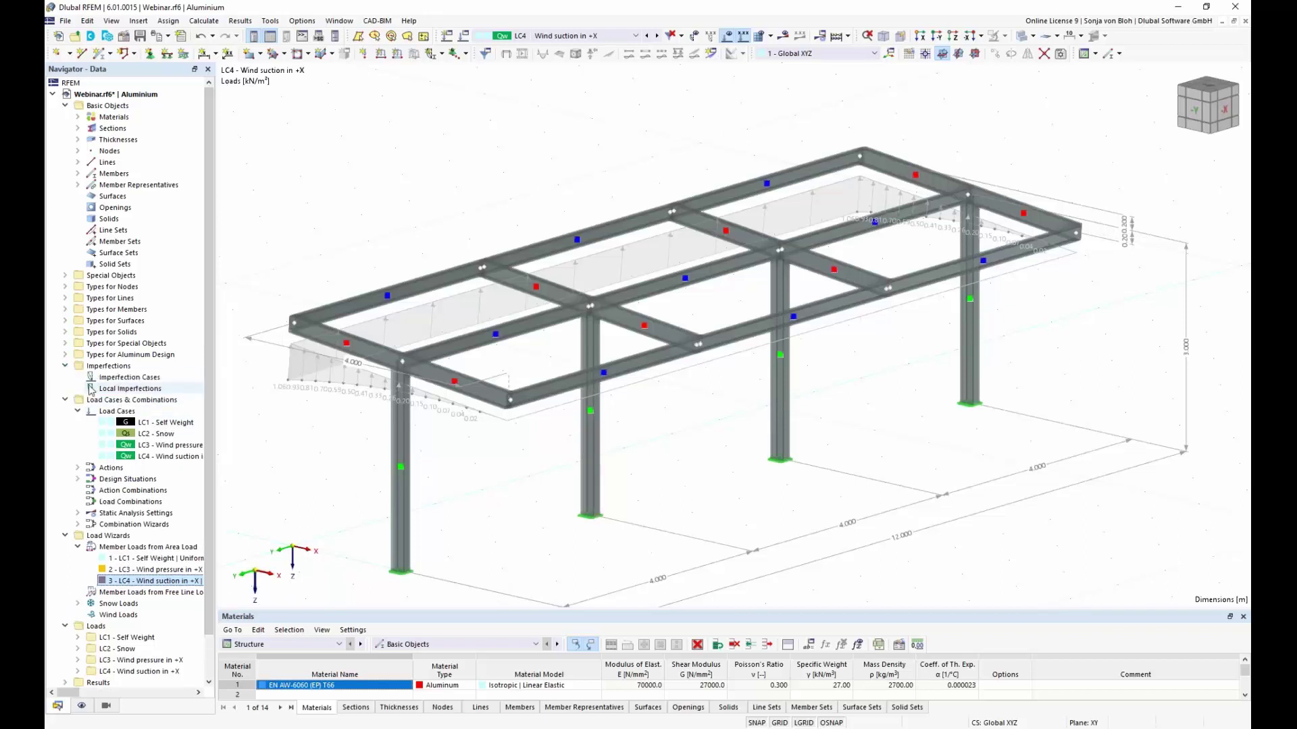
click(136, 379)
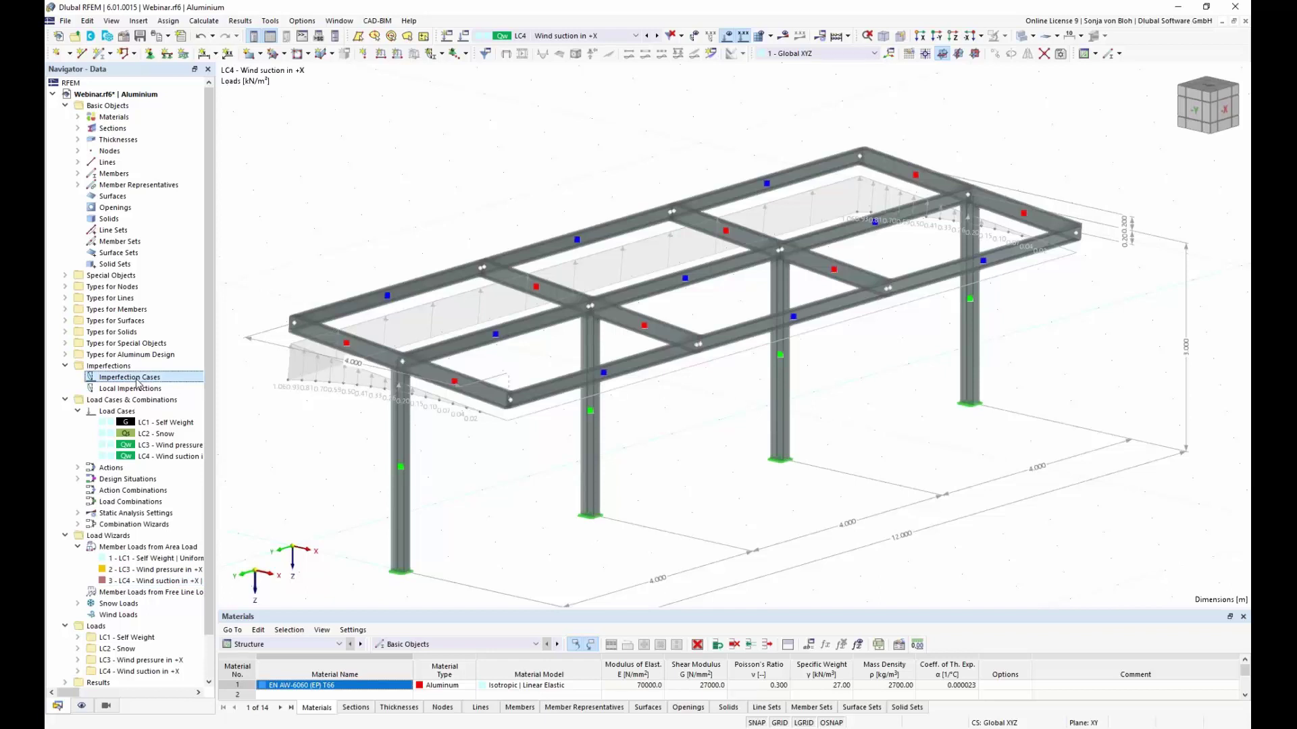
right_click(137, 380)
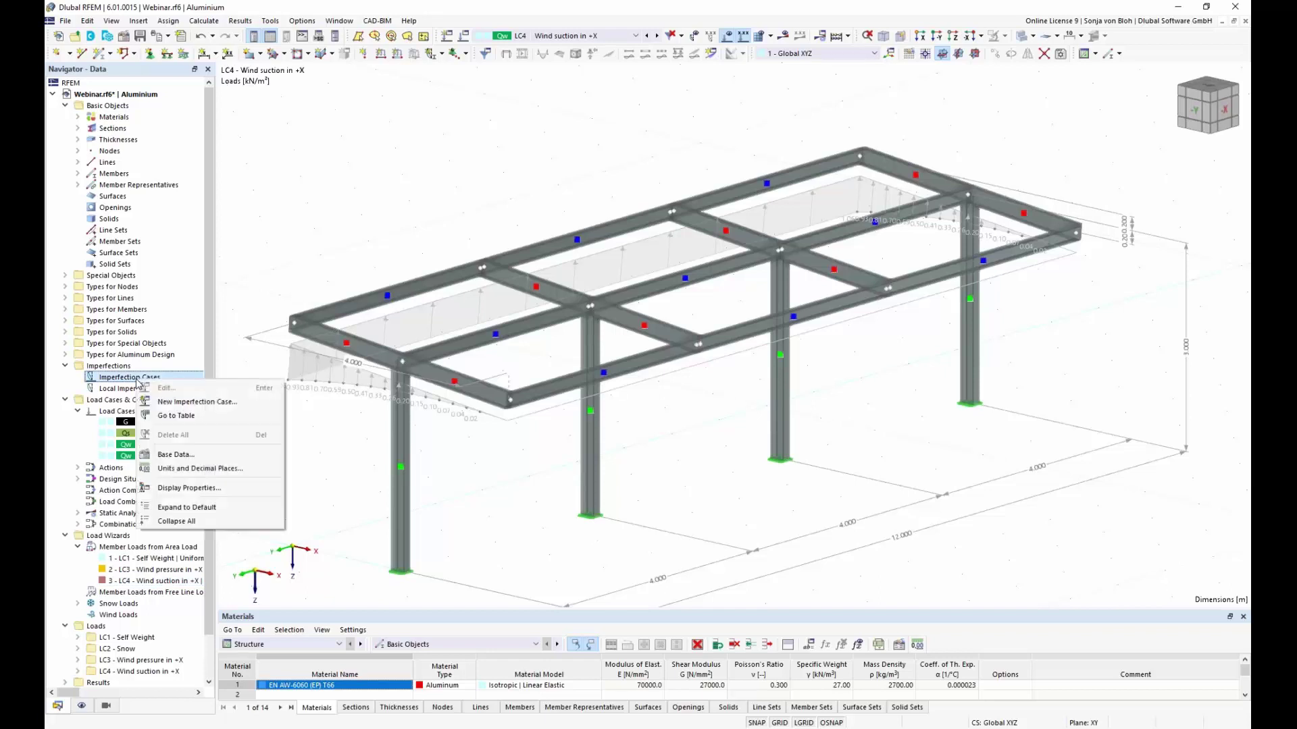
click(176, 408)
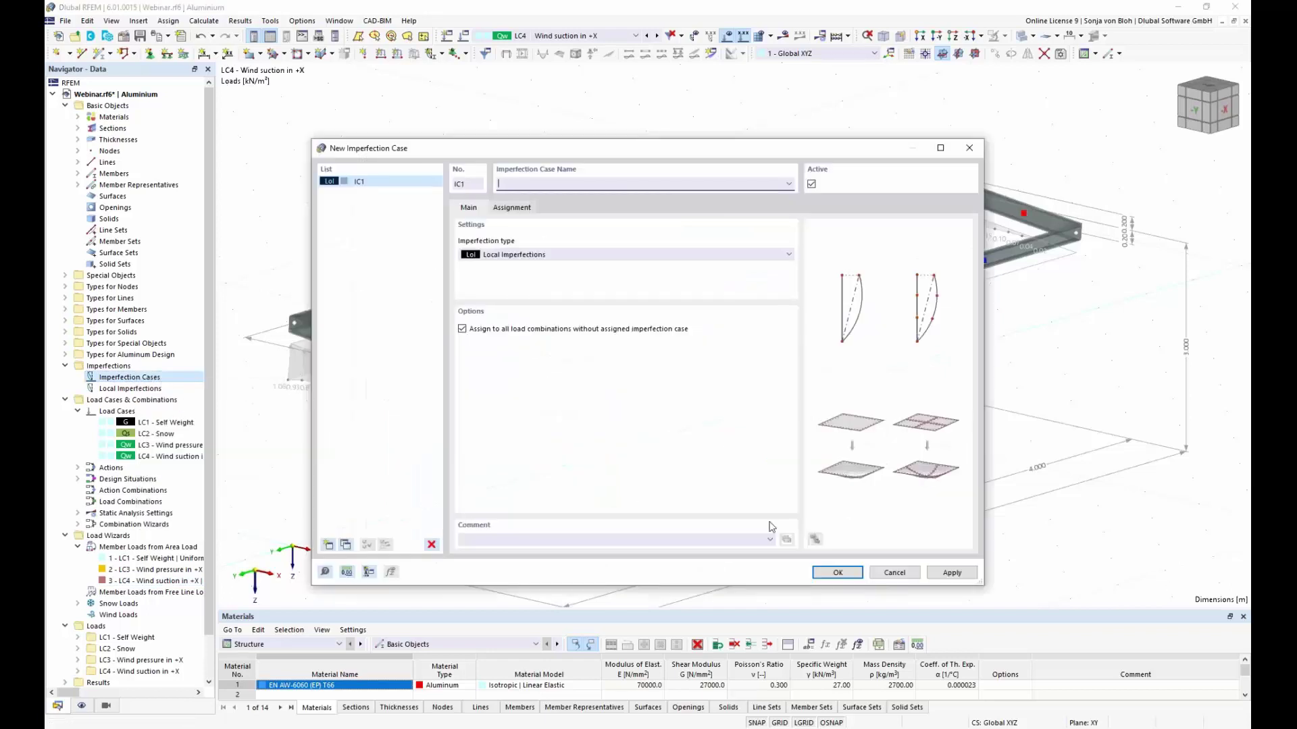
text(Imperfection in +X)
click(788, 255)
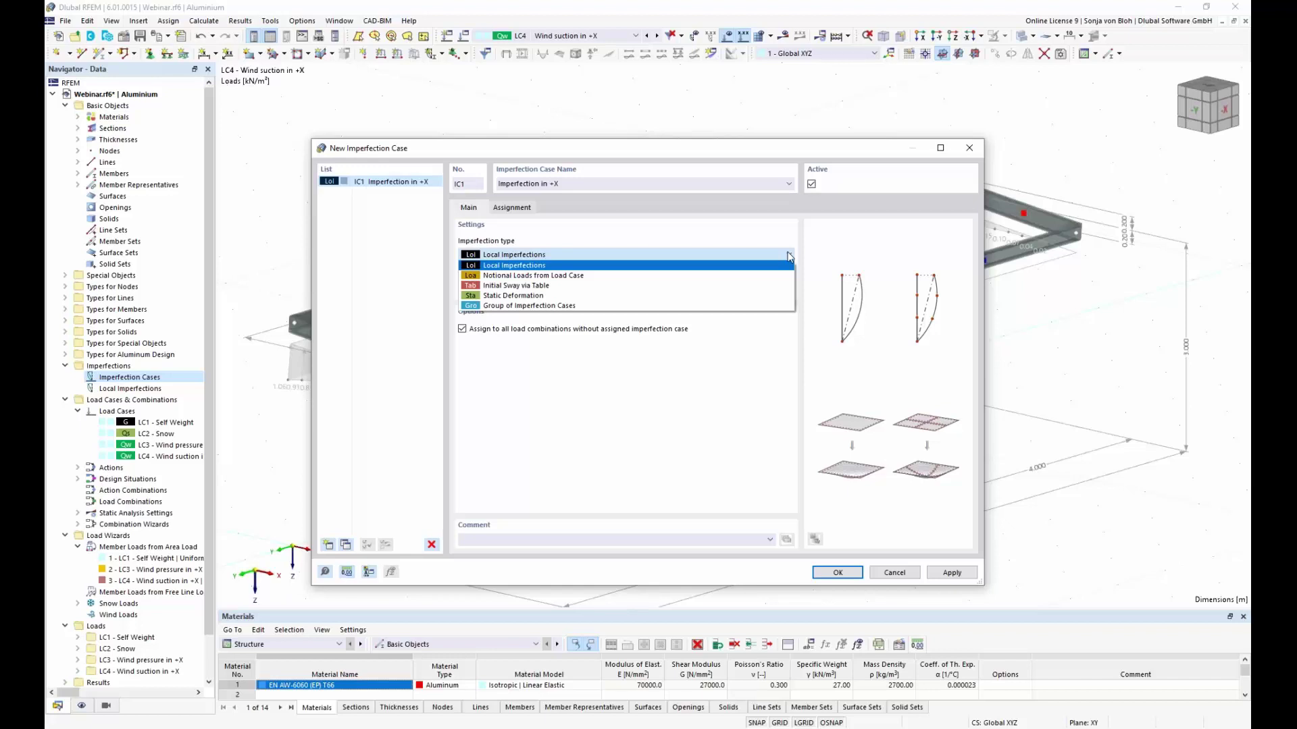
click(787, 235)
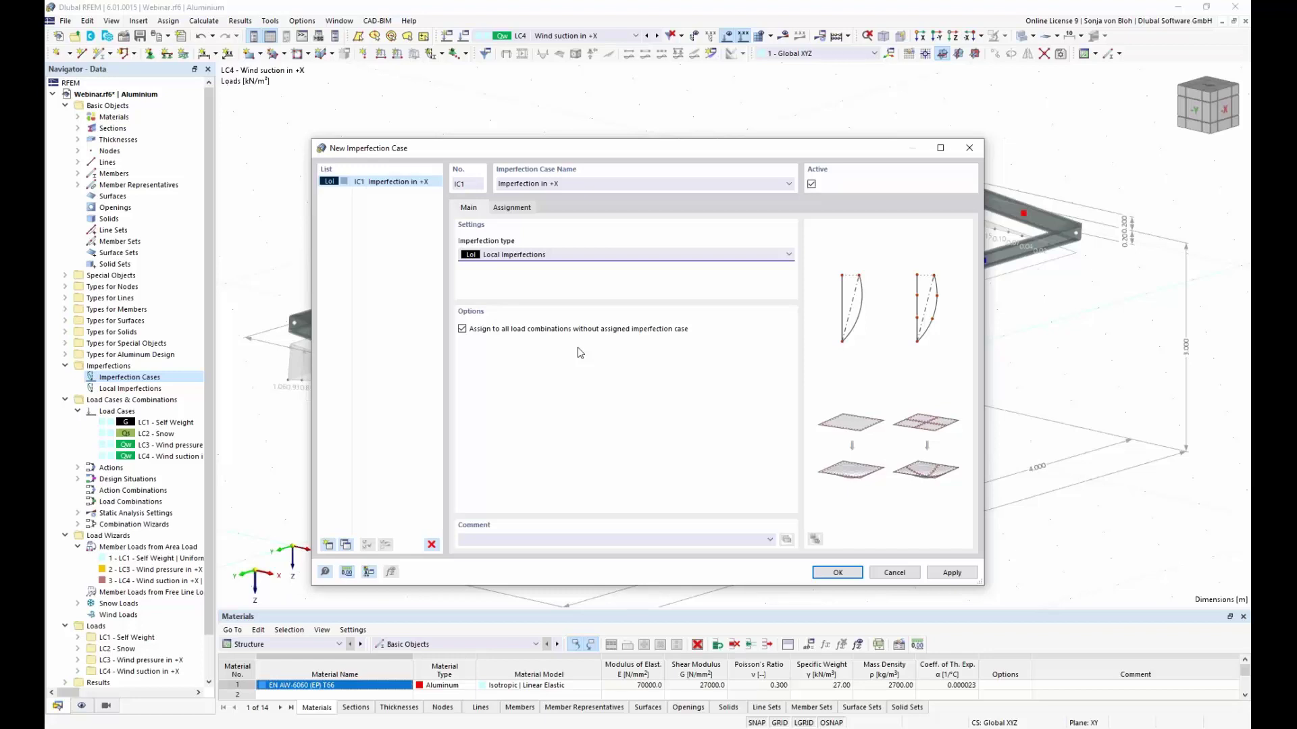
Step: Try assigning load case LC4 to the imperfection case with the automatic assignment to all load combinations turned off
click(528, 211)
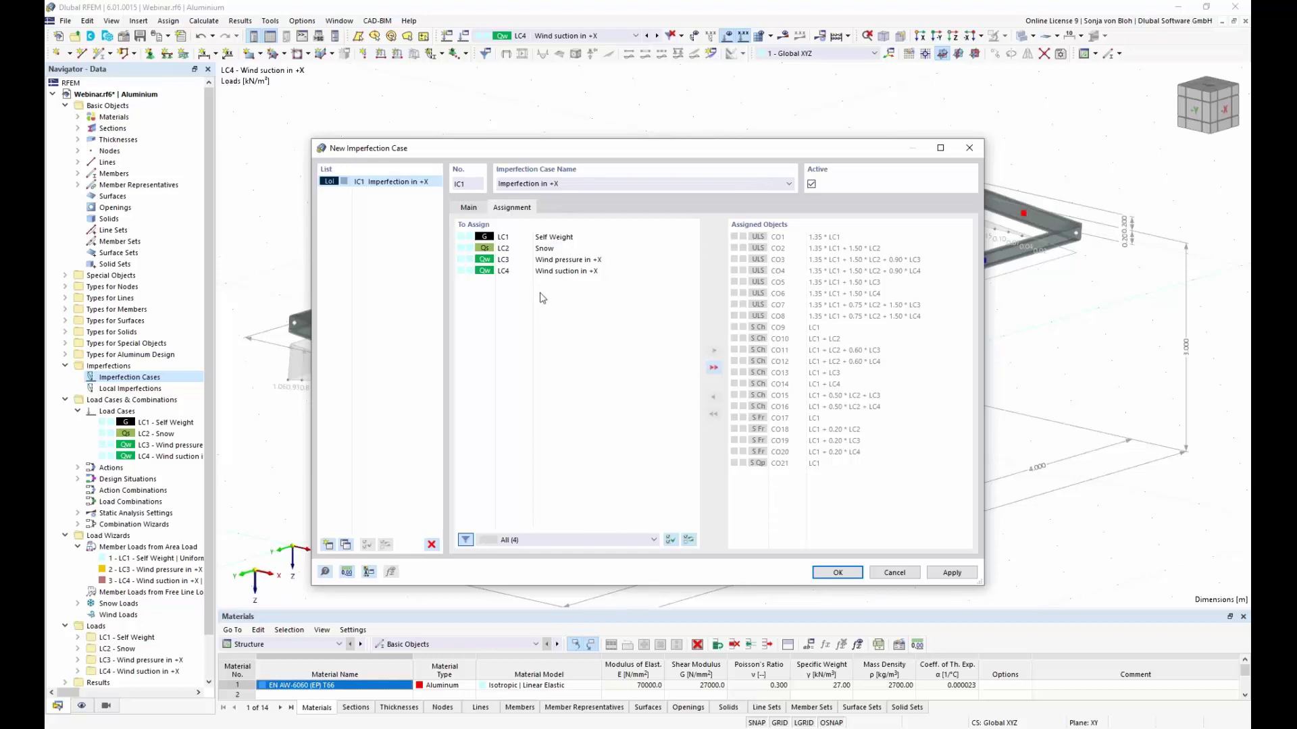
click(575, 273)
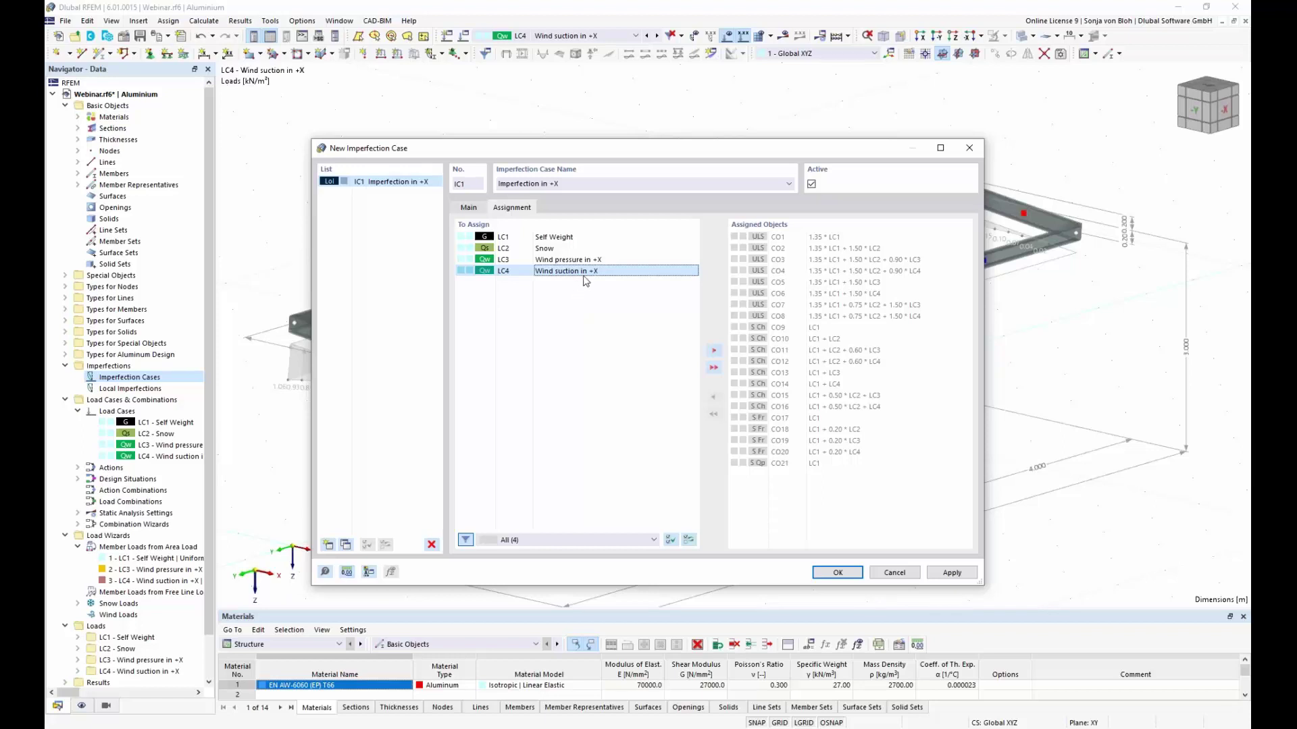
double_click(593, 273)
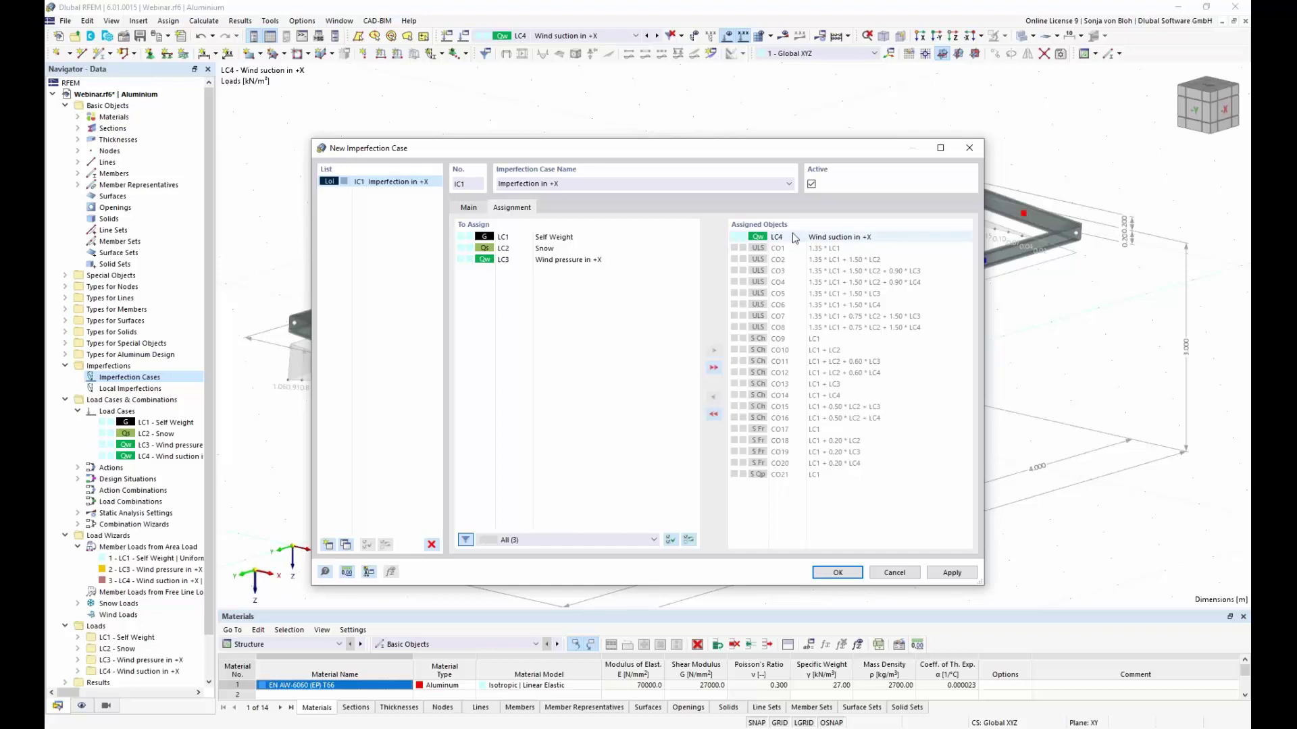
click(471, 208)
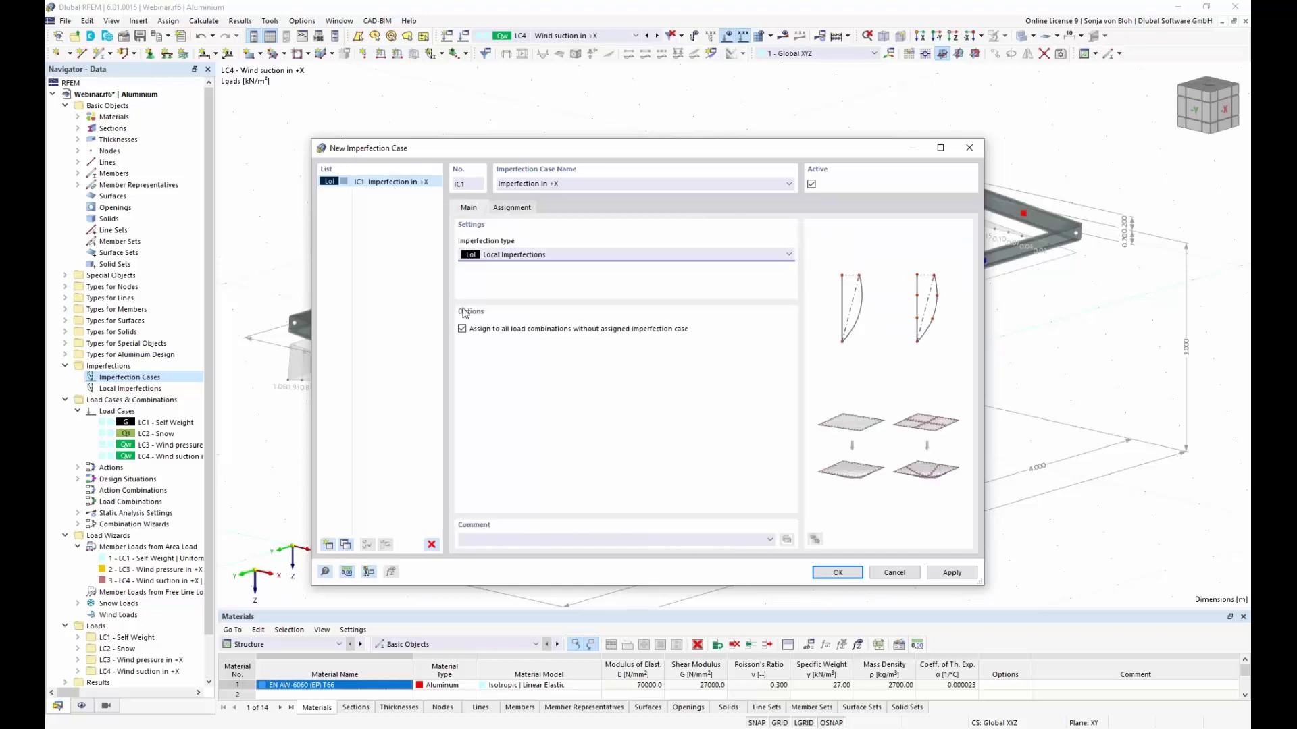
click(462, 329)
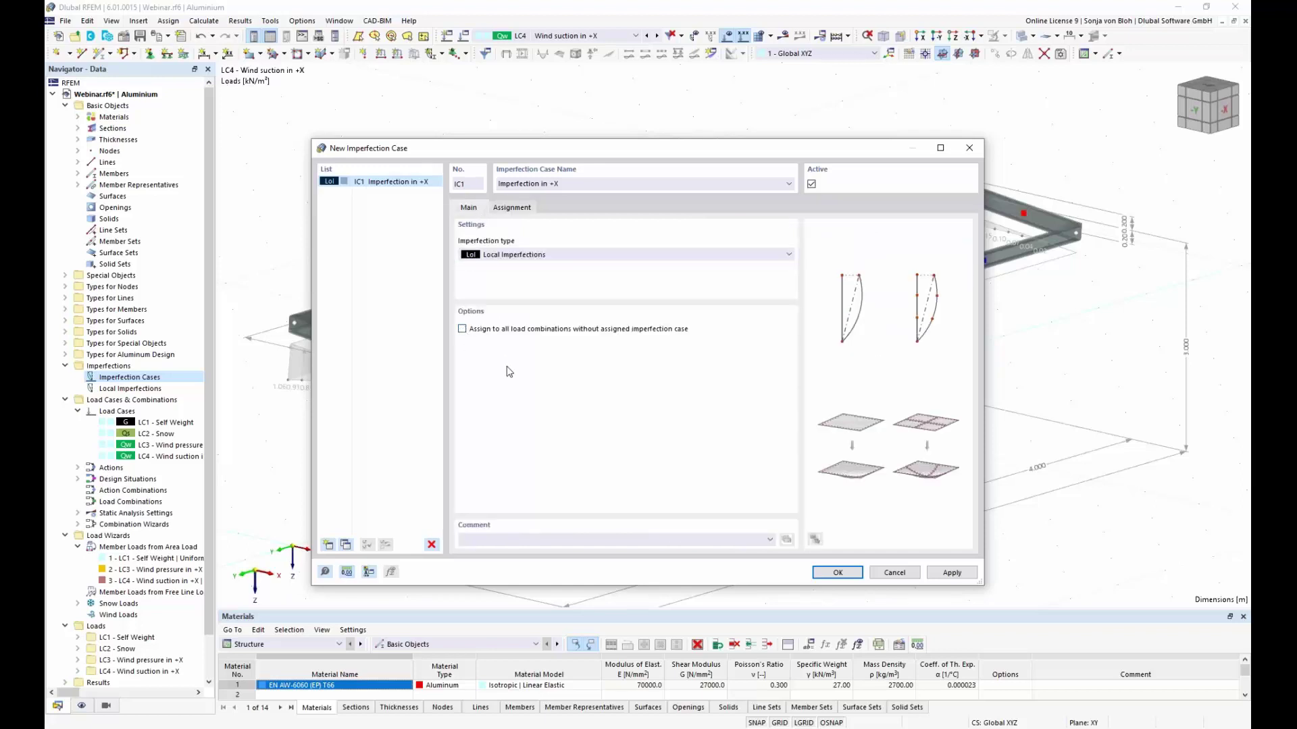
click(528, 208)
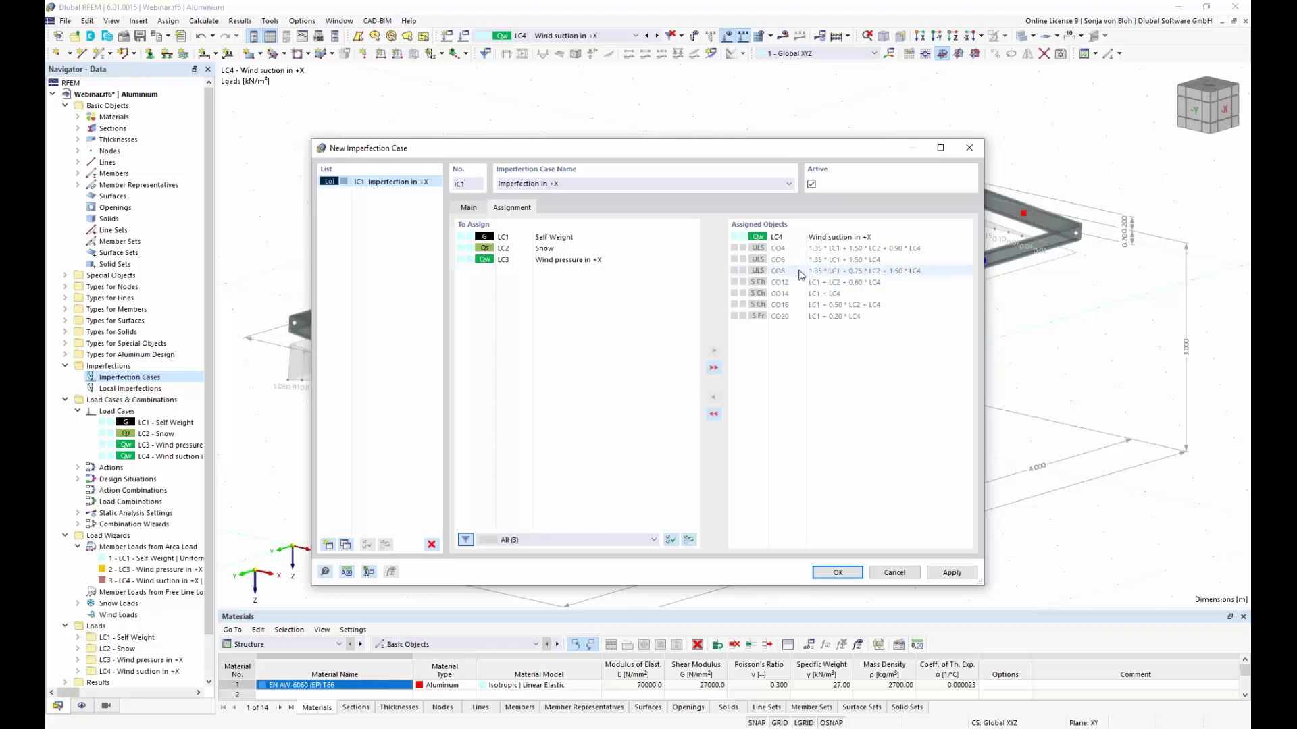
double_click(795, 237)
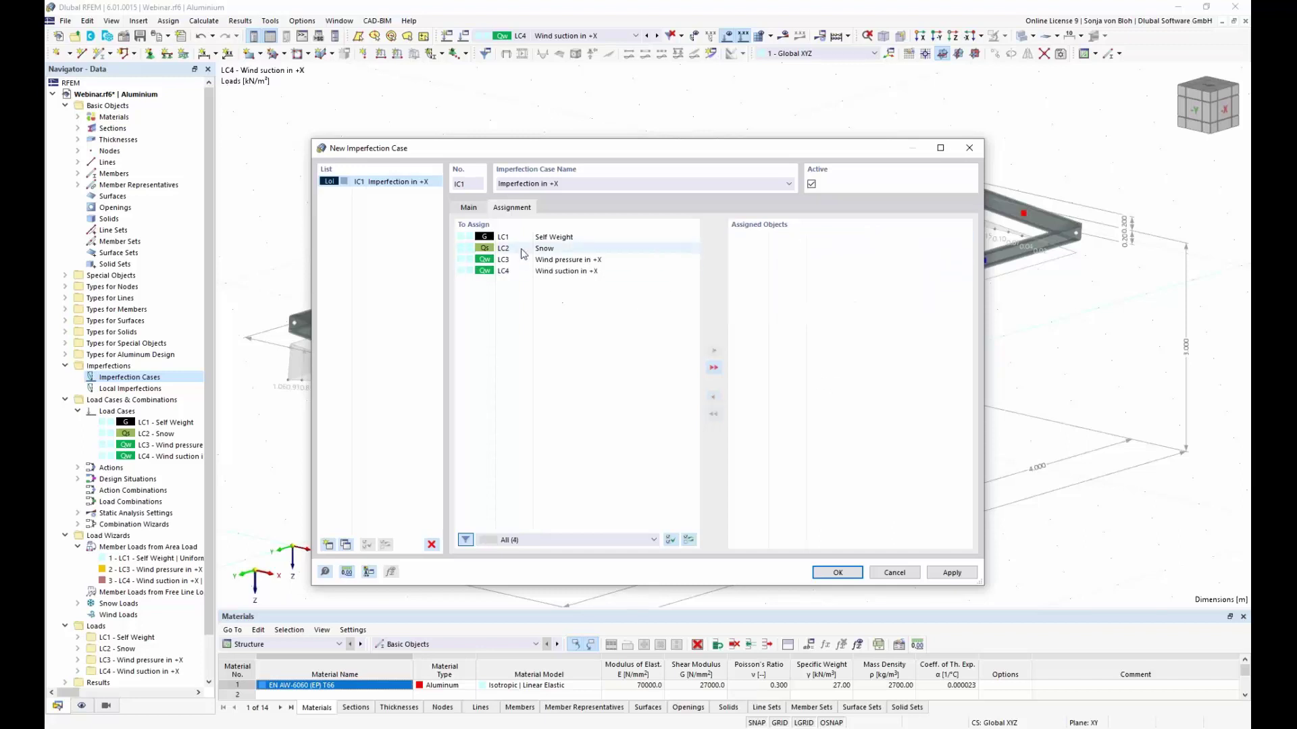
Step: Assign the imperfection case to all load combinations without an assigned imperfection case and confirm it
click(468, 208)
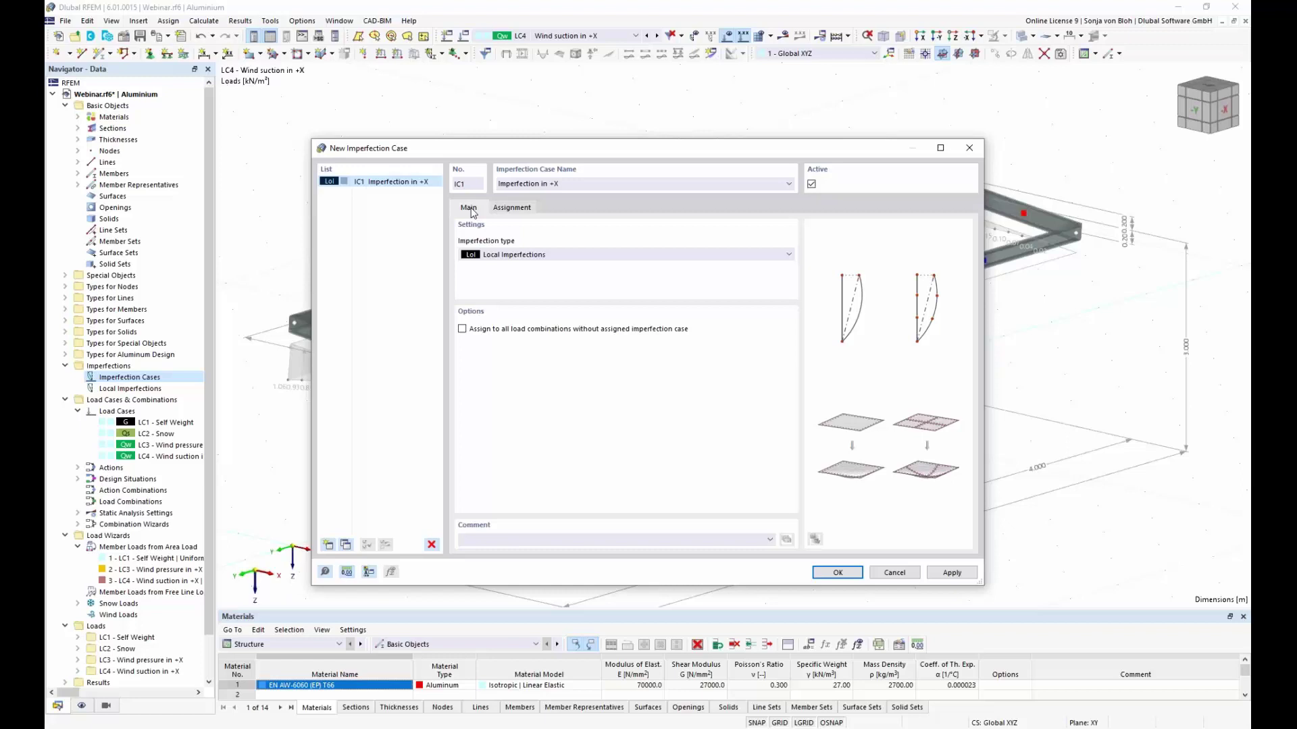
click(462, 329)
click(837, 573)
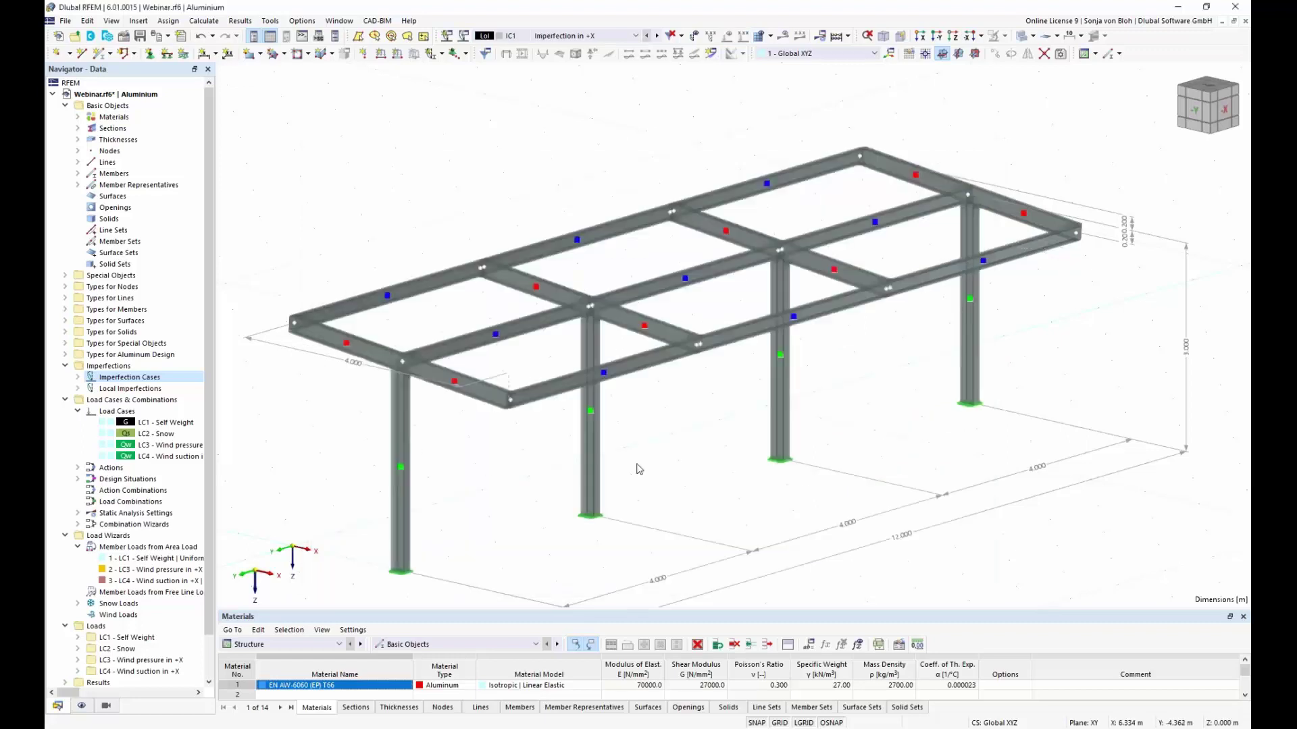
Step: Add a local member imperfection to IC1 and assign it to the four columns, members 3, 9, 15 and 21
click(78, 389)
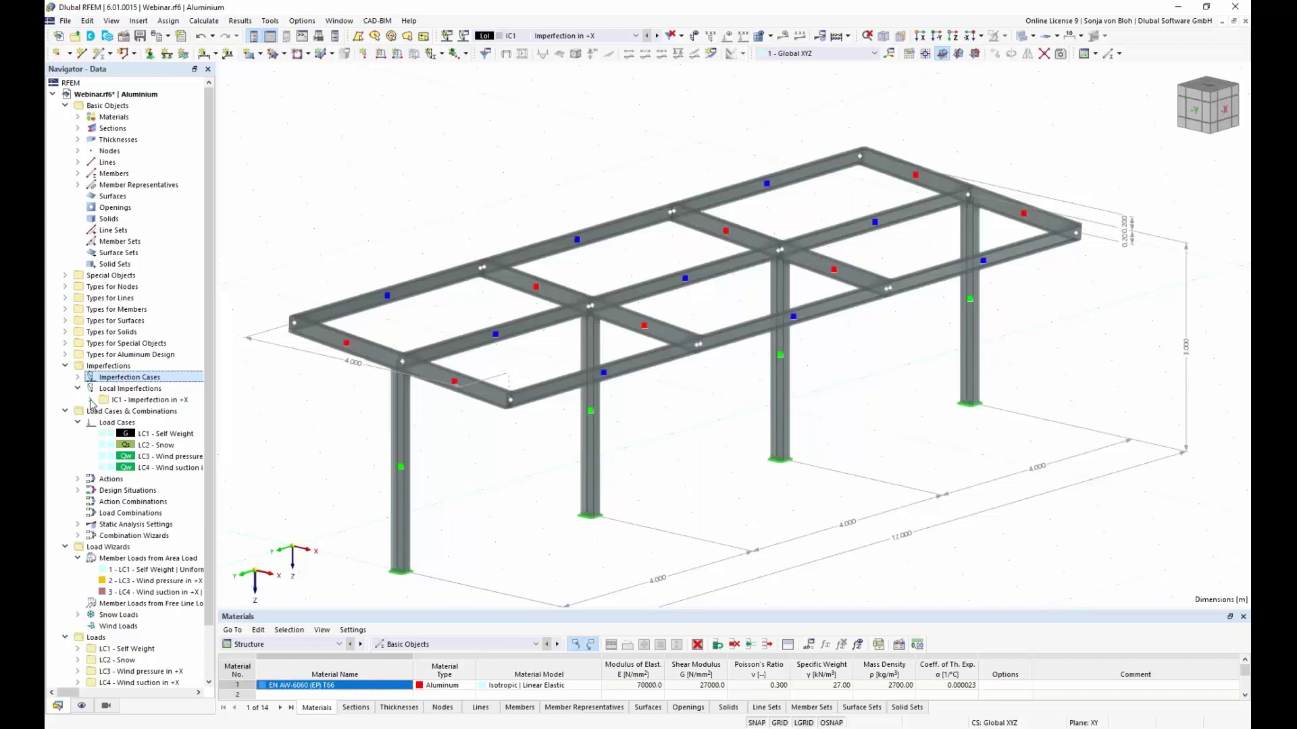
click(91, 400)
right_click(148, 412)
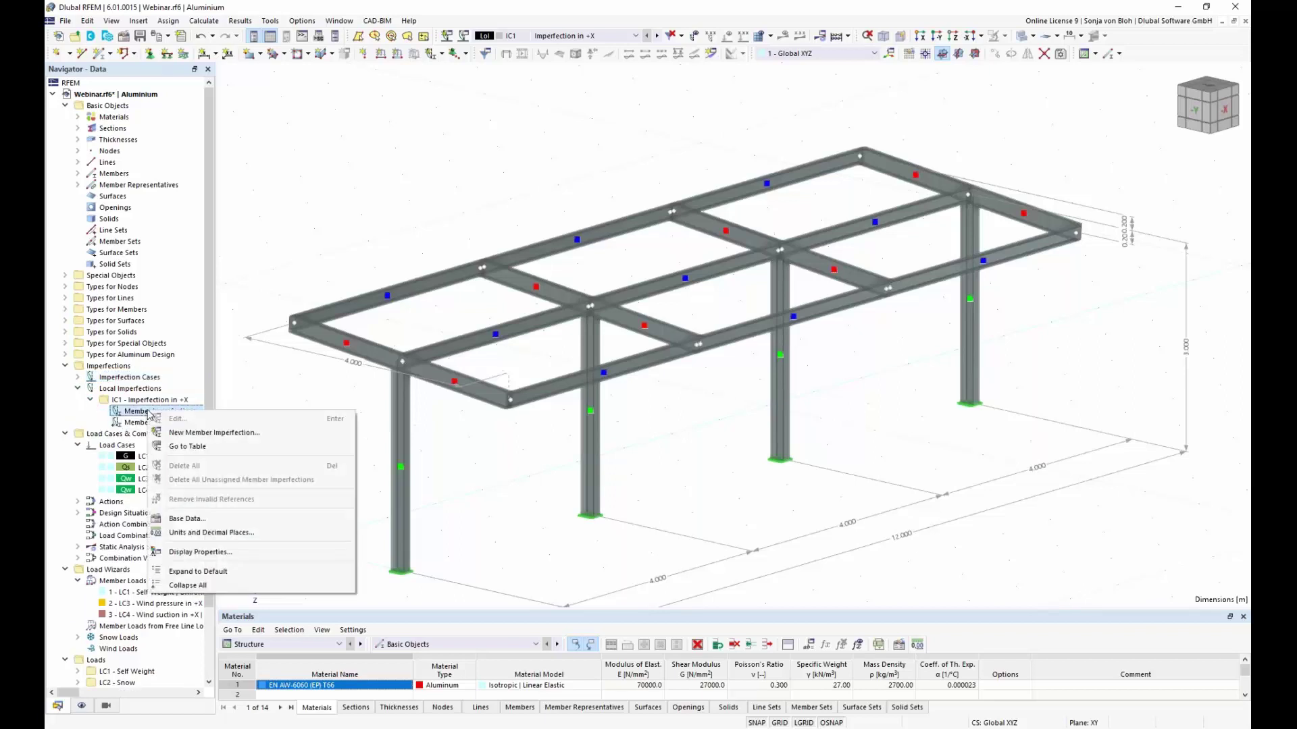
click(203, 433)
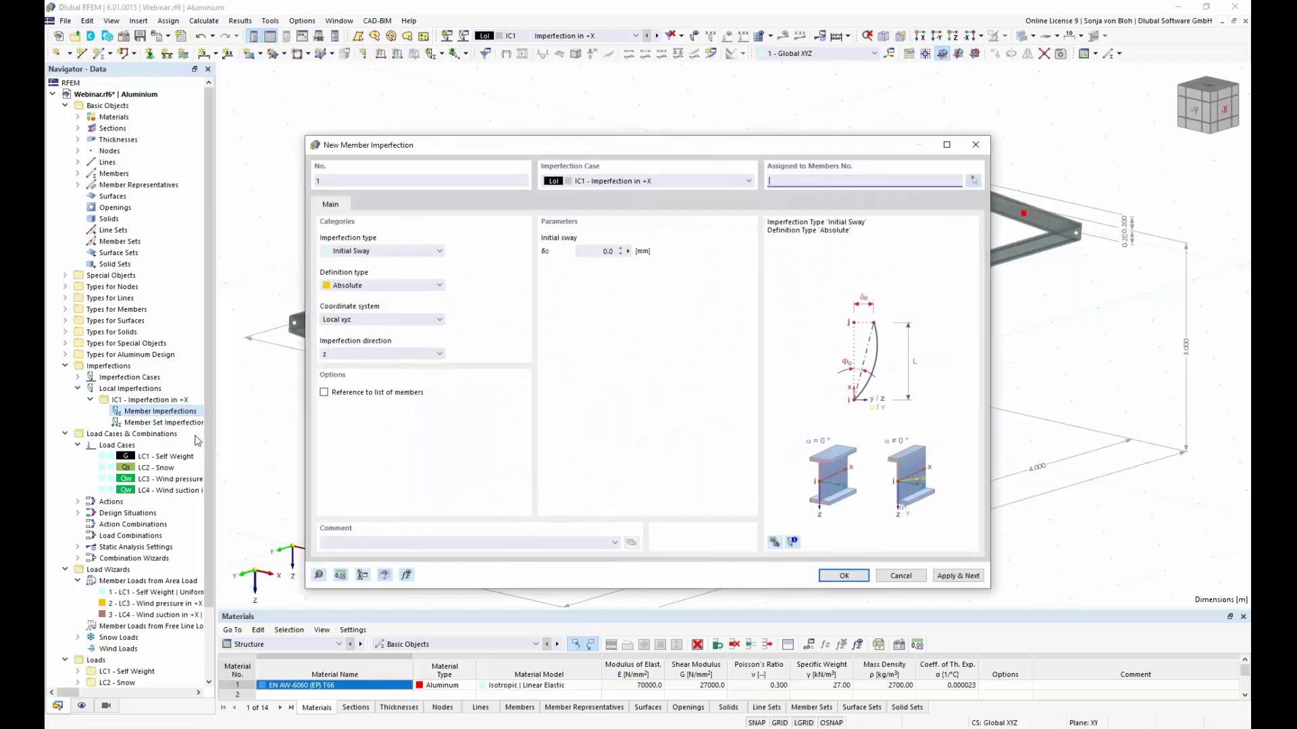
click(973, 181)
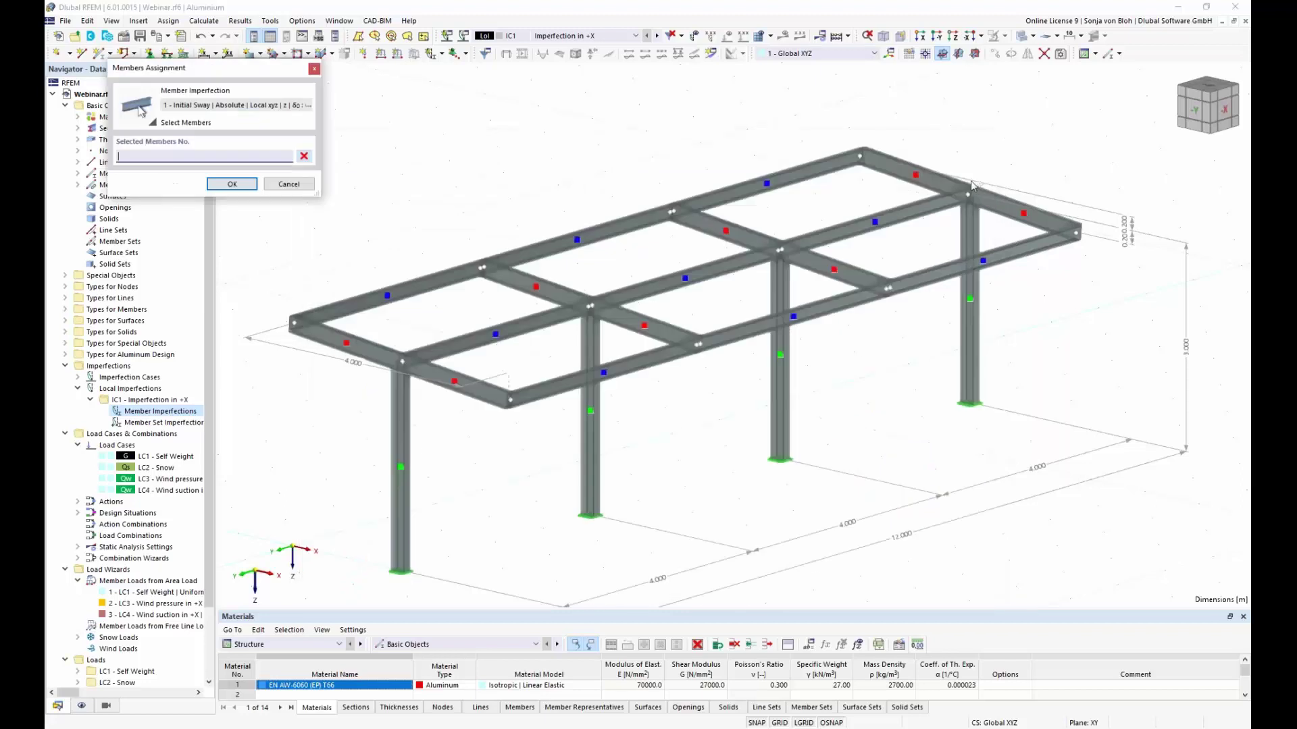
click(402, 503)
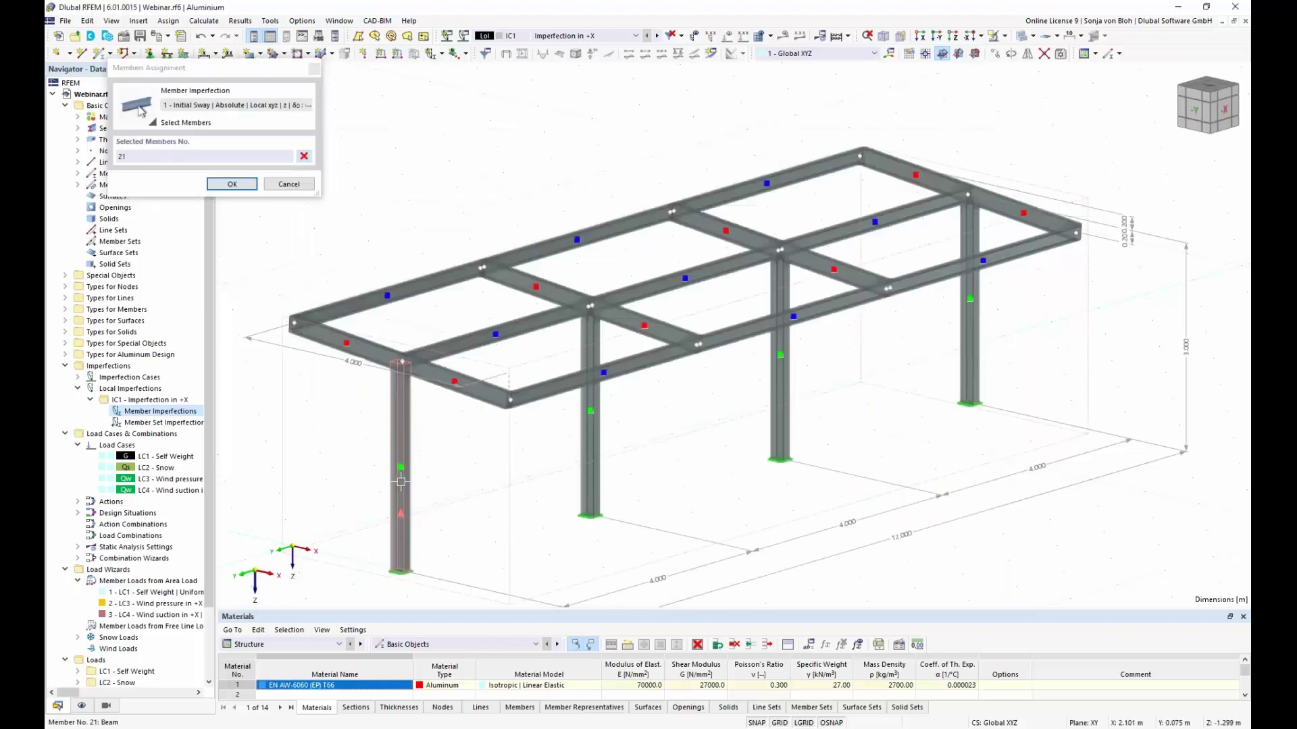
click(594, 439)
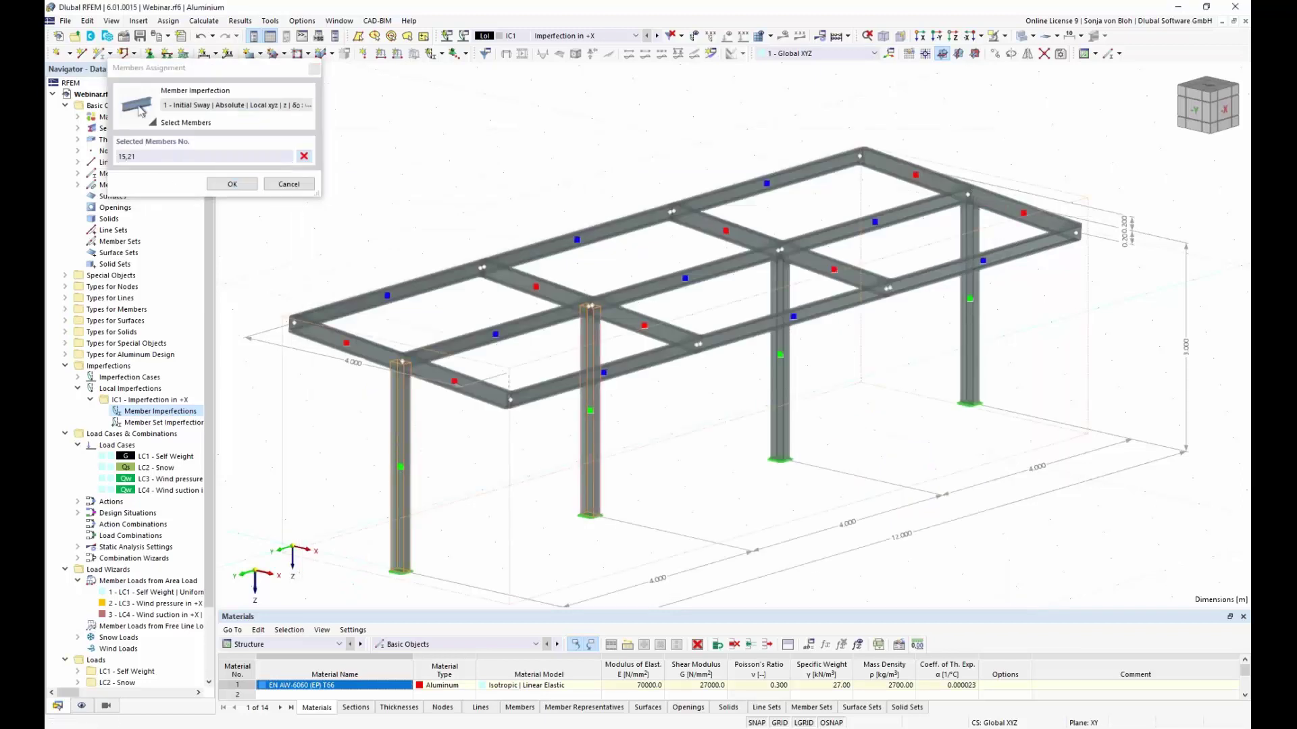
click(777, 414)
click(971, 323)
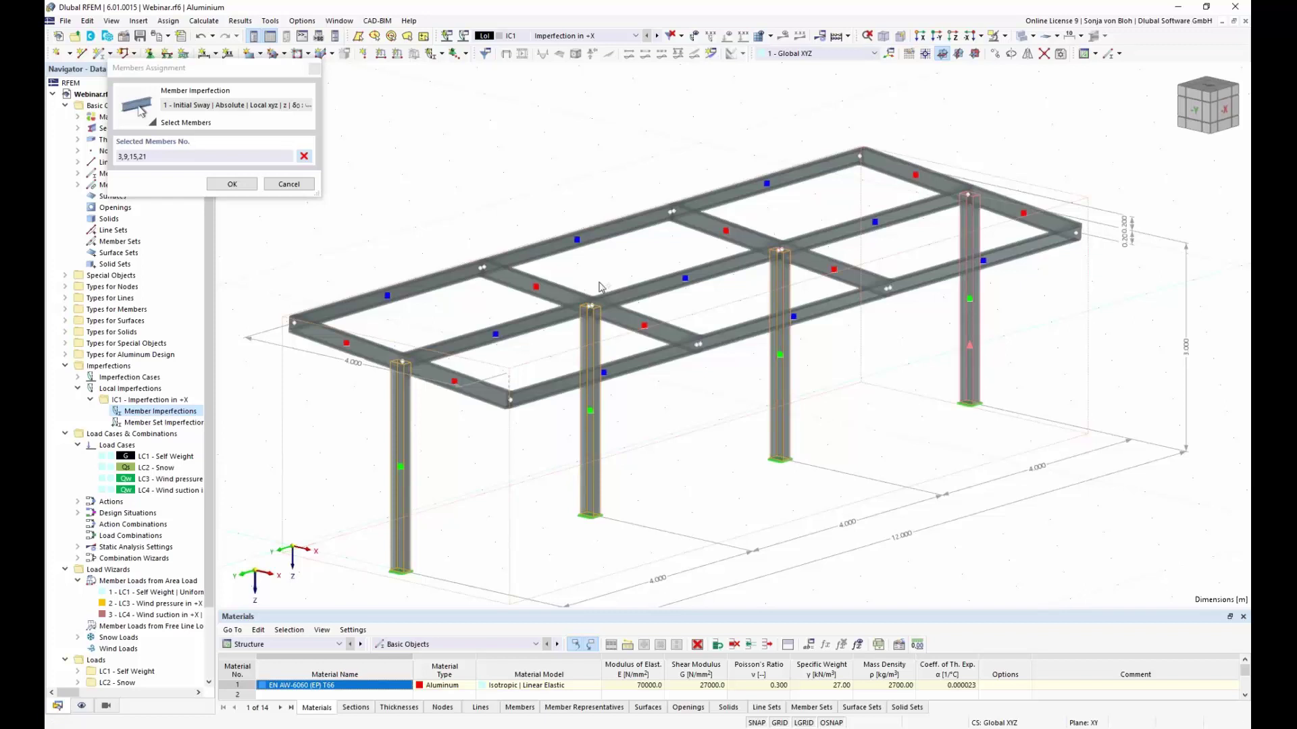
click(232, 184)
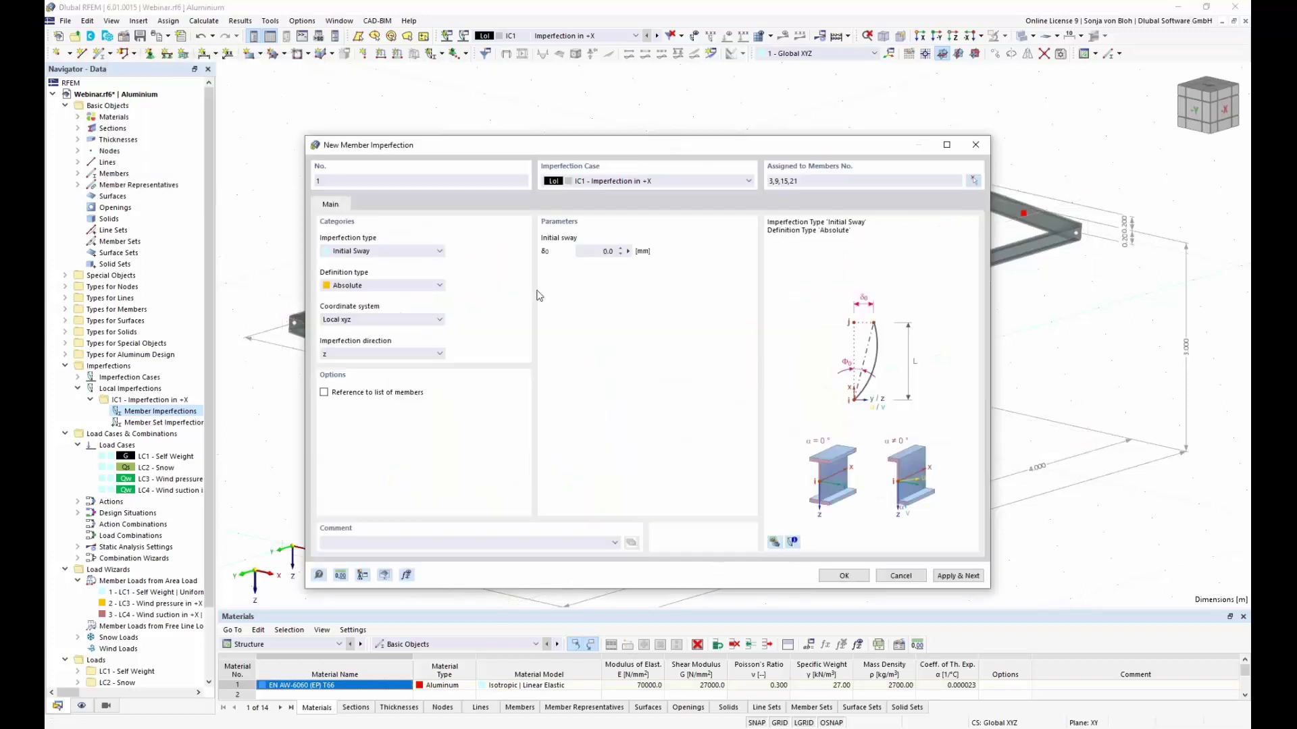
Step: Keep the initial sway imperfection type and set its definition type to EN 1992-1-1 & EN 1993-1-1
drag(574, 145, 670, 99)
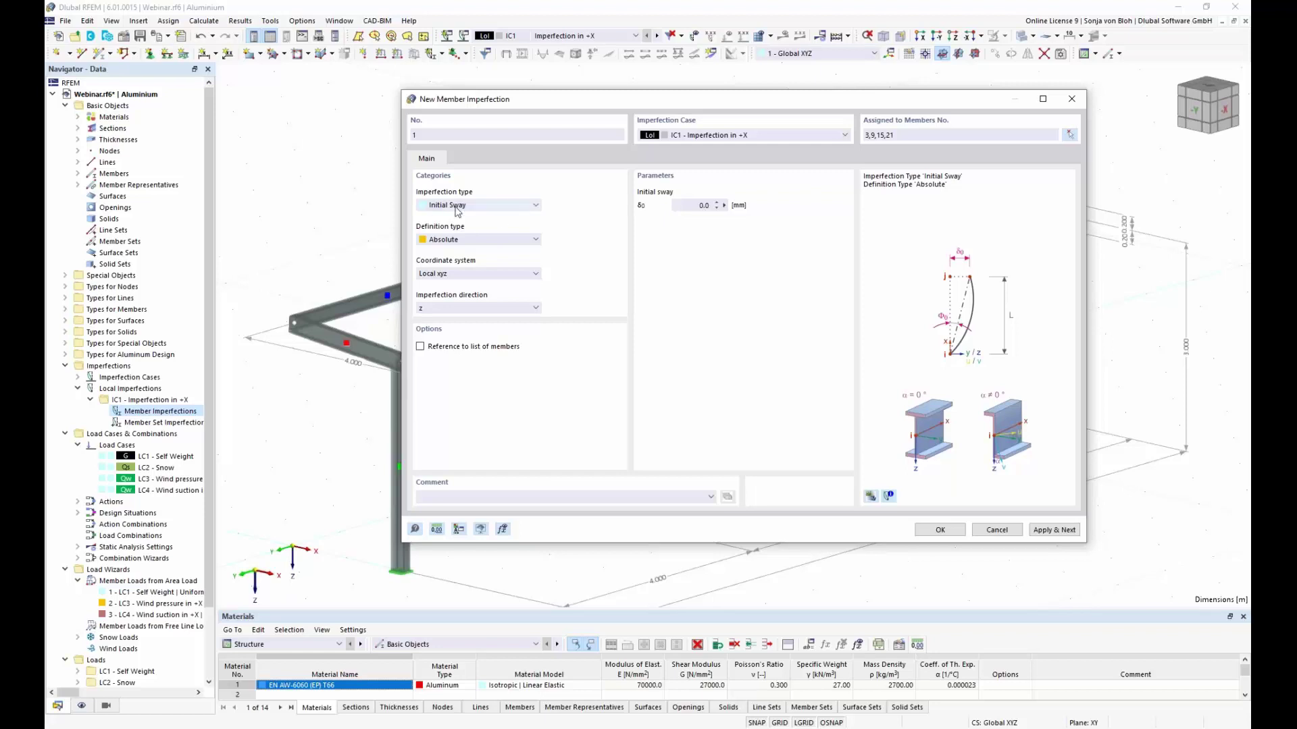
click(535, 205)
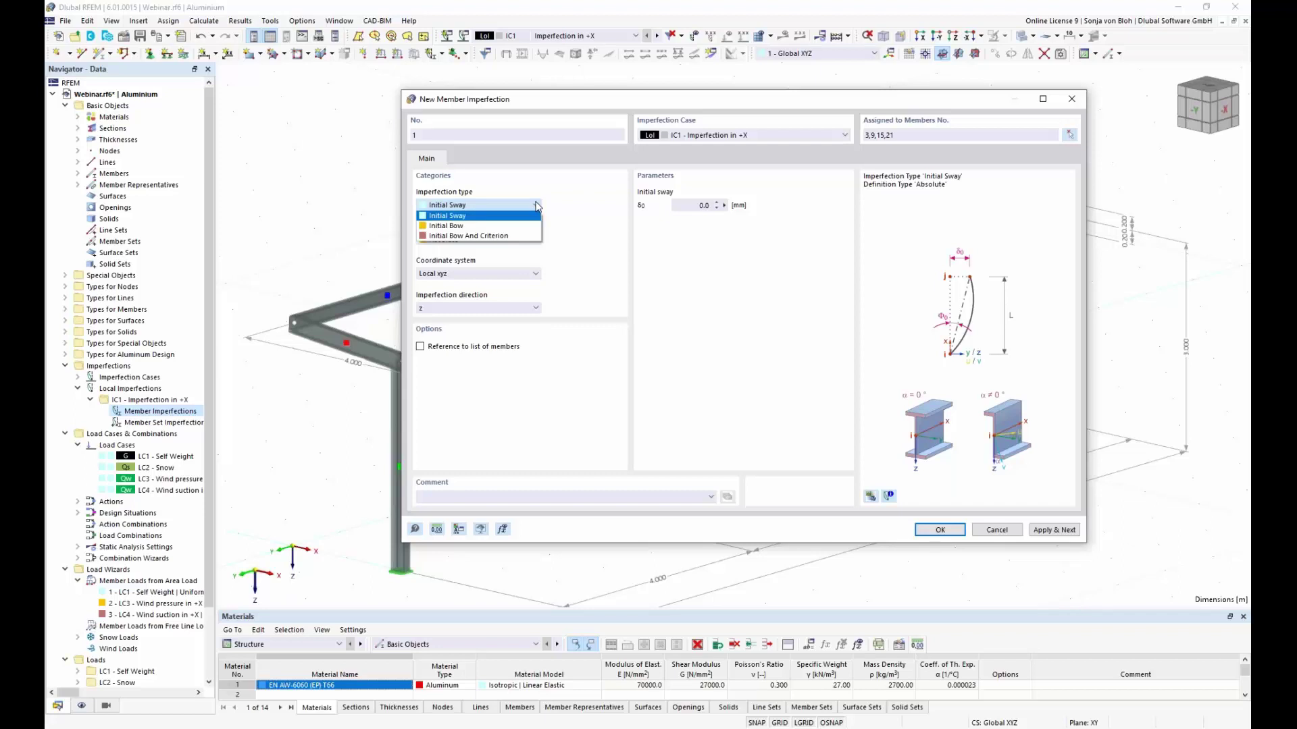
click(540, 188)
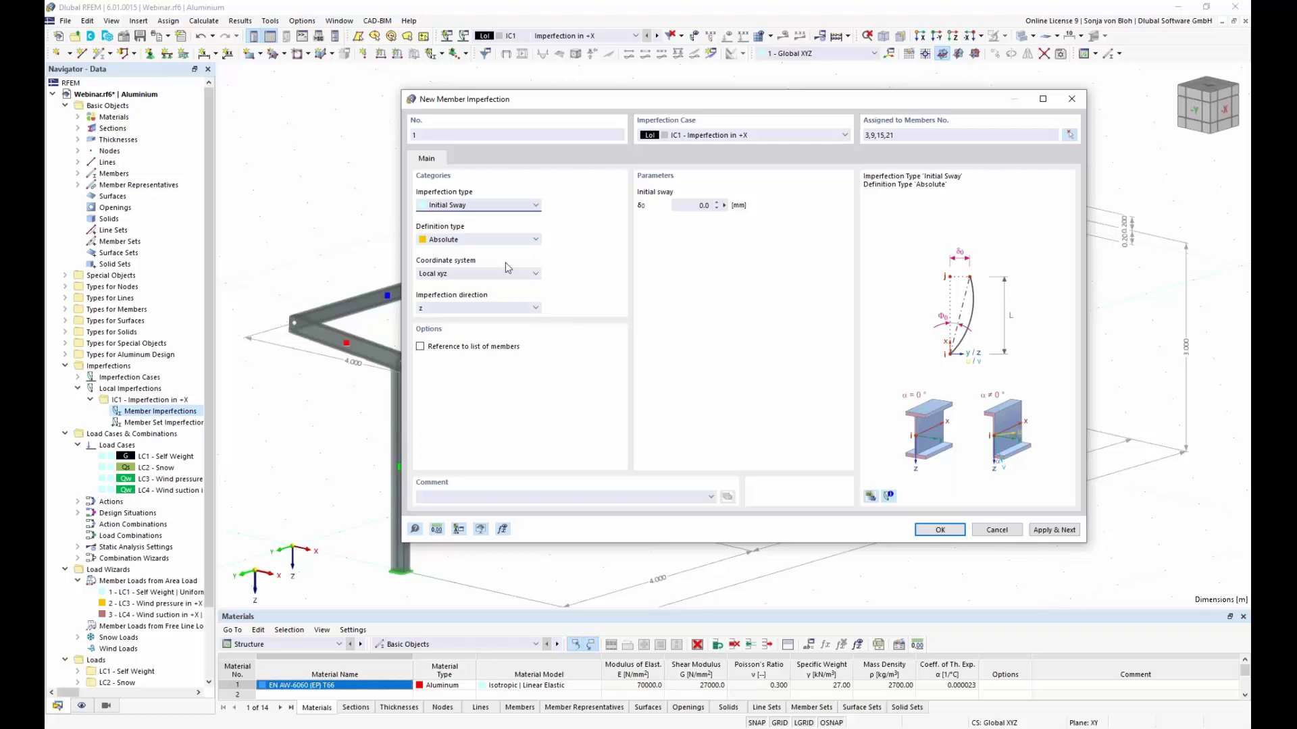
click(535, 240)
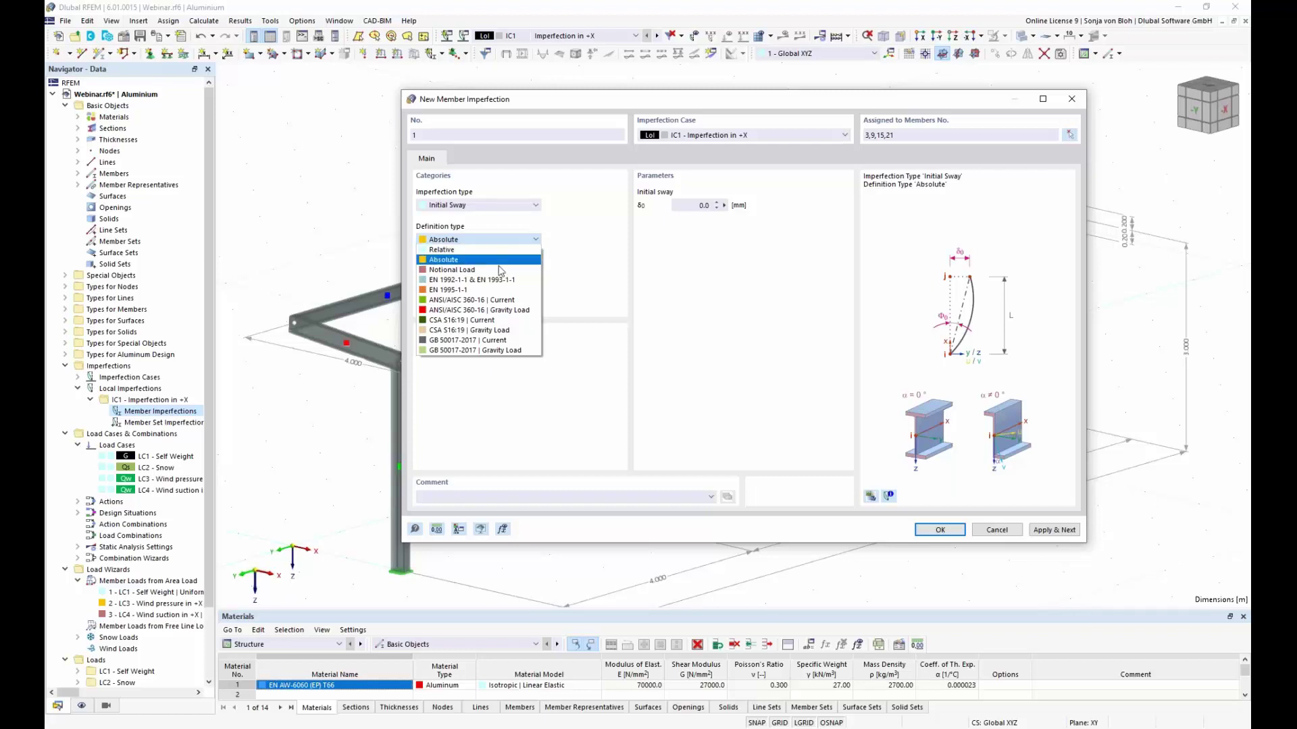
click(515, 279)
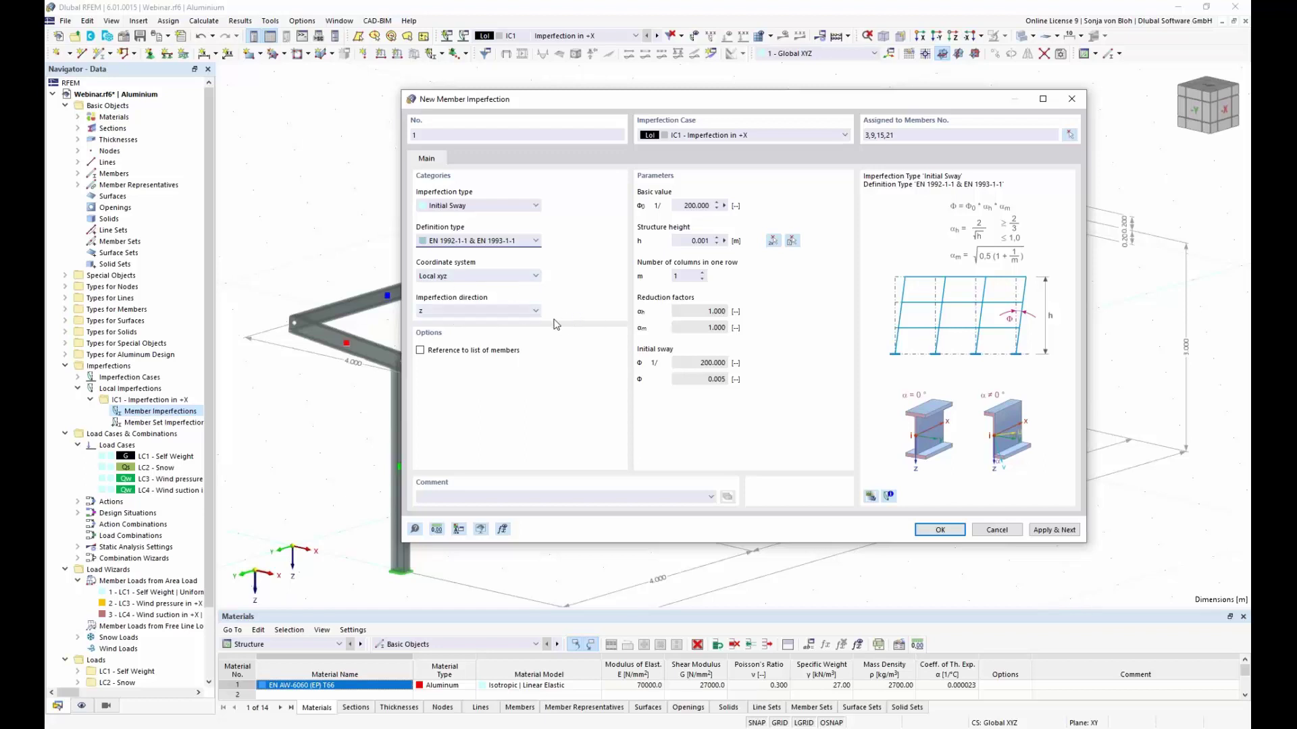
Step: Show the real model view in the imperfection preview and examine the sway direction on the columns
click(872, 497)
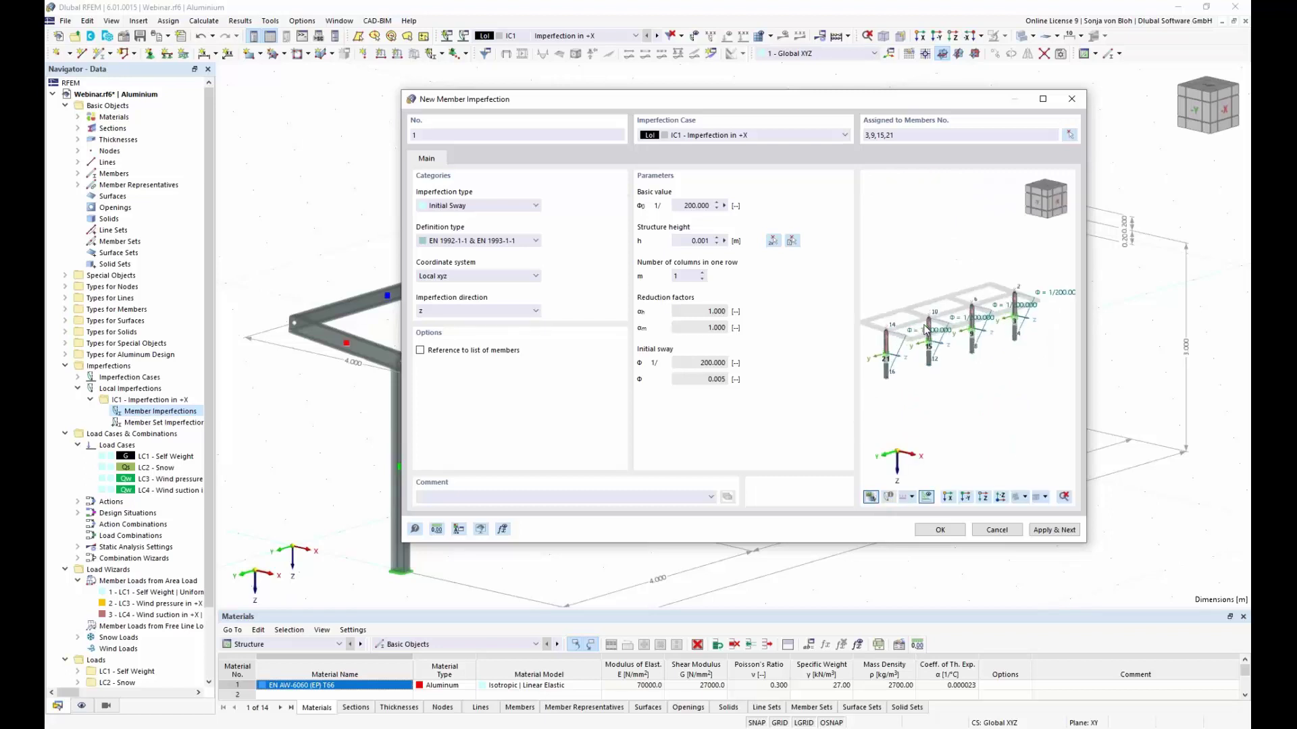
scroll(926, 329, up, 4)
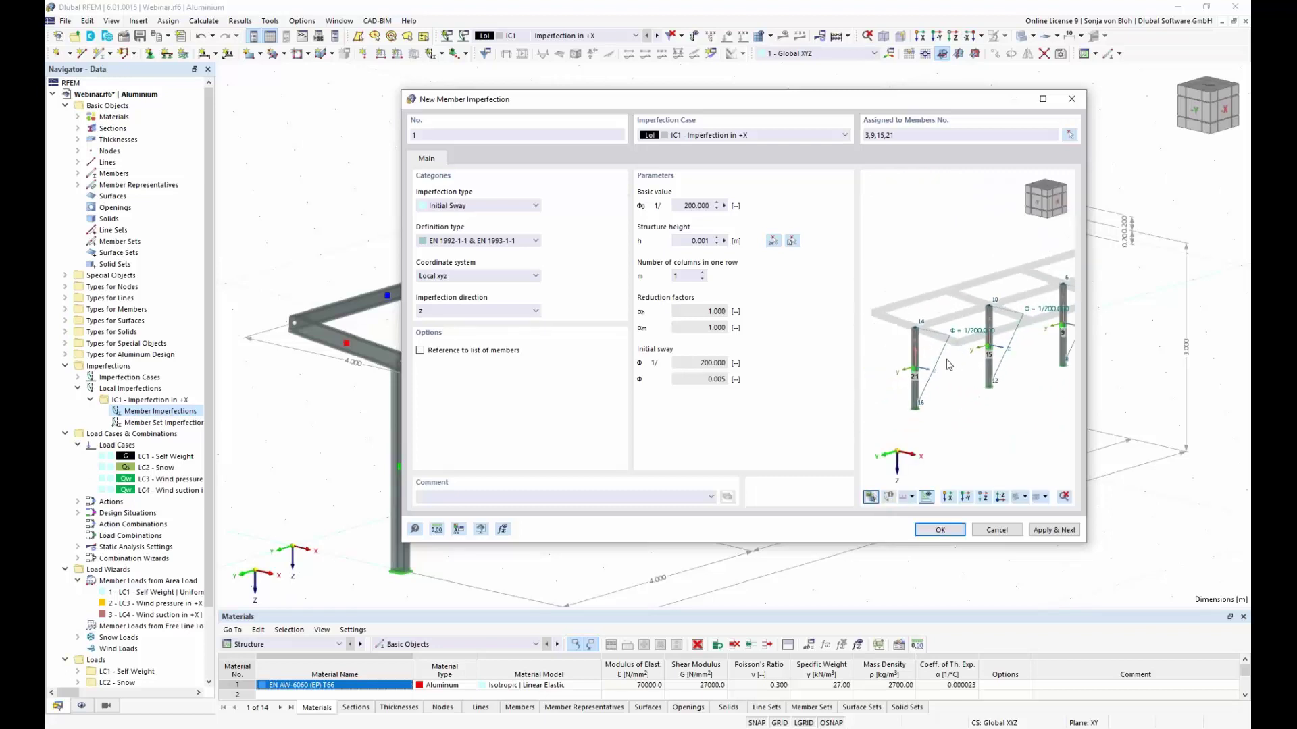
scroll(949, 365, down, 3)
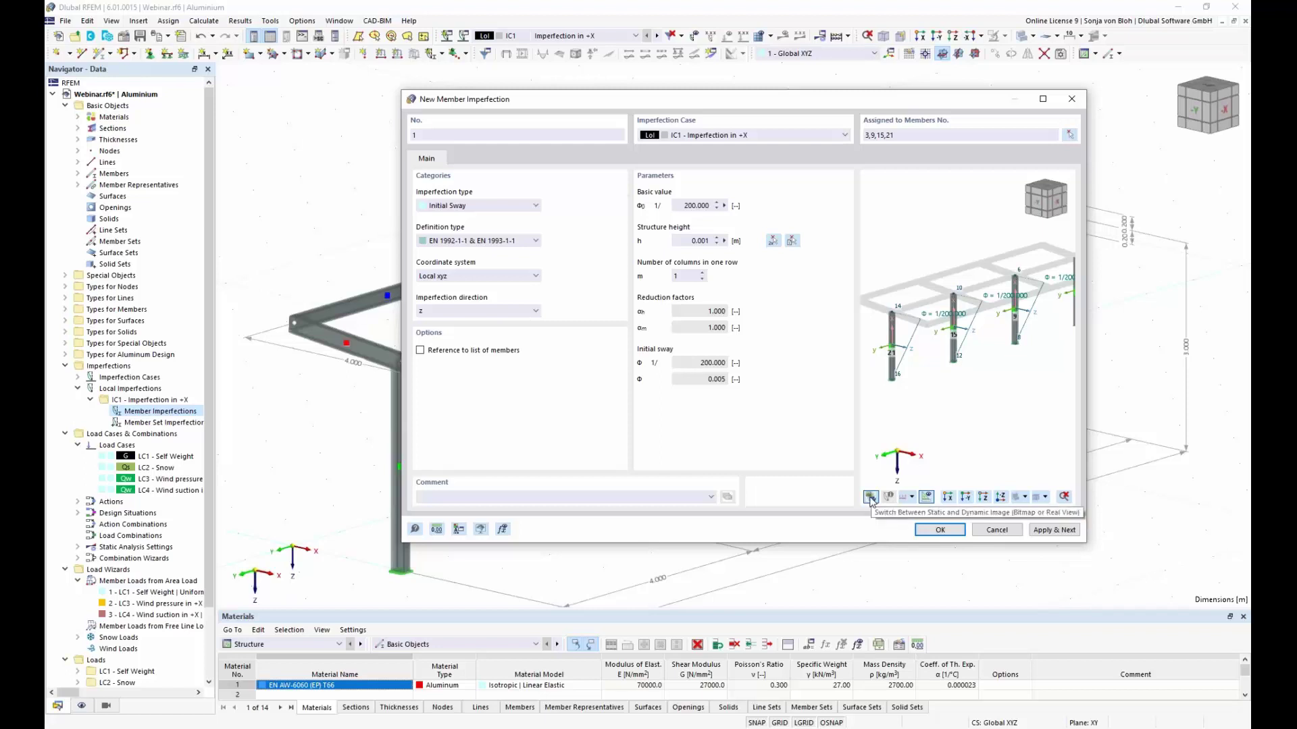
click(870, 499)
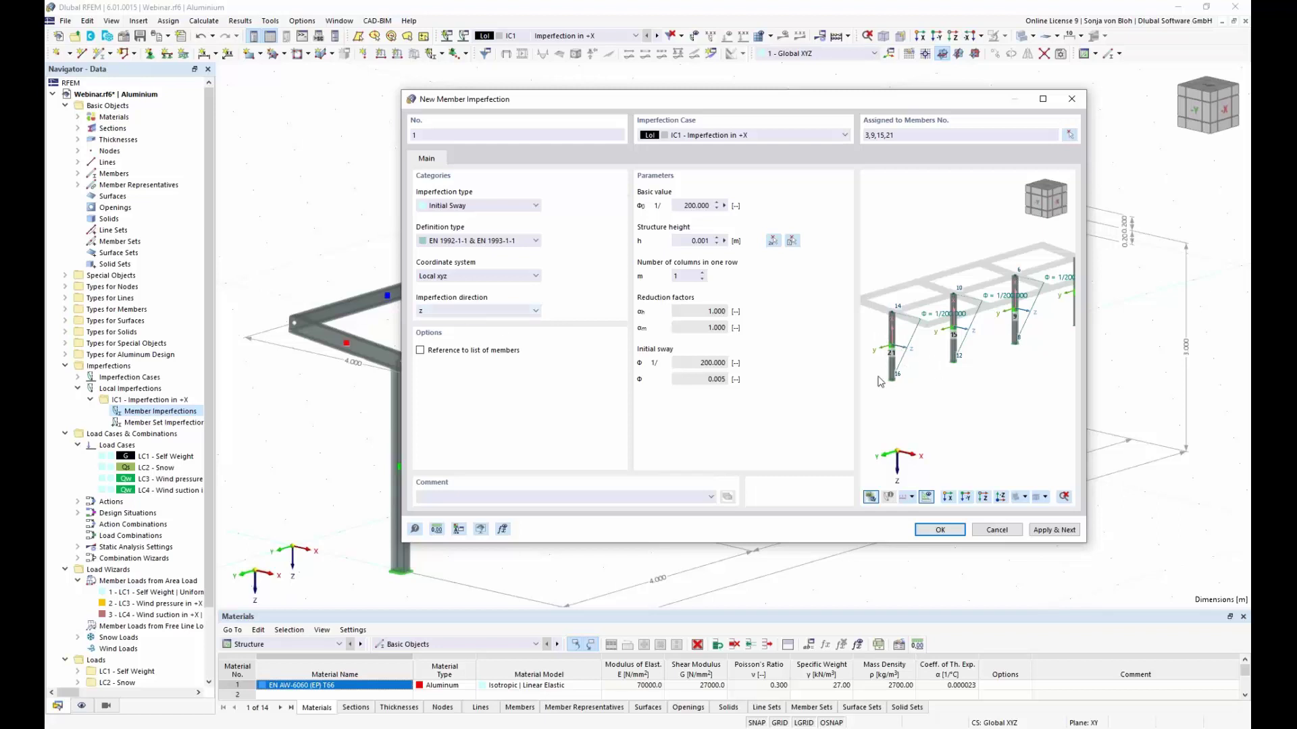
Step: Set the structure height to 3.000 m by measuring a column from base to top, confirm the imperfection, and display imperfections in the model
click(724, 242)
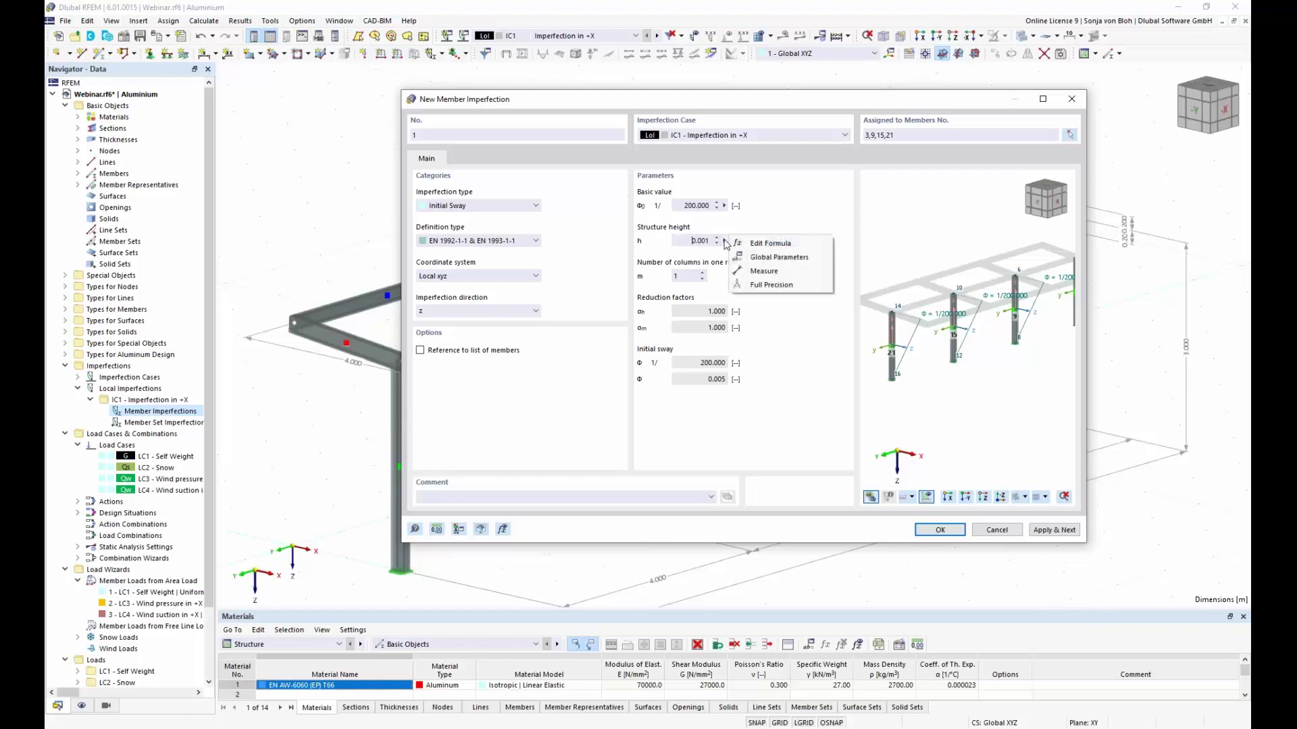
click(765, 272)
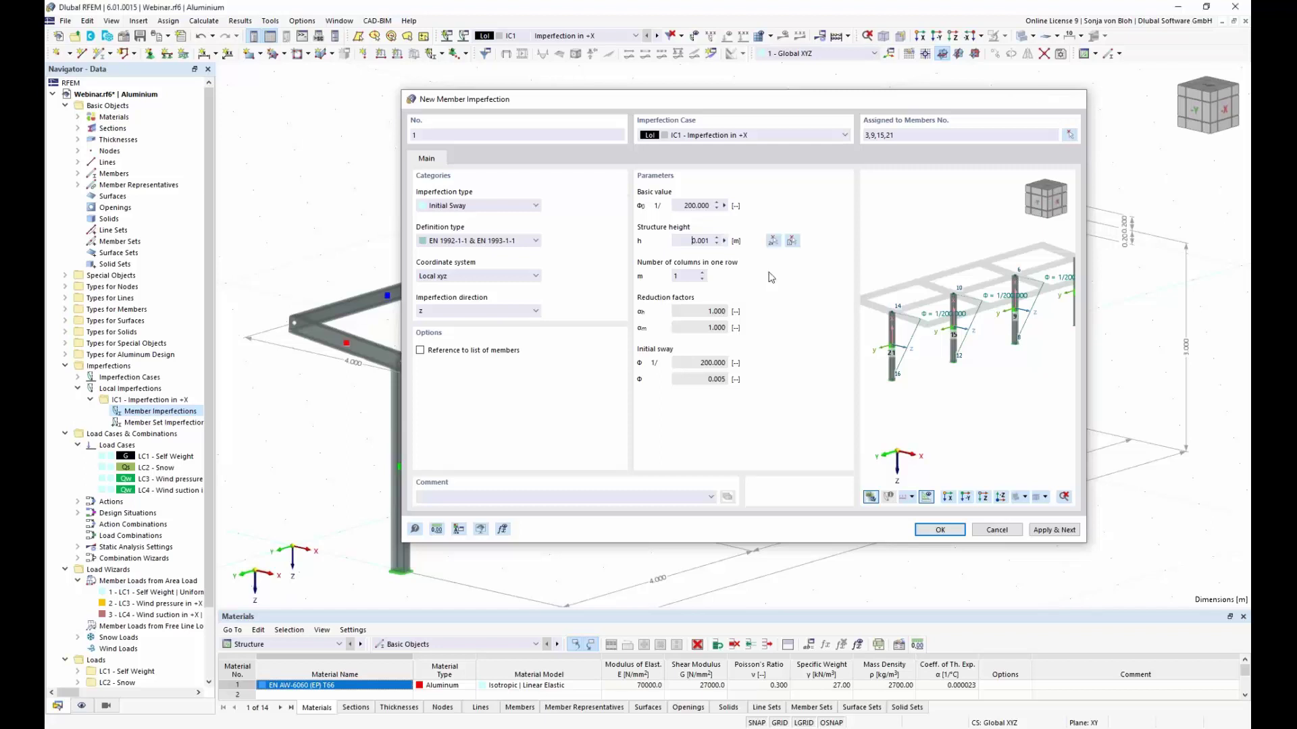
click(401, 571)
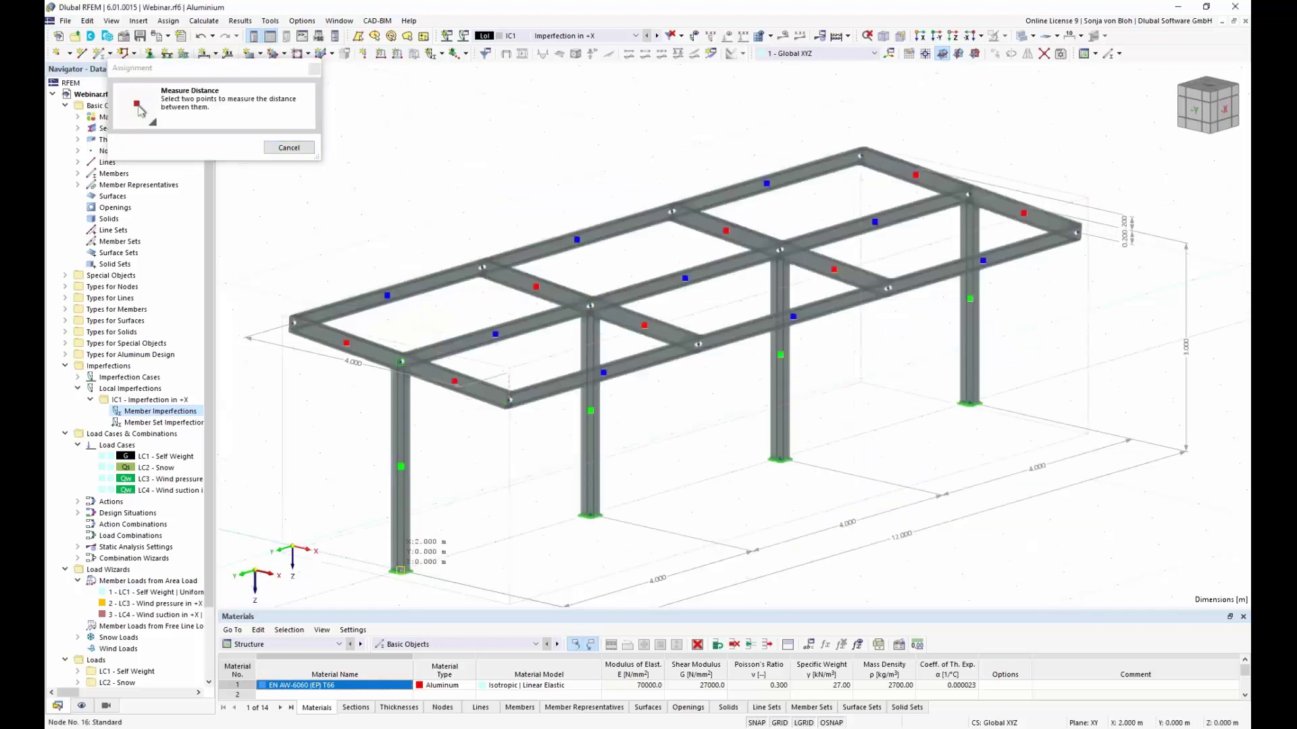
click(401, 362)
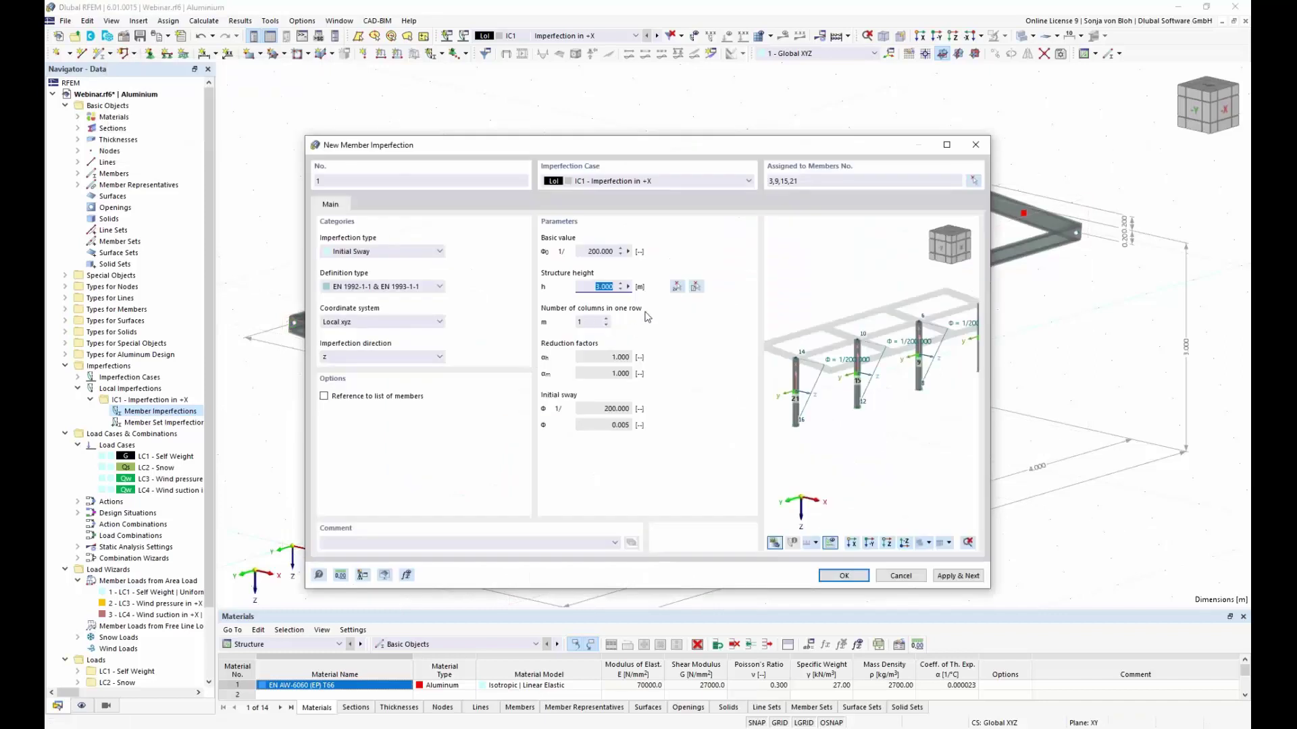
drag(606, 153, 648, 131)
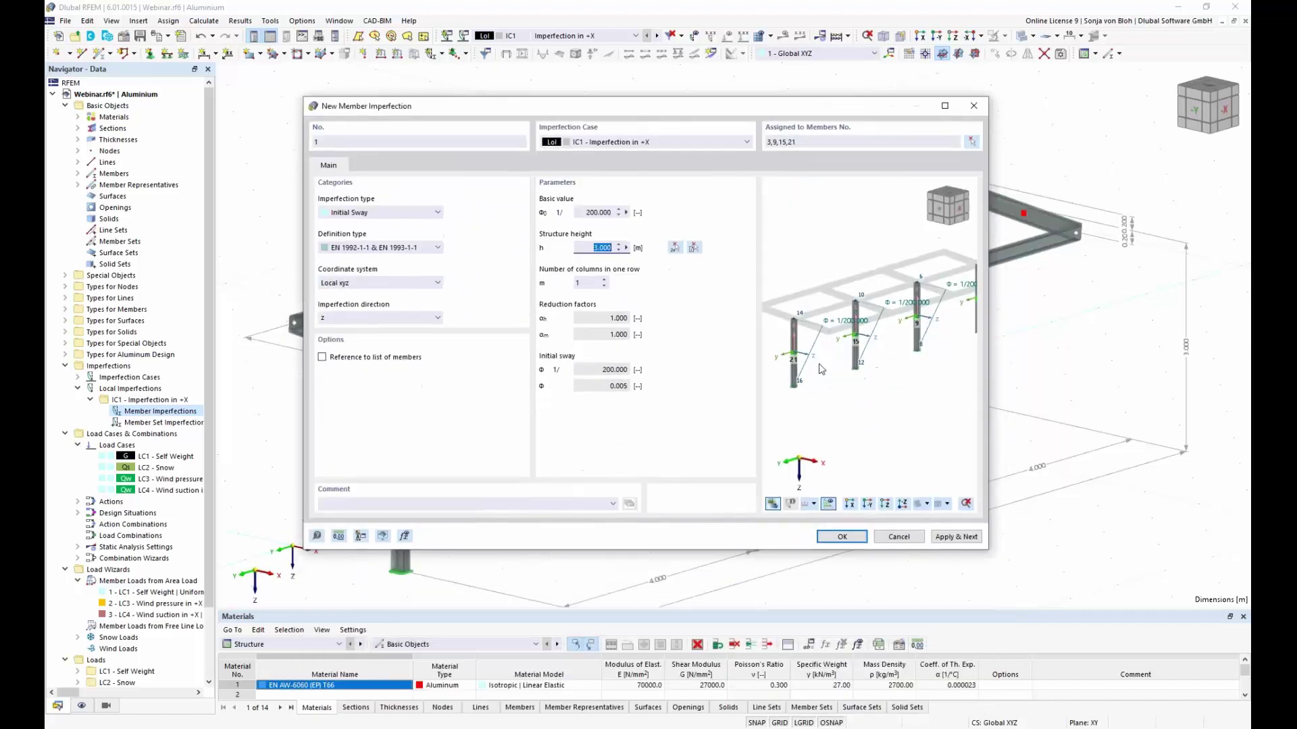
key(Return)
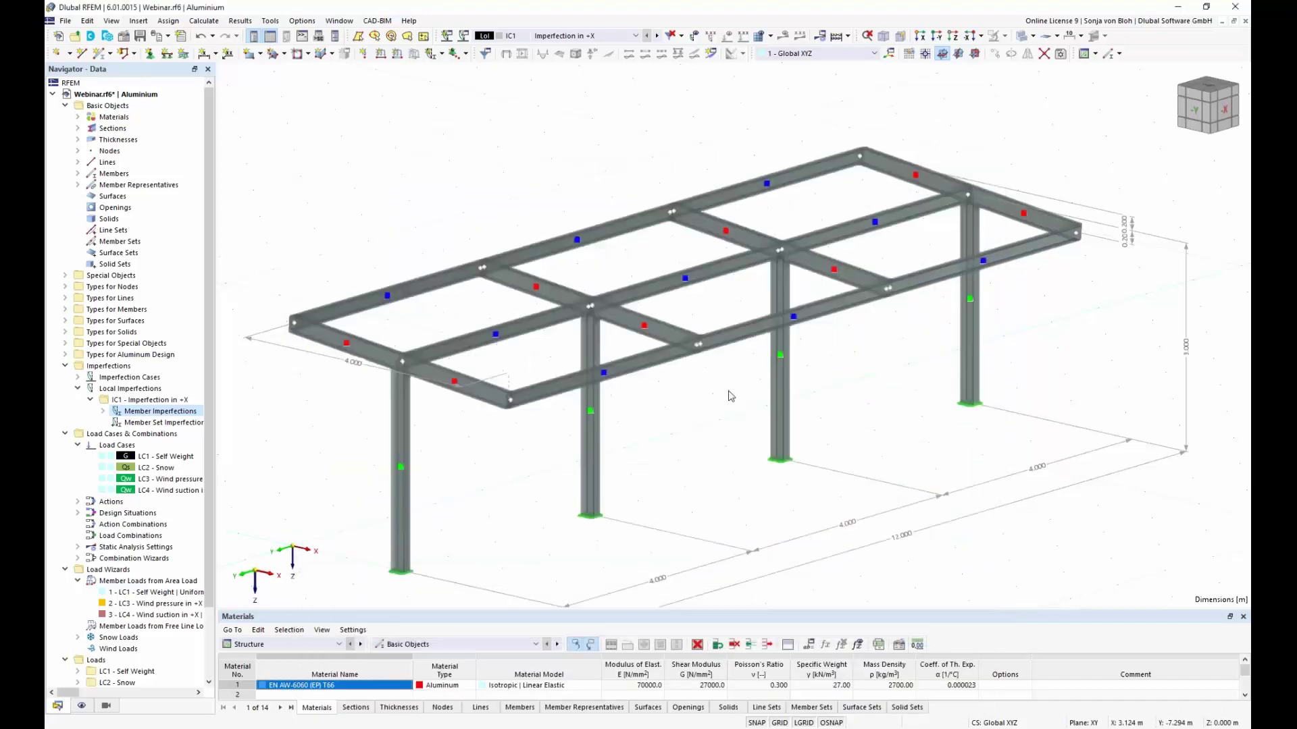
click(694, 38)
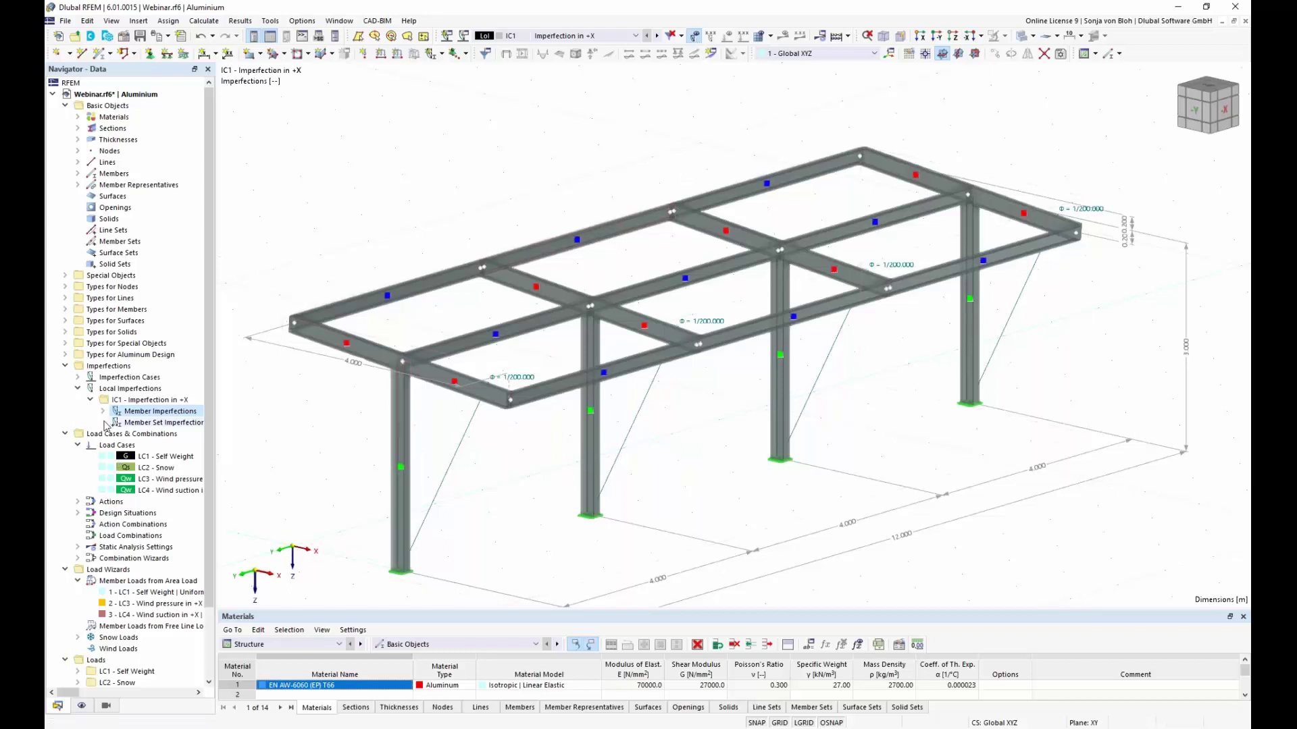
Step: Copy imperfection case IC1 and name the copy "Imperfection in -X"
click(78, 378)
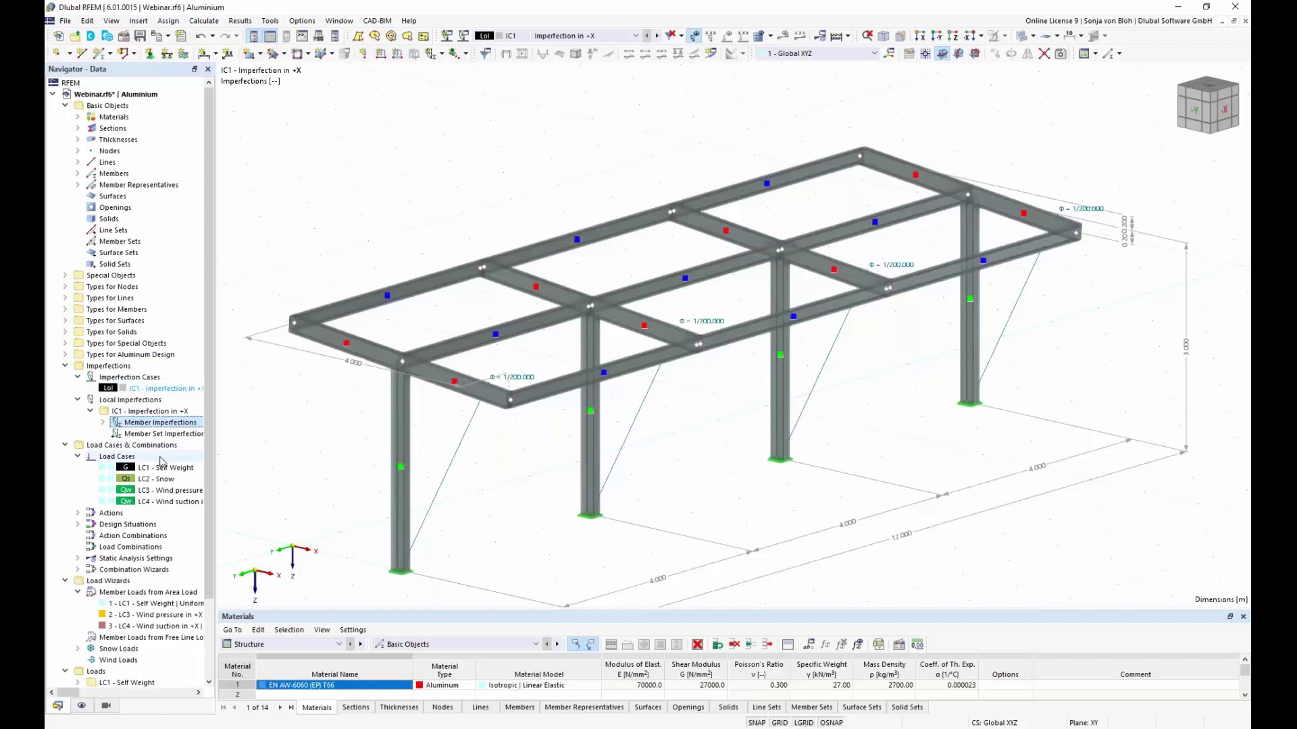
double_click(162, 389)
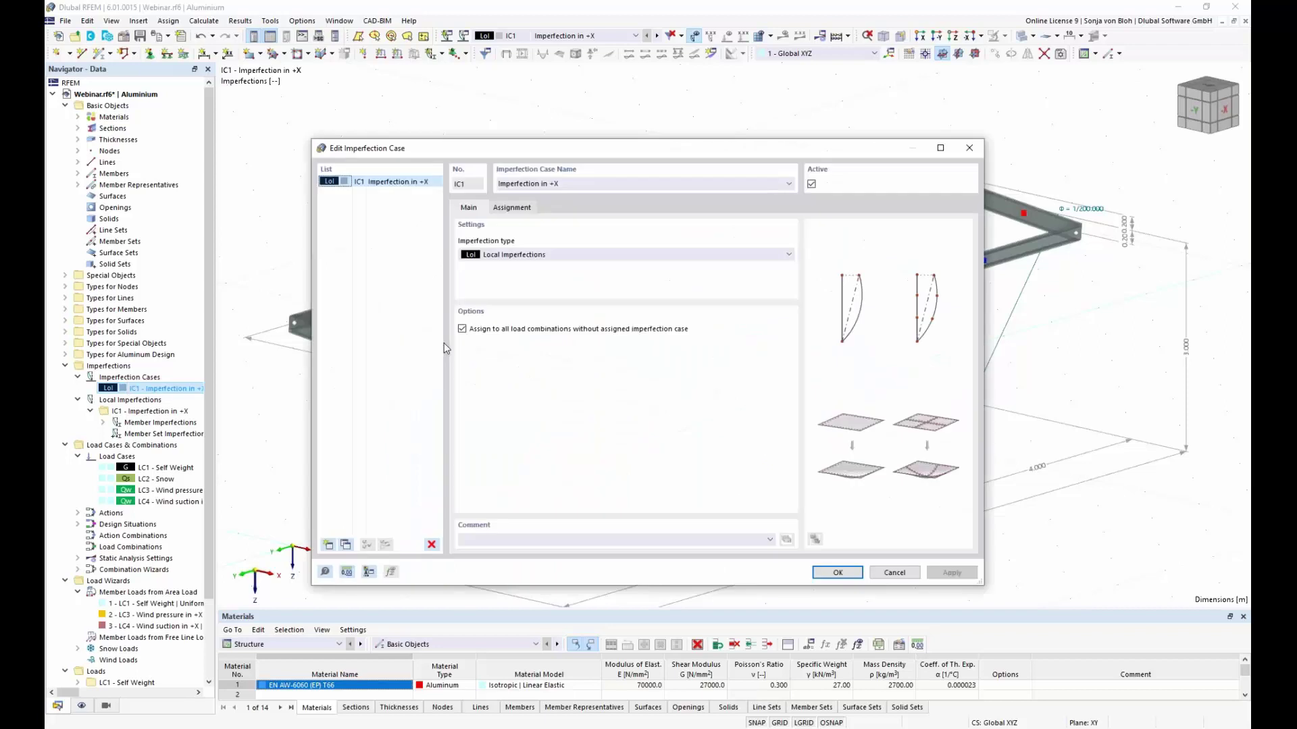
click(346, 545)
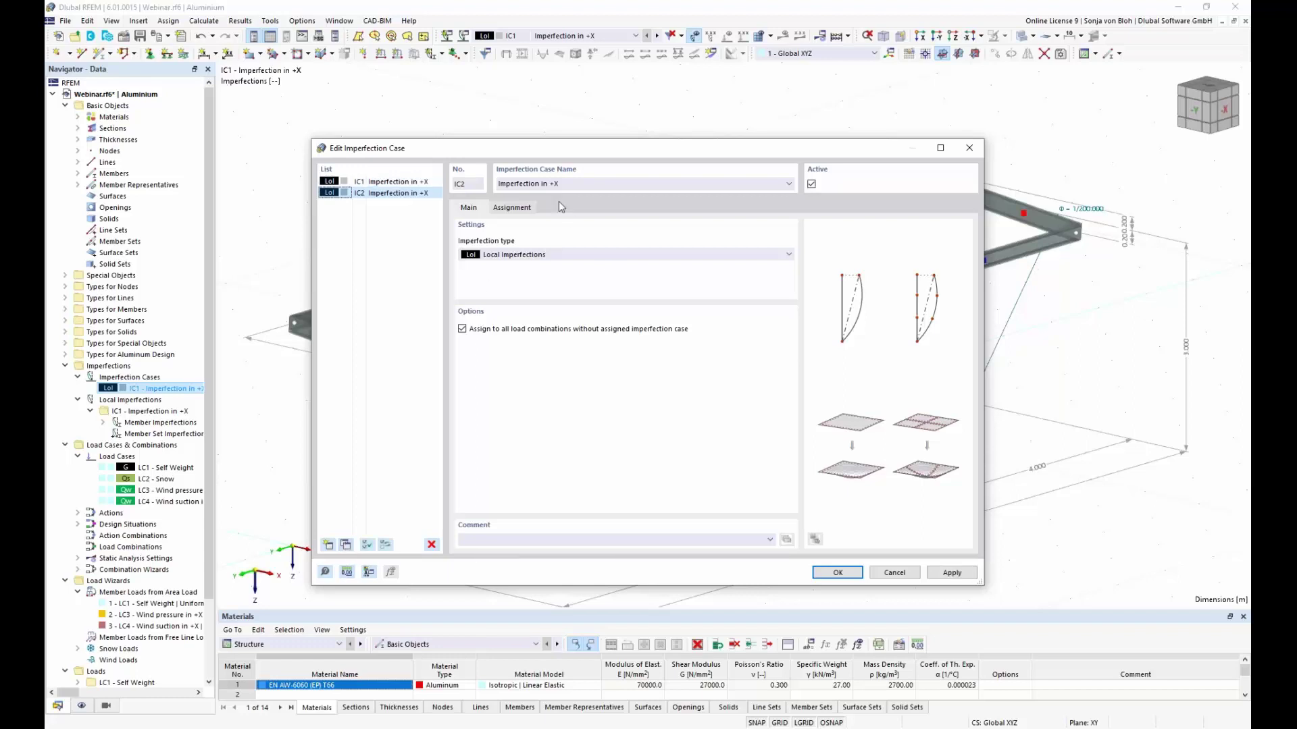
click(557, 184)
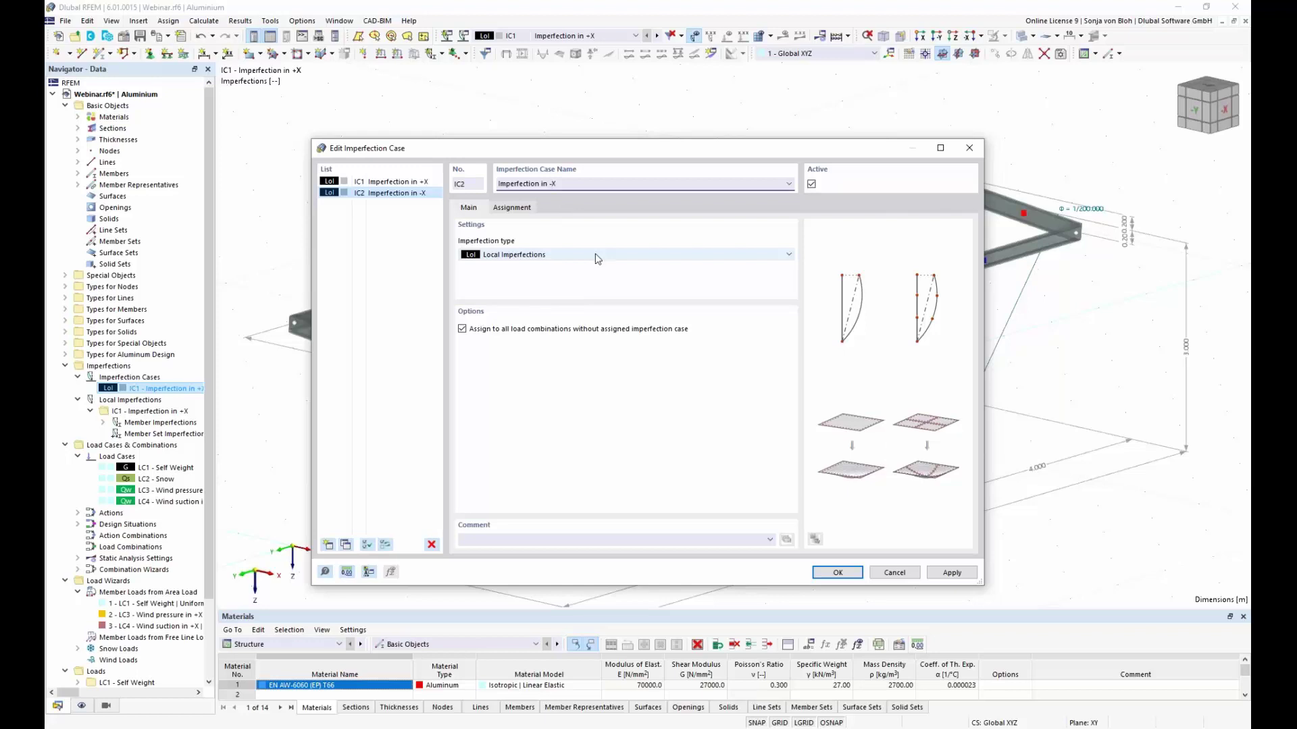
click(829, 574)
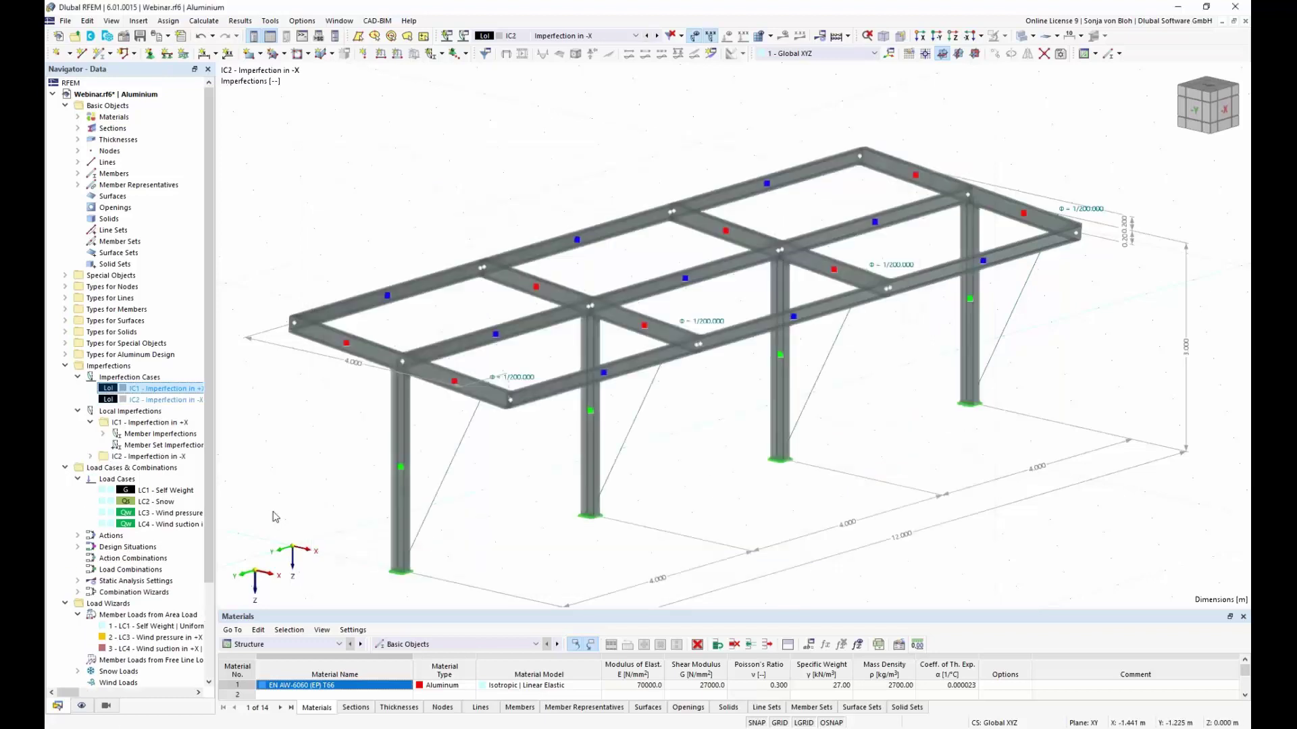
Step: Set the imperfection direction of the initial sway in IC2 to local -z and confirm it
click(90, 457)
click(102, 468)
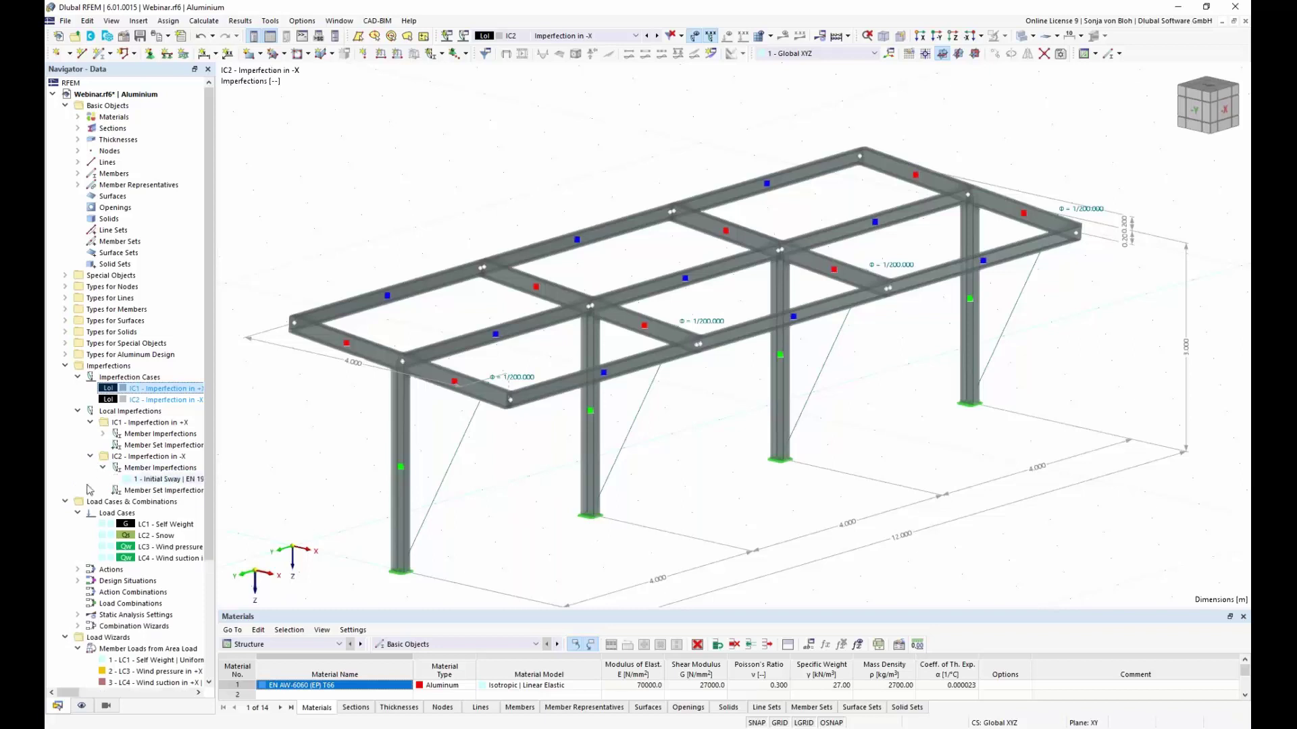
double_click(158, 479)
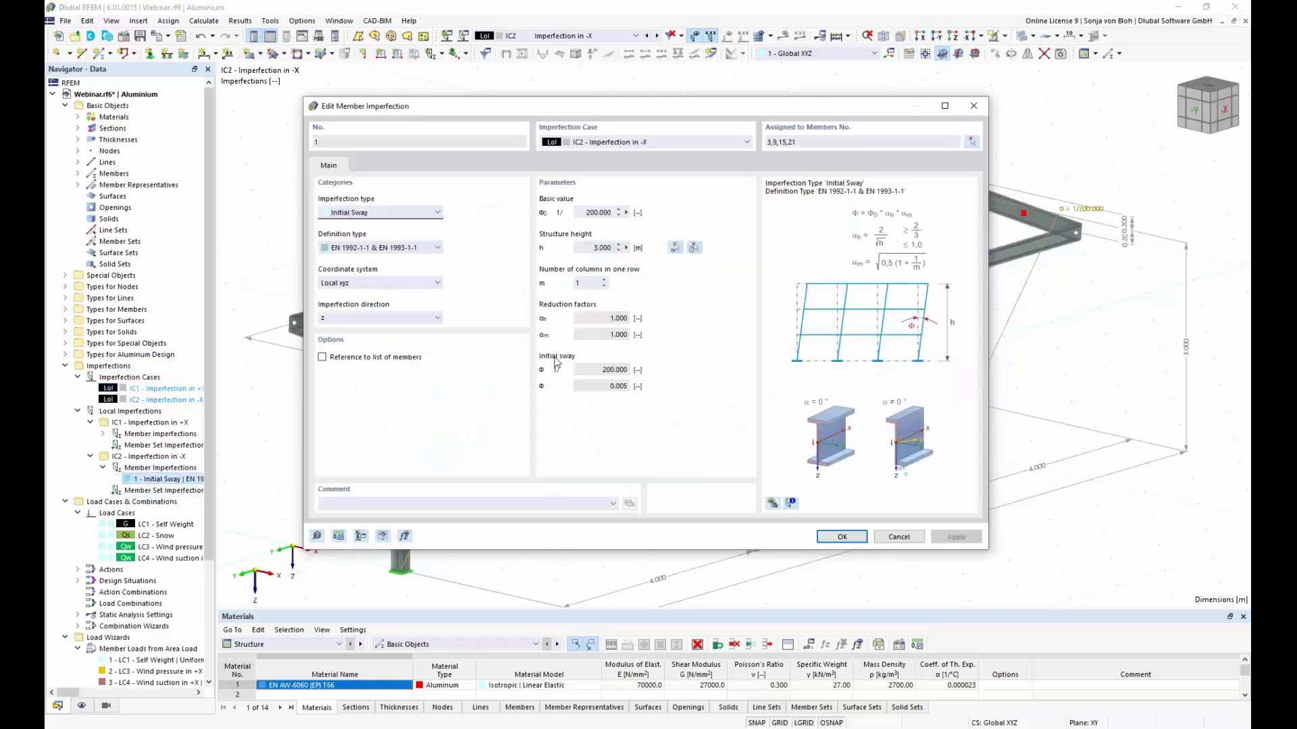
click(438, 319)
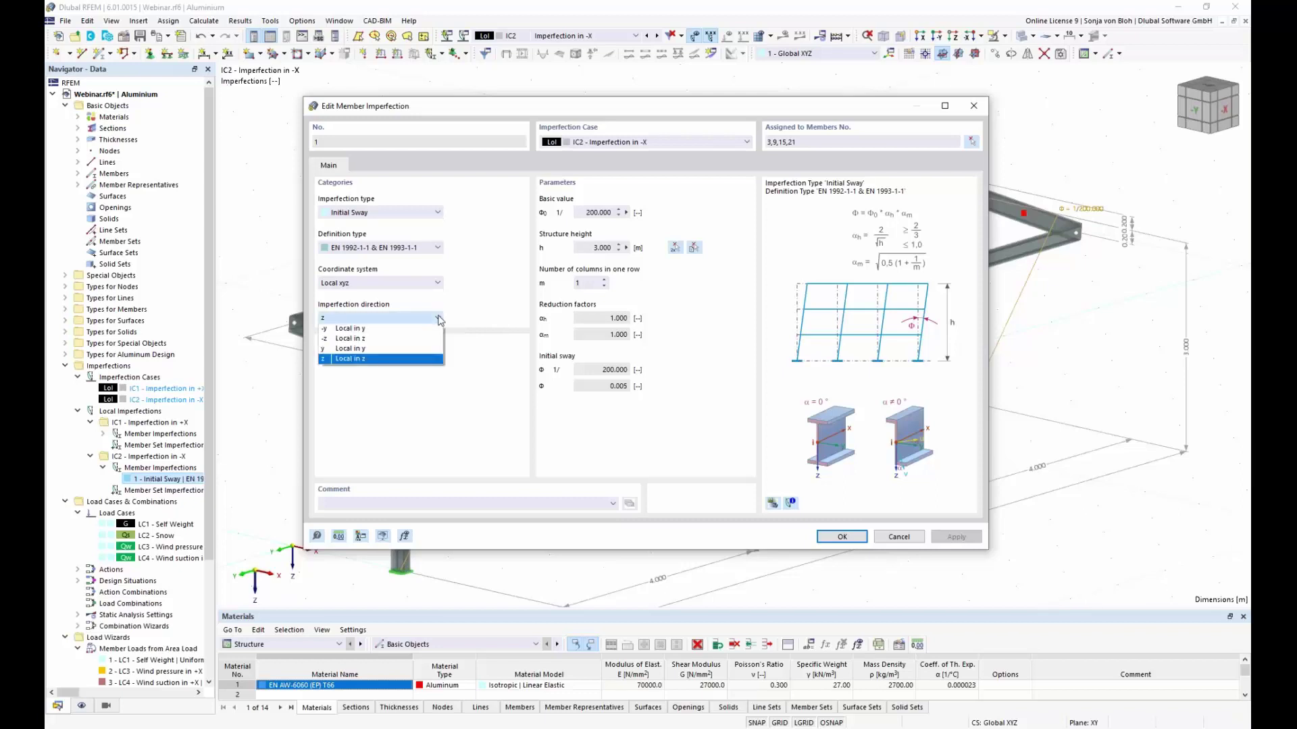
click(399, 339)
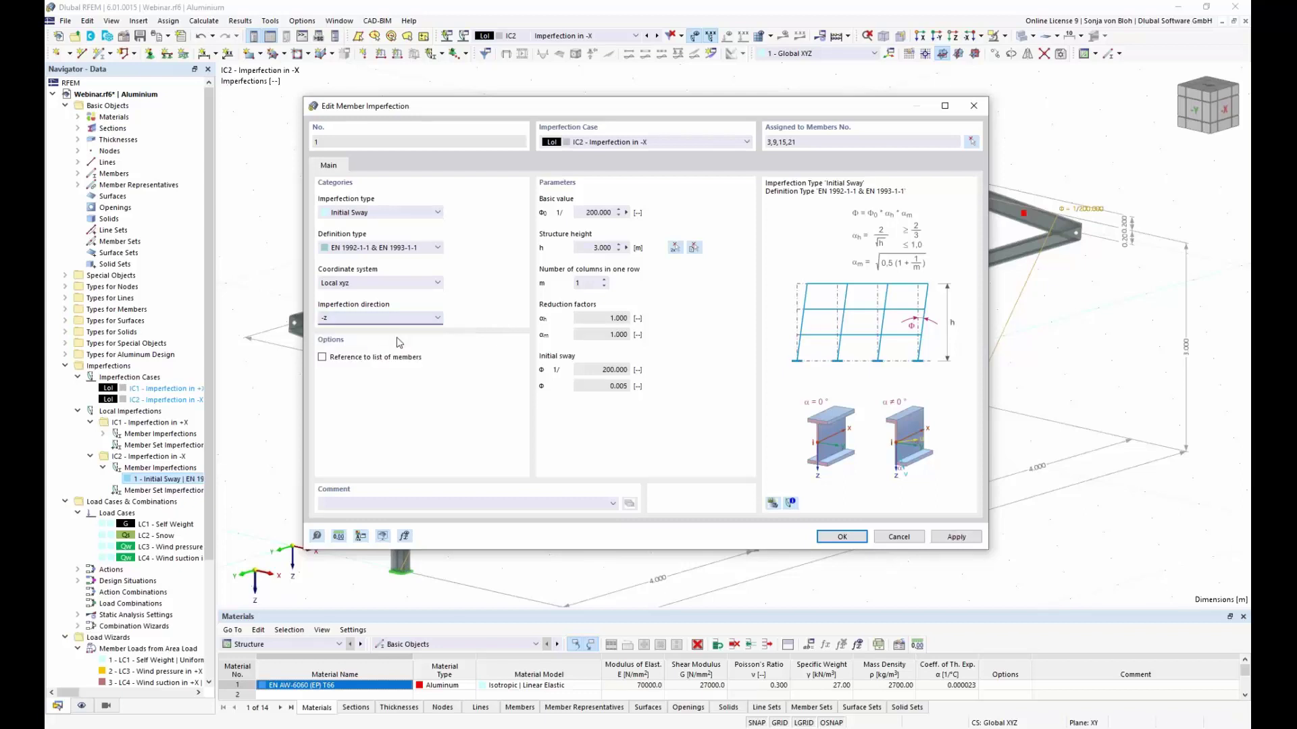
click(842, 537)
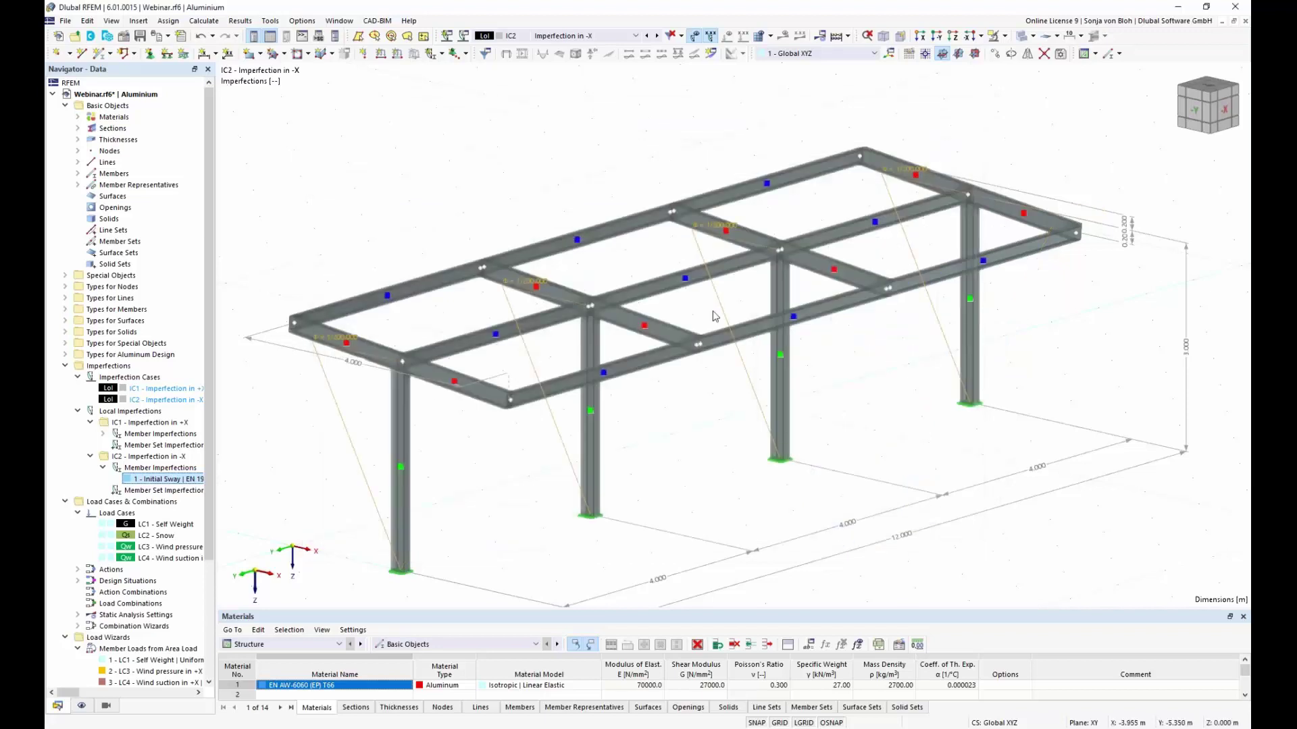
Step: Copy imperfection case IC1 again and name the copy "Imperfection in +Y"
double_click(156, 399)
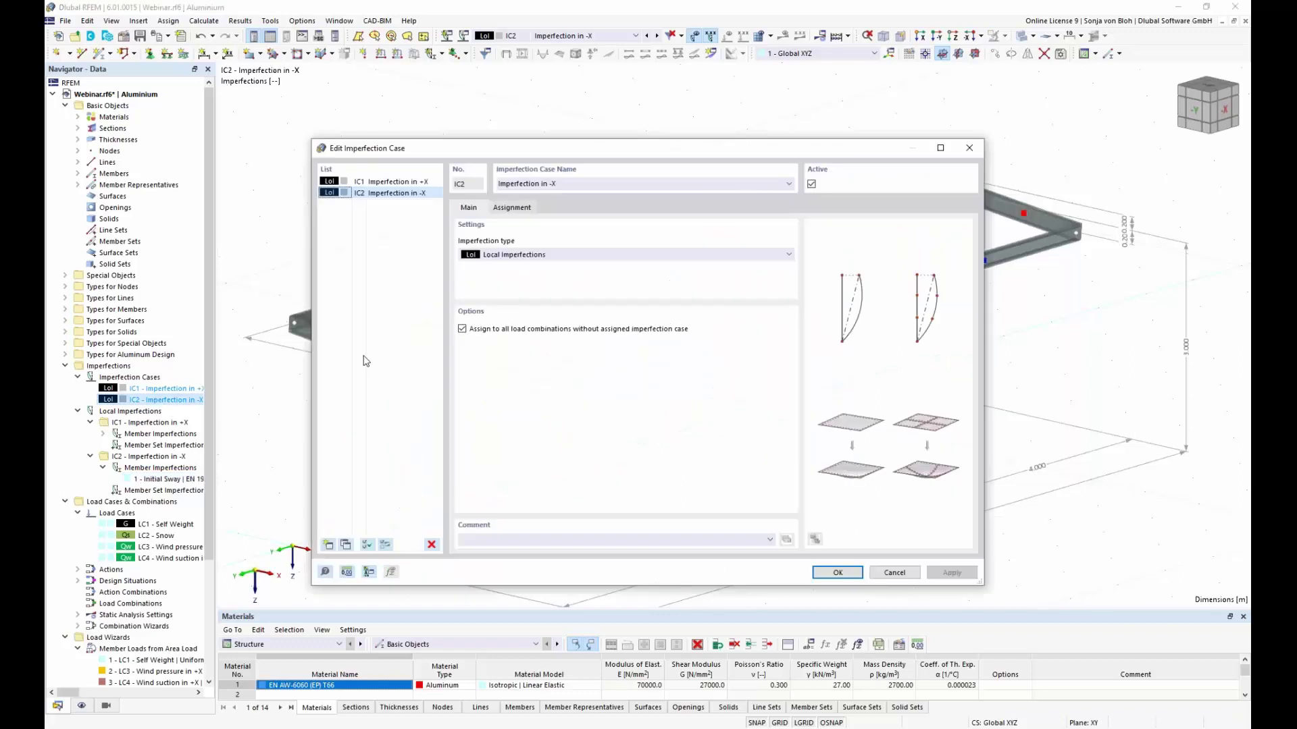
click(405, 183)
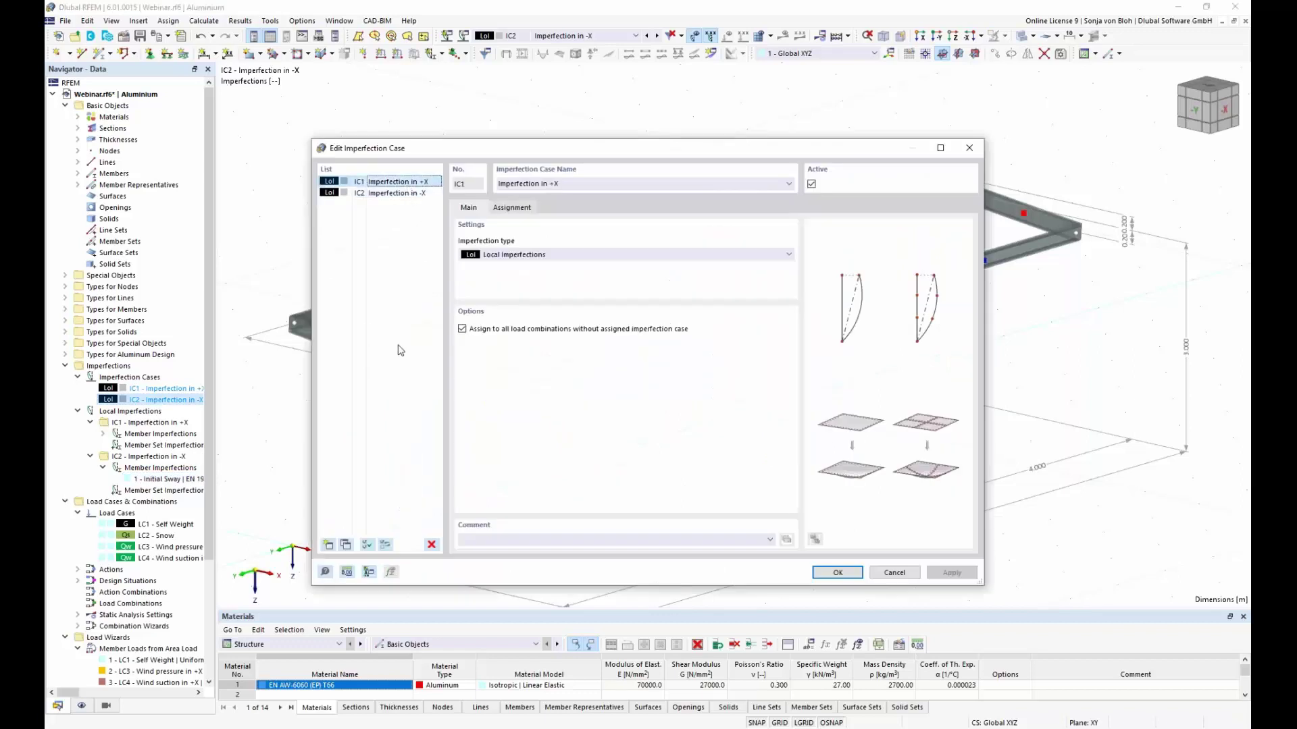
click(345, 545)
click(565, 182)
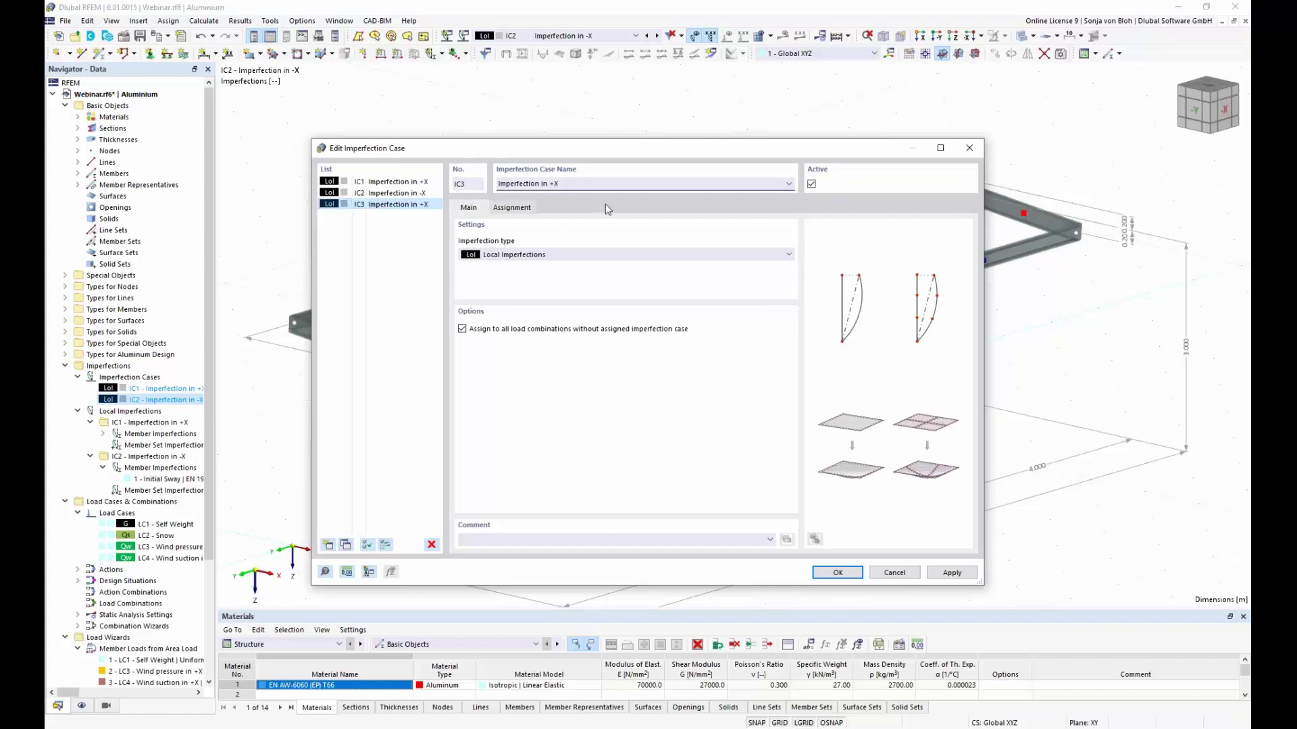
text(Y)
click(835, 573)
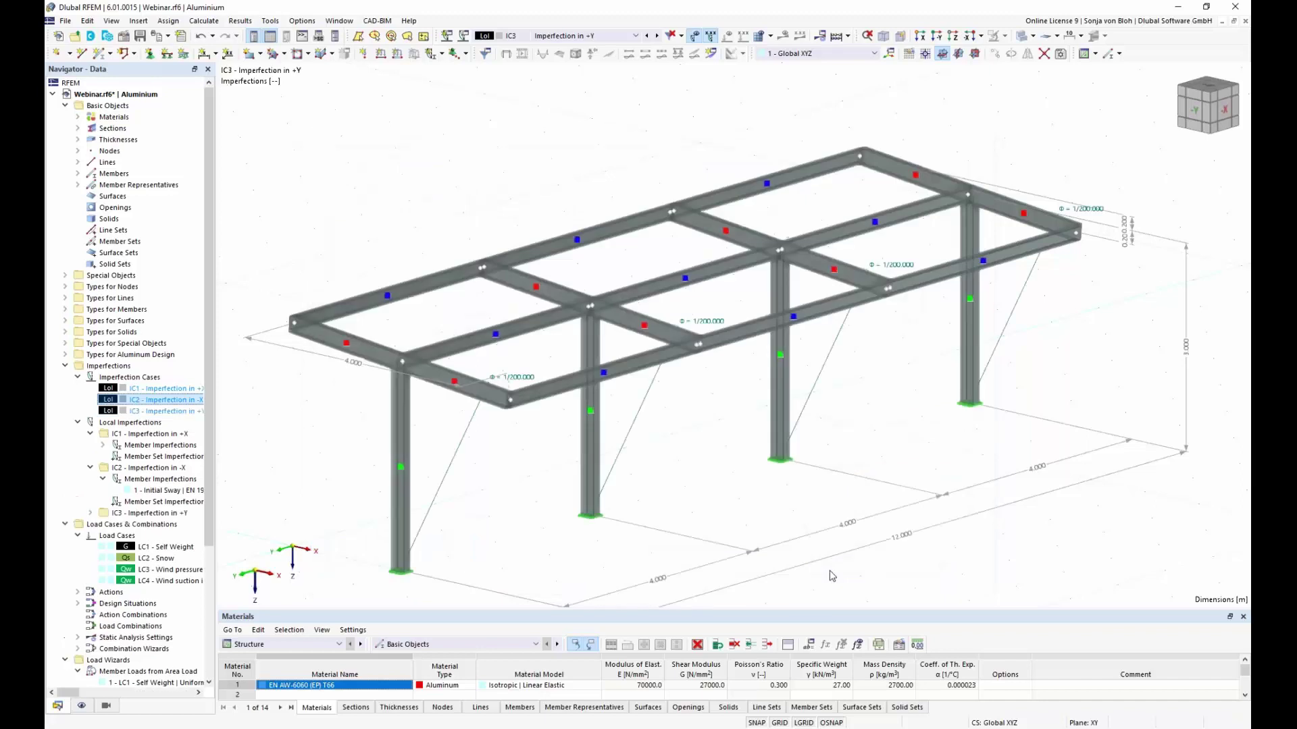
Step: Change the imperfection direction of the initial sway in IC3 to local y
click(89, 513)
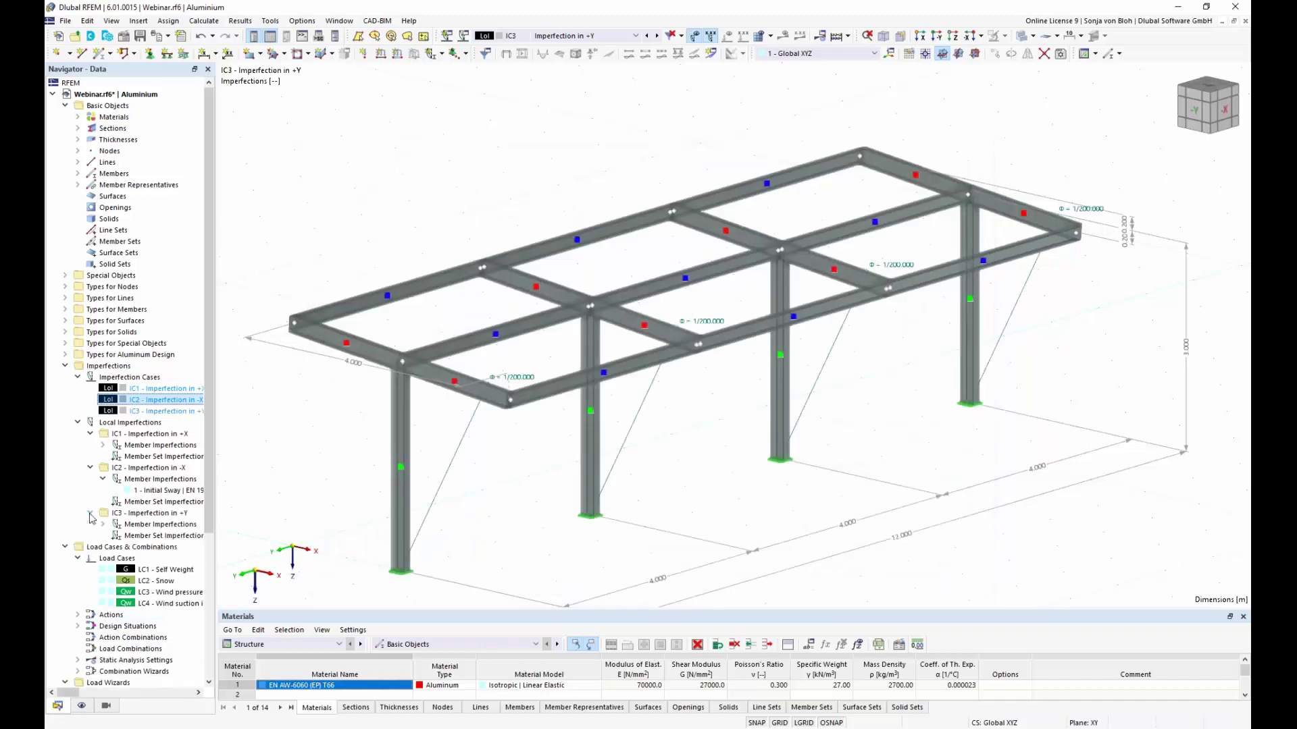
click(103, 525)
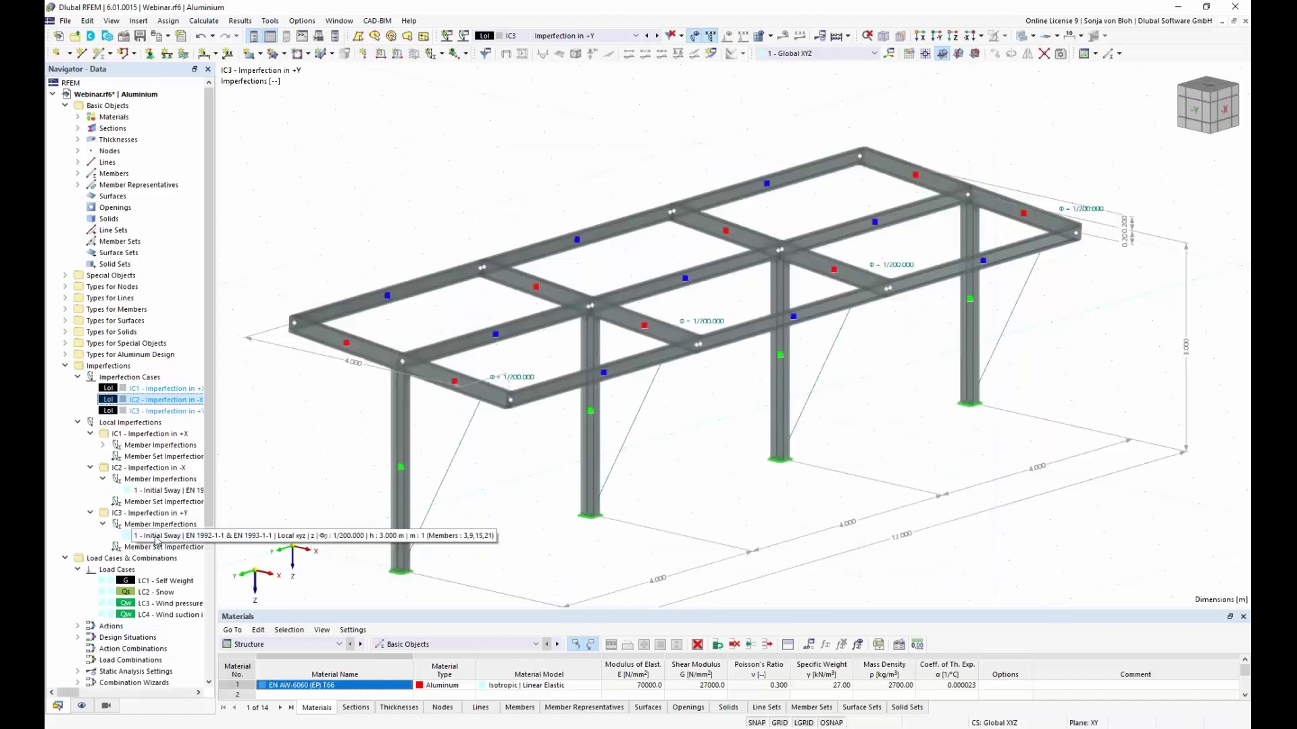
double_click(159, 536)
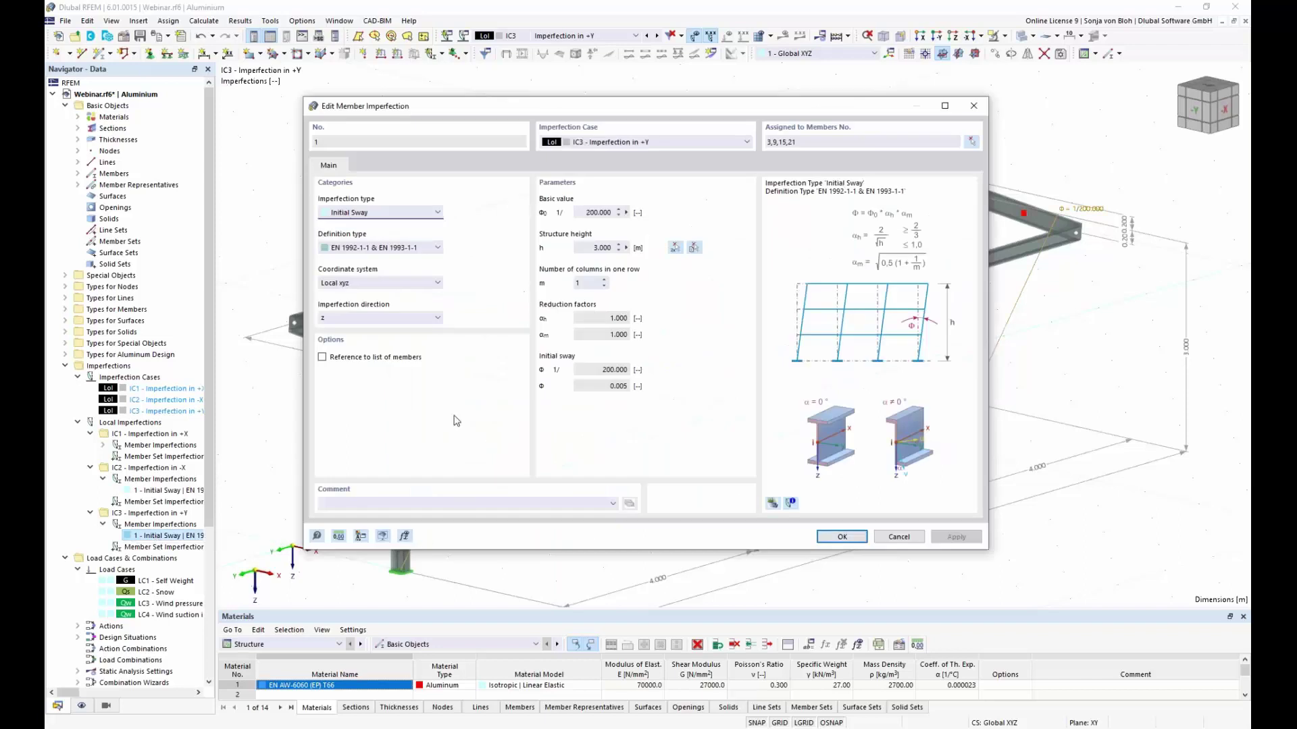
click(426, 318)
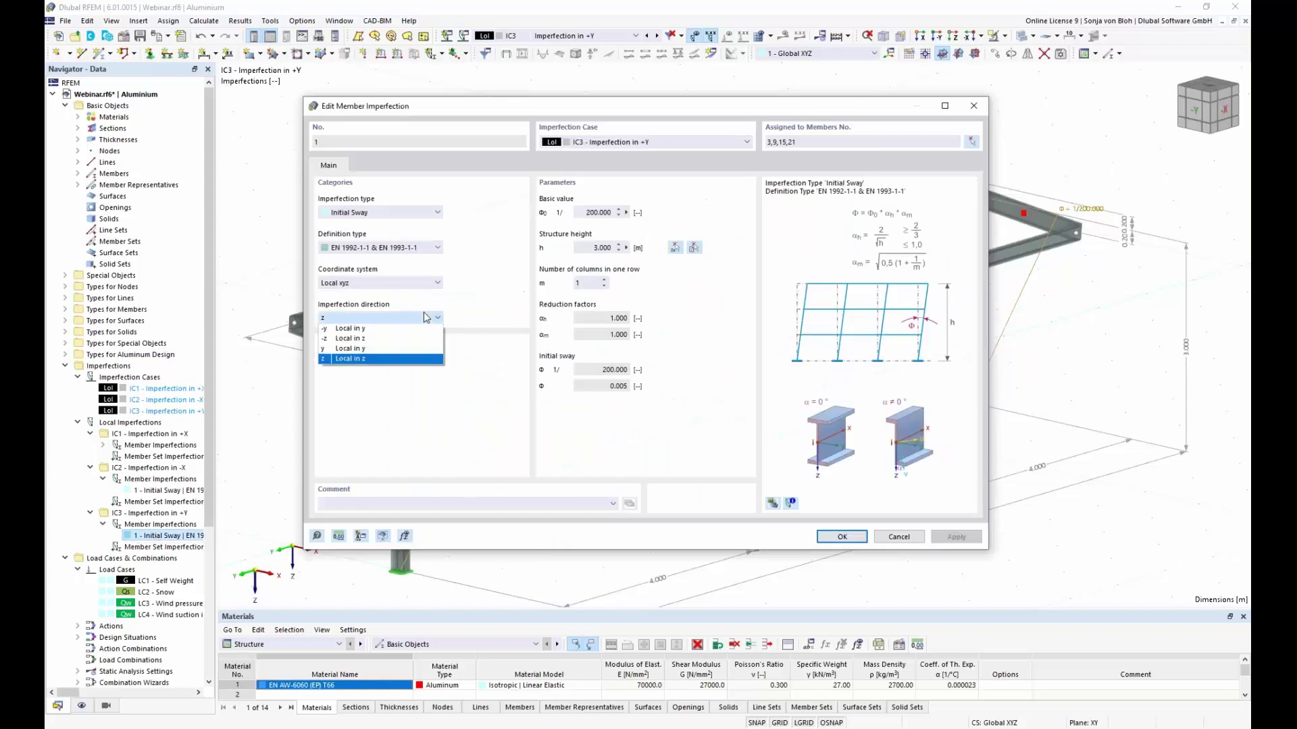
click(360, 349)
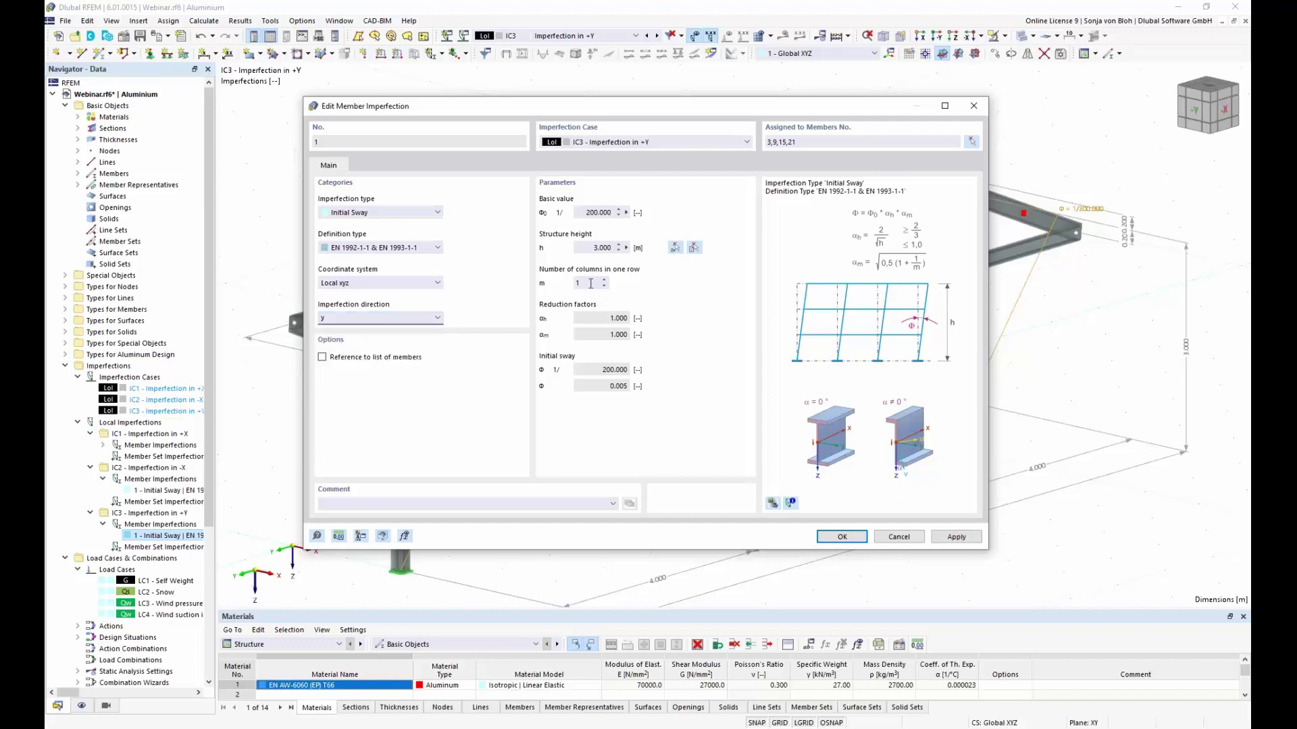
Step: Set the number of columns in one row to 4 for IC3's initial sway and confirm the imperfection
drag(620, 115, 638, 594)
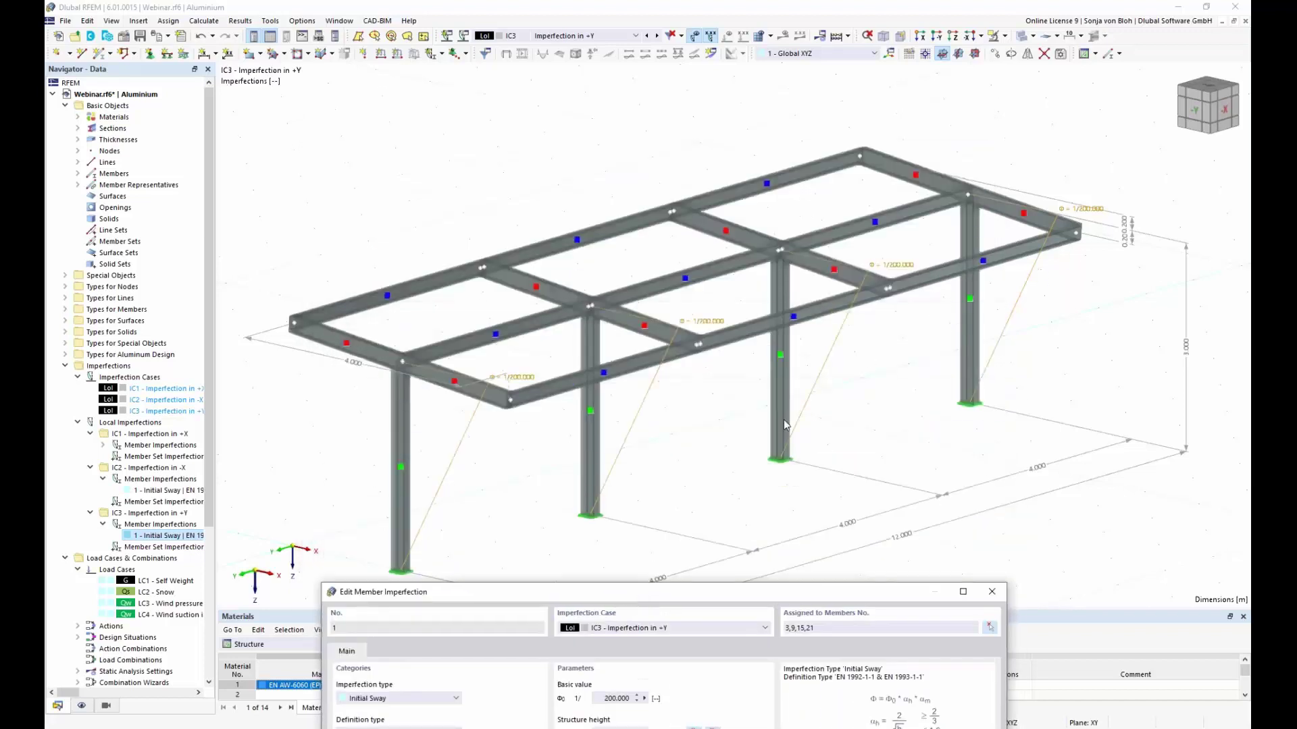
drag(598, 588, 566, 174)
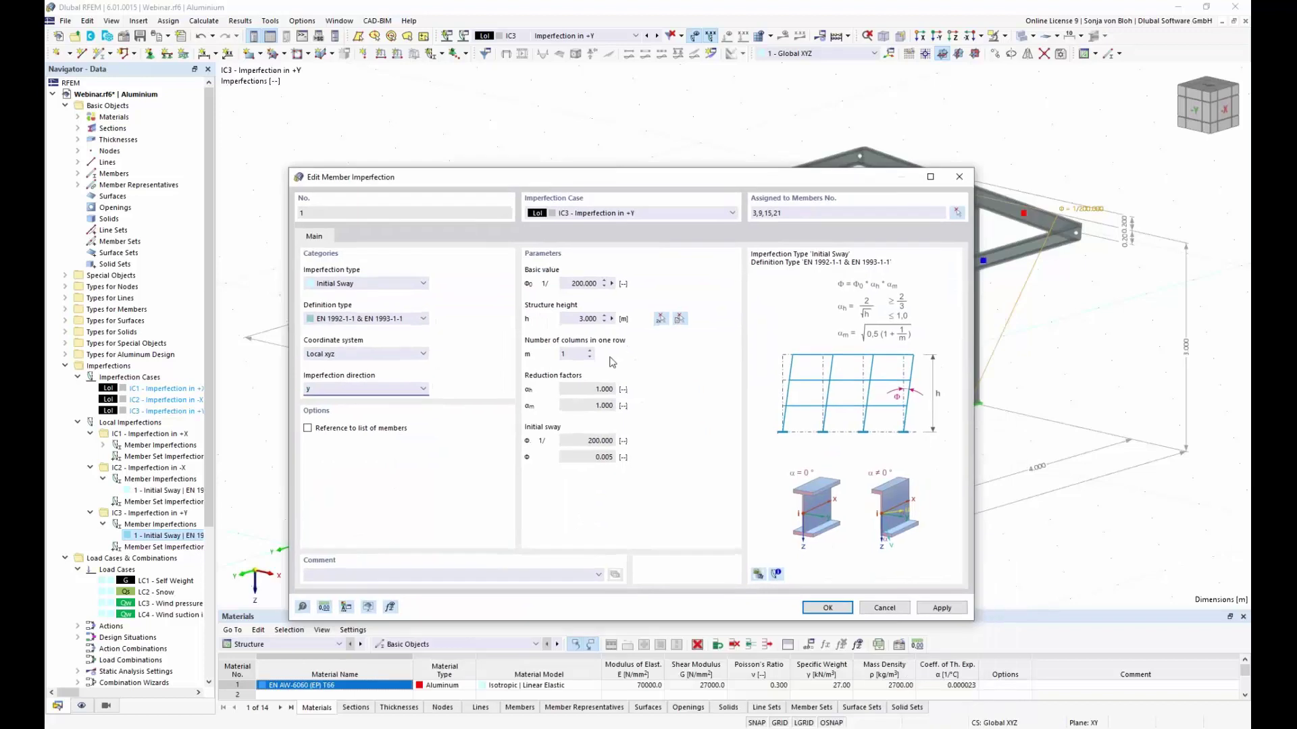
drag(575, 355, 526, 355)
click(842, 610)
click(841, 610)
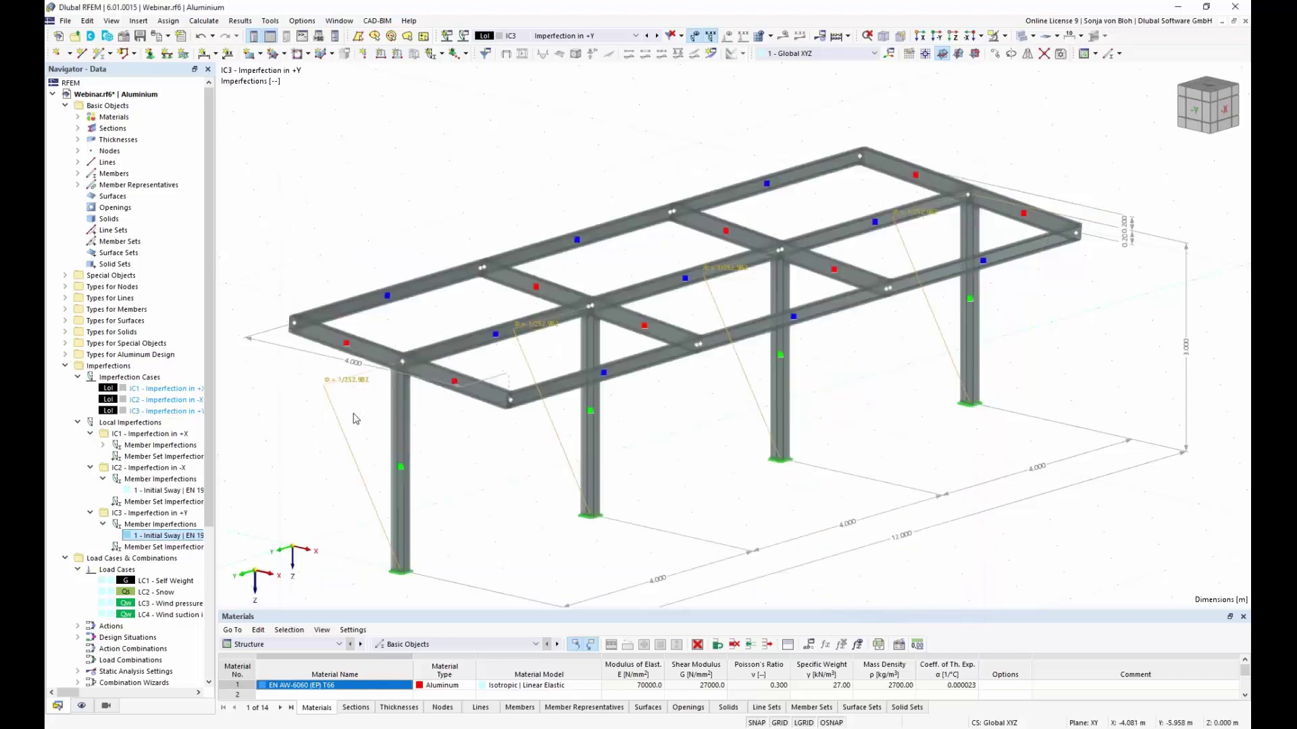
Step: Copy imperfection case IC3 and name the copy "Imperfection in -Y"
double_click(133, 410)
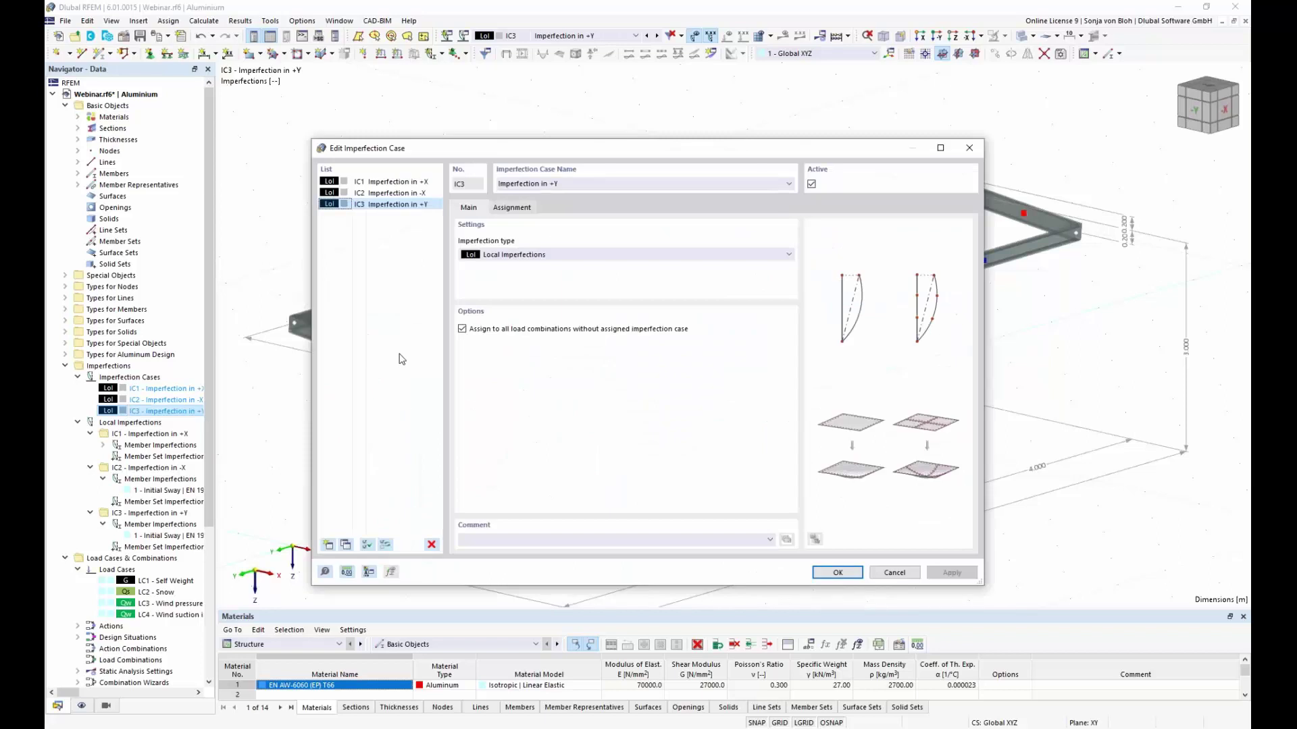
click(346, 545)
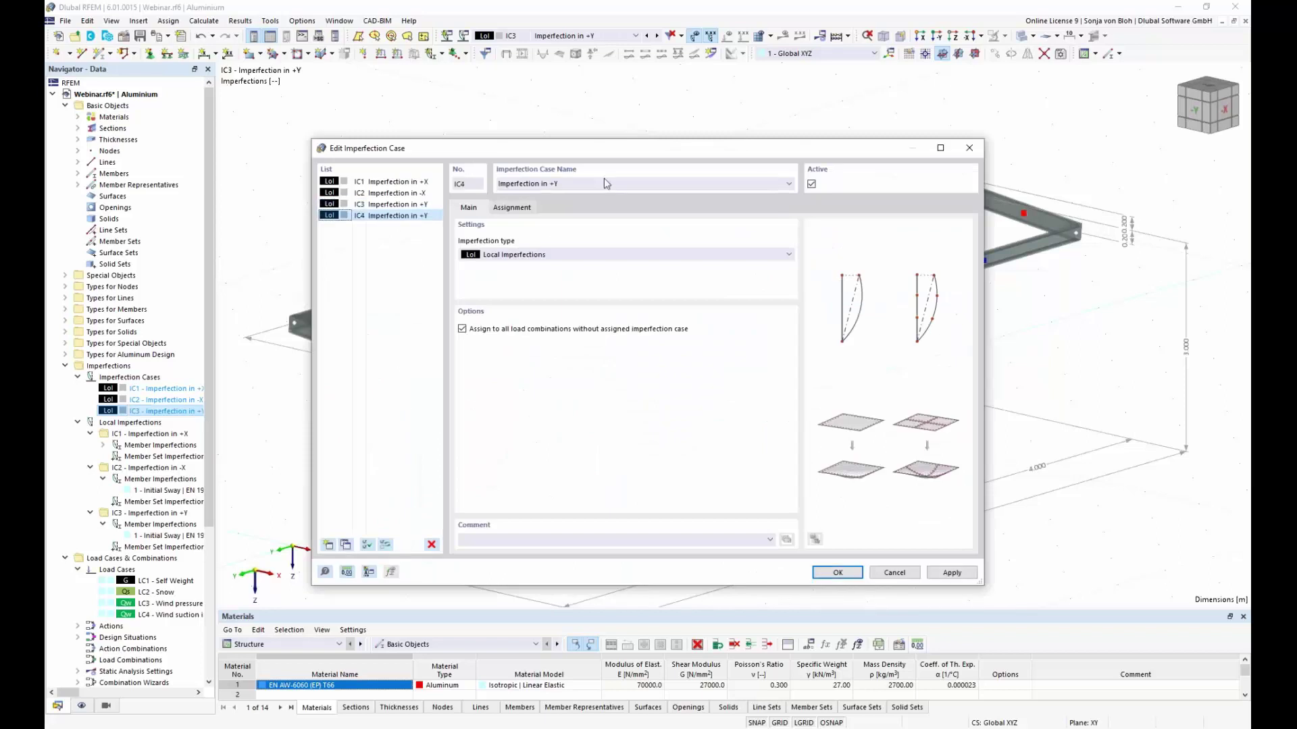
click(554, 185)
key(BackSpace)
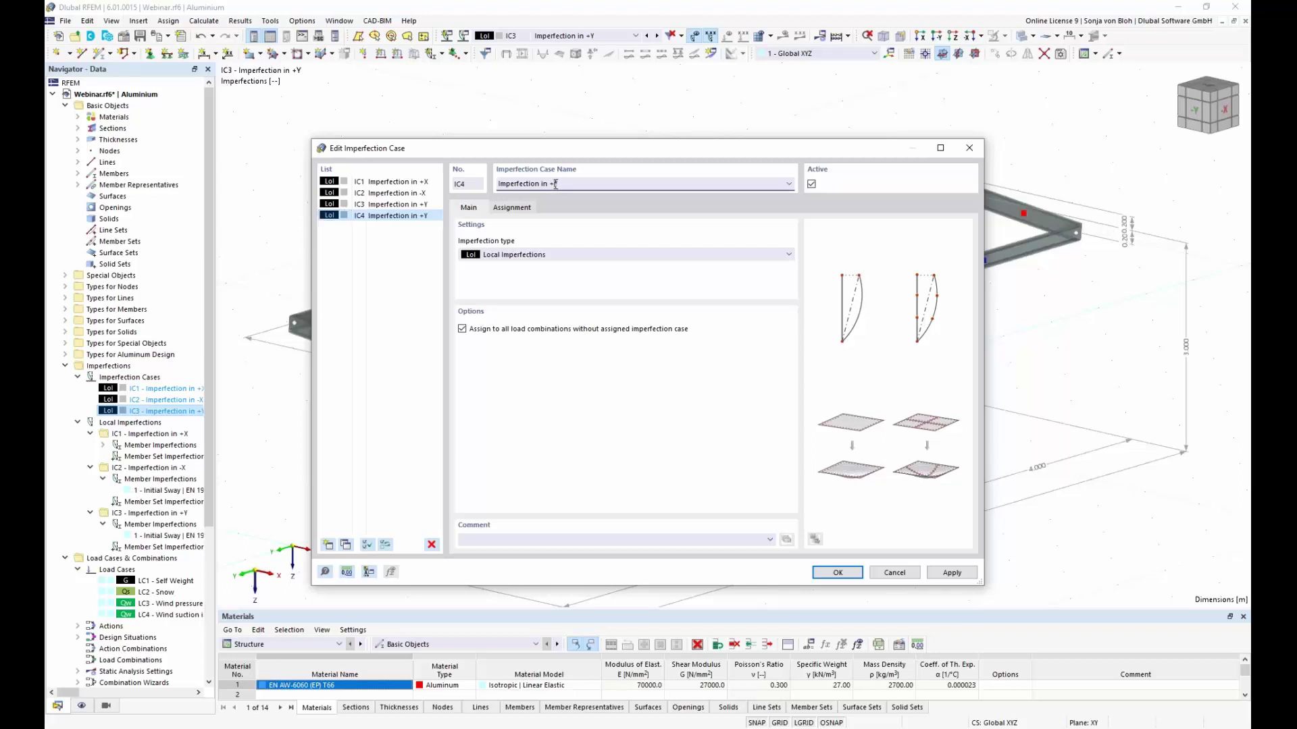
text(-)
click(845, 573)
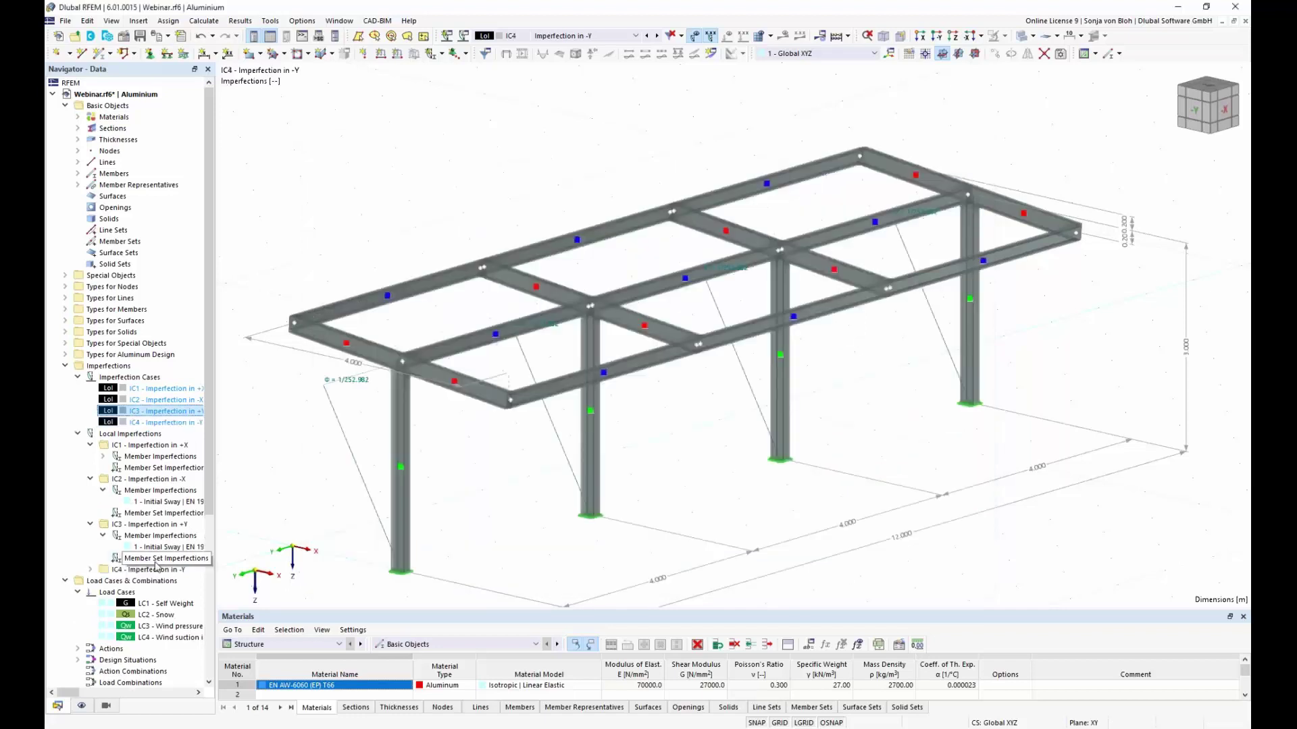
Step: Change the imperfection direction of the initial sway in IC4 to local -y and confirm the imperfection
click(90, 569)
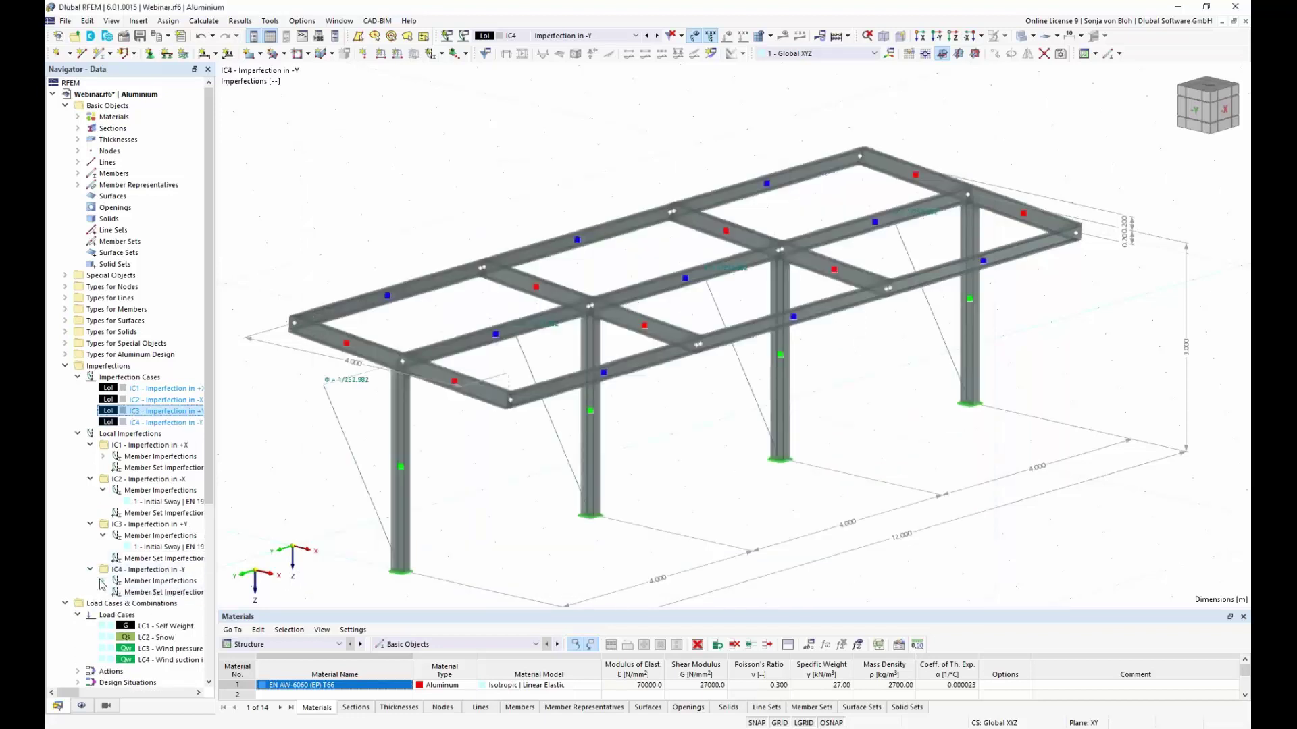
click(102, 580)
double_click(145, 593)
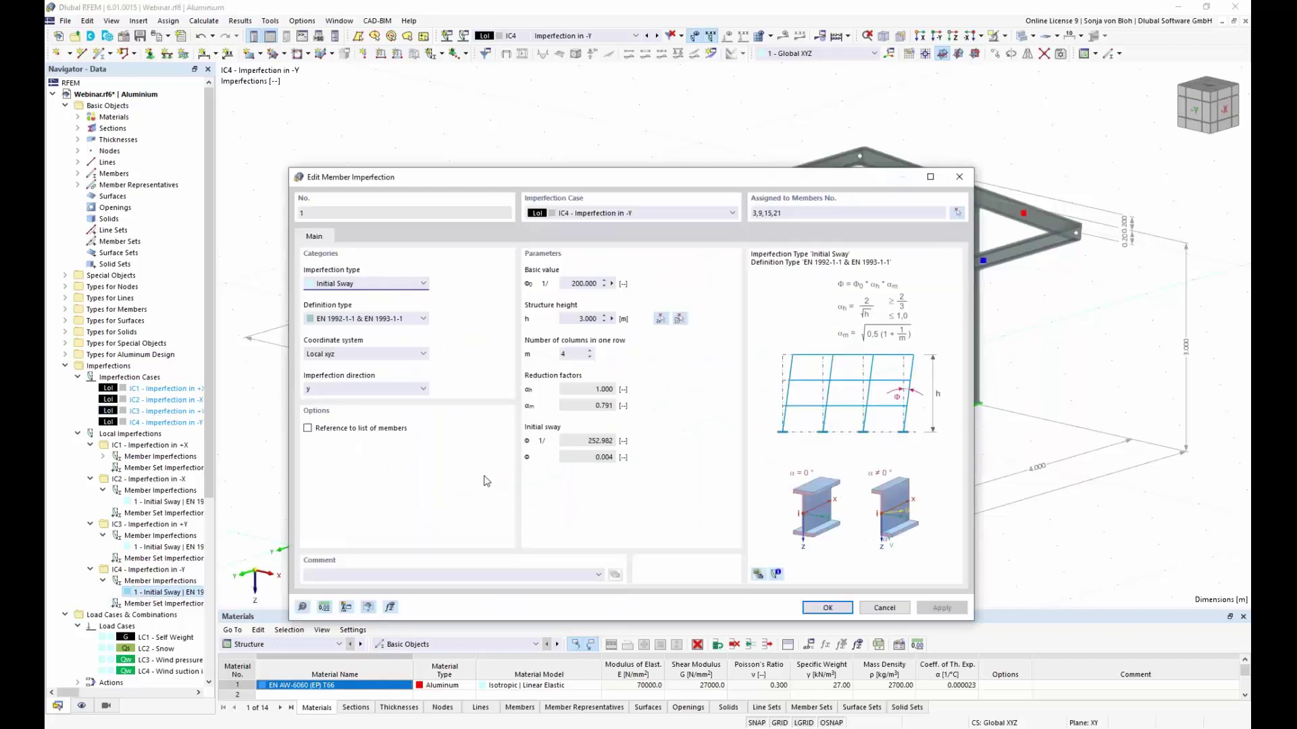
click(413, 391)
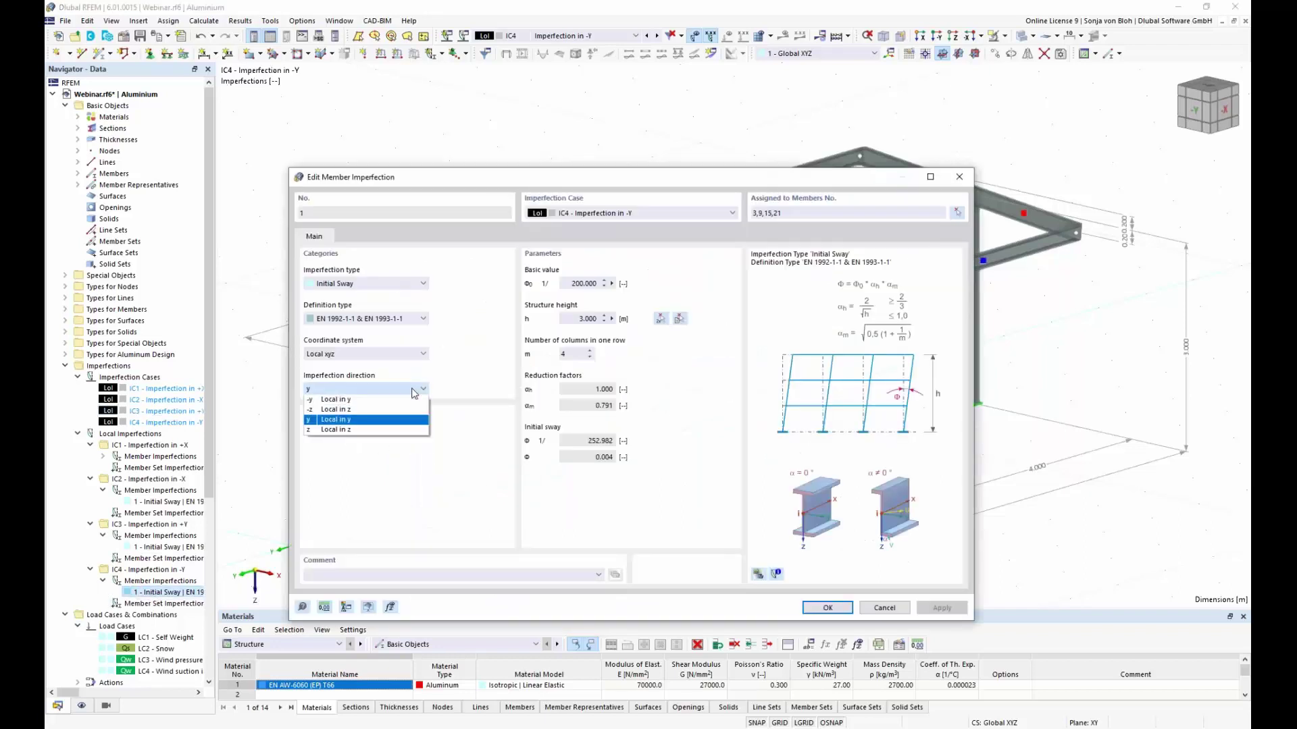
click(335, 399)
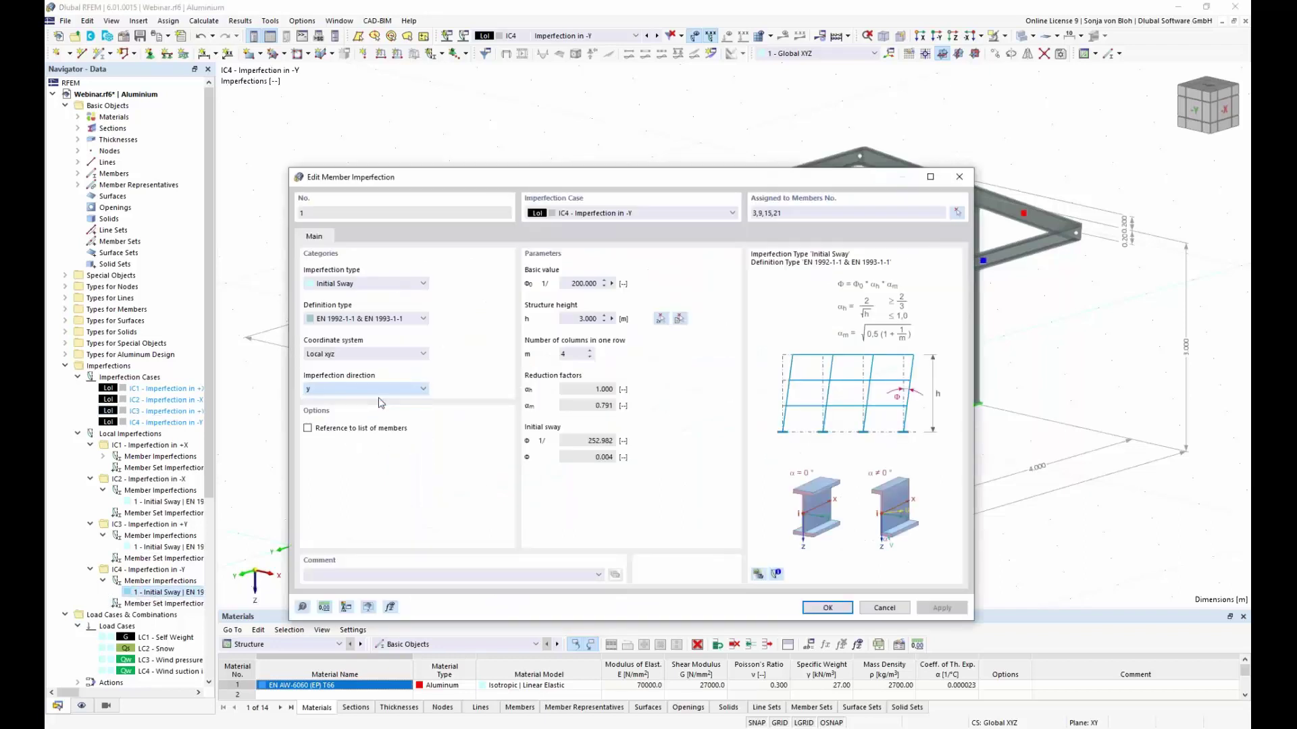
click(827, 608)
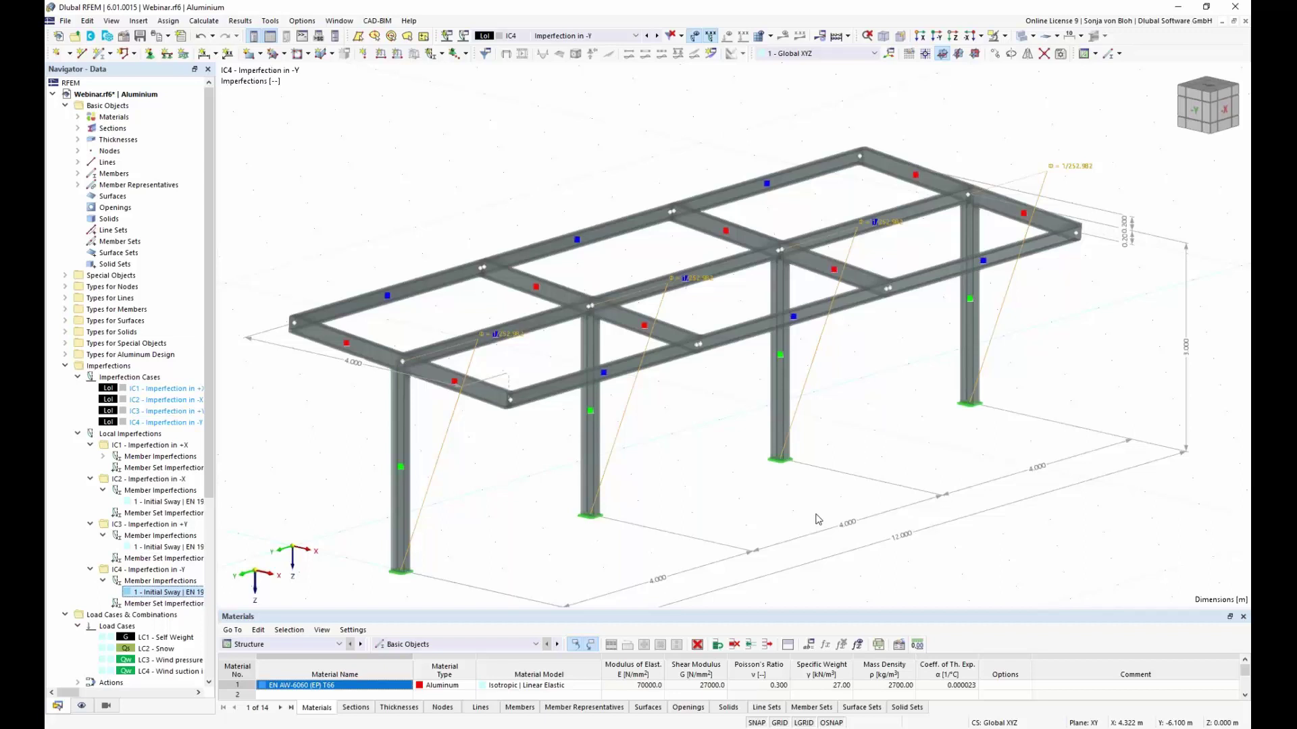
Step: Enable generating the same load combinations without imperfection case in combination wizard 1 (SA2 - Second-order)
click(65, 366)
click(65, 377)
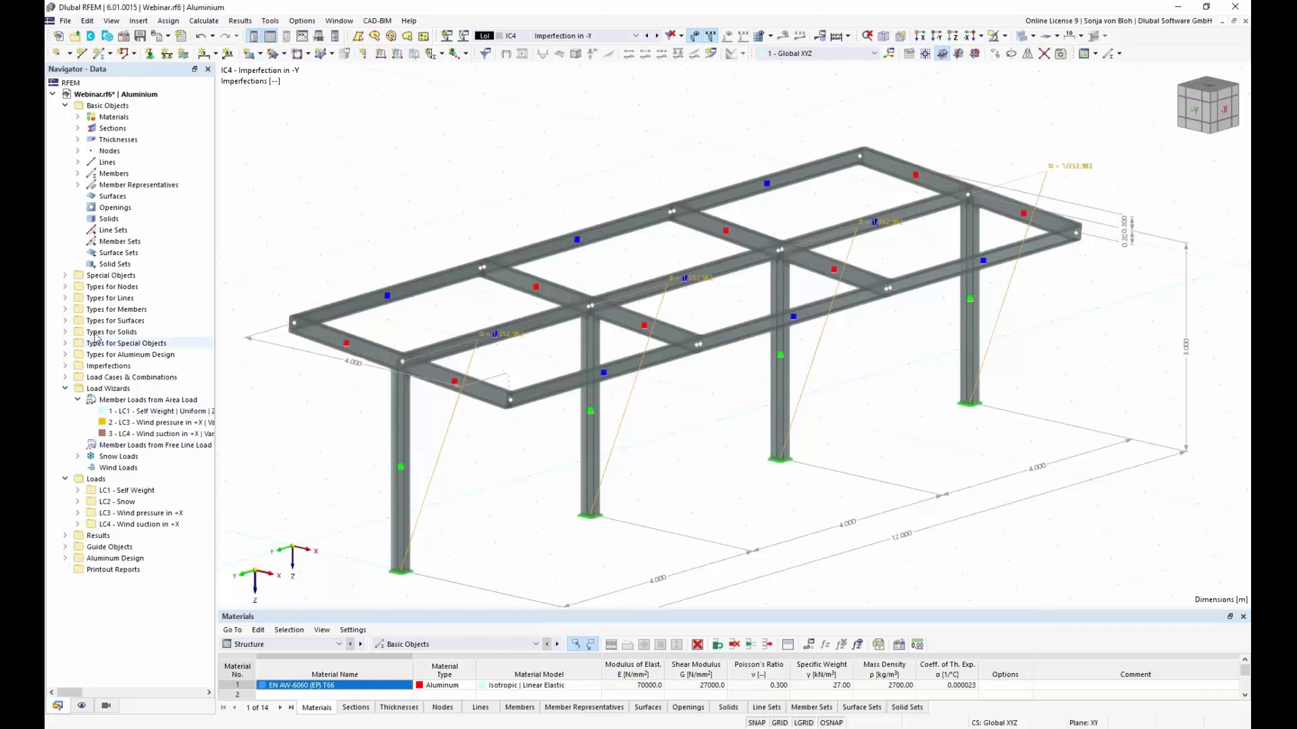
click(66, 378)
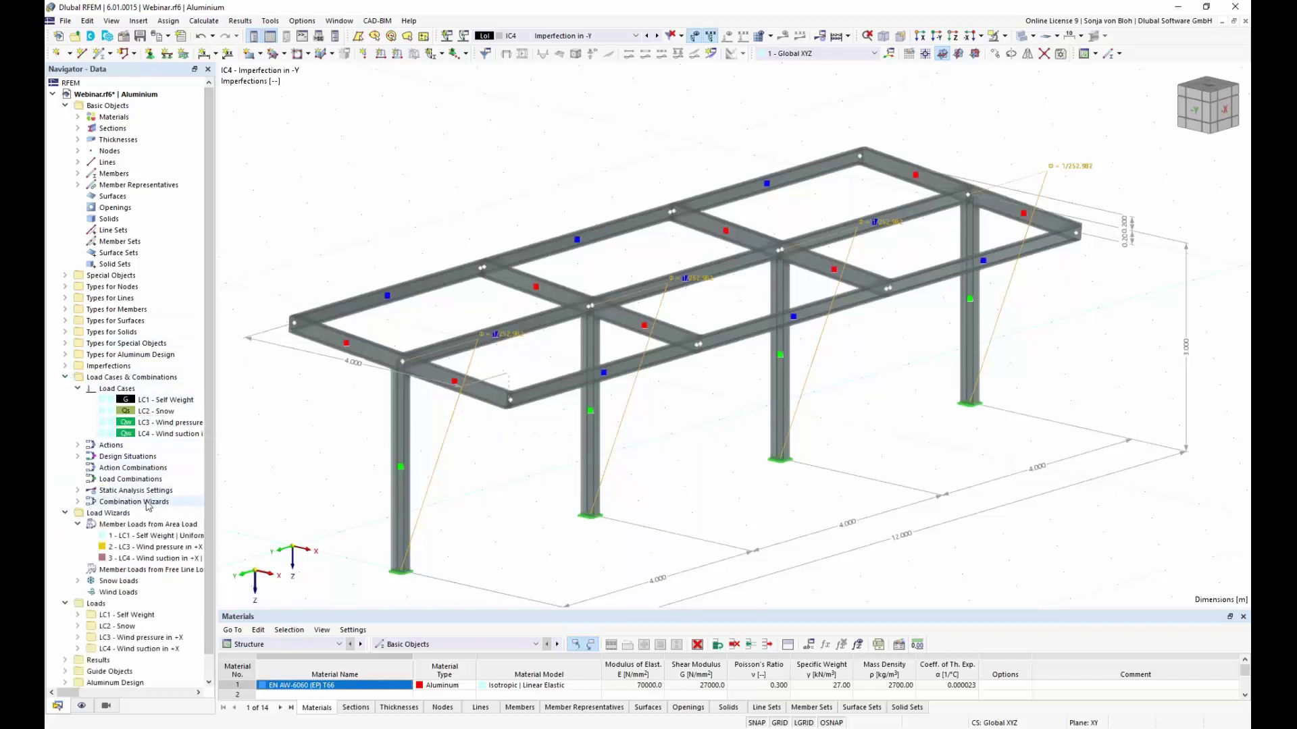
click(78, 502)
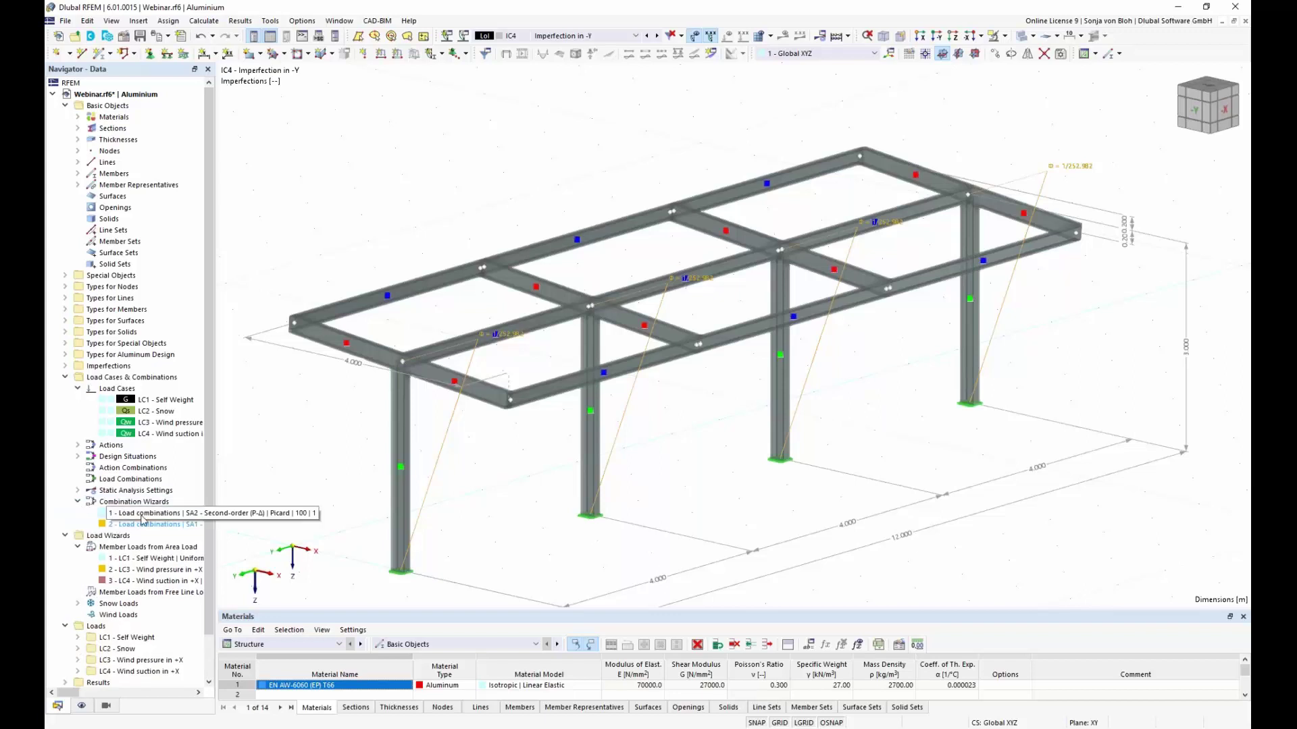
double_click(142, 513)
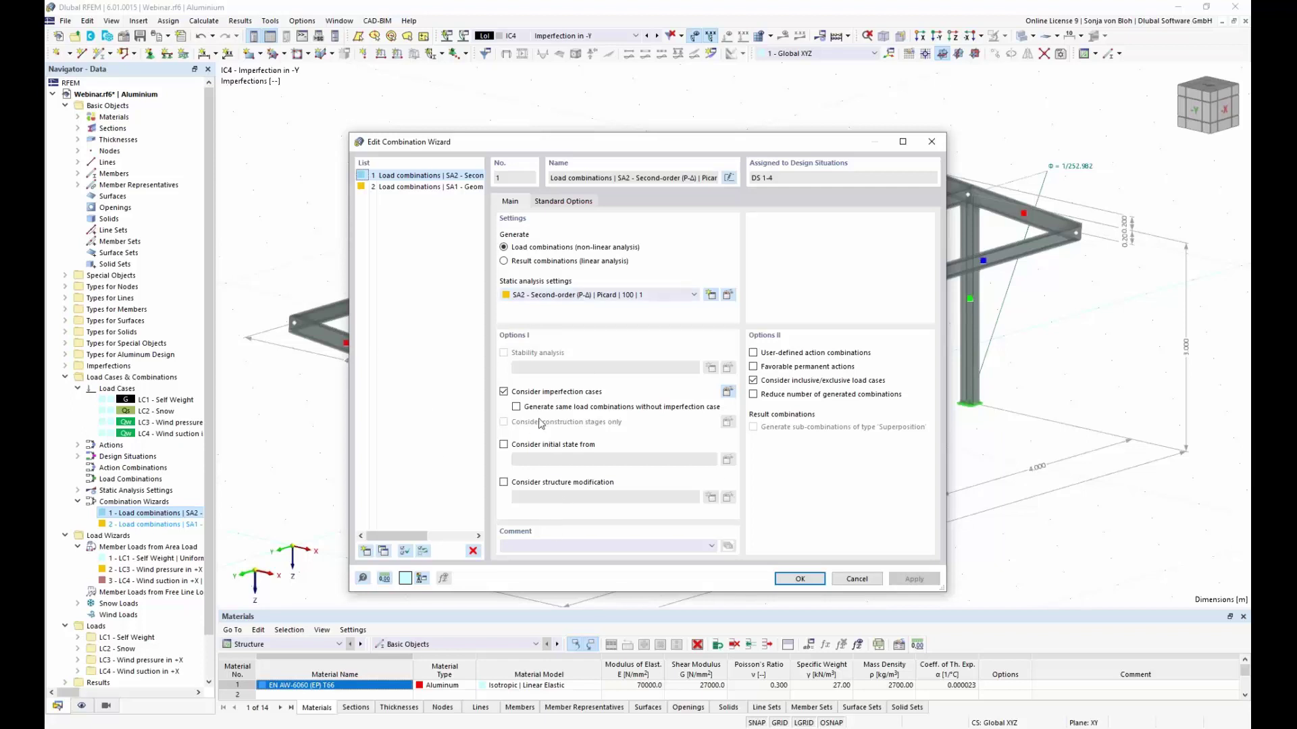
click(516, 406)
click(805, 582)
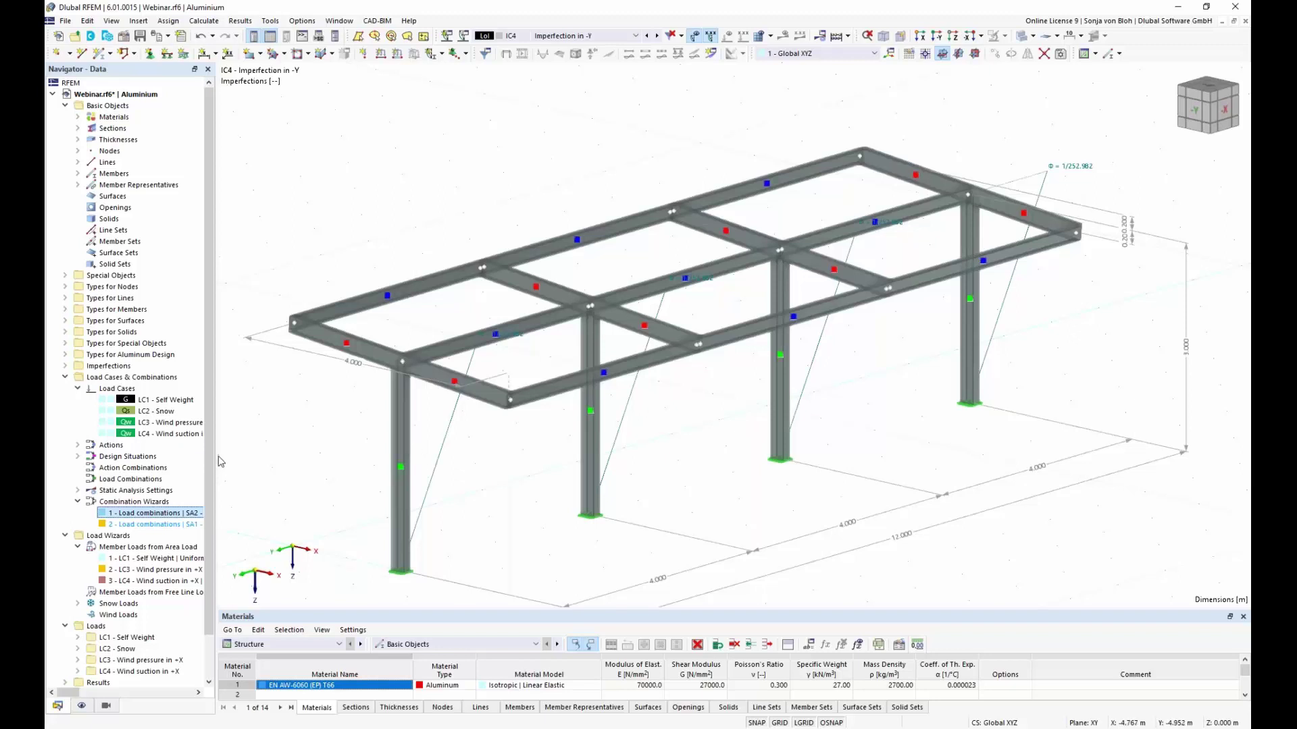
Step: Review which load cases are assigned to the Permanent, Snow / Ice loads and Wind actions
click(77, 446)
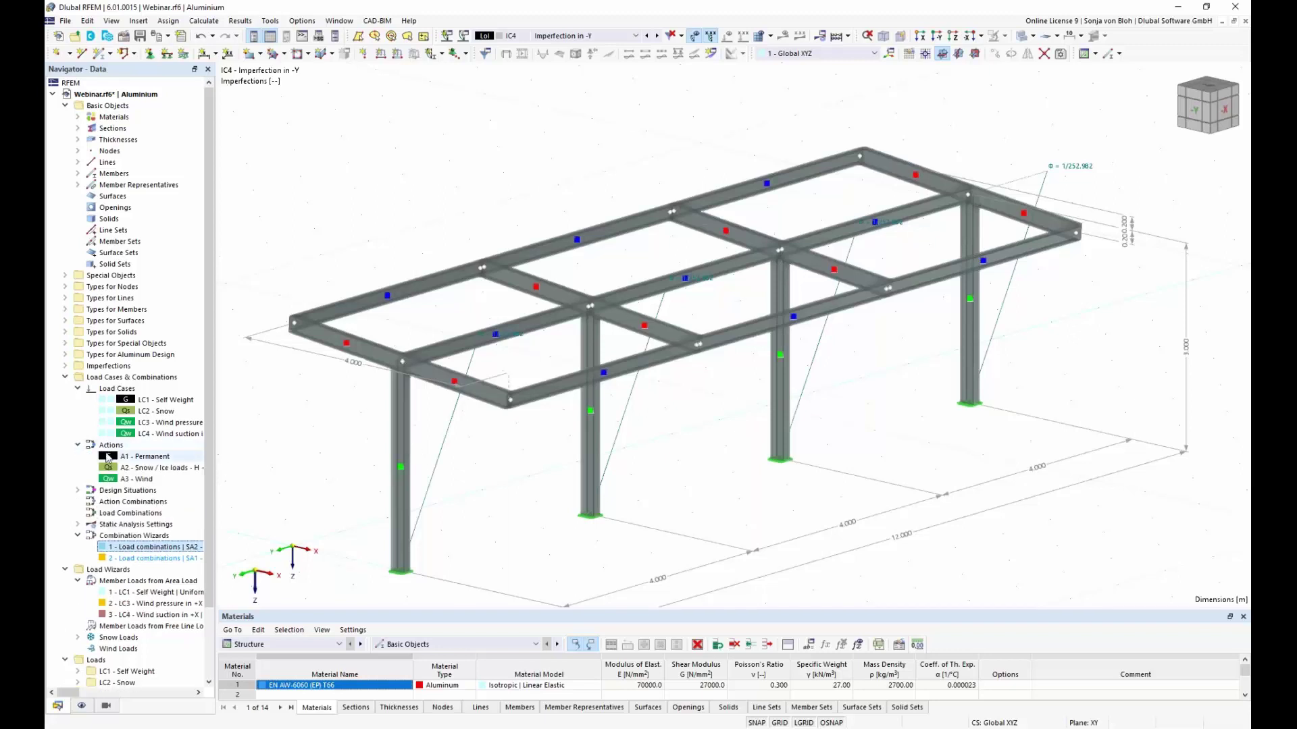
right_click(110, 449)
click(165, 457)
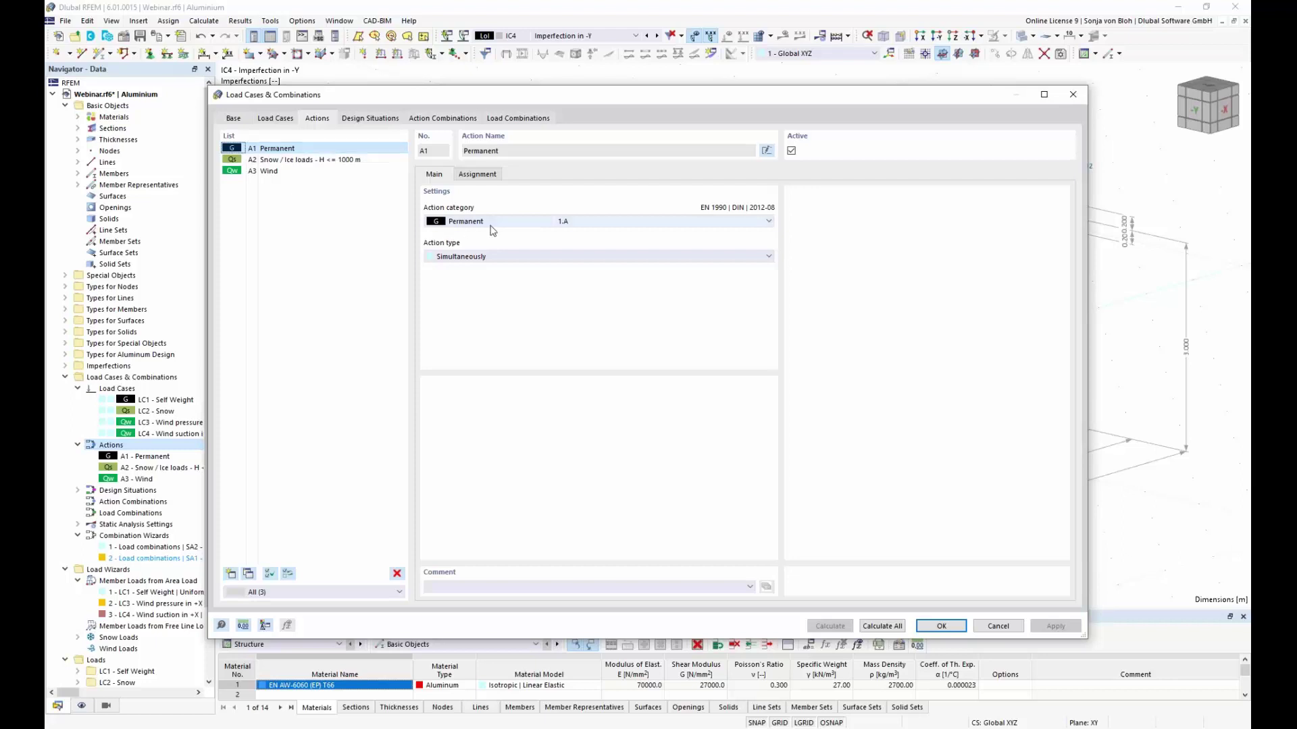
click(489, 174)
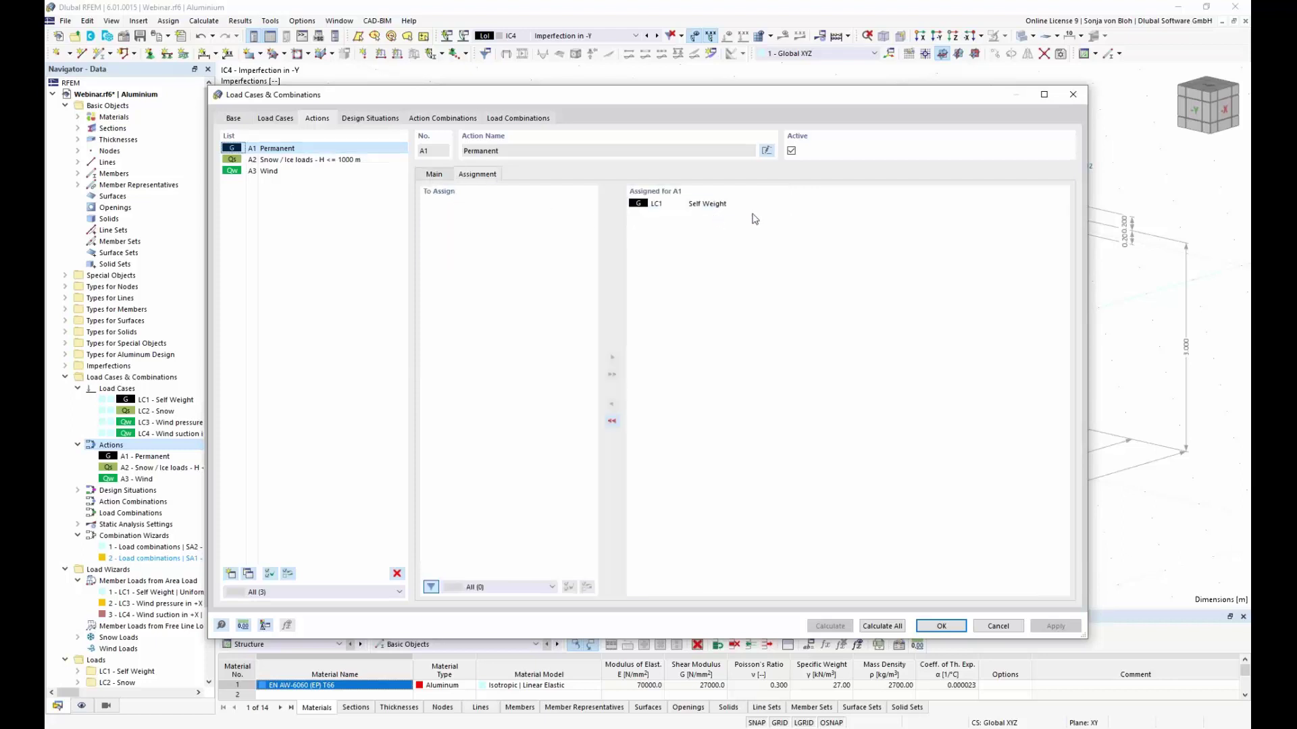
click(306, 162)
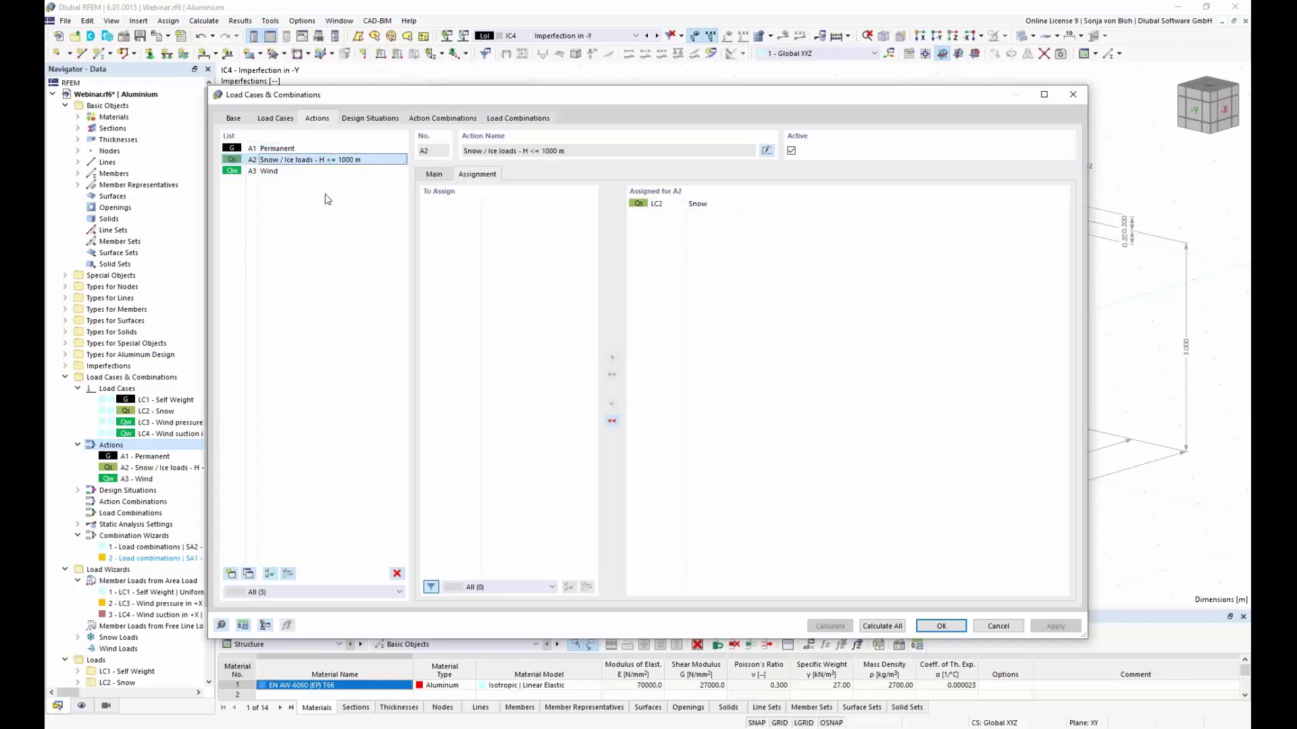
click(278, 172)
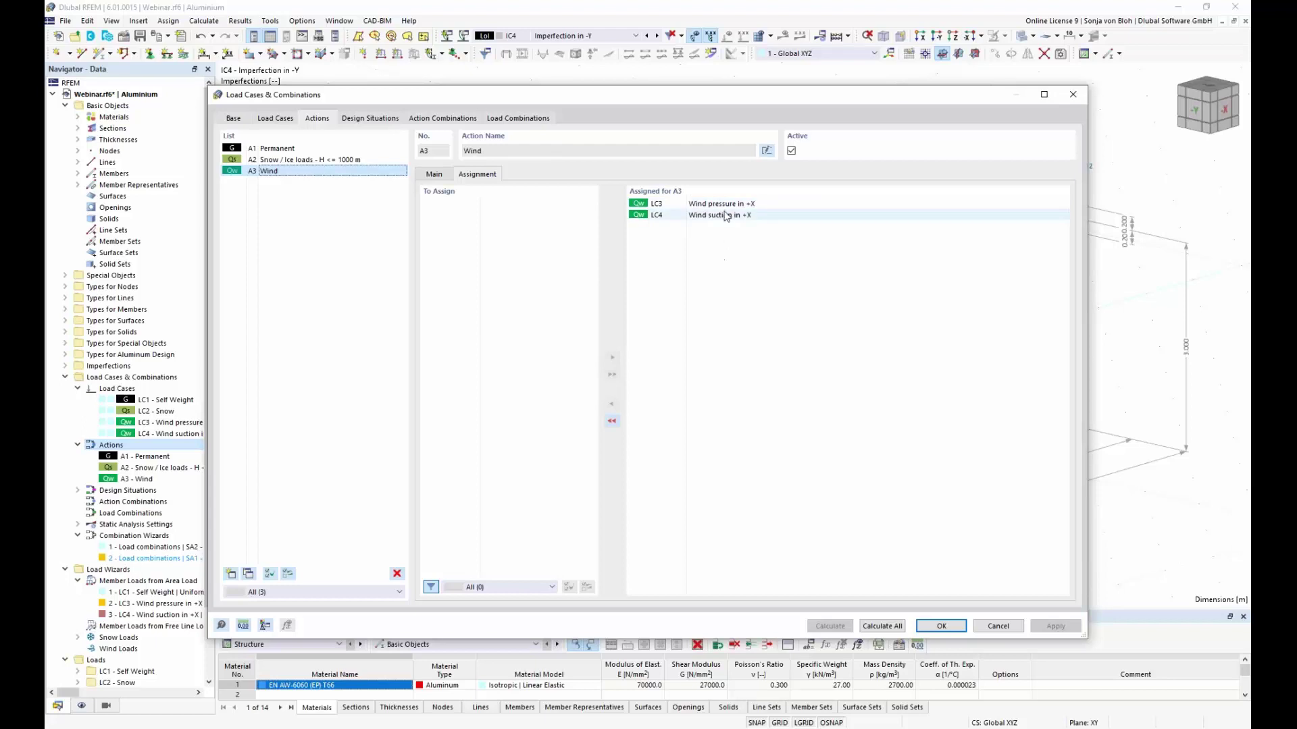
Step: Examine the action type options of action A3 Wind and keep Alternatively selected
click(435, 174)
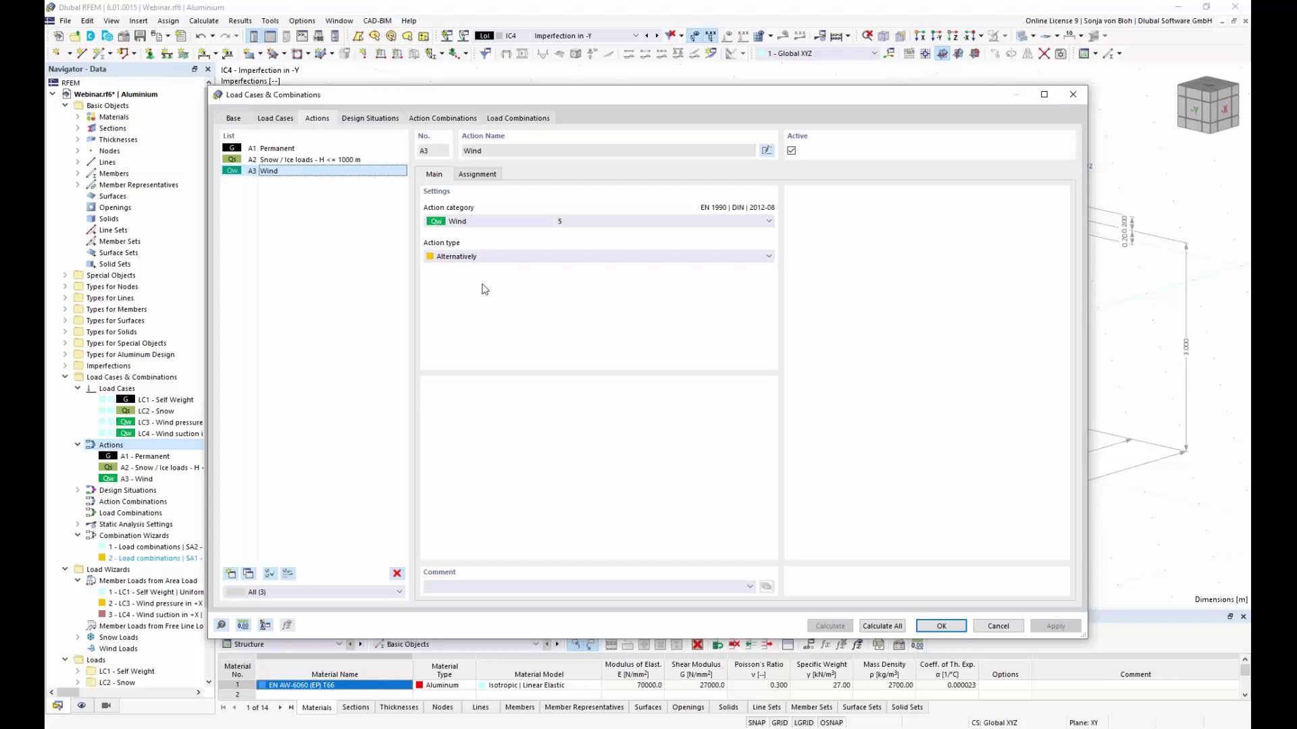
click(768, 257)
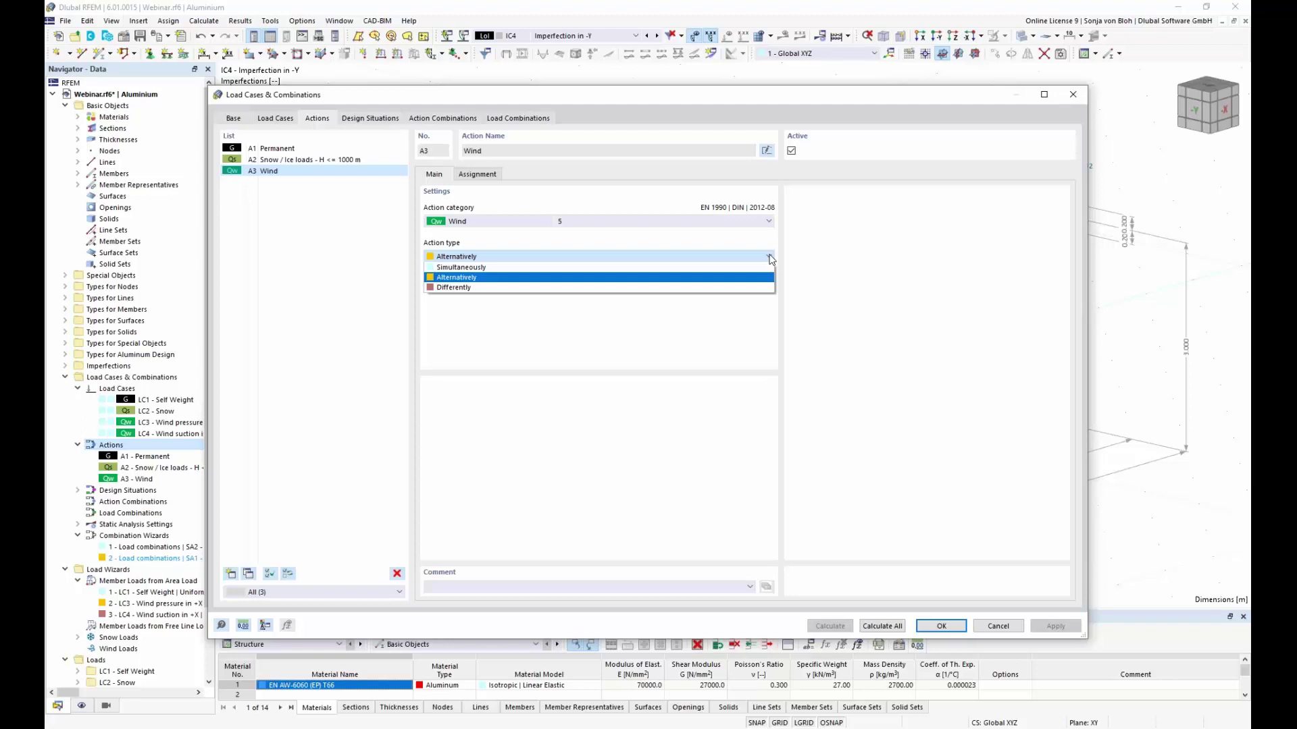
click(672, 278)
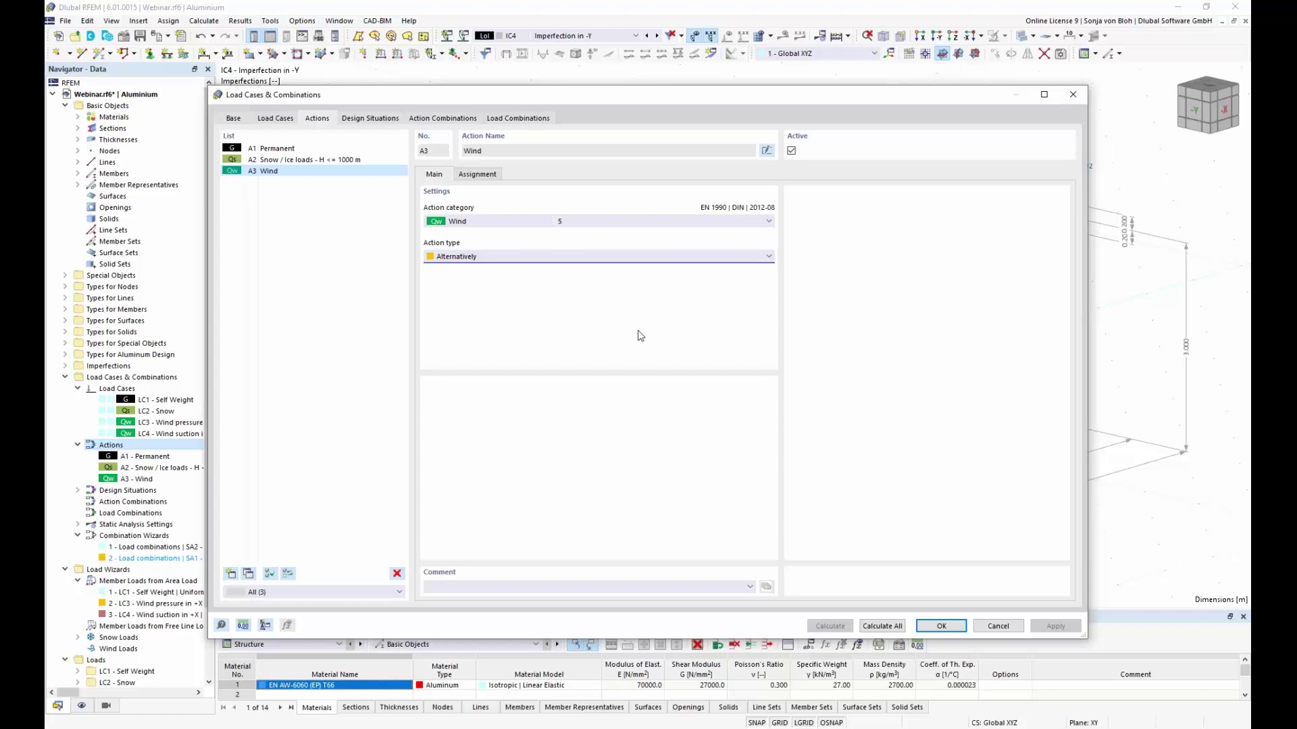
Step: Review design situations DS1 to DS4, the available design situation types and the combination rule for SLS - Quasi-permanent
click(382, 121)
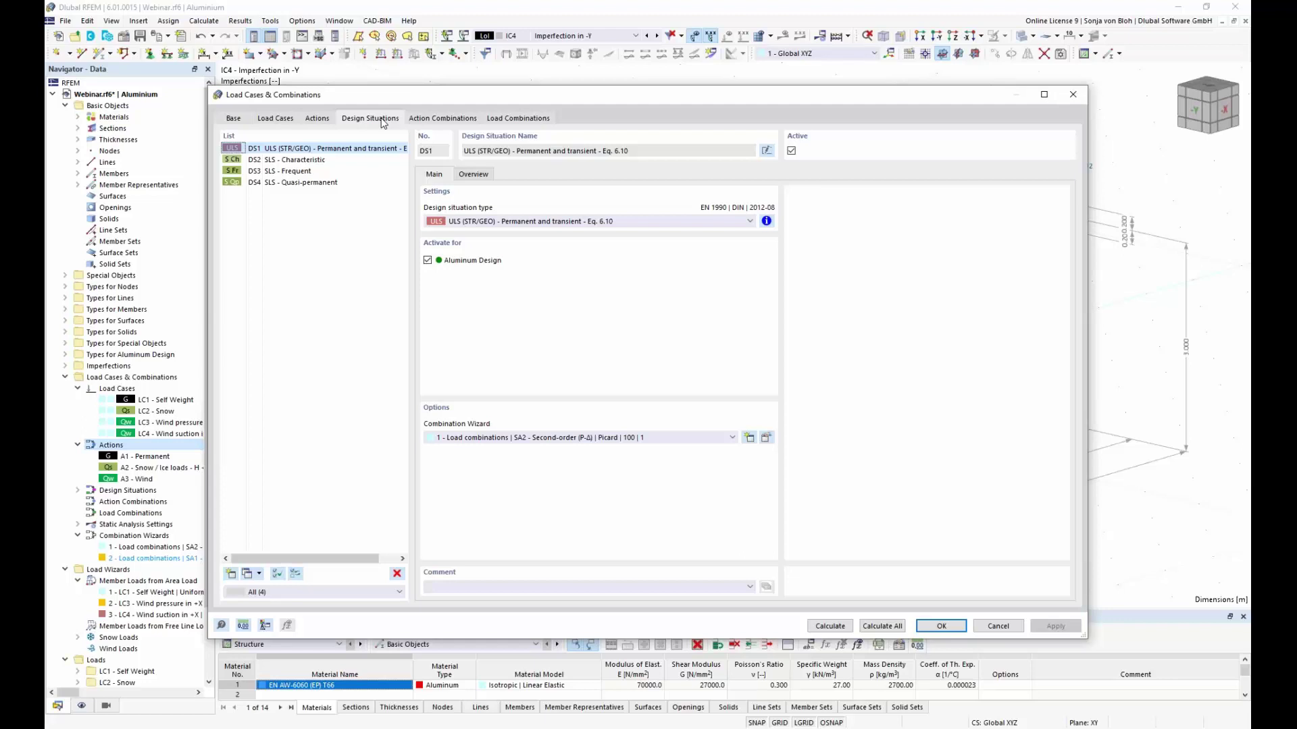
click(294, 161)
click(293, 171)
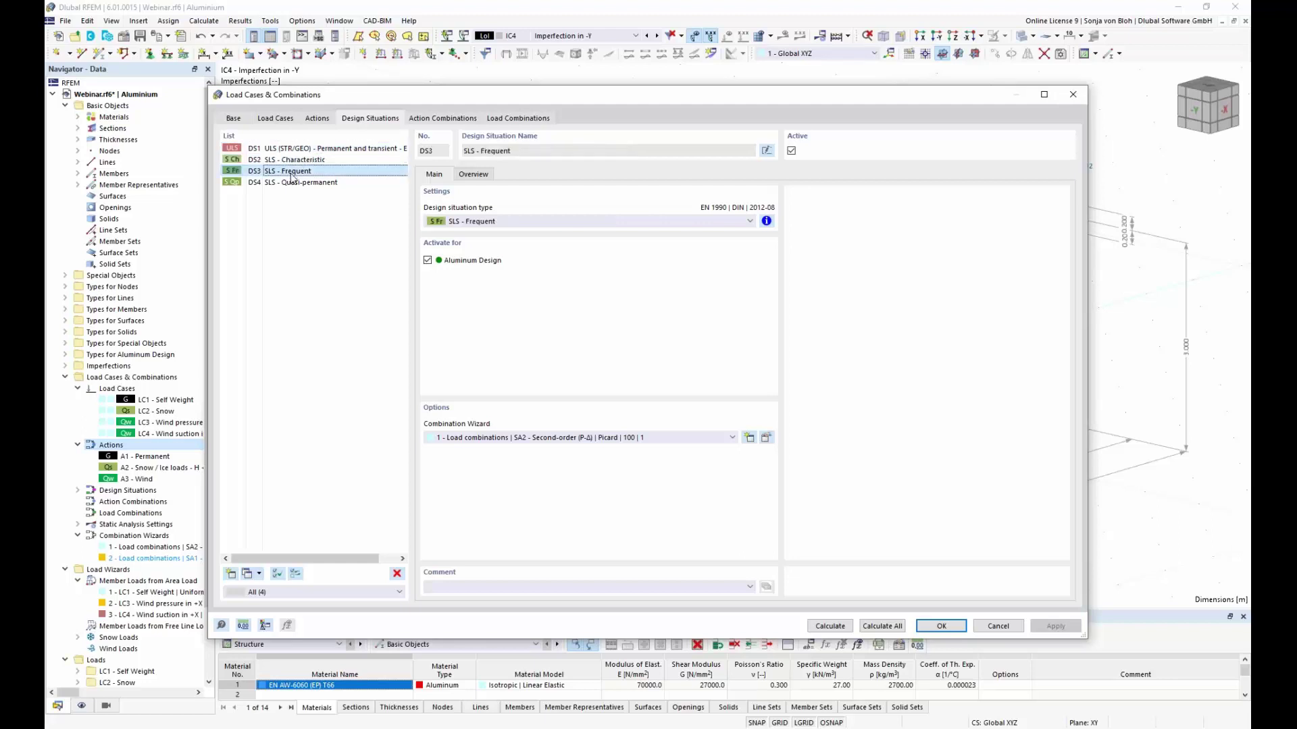
click(291, 184)
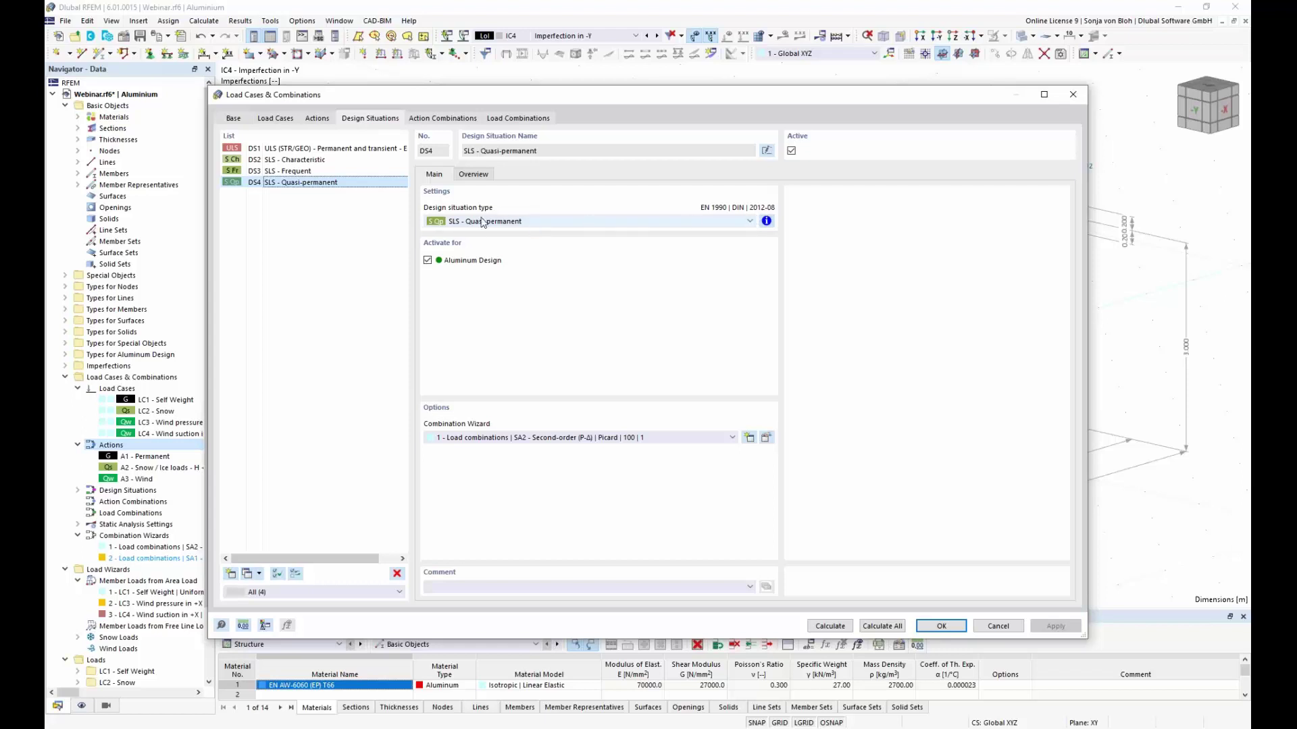
click(748, 222)
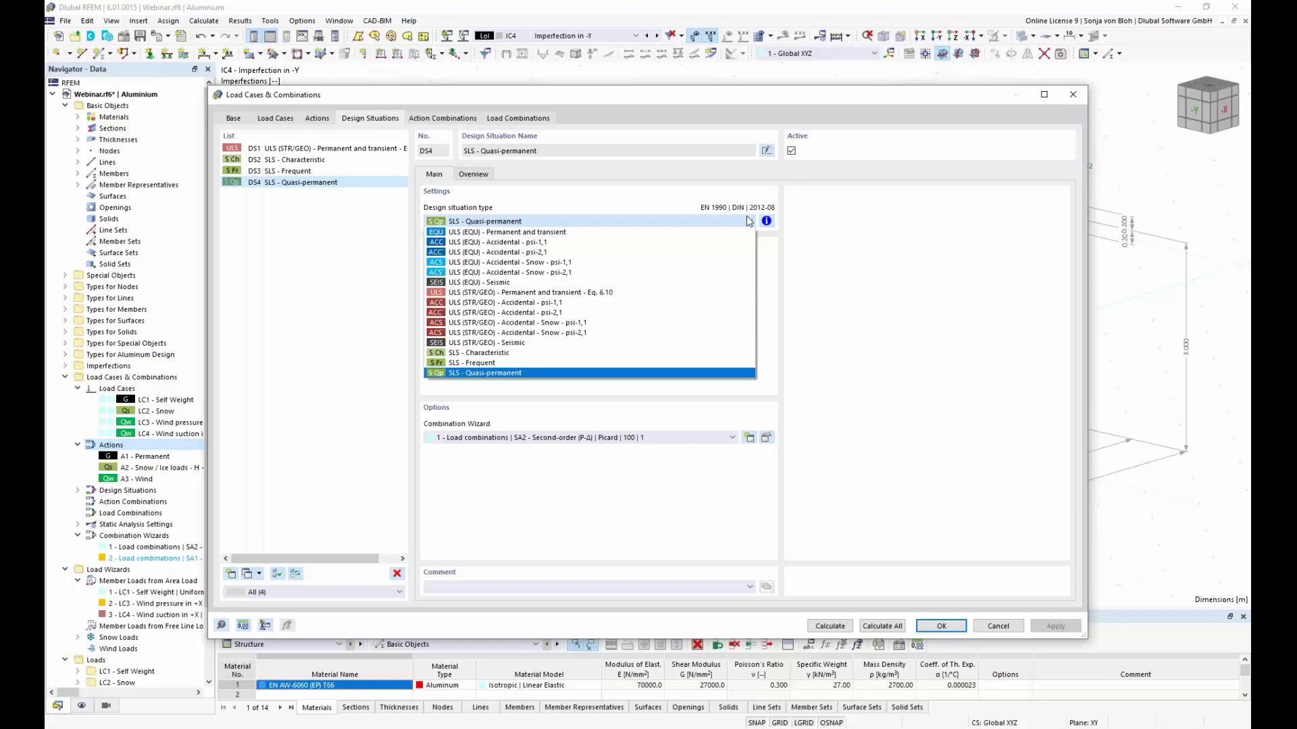
click(749, 221)
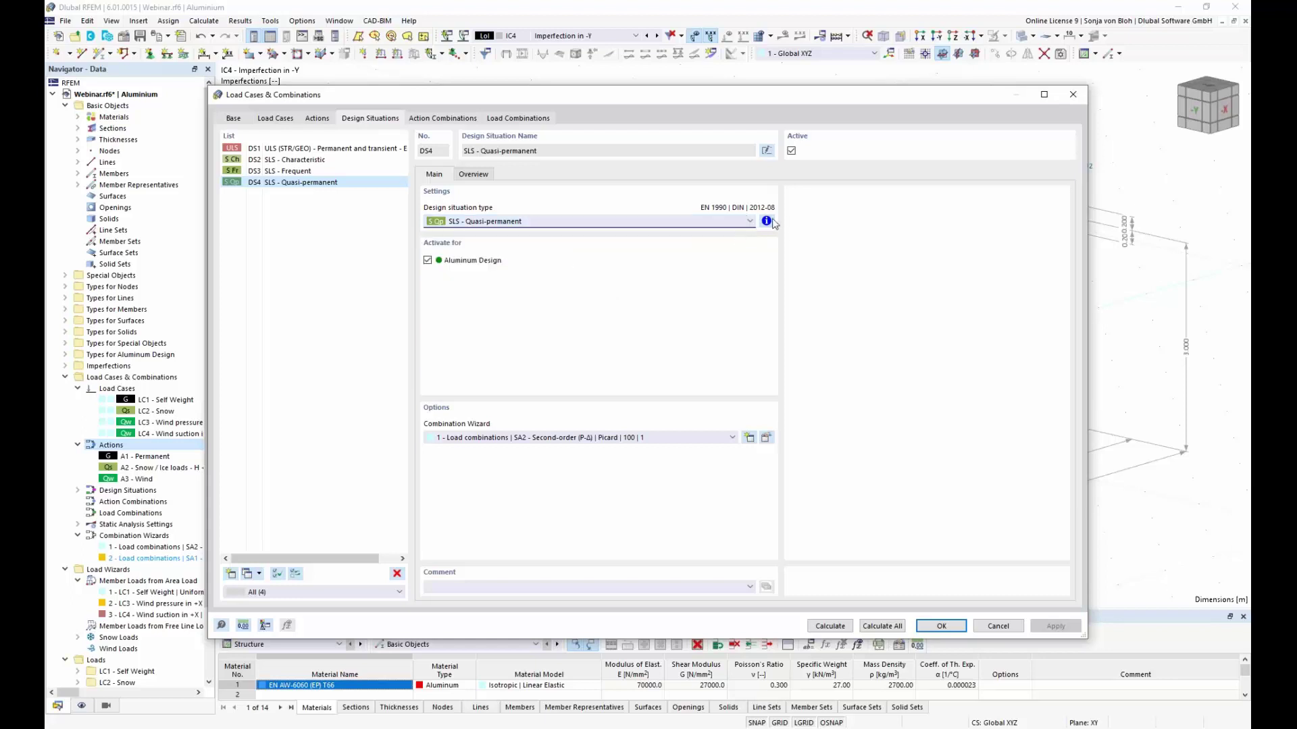
click(767, 221)
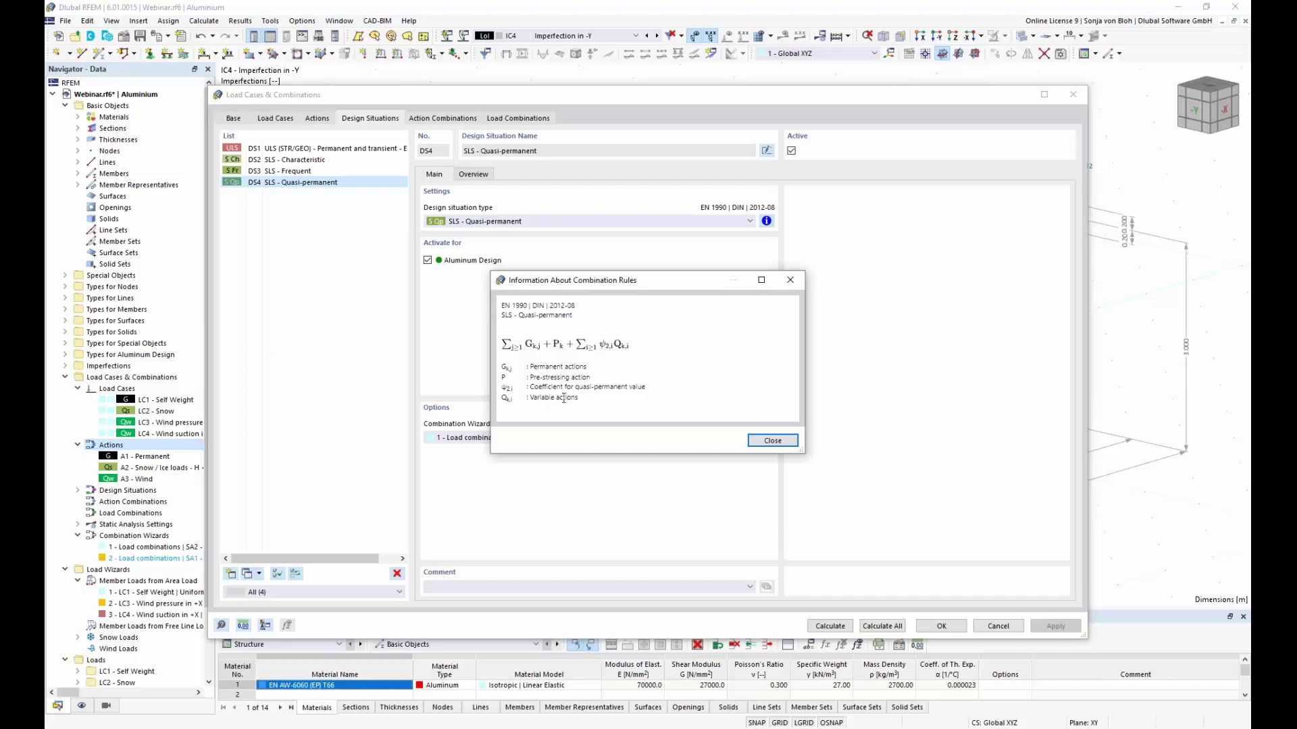
click(770, 441)
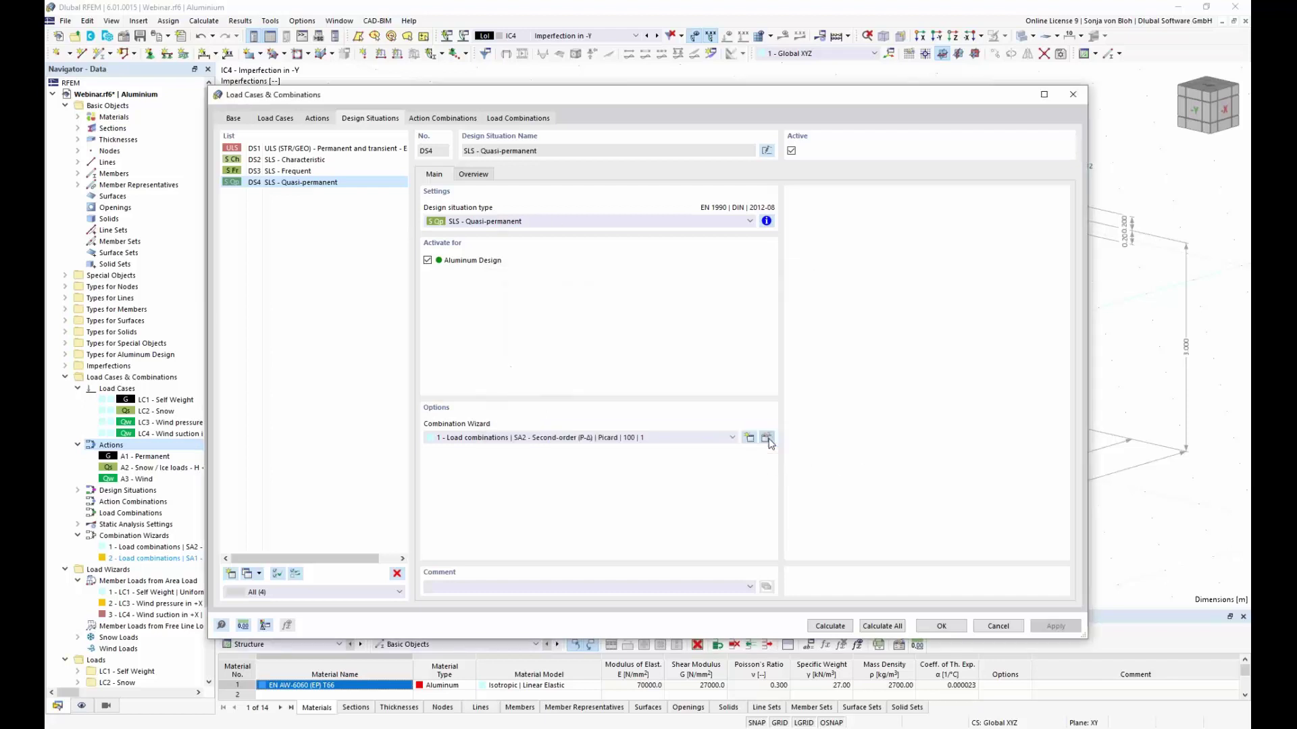
Step: Generate the load combinations from the design situations and confirm the load cases and combinations settings
click(544, 118)
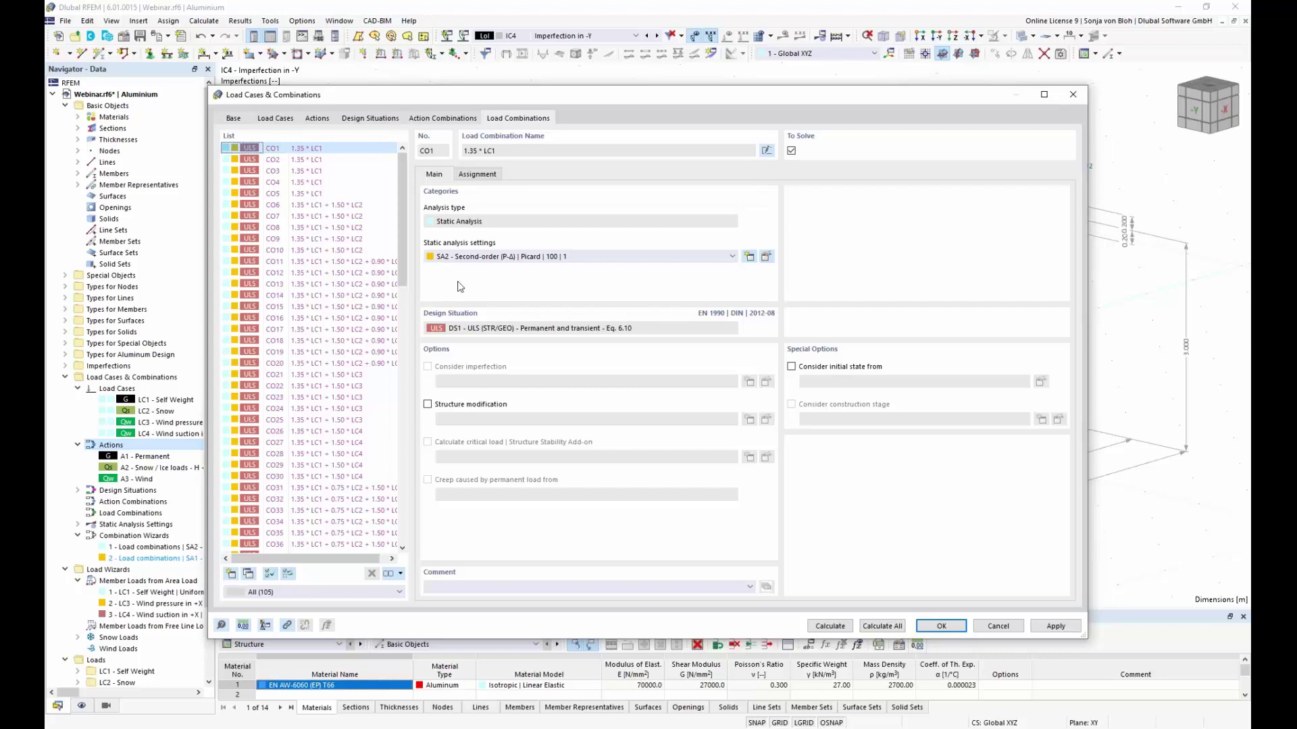
click(943, 627)
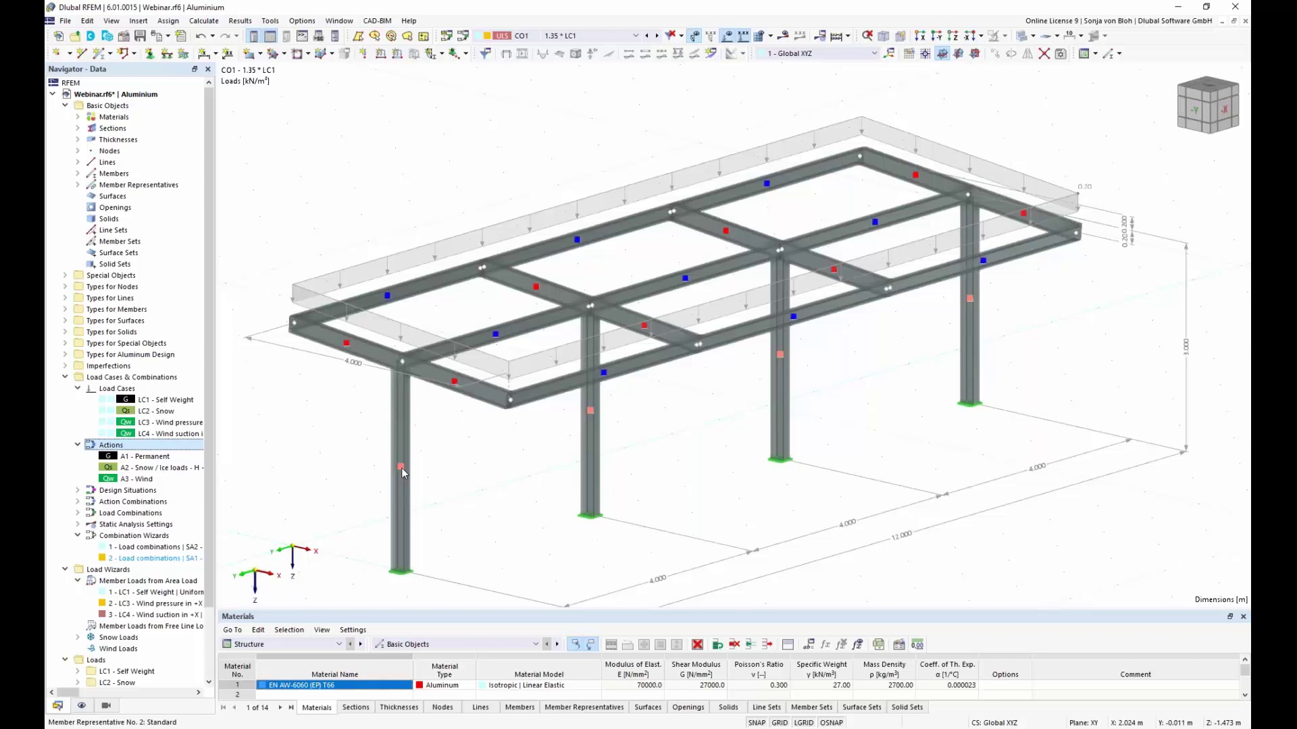
Step: Give the member representative of the four columns the user-defined name "Columns"
mouse_move(401, 467)
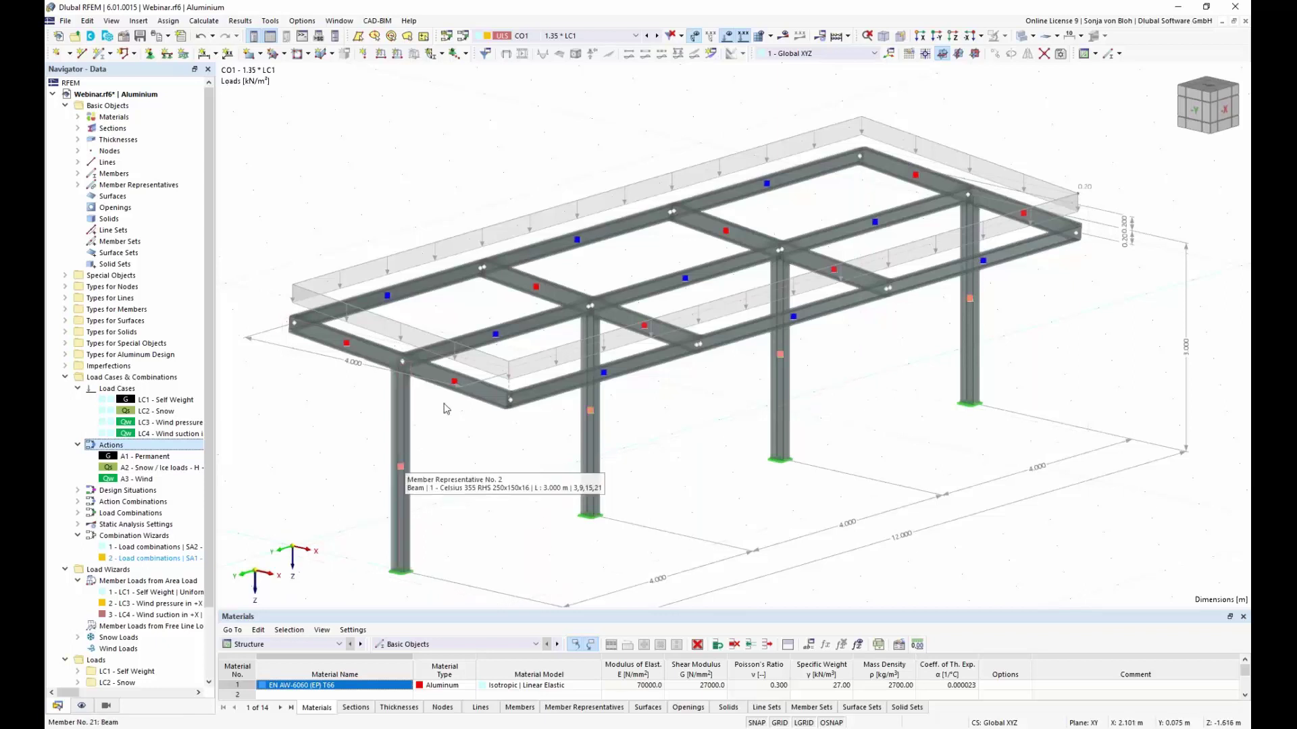
mouse_move(496, 338)
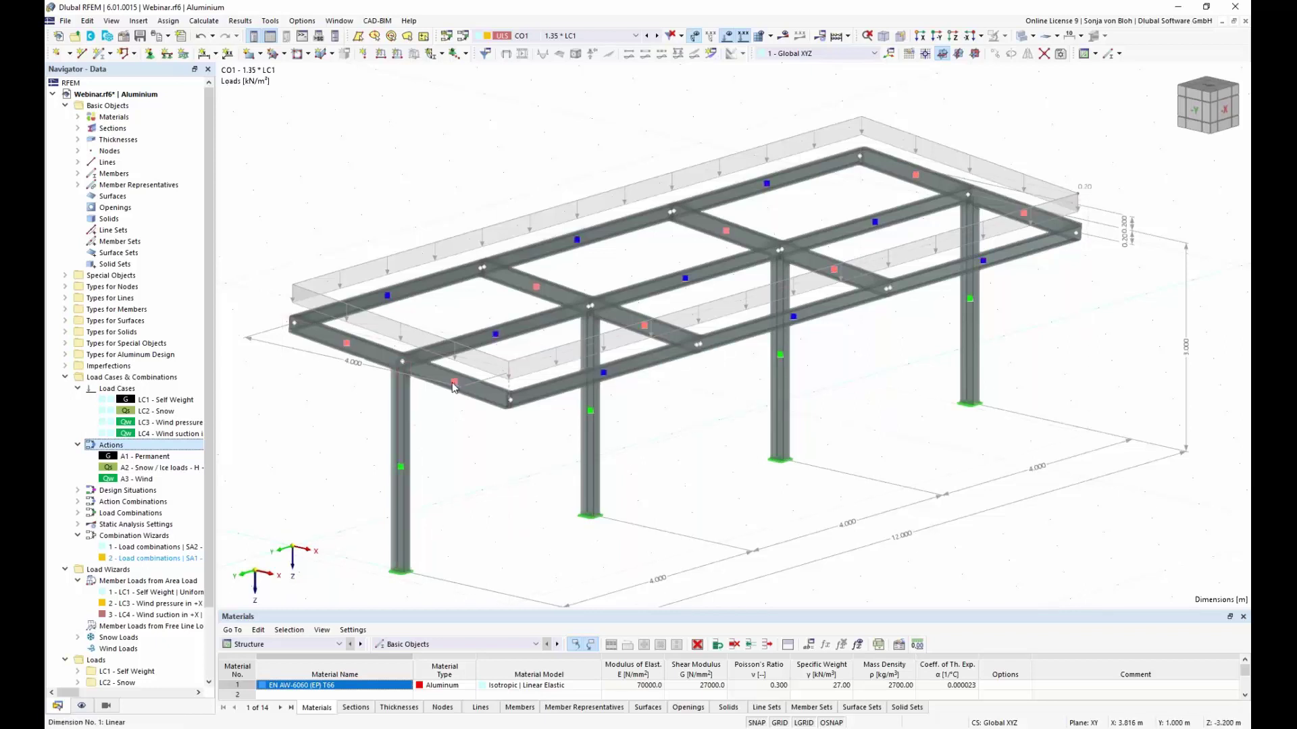
click(499, 345)
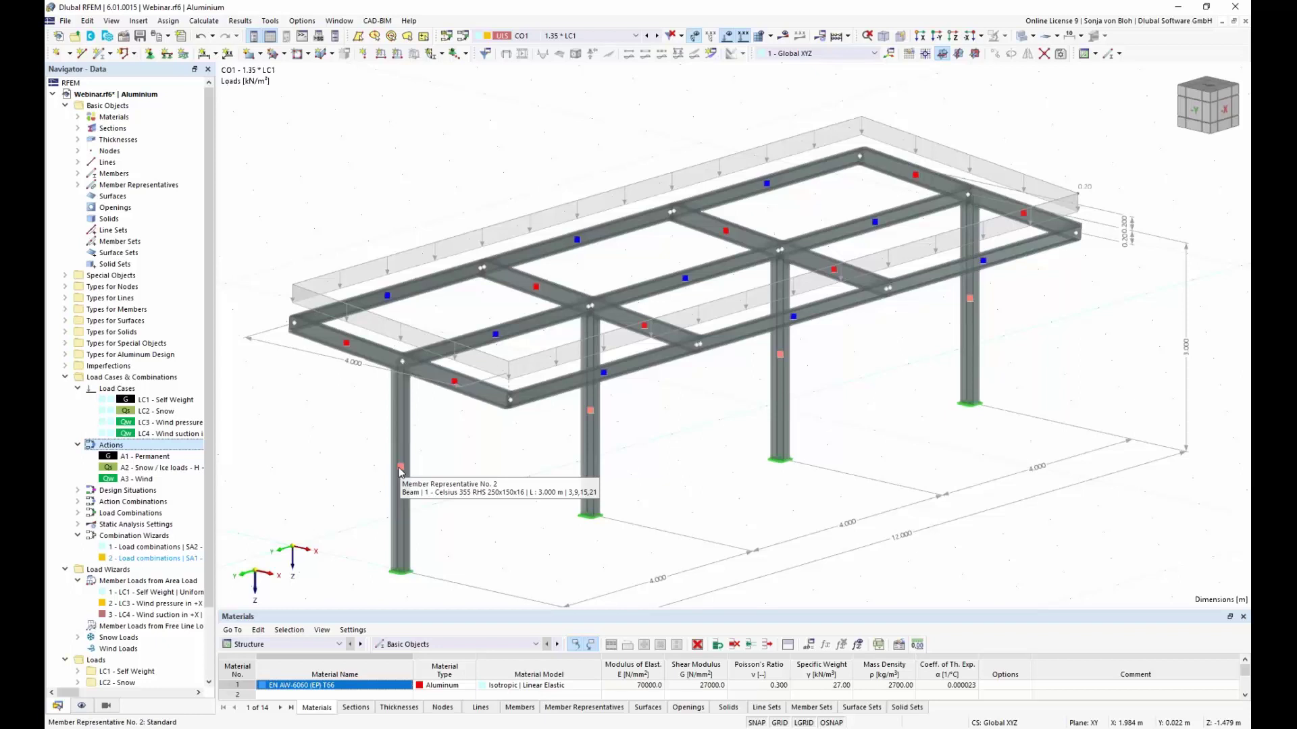
double_click(400, 471)
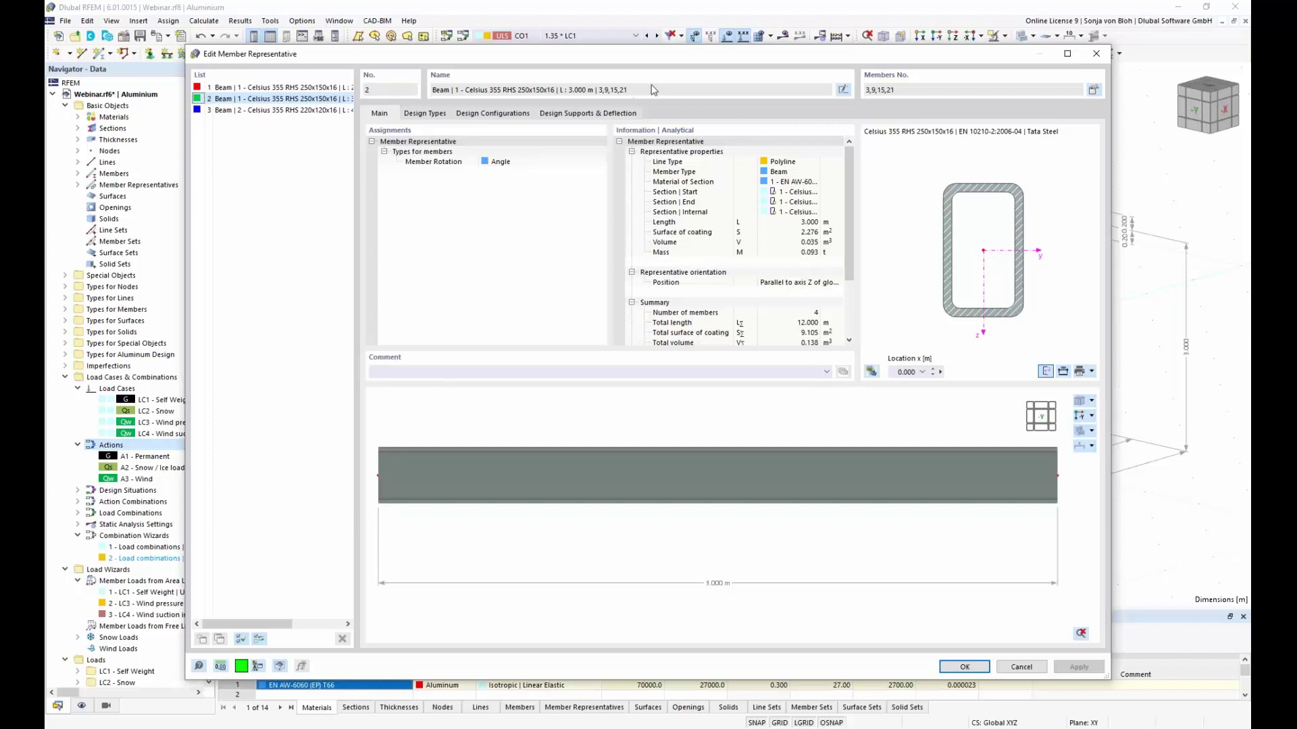
click(843, 89)
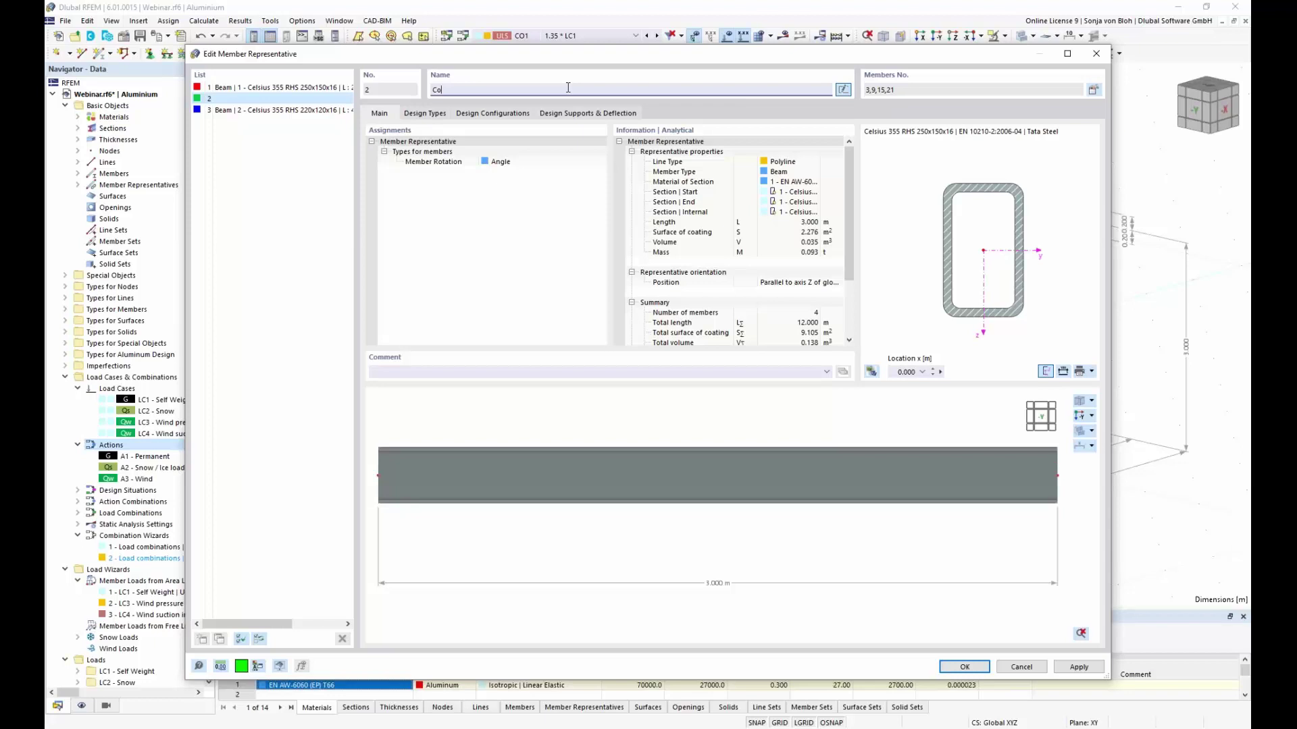
text(Columns)
Step: Rename member representative 1, covering the crosswise roof beams, as "Members", with the dialog moved clear of the model
click(290, 87)
drag(470, 54, 509, 424)
click(883, 460)
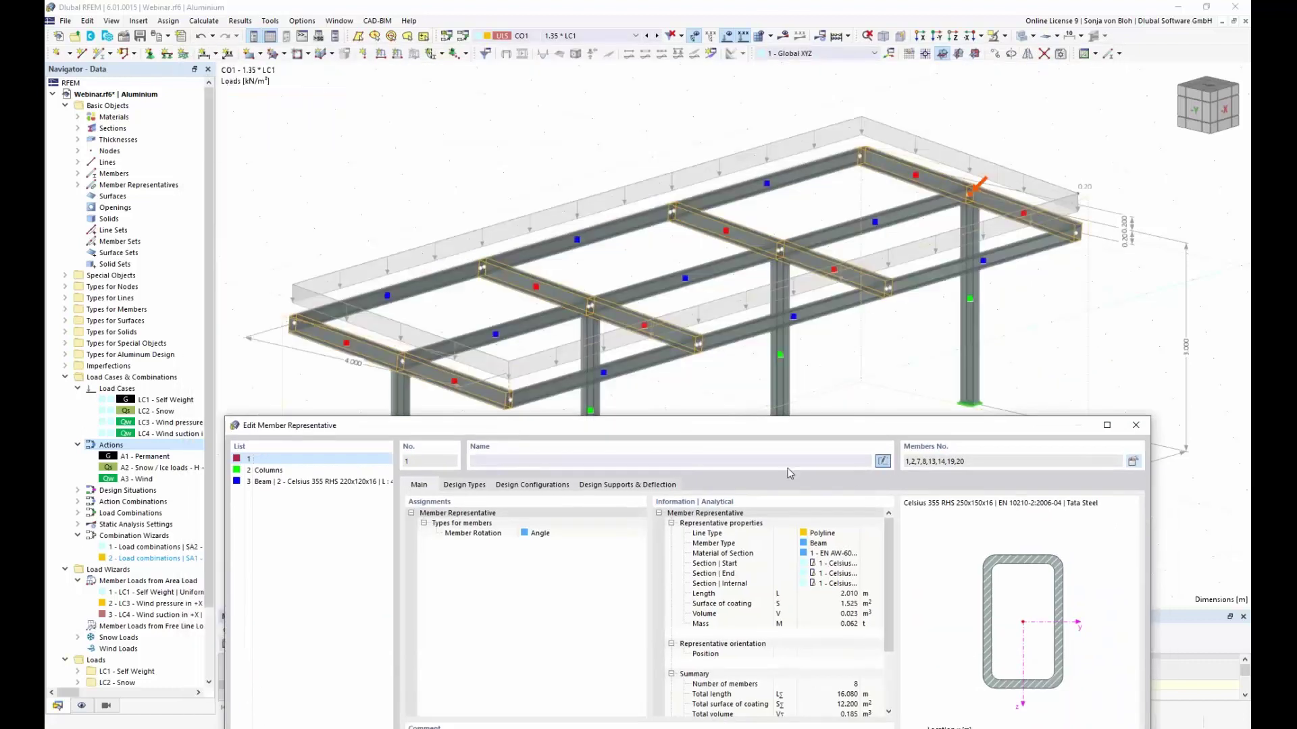
click(599, 461)
text(Members)
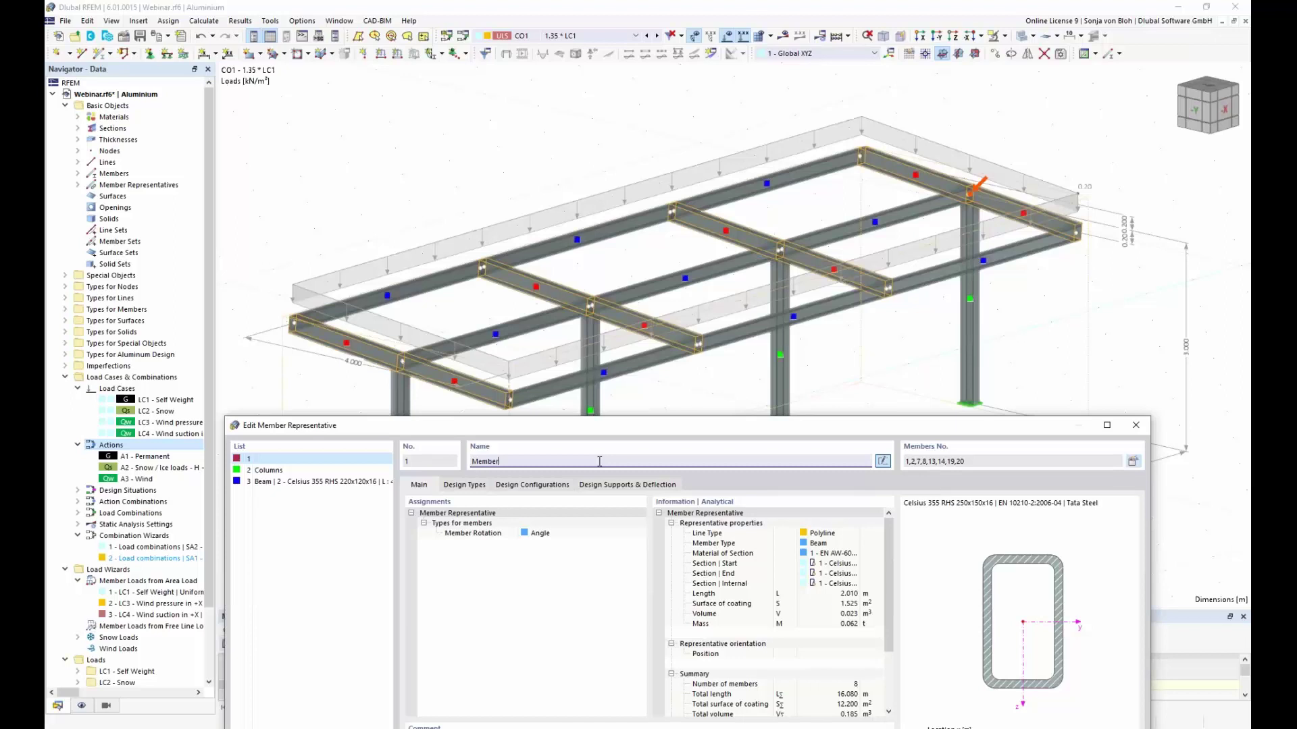
Step: Give member representative 3, covering the lengthwise roof members, the user-defined name "Purlins"
click(321, 483)
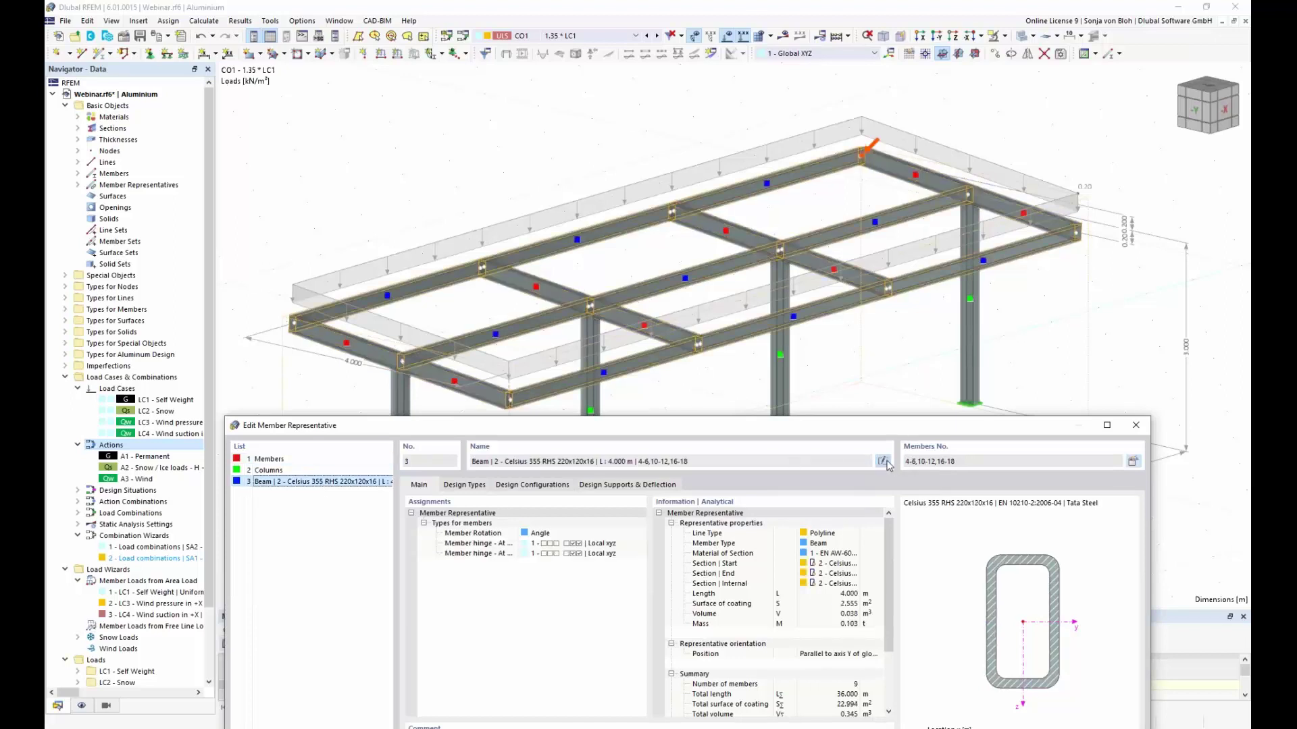
click(883, 461)
text(Purlins)
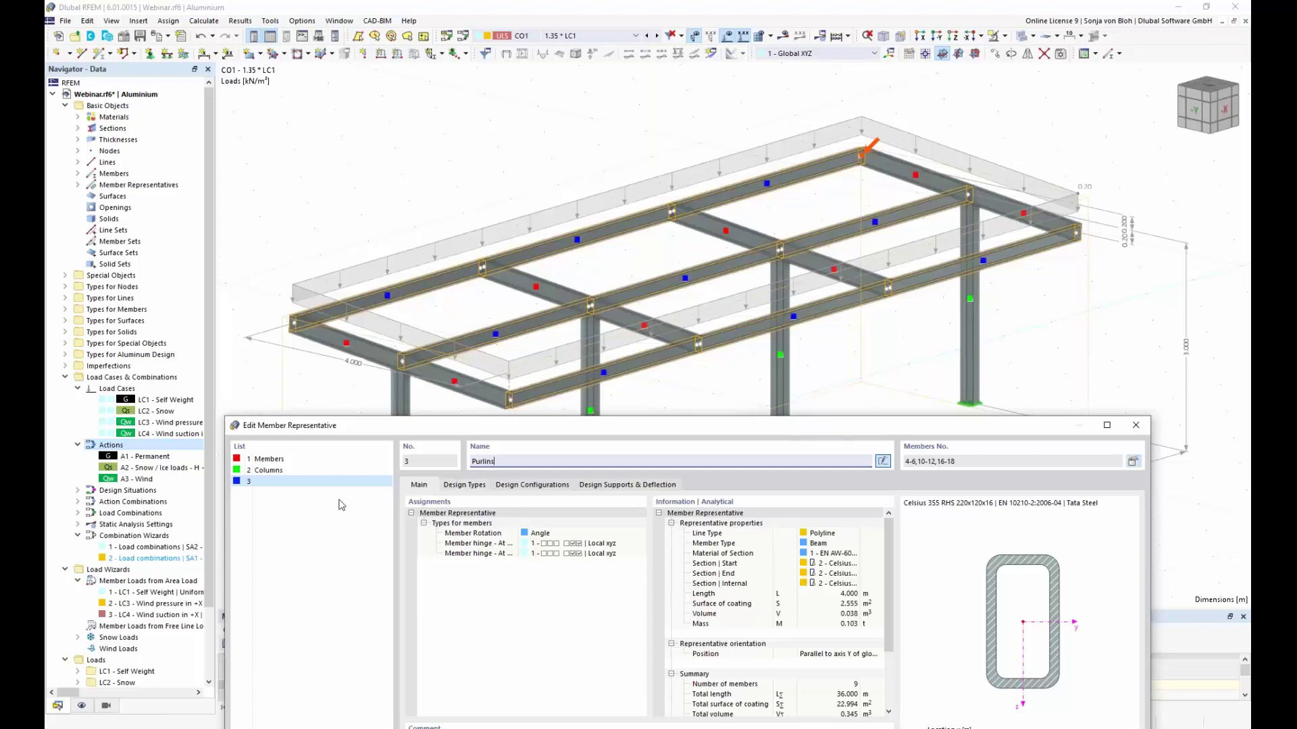
Step: Create new effective lengths for the Columns representative, excluding torsional buckling and lateral-torsional buckling
click(276, 470)
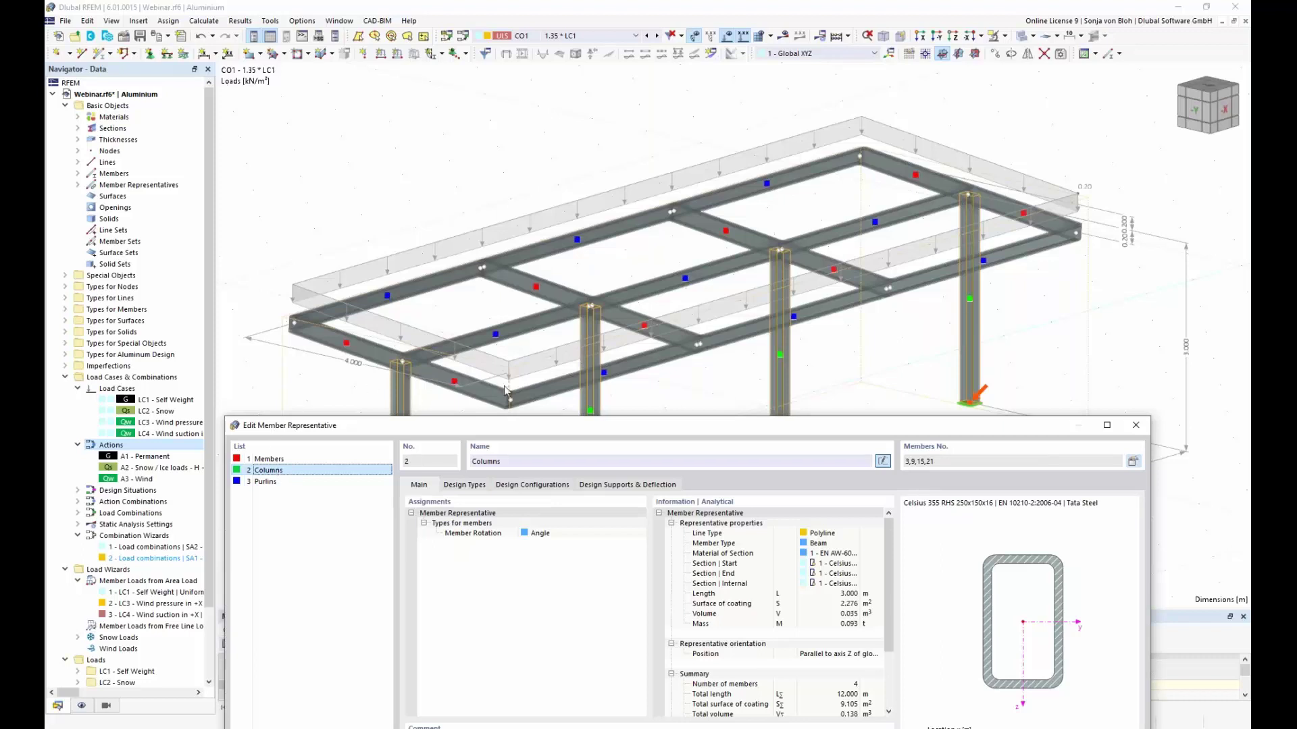
drag(520, 420, 522, 139)
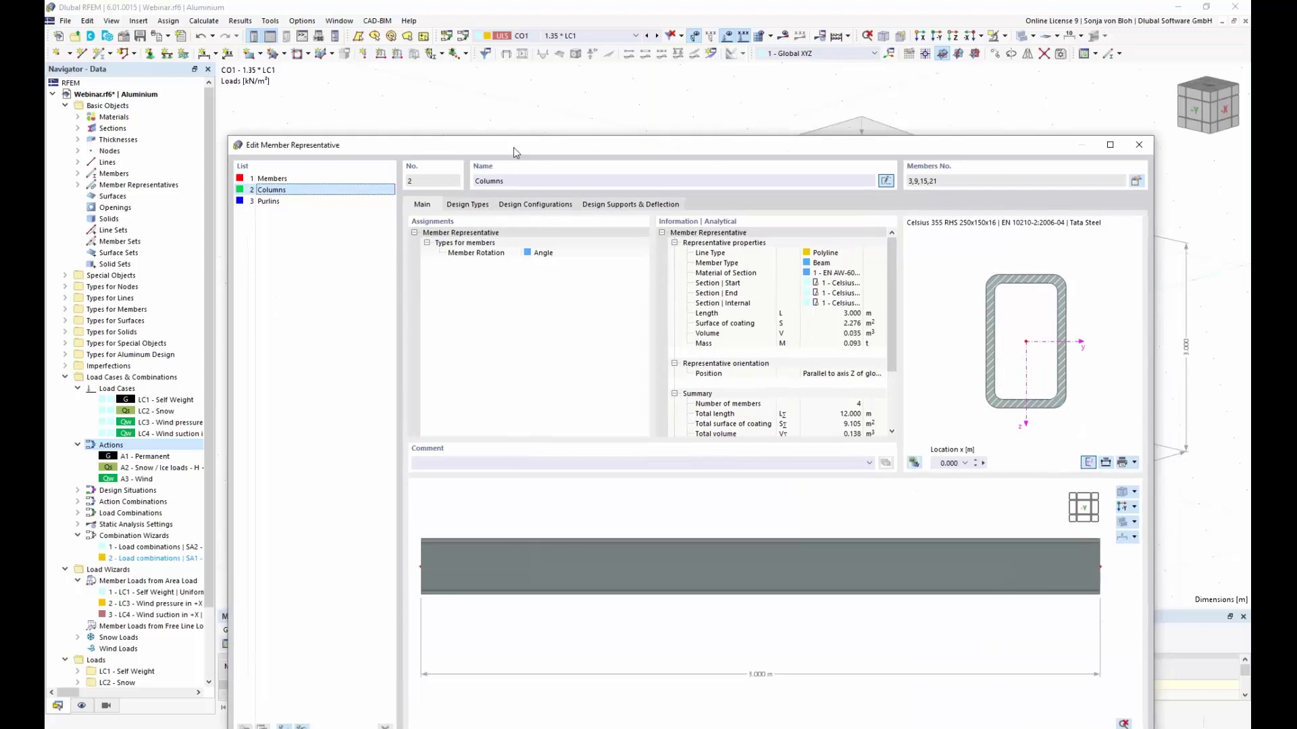
click(468, 205)
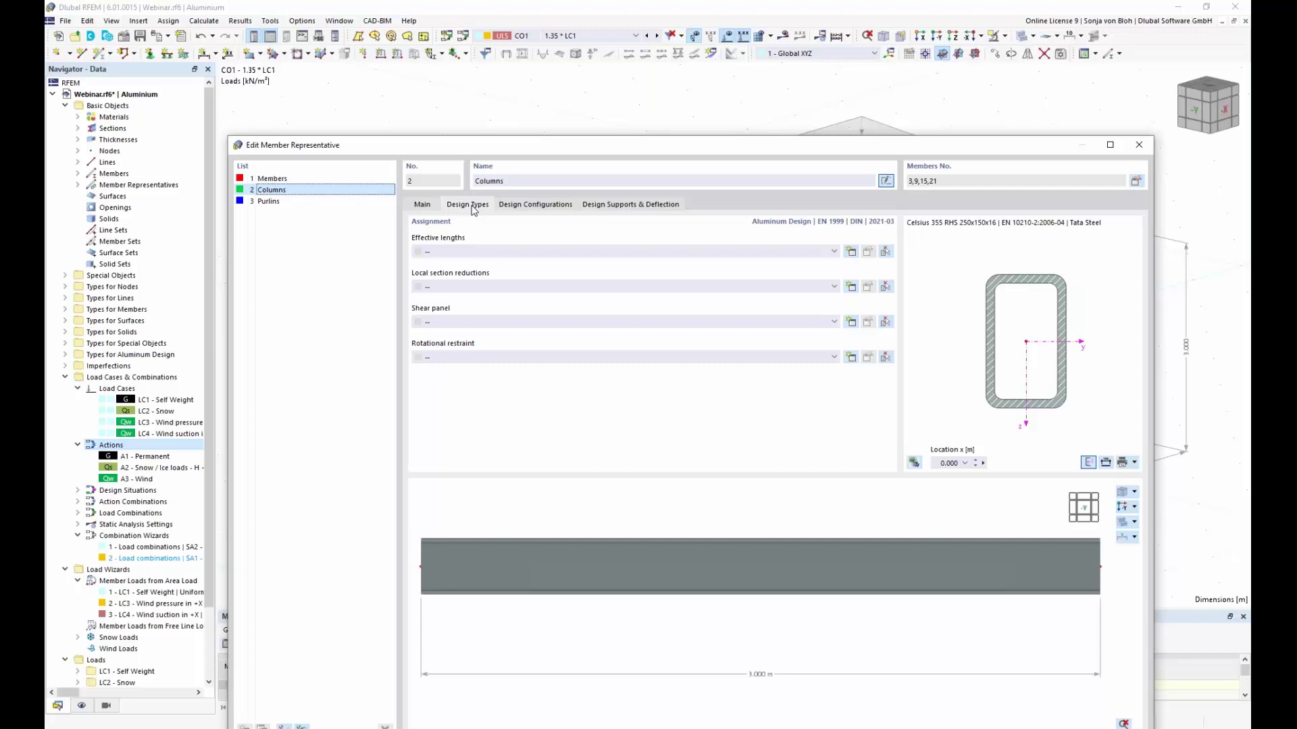
click(851, 252)
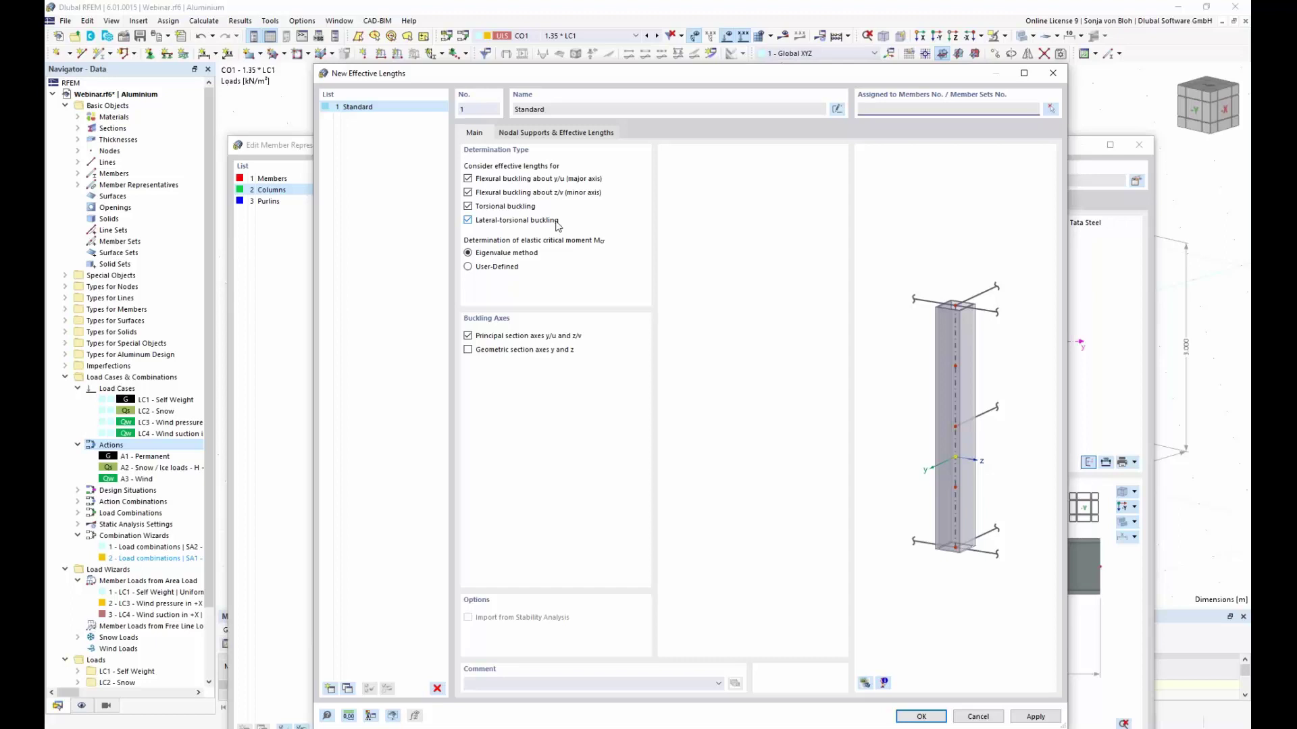
click(467, 206)
click(467, 220)
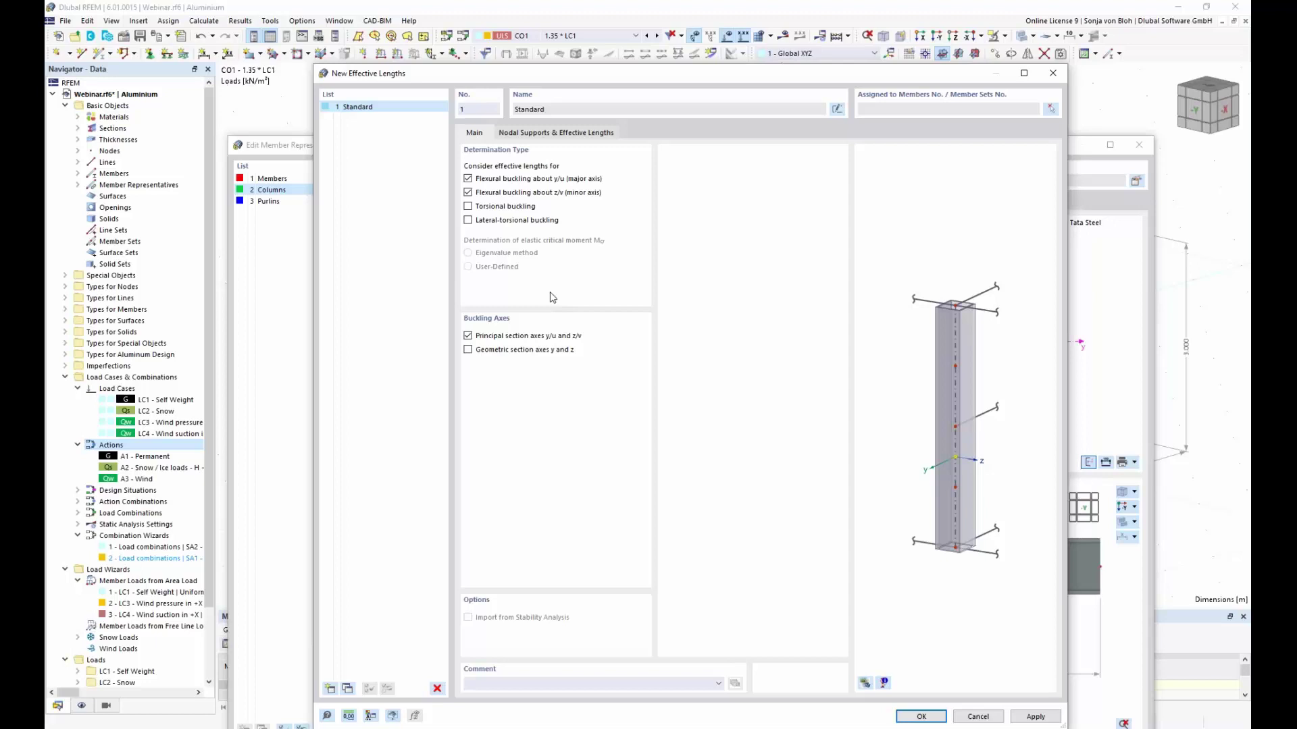
Step: Release the end node's nodal support in z/v and y/u for the columns' effective lengths and confirm the definition
click(583, 133)
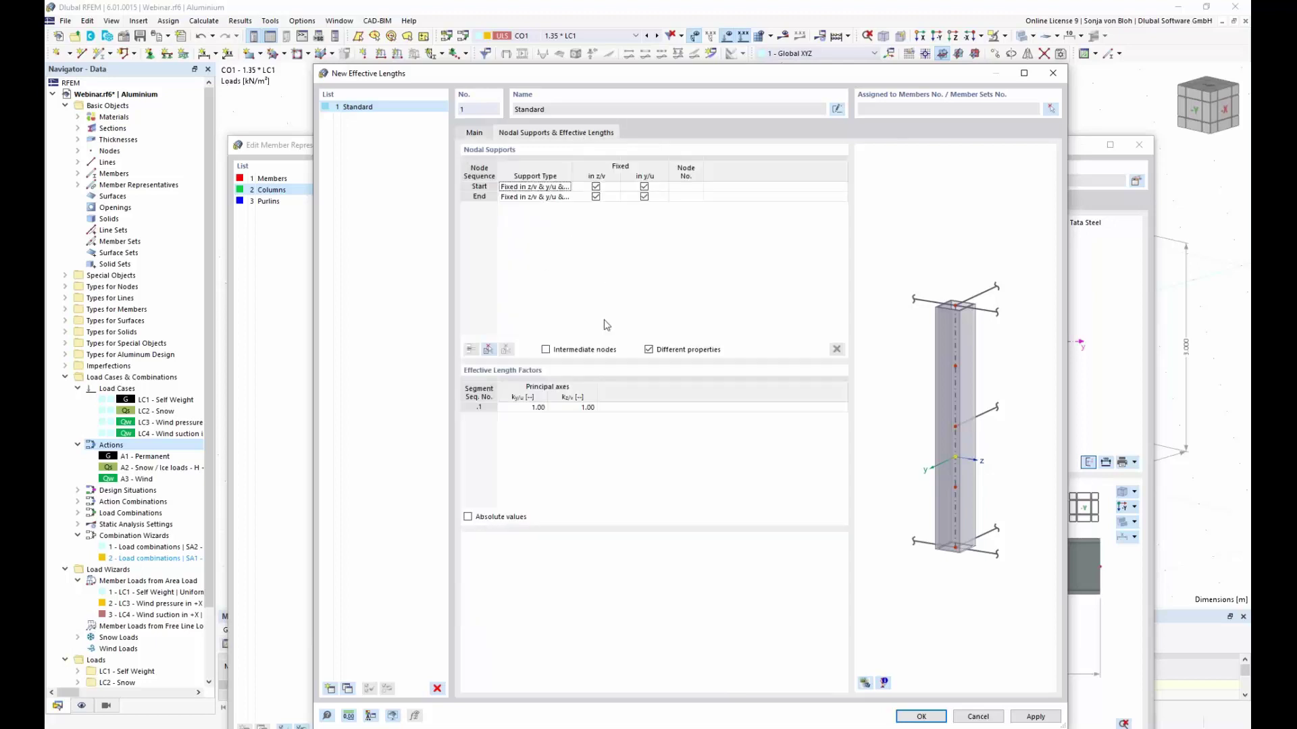
click(596, 197)
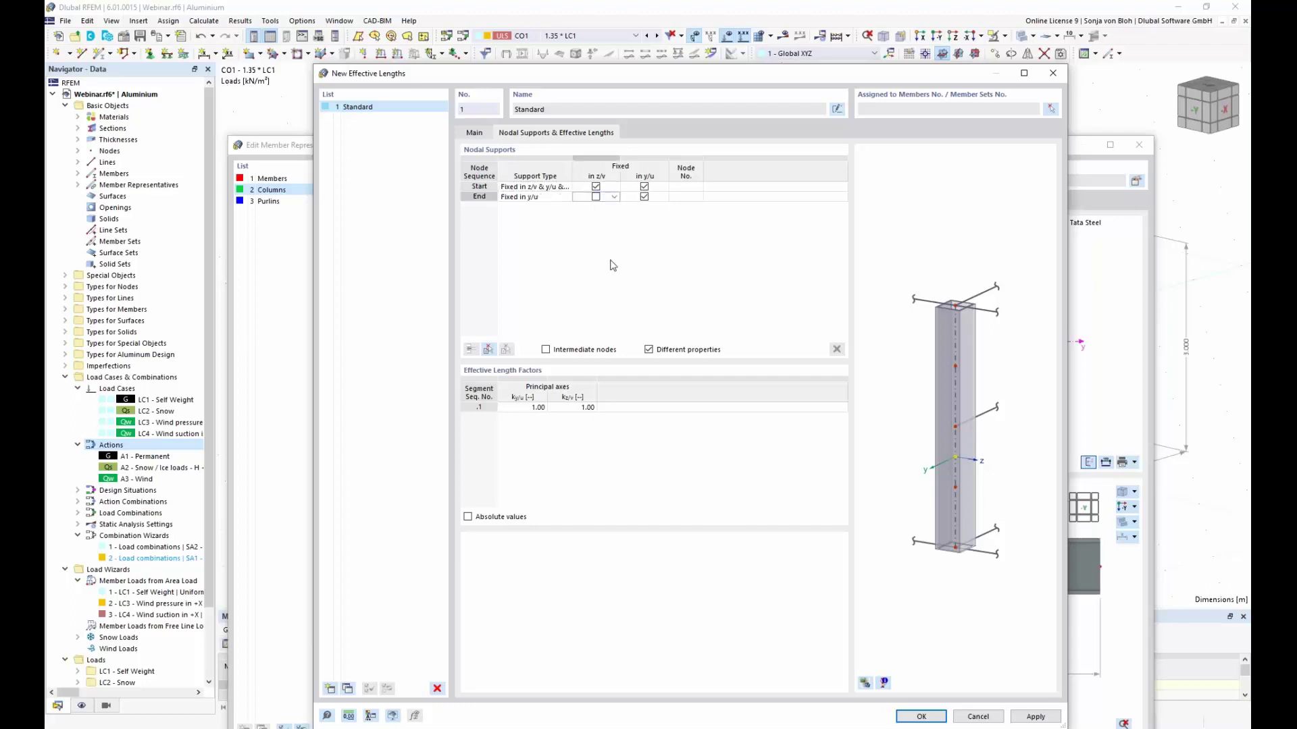
click(644, 196)
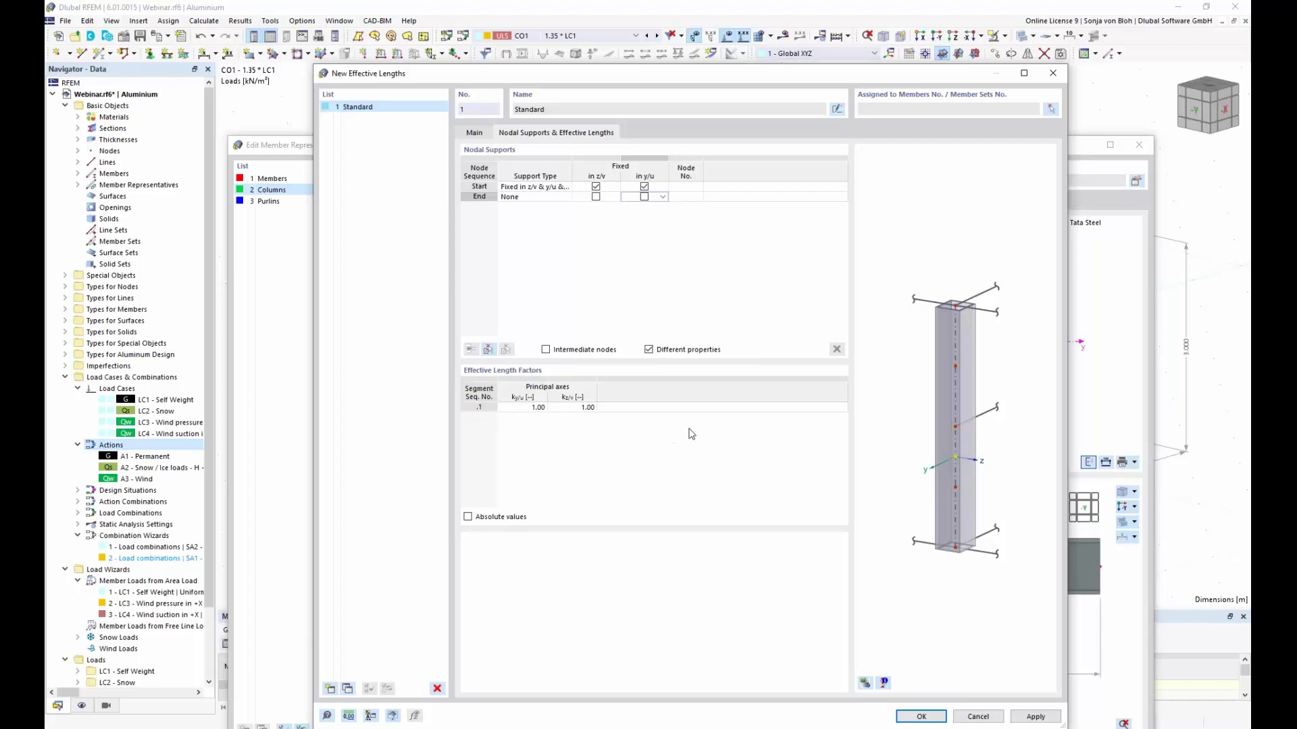
click(921, 716)
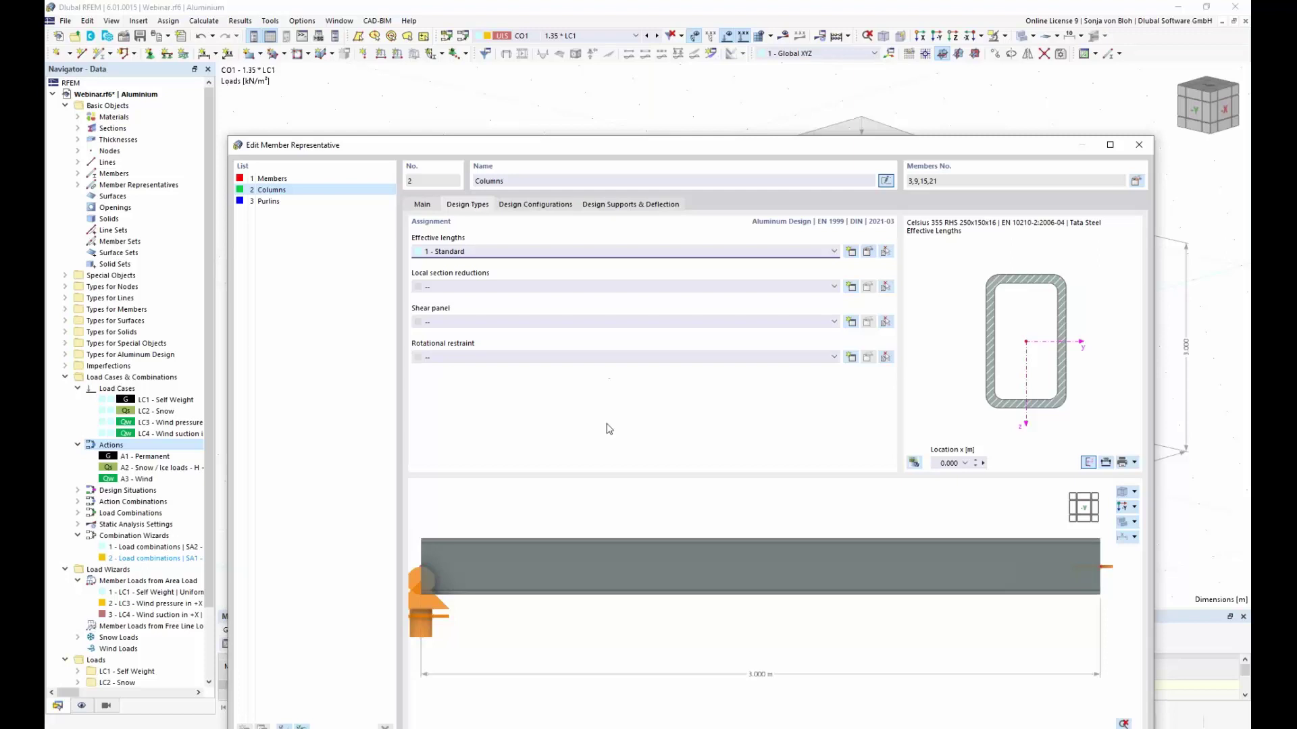
Step: Rename the default ultimate configuration used by the Columns representative as "Columns"
click(545, 205)
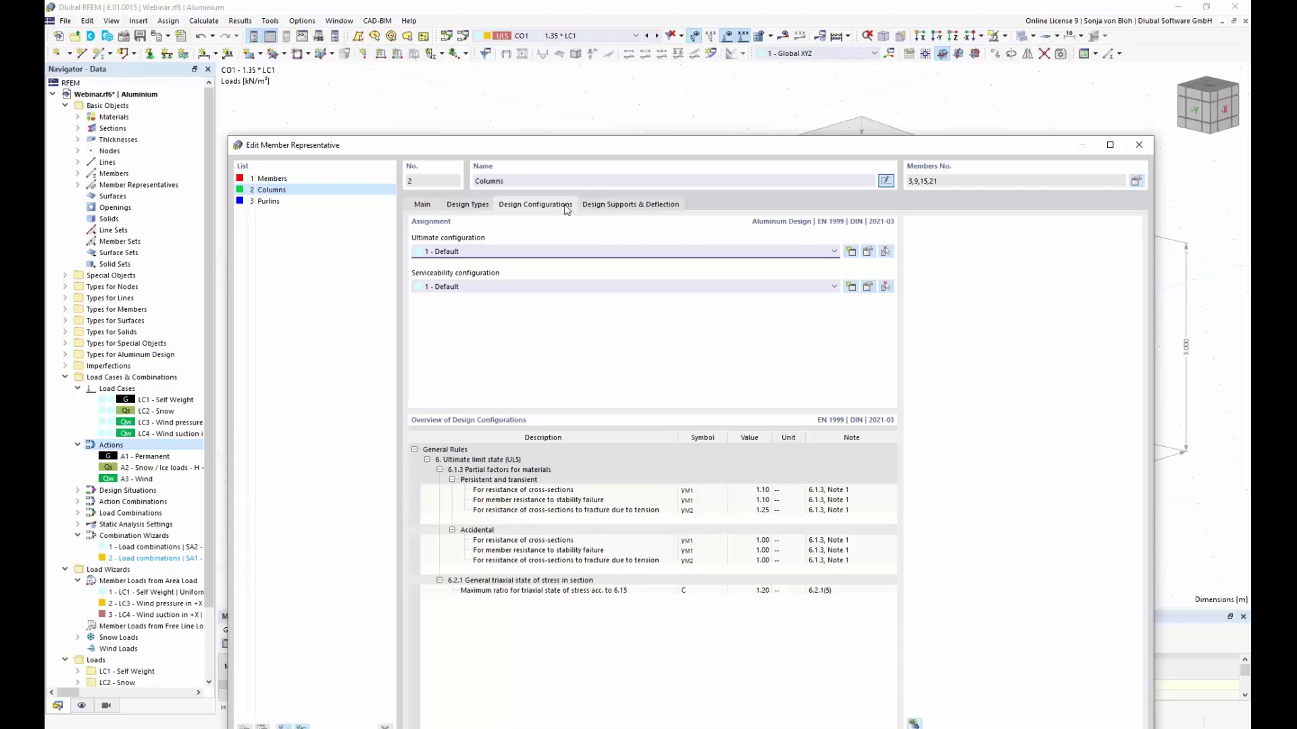
click(868, 253)
drag(570, 129, 646, 365)
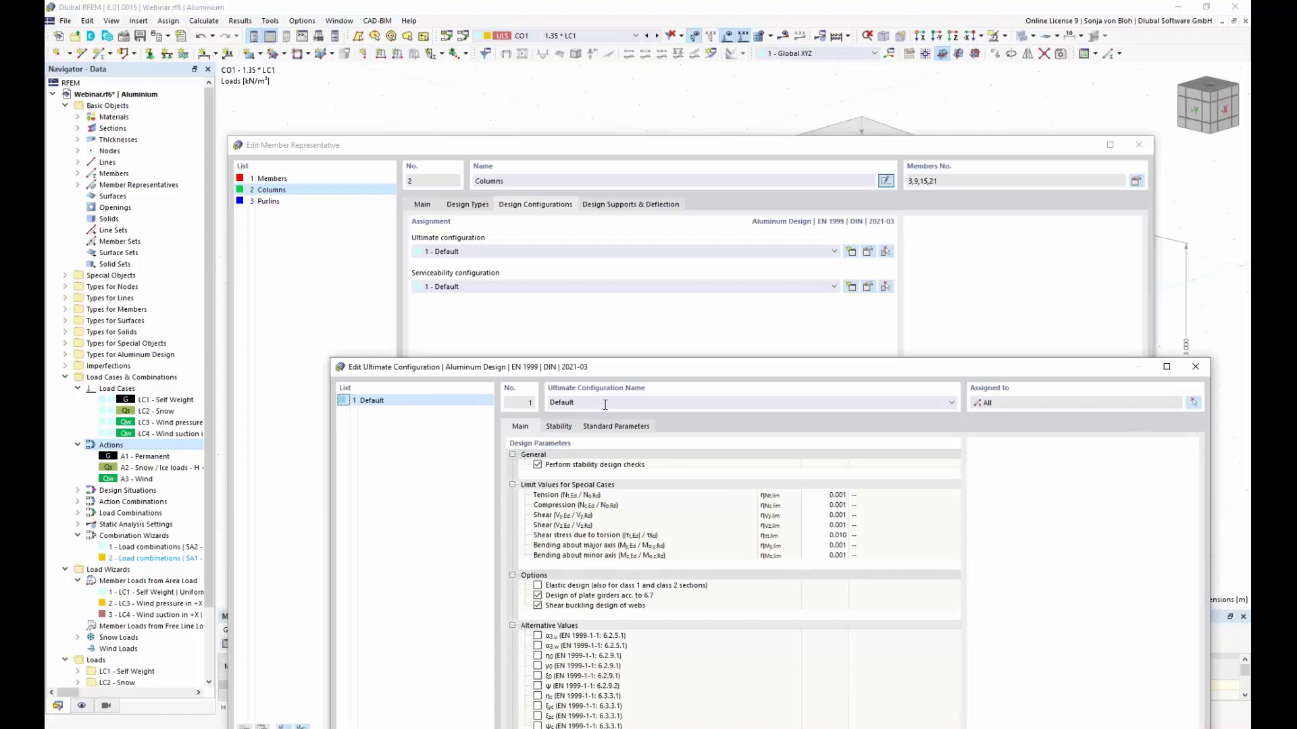
click(600, 403)
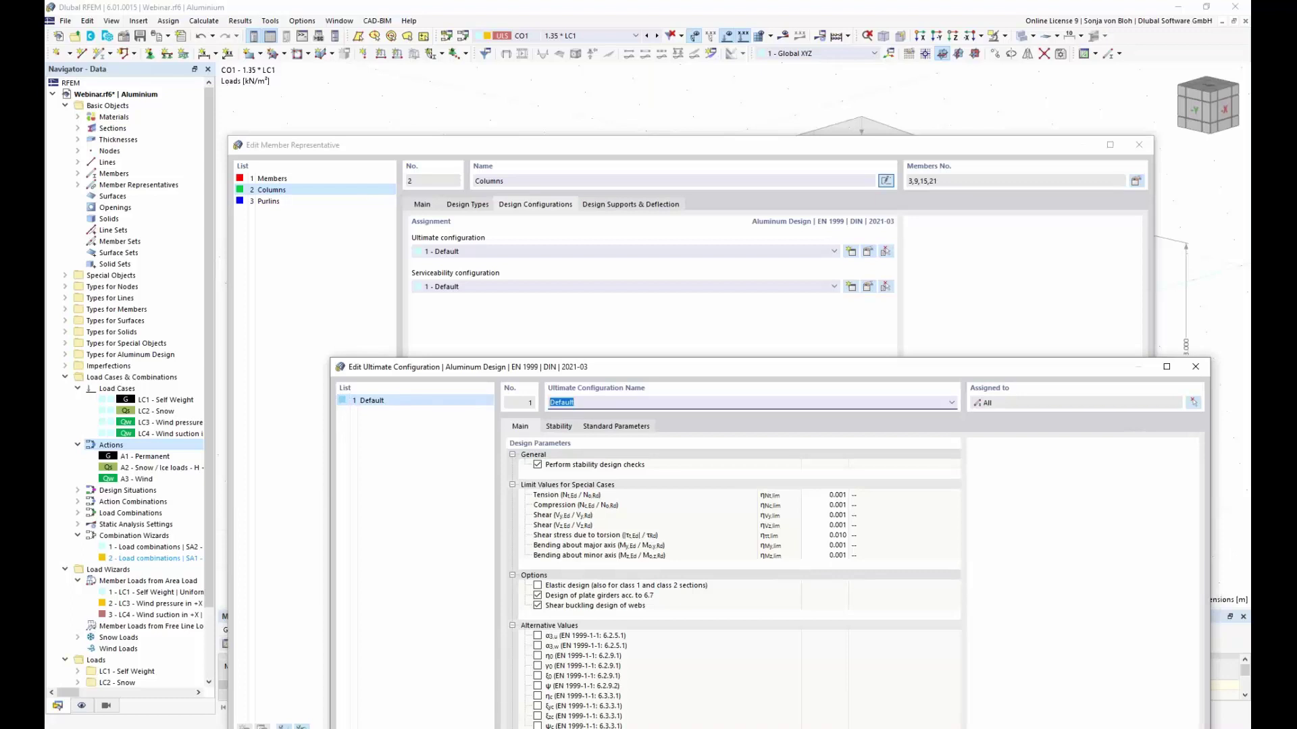
text(Columns)
drag(586, 367, 568, 140)
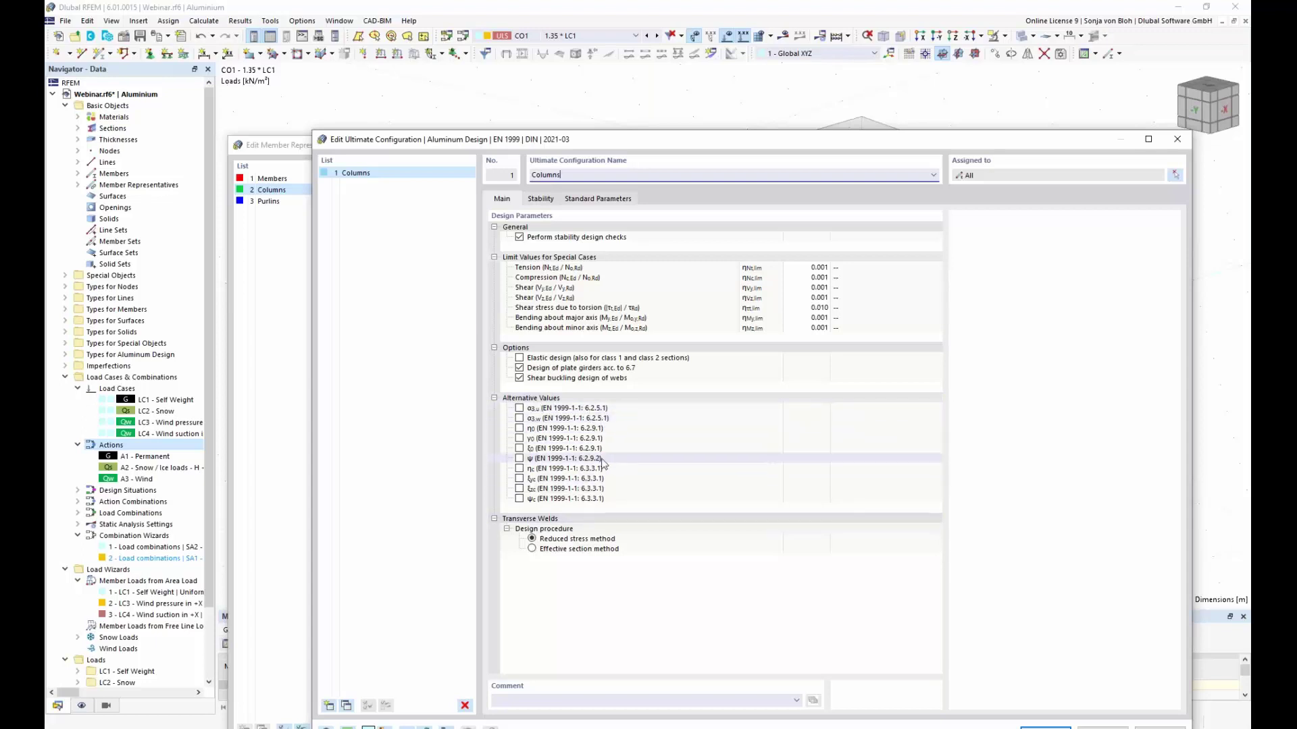
Step: Review the stability and main design parameters of the Columns ultimate configuration and confirm it
click(542, 200)
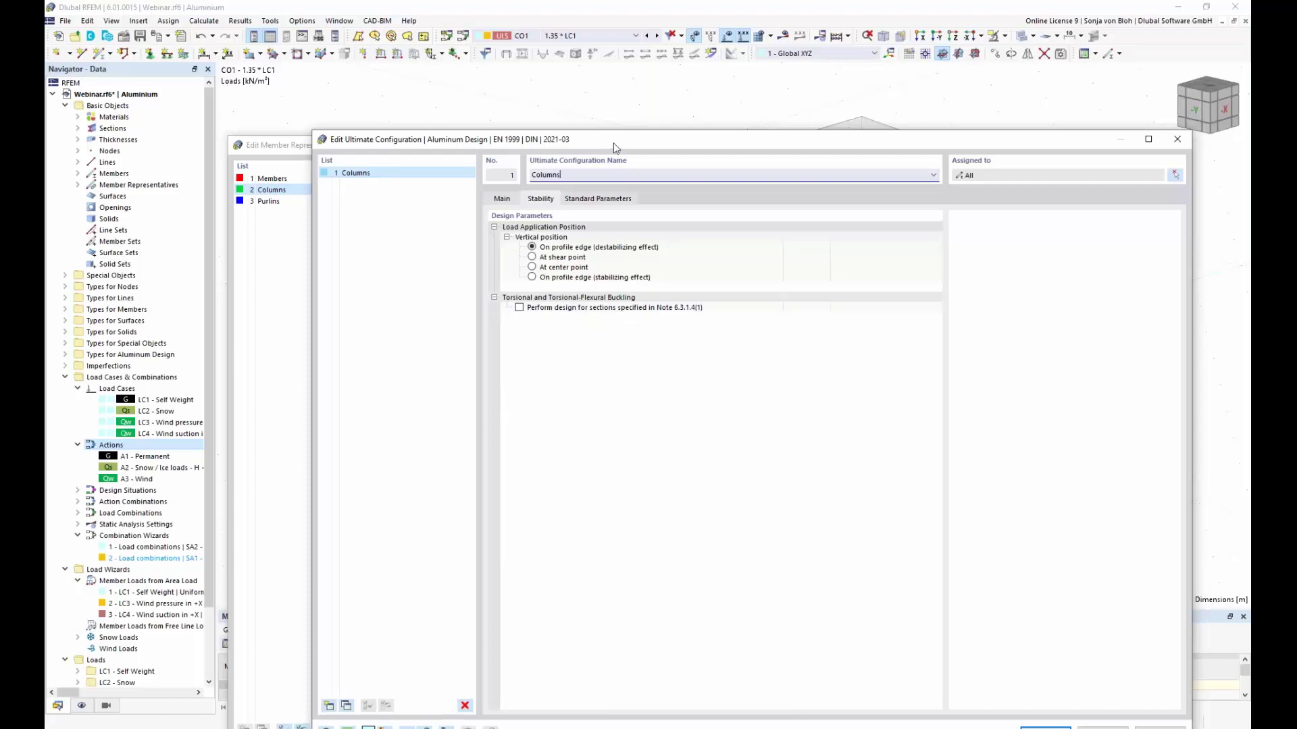
drag(615, 147, 575, 282)
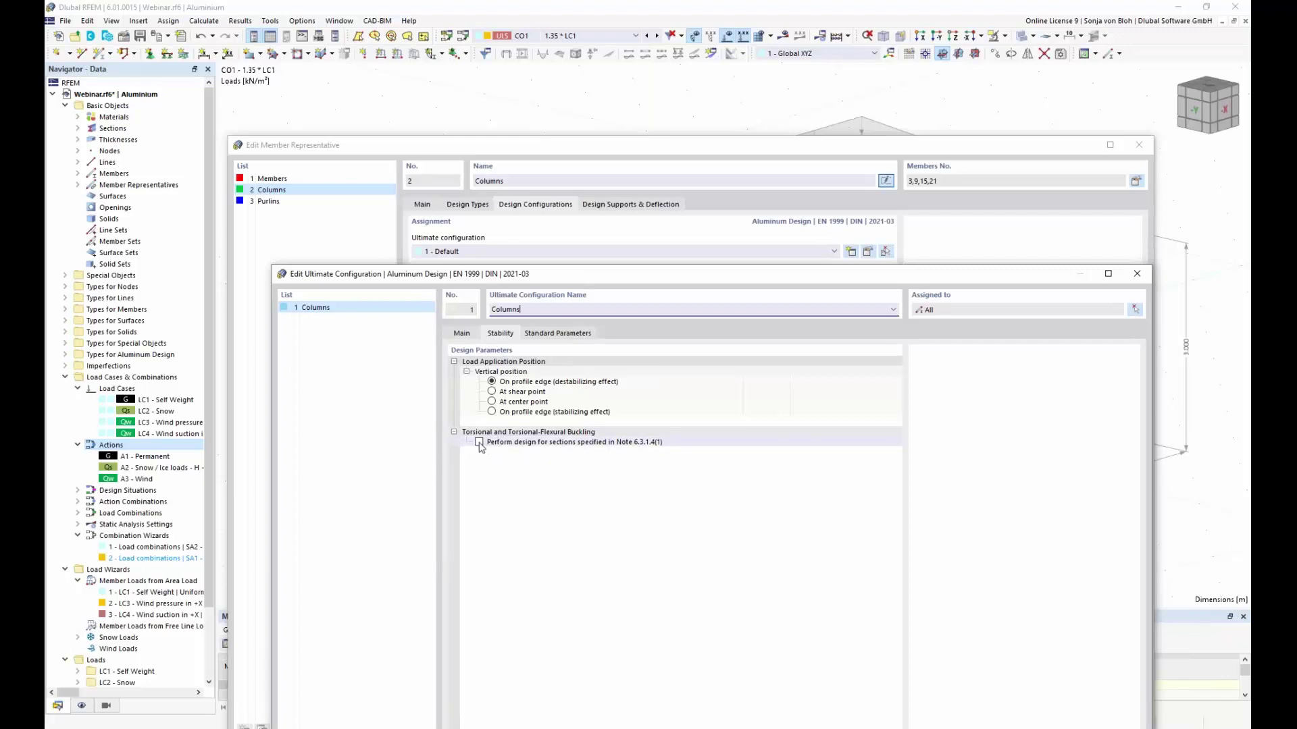
drag(594, 273, 562, 109)
click(428, 170)
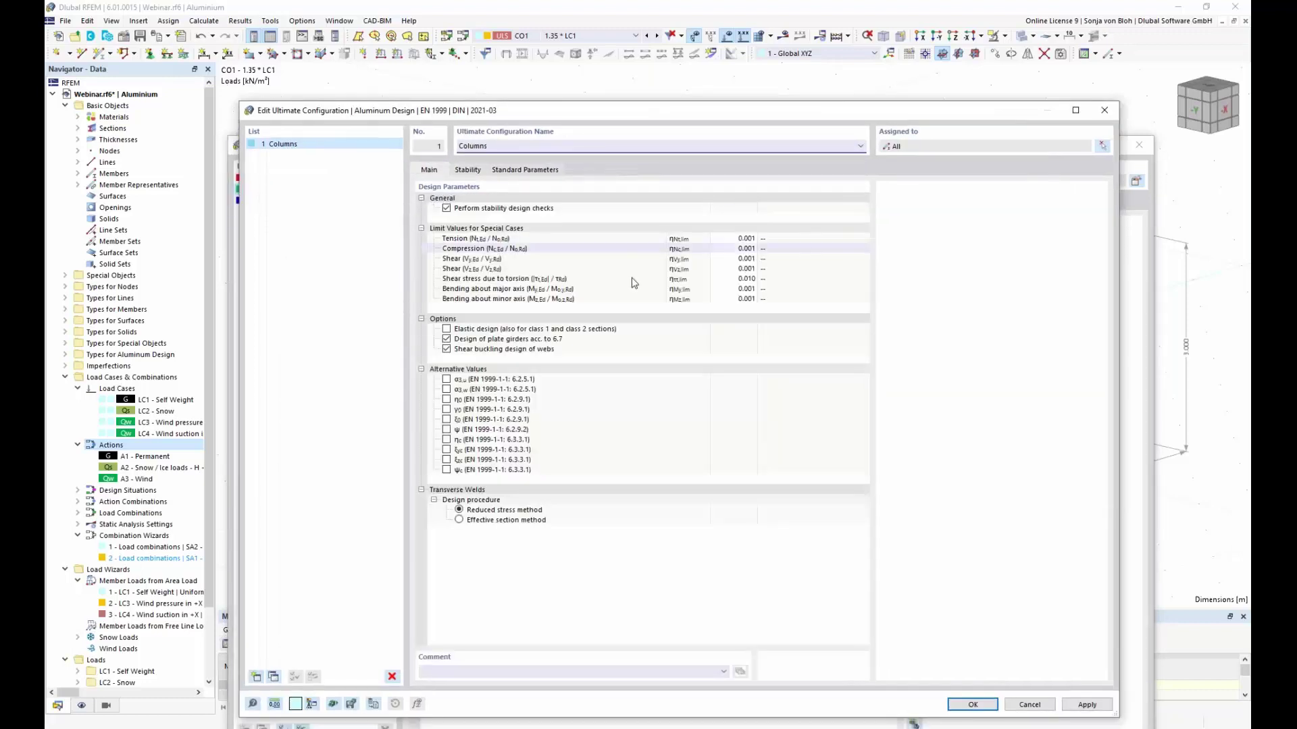
click(981, 705)
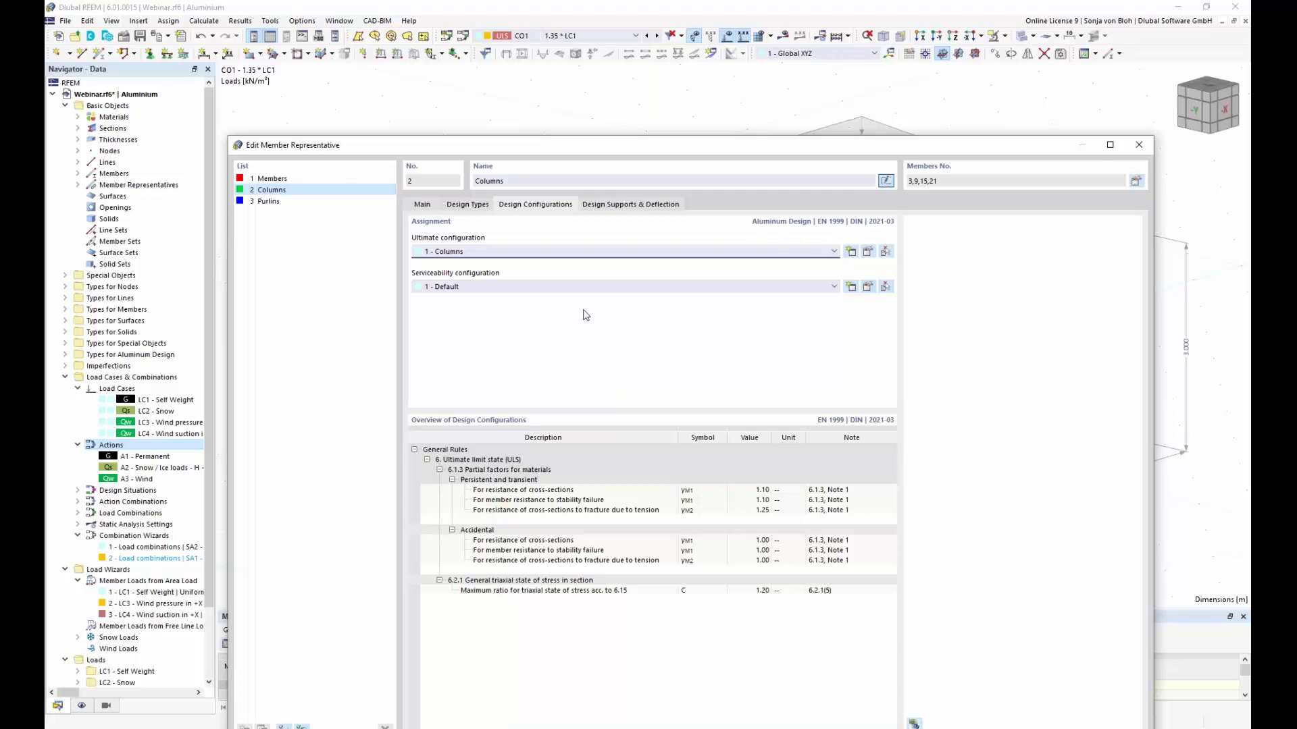
Step: Remove the serviceability configuration assignment from the Columns representative
click(834, 288)
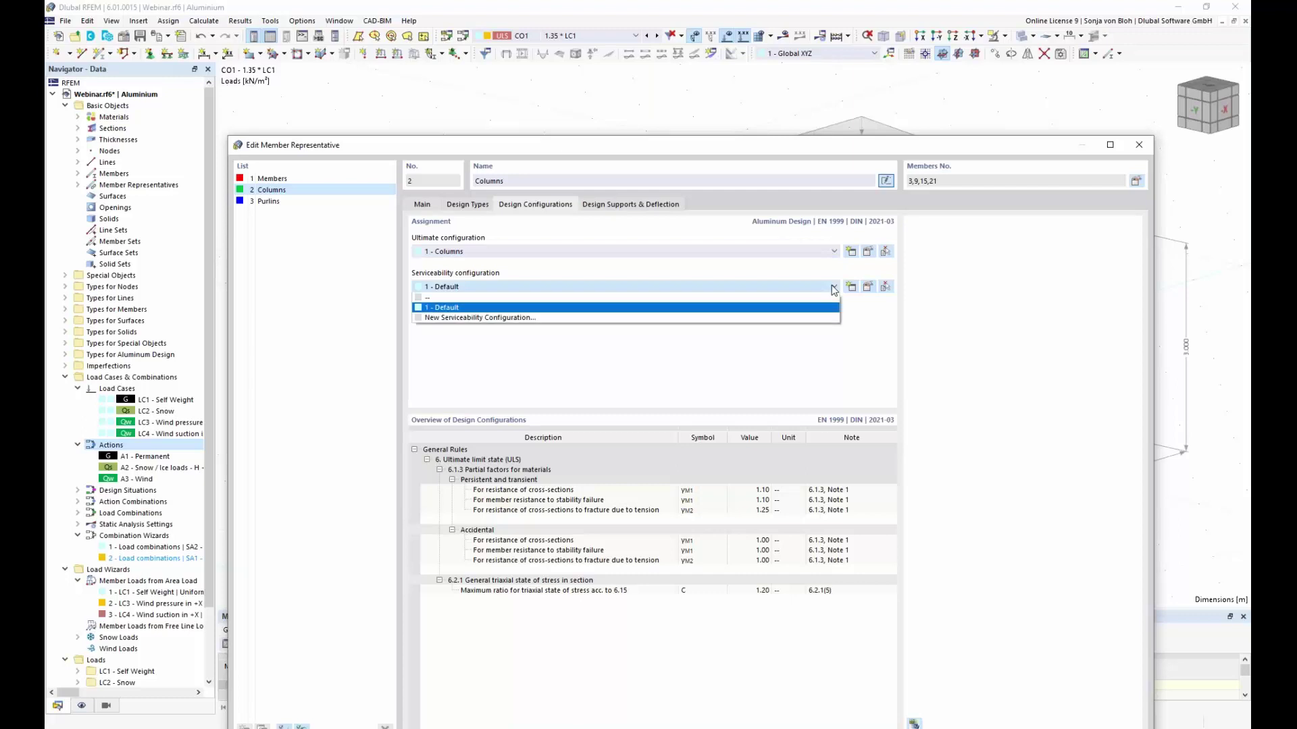
click(648, 298)
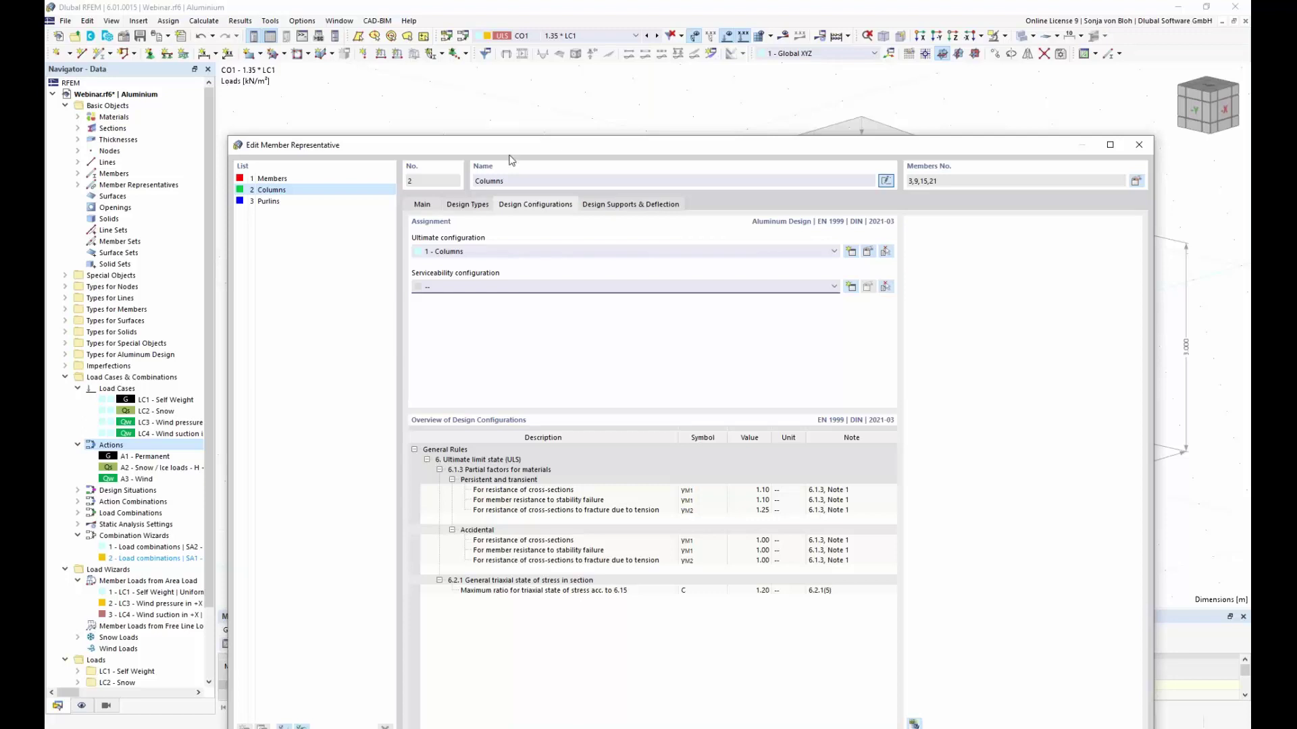
drag(524, 149, 525, 70)
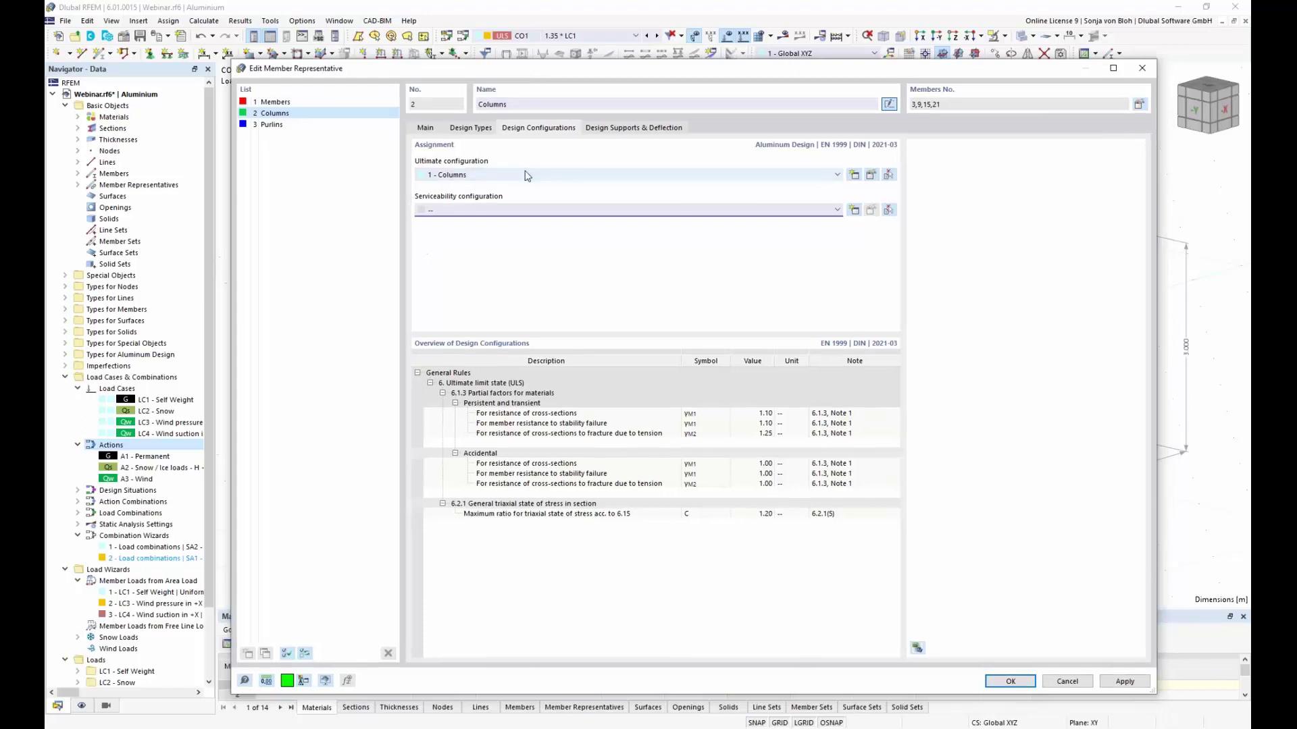
Step: Rename member representative 1 as "Beams"
click(282, 102)
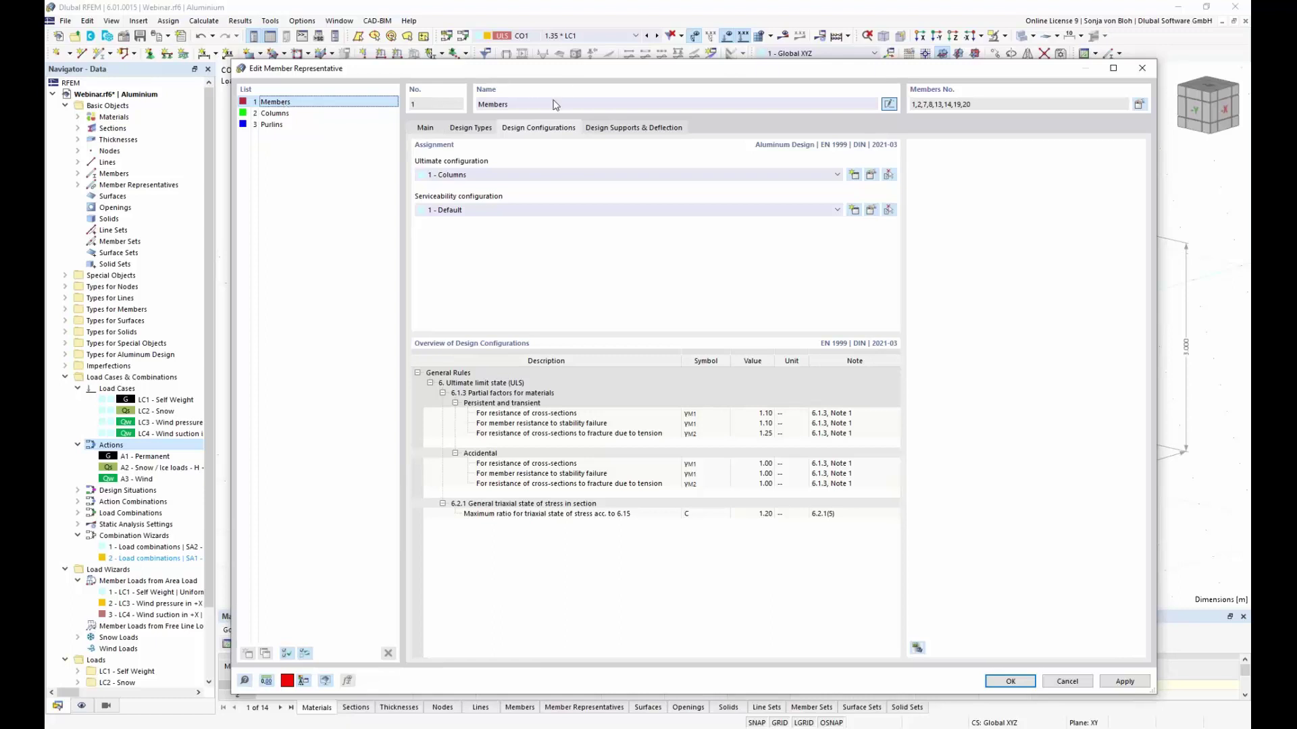
click(525, 106)
key(ctrl+a)
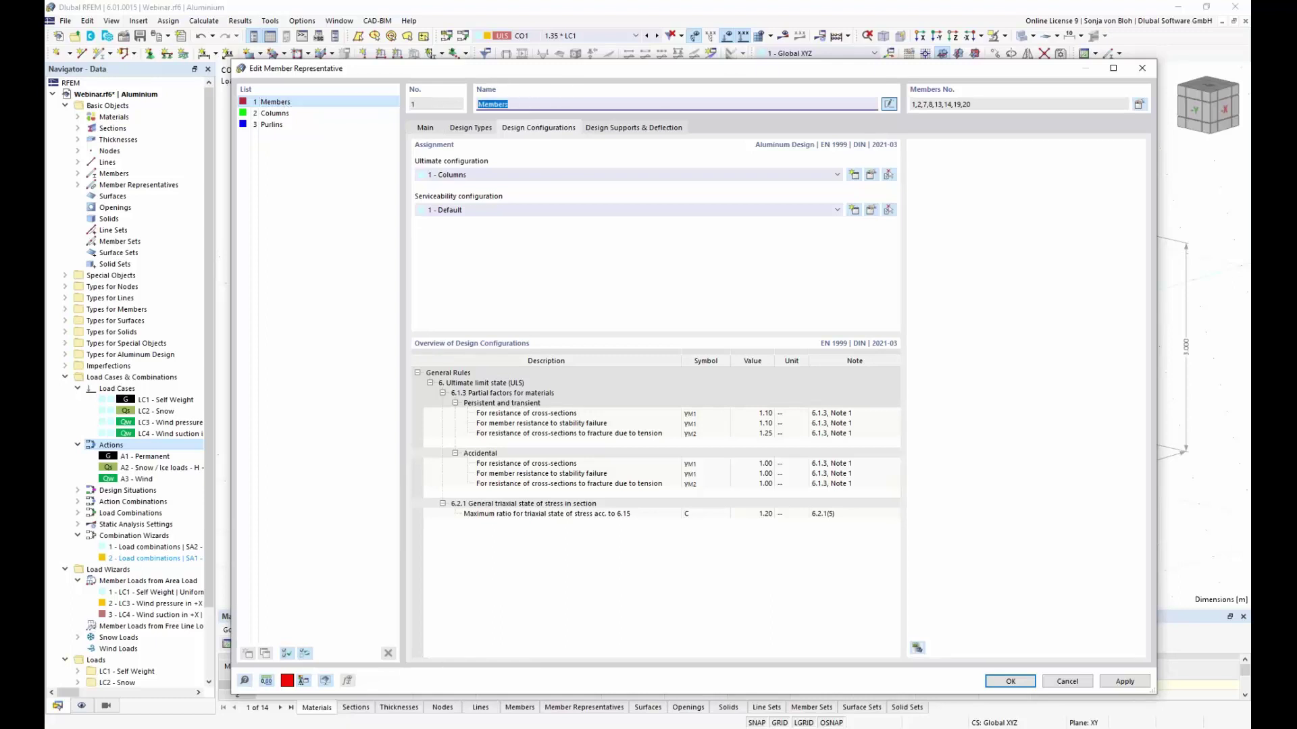
text(Bemas)
key(BackSpace)
key(BackSpace)
key(BackSpace)
text(ams)
Step: Create an ultimate configuration "Beams and Purlins" without stability design checks and assign it to the Beams representative
click(855, 177)
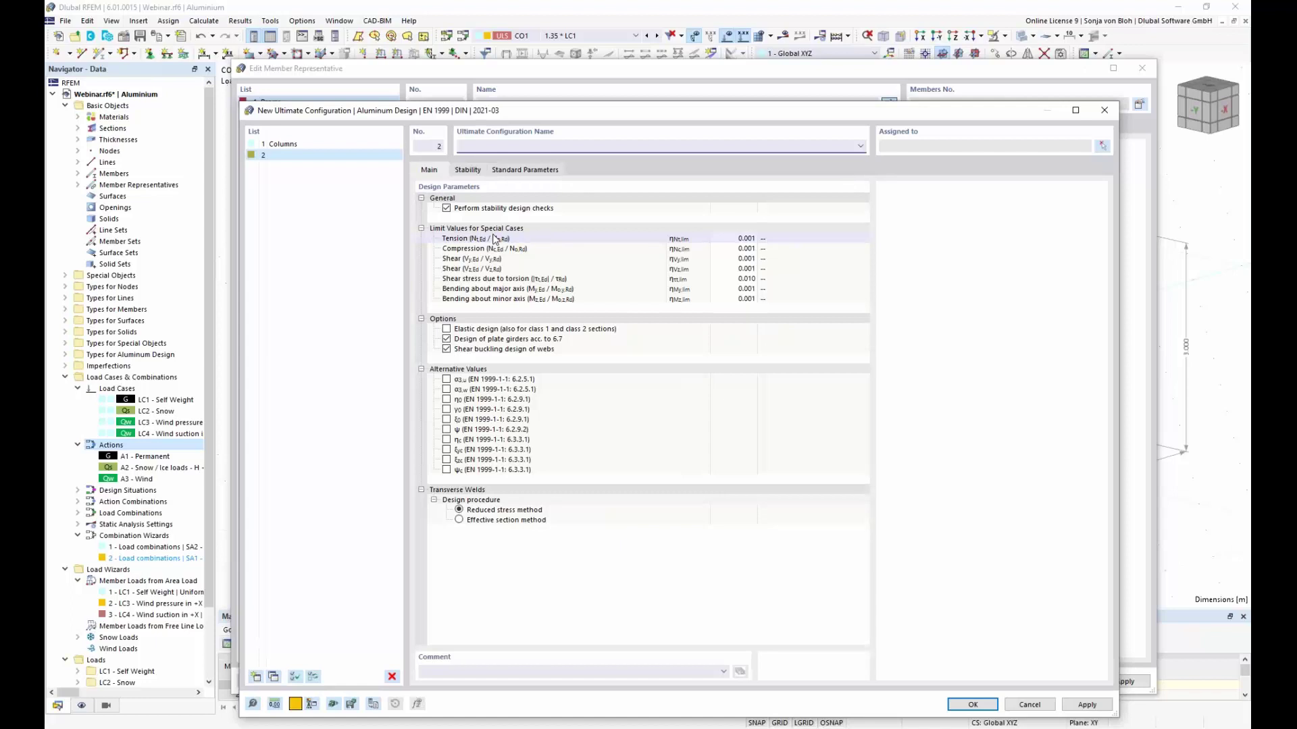
text(Beams and Purlins)
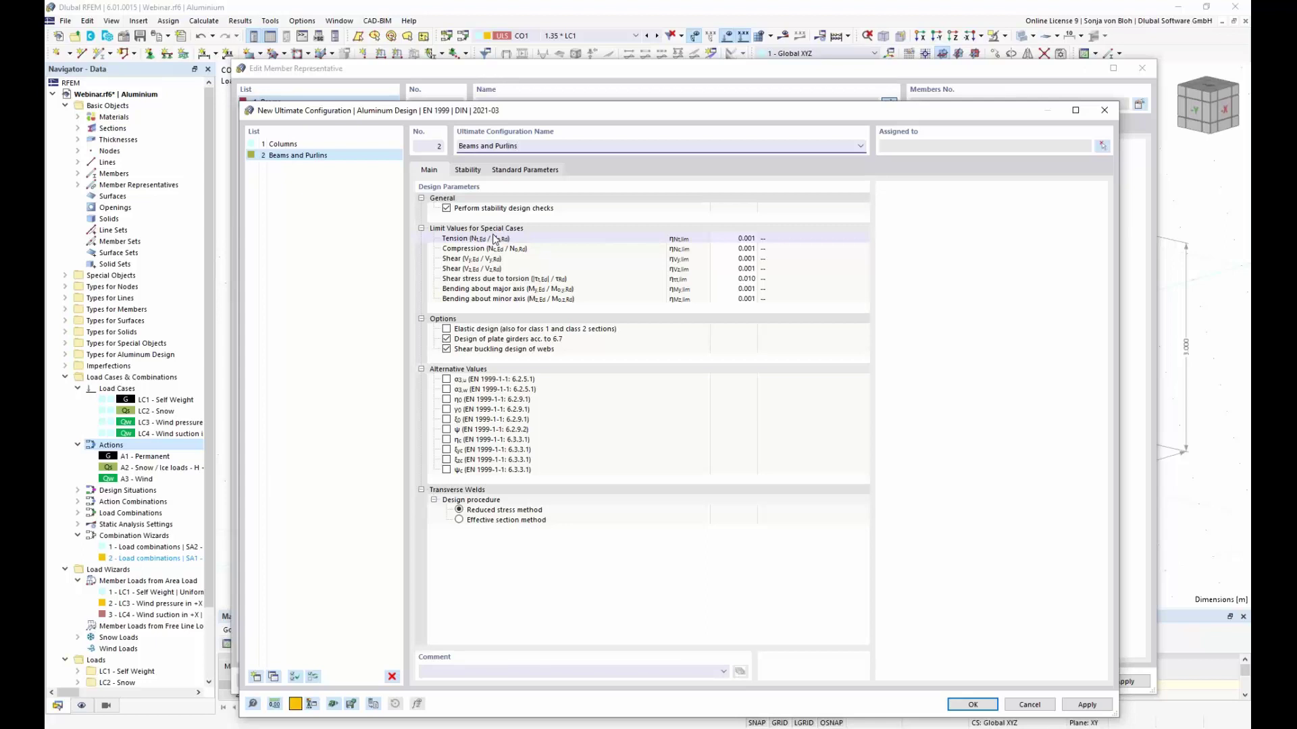
click(447, 208)
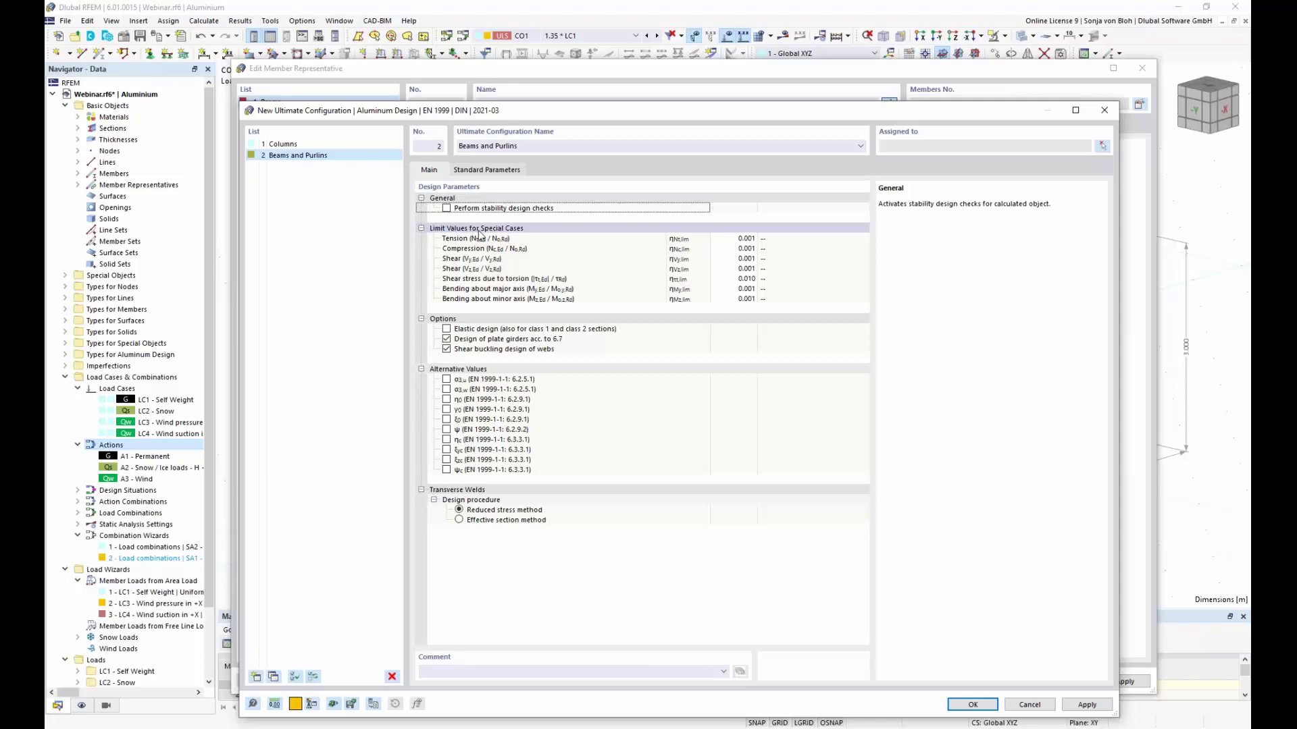
click(970, 705)
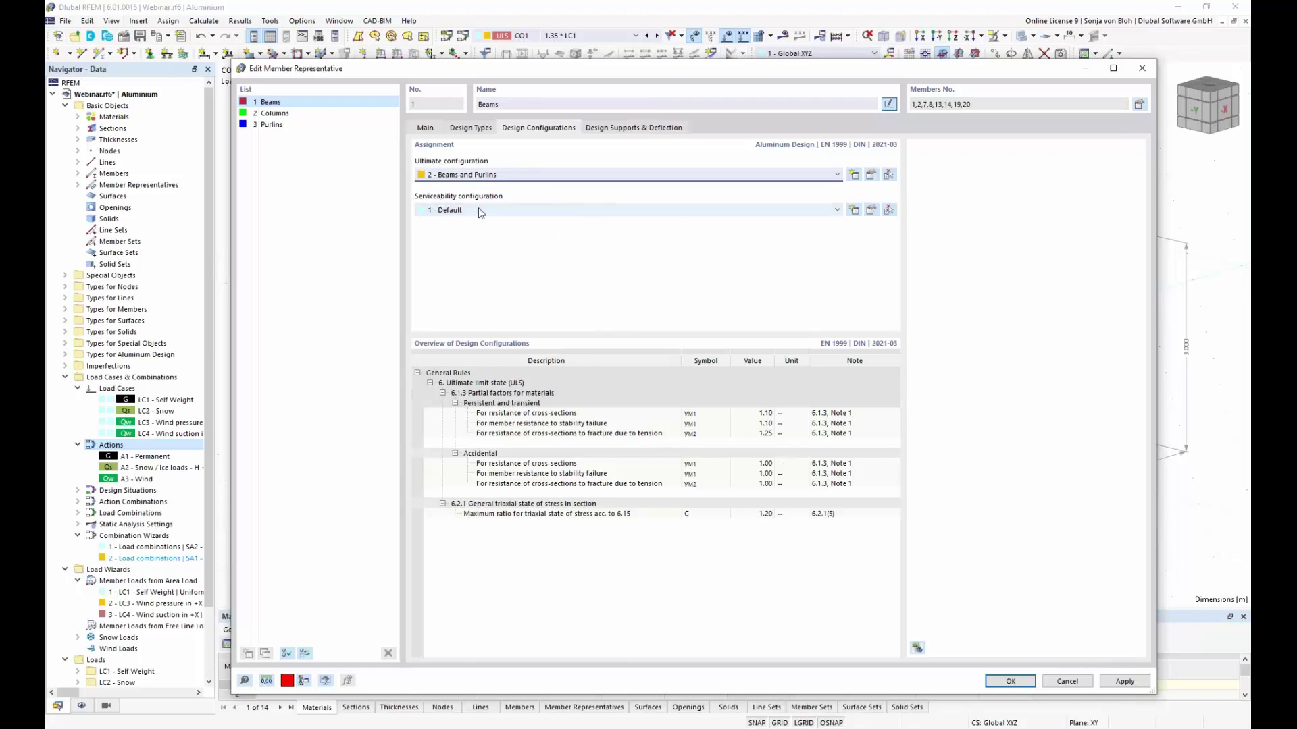
Step: Examine the beam and cantilever deflection limits and the vibration limit in the Default serviceability configuration
click(872, 210)
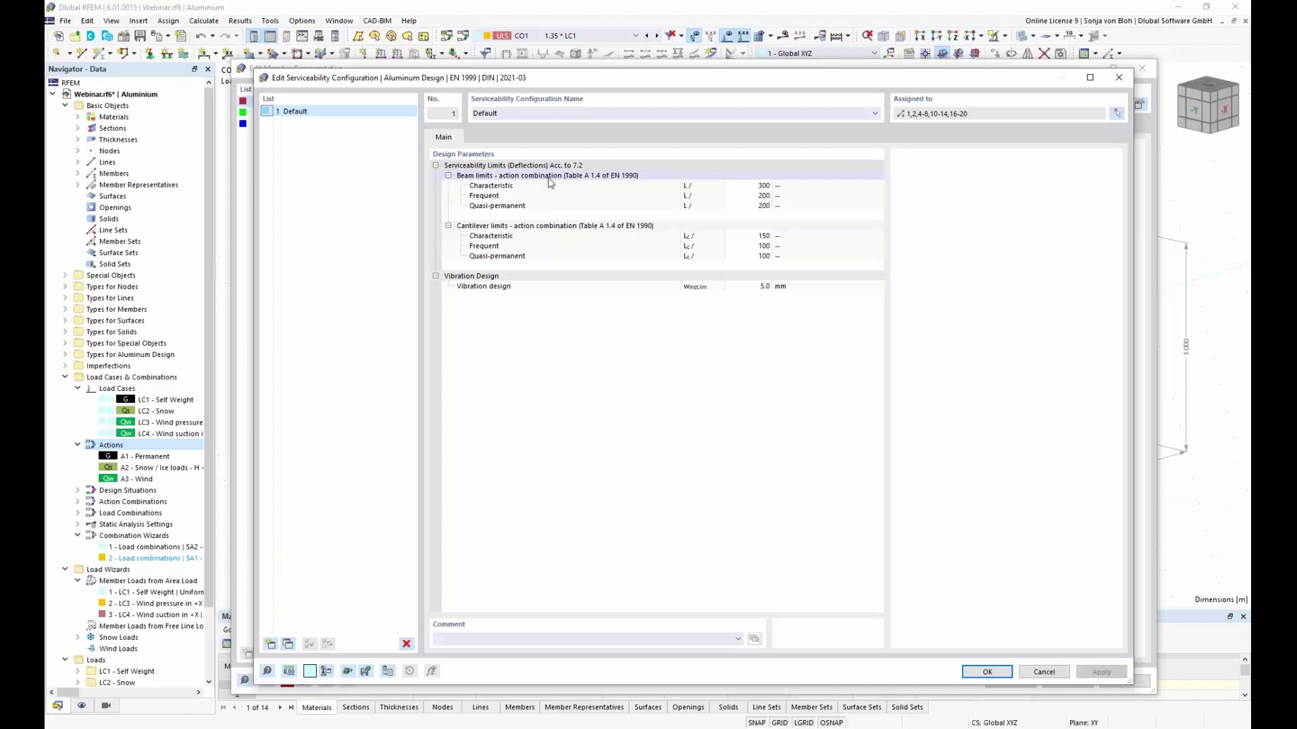
click(508, 229)
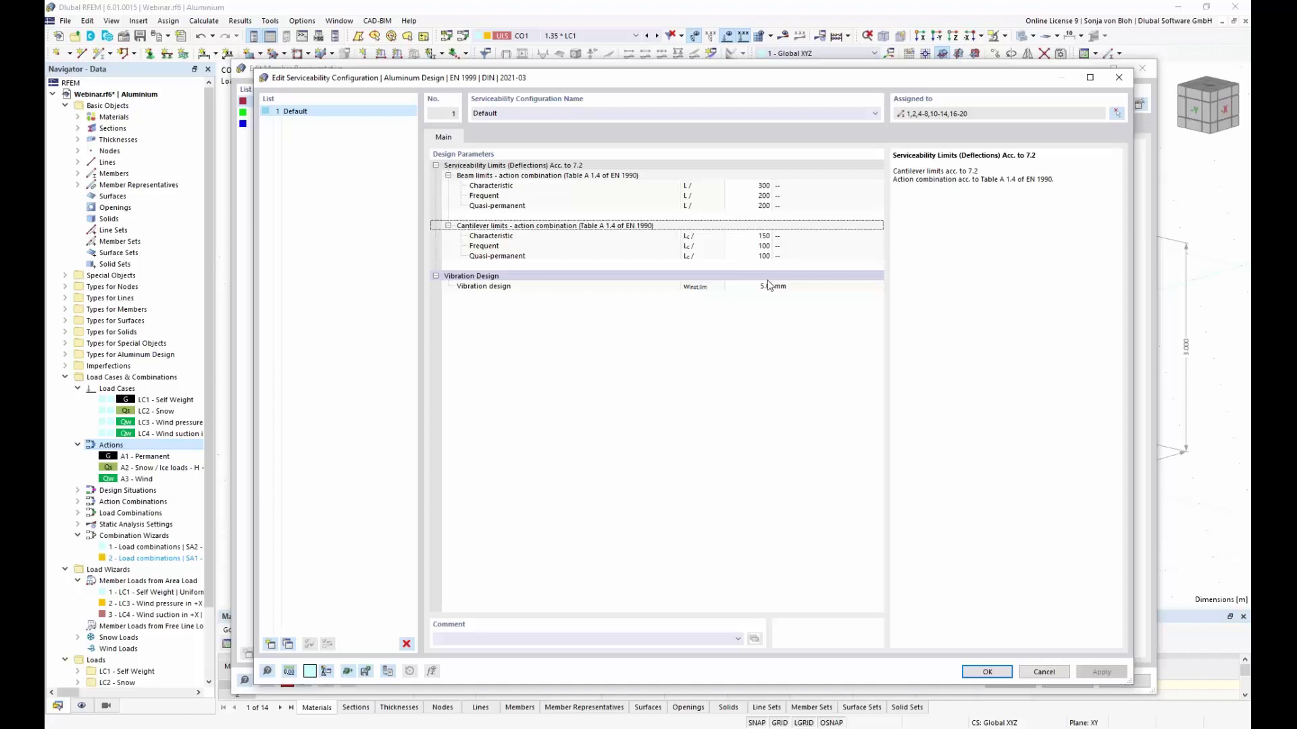
click(977, 673)
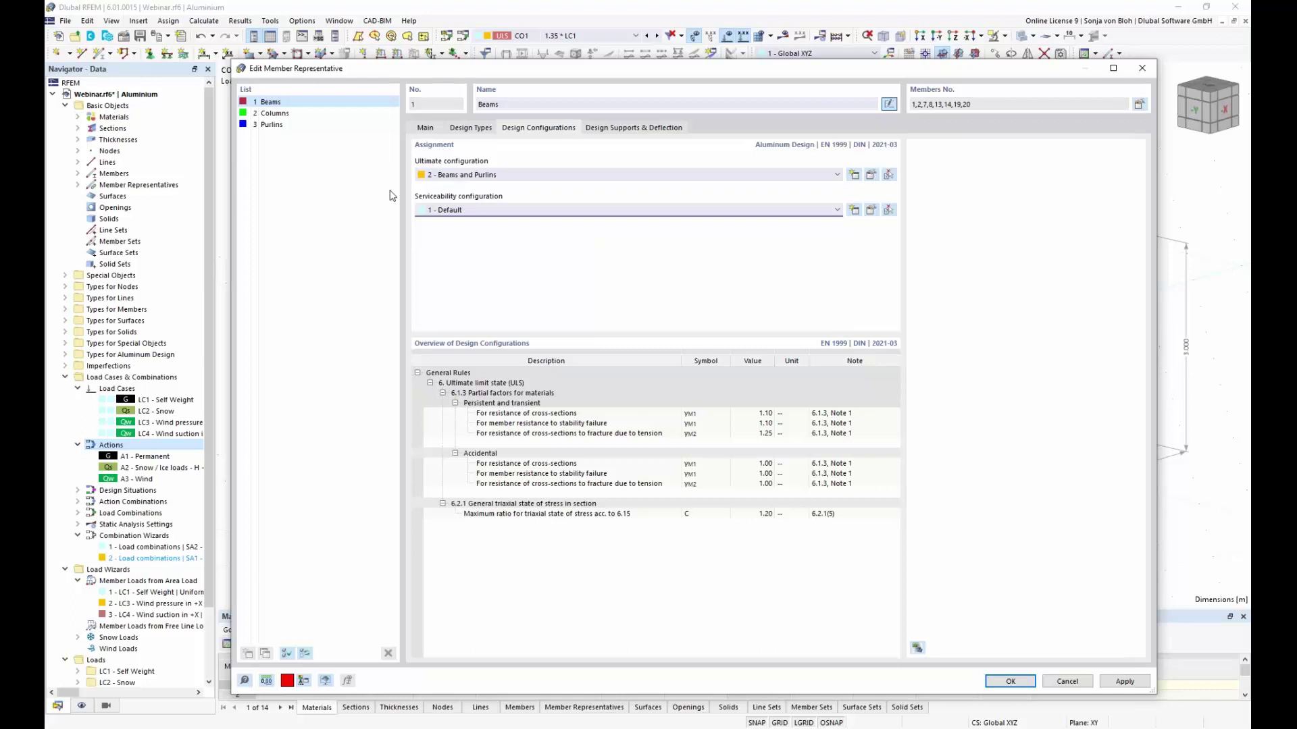
Step: Create a General design support active in the z-axis and assign it to the member start of the Beams representative
click(652, 130)
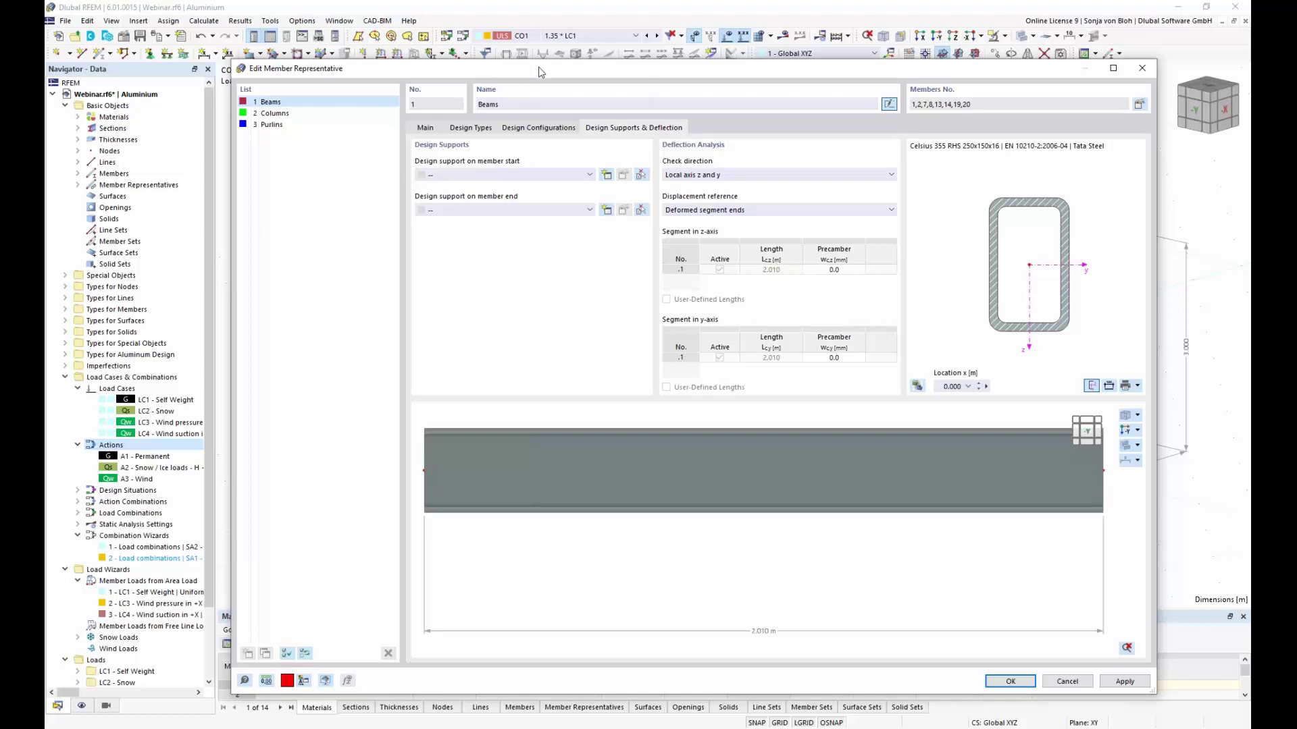
drag(540, 71, 537, 101)
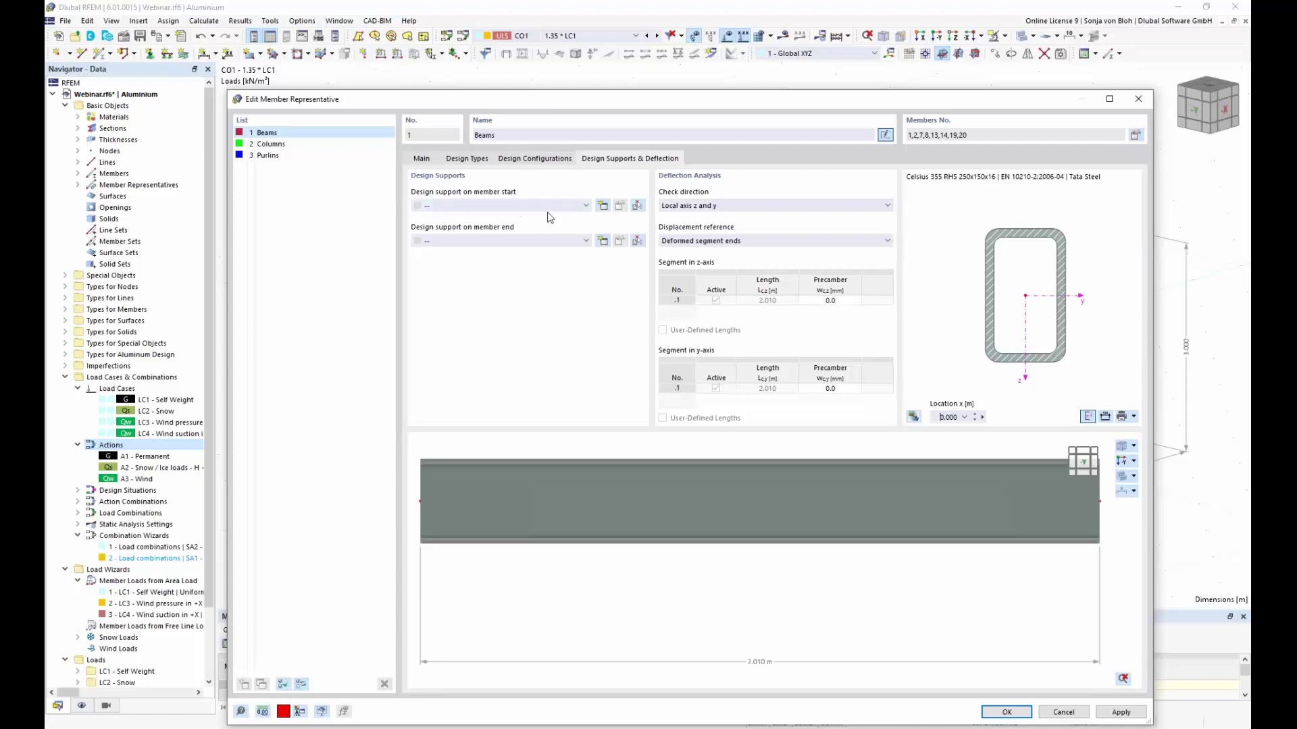
click(603, 206)
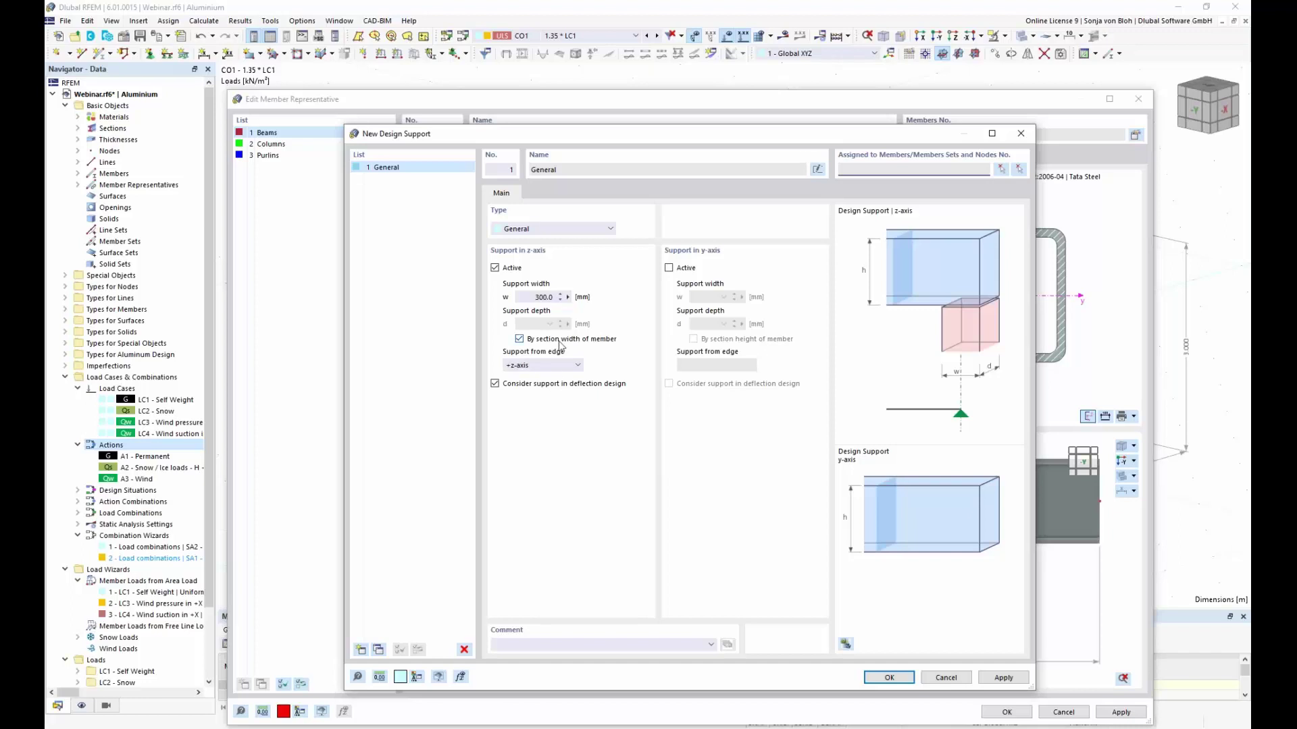
click(893, 679)
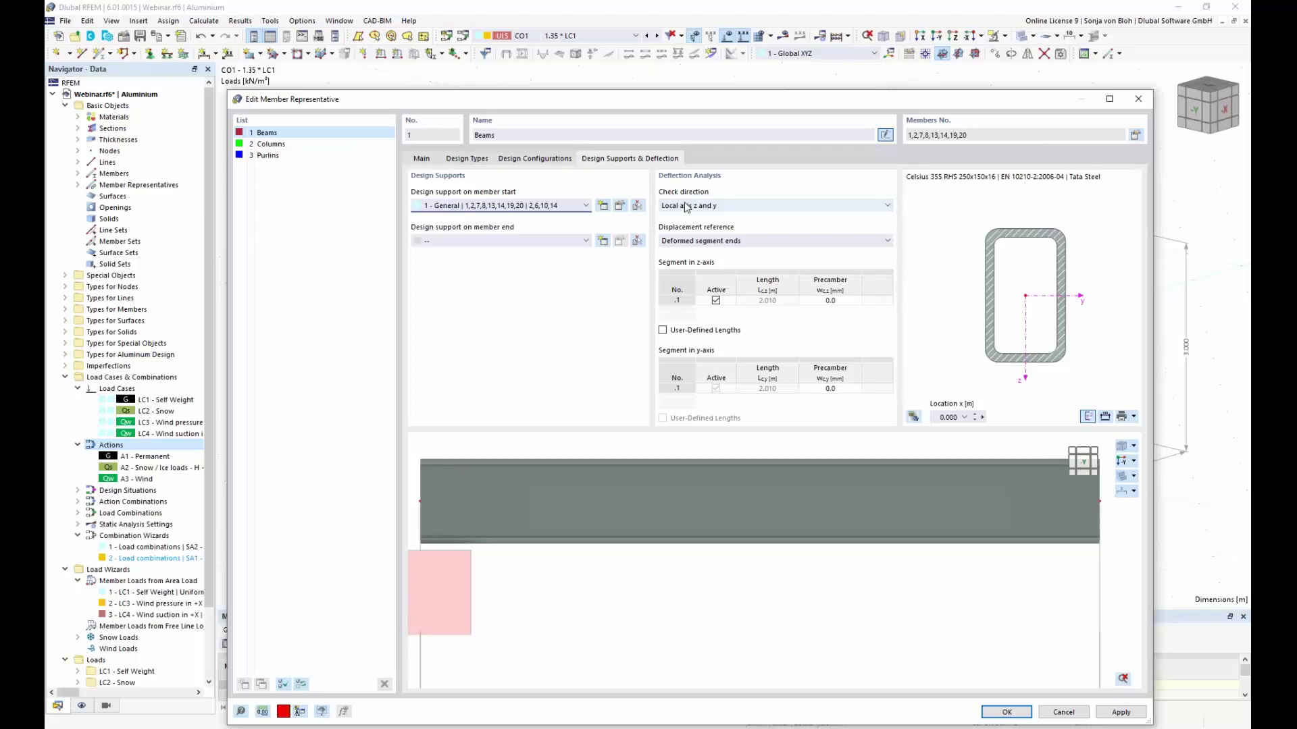
Step: Limit the Beams representative's deflection check to Local axis z, keeping Deformed segment ends as the displacement reference
click(887, 206)
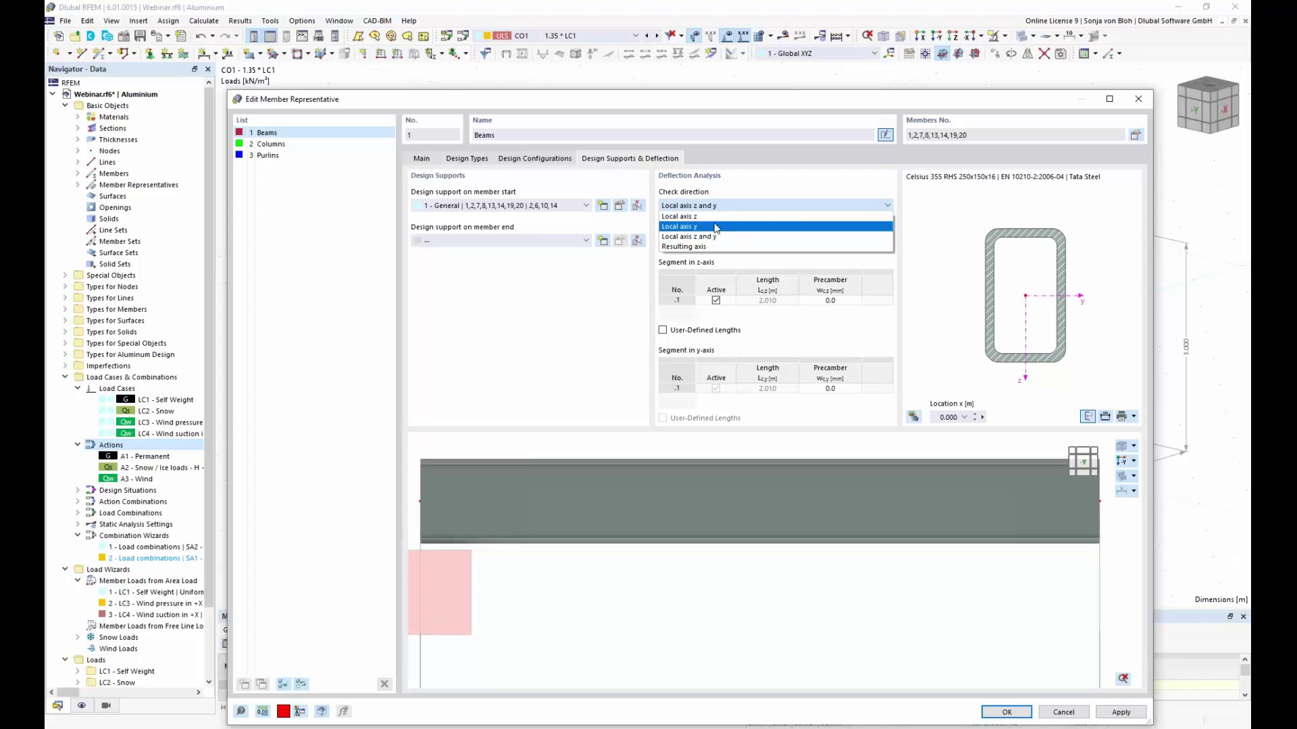
click(757, 217)
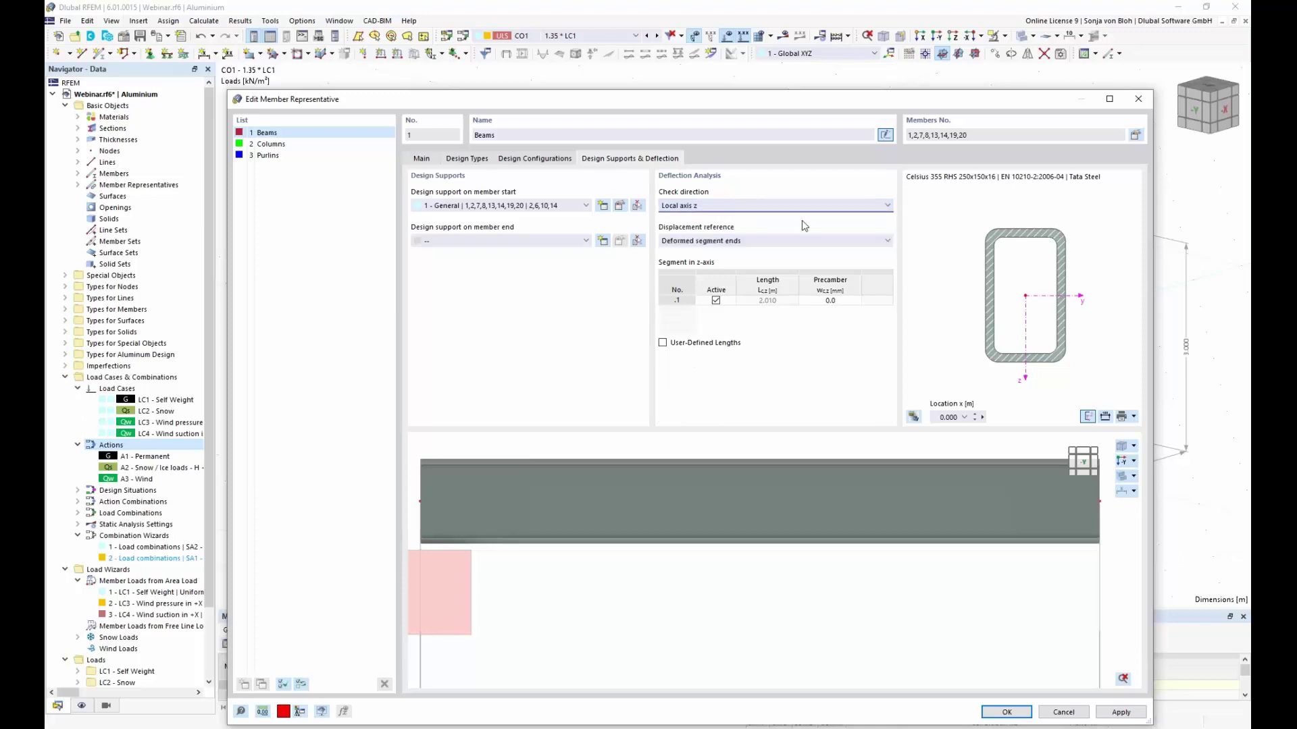
click(888, 242)
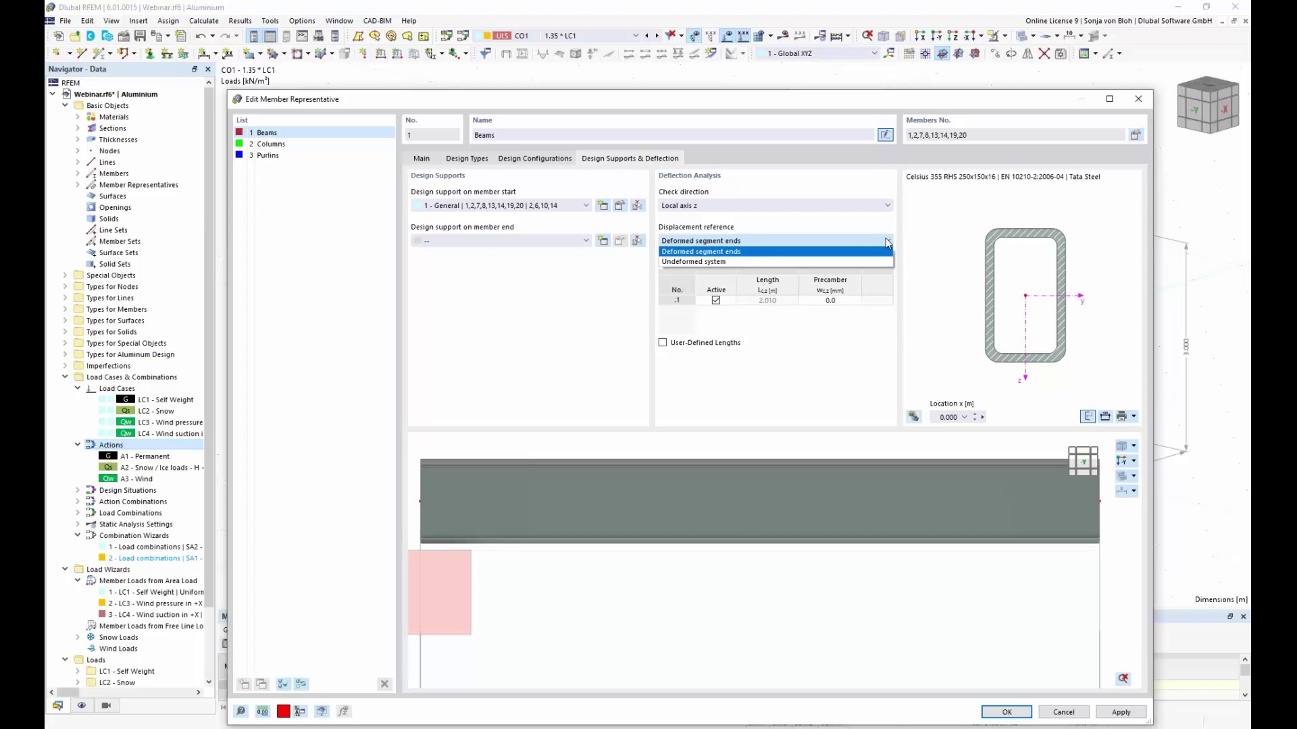
click(881, 233)
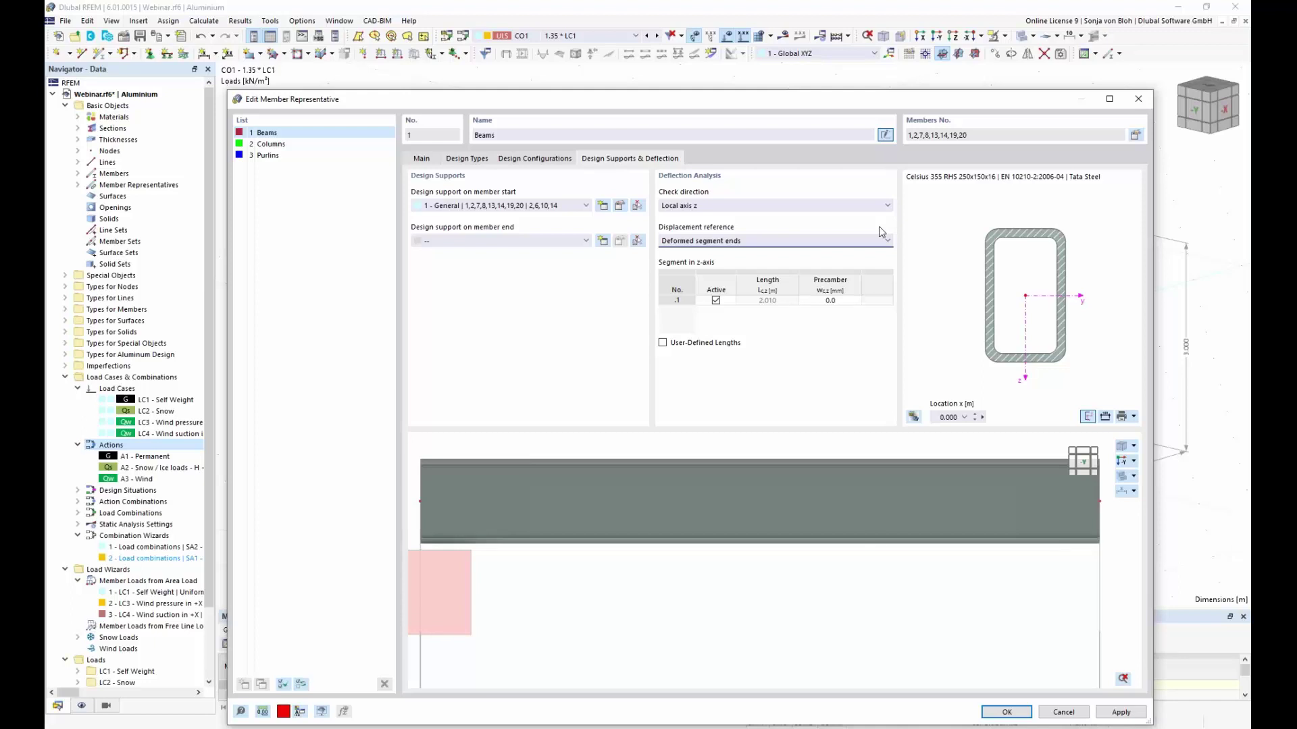
click(770, 297)
scroll(774, 496, up, 1)
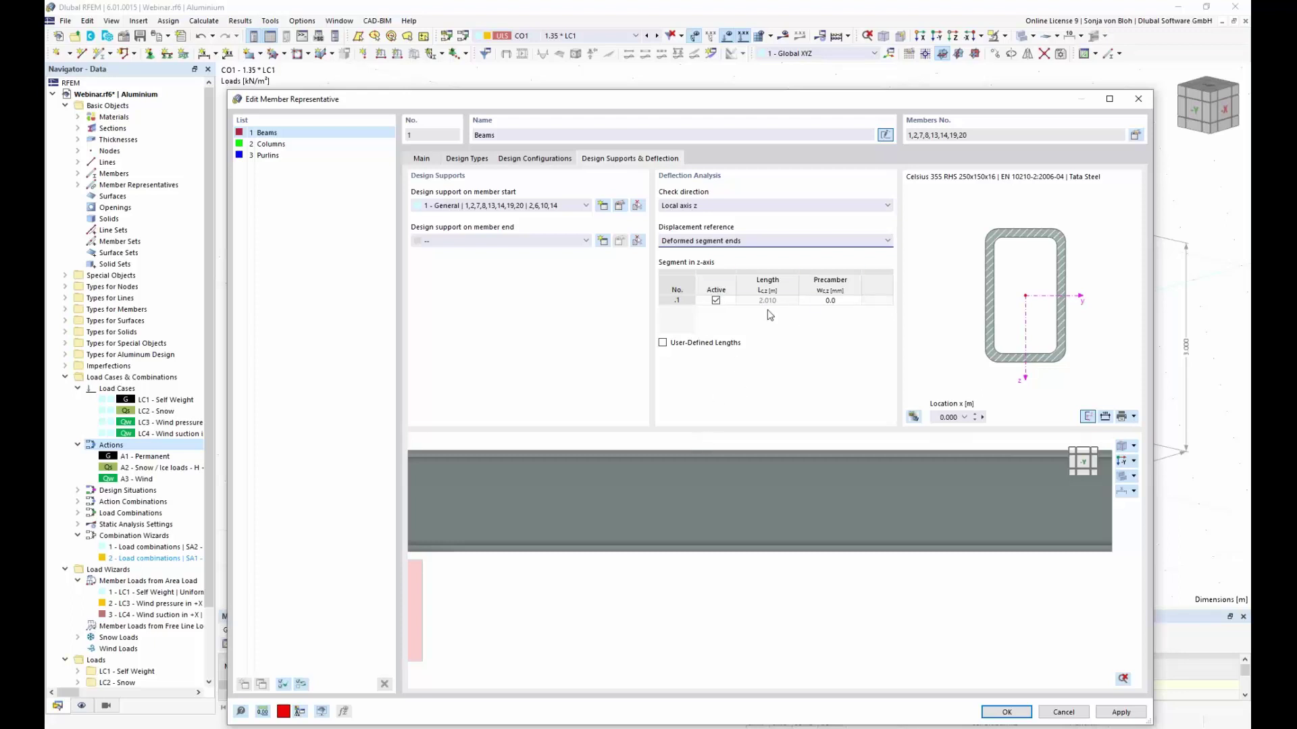
Step: Assign the ultimate configuration "Beams and Purlins" to the Purlins member representative
click(269, 155)
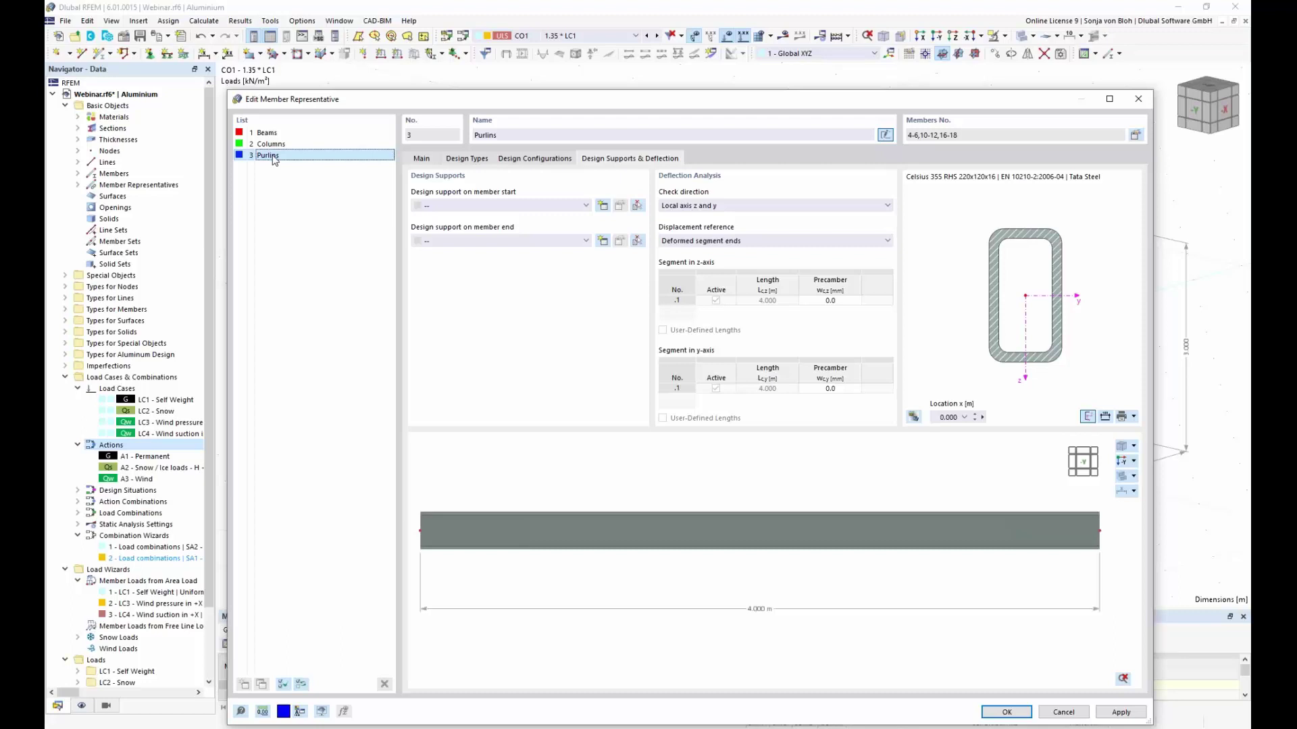
click(549, 159)
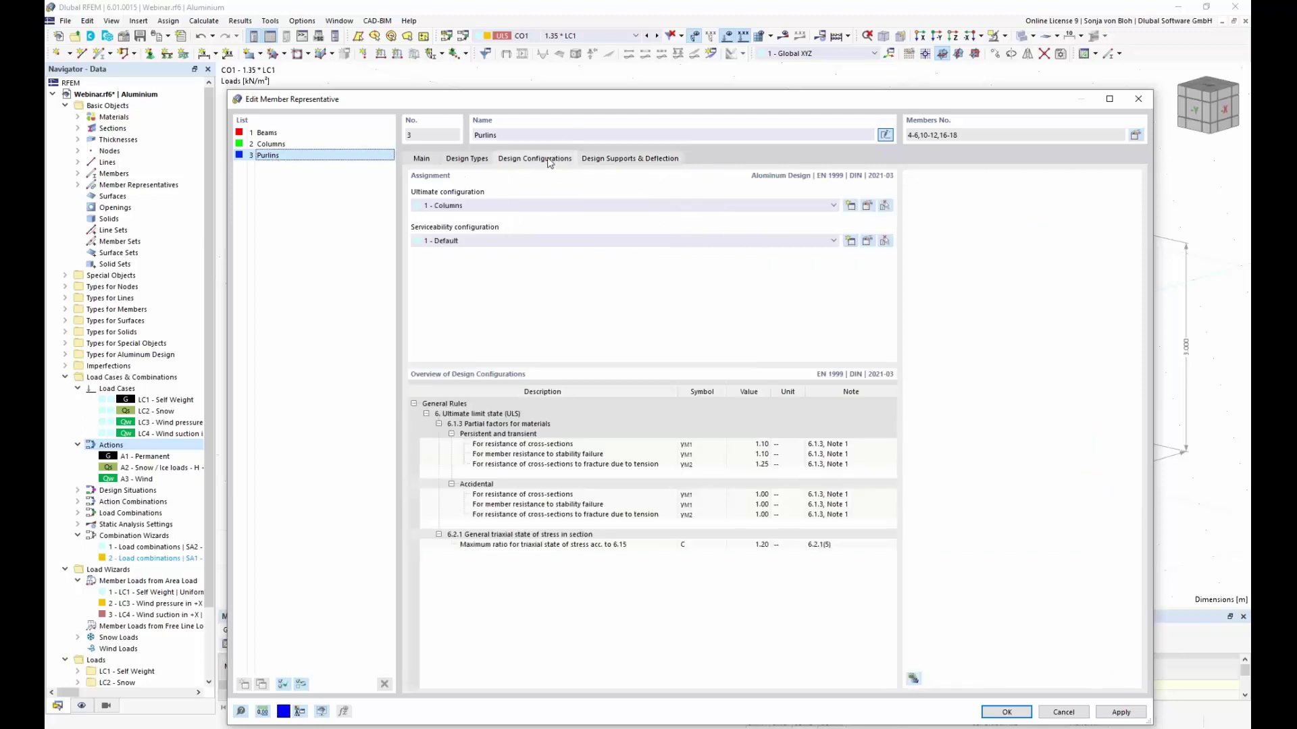
click(672, 206)
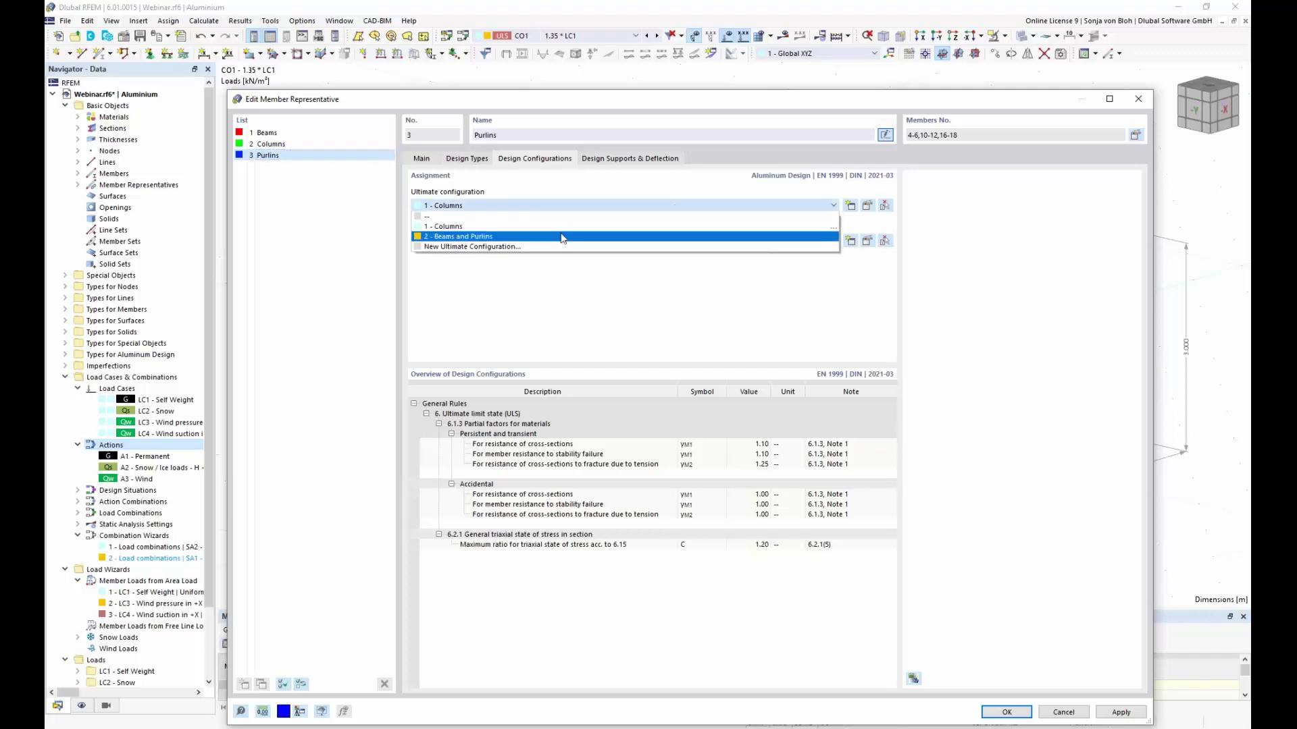
click(481, 237)
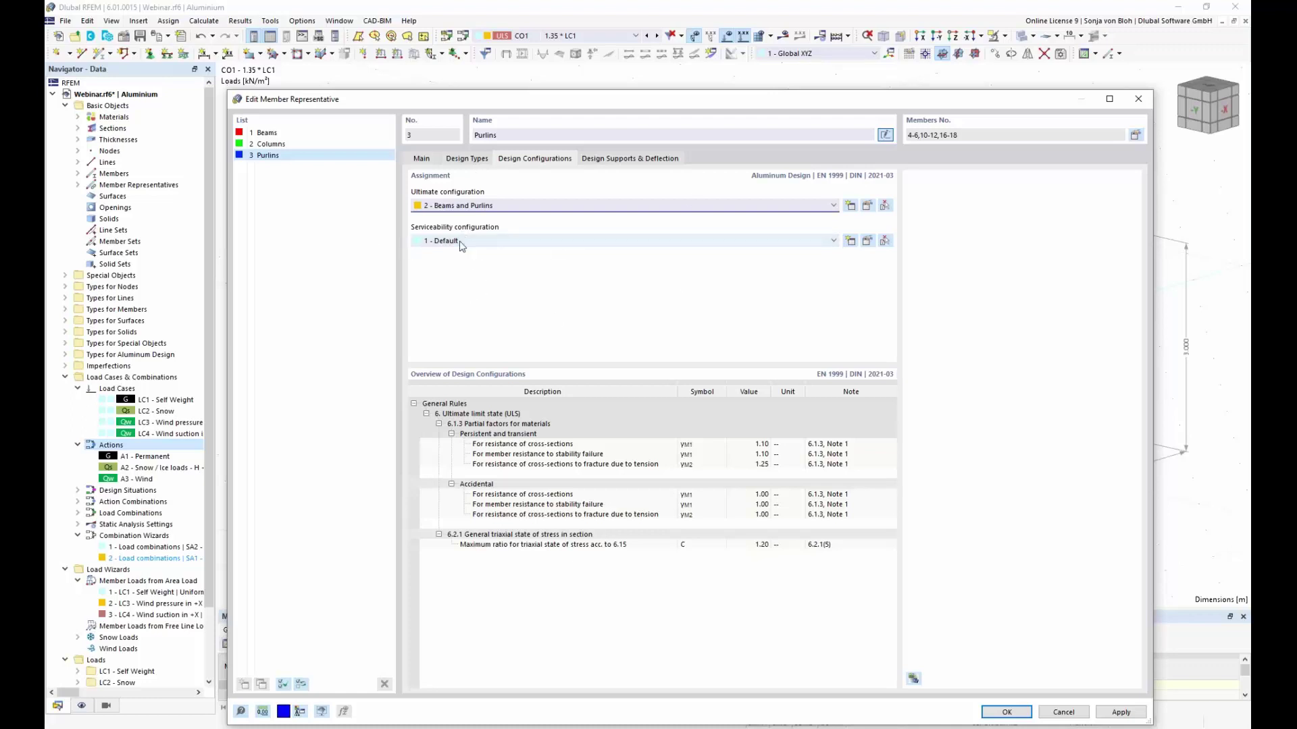
Step: Assign the General design support to both the member start and member end of the Purlins representative
click(647, 159)
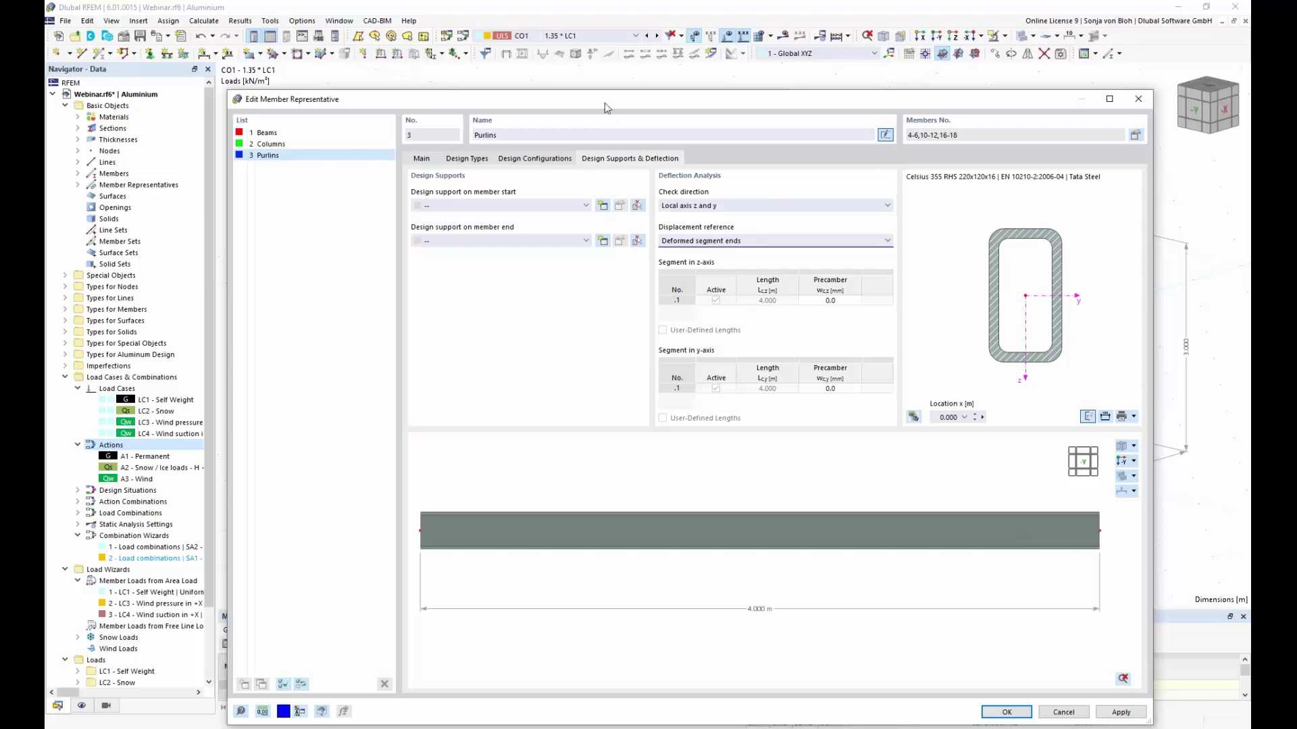
drag(577, 104, 605, 379)
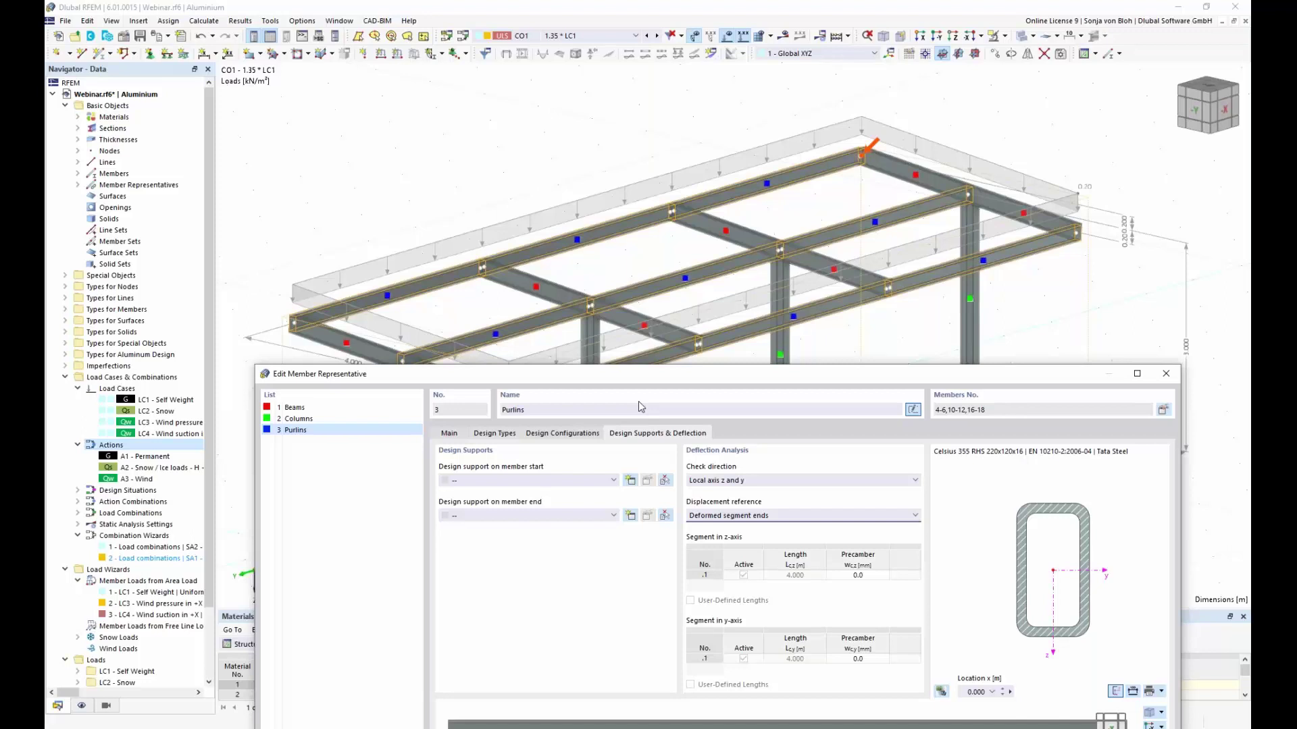
click(611, 480)
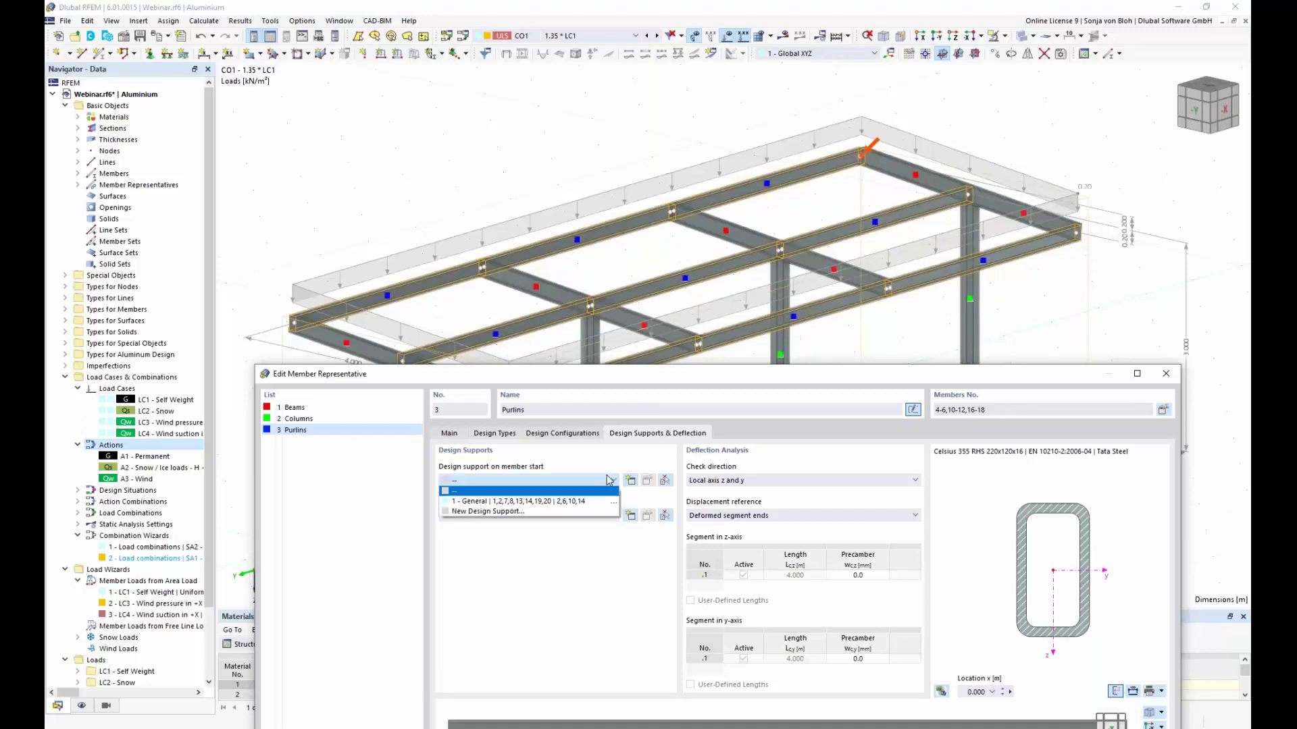
click(574, 501)
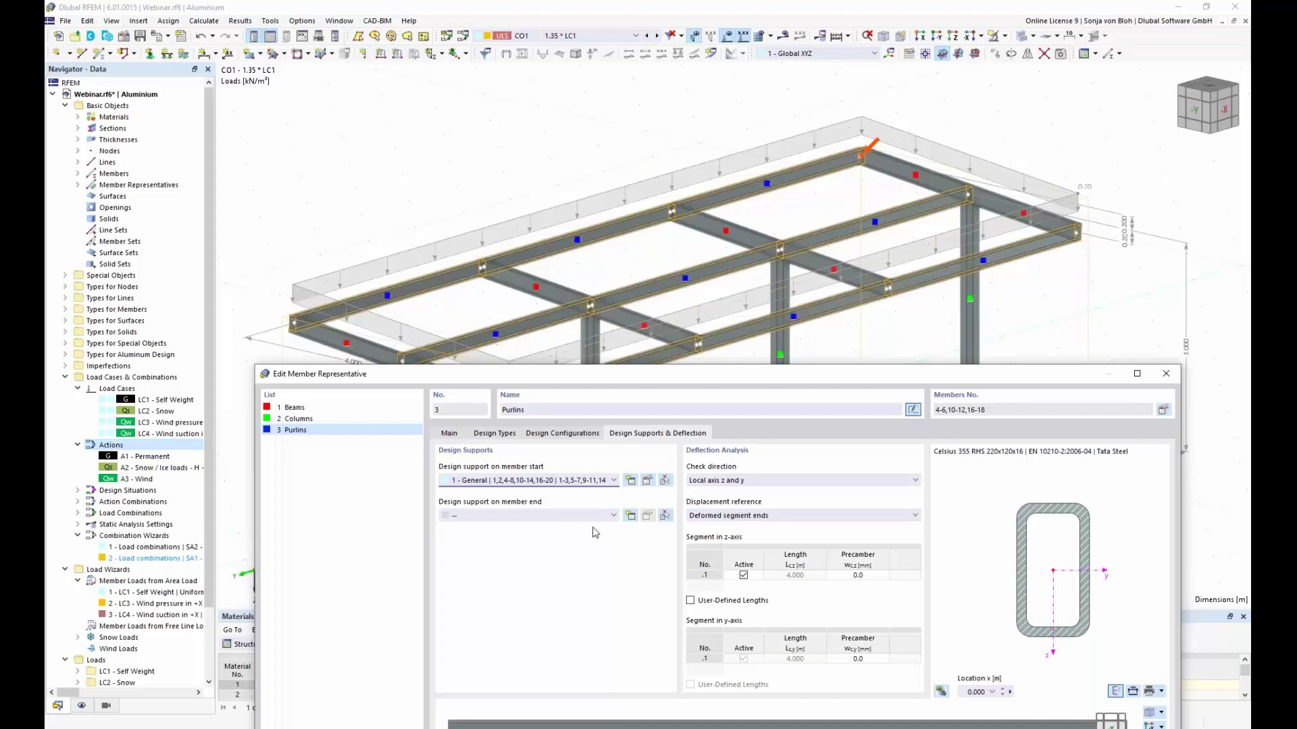
click(613, 516)
click(554, 541)
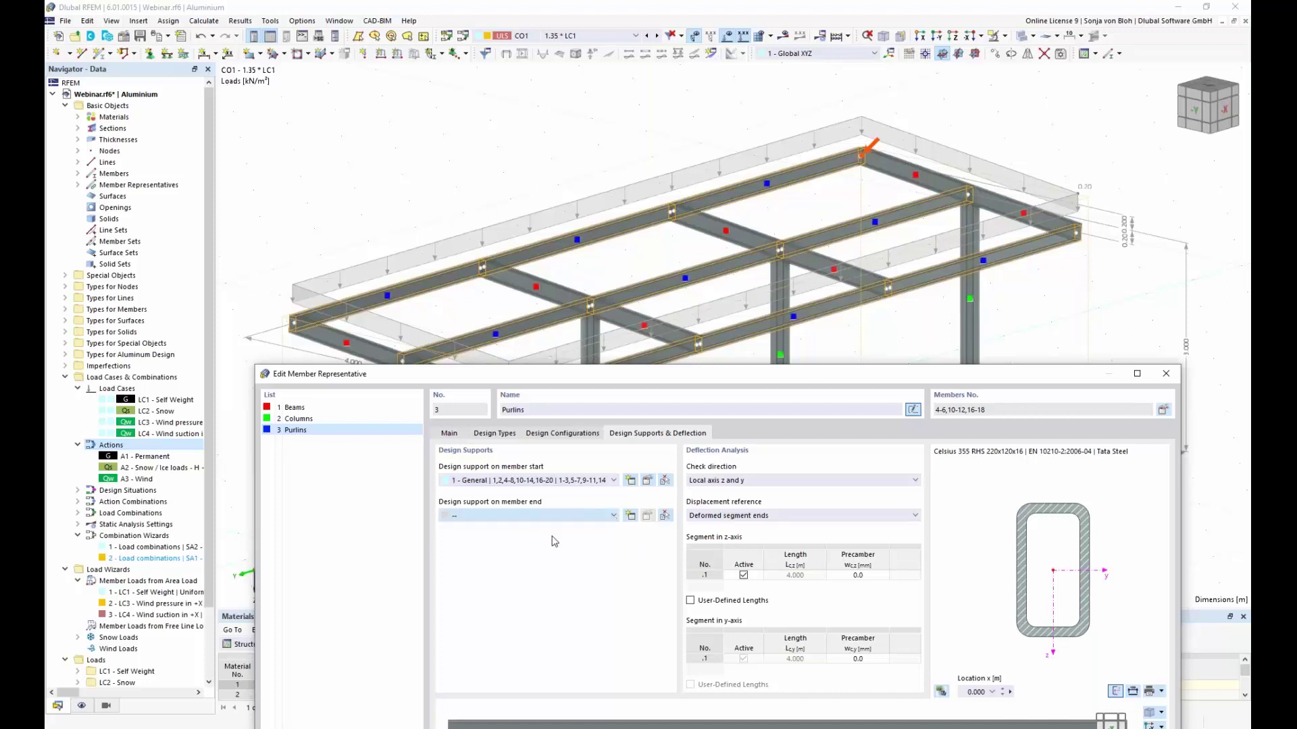
drag(647, 379, 640, 220)
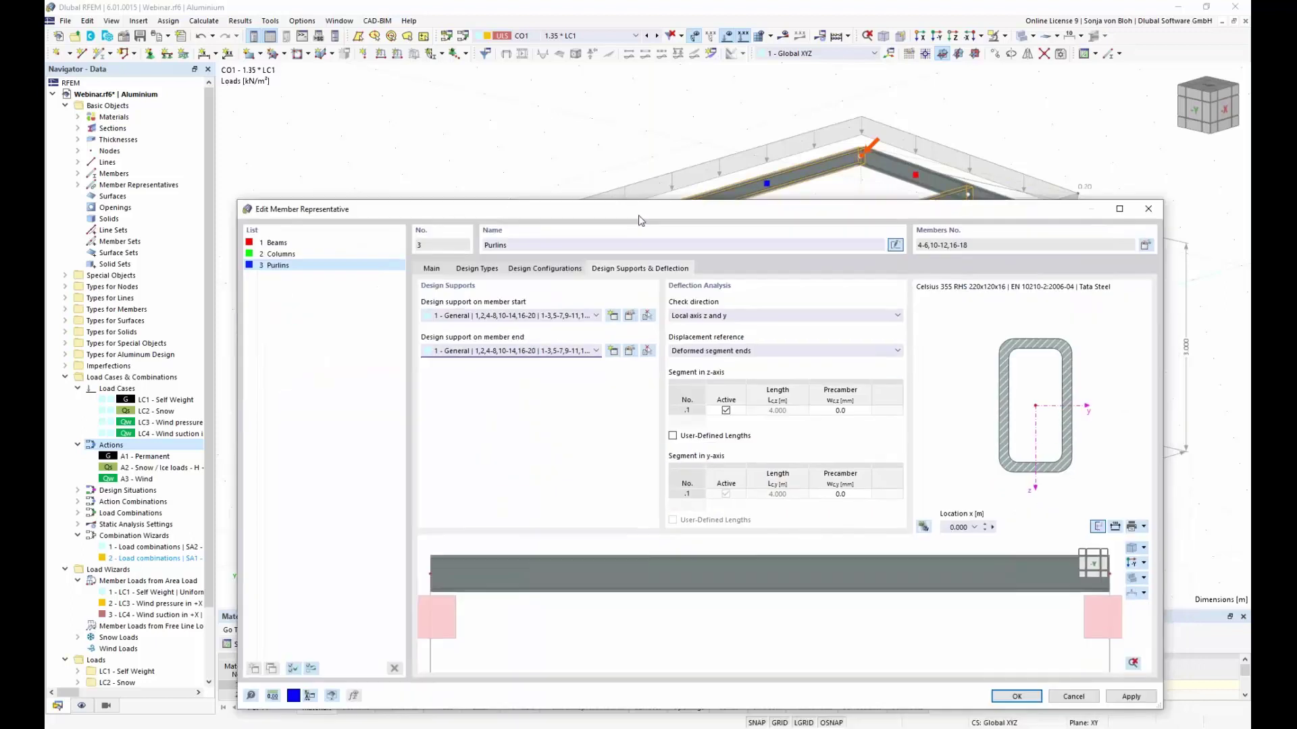
Step: Set the Purlins deflection check direction to Local axis z and accept the member representative settings
click(791, 316)
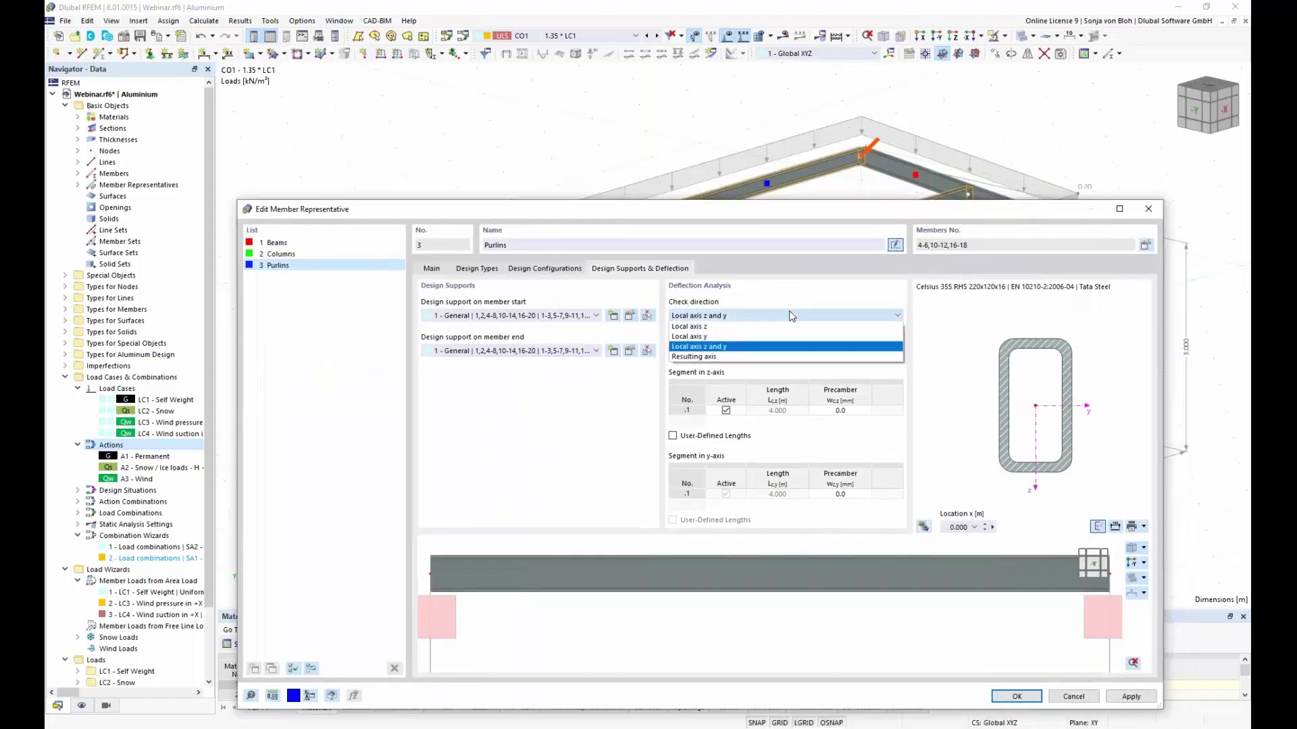
click(726, 327)
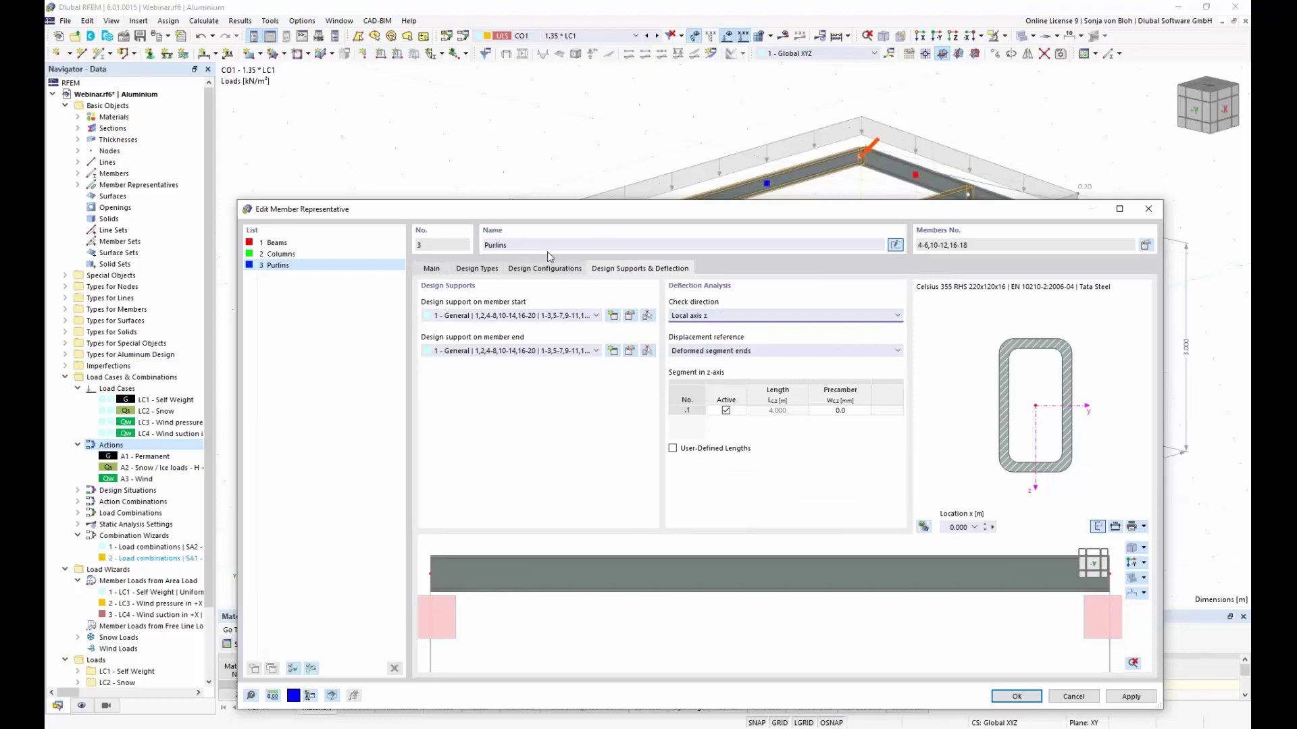
drag(599, 202, 565, 66)
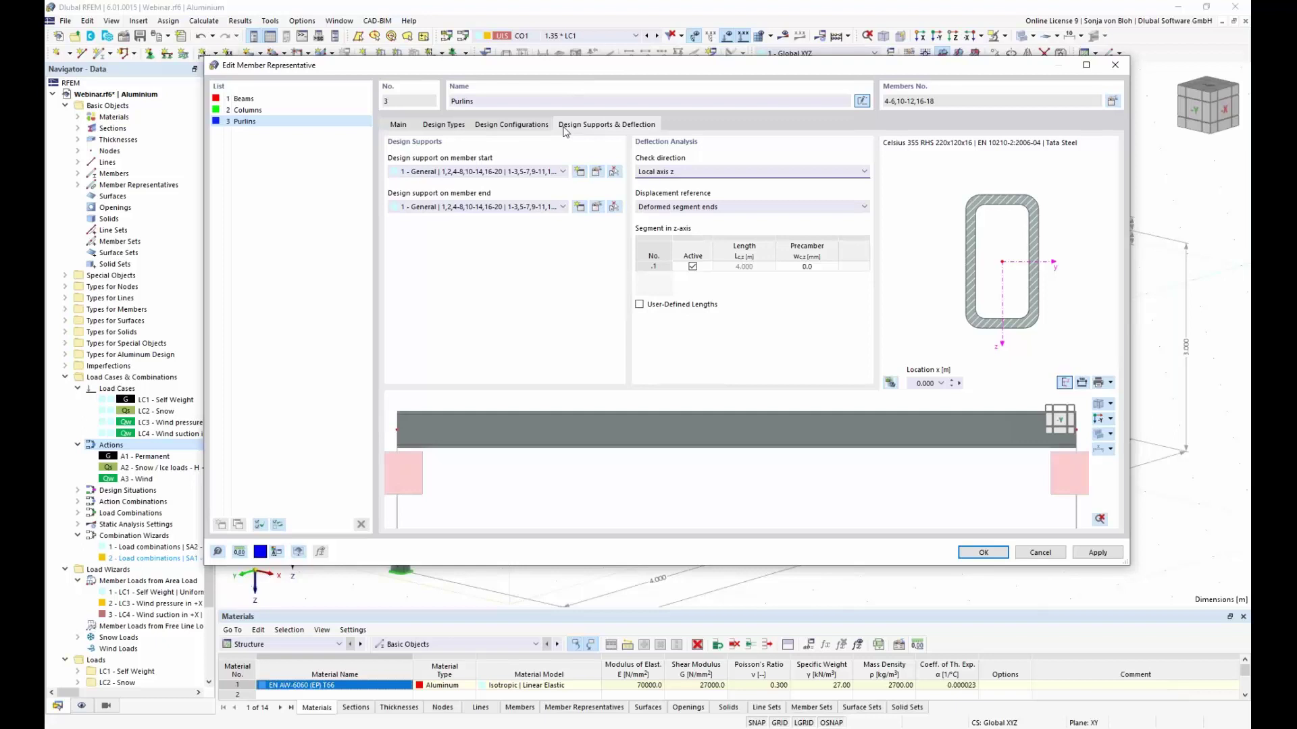
click(983, 553)
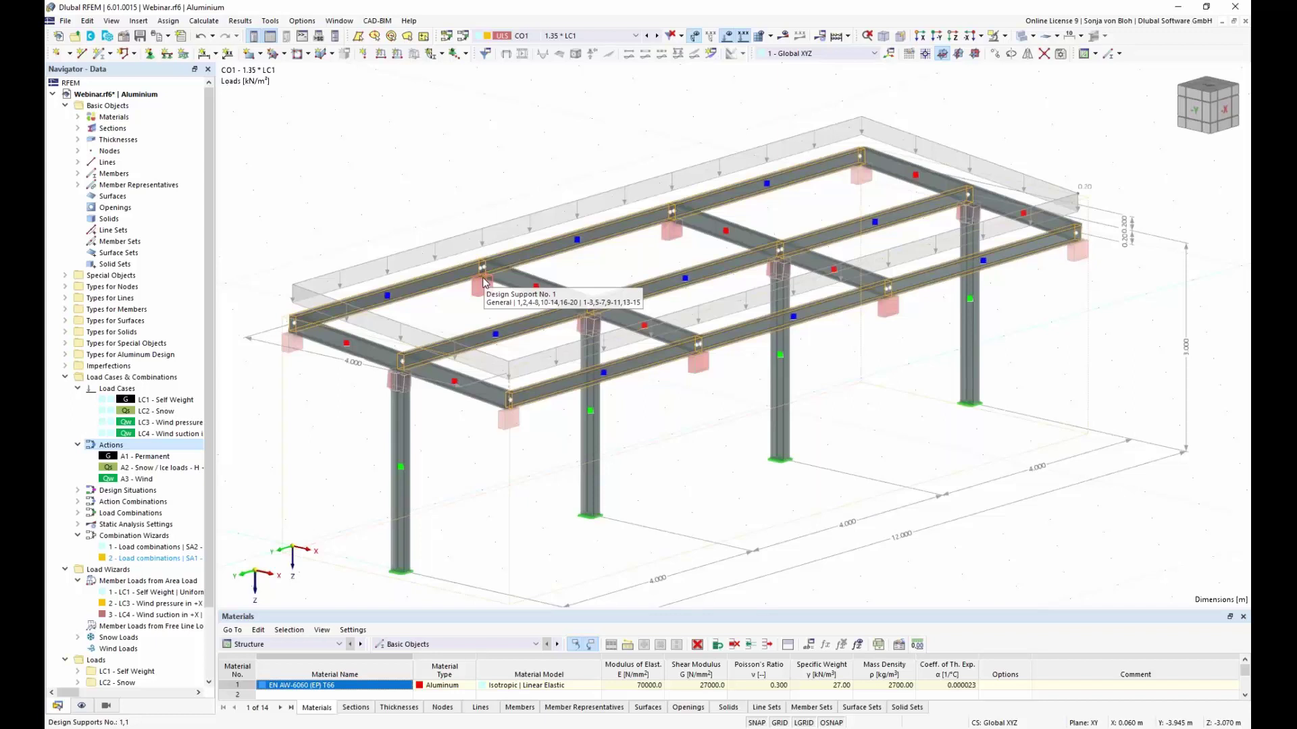
Step: Show the member effective lengths in the model to check the columns, and hide them again
click(82, 707)
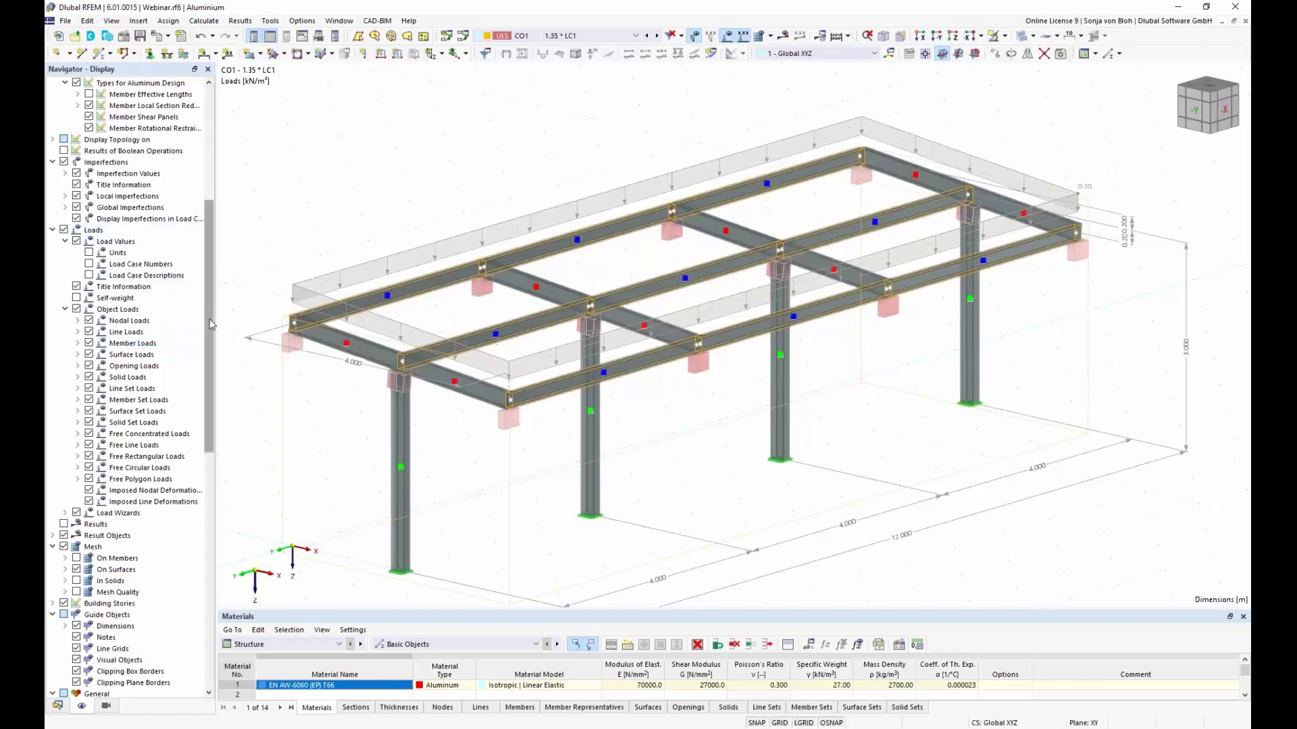
drag(209, 318, 216, 170)
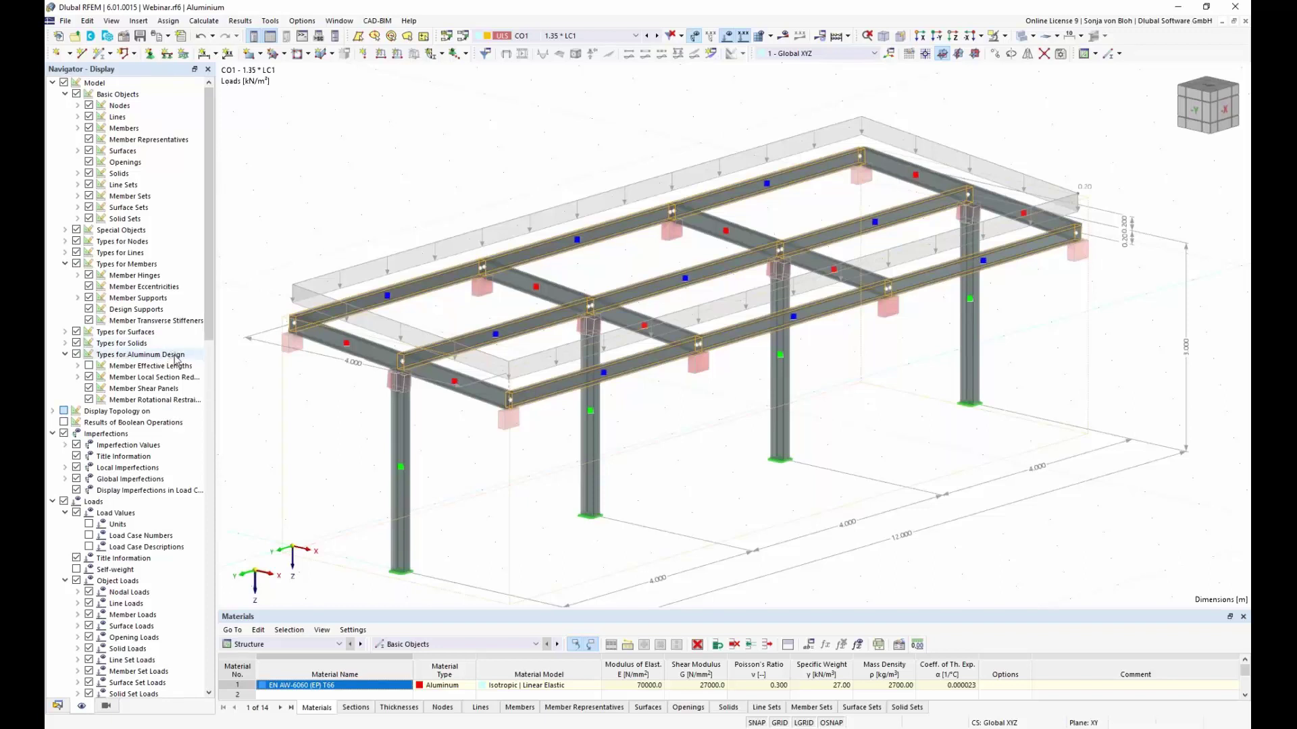
click(90, 367)
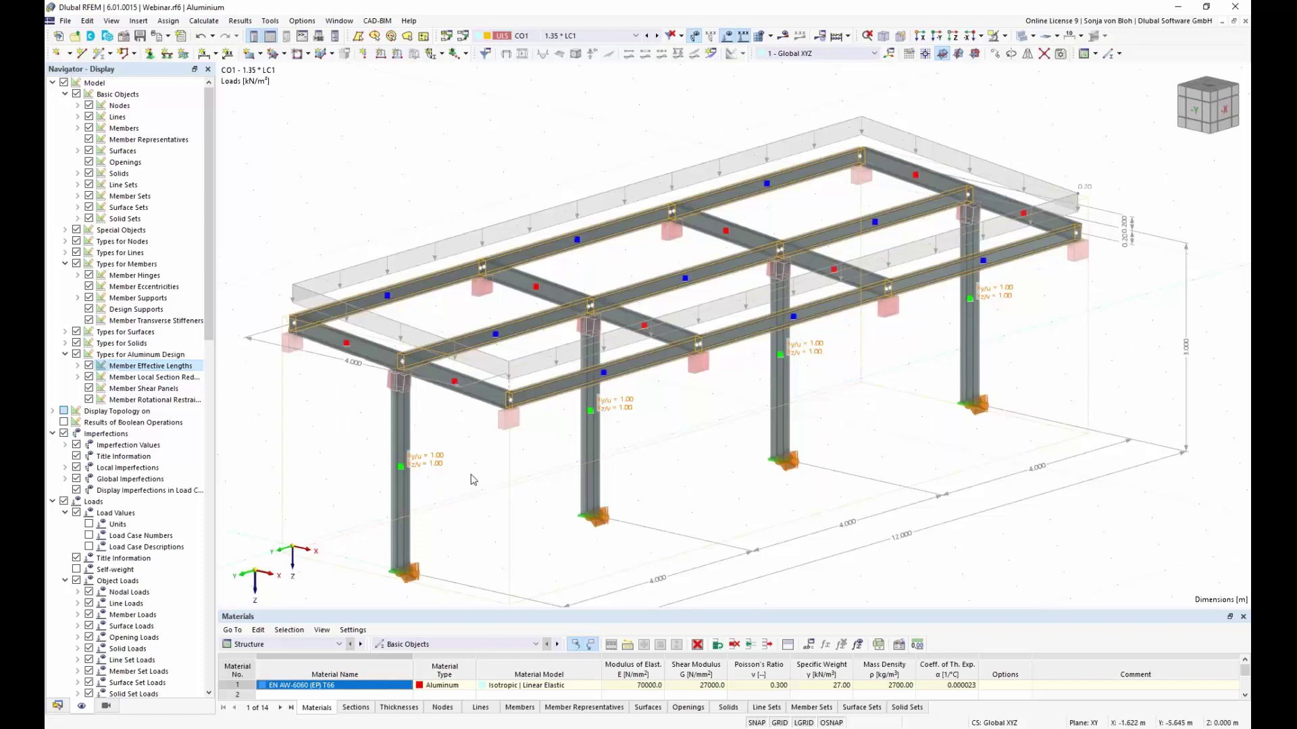
click(88, 367)
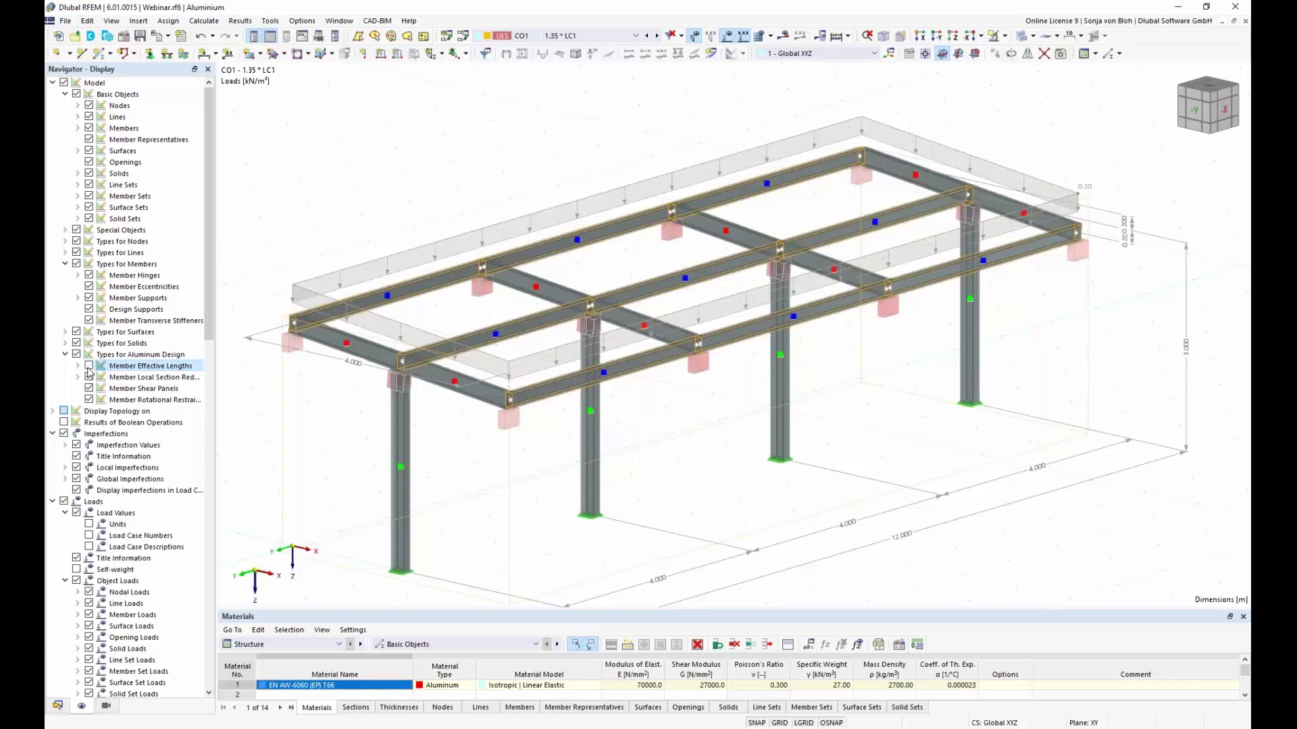
Step: Hide the design supports in the model display while keeping member supports shown
click(90, 298)
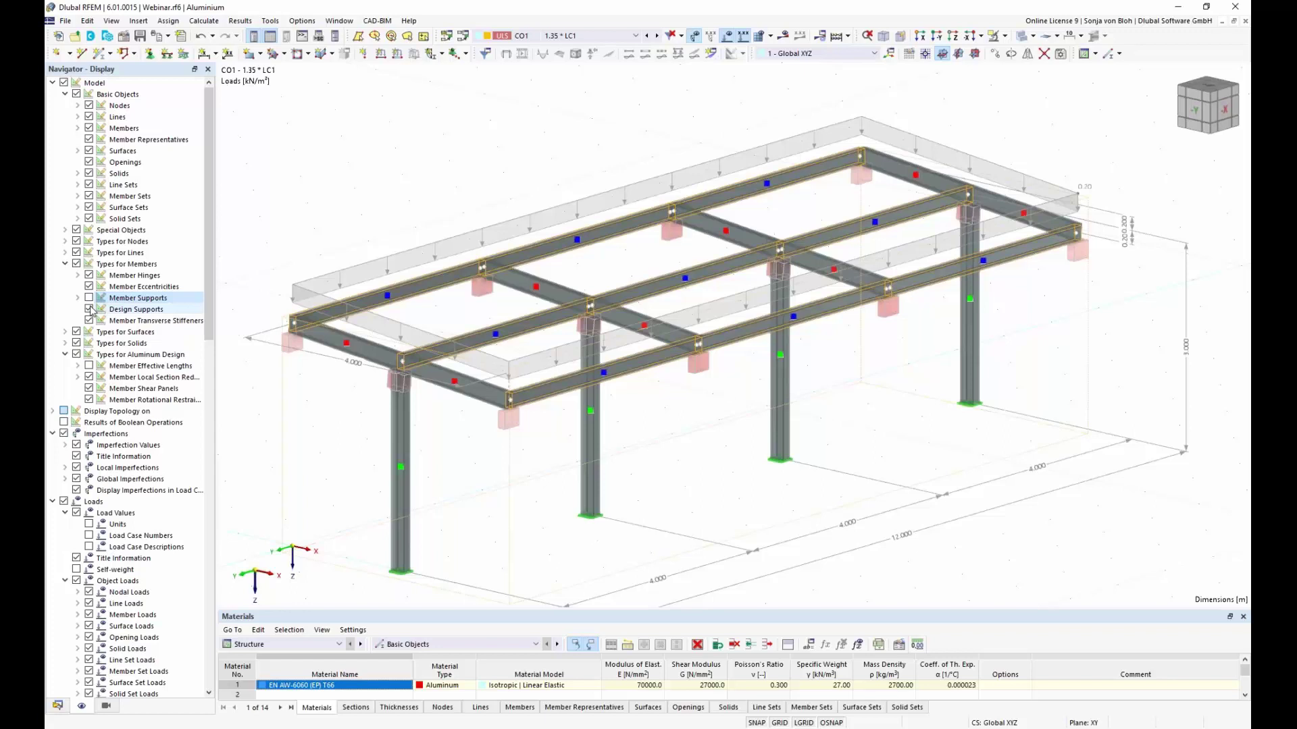
click(89, 298)
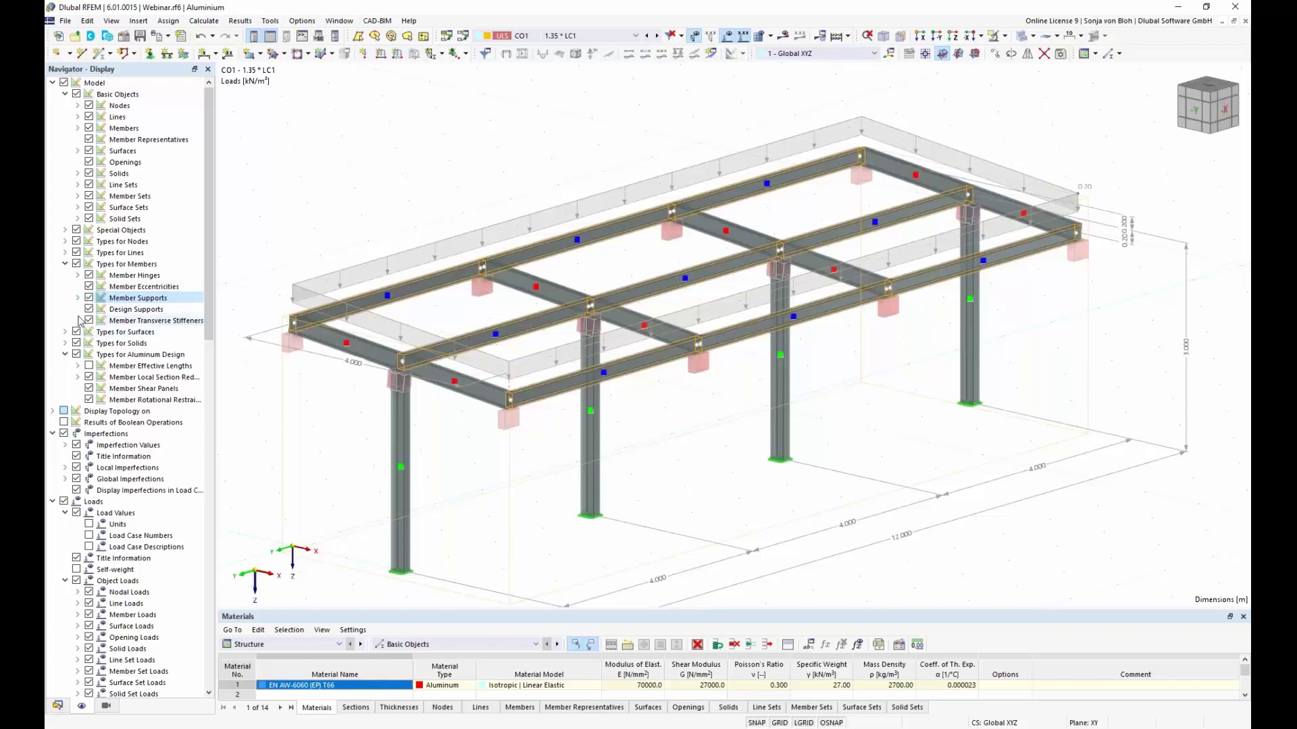
click(87, 310)
click(89, 309)
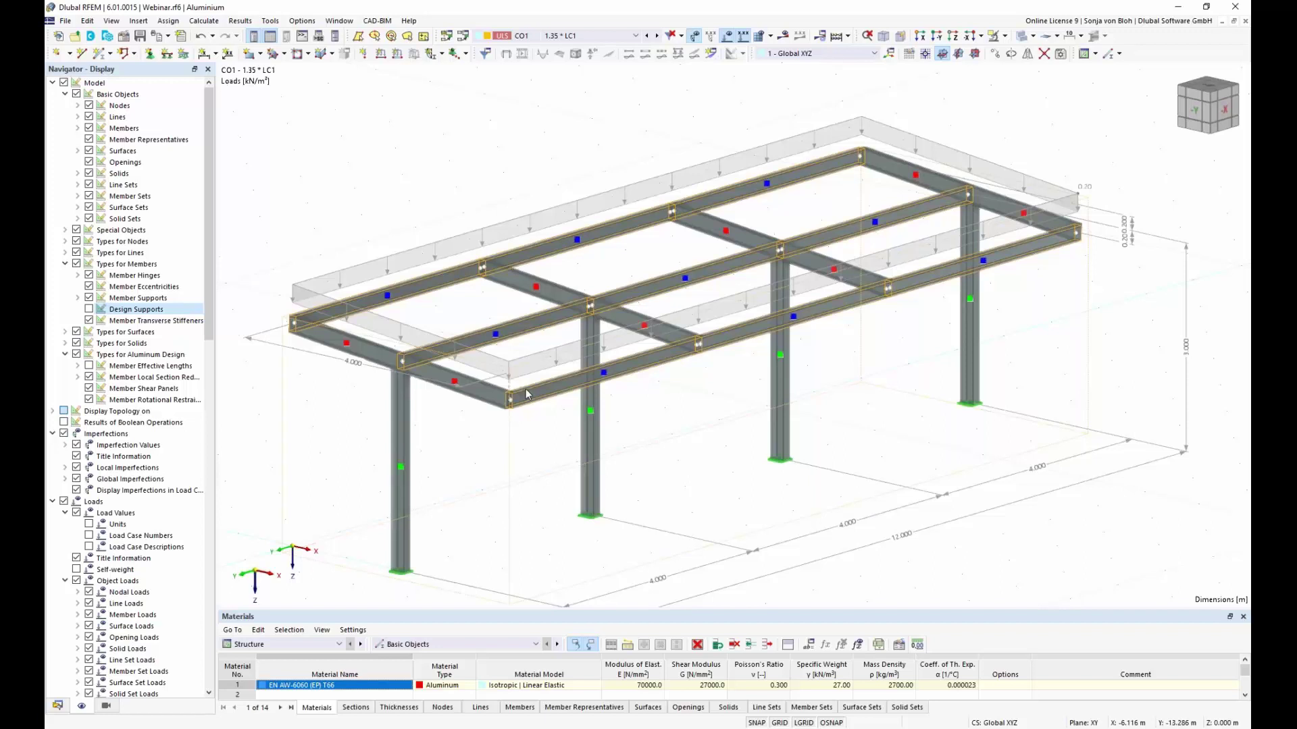
Step: Bring up the Aluminum Design input data tables in an enlarged, undocked table window
drag(369, 610, 386, 424)
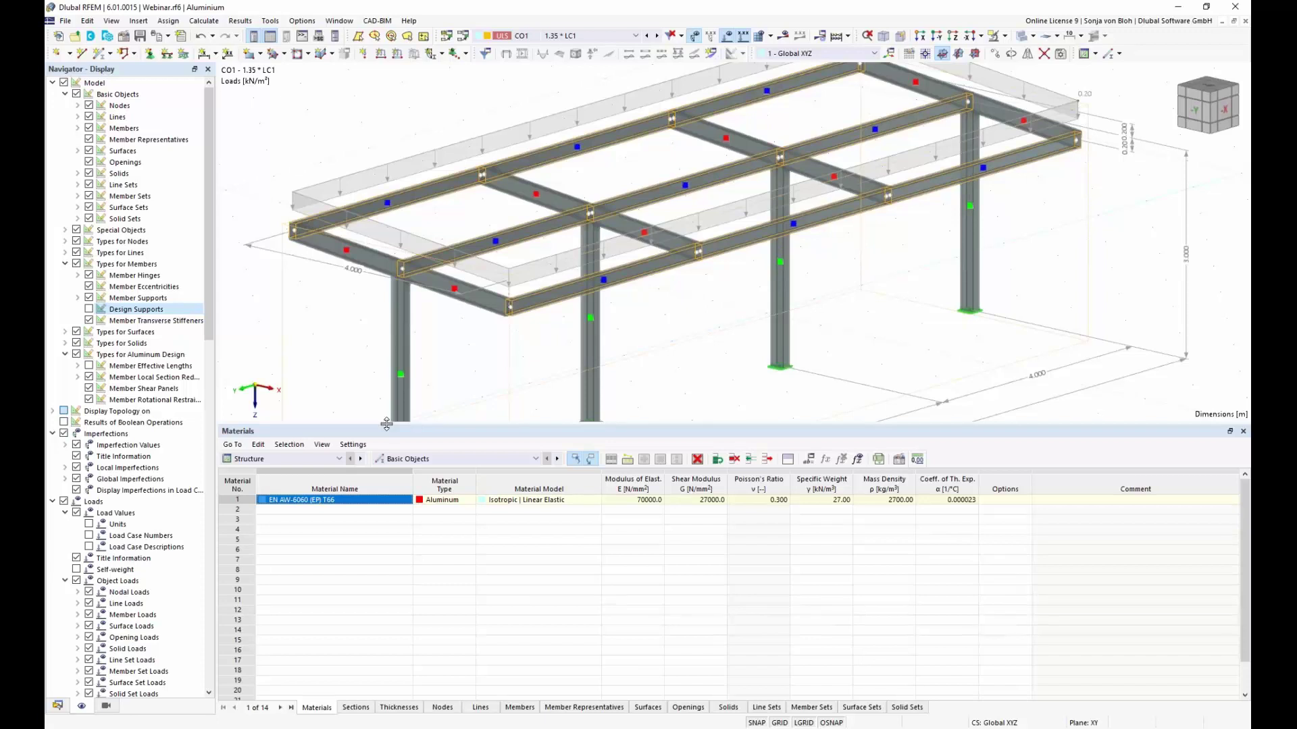
click(340, 459)
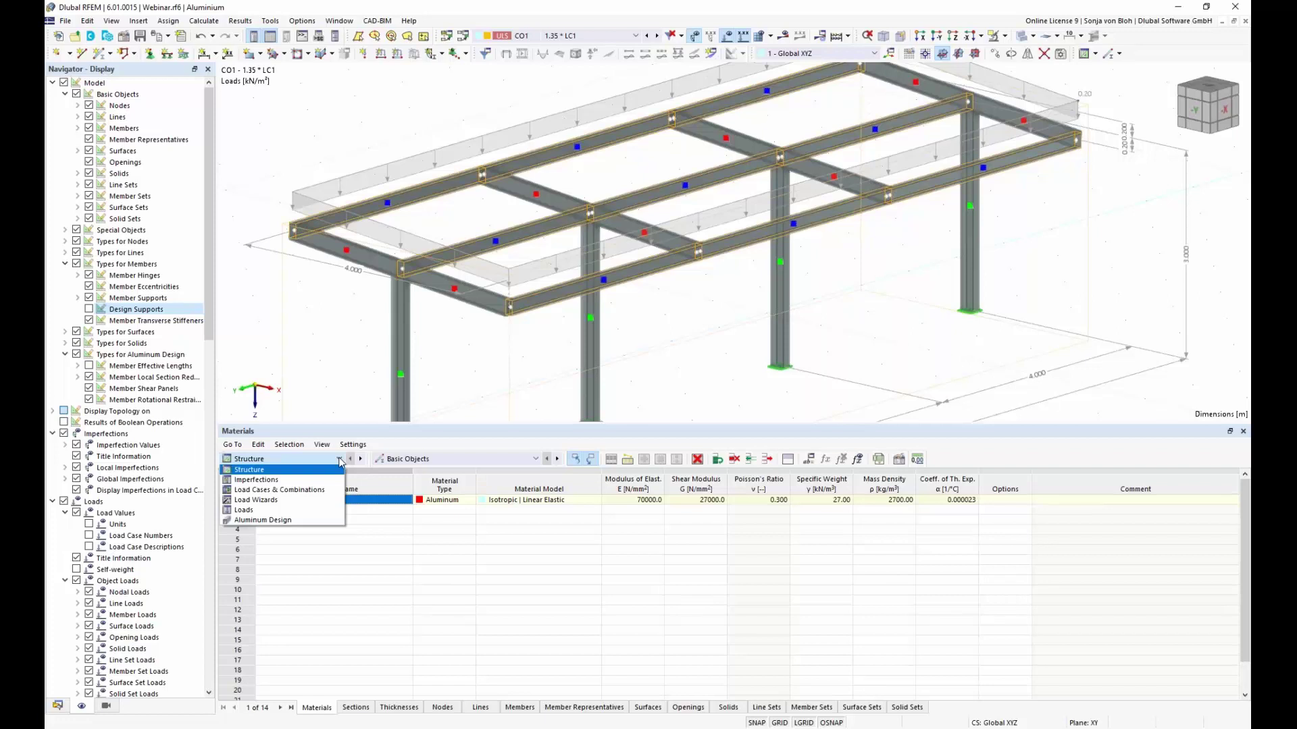
click(291, 519)
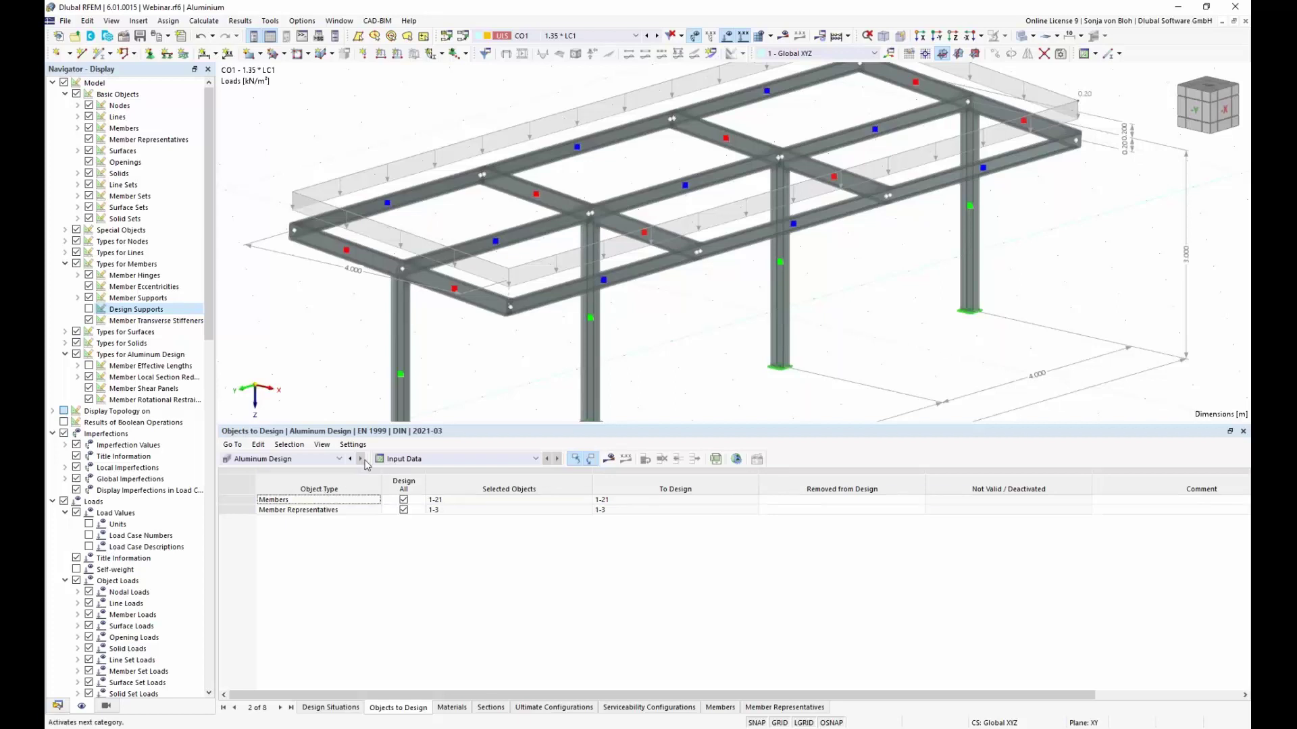
double_click(374, 436)
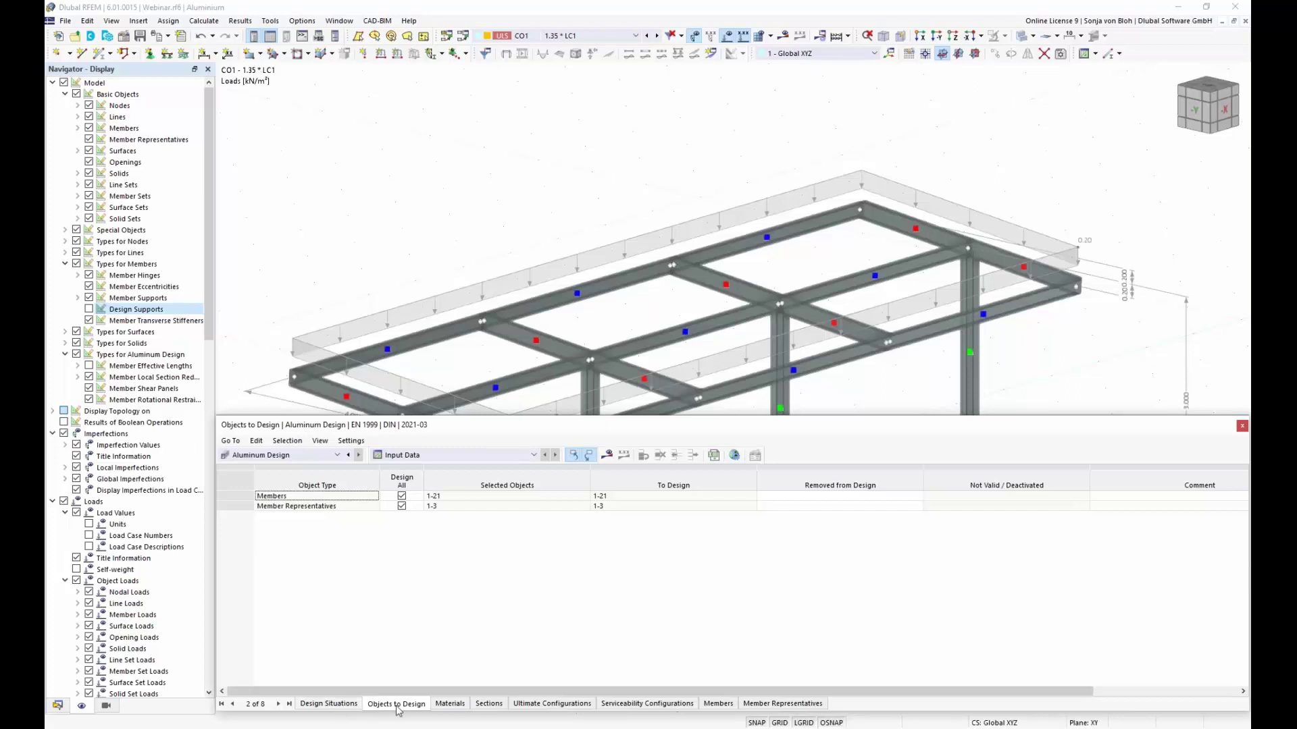
Step: Exclude the SLS - Frequent and SLS - Quasi-permanent design situations (DS3 and DS4) from the aluminium design
click(335, 704)
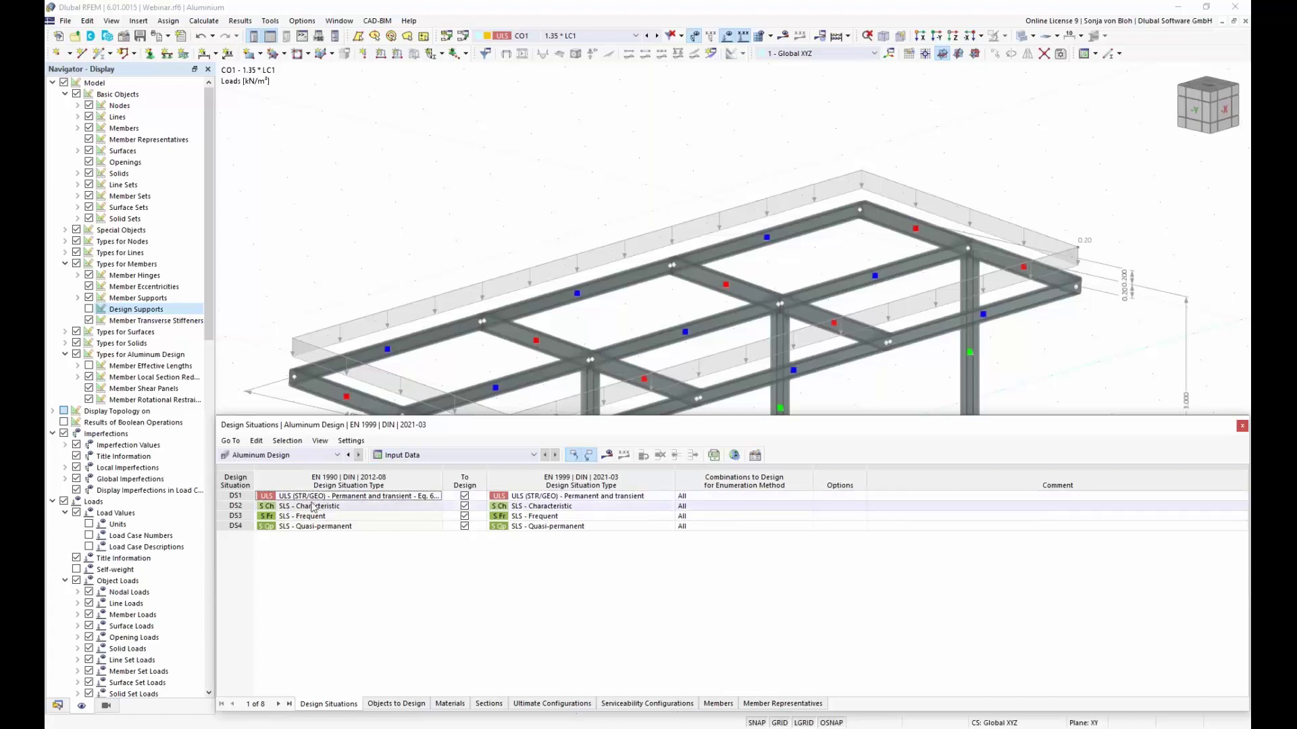
click(464, 516)
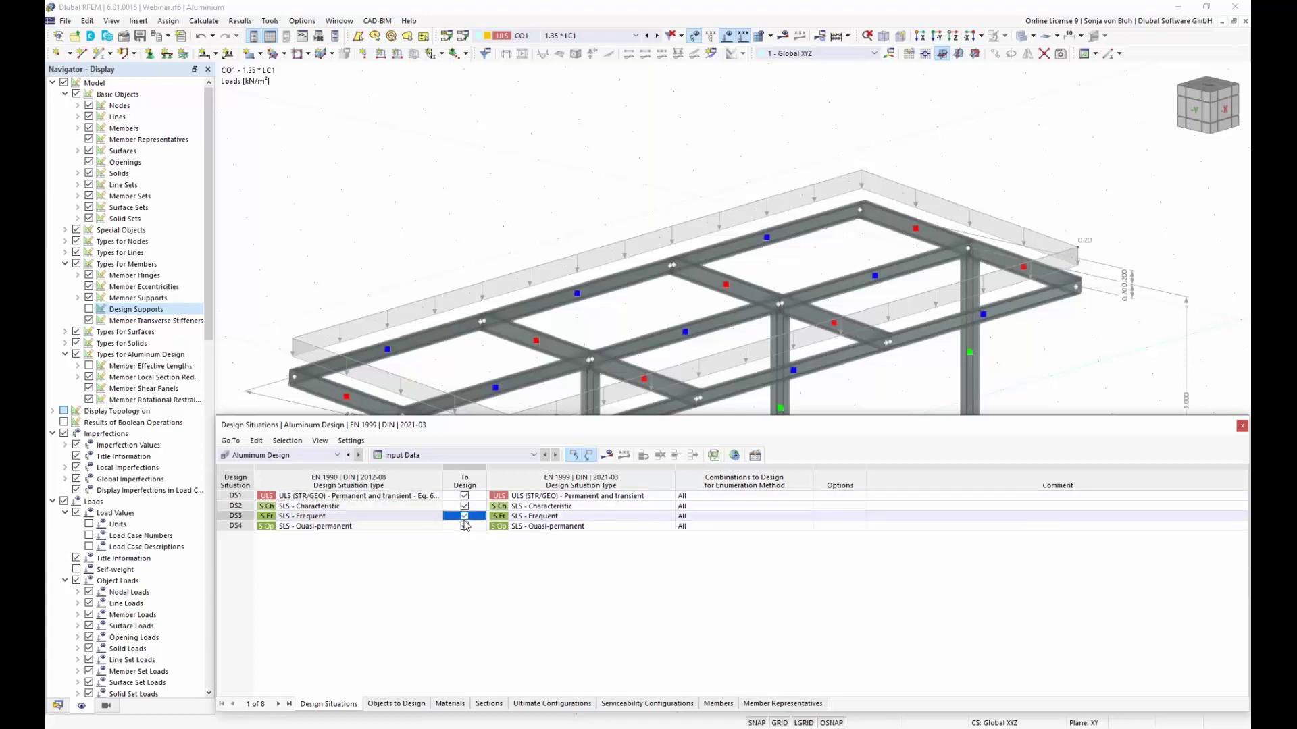
click(466, 527)
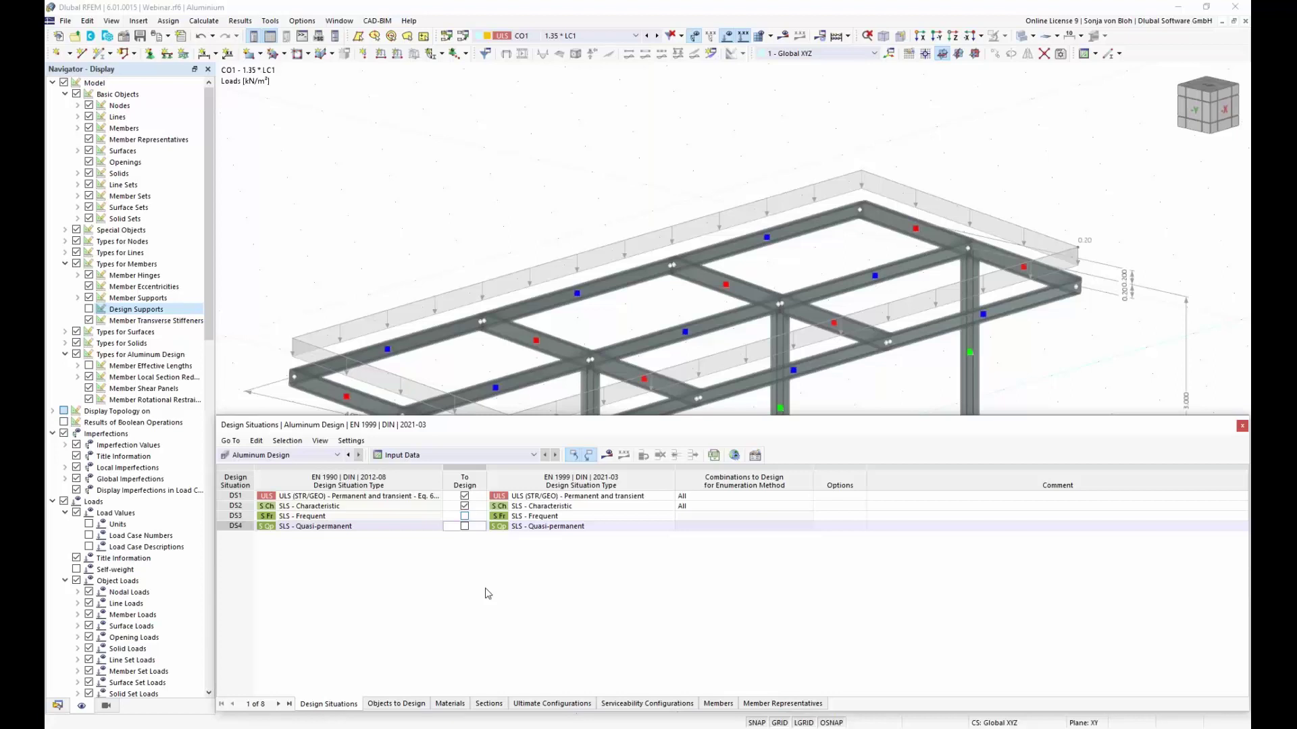
Step: Review the EN 1999 design situation types available for DS1, leaving its assigned type as it is
click(617, 497)
click(671, 497)
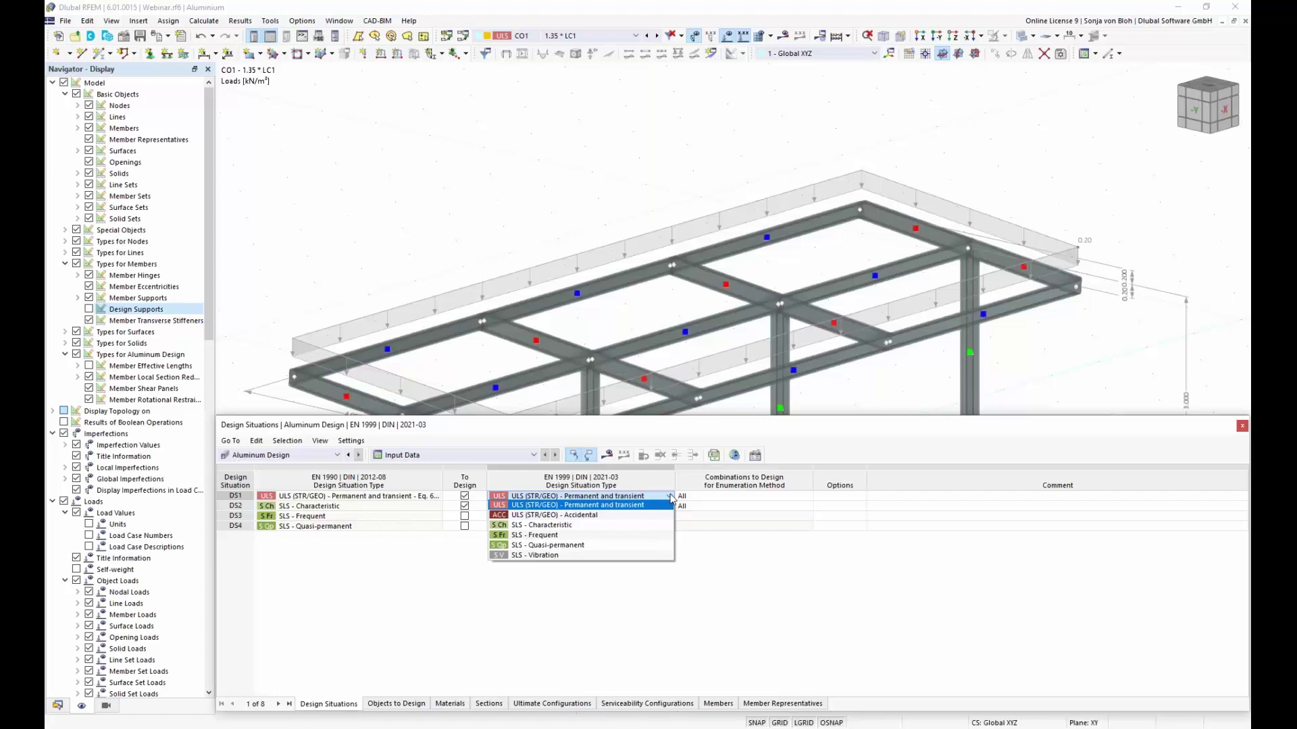
click(671, 498)
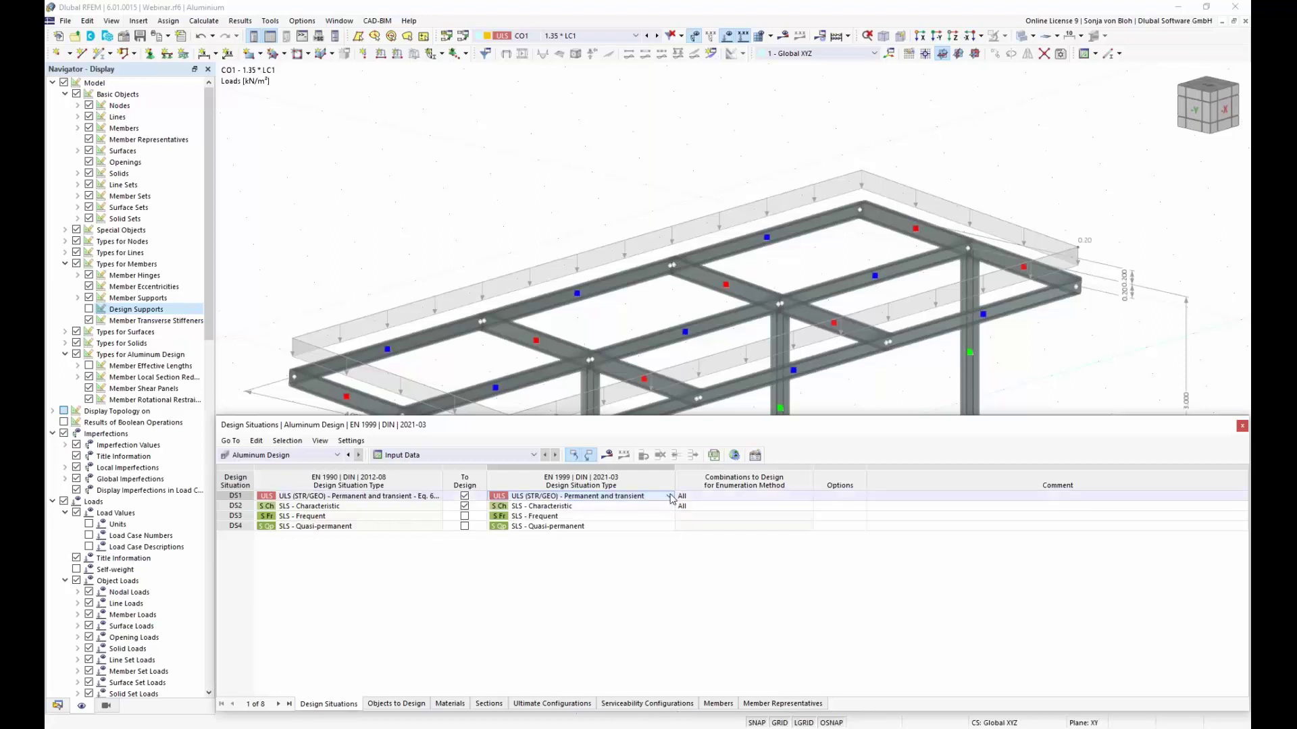
Step: In the objects to design, exclude all members from the aluminium design while keeping member representatives selected
click(409, 704)
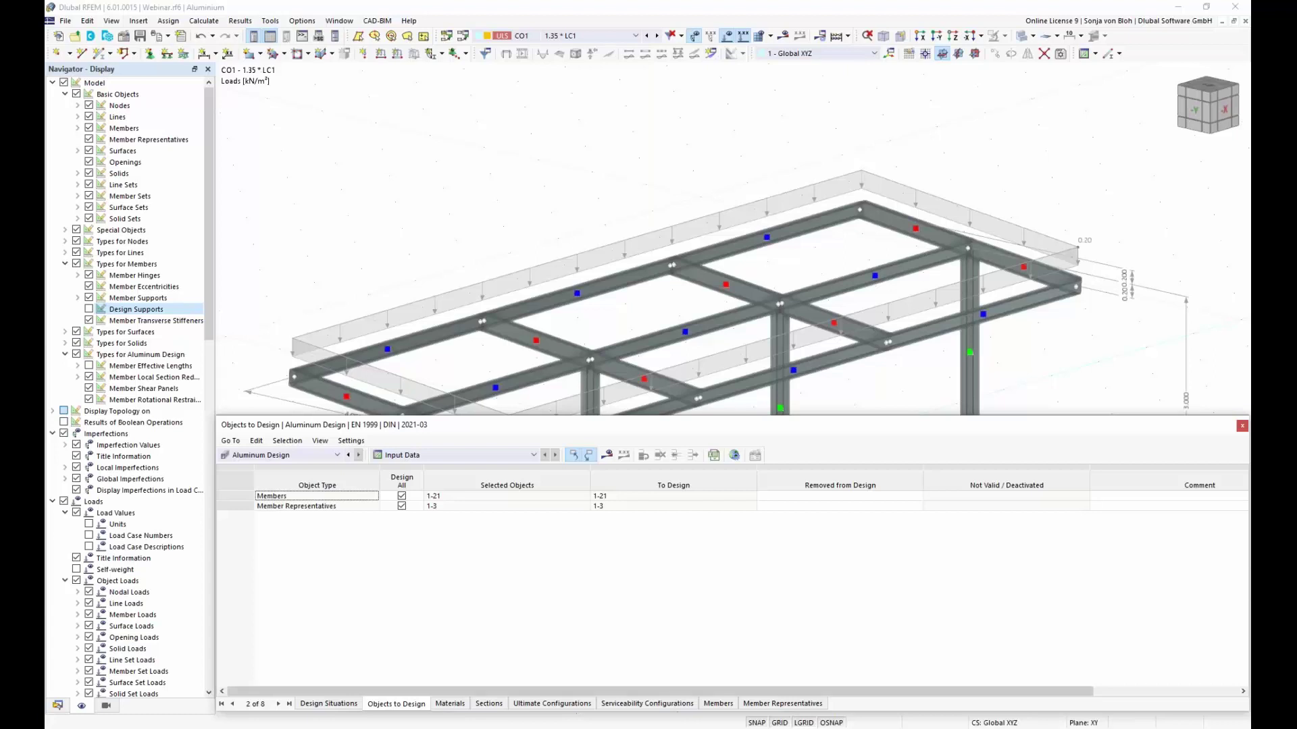
click(887, 508)
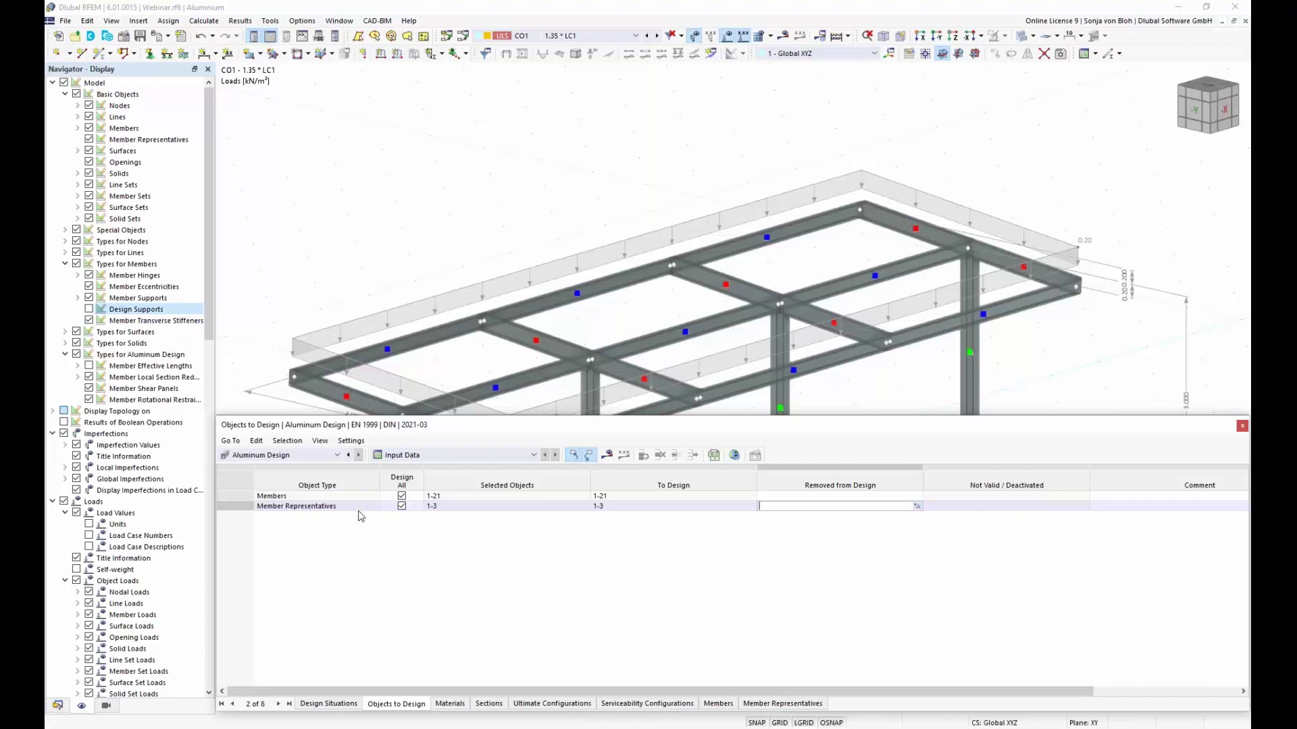
click(401, 496)
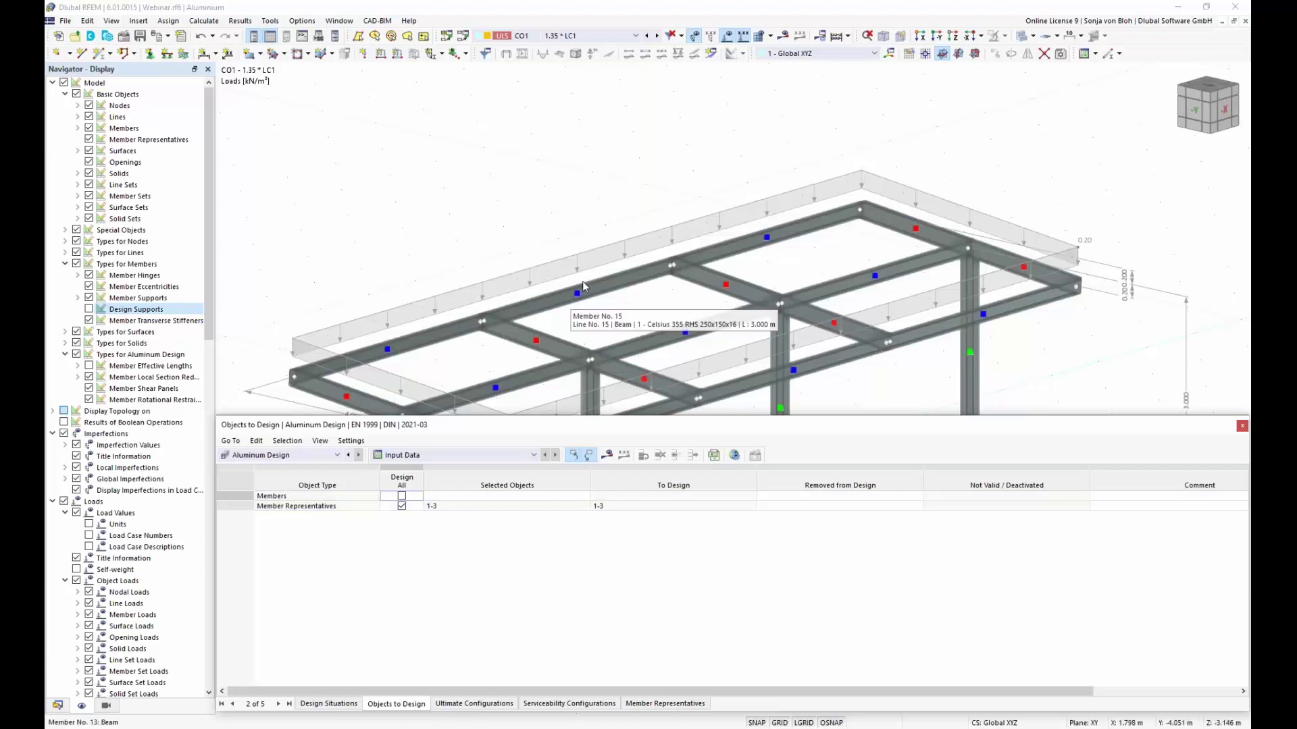
Step: Calculate the results and shrink the results table to show the whole canopy with its global deformations
scroll(552, 119, down, 4)
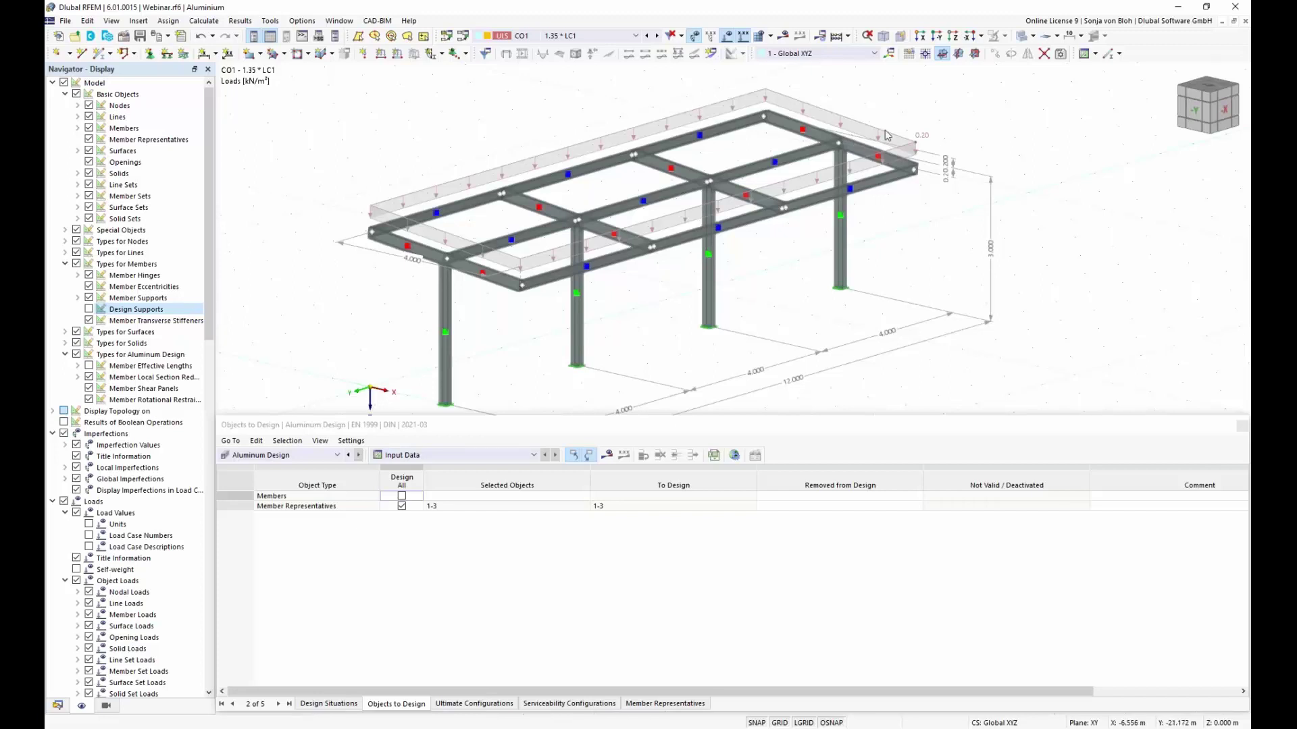
click(836, 37)
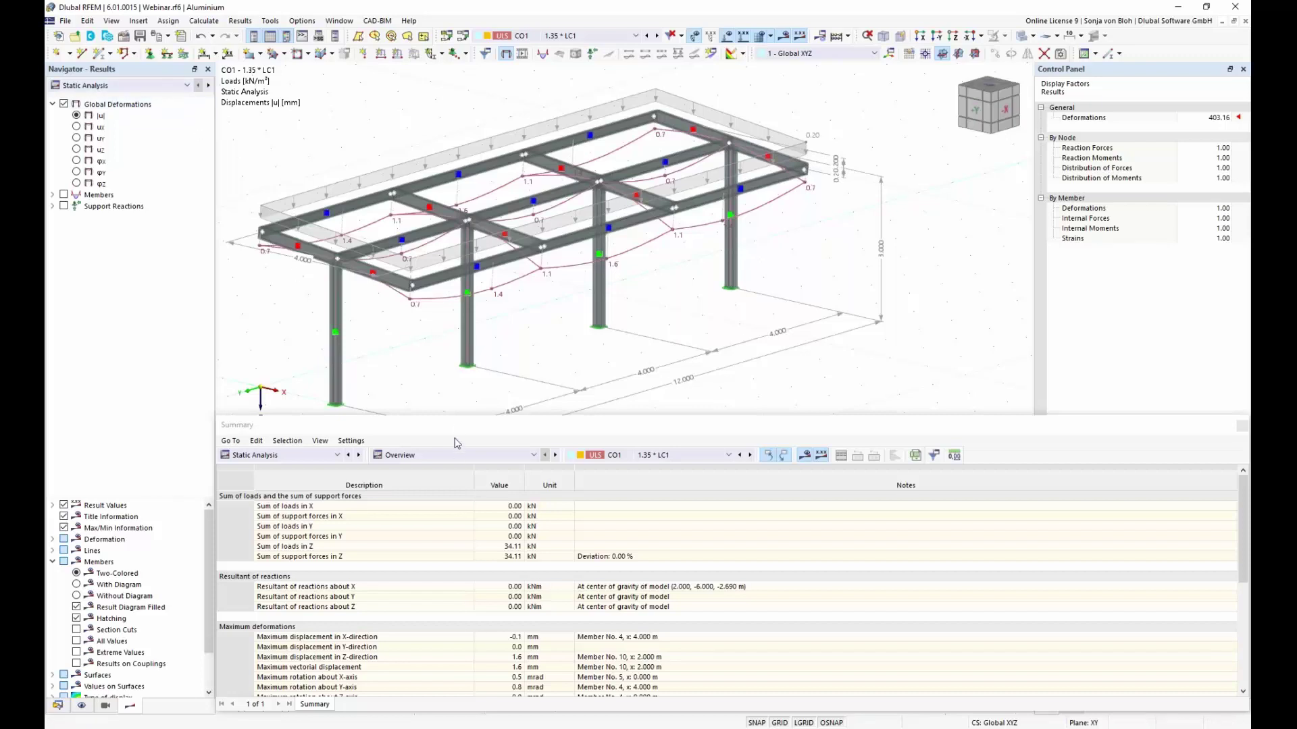
drag(440, 415, 439, 583)
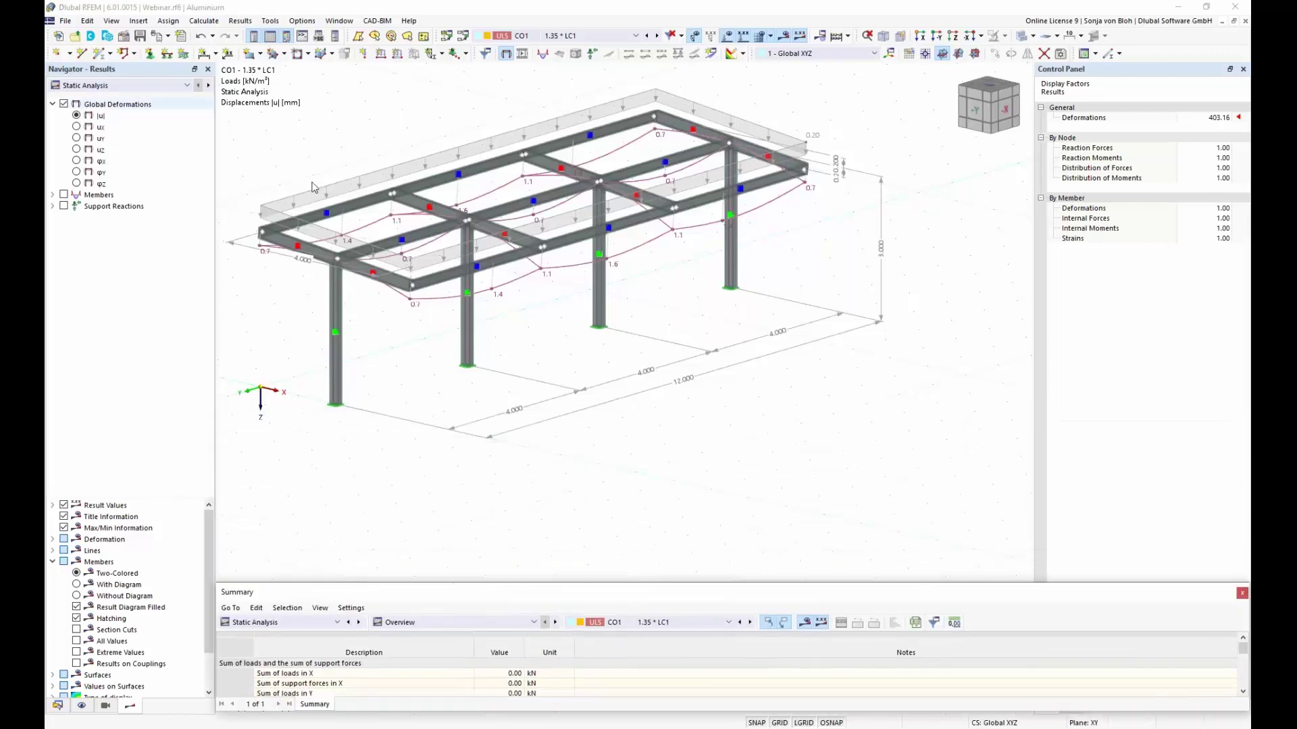
middle_drag(426, 227, 517, 275)
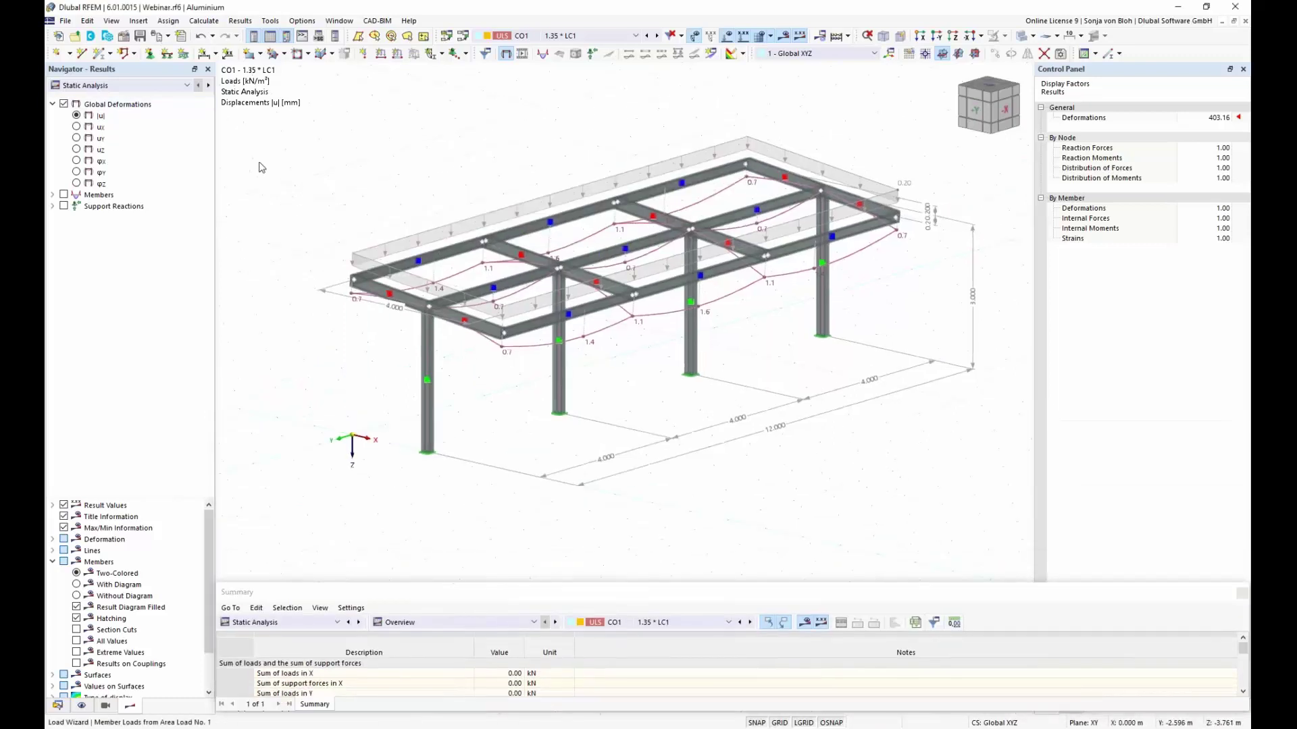
Step: Switch the displayed results from Static Analysis to Aluminum Design to show the design check ratios on the canopy
click(187, 86)
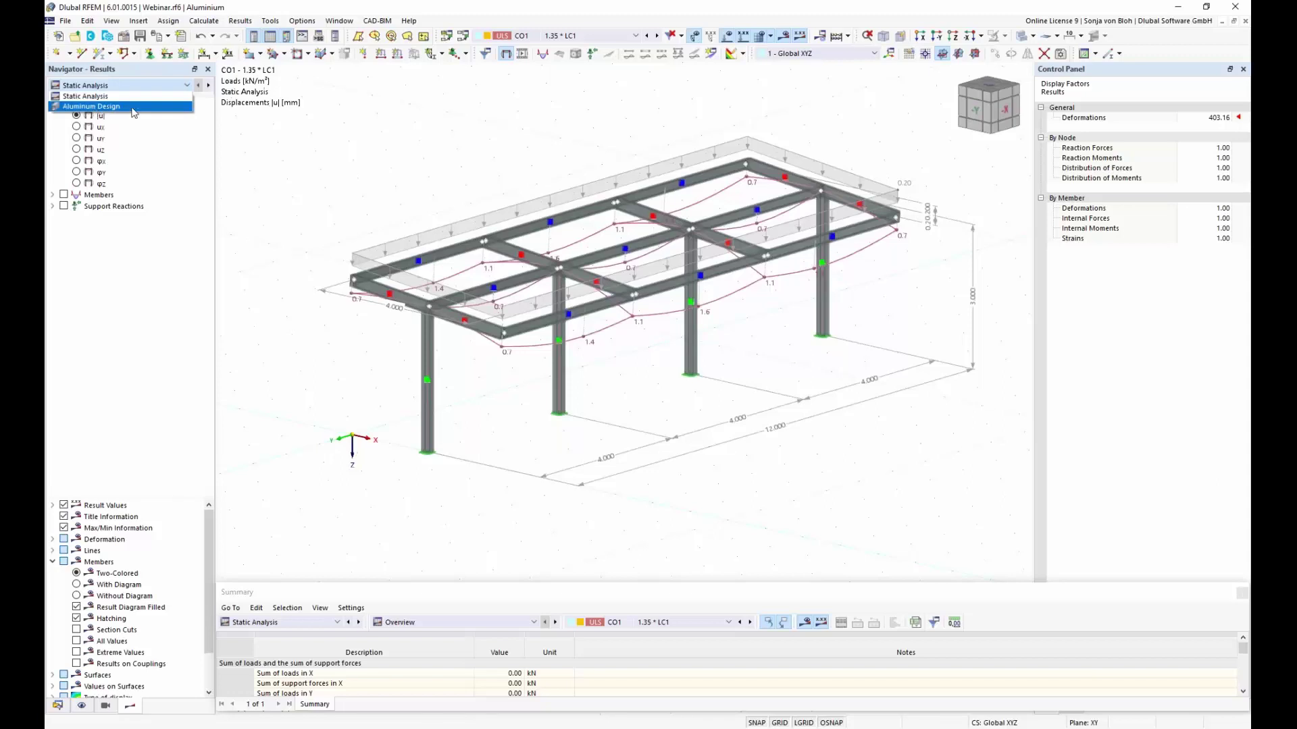
click(126, 107)
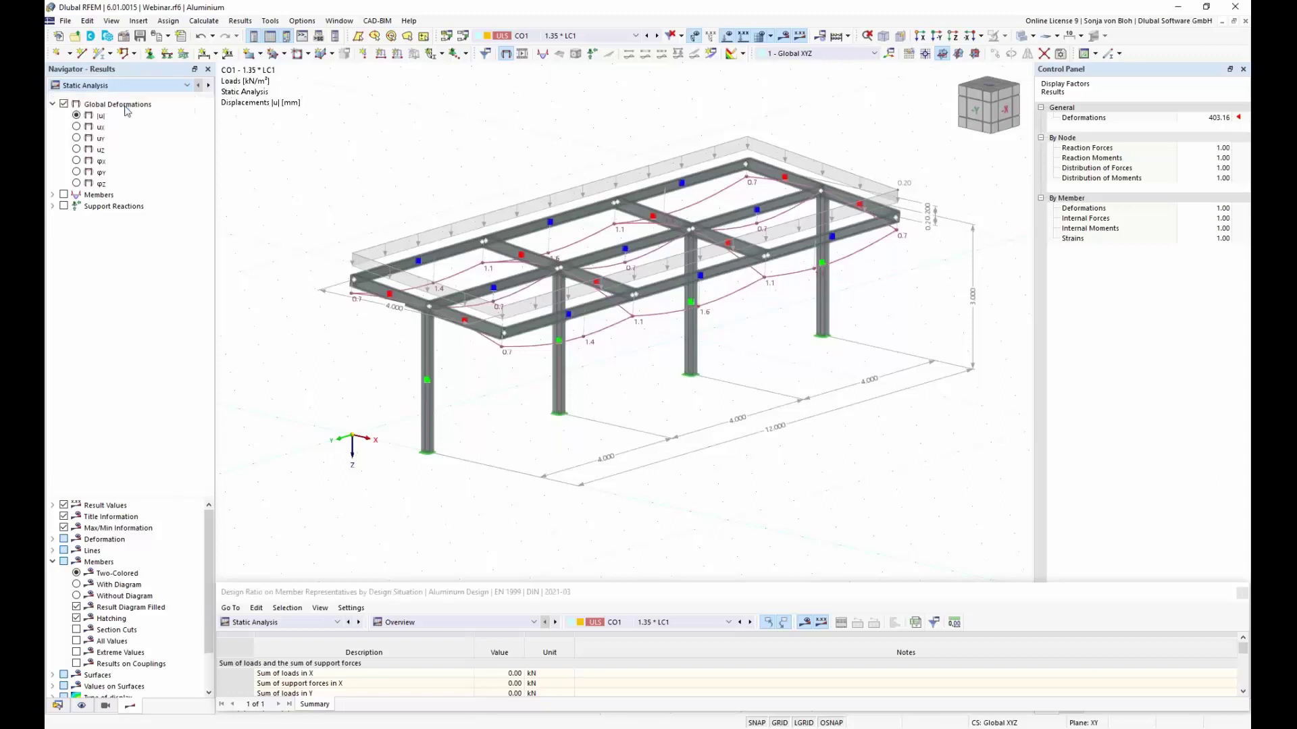
click(189, 87)
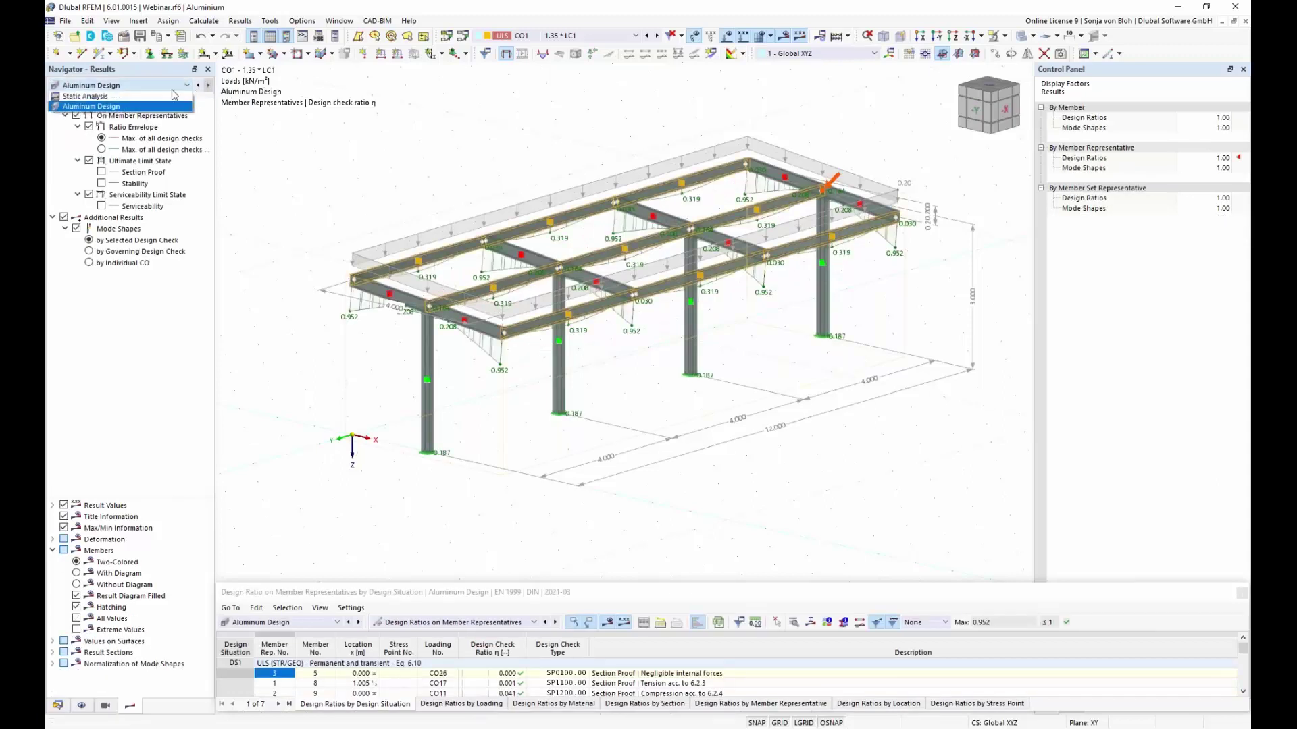
click(122, 96)
click(187, 86)
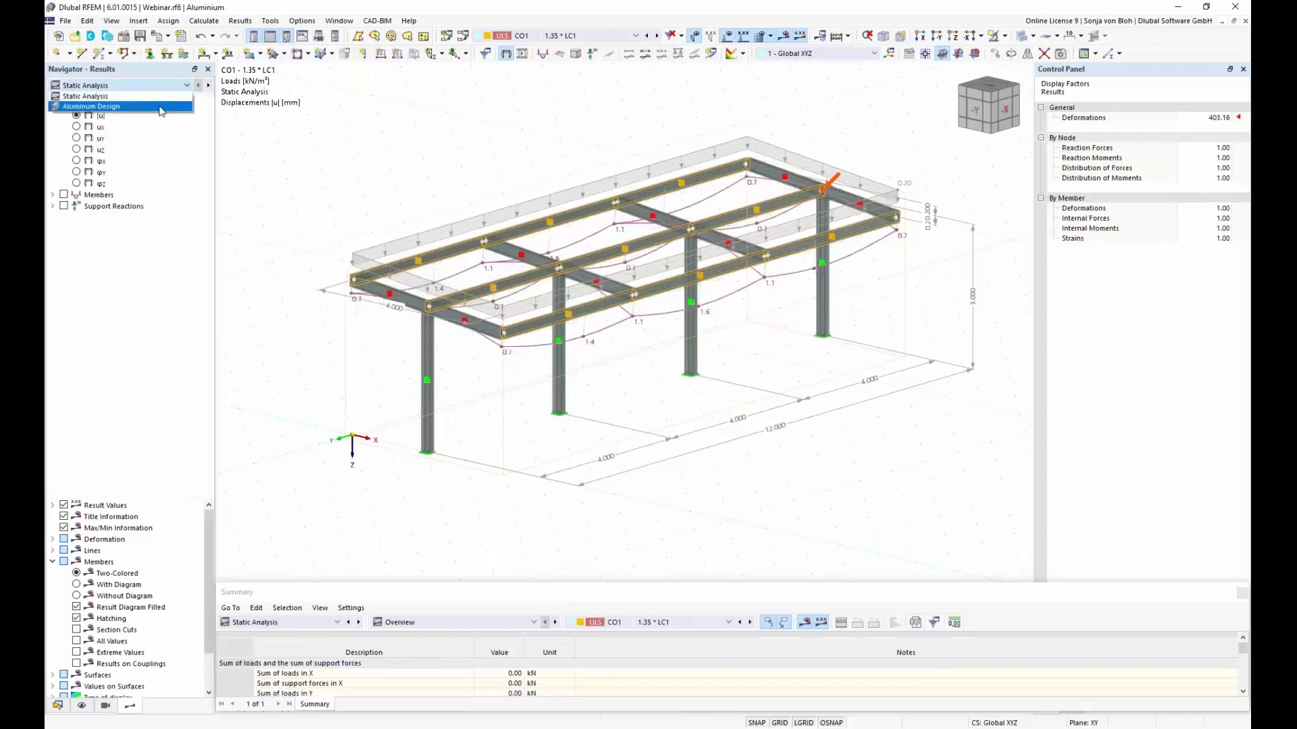
click(161, 106)
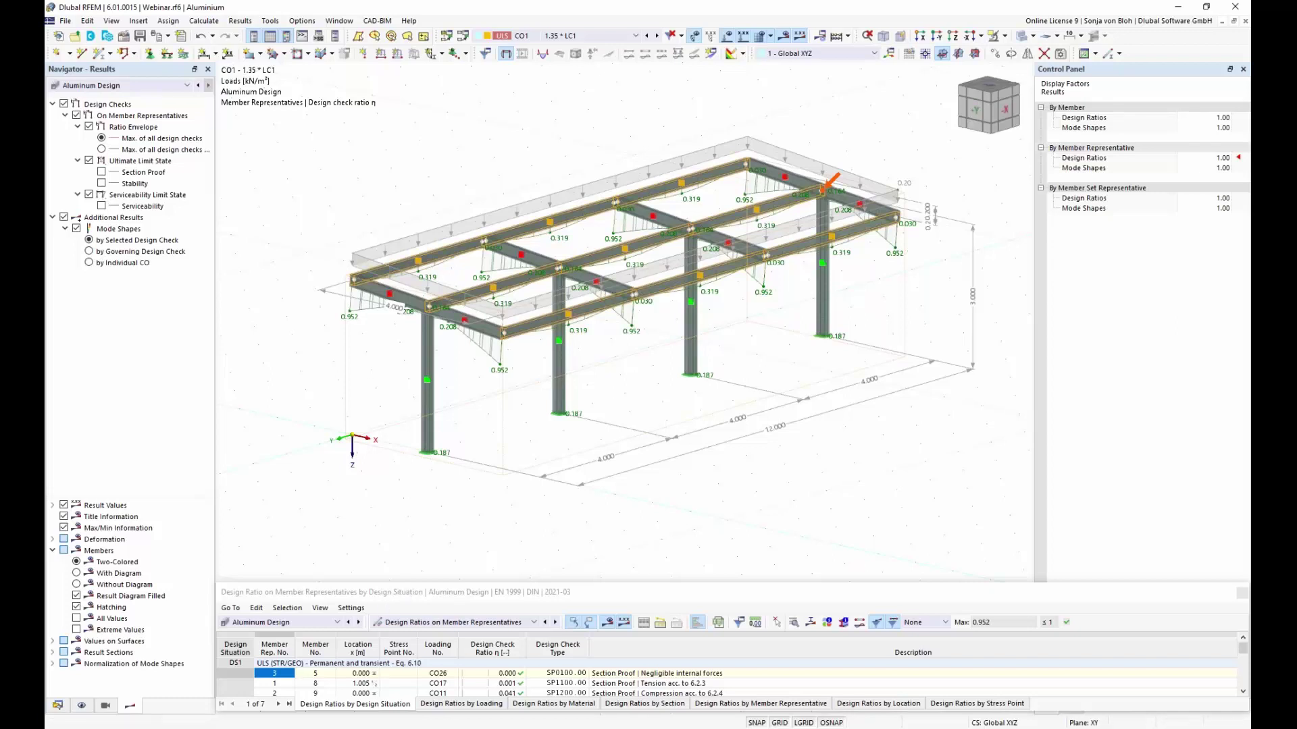
Step: Enlarge the results table and review the design ratios on member representatives by design situation, down to the SLS - Characteristic checks
drag(407, 586, 430, 426)
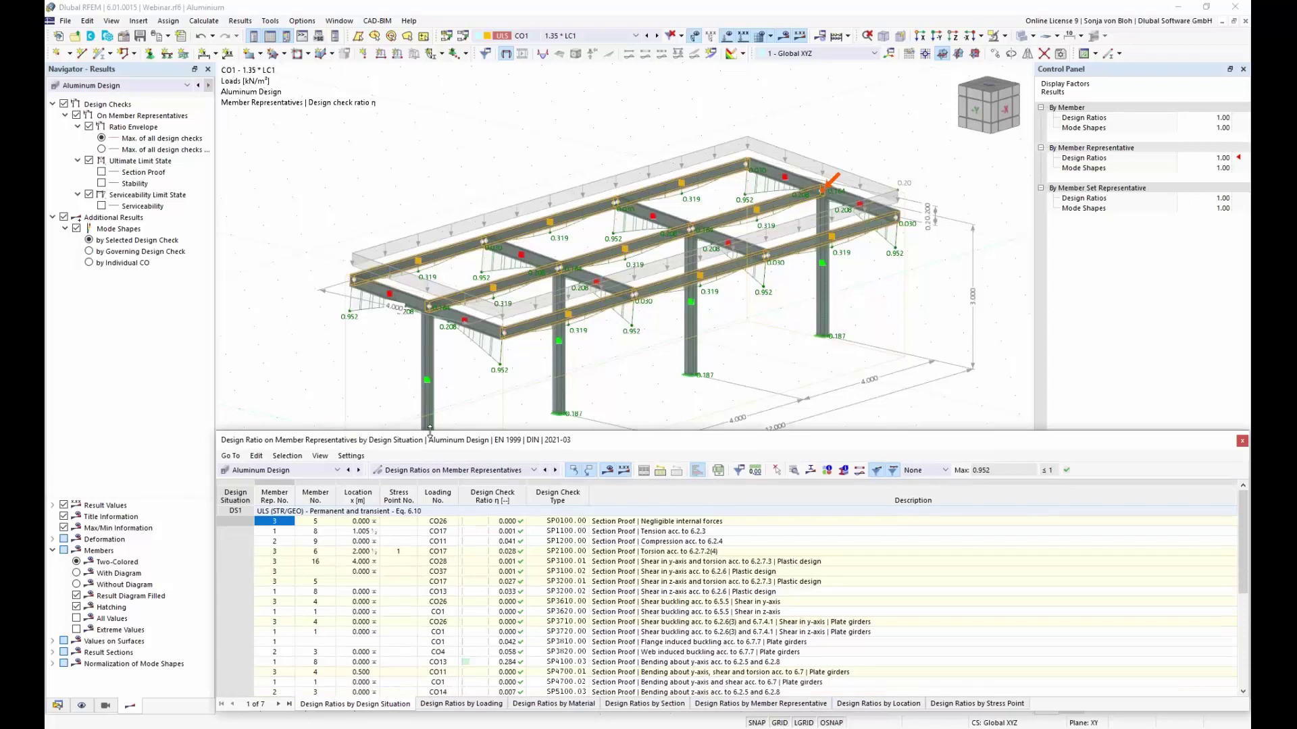
click(336, 470)
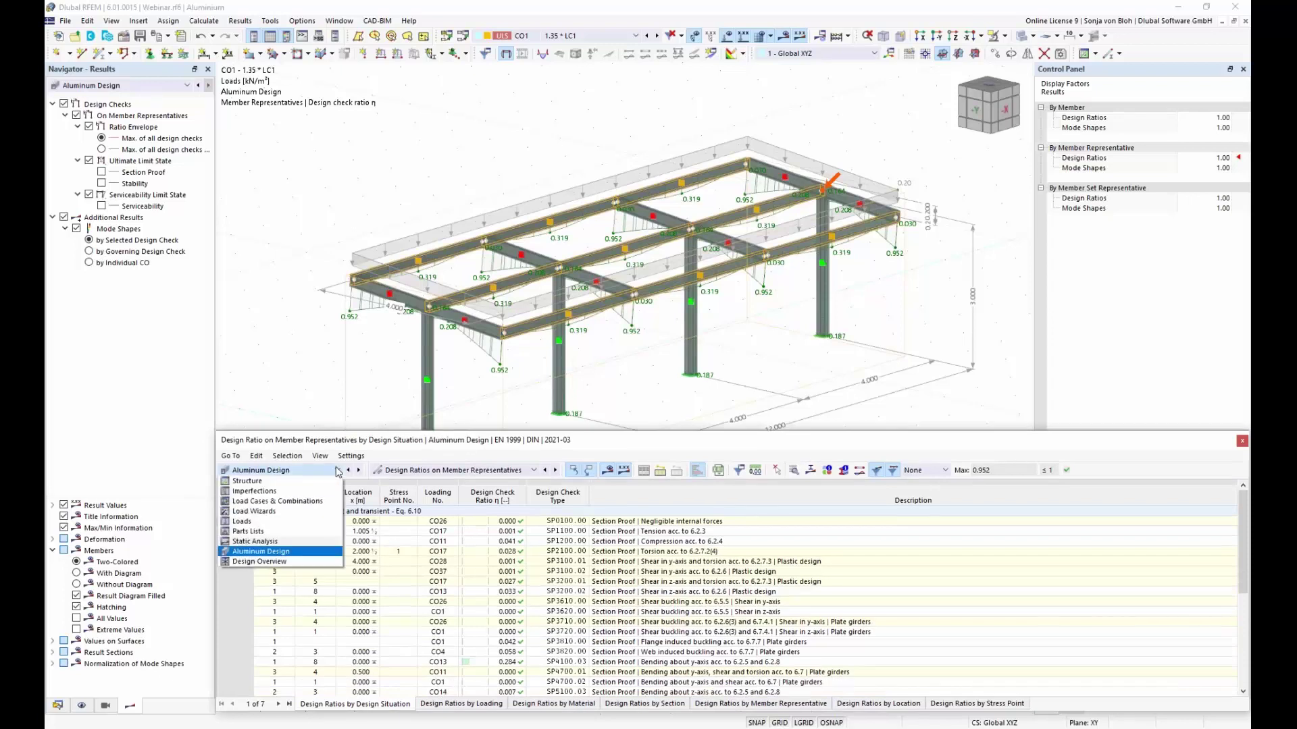
click(284, 552)
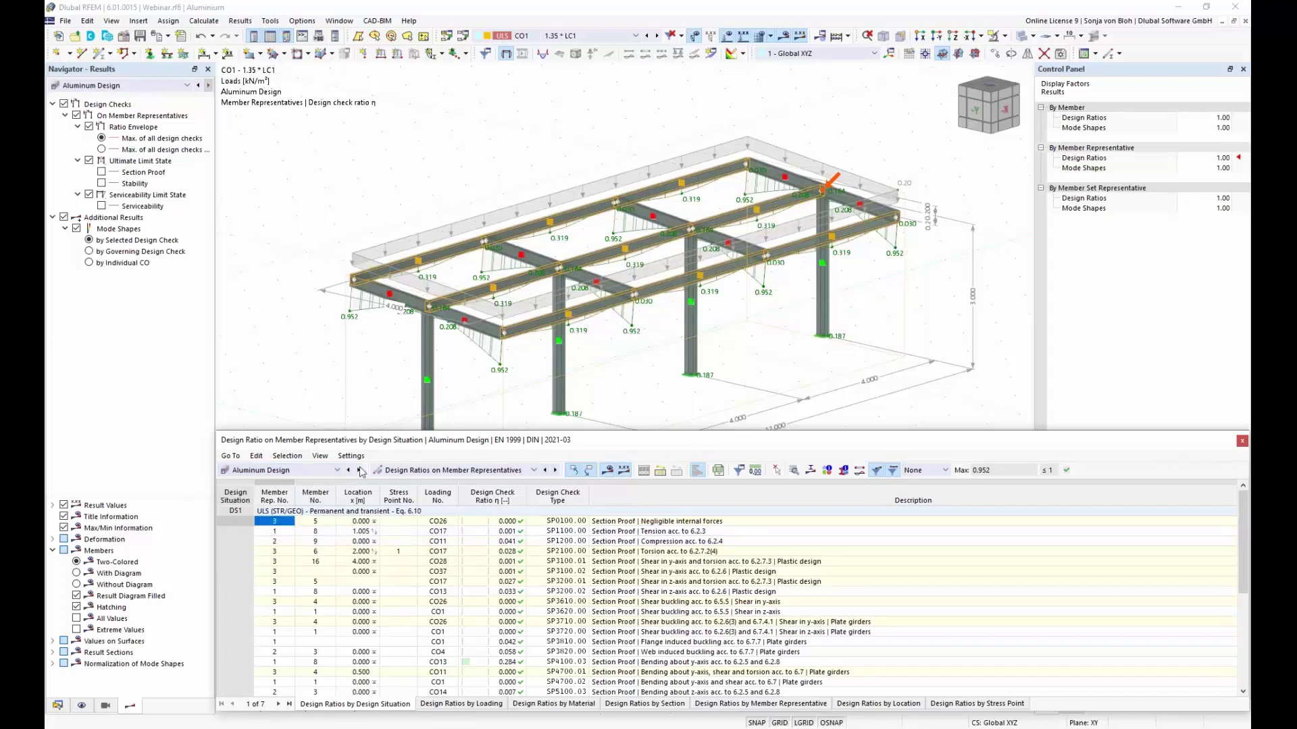
click(535, 471)
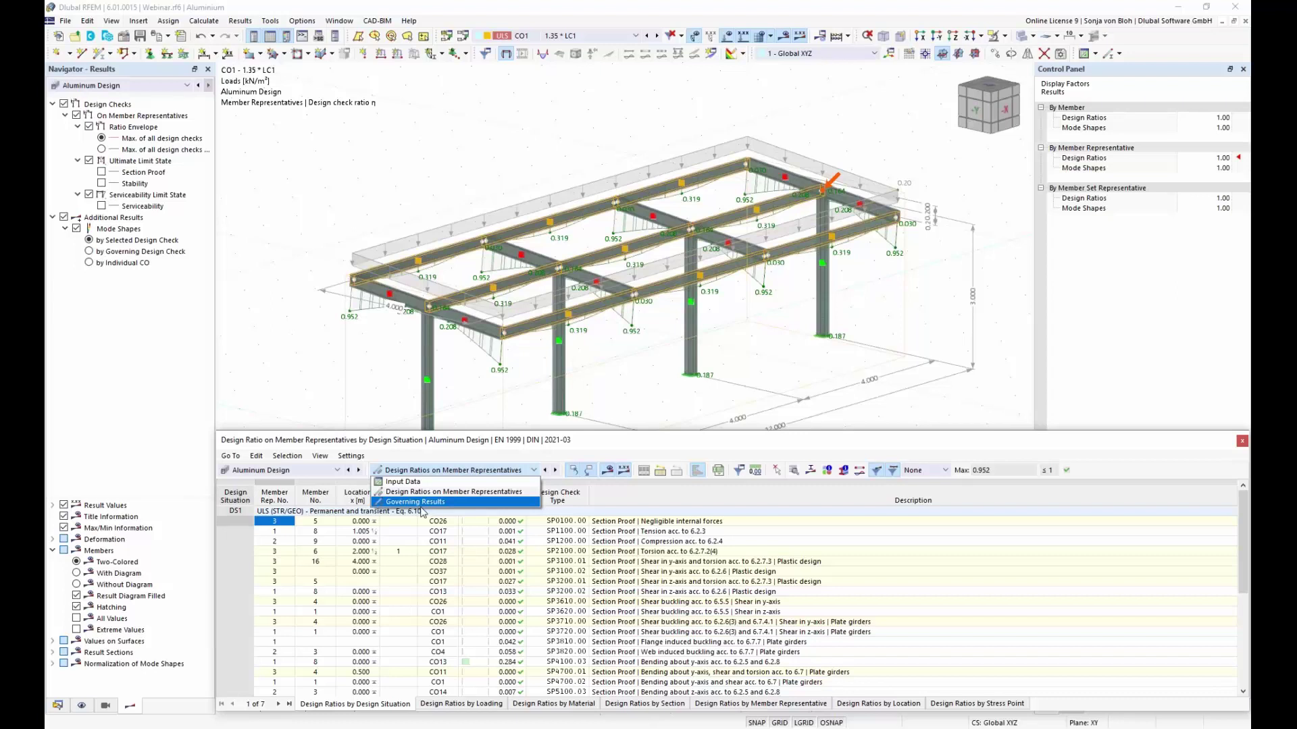
click(463, 493)
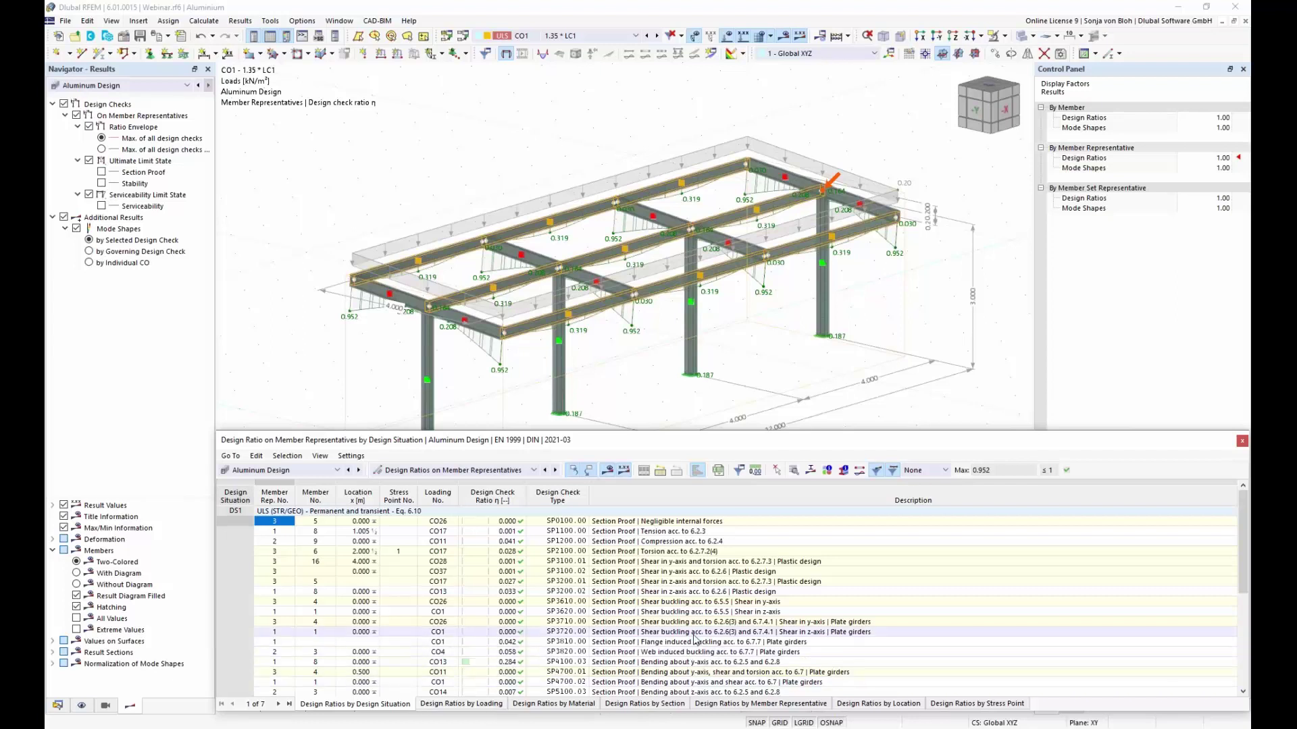
scroll(698, 638, down, 5)
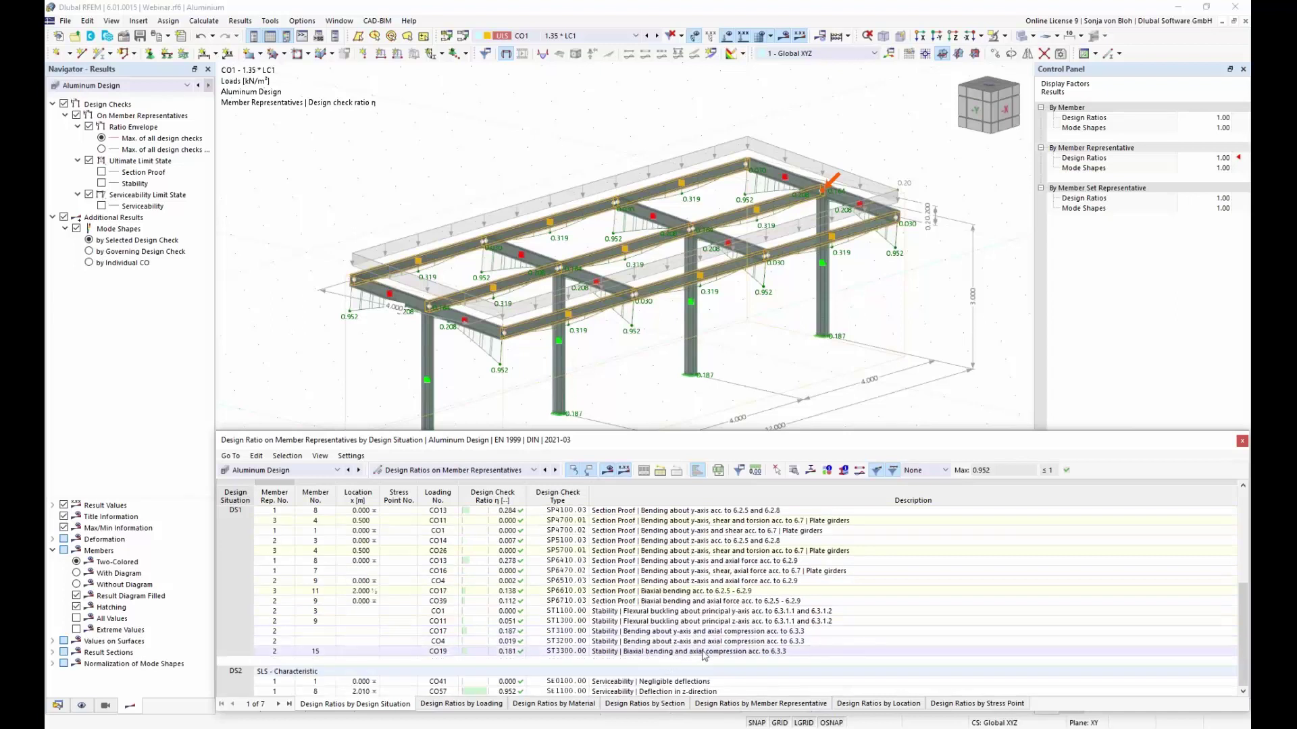
Step: Examine the design check details for the SE1100 deflection in z-direction under DS2, comparing them with the member in the model
double_click(665, 691)
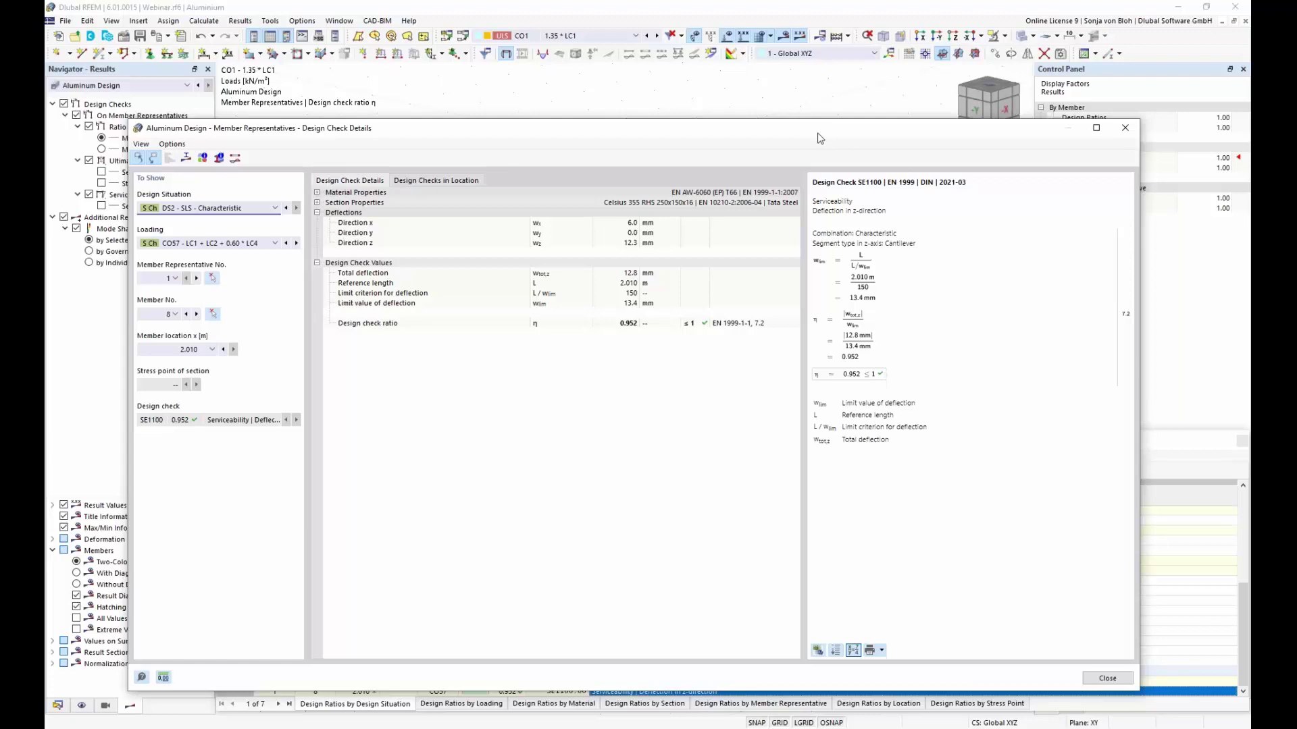
drag(824, 135, 823, 85)
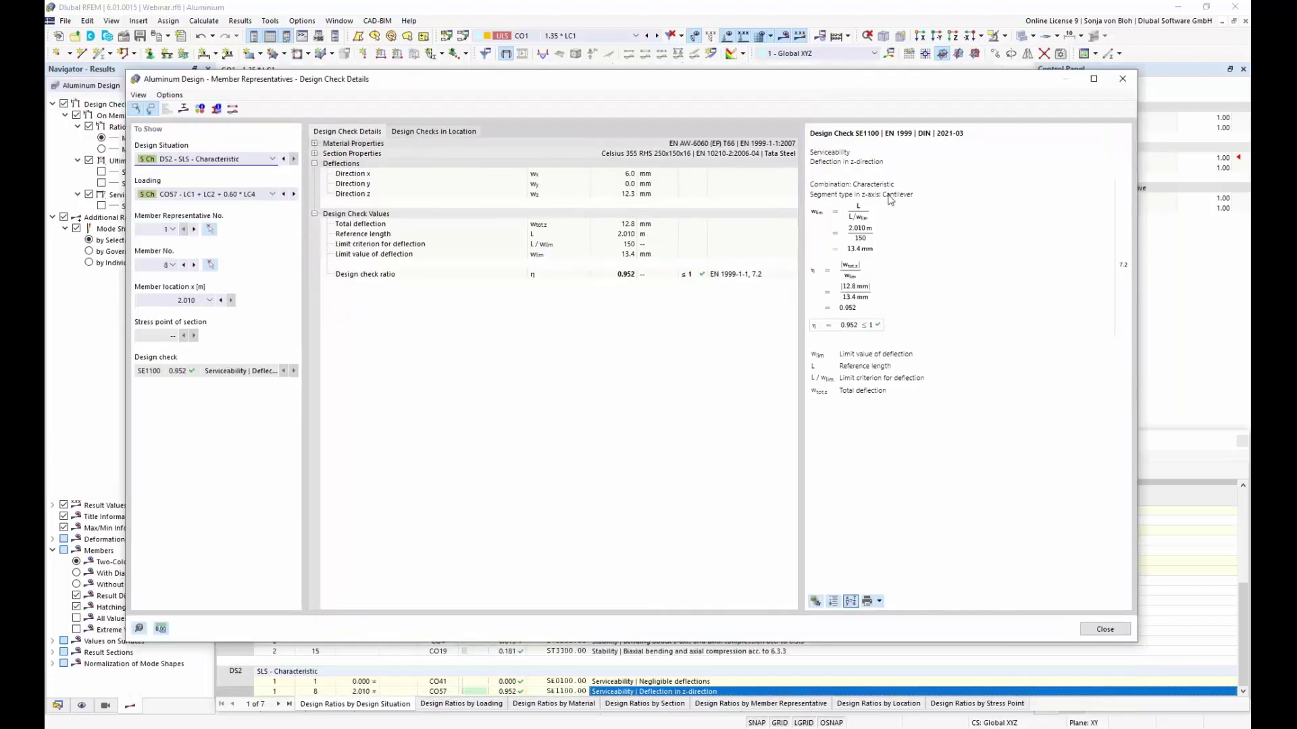
drag(781, 85, 728, 328)
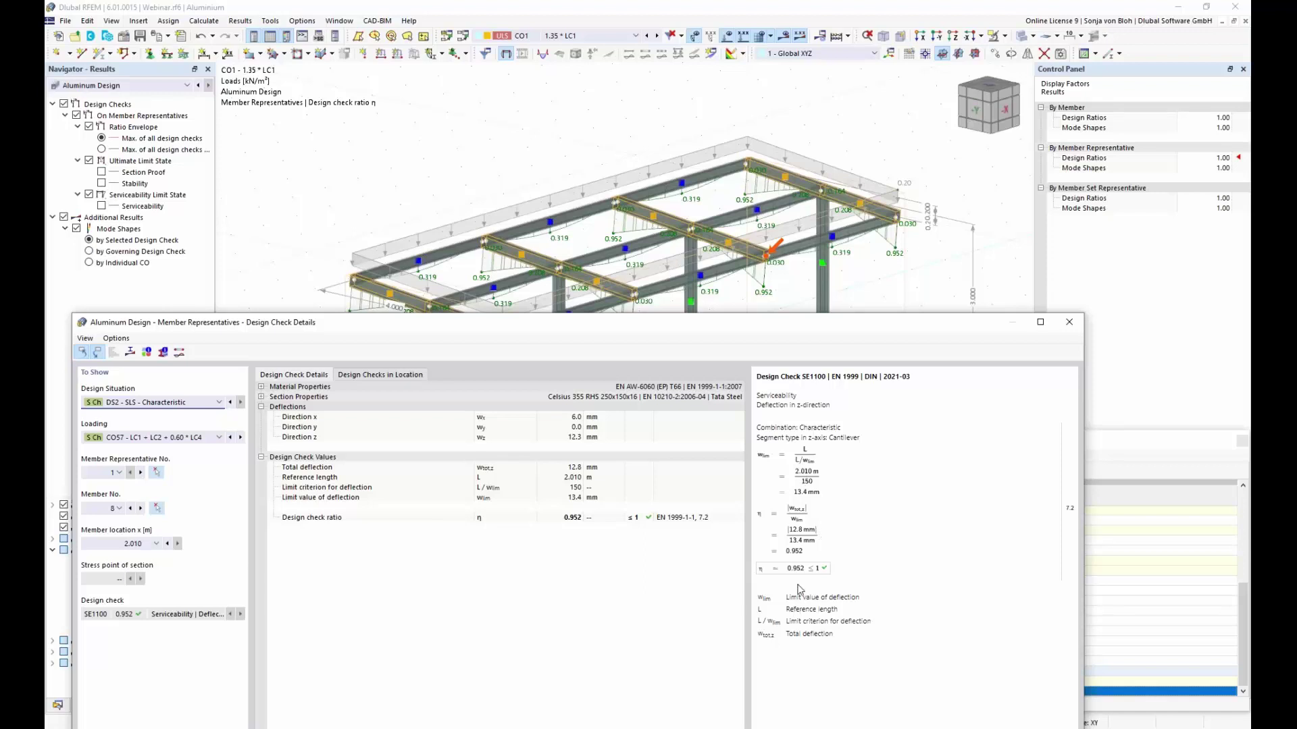
drag(610, 322, 664, 165)
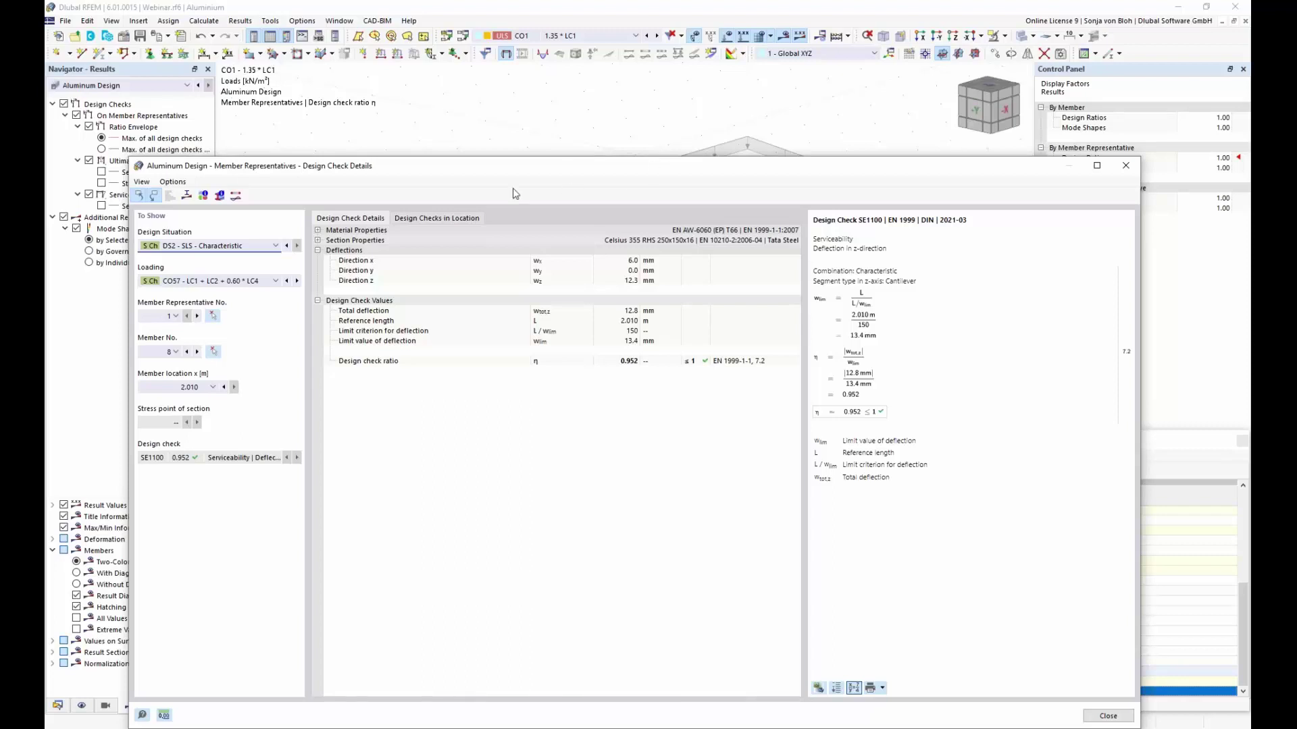
Step: Inspect the section's coloured stress distribution for axial force, then for combined normal force and bending moment about the local y-axis
click(187, 197)
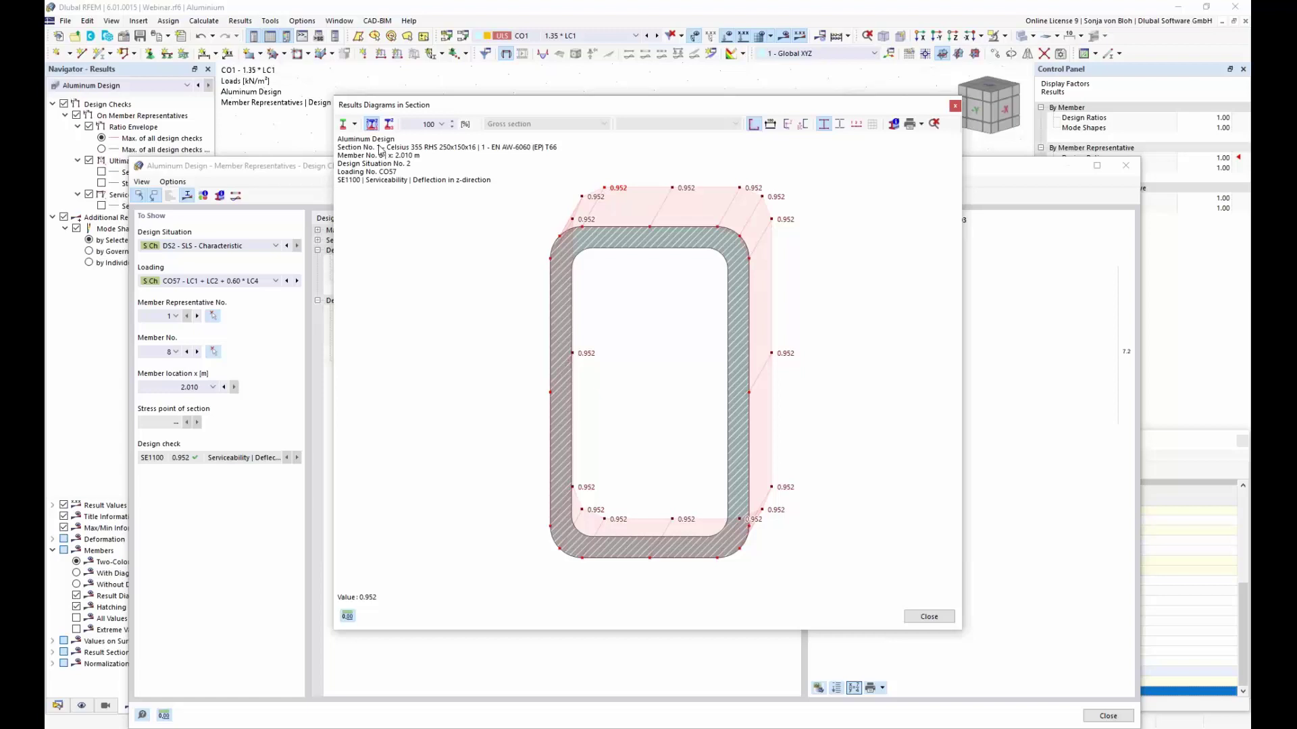
click(354, 124)
click(373, 157)
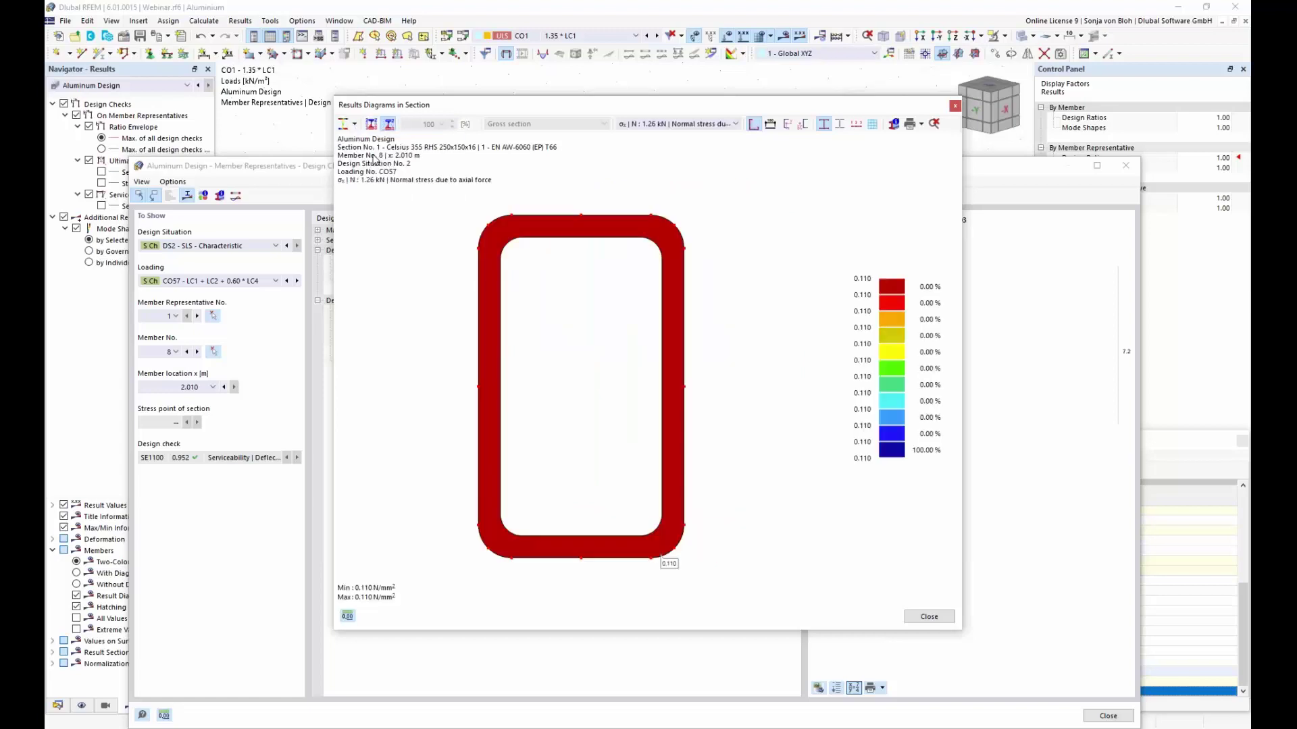
click(735, 124)
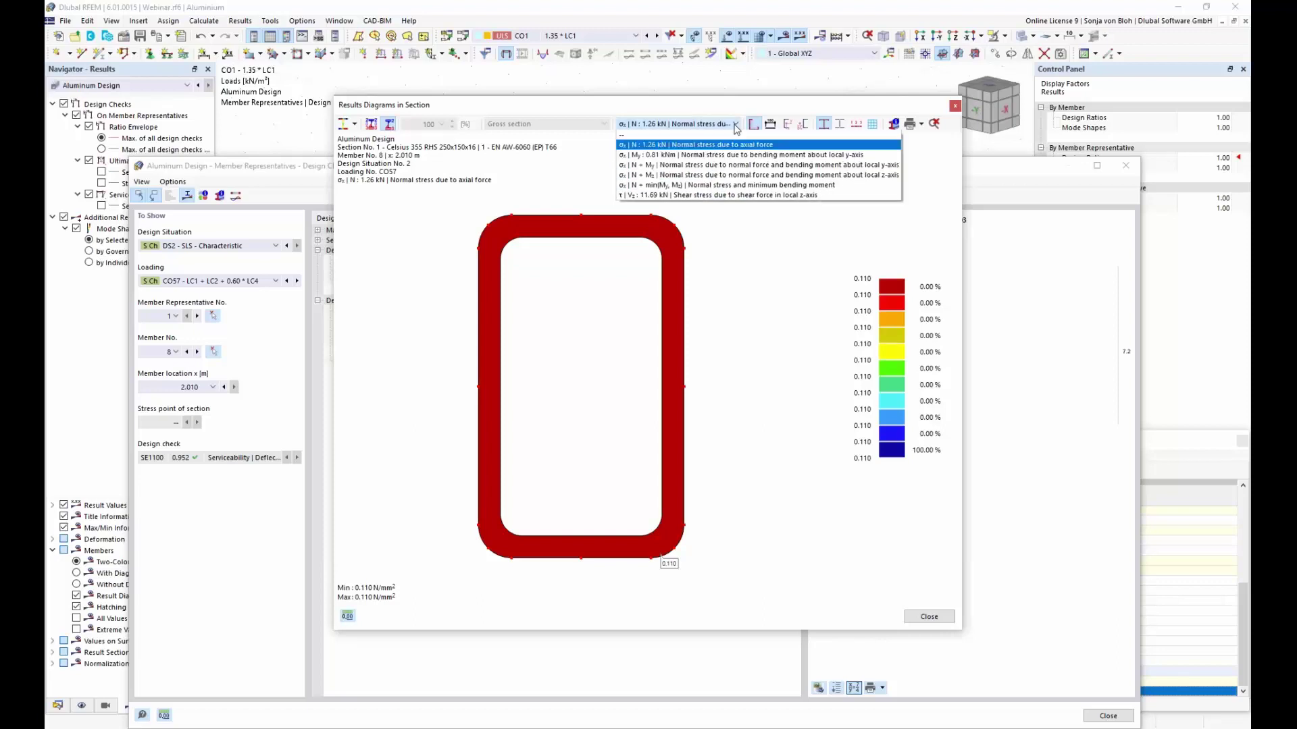
click(670, 169)
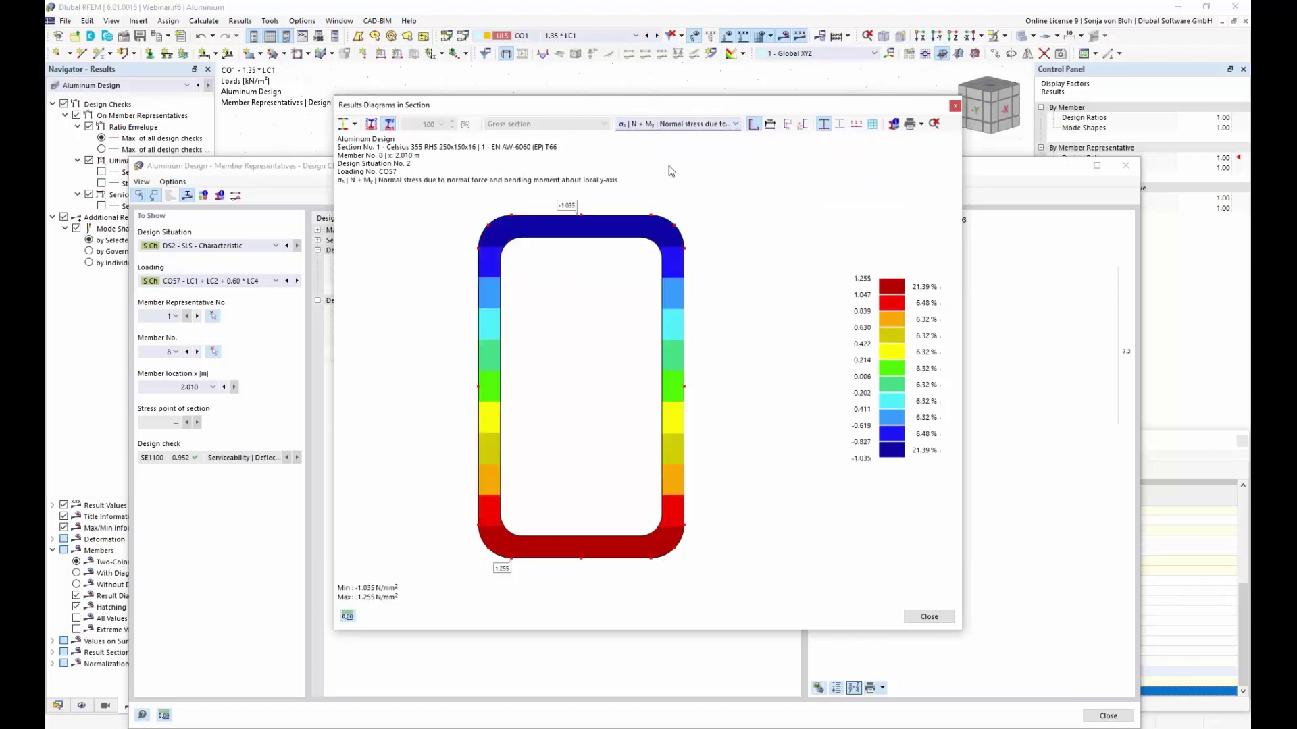
click(955, 106)
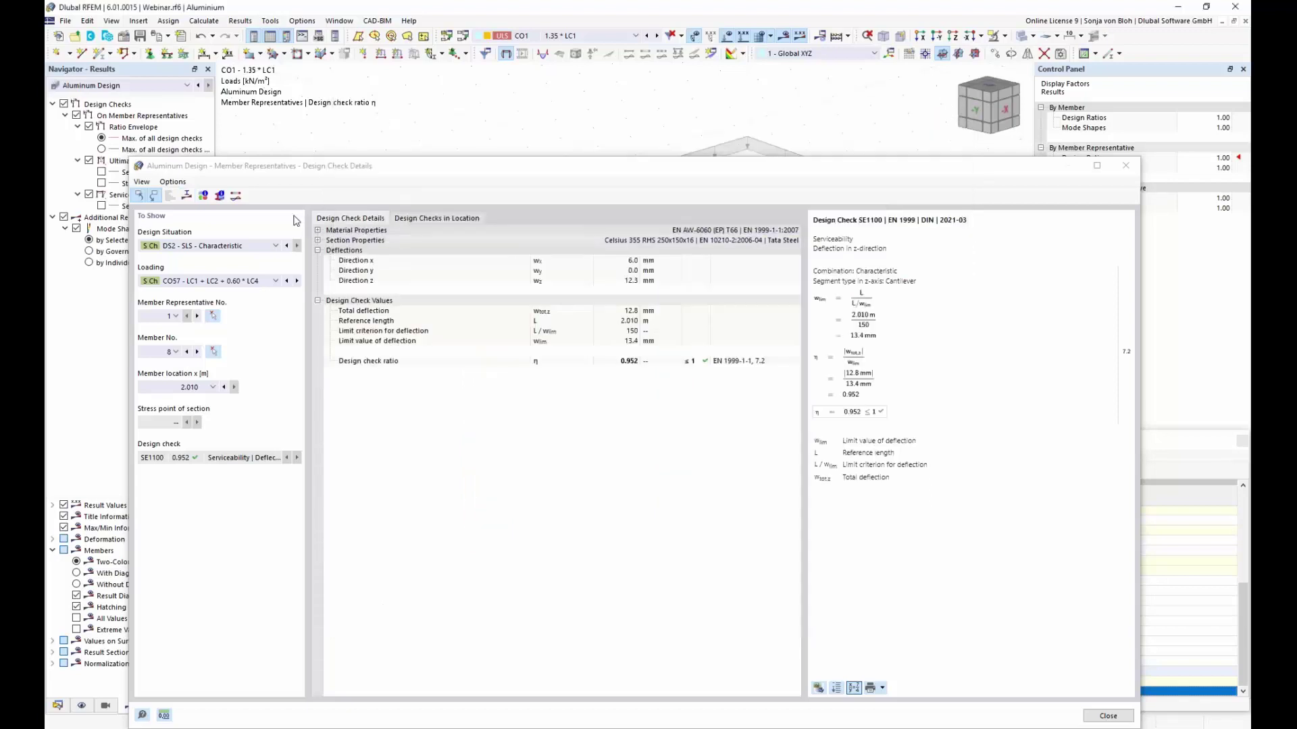
Step: Examine the Aluminum Design result diagram of the maximum check ratios for member representative 1, then close the diagrams and check details
click(235, 197)
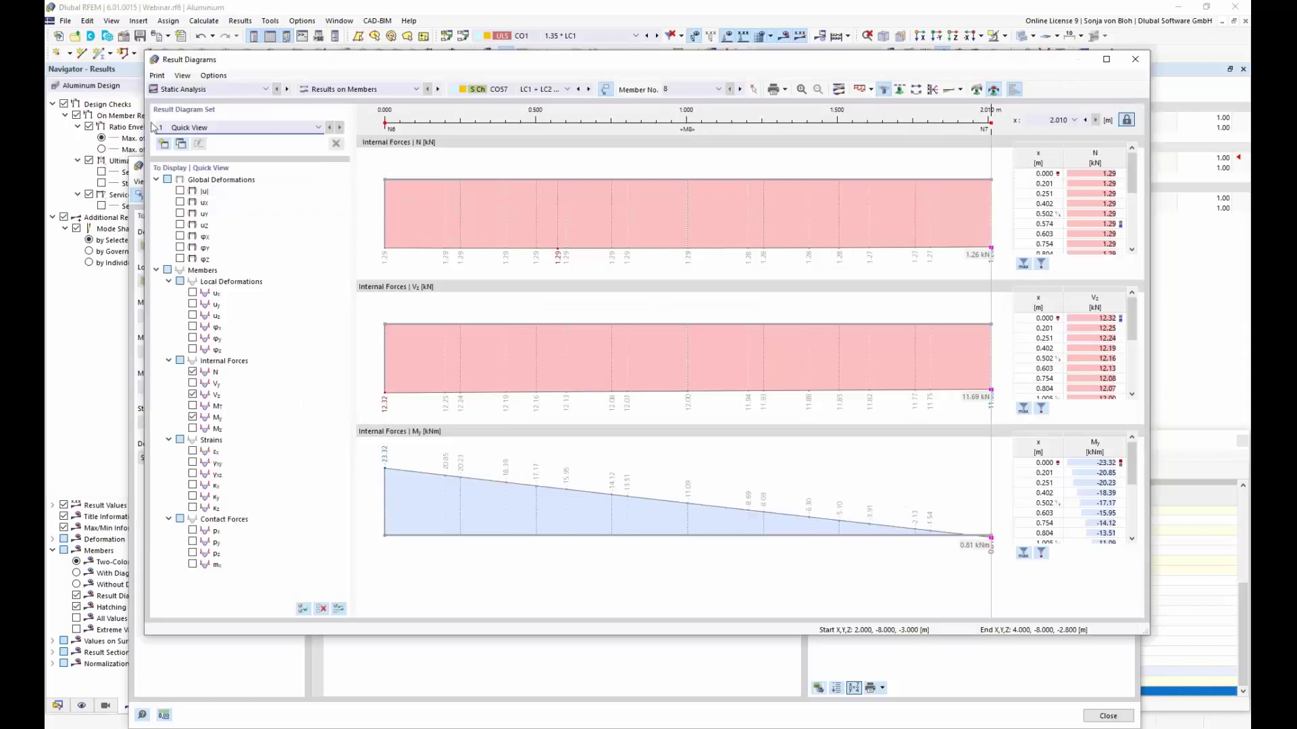
click(265, 90)
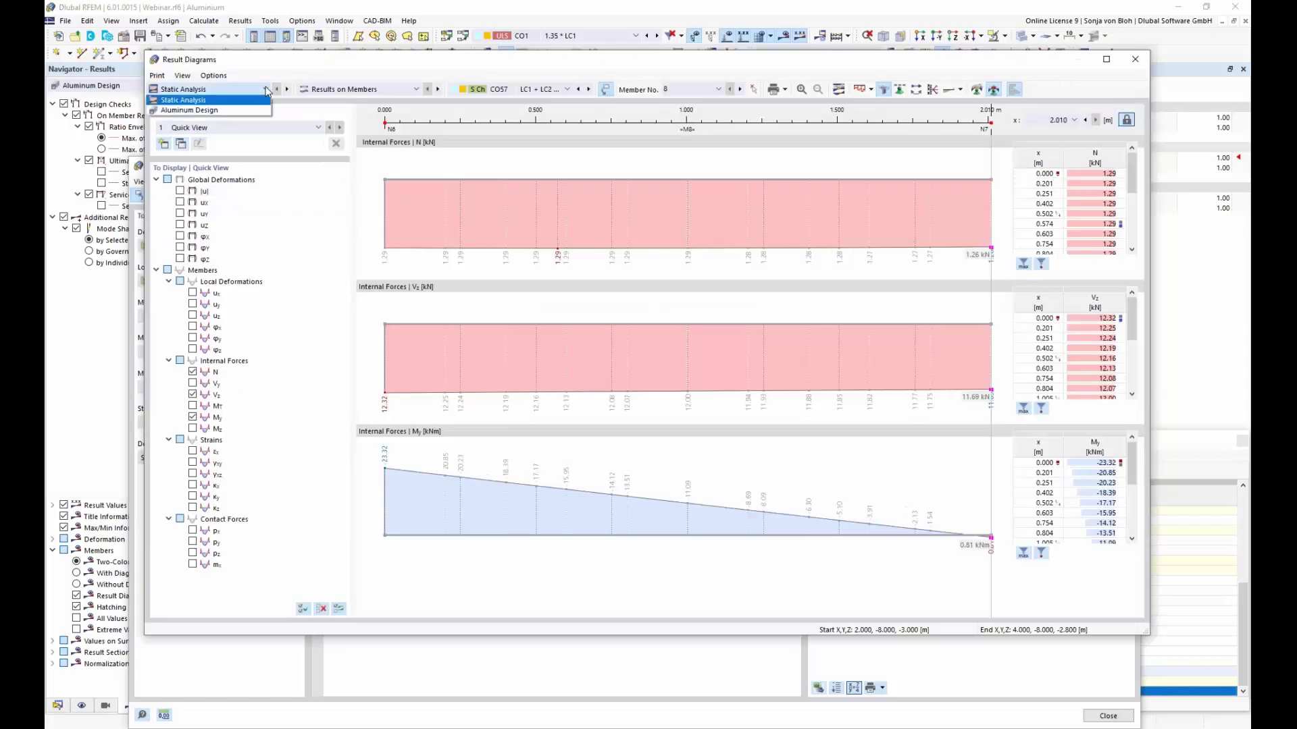
click(193, 112)
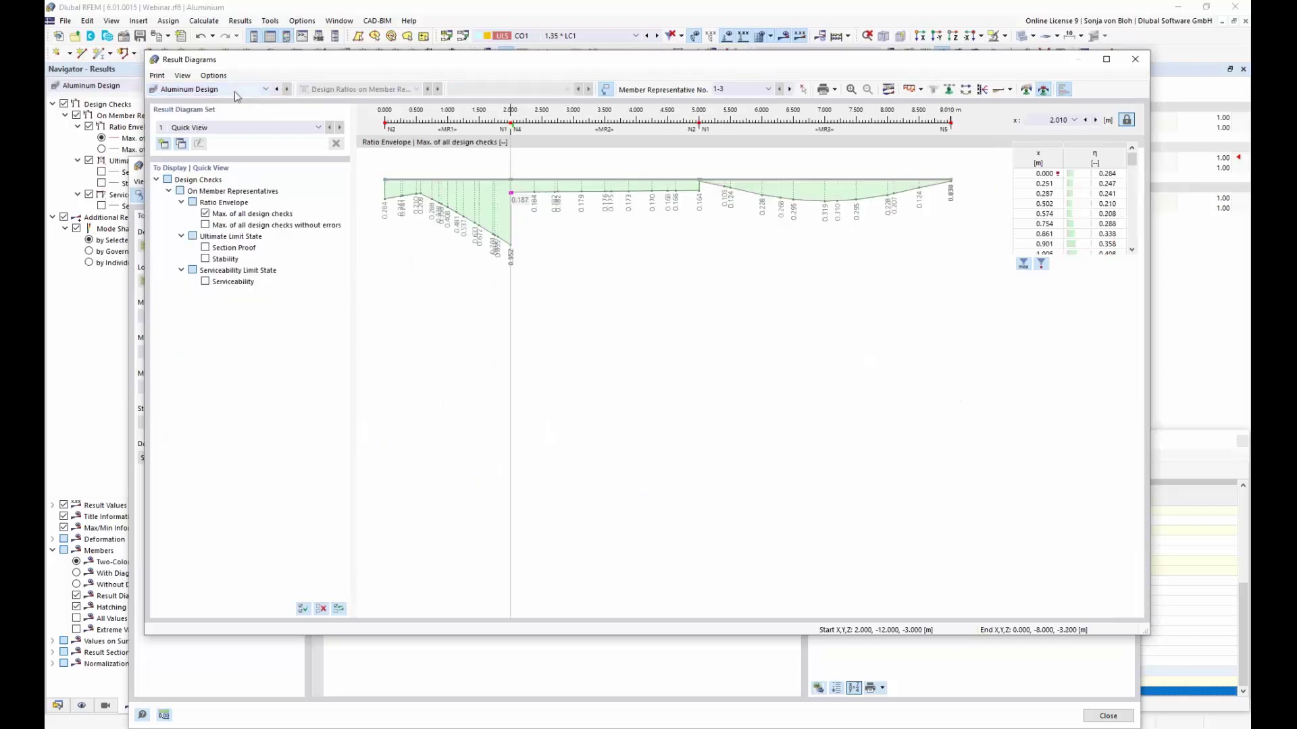
click(768, 89)
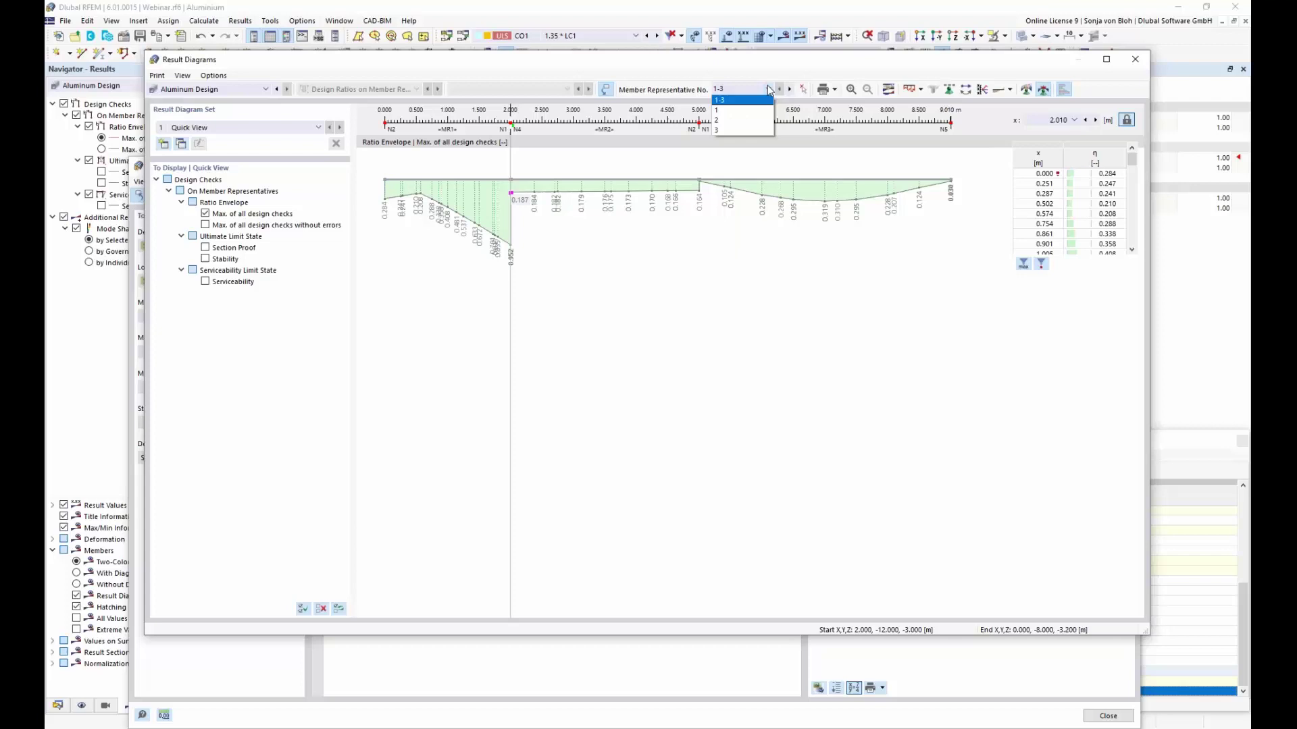
click(732, 110)
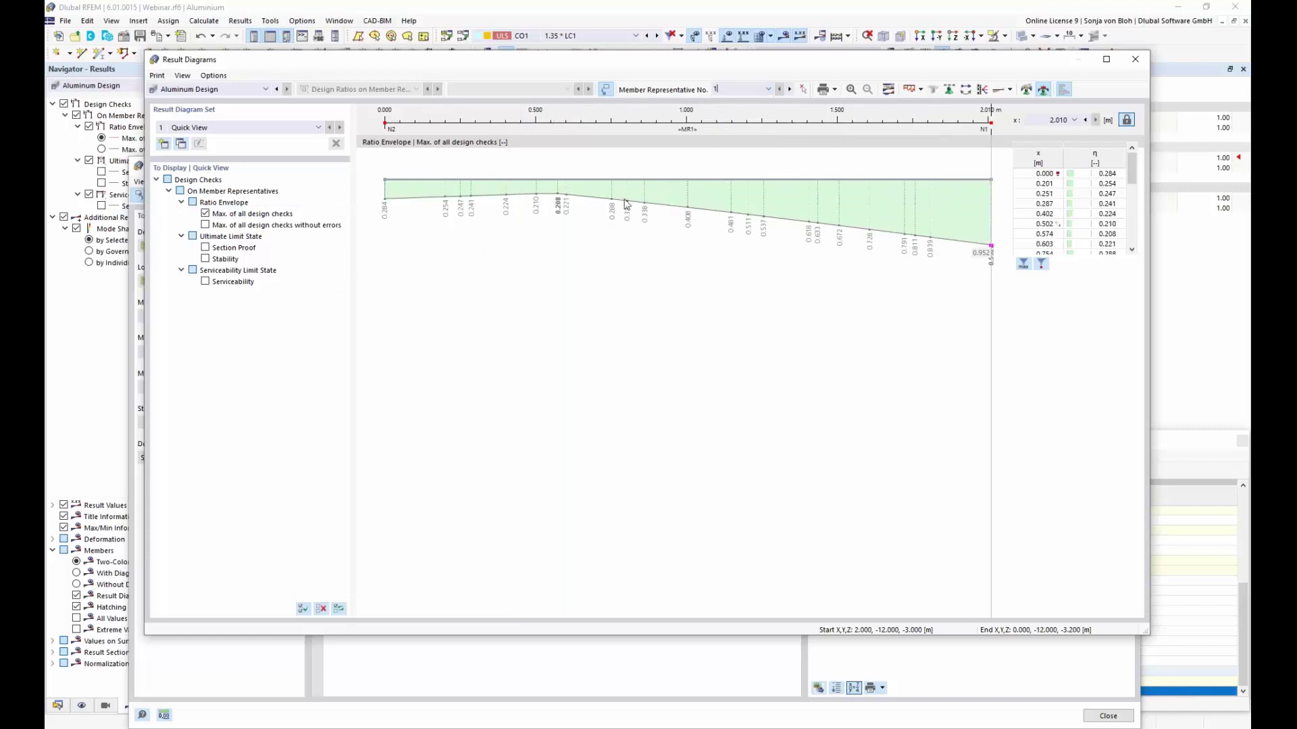
click(1139, 62)
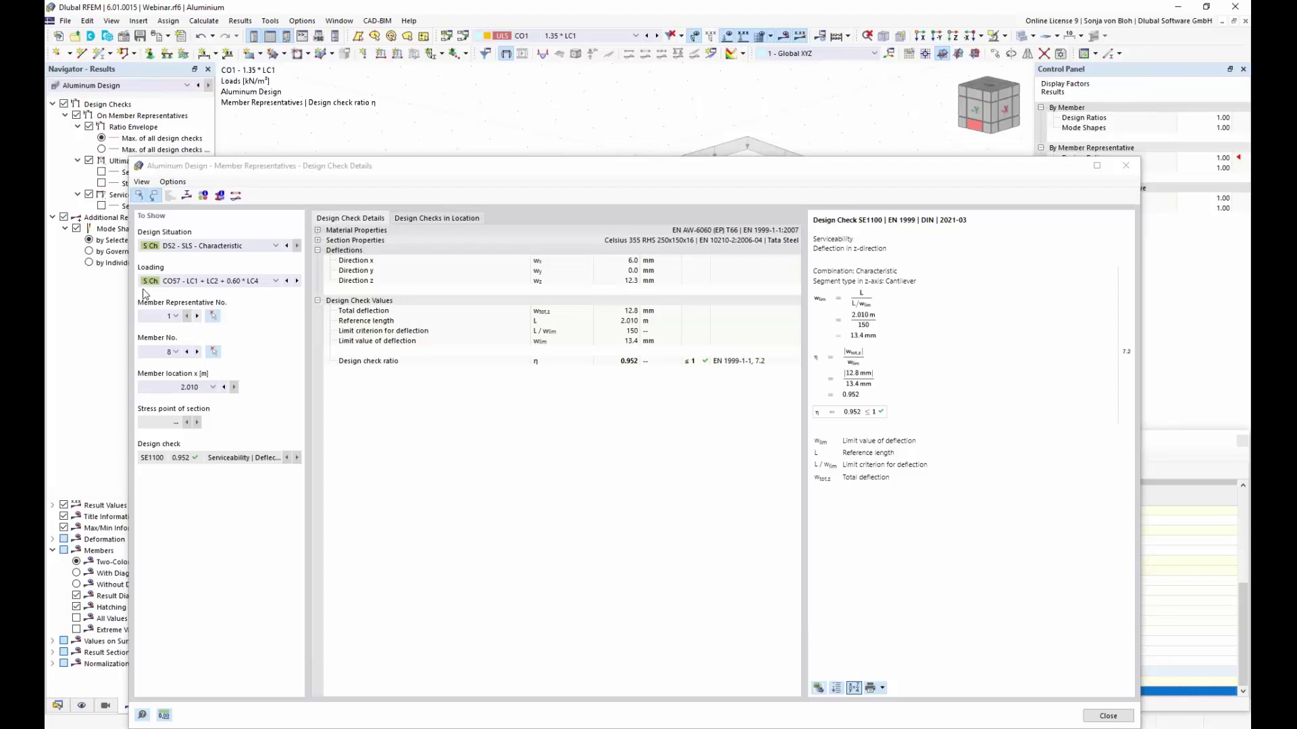
click(1126, 166)
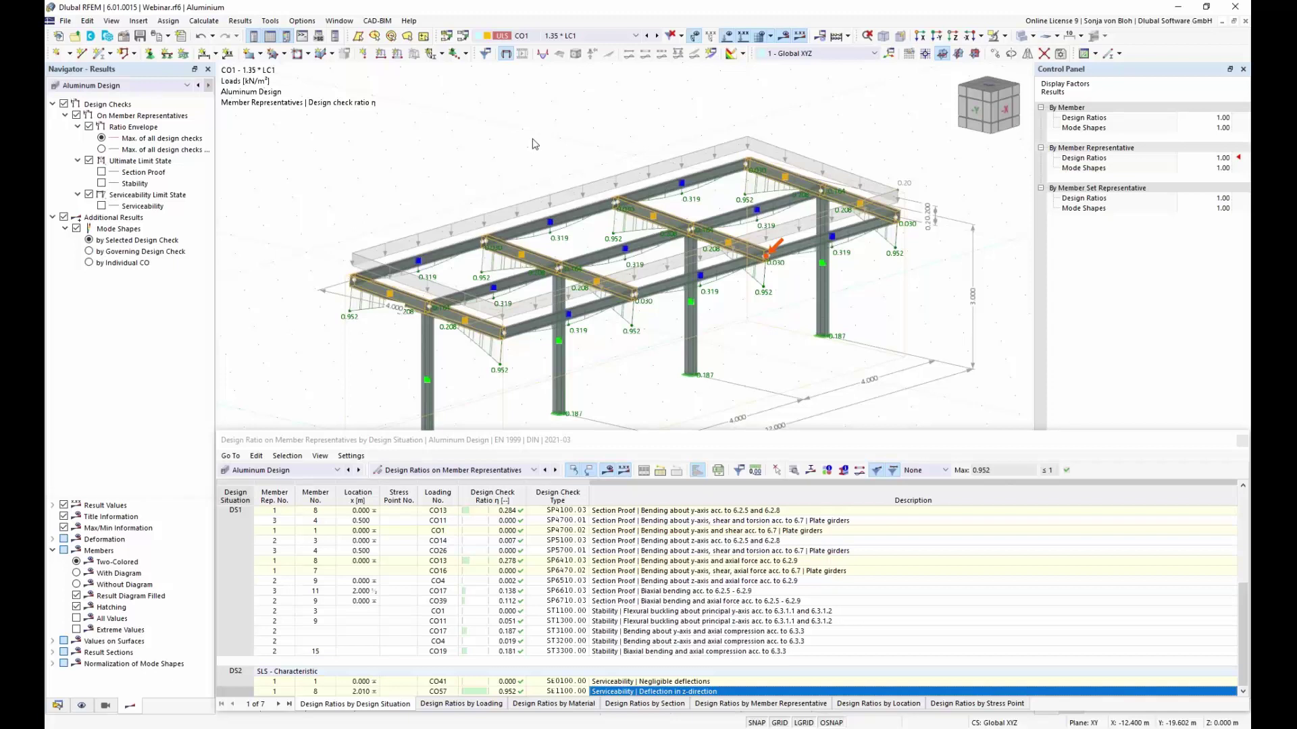
Step: Create a new printout report and deselect all of its report items
click(57, 706)
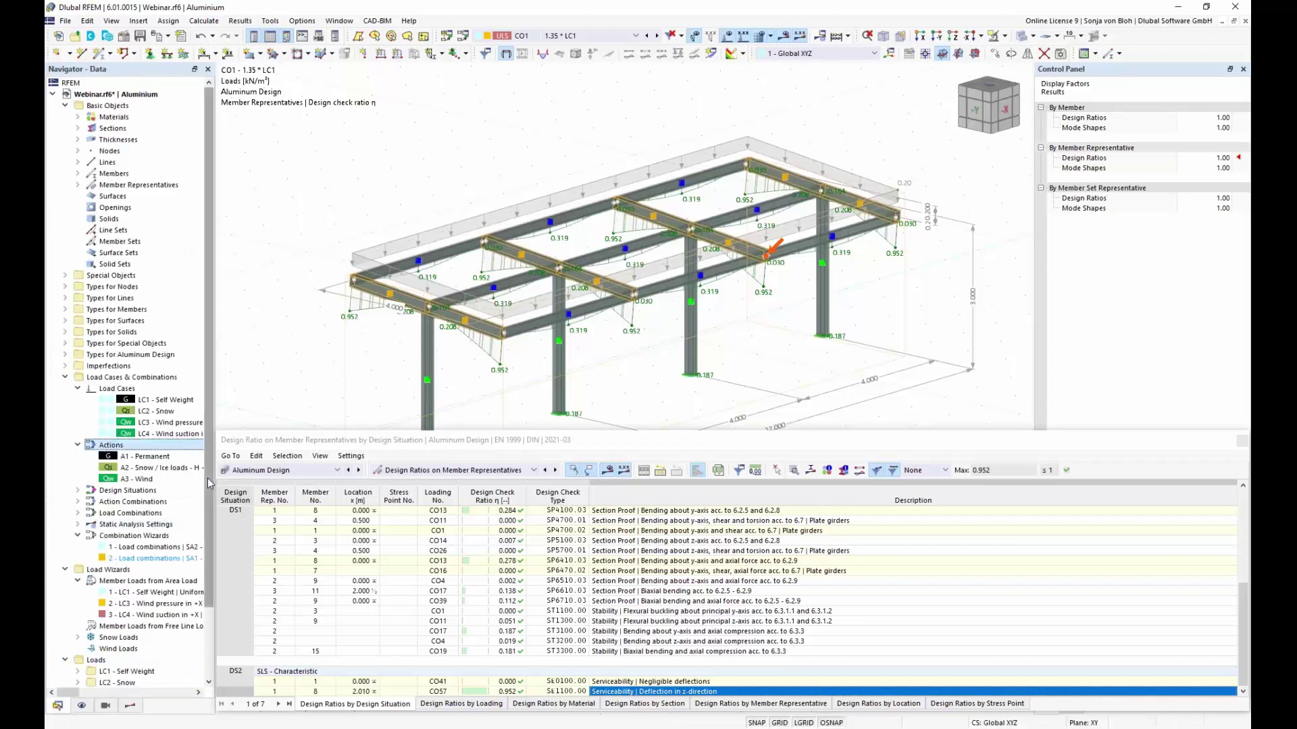
scroll(208, 478, down, 3)
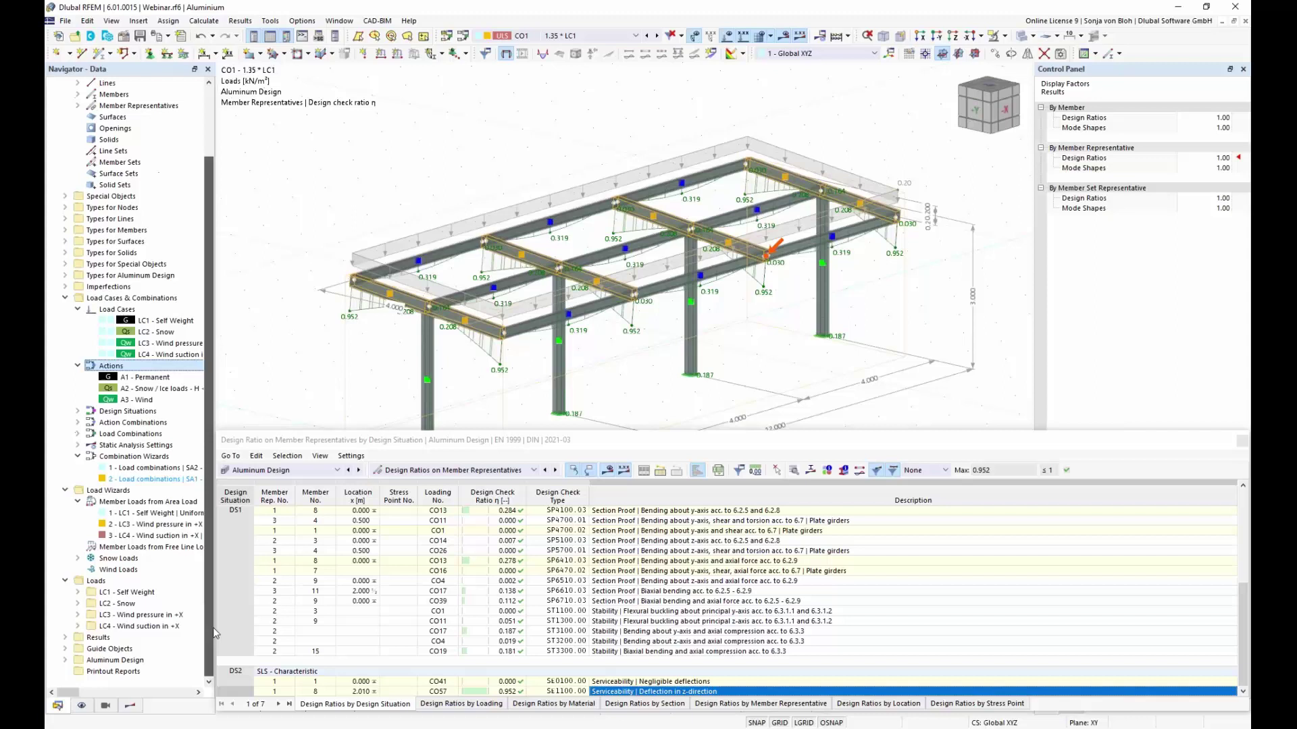
right_click(120, 672)
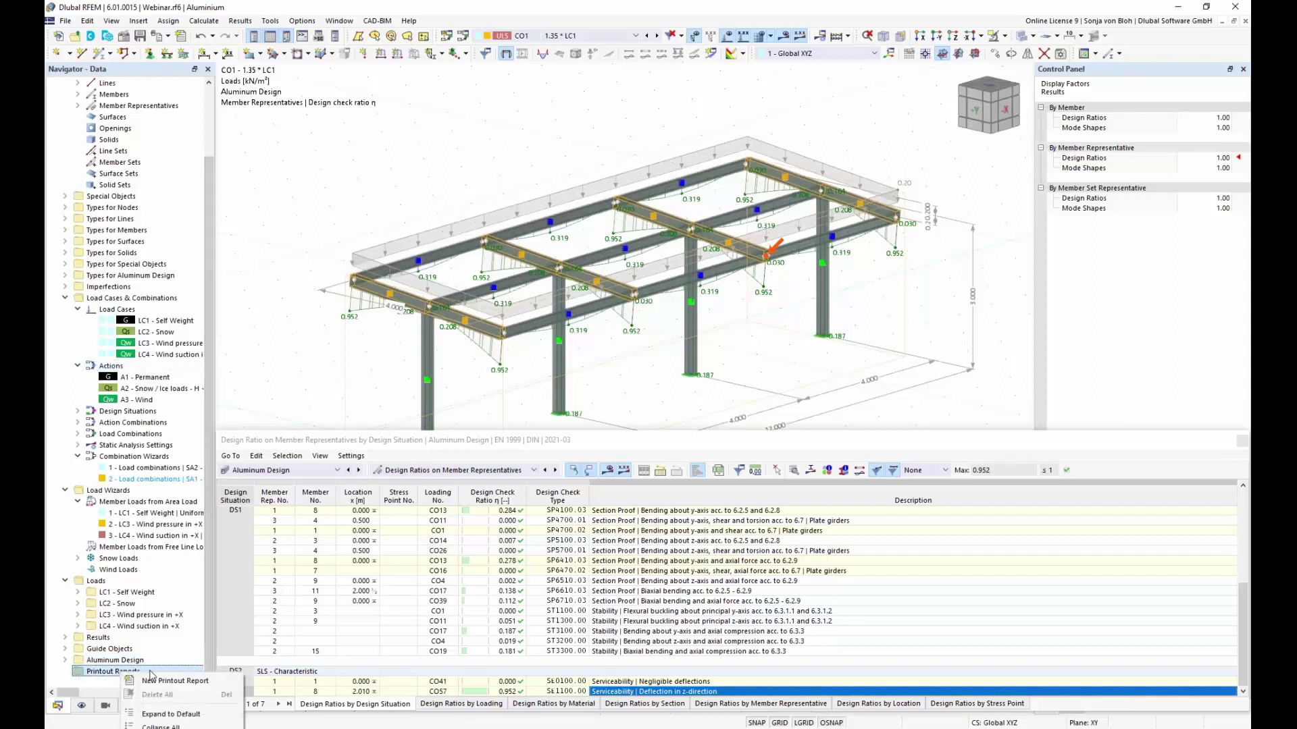
click(172, 680)
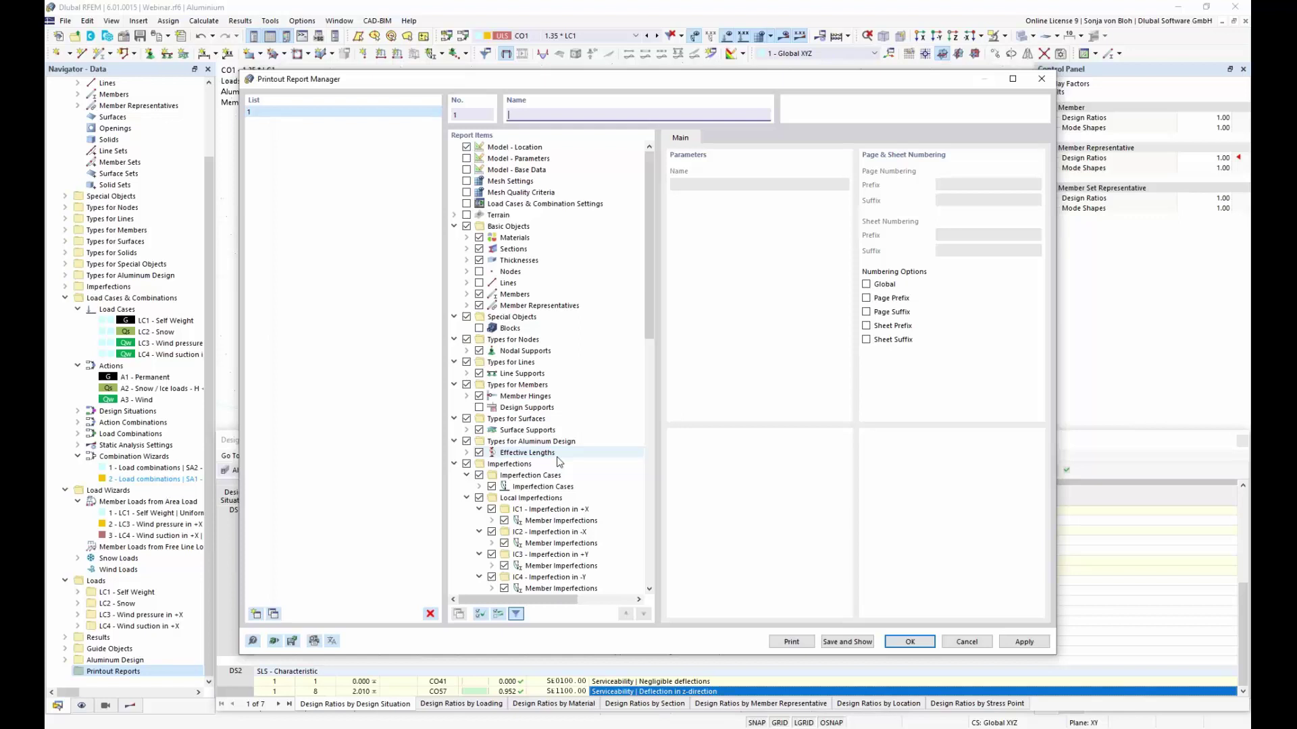
click(480, 614)
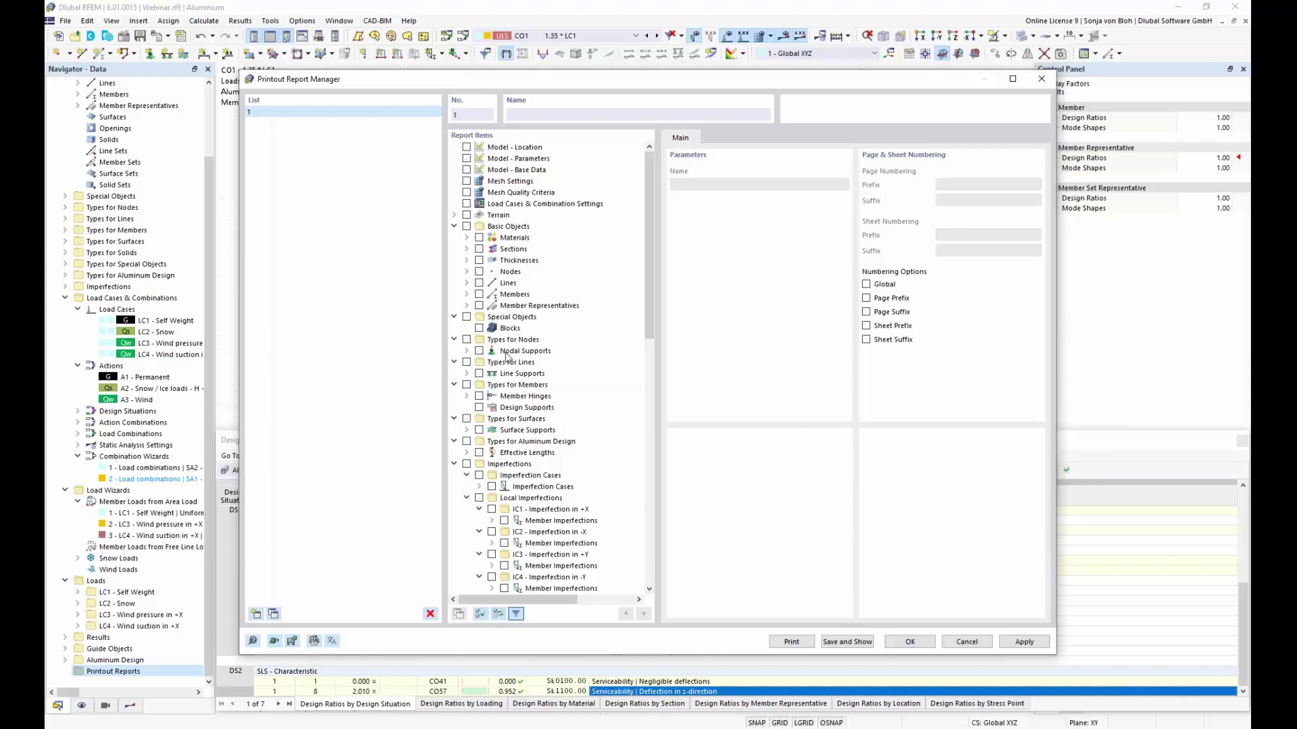
Step: Include the Aluminum Design global settings, objects, design situations, materials, sections, ultimate and serviceability configurations, and design ratios on member representatives by material
drag(649, 277, 602, 550)
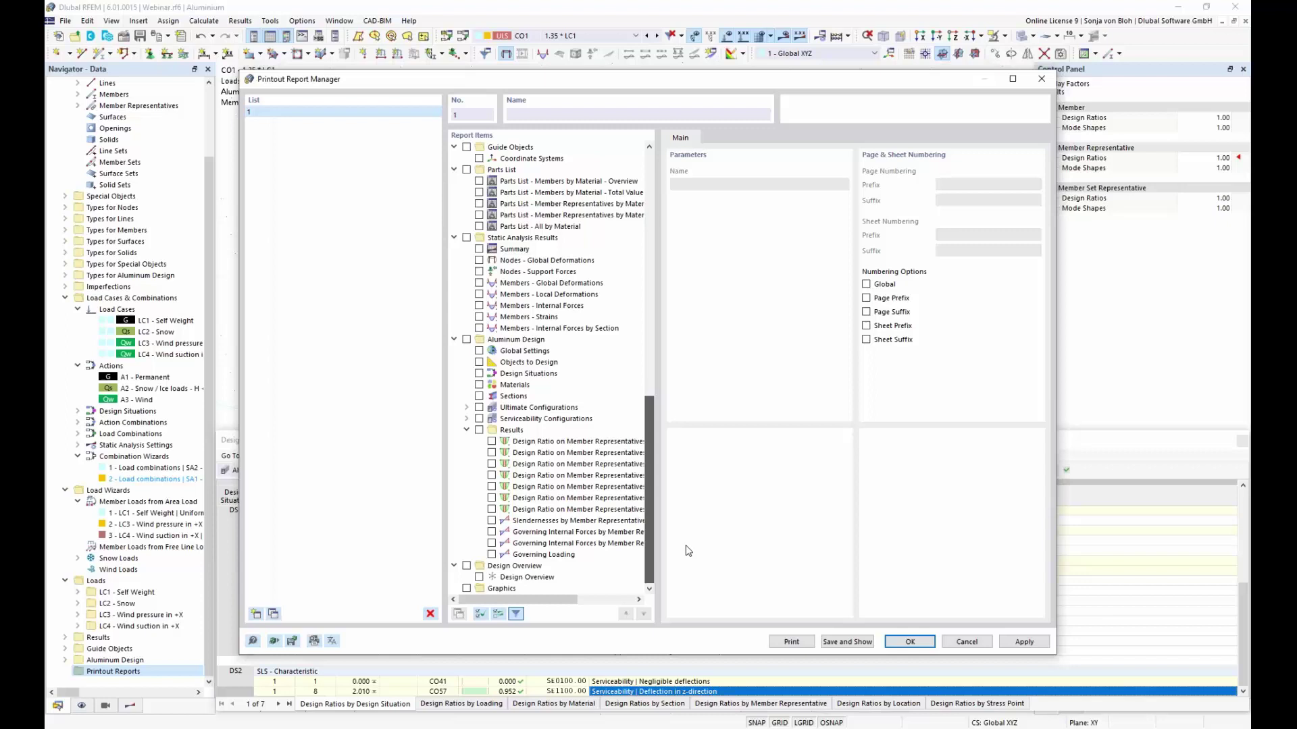
click(479, 351)
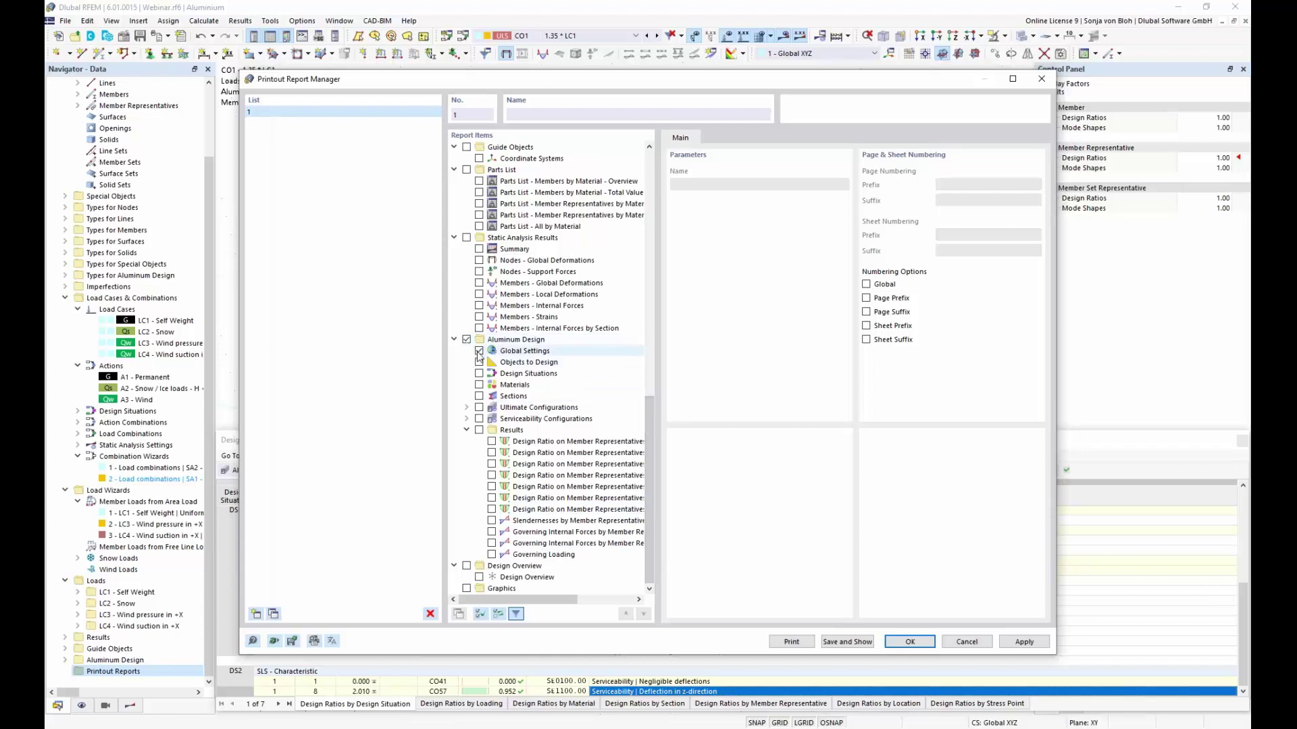
click(479, 362)
click(479, 374)
click(479, 385)
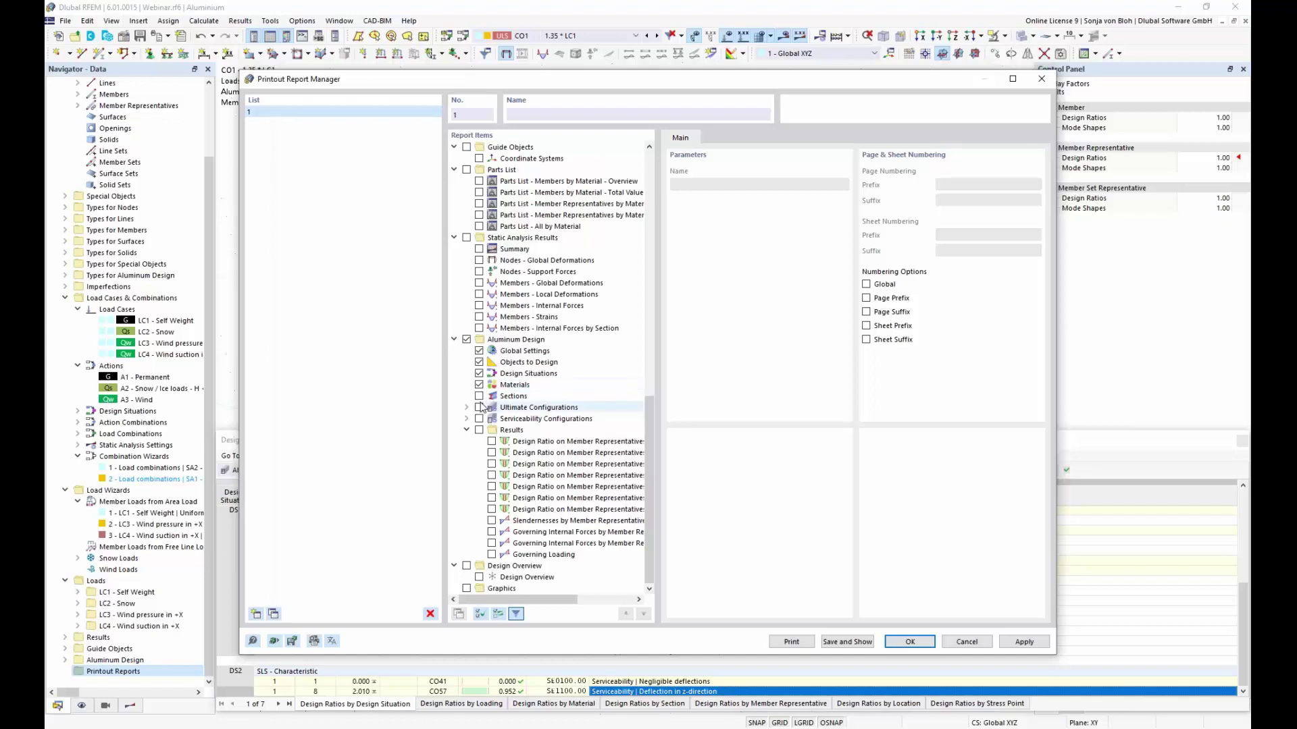
click(479, 396)
click(479, 408)
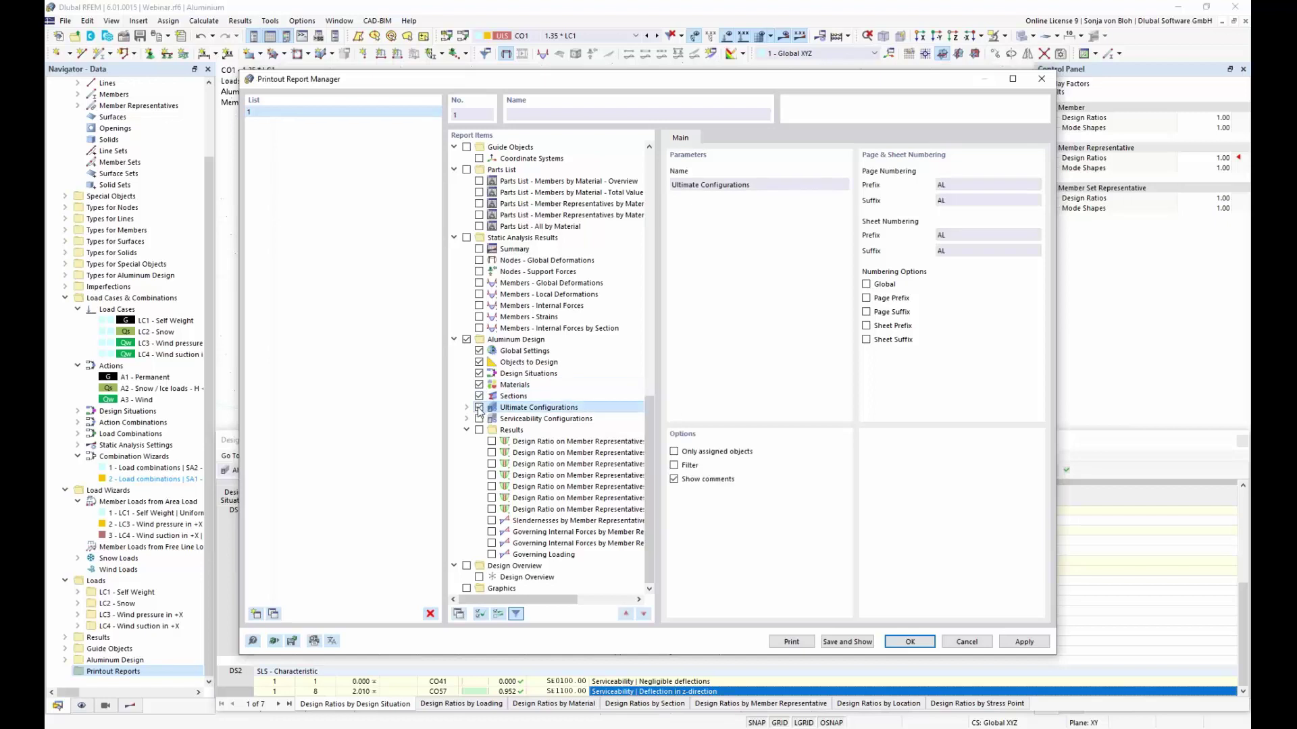
click(479, 418)
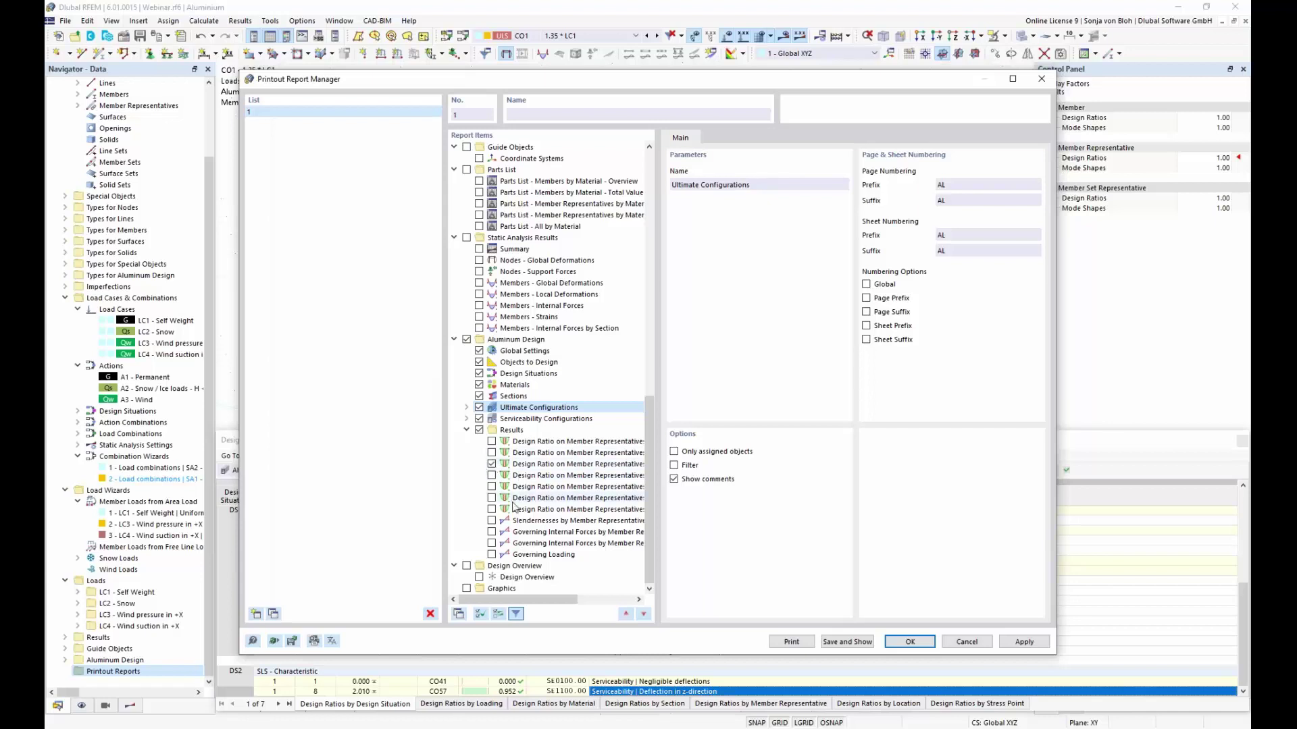
click(569, 466)
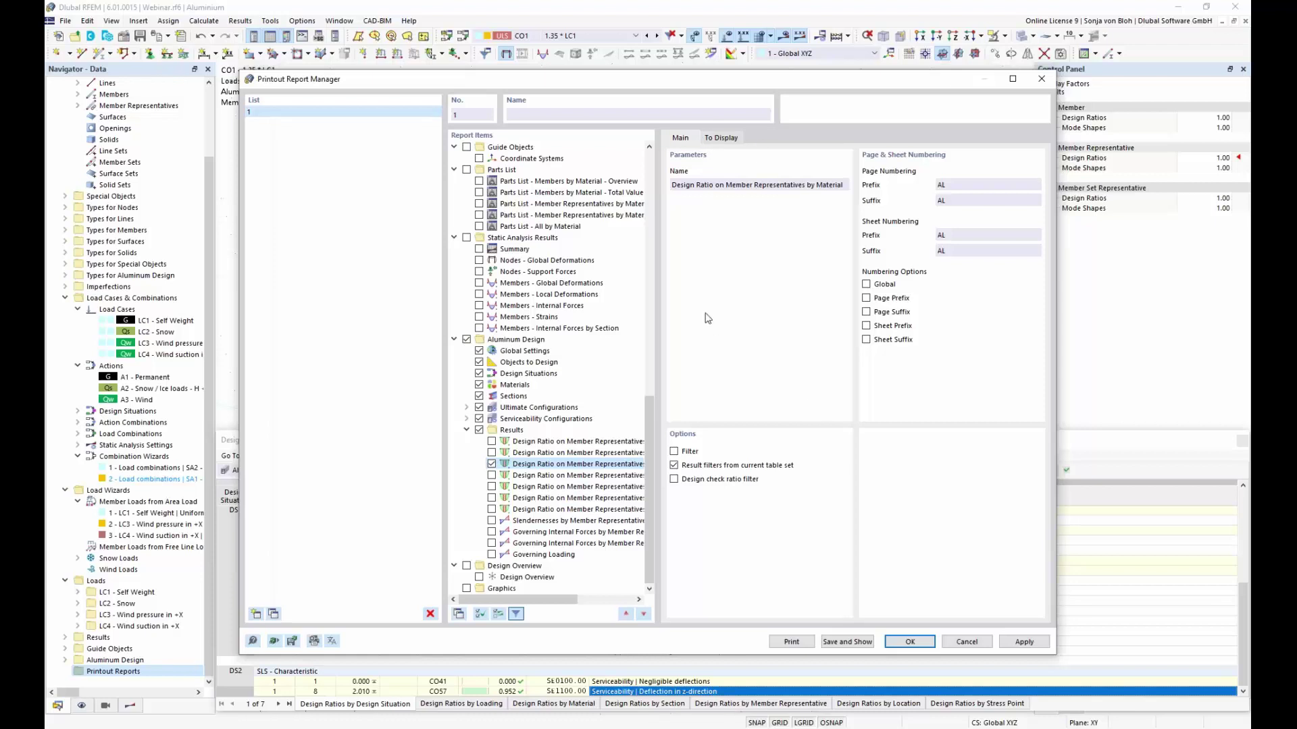
Step: Save and display the printout report, and view its chapter of design ratios on member representatives by material
click(862, 647)
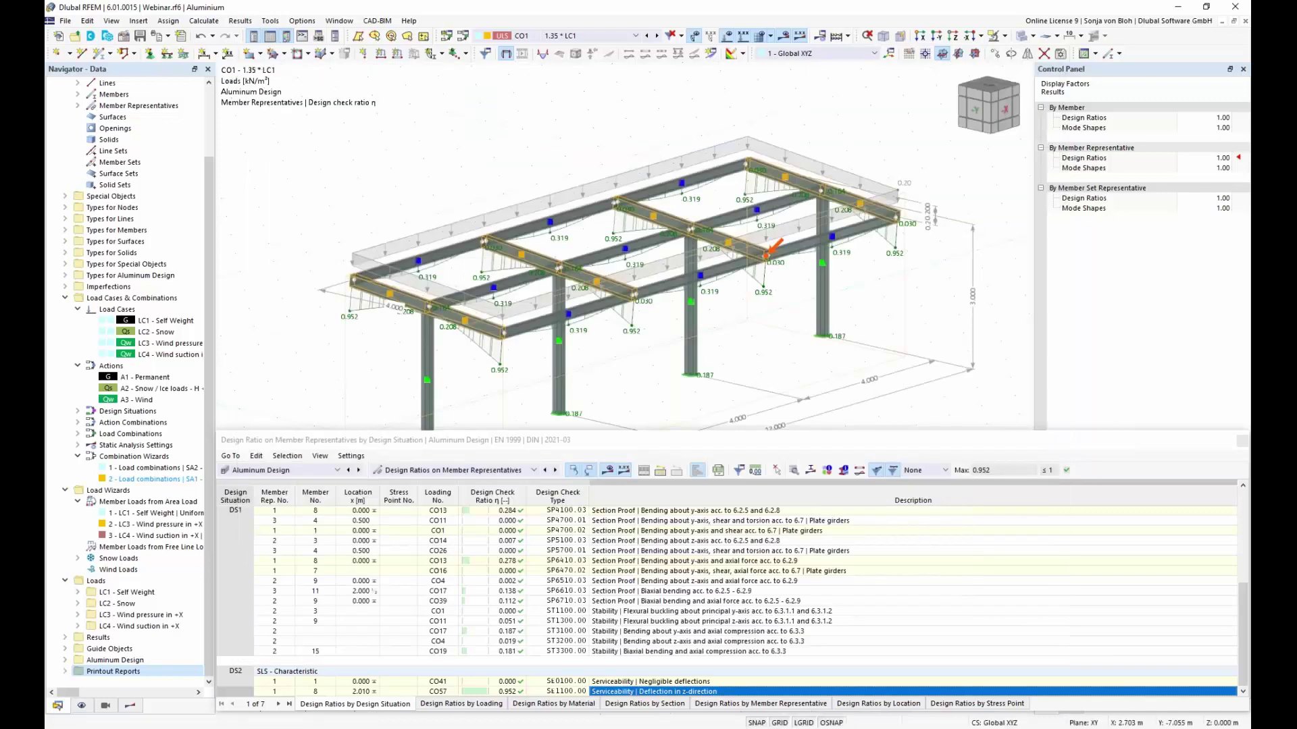
scroll(633, 385, down, 4)
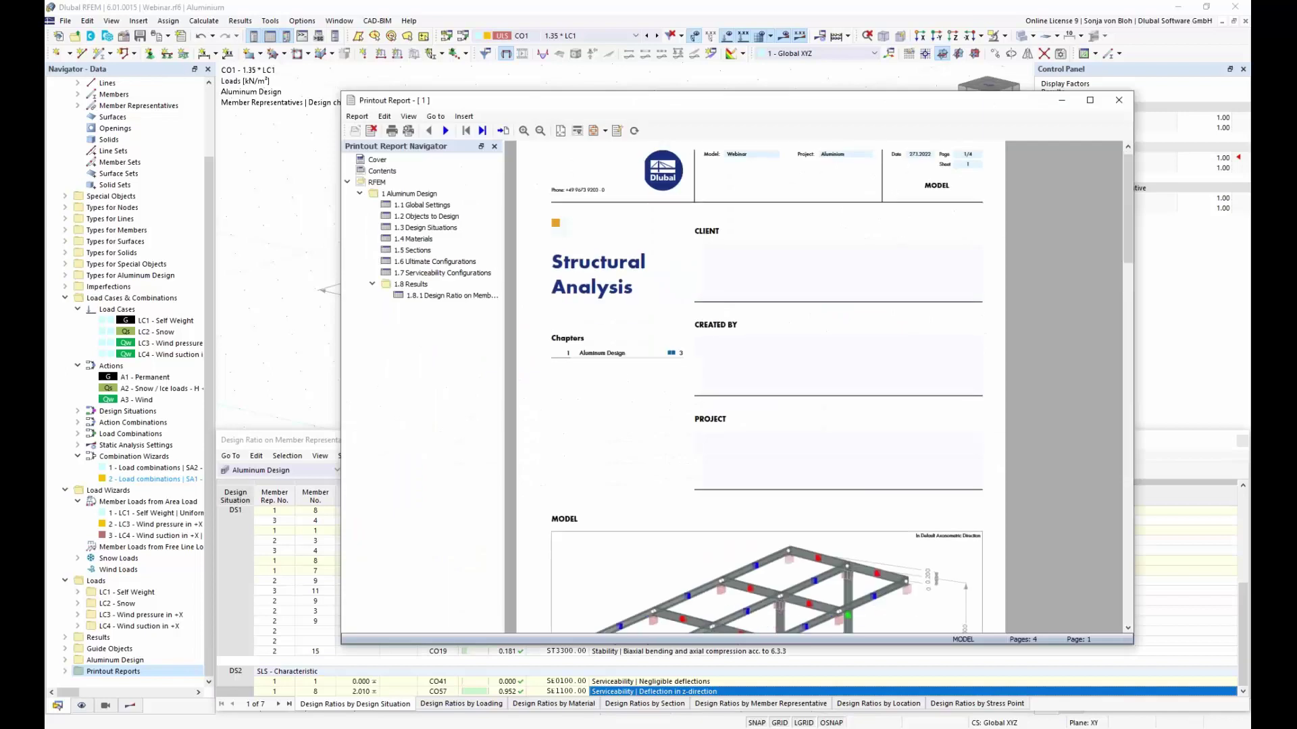
click(451, 296)
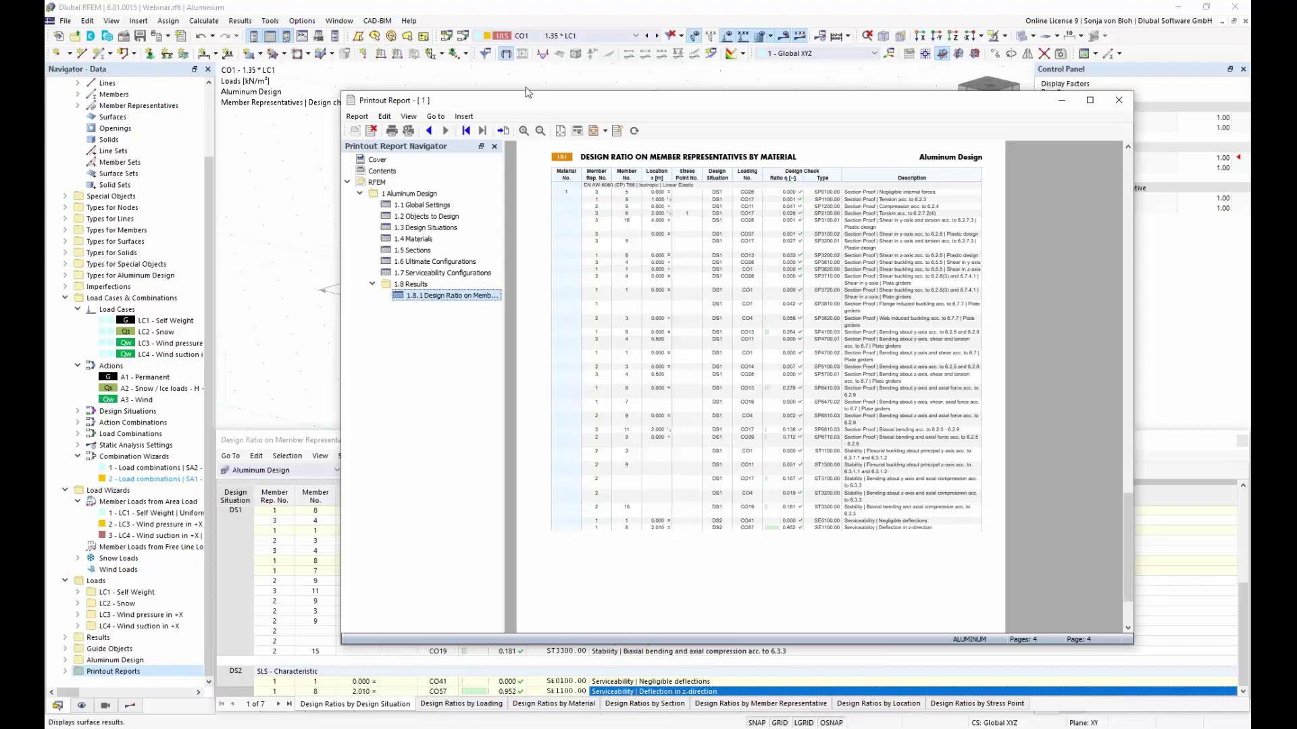
Step: Return to the model and prepare its current graphic for the printout report, with the picture rotated 270 degrees
click(265, 143)
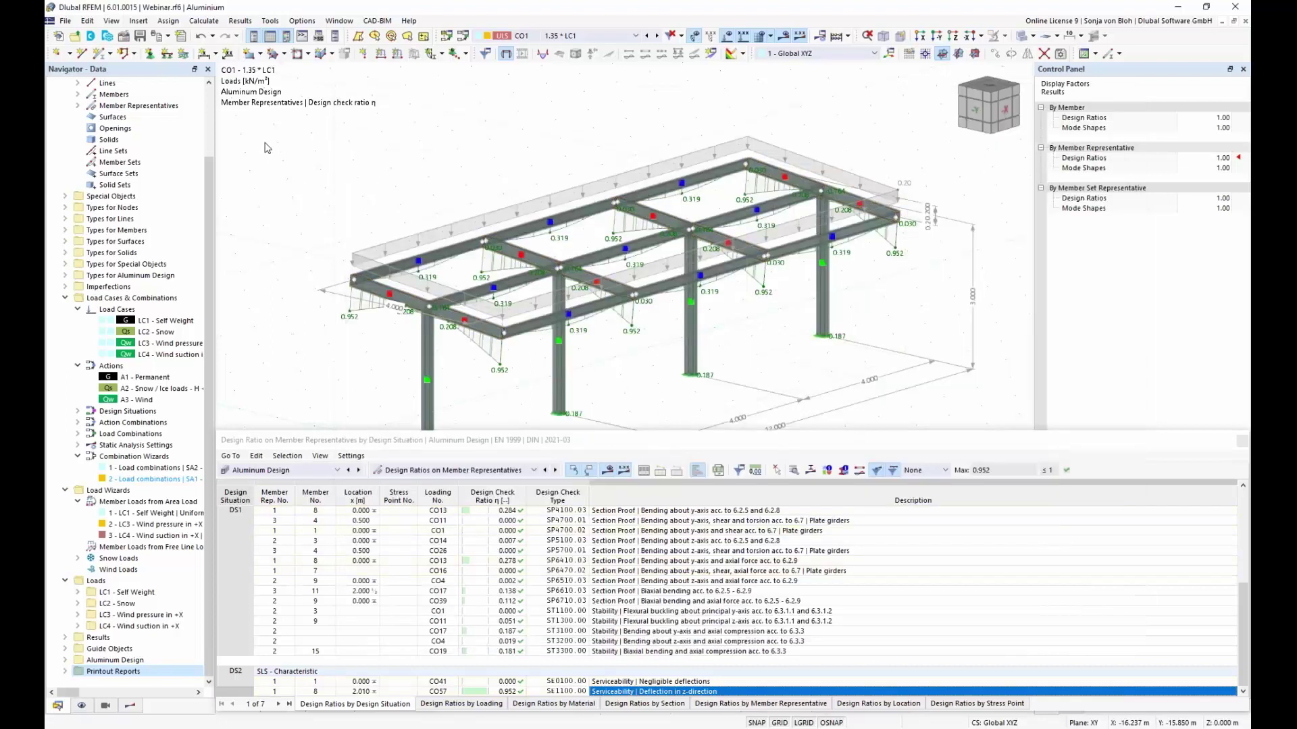
click(168, 37)
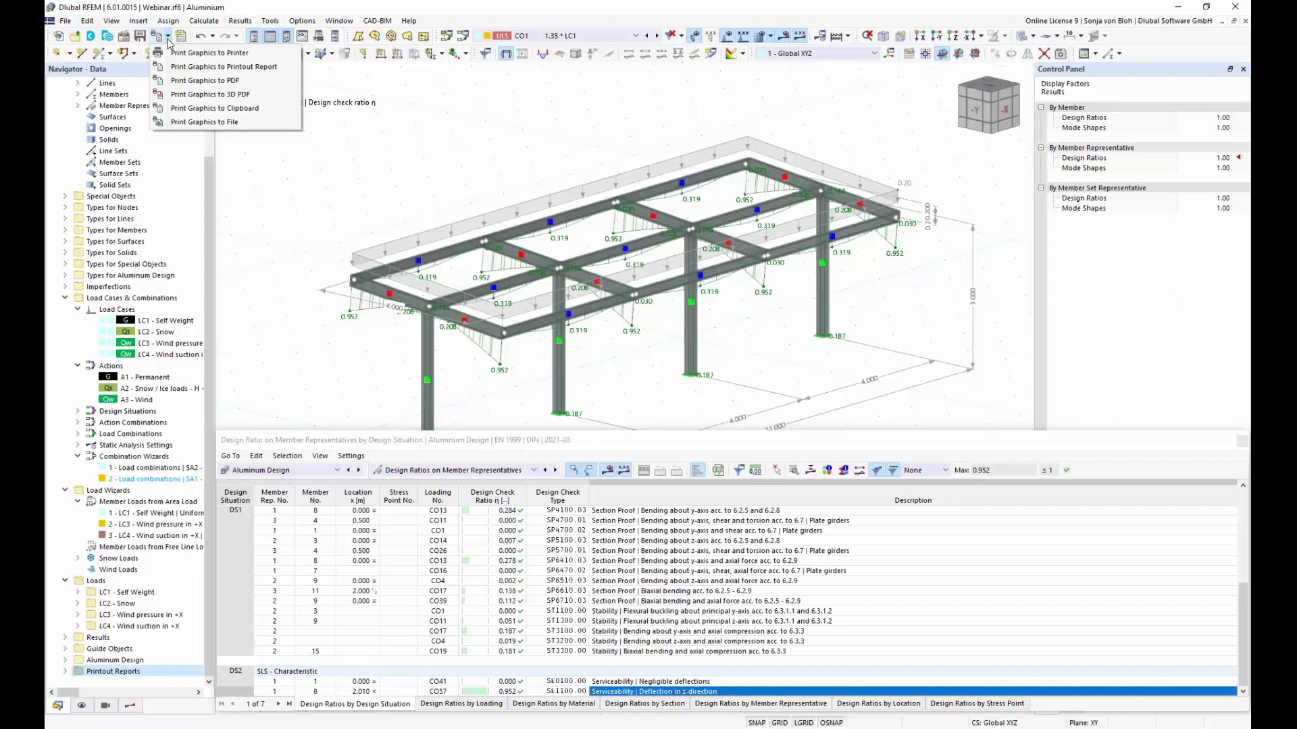
click(238, 67)
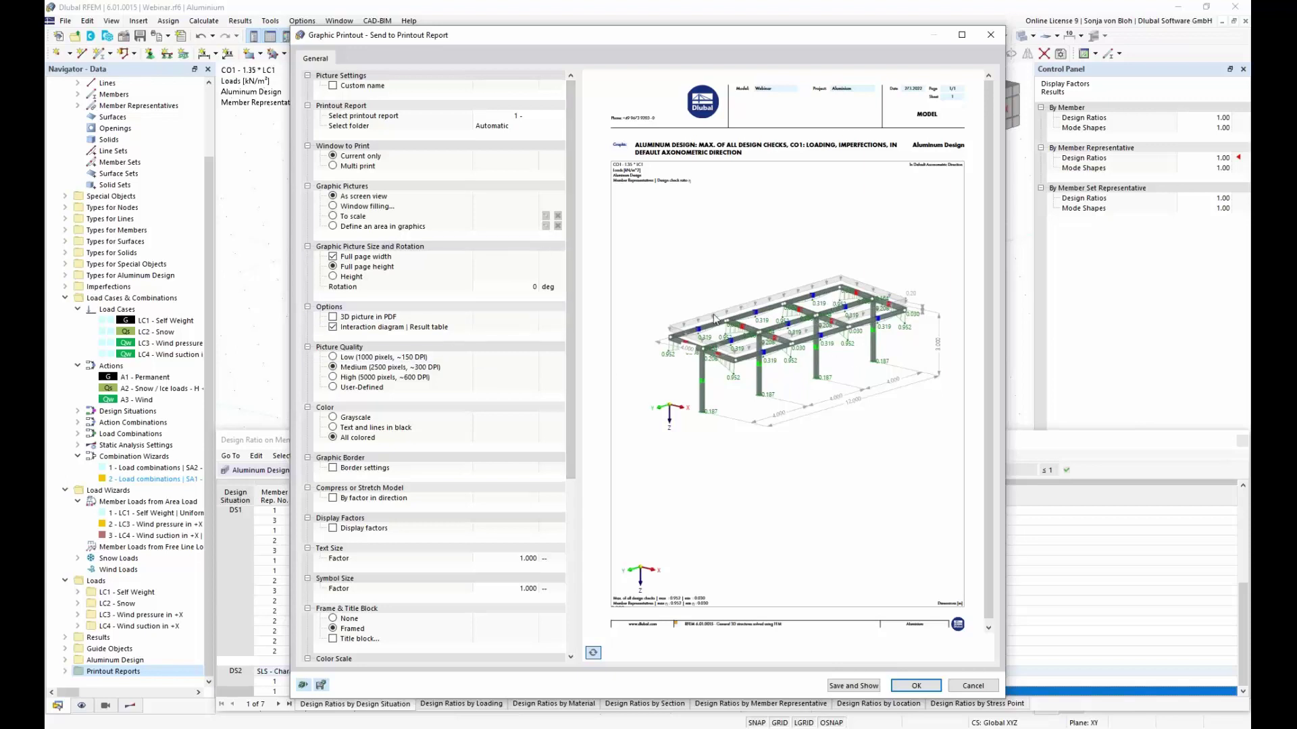
click(513, 287)
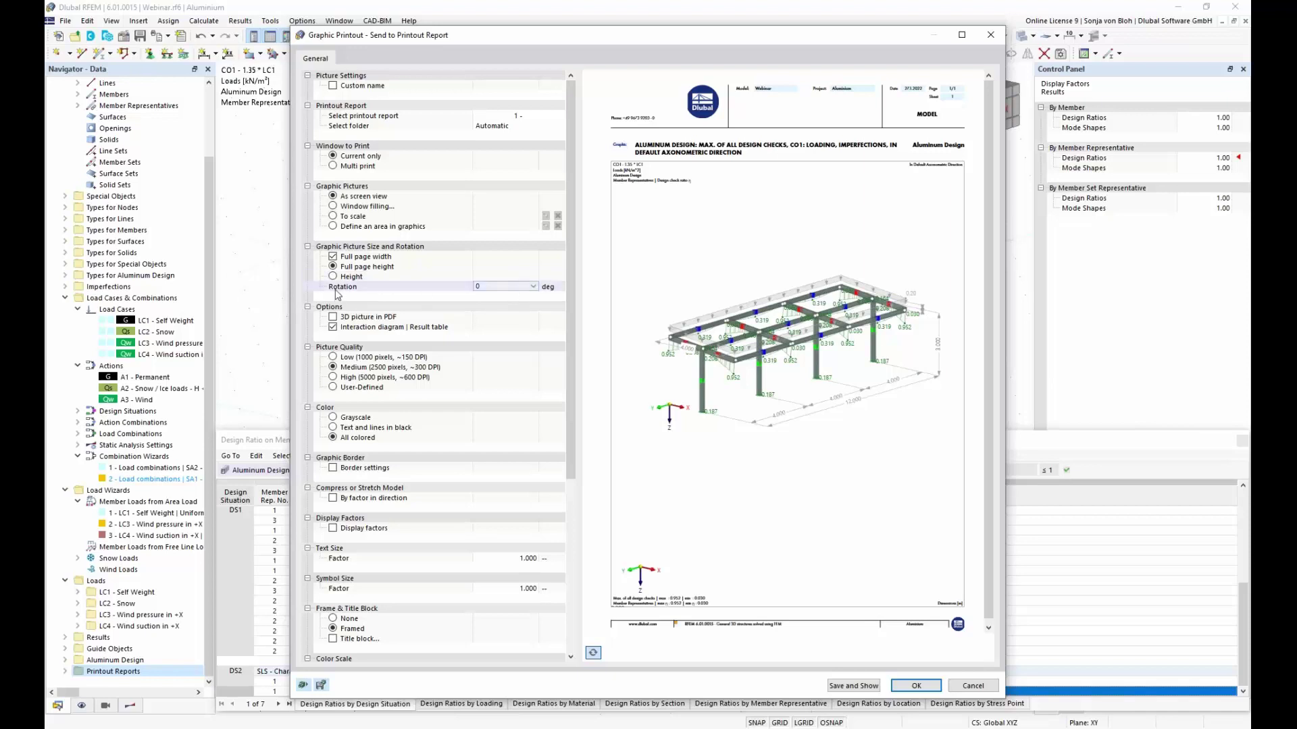
click(490, 293)
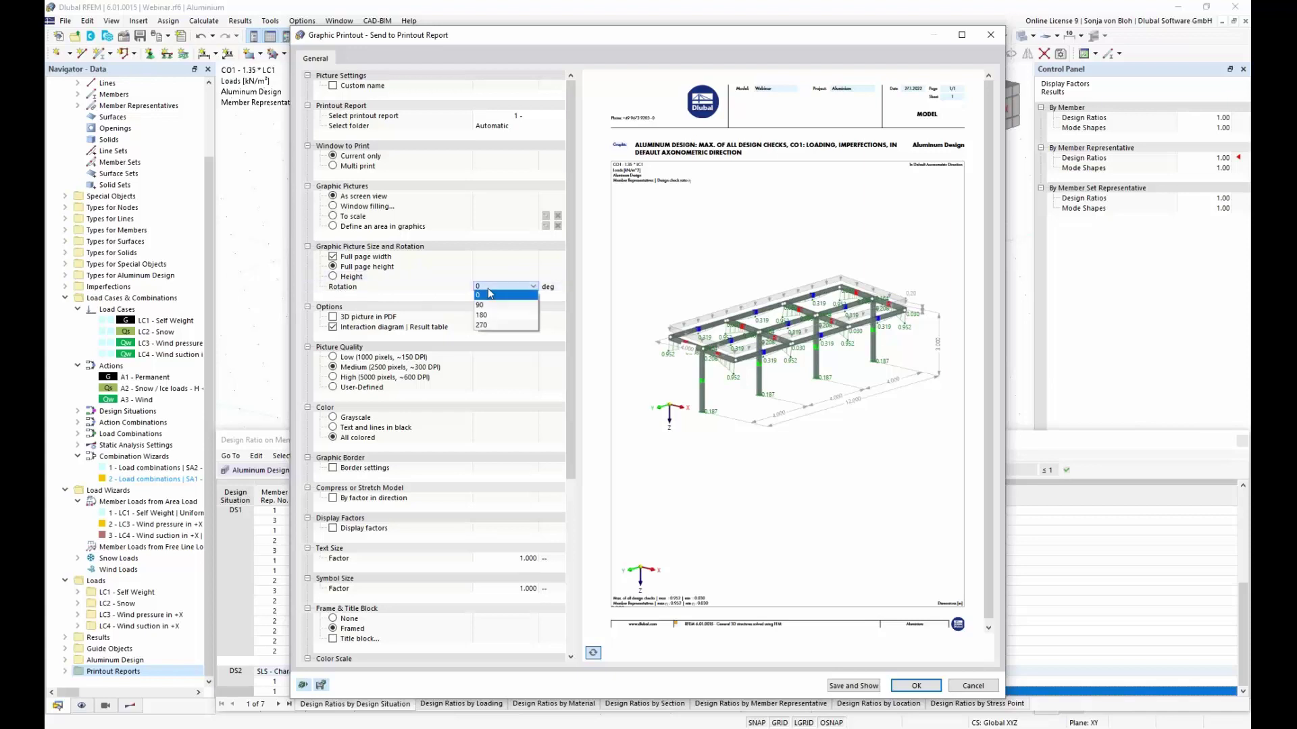
click(499, 331)
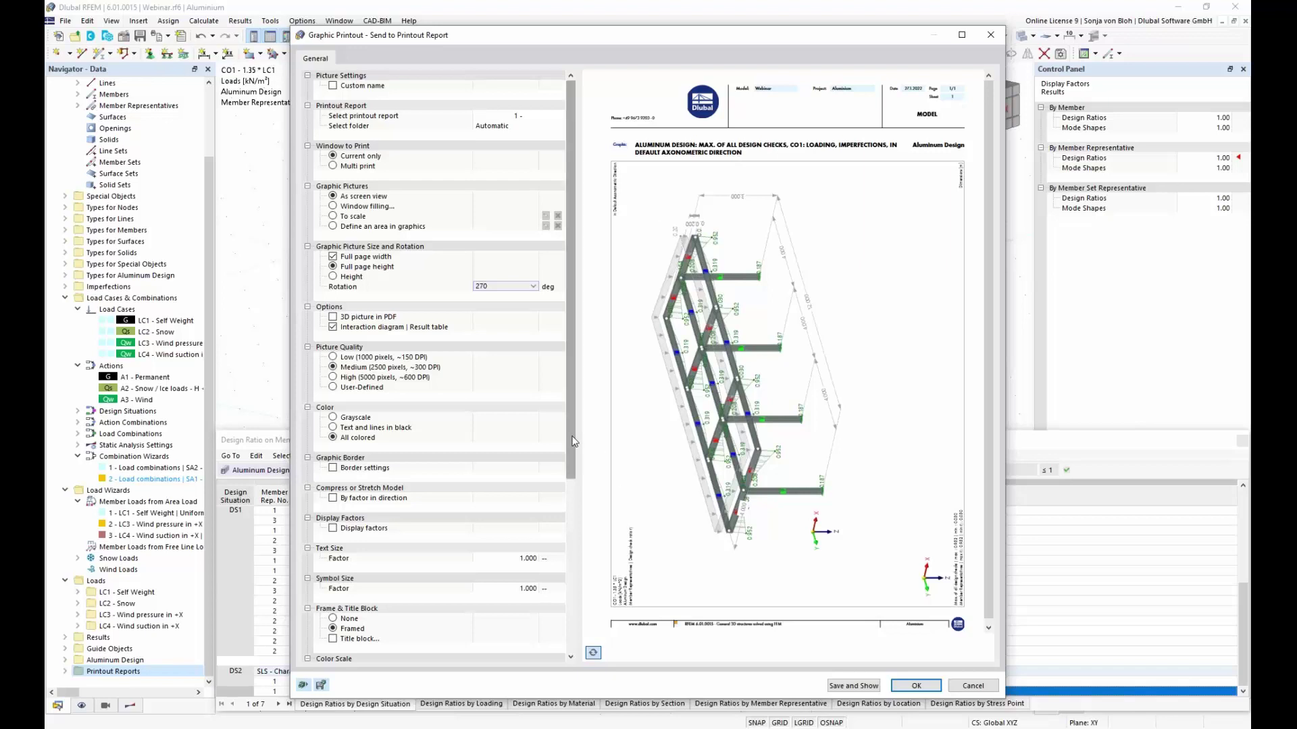
Step: Save the rotated design check graphic into the printout report and view its page there
drag(572, 442, 585, 547)
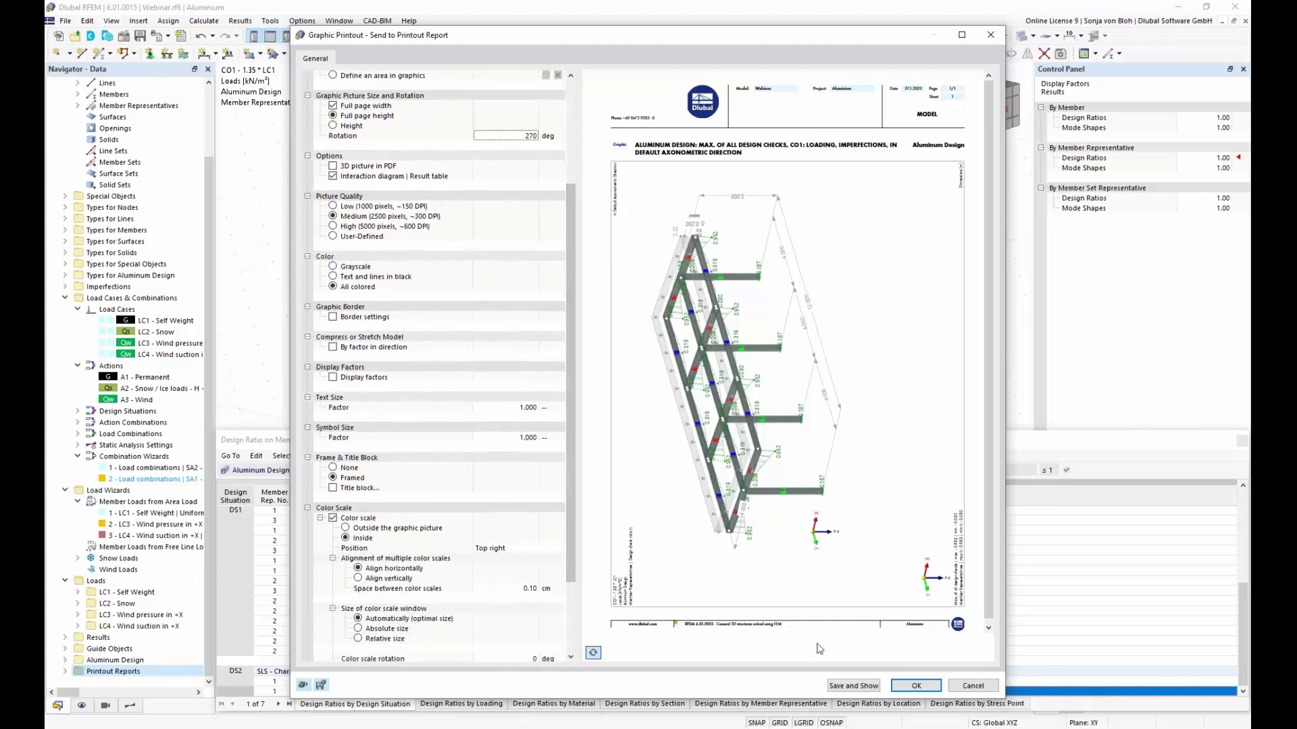
click(855, 686)
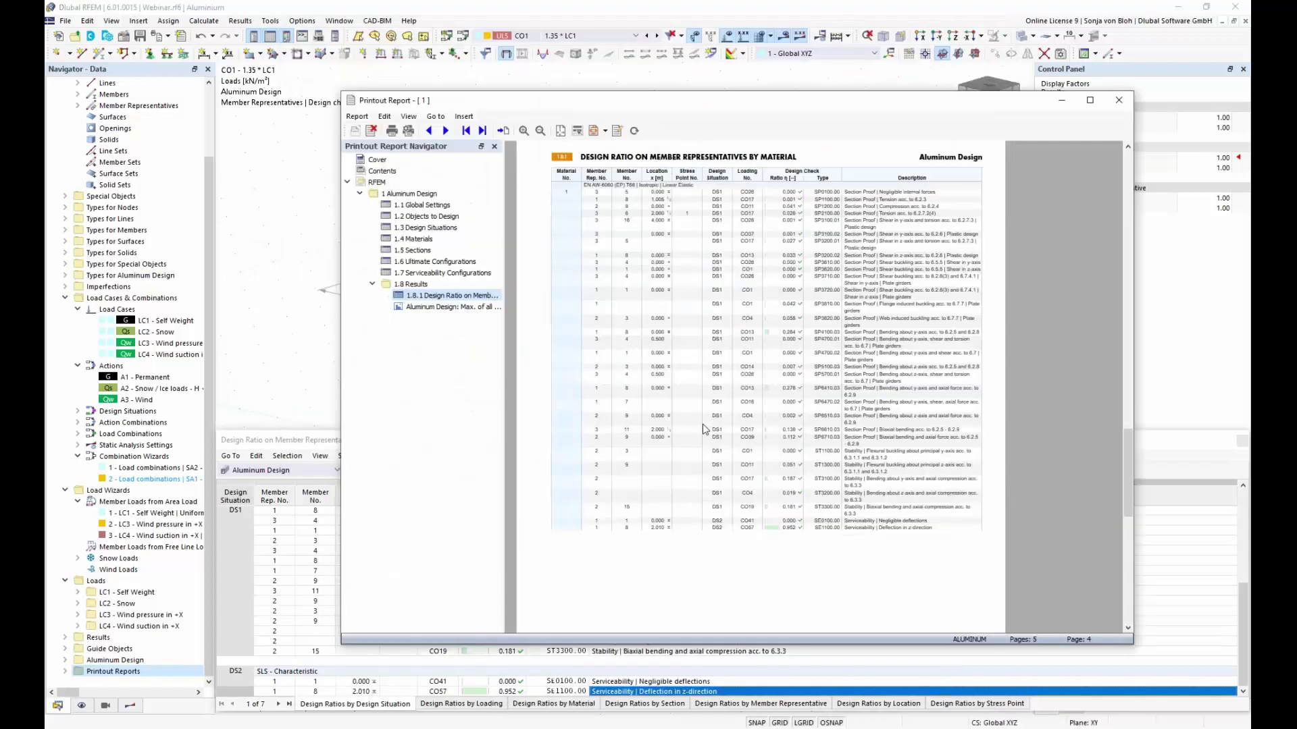
click(454, 308)
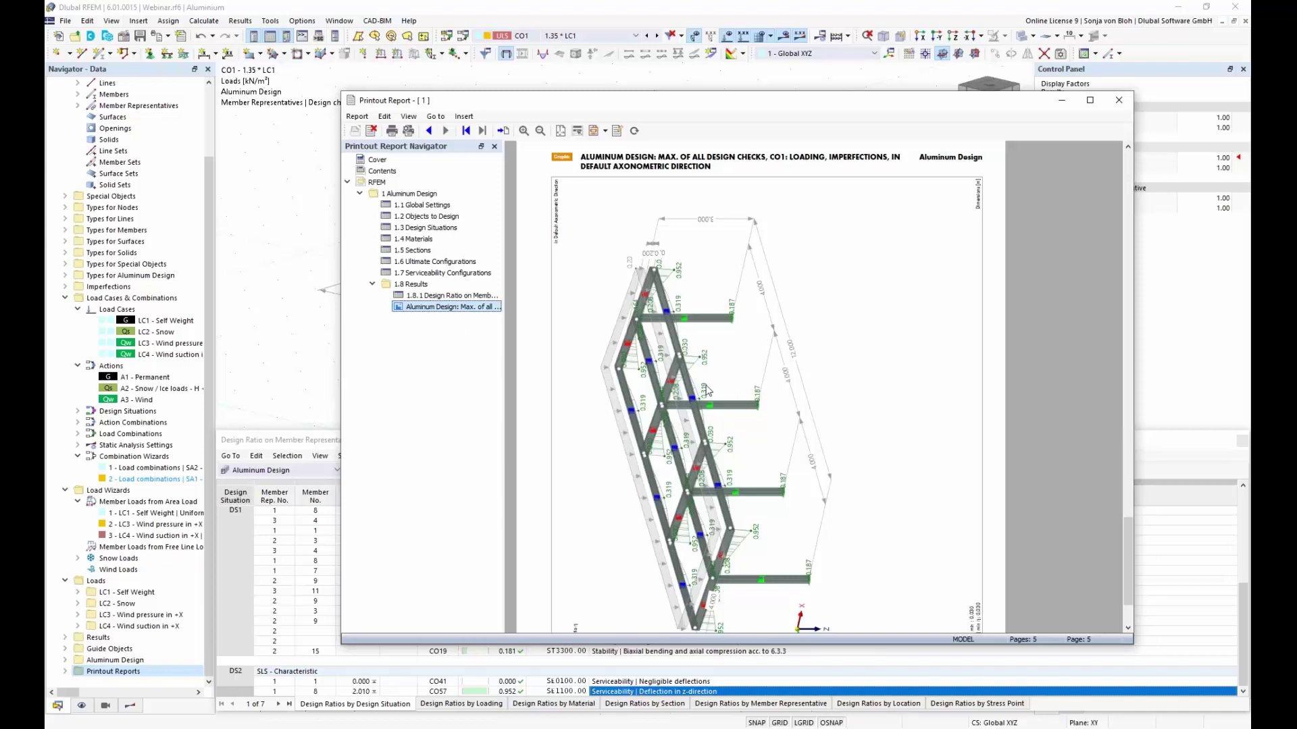
scroll(707, 390, down, 3)
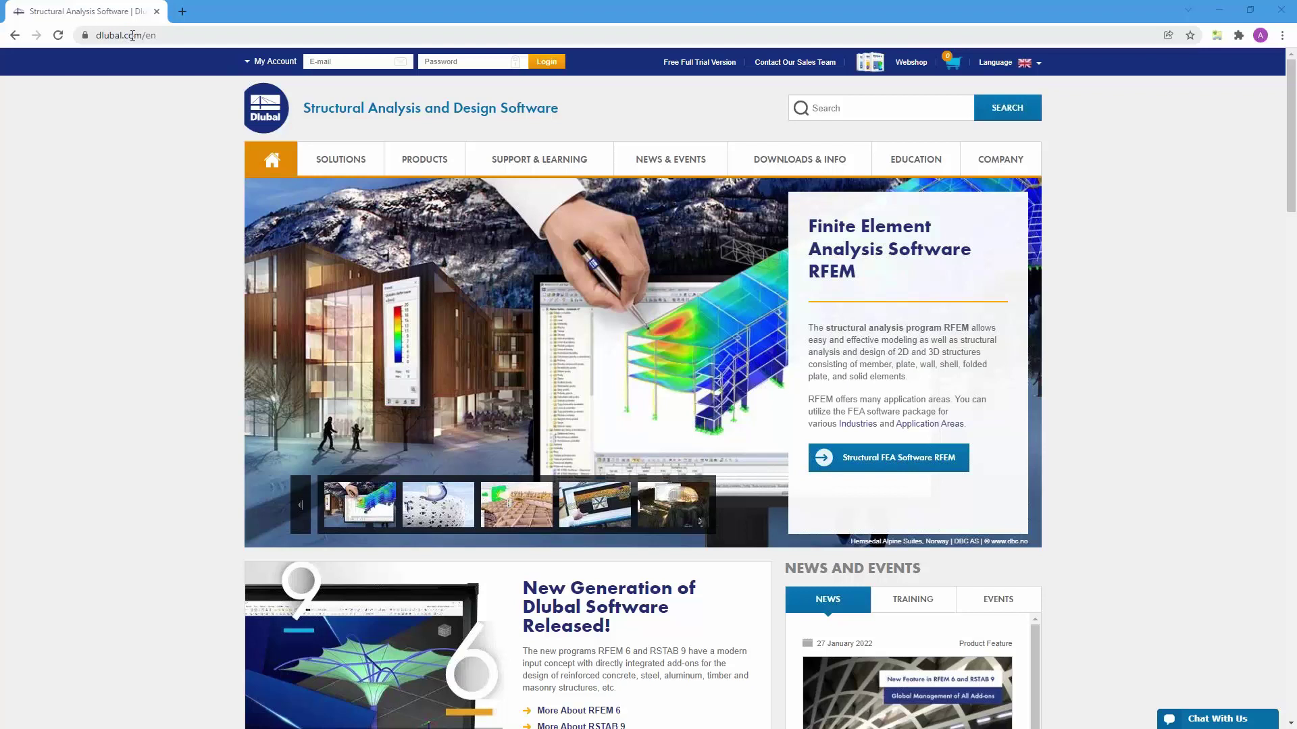
Step: Switch to the Dlubal website in the browser and look through its list of webinars
mouse_move(662, 159)
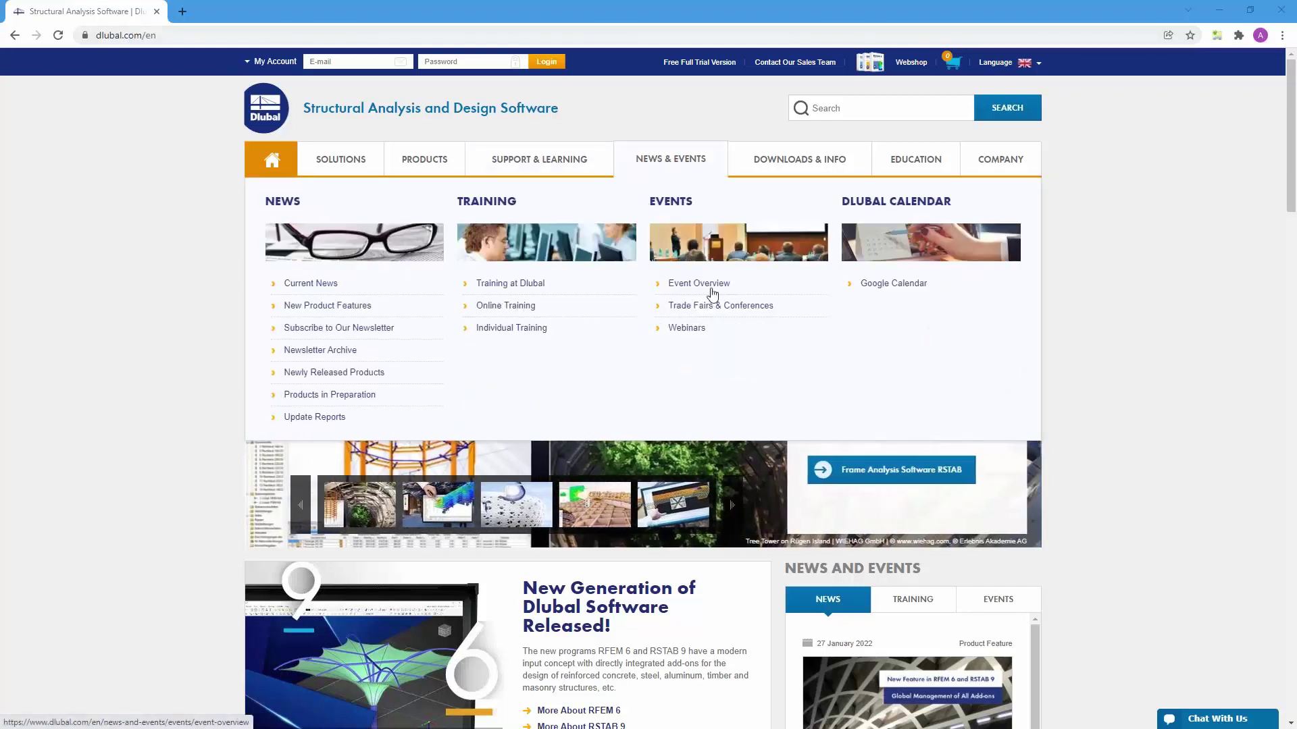
click(686, 327)
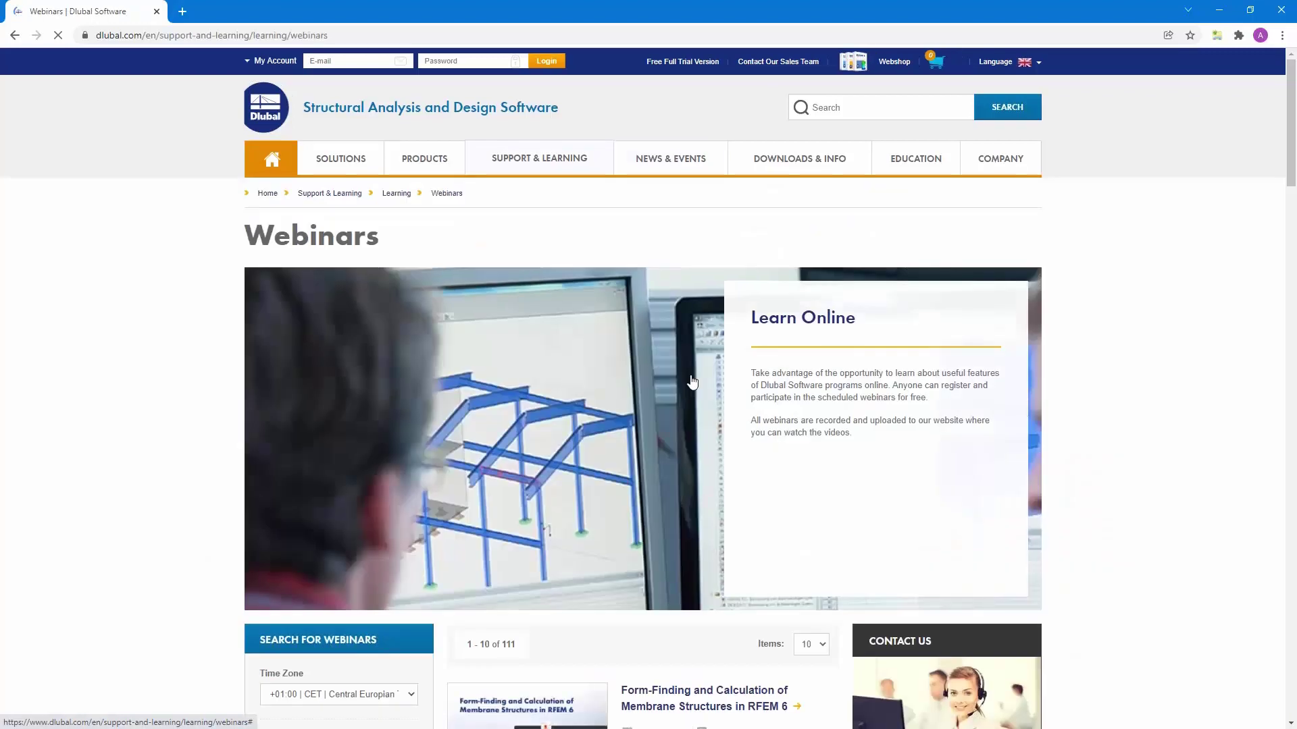
scroll(689, 379, down, 5)
scroll(648, 378, down, 12)
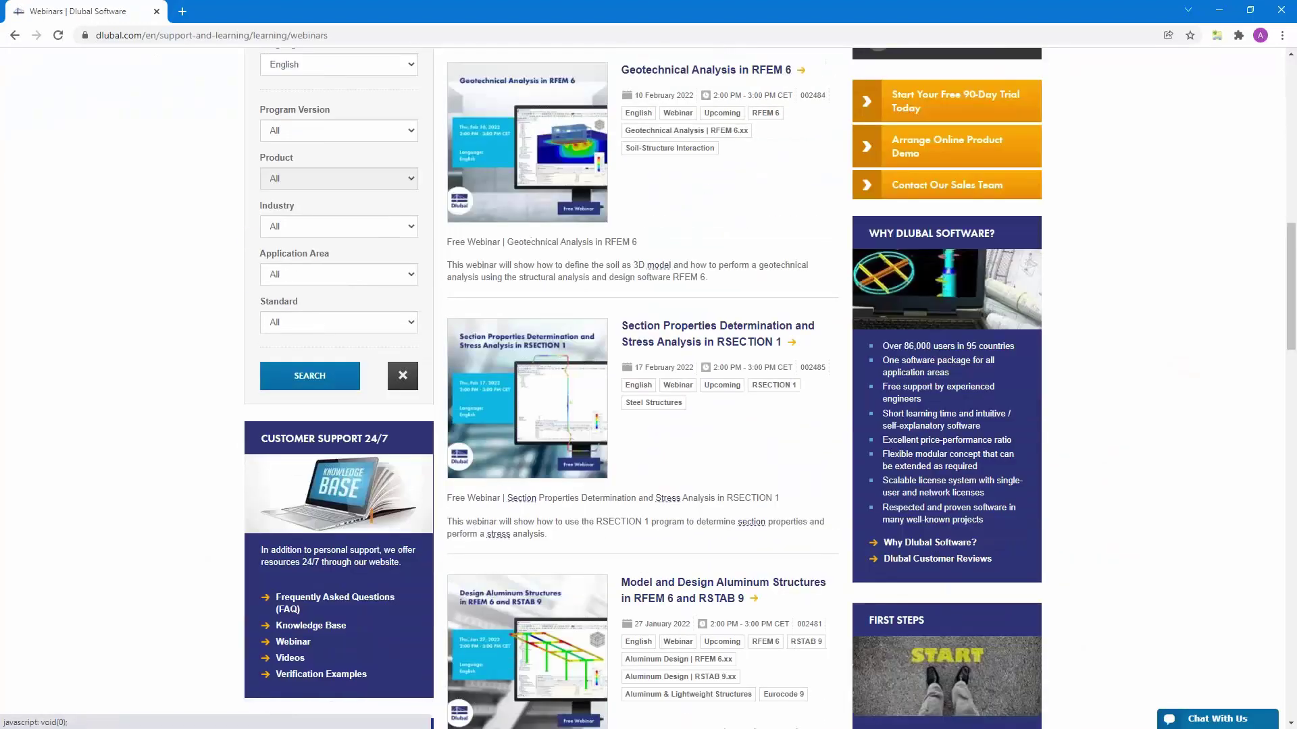
scroll(648, 378, down, 10)
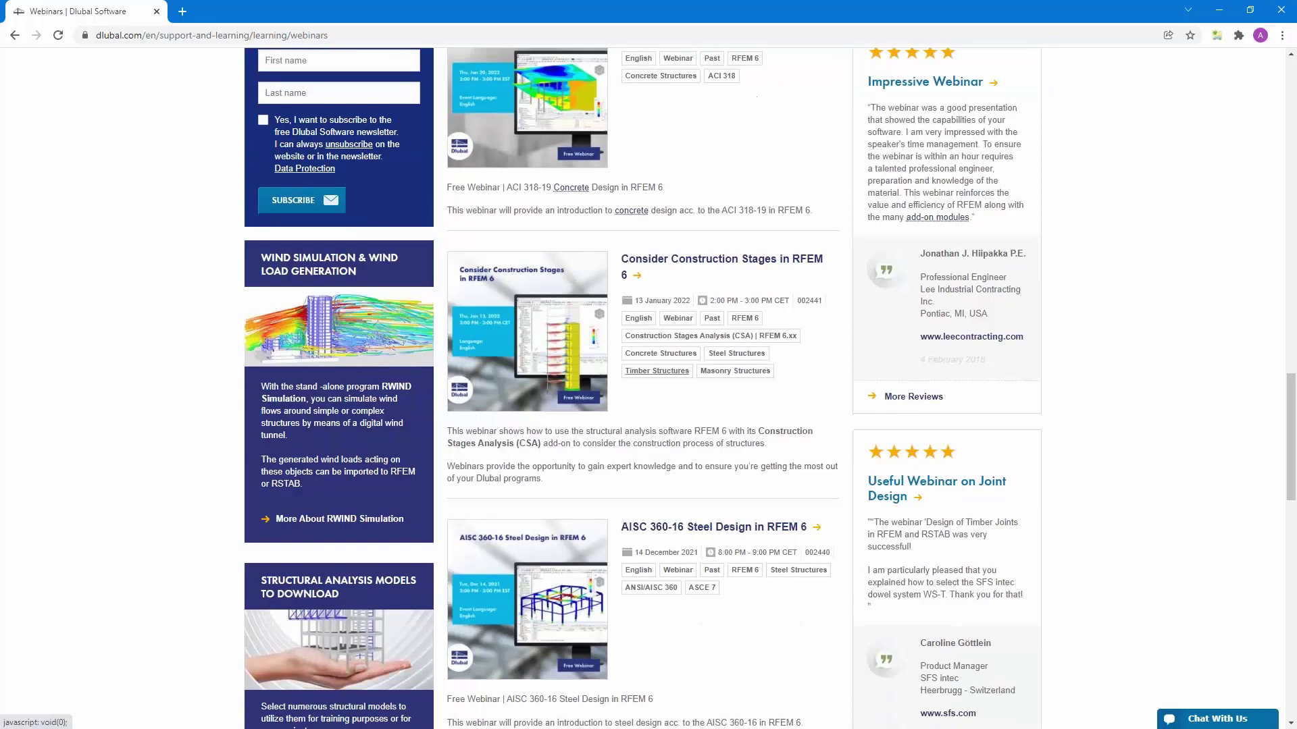
scroll(648, 379, down, 9)
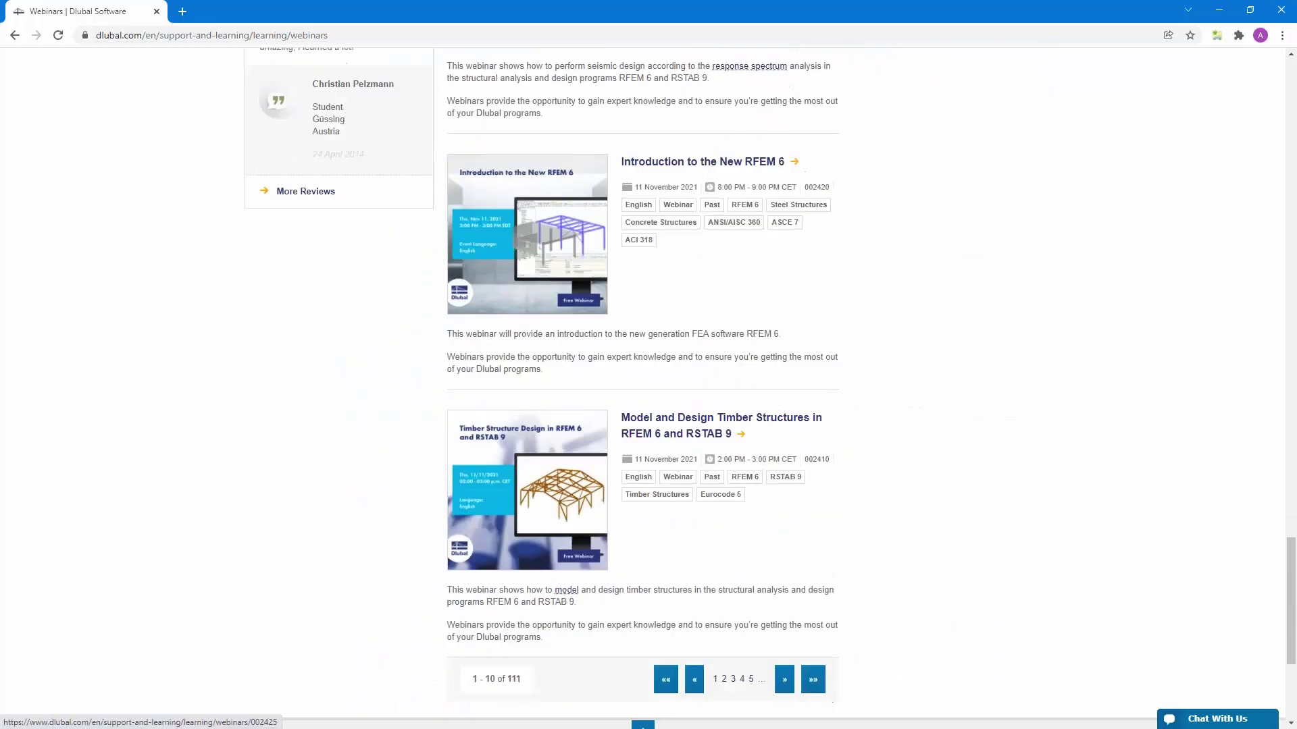
scroll(649, 379, up, 19)
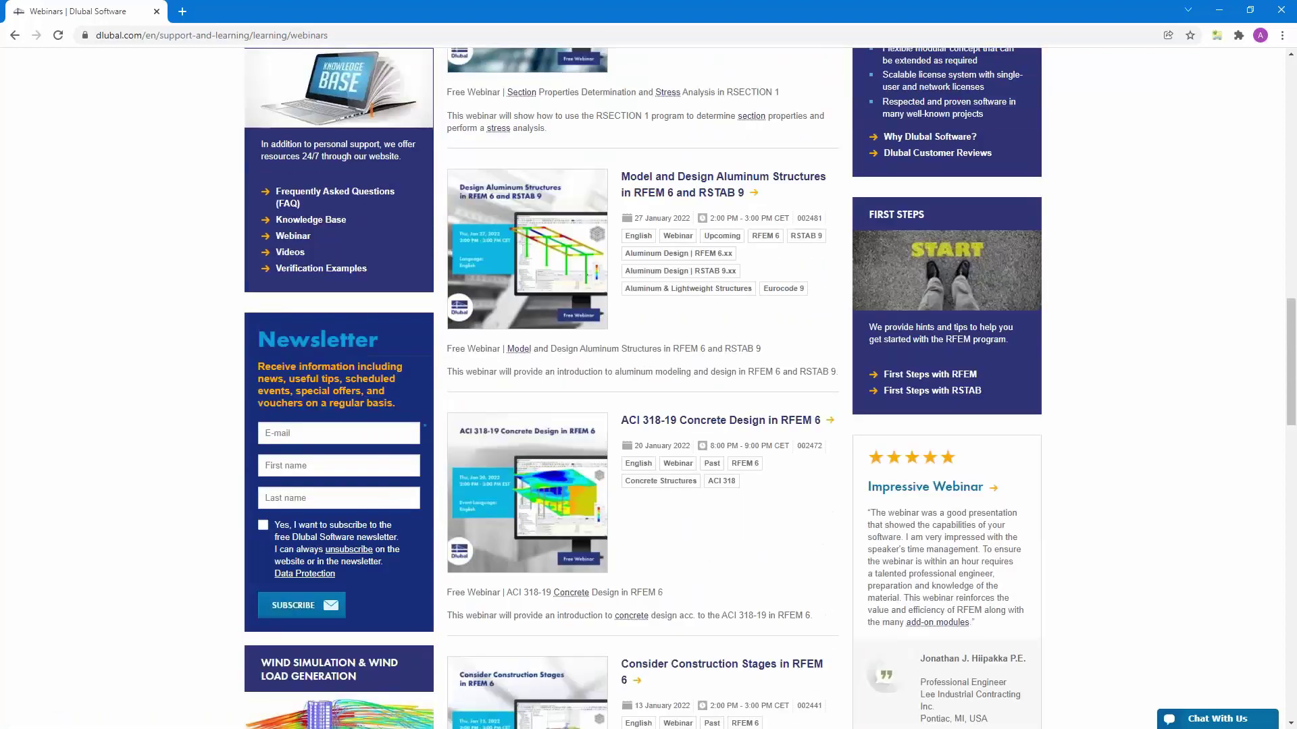
scroll(683, 462, up, 3)
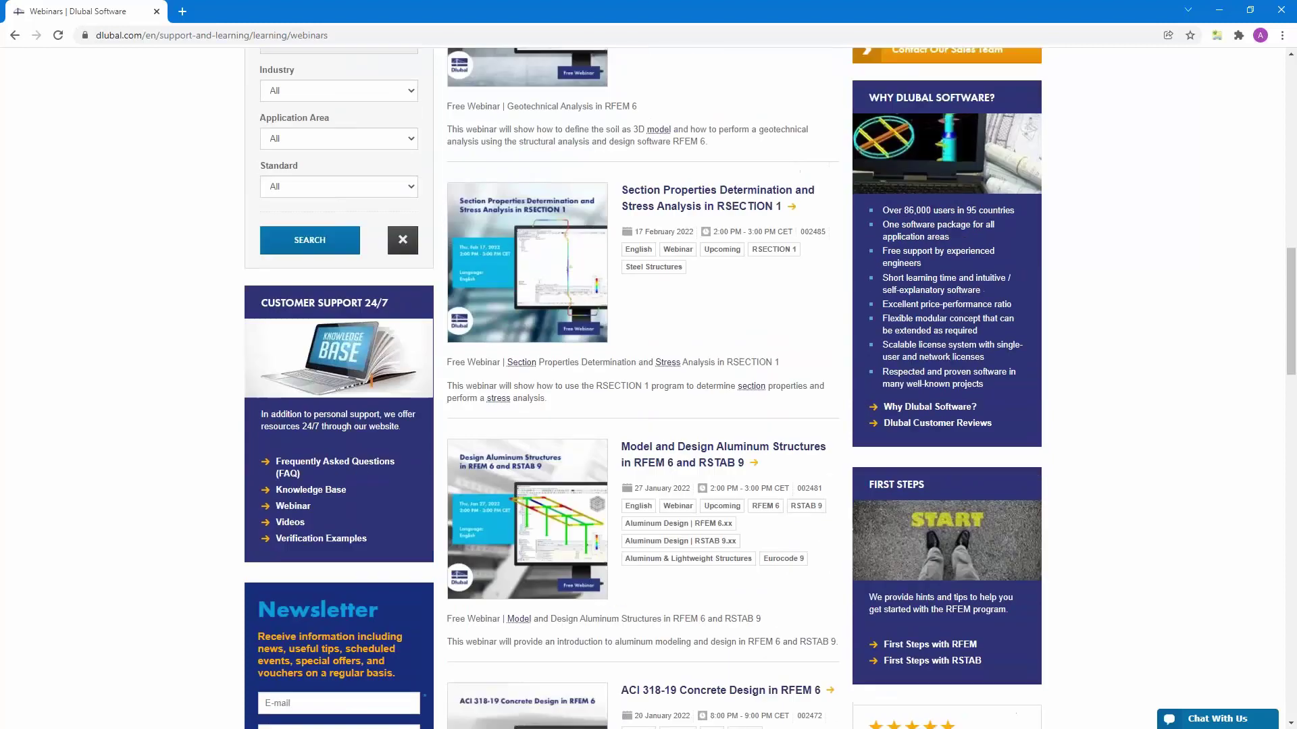
Step: Open the "Model and Design Aluminum Structures in RFEM 6 and RSTAB 9" webinar page and examine its content, downloads and links
click(668, 465)
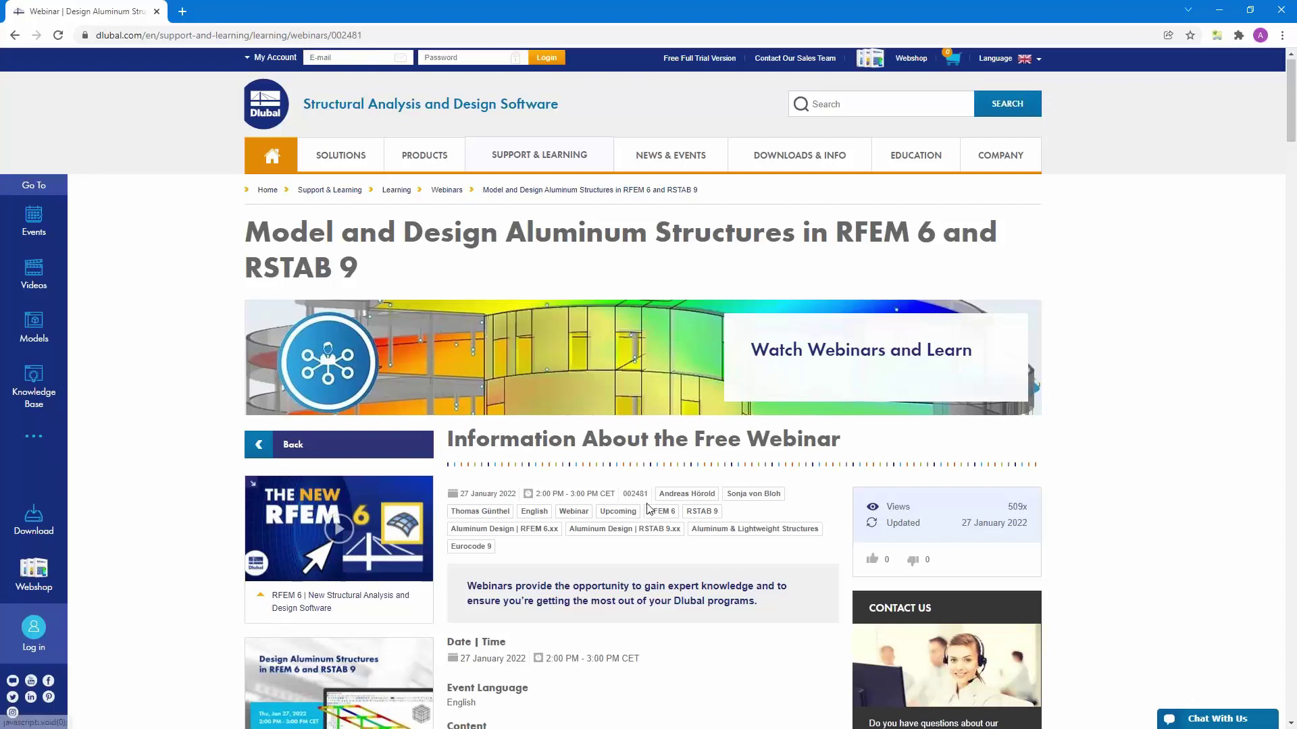
scroll(687, 386, down, 5)
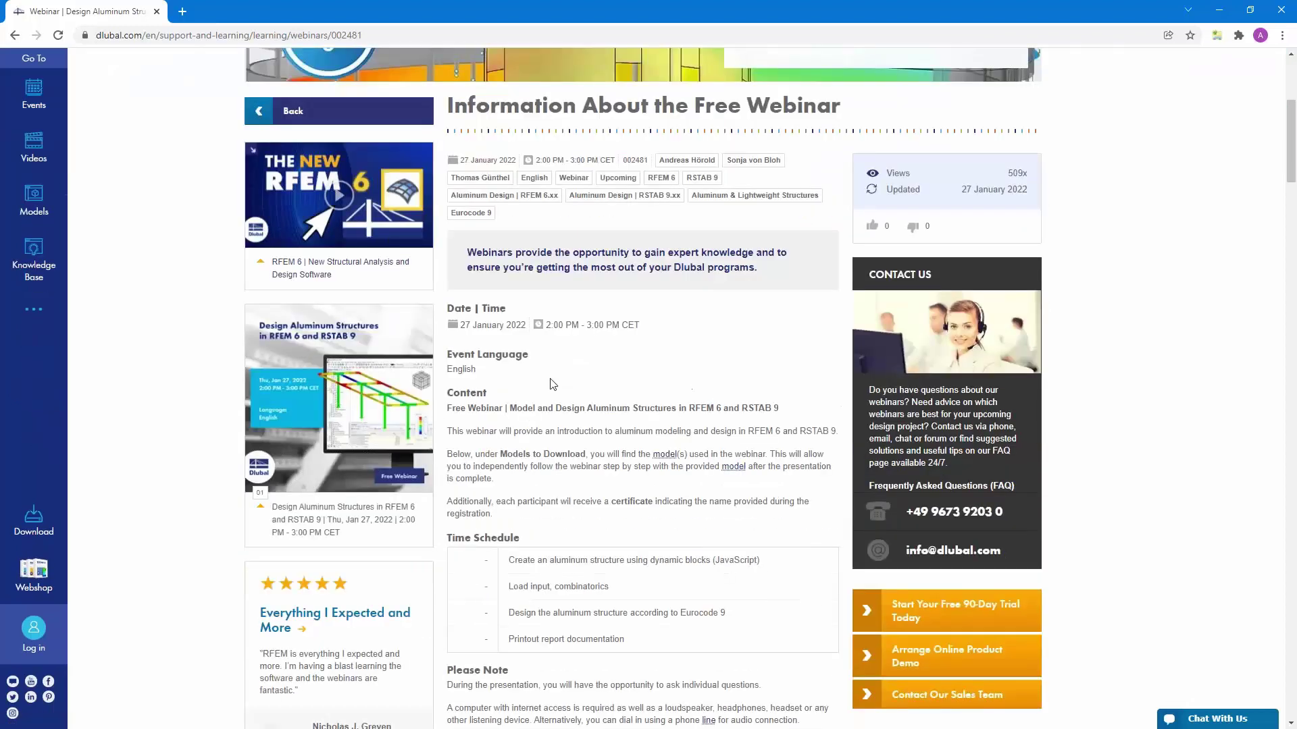
scroll(565, 483, down, 9)
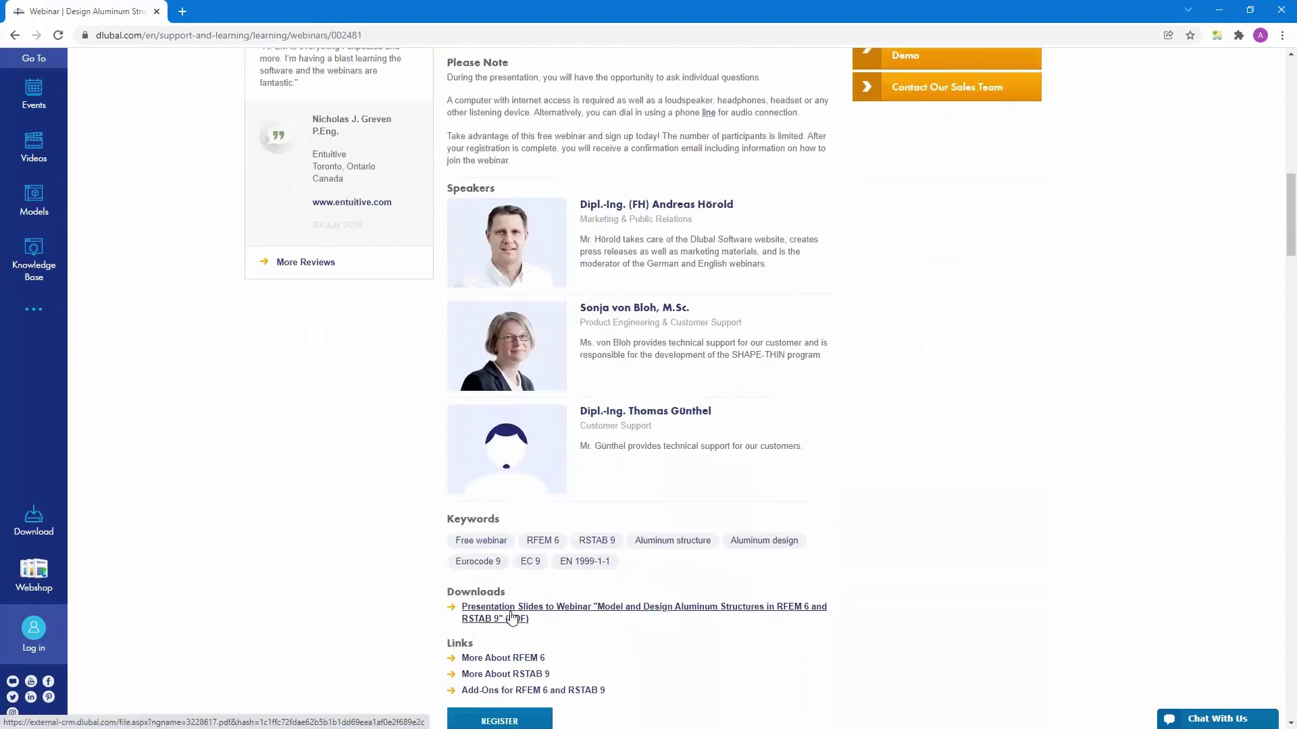
scroll(486, 628, down, 3)
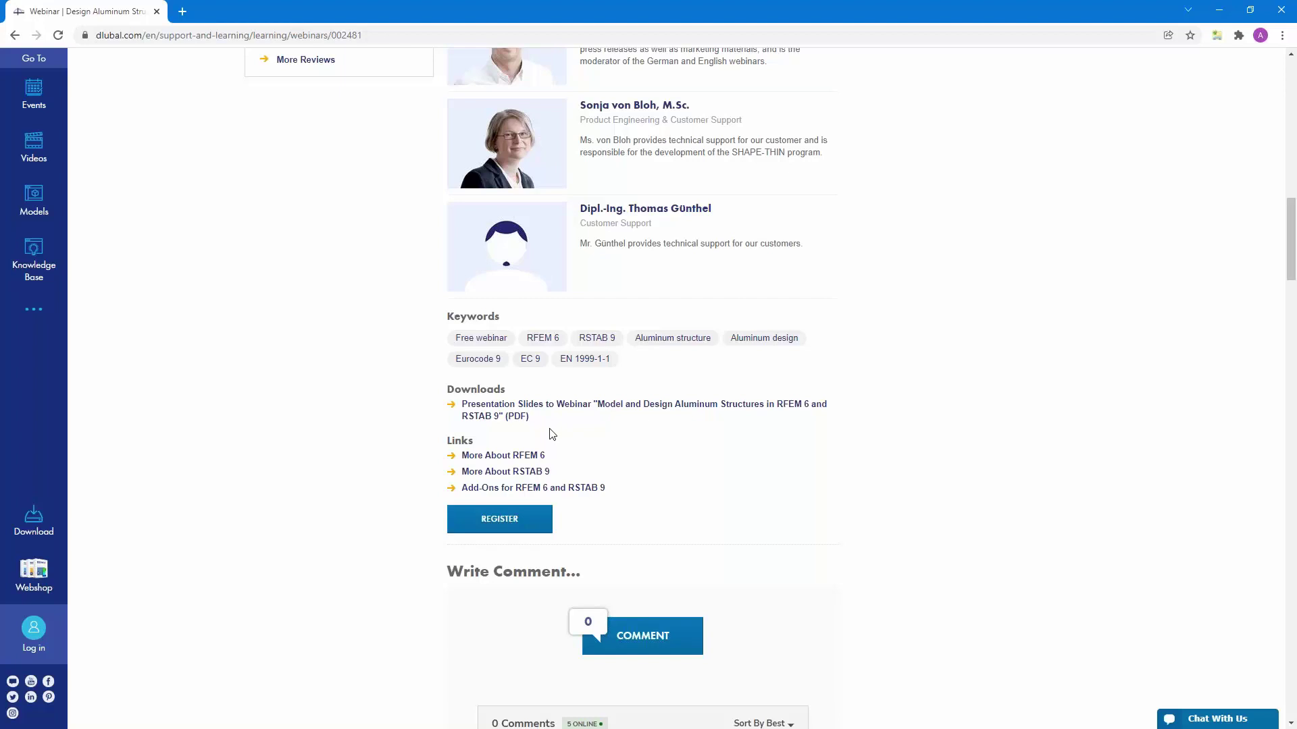
scroll(550, 433, up, 2)
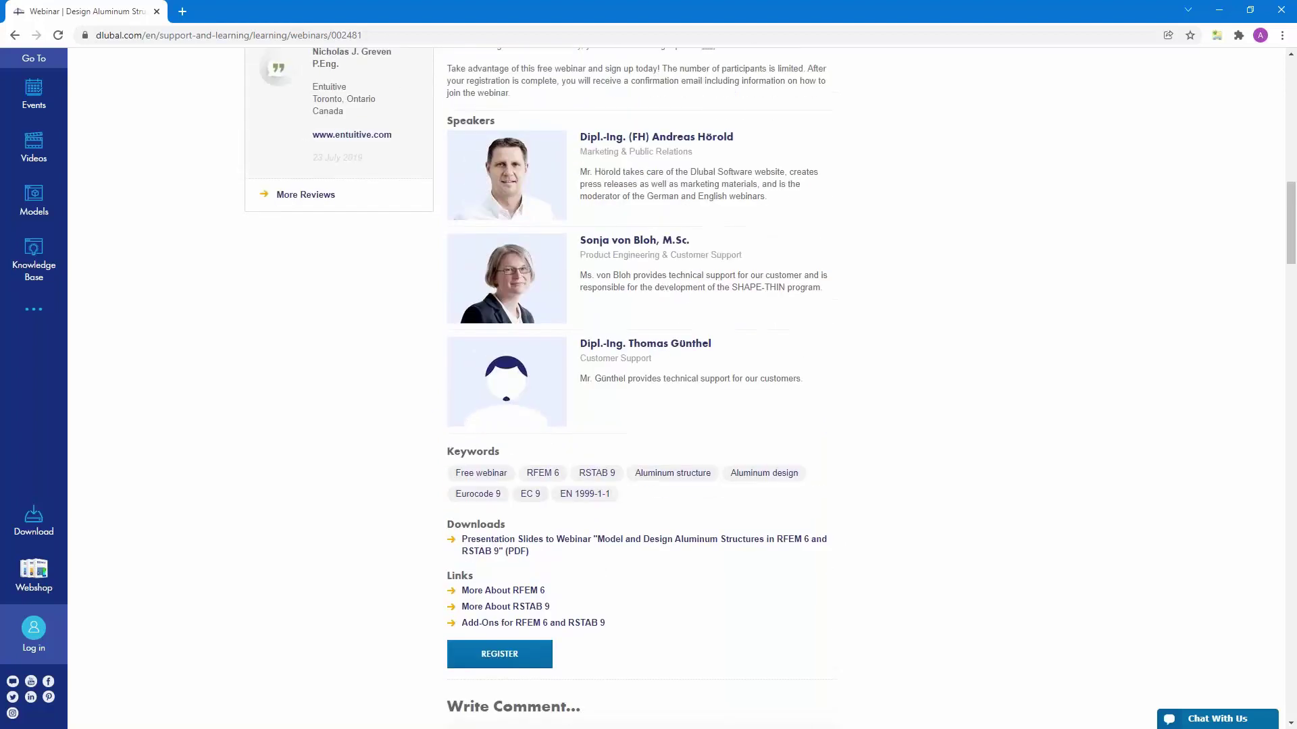